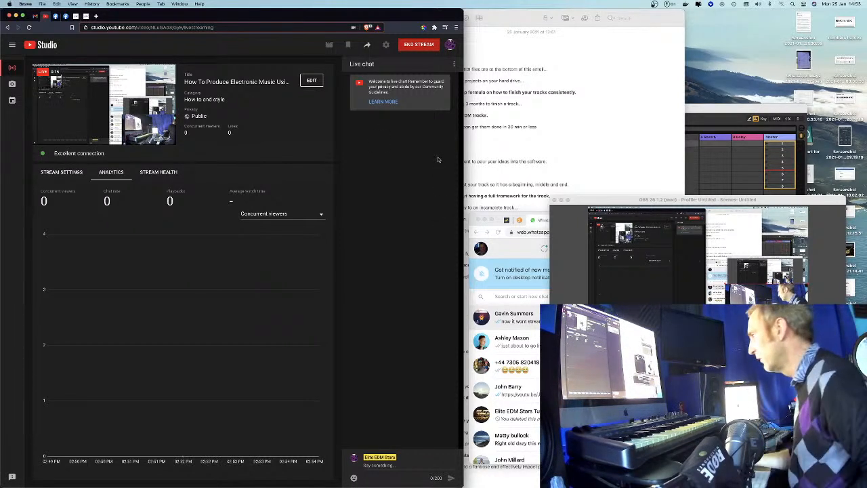
Move the OBS window up and the Notes window aside, then bring YouTube Studio to the front
drag(617, 202, 631, 27)
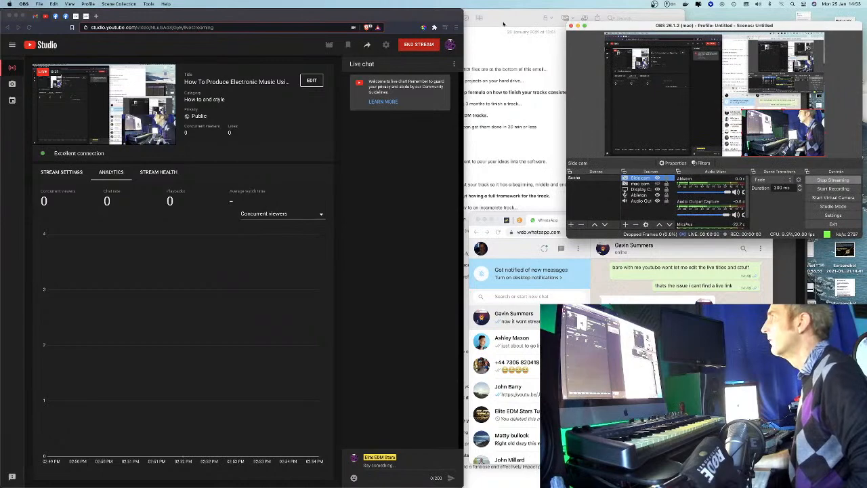
drag(502, 21, 666, 27)
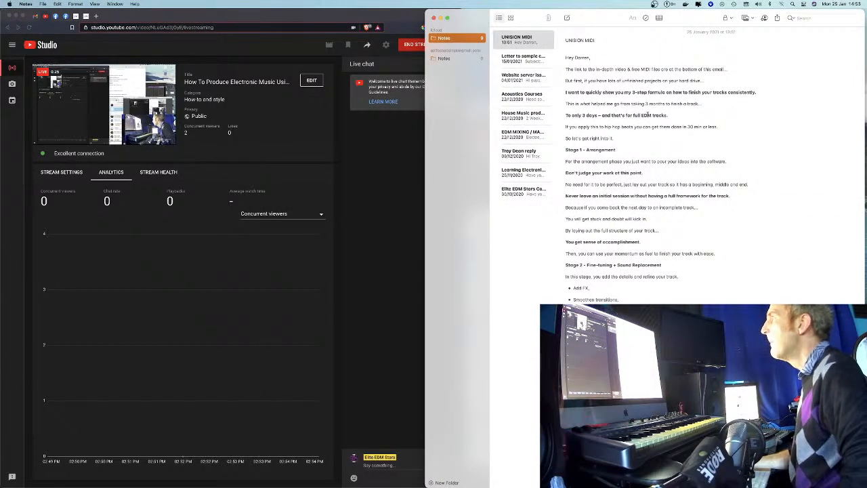
click(257, 18)
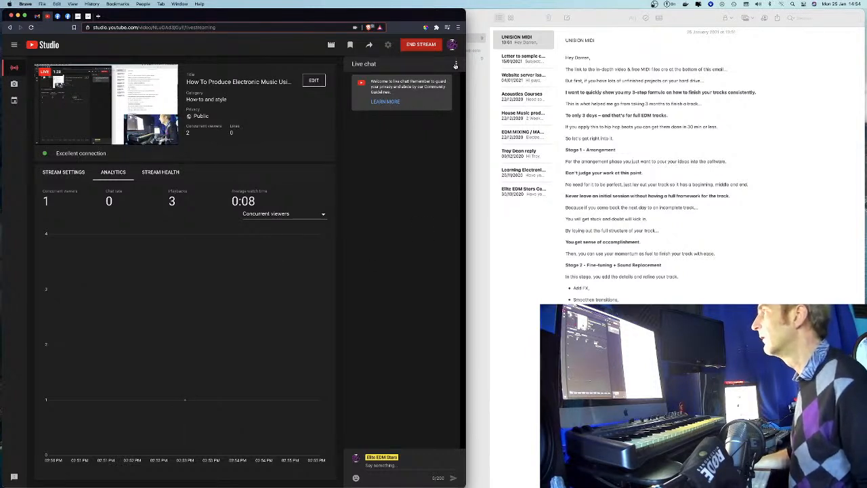
Review the live stream's title, description, thumbnail and tags in its edit settings, and cancel out of them
click(455, 66)
click(366, 84)
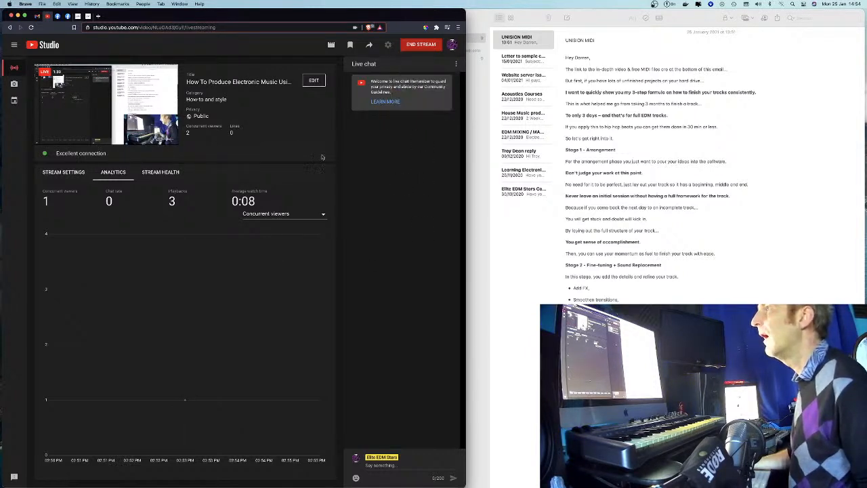
click(315, 81)
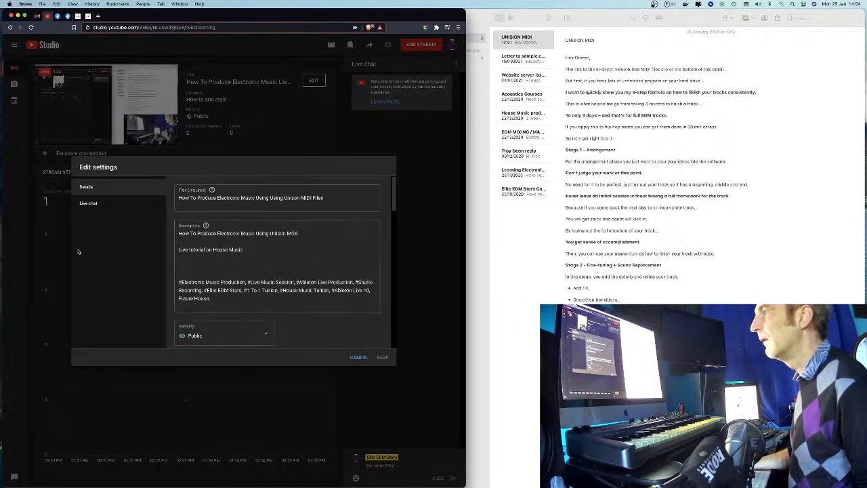
scroll(286, 289, down, 10)
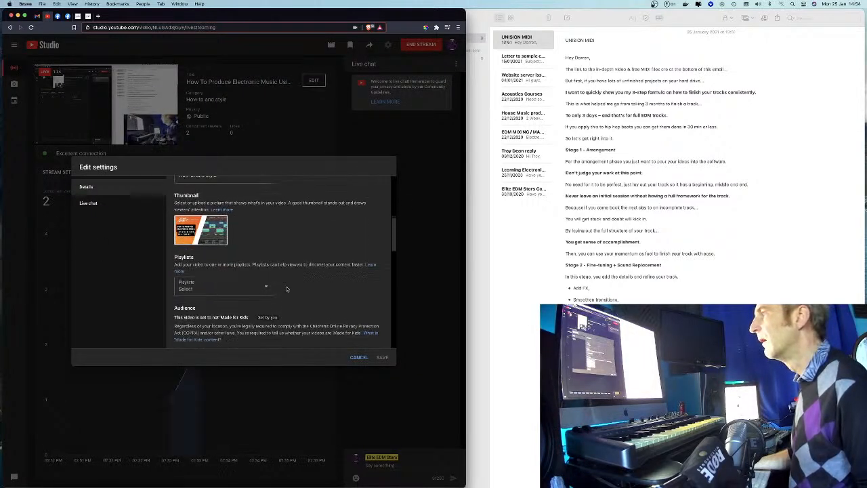
scroll(286, 289, down, 10)
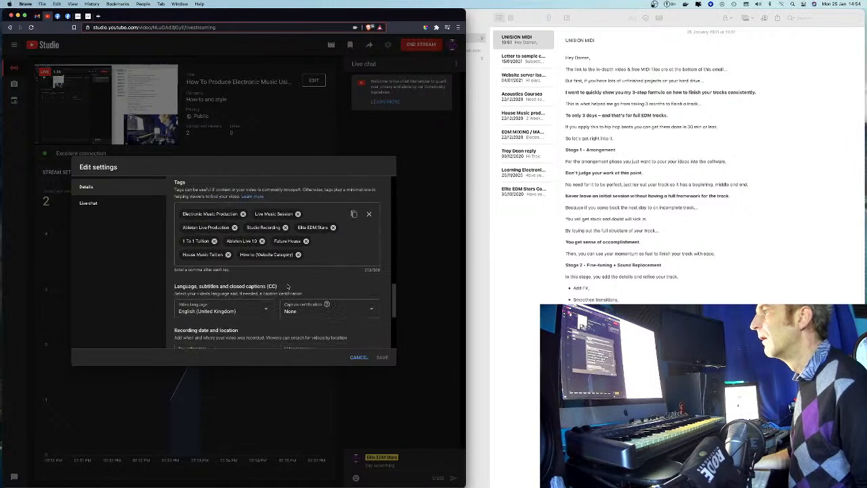
scroll(287, 286, up, 15)
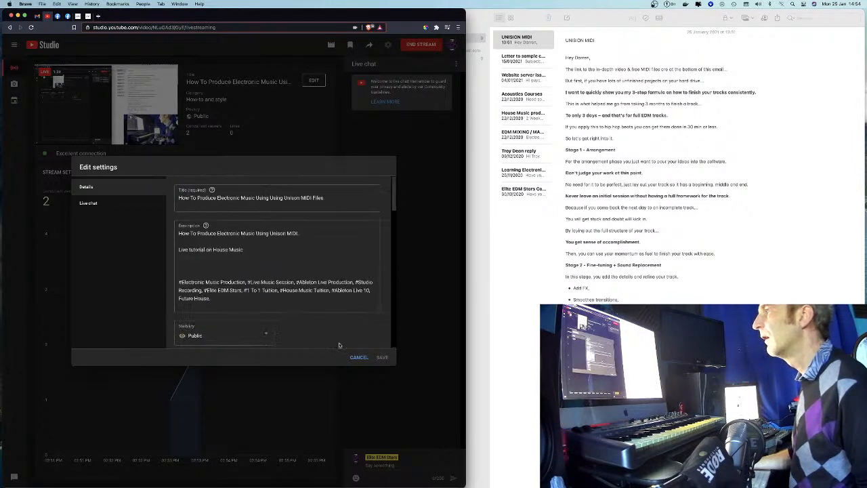
click(359, 357)
Reposition the Notes, WhatsApp and Ableton Live windows so that the stream preview and analytics stay uncovered
mouse_move(346, 484)
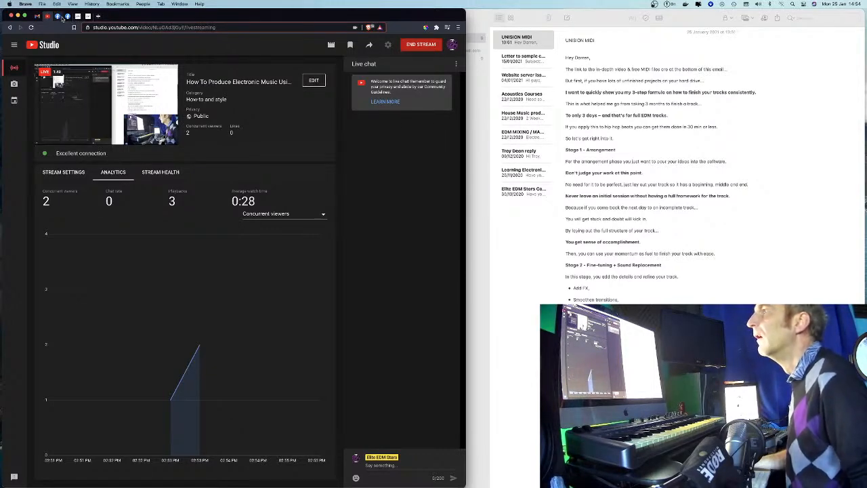
drag(601, 21, 384, 21)
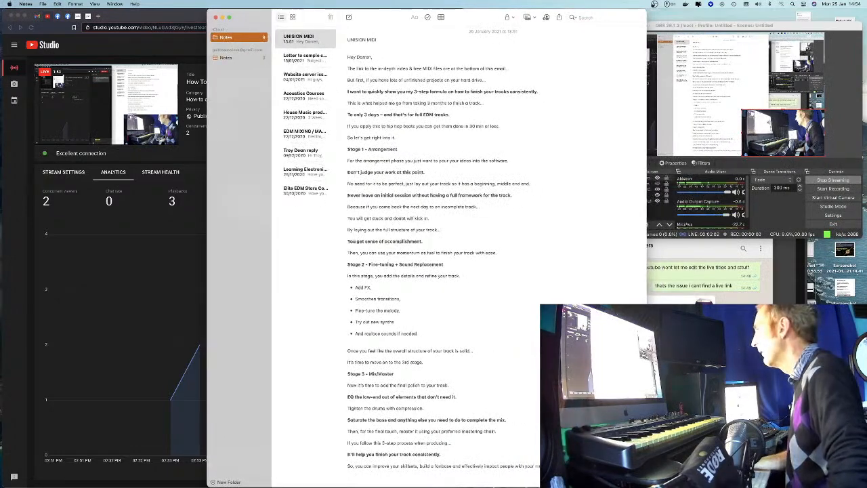
click(704, 271)
drag(703, 290, 739, 242)
click(383, 21)
drag(383, 21, 193, 21)
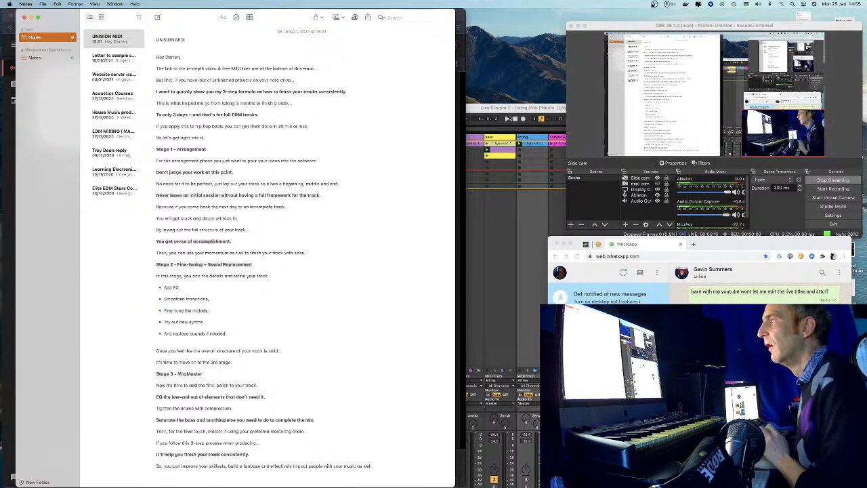
drag(535, 108, 602, 4)
drag(166, 15, 528, 15)
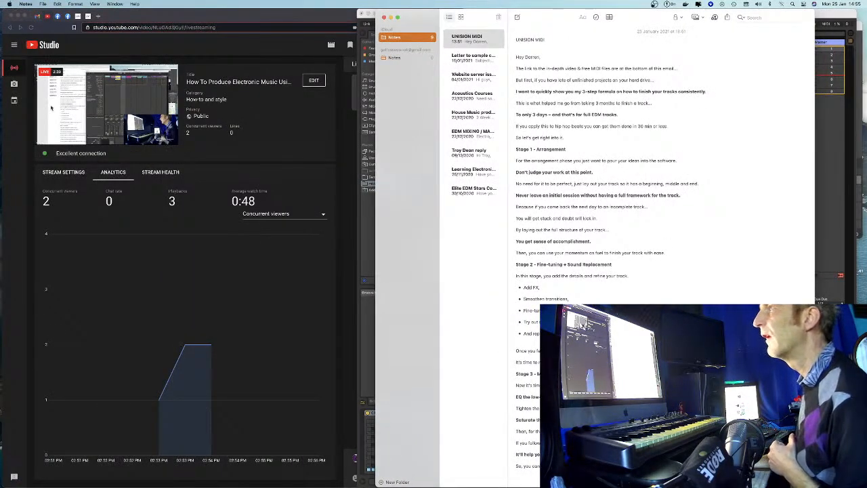
Switch to YouTube Studio, open the live chat options and move the Notes window clear of them
click(36, 175)
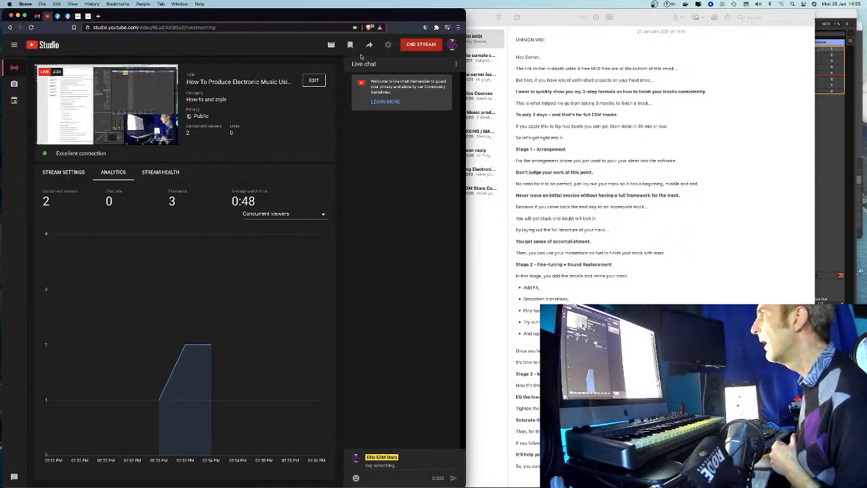
click(456, 63)
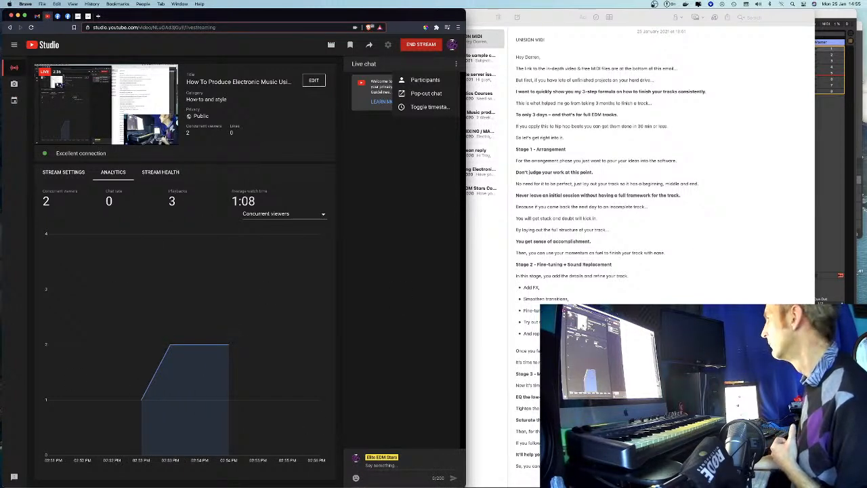
drag(647, 17, 733, 17)
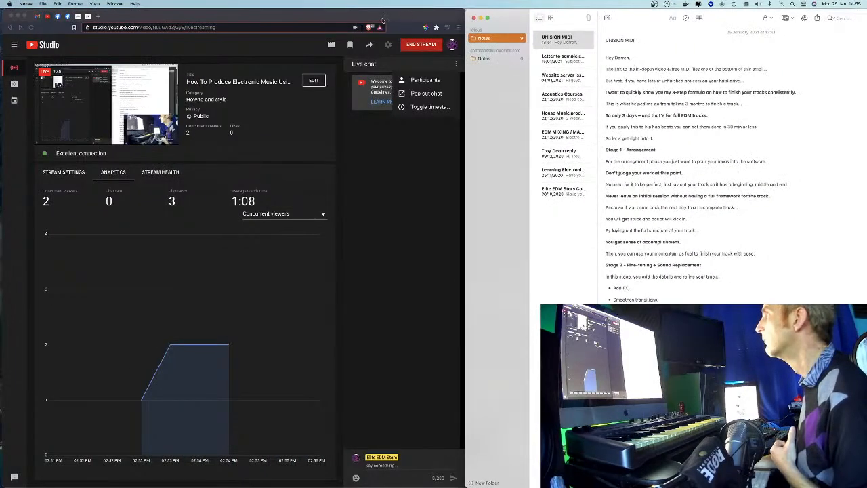
Bring up the WhatsApp browser window, reposition it, and move the Notes window back beside the stream dashboard
double_click(652, 20)
mouse_move(444, 483)
click(232, 477)
drag(732, 248, 743, 212)
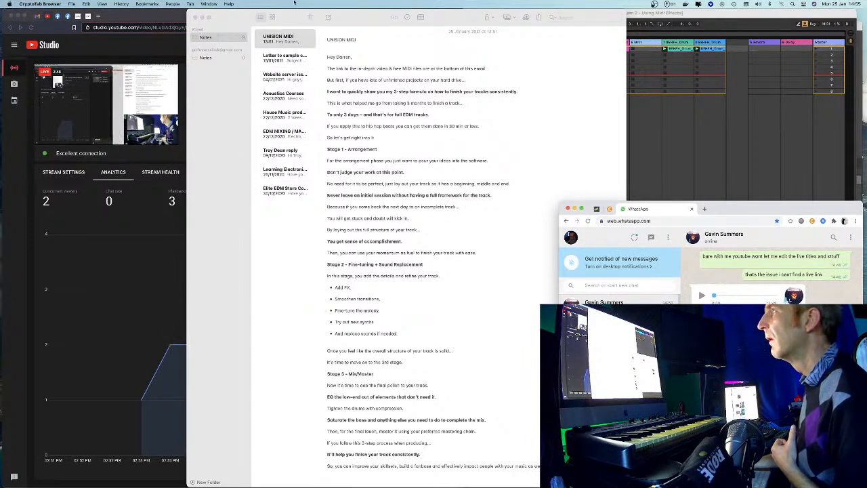
drag(356, 12, 426, 12)
drag(737, 211, 737, 244)
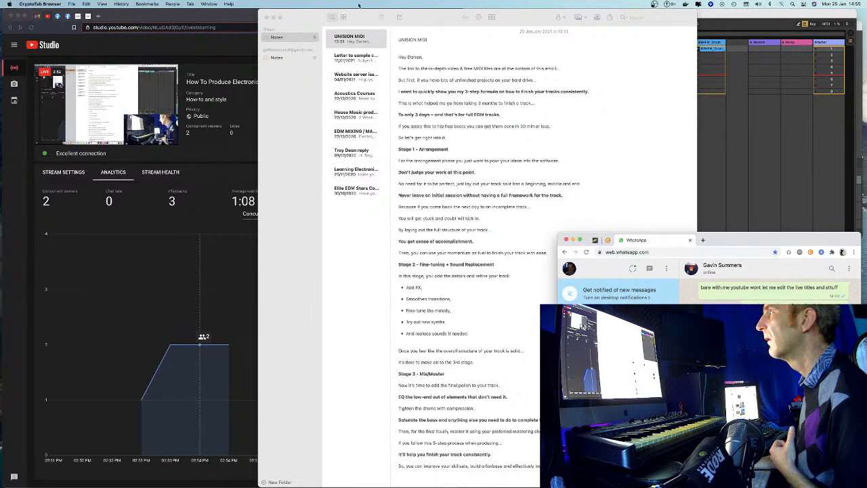
drag(445, 18, 613, 9)
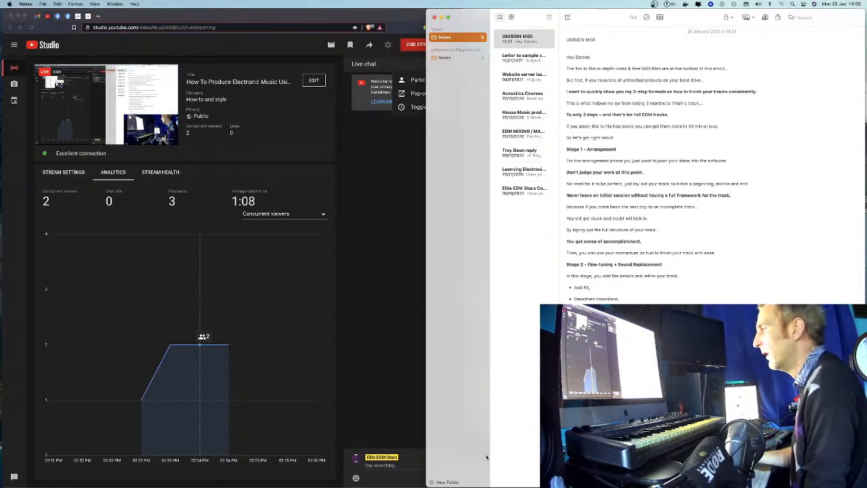
Switch to OBS and toggle the visibility of the mac cam source
mouse_move(355, 485)
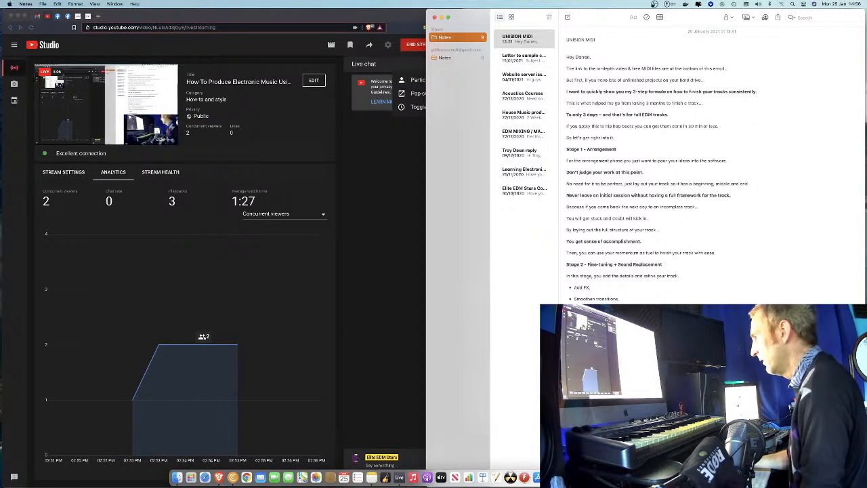
click(441, 478)
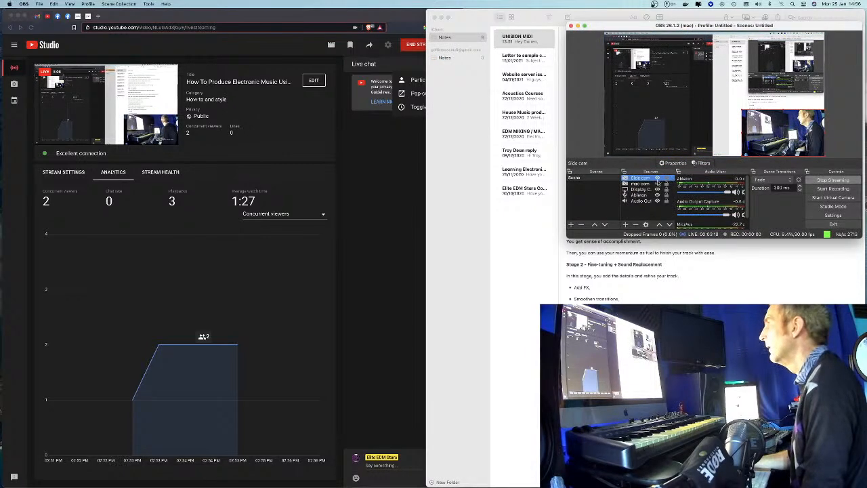
click(658, 183)
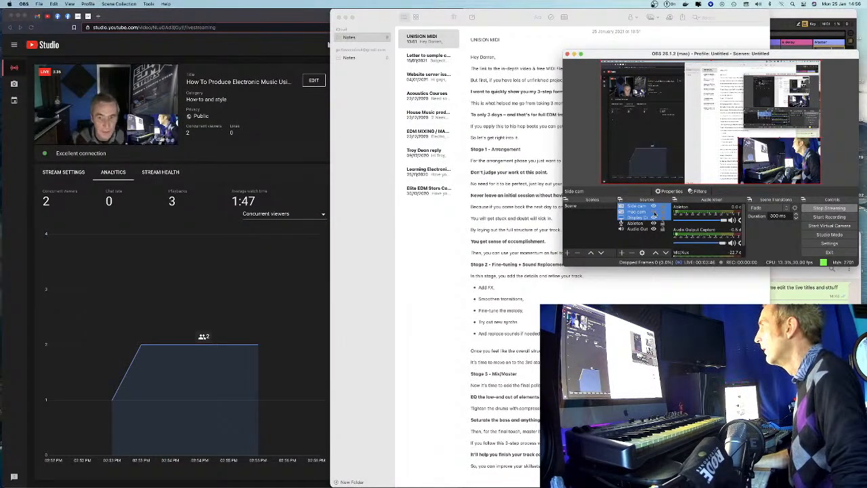
Lower the OBS window slightly and move the Notes window over it, beside the stream dashboard
drag(677, 55, 677, 70)
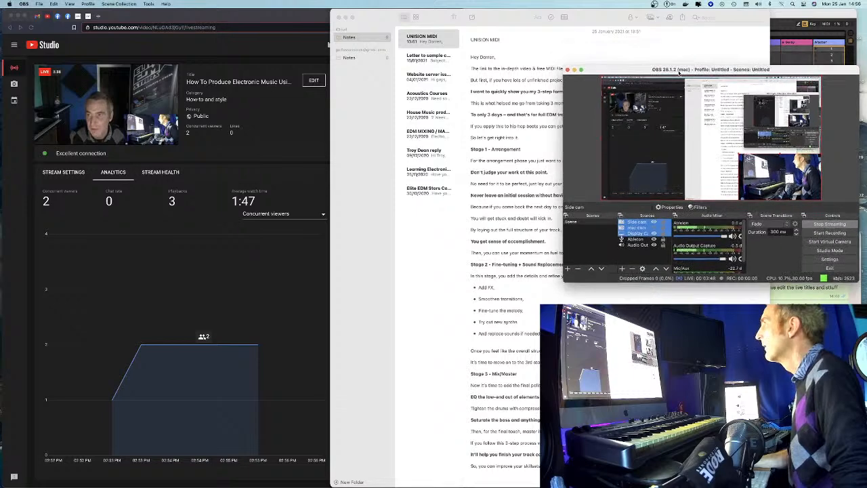
click(607, 18)
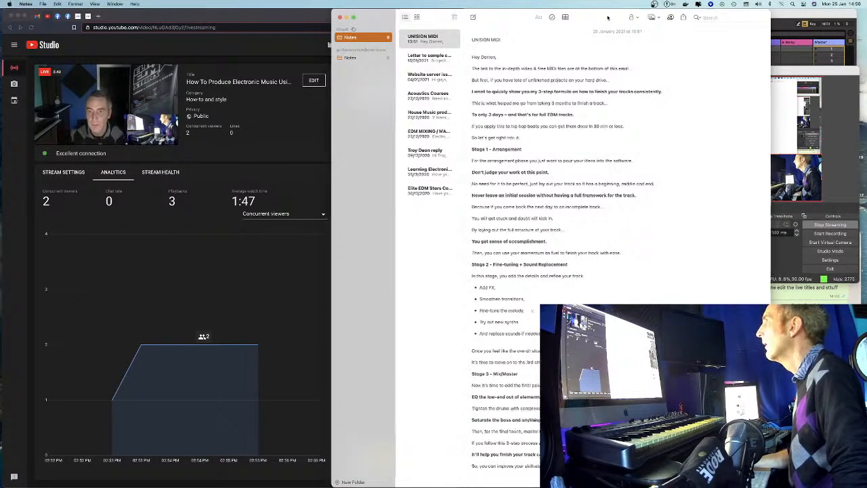
drag(606, 19, 701, 18)
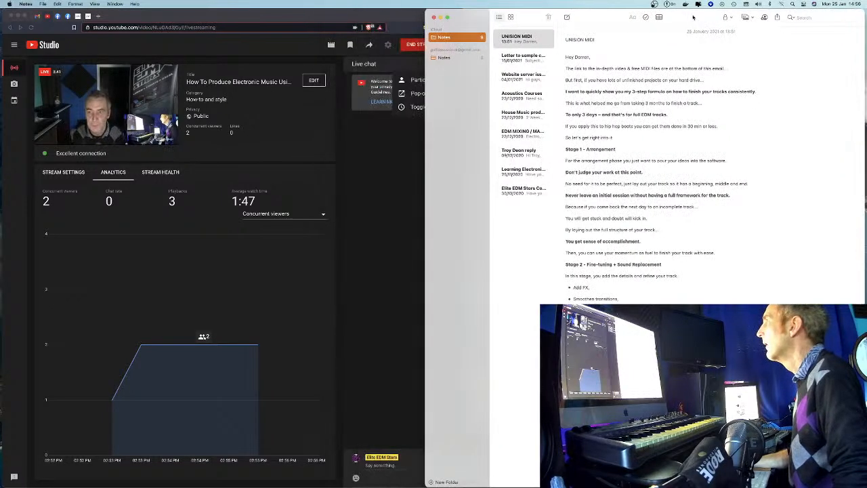
Minimize the YouTube Studio window, switch to Ableton Live and arrange its window beside Notes
click(18, 16)
key(super+Tab)
drag(124, 11, 53, 7)
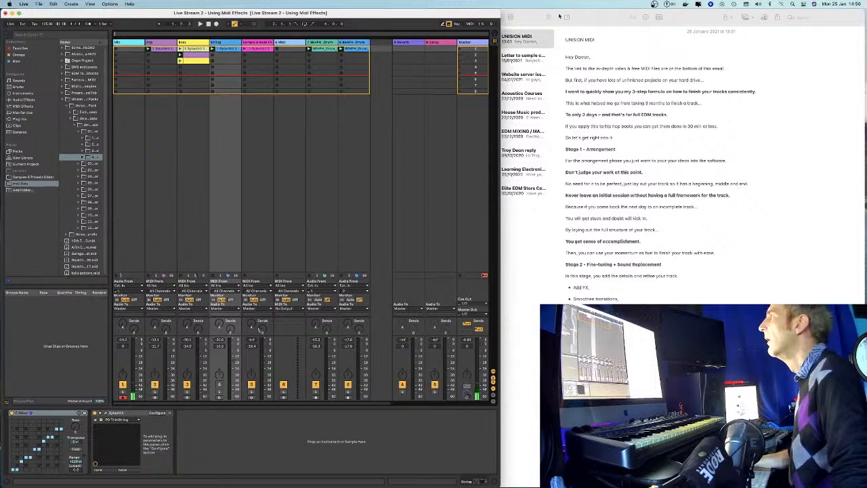
drag(586, 16, 578, 16)
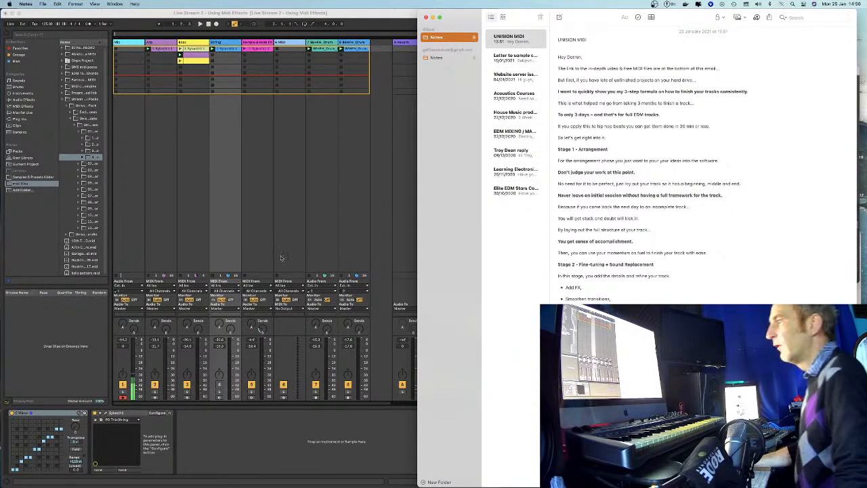
Select the Arp track in the Live set and open its first clip in the MIDI note editor
click(188, 132)
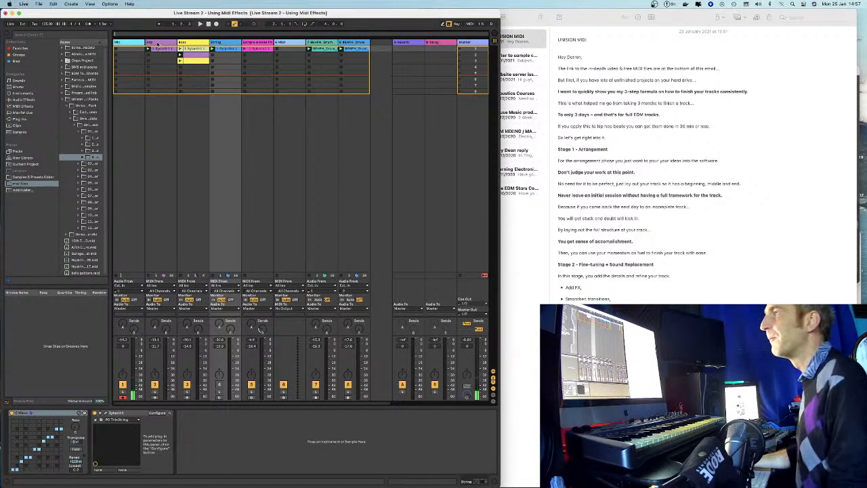
click(158, 45)
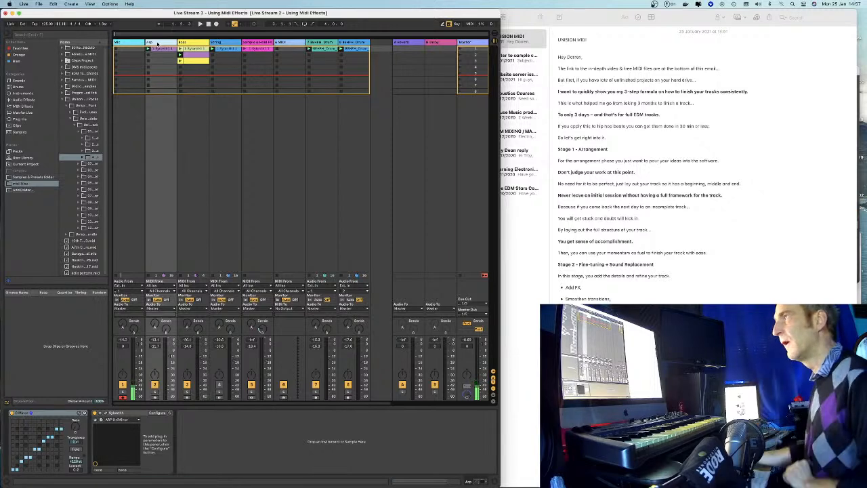
click(157, 45)
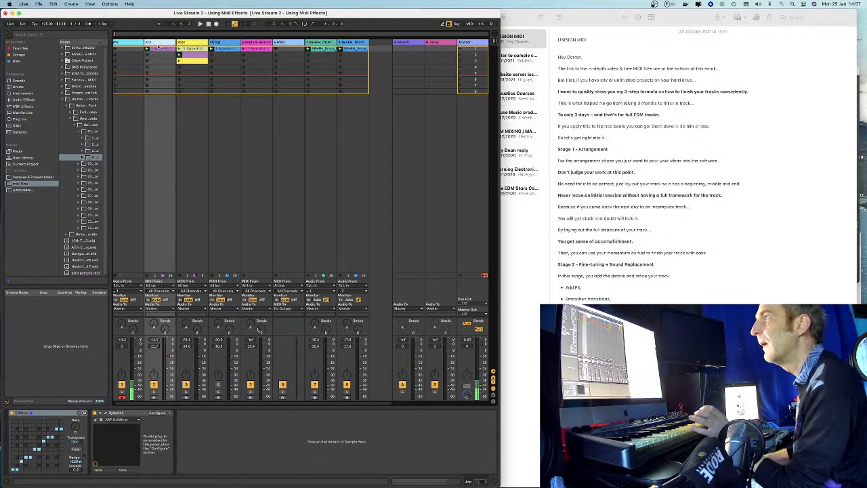
double_click(158, 50)
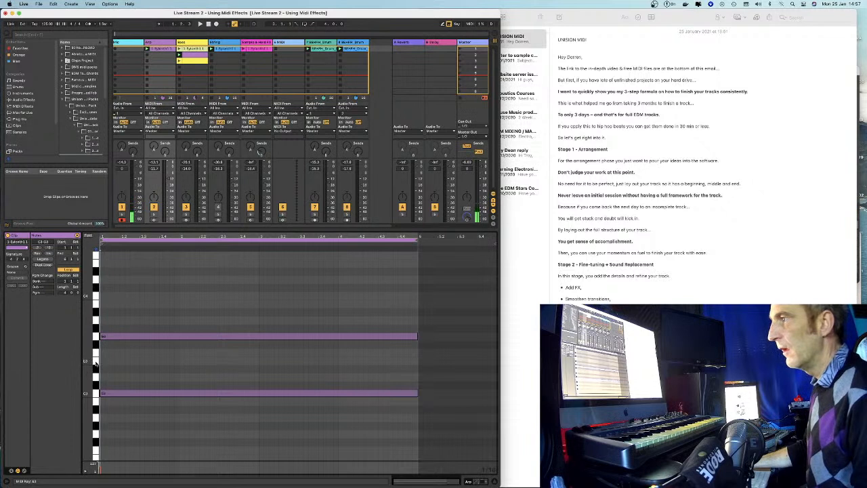
Audition the C3 and E3 keys on the Arp clip's piano roll
drag(103, 362, 171, 366)
click(95, 392)
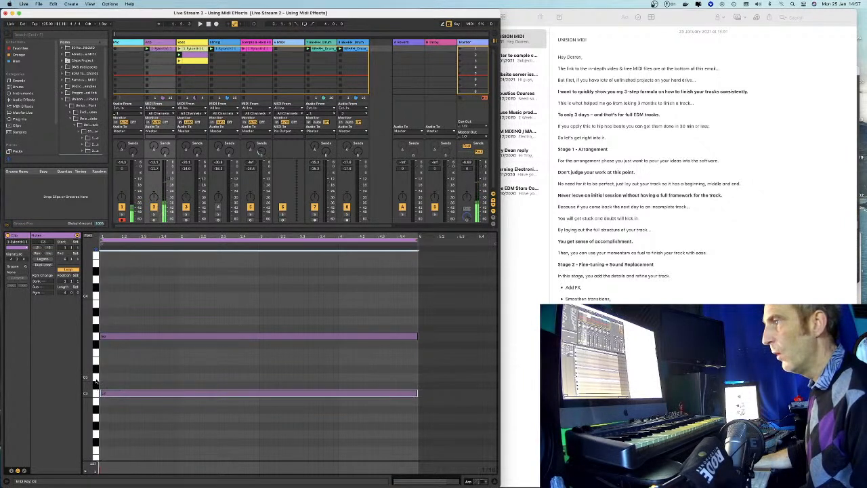
click(96, 363)
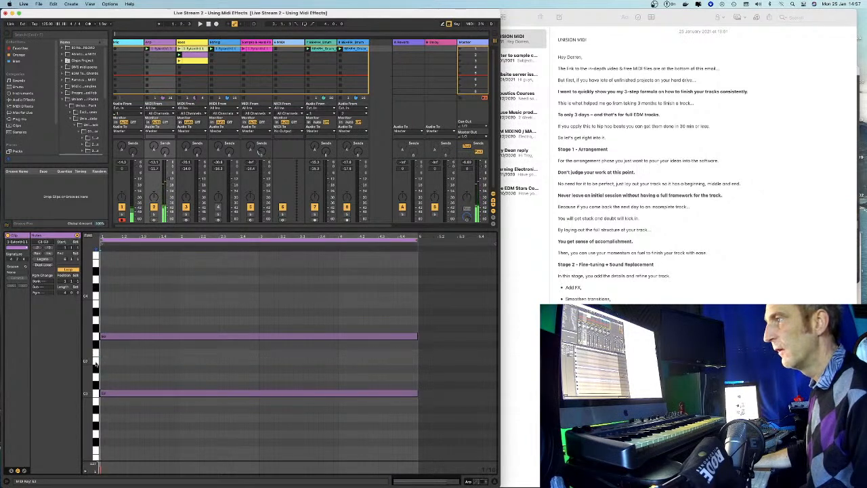
Delete the G3 note from the Arp clip and add an E3 note spanning the full clip length
double_click(112, 336)
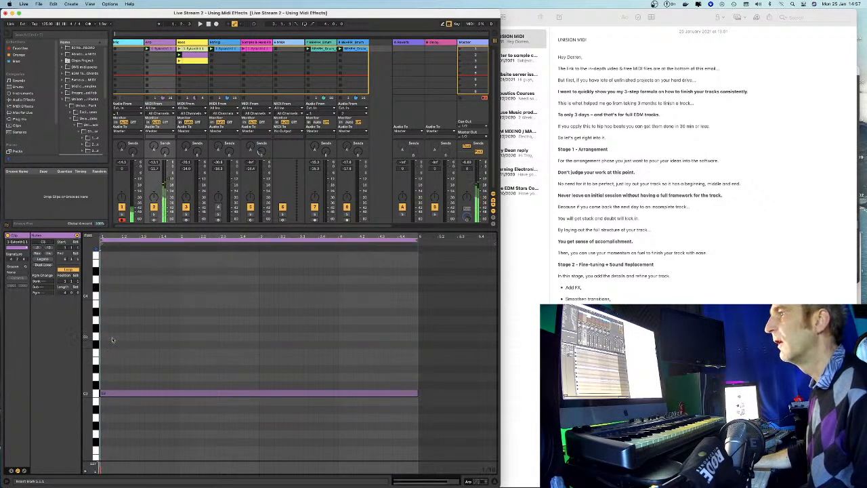
click(103, 354)
double_click(107, 361)
key(Left)
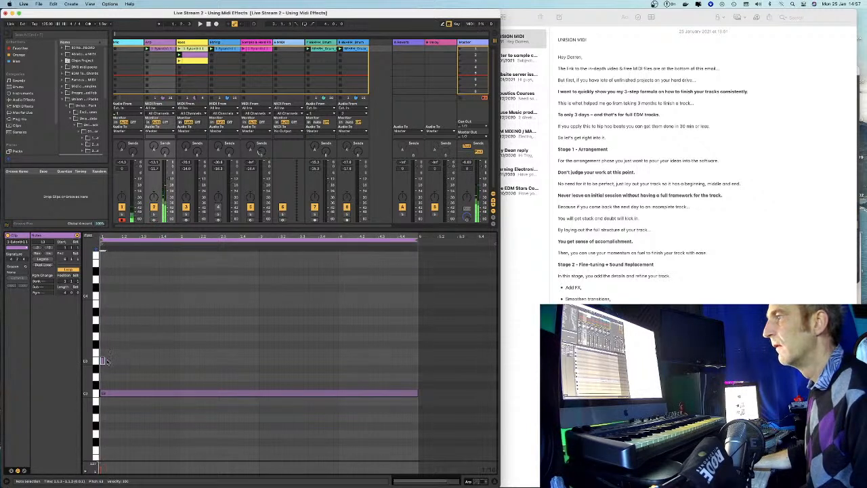
drag(103, 361, 417, 361)
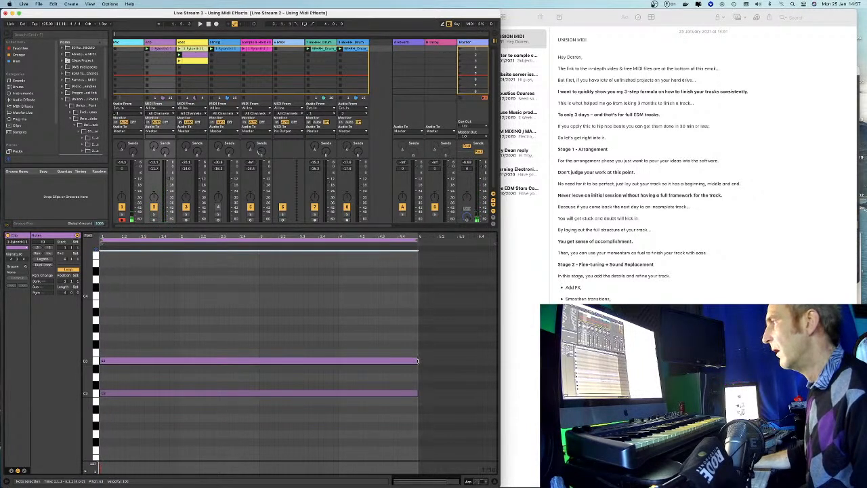
Move the Arp clip's upper note from E3 up to G3 and open the Arp track's Sylenth1 window
drag(316, 360, 316, 340)
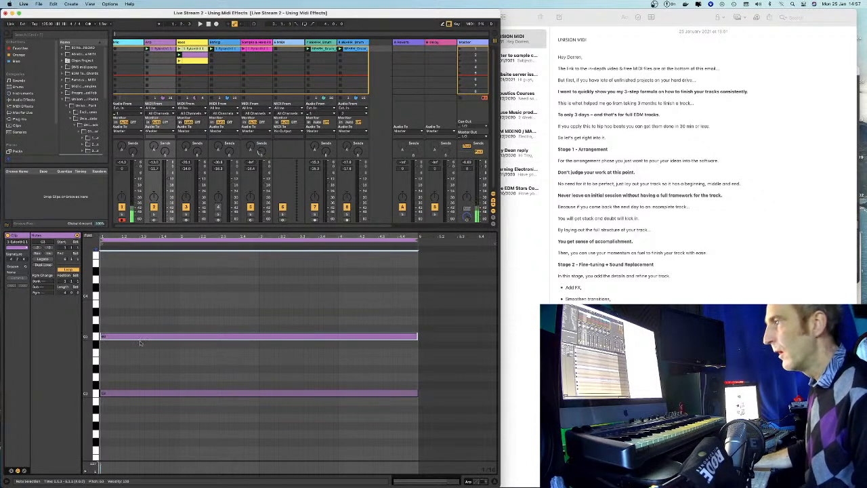
click(158, 43)
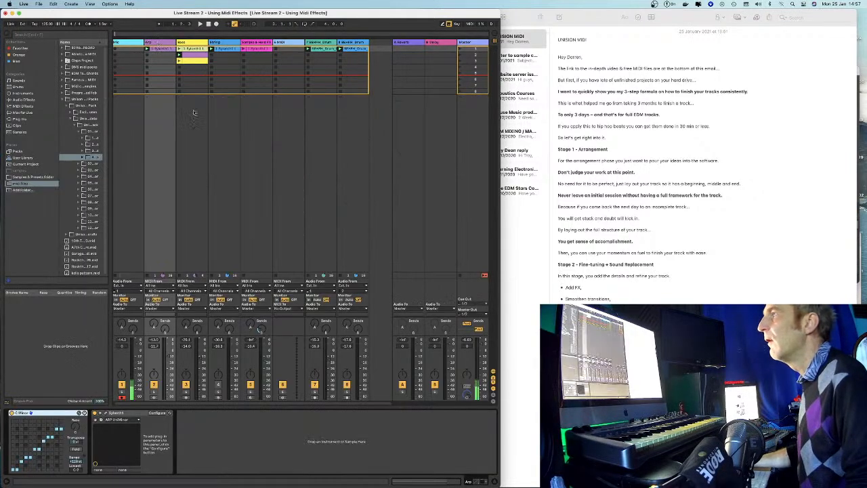
click(106, 415)
Enlarge the Live window to fill the screen and place the Arp's Sylenth1 window in the empty area beside the tracks
drag(710, 62, 402, 81)
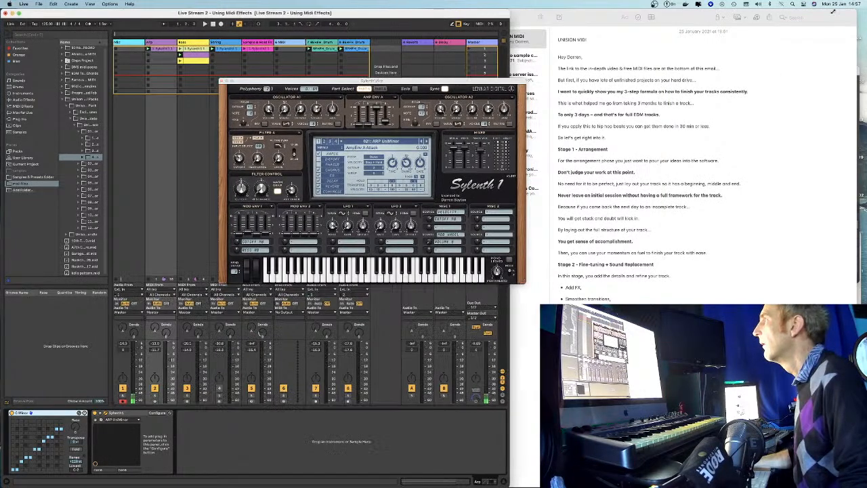
double_click(498, 13)
drag(464, 82, 660, 80)
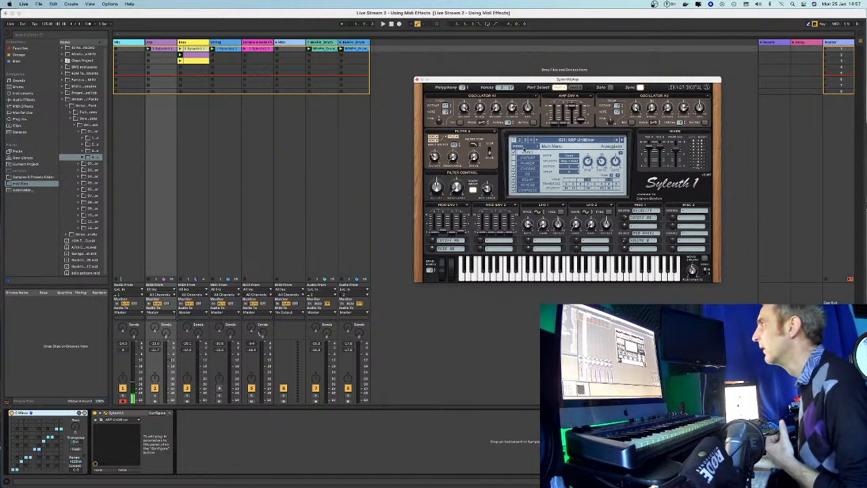
Browse the custom preset banks available in the Arp's Sylenth1, including the Progressive banks, without loading one
click(519, 146)
mouse_move(535, 162)
mouse_move(604, 164)
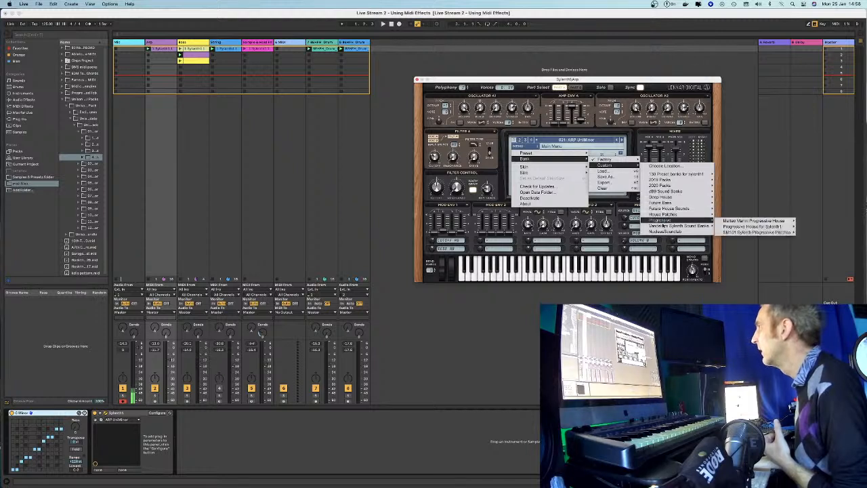
click(574, 80)
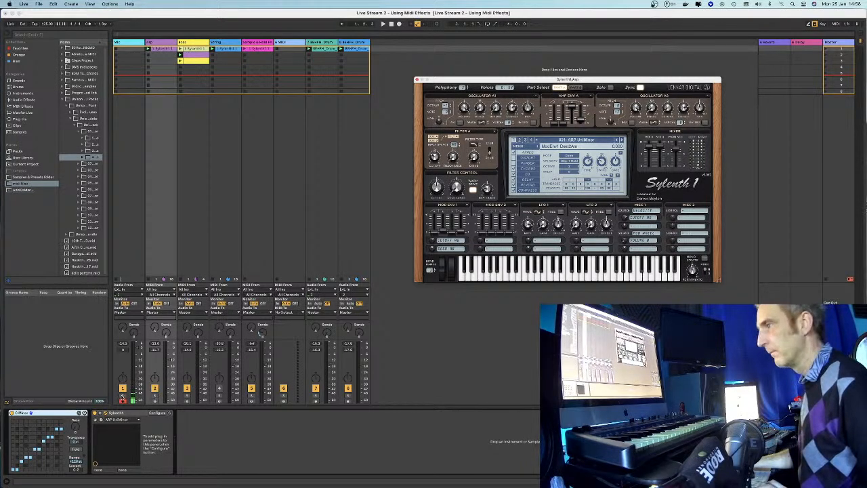
Audition the Arp track in solo with the microphone track and adjust its Sylenth1 filter cutoff during playback
click(122, 396)
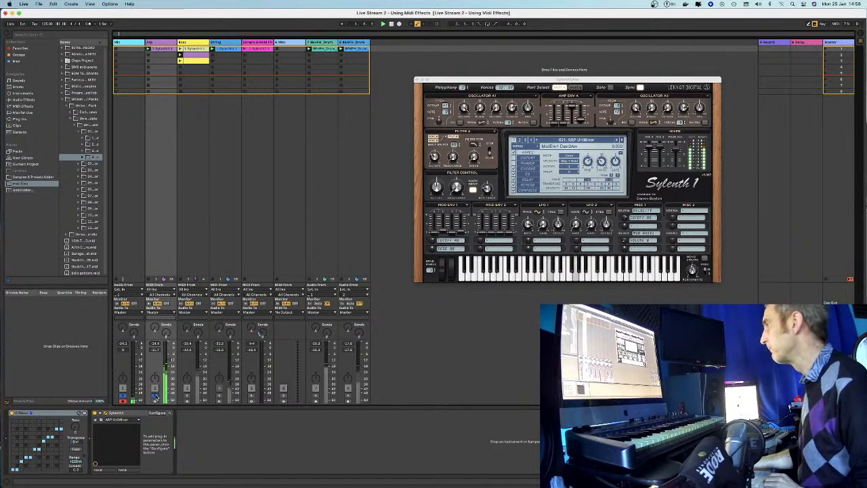
click(432, 188)
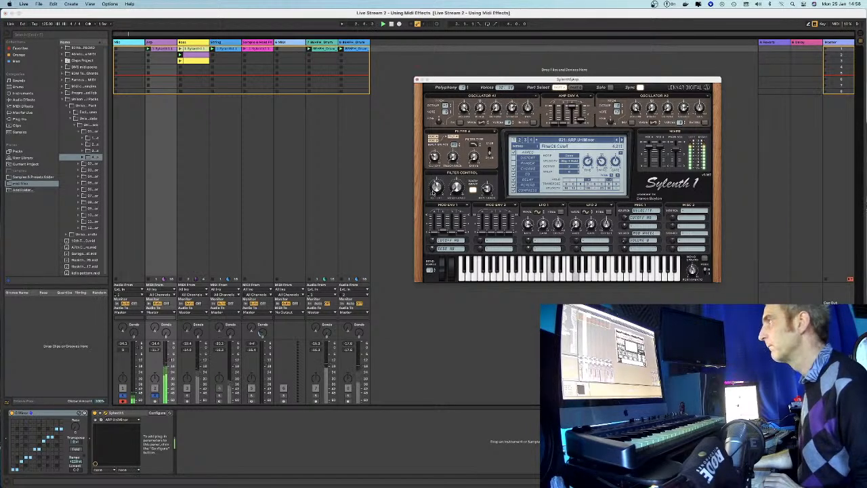
drag(435, 187, 434, 176)
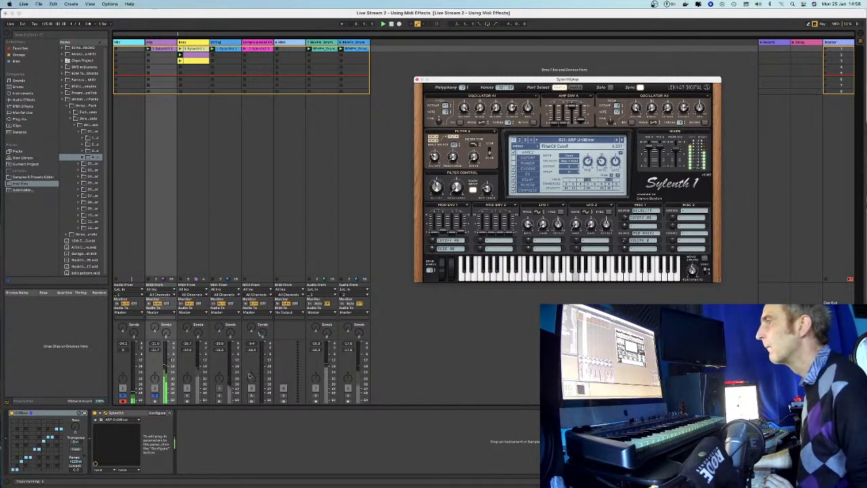
click(155, 400)
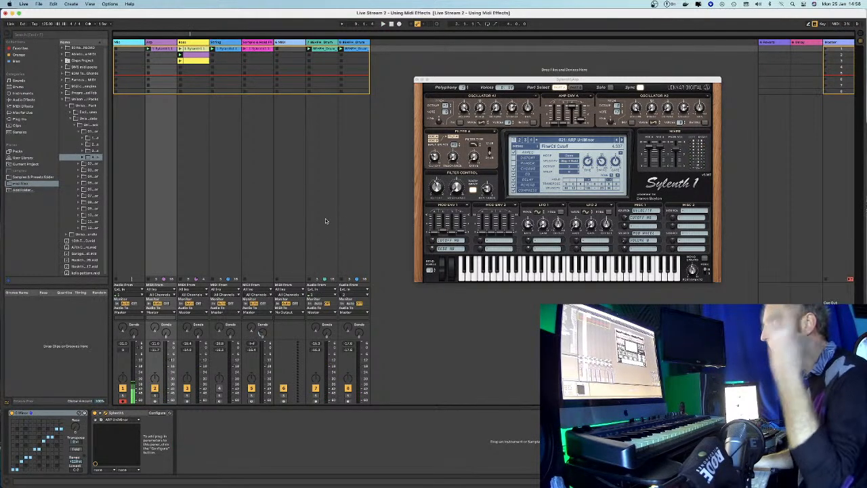
Open the Bass track's first clip in the MIDI note editor and examine its note pattern
double_click(194, 50)
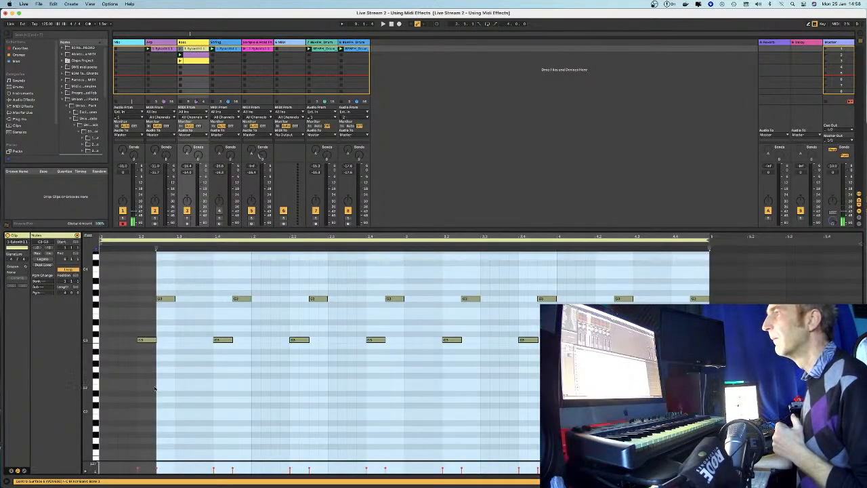
click(170, 369)
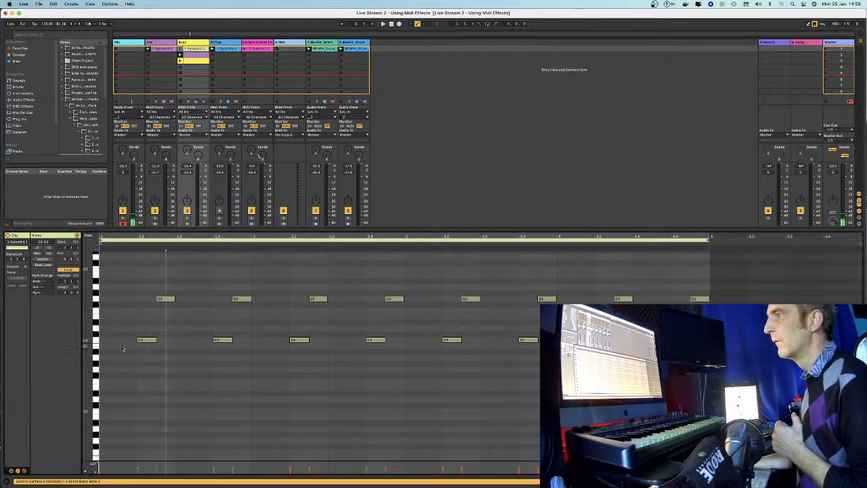
drag(87, 305, 102, 298)
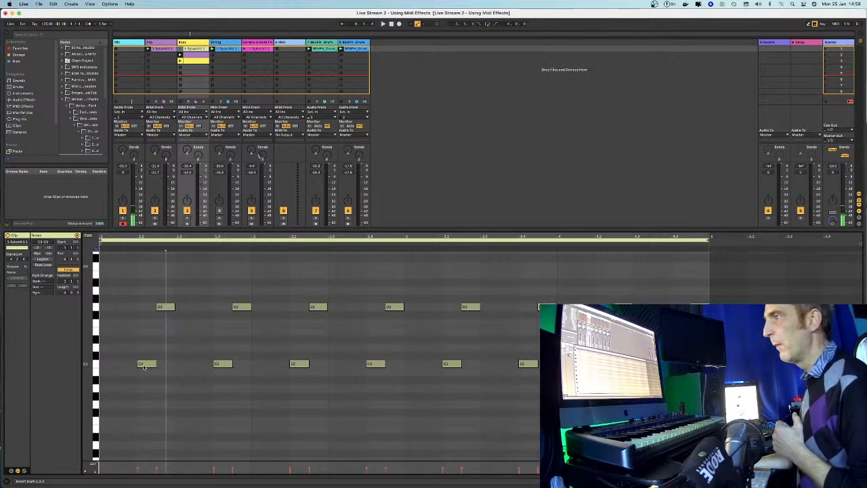
right_click(164, 360)
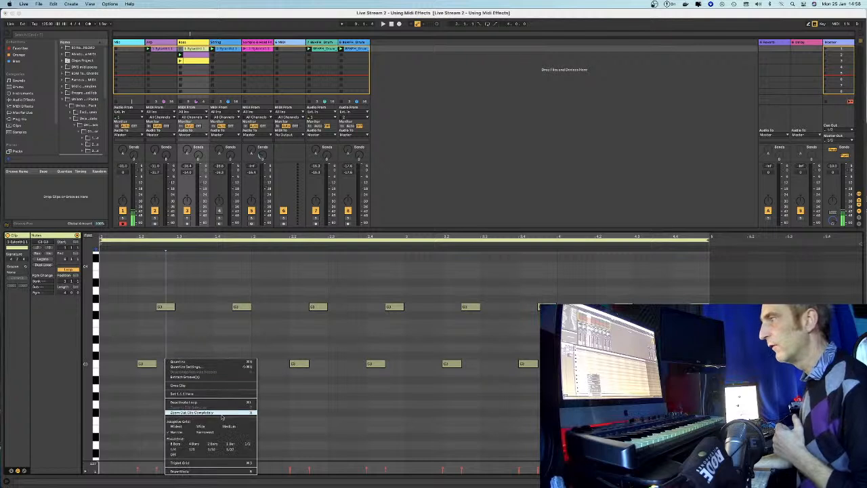
key(Escape)
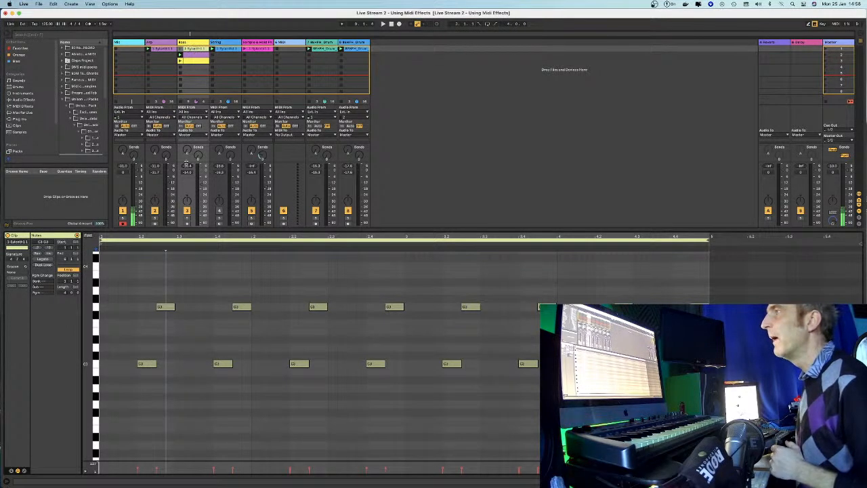
Play the Bass track's first clip in solo and open the track's Sylenth1 window
click(187, 218)
click(180, 54)
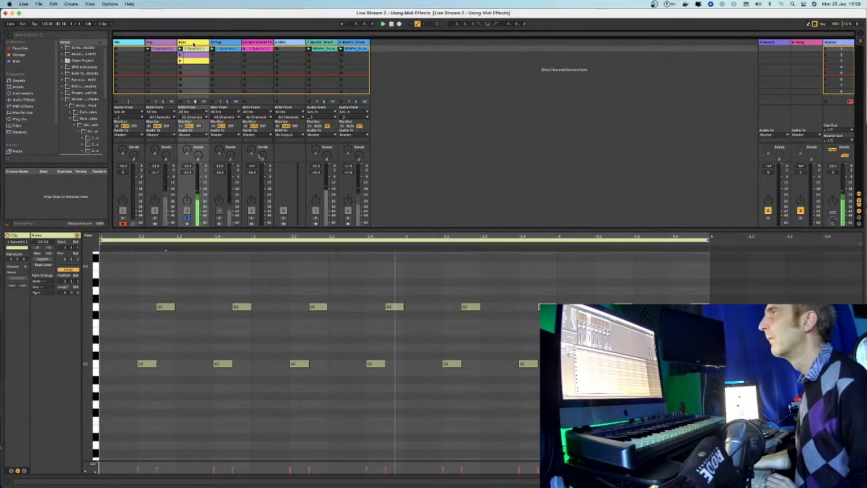
click(193, 43)
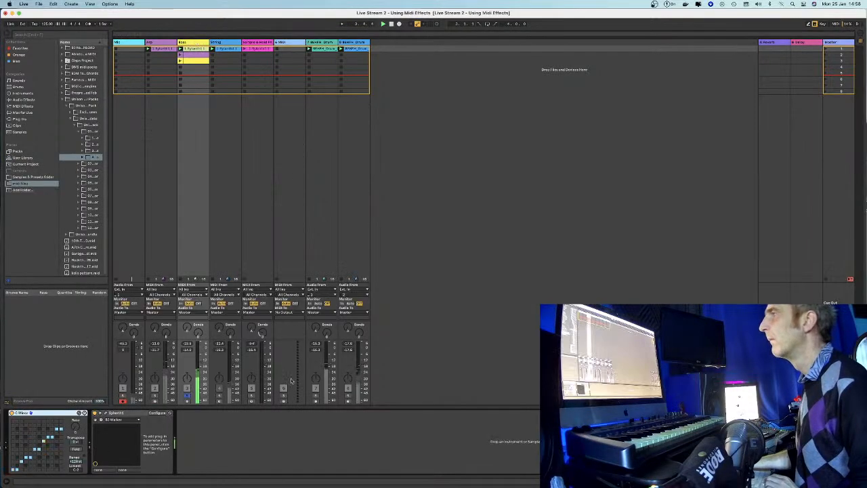
click(106, 412)
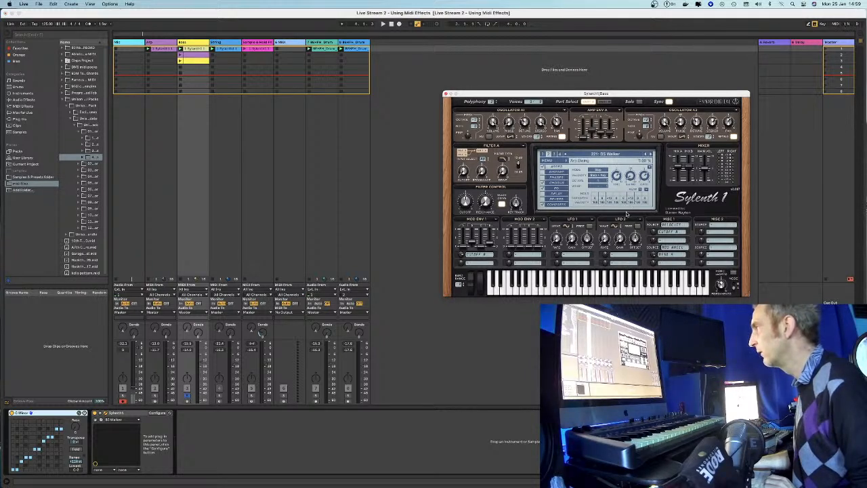
click(302, 83)
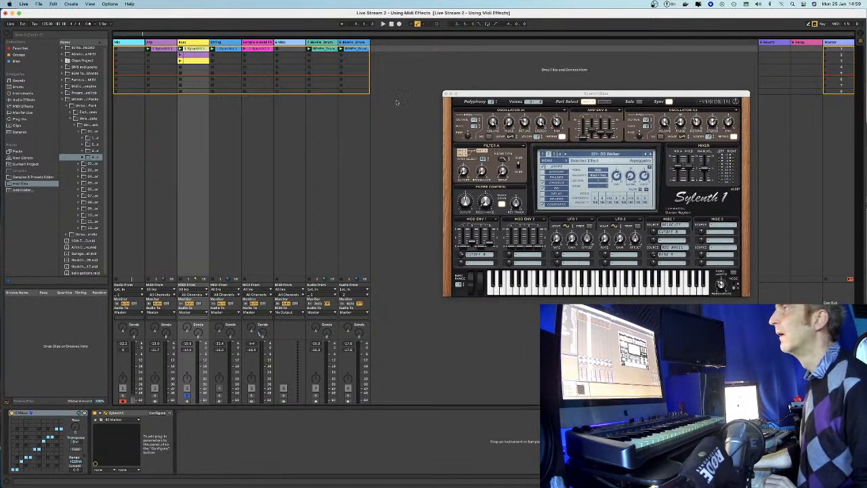
key(space)
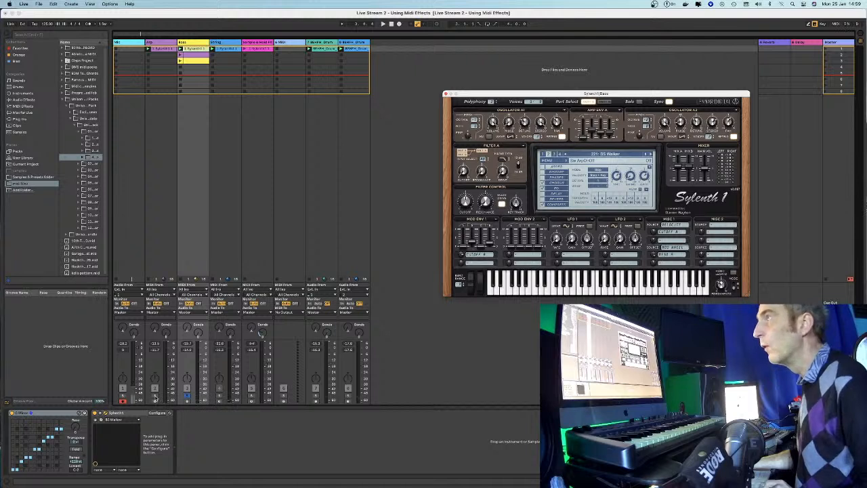
Audition the Arp and Bass tracks soloed together, compare their Sylenth1 settings, and return to the full mix
click(187, 398)
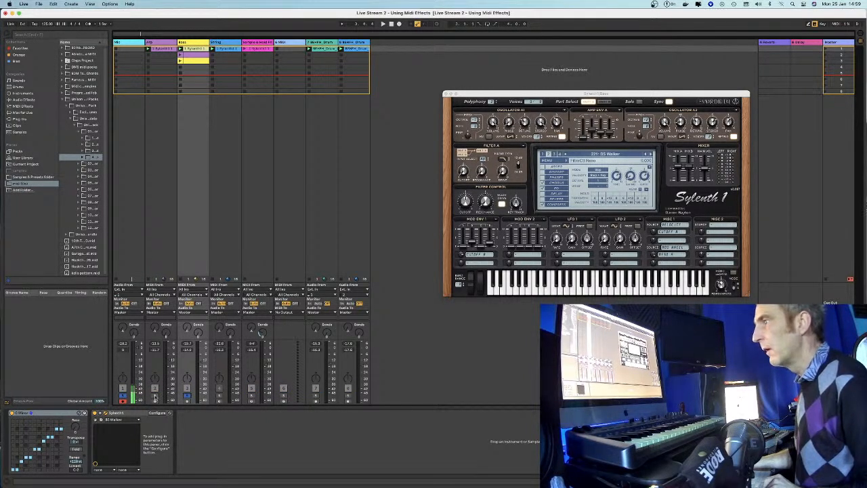
key(space)
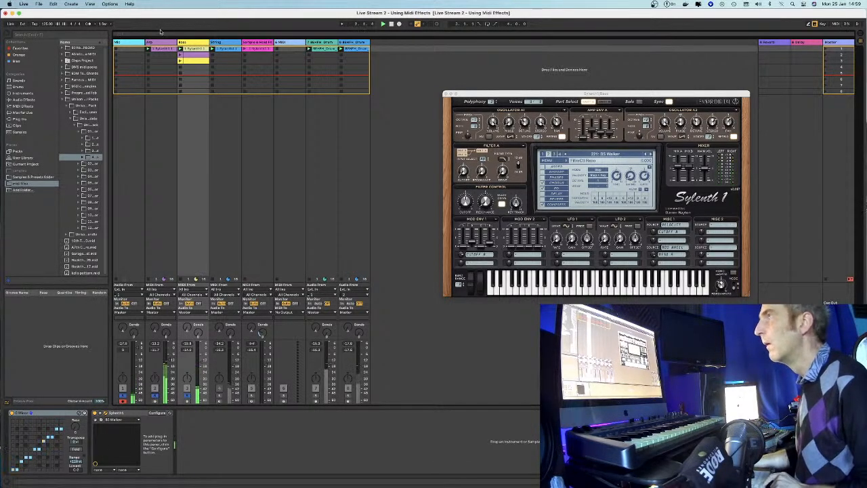
click(157, 203)
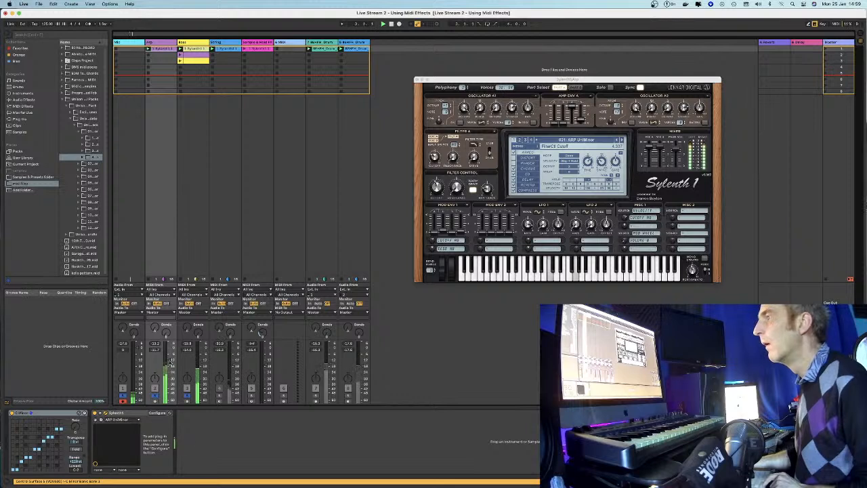
click(517, 164)
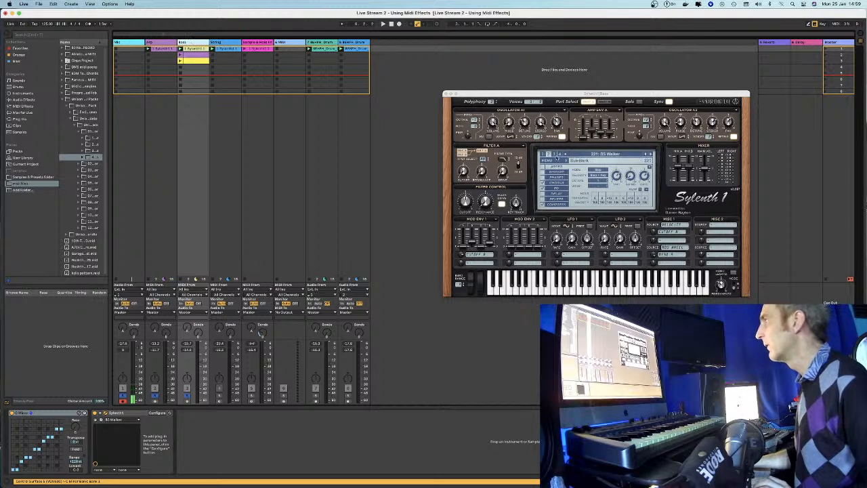
click(630, 176)
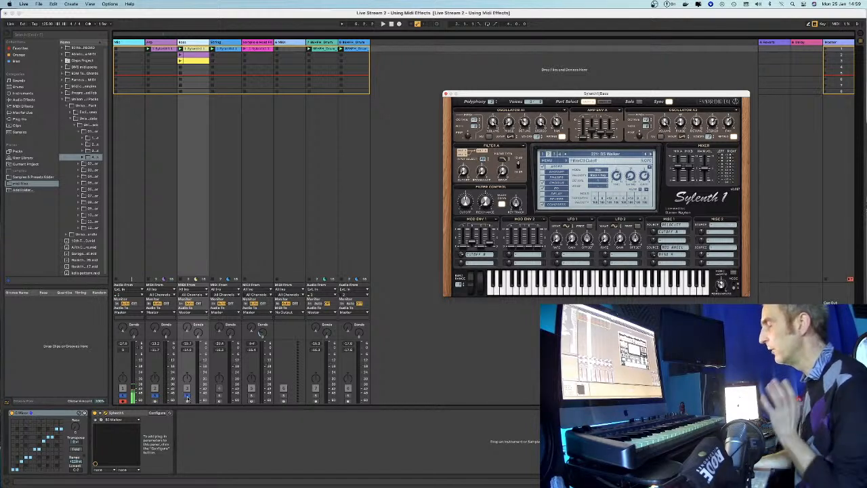
click(187, 398)
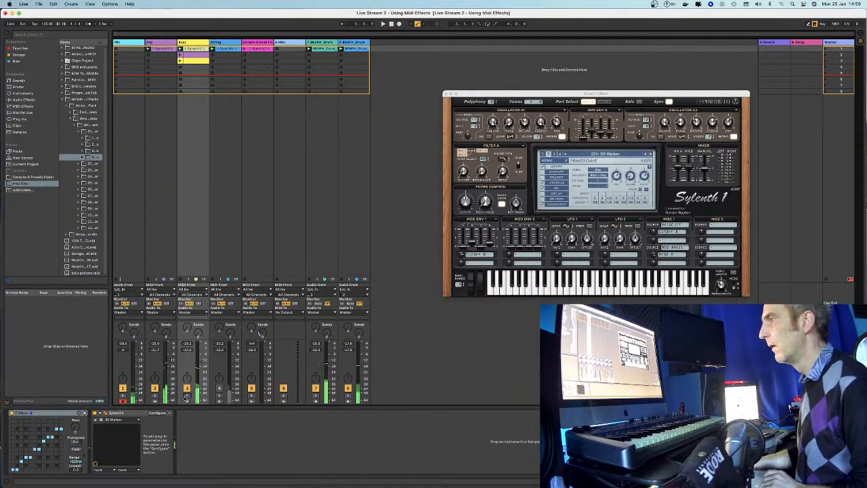
Select Step + Key as the arpeggiator velocity mode in the Bass synth and clear the Bass solo
click(445, 236)
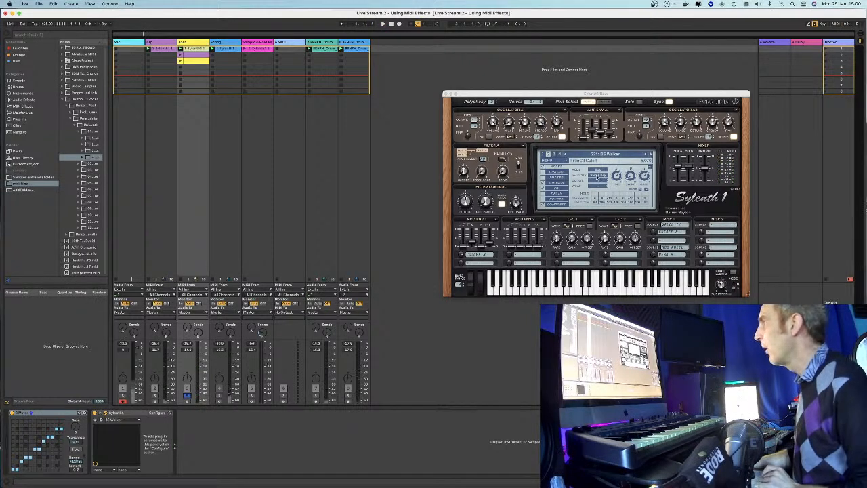
click(600, 174)
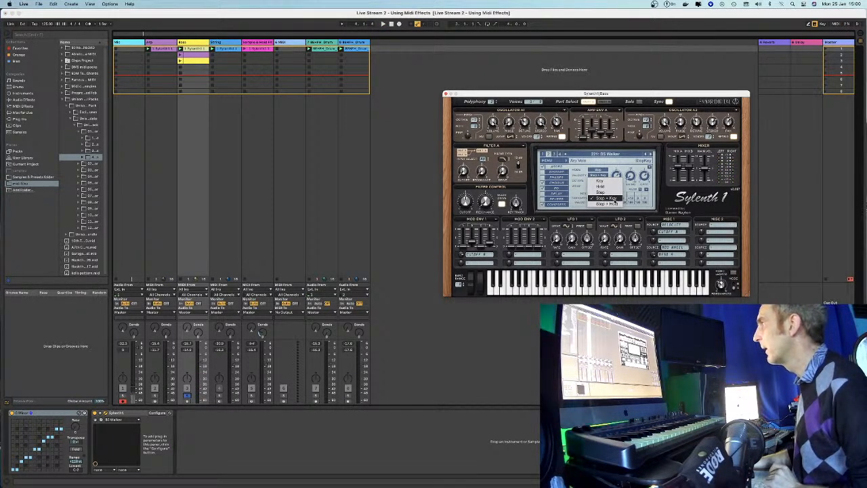
click(614, 198)
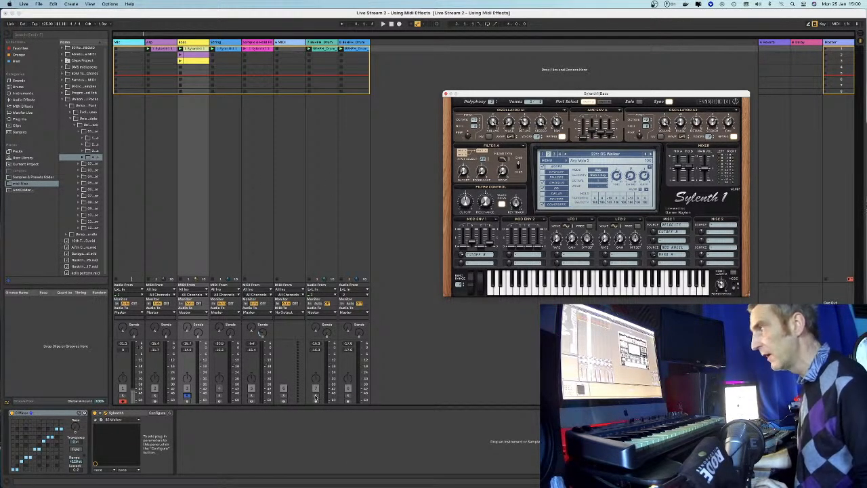
click(188, 396)
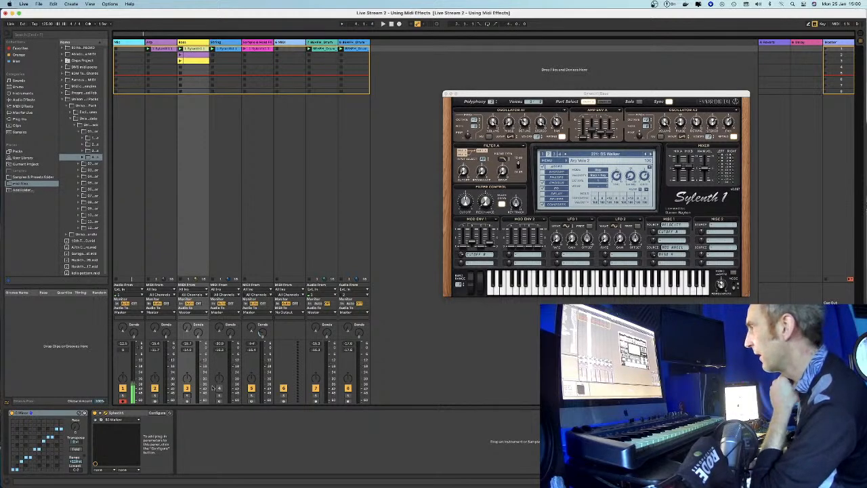
Narrow the Live window and review the velocity modes and Time control of the Bass synth's arpeggiator
drag(864, 13, 782, 28)
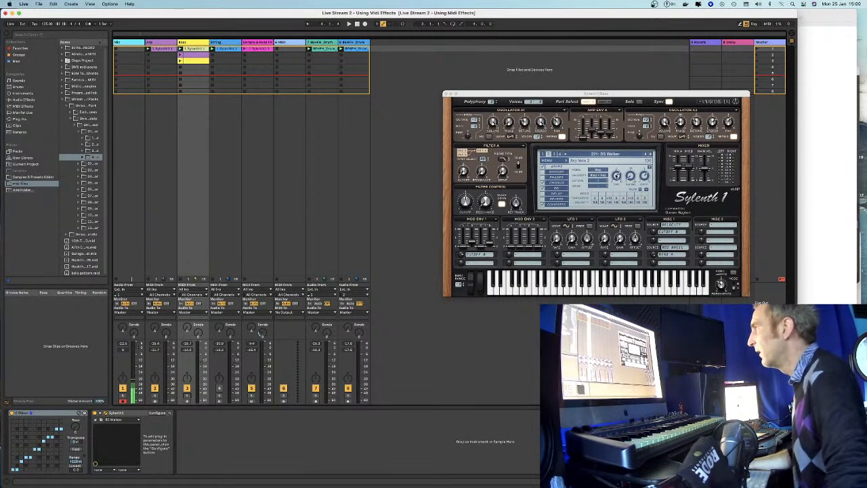
click(596, 176)
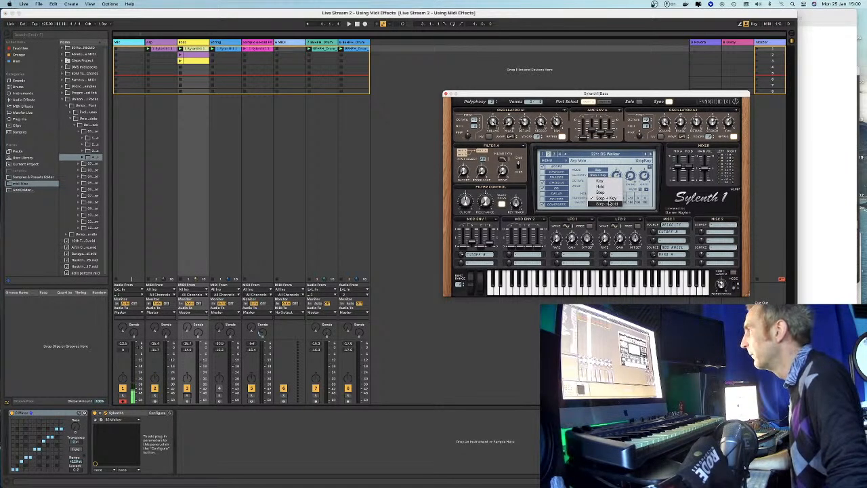
click(616, 166)
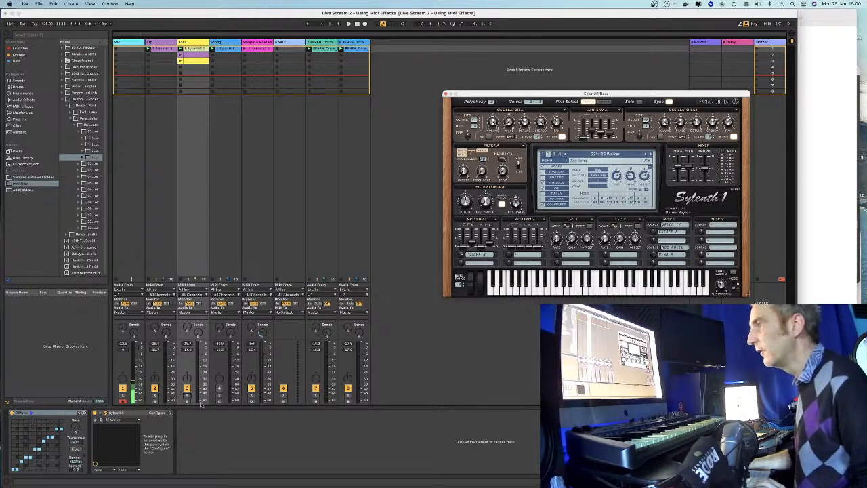
Solo the first drum track together with the Bass track and start playback
click(313, 398)
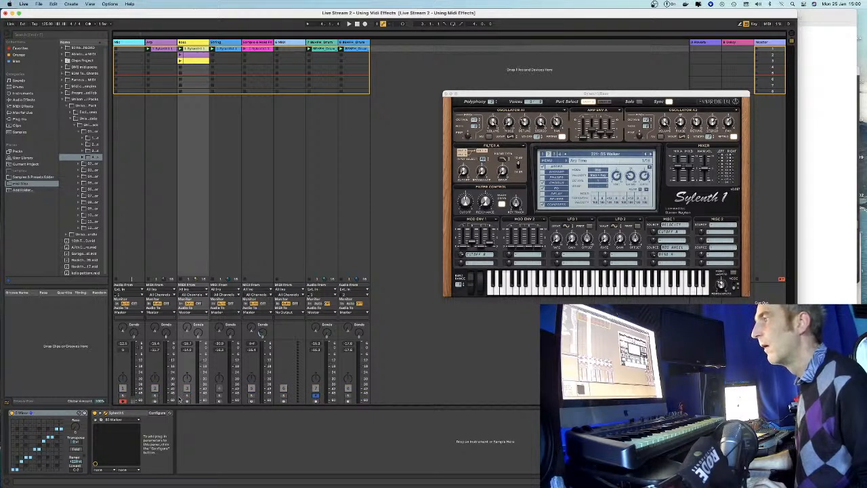
key(space)
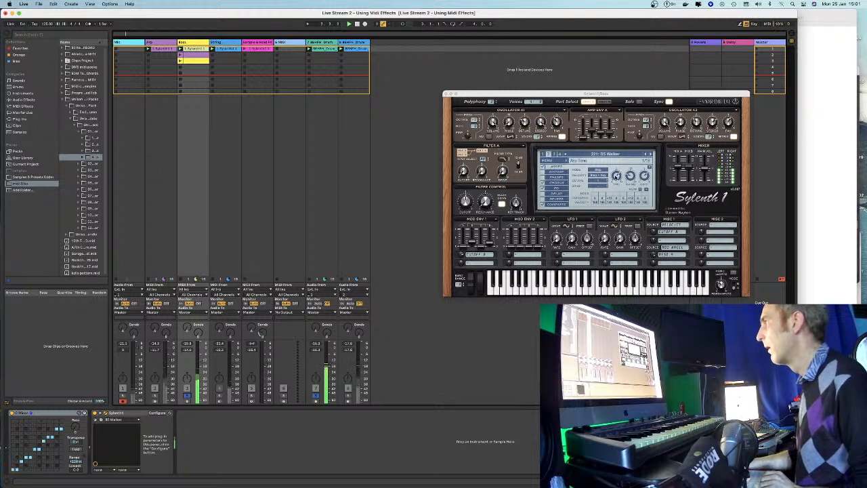
Raise the arpeggiator swing in the Bass synth while the mix plays with solos cleared and the Arp track muted
click(611, 197)
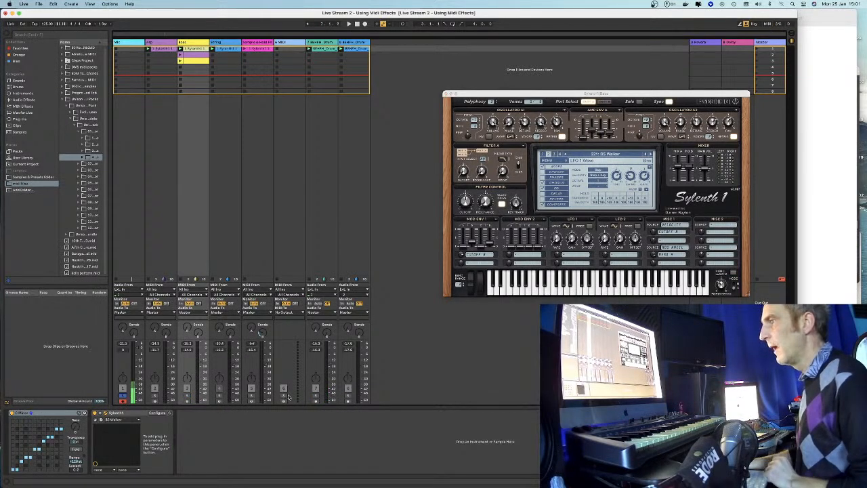
super+click(122, 389)
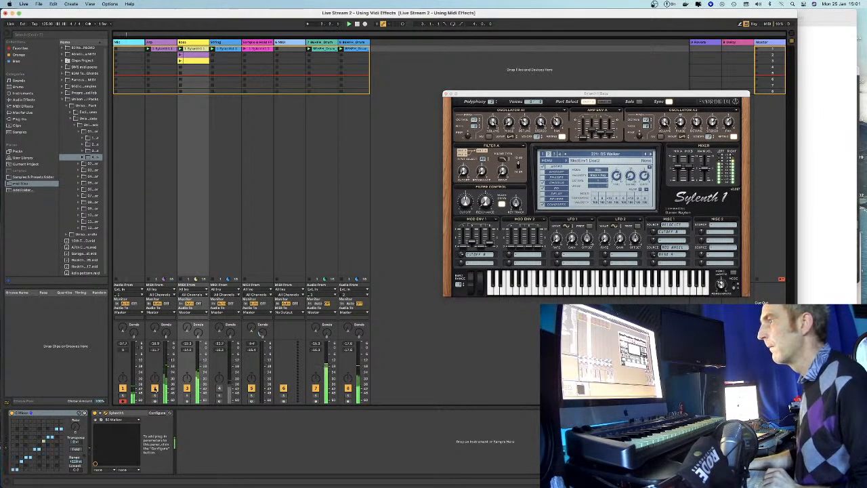
drag(630, 174, 631, 157)
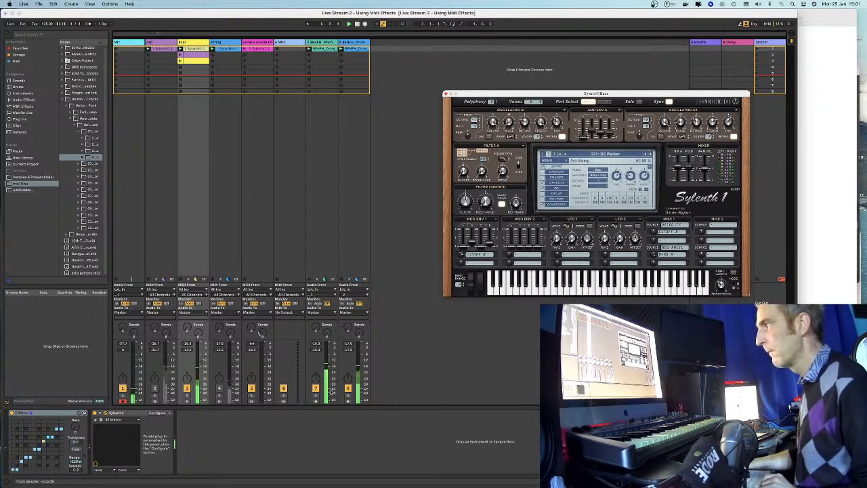
Audition the two drum tracks, leaving the second one muted, and switch the Arp track back on
click(316, 389)
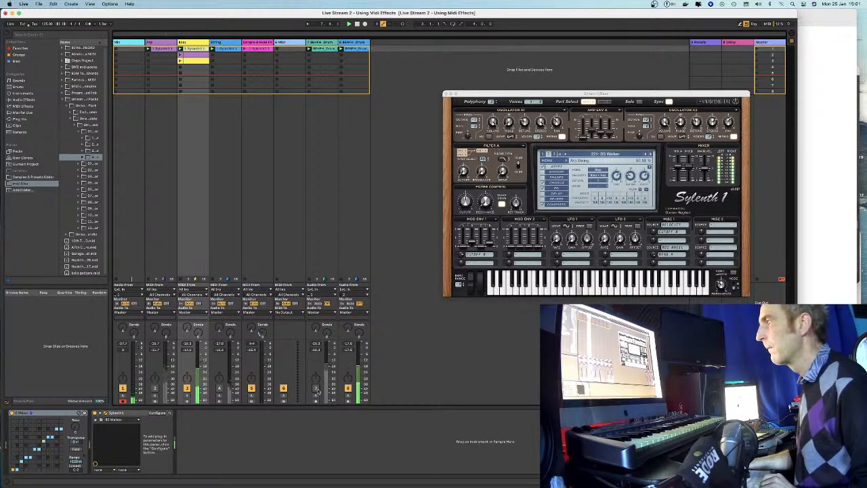
click(347, 388)
click(316, 388)
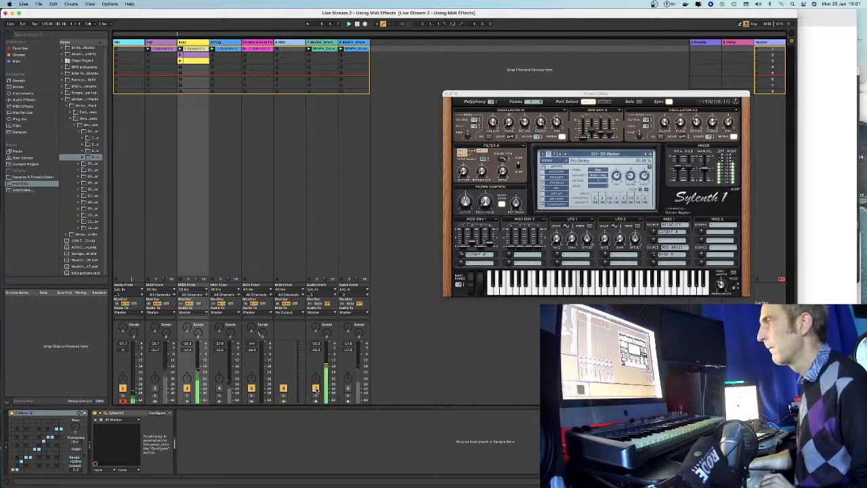
click(155, 388)
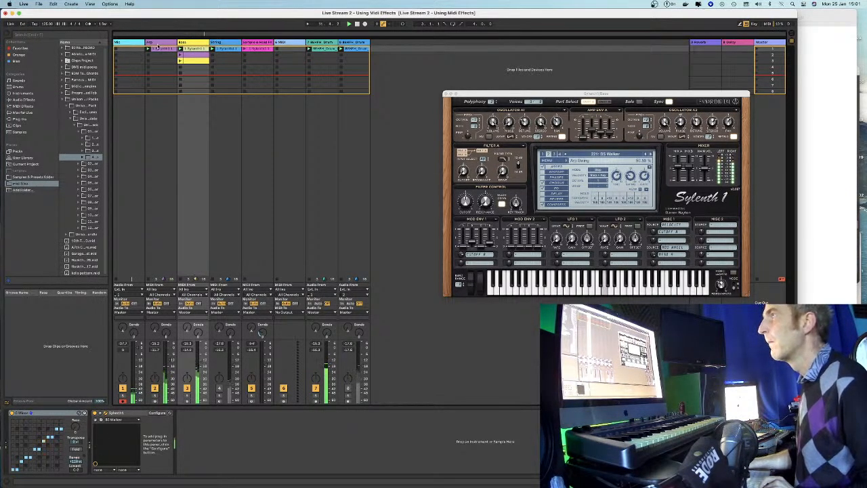
Solo the Arp track and raise the swing of its Sylenth1 arpeggiator to about 51% during playback
click(162, 163)
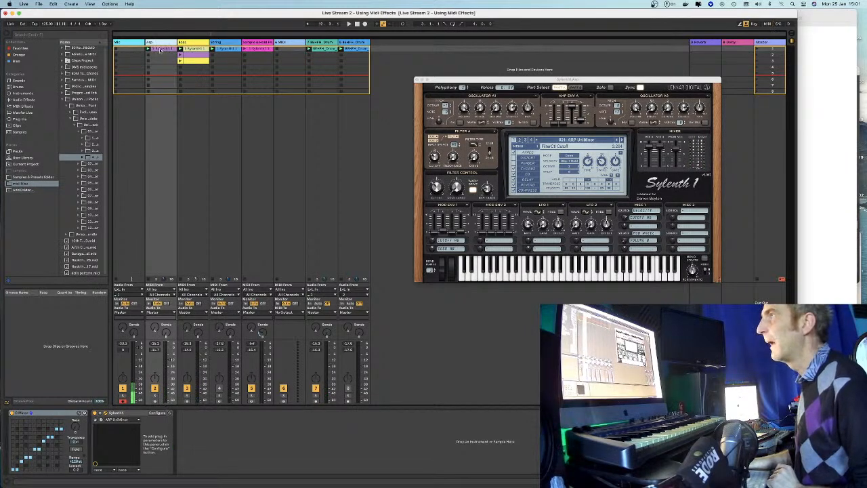
click(601, 161)
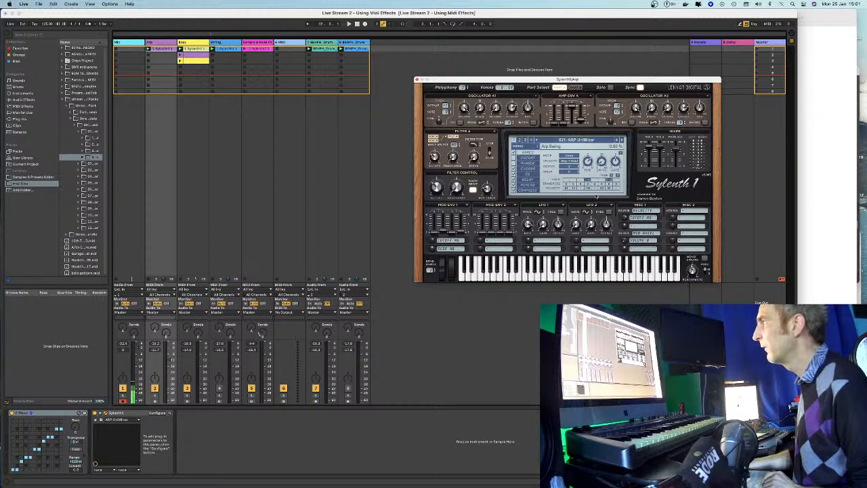
click(174, 444)
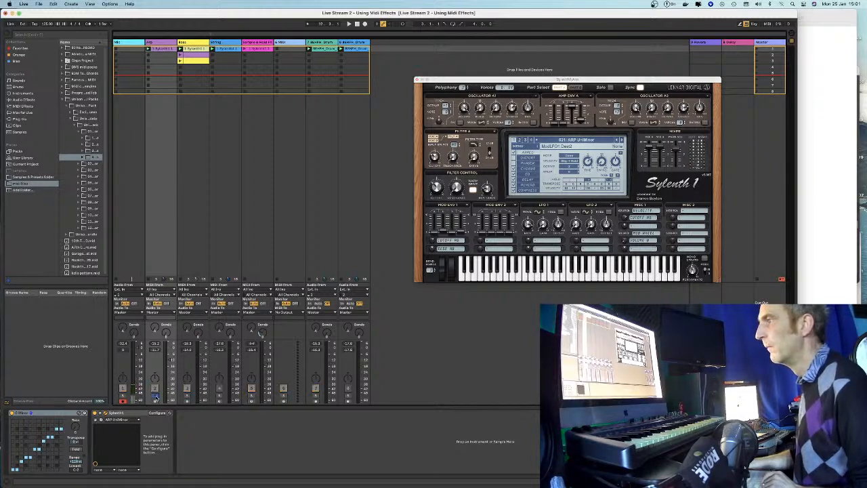
drag(438, 189, 436, 185)
mouse_move(602, 155)
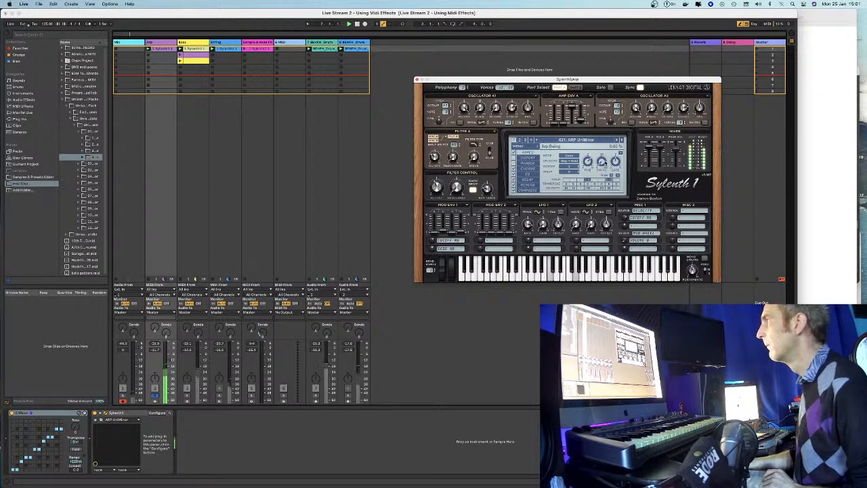
mouse_move(604, 144)
mouse_down()
mouse_move(607, 132)
mouse_move(603, 139)
mouse_up()
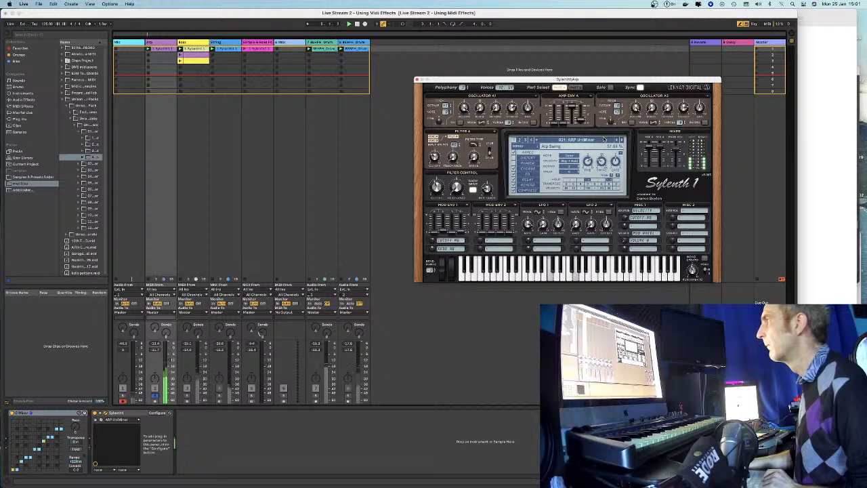
mouse_move(586, 161)
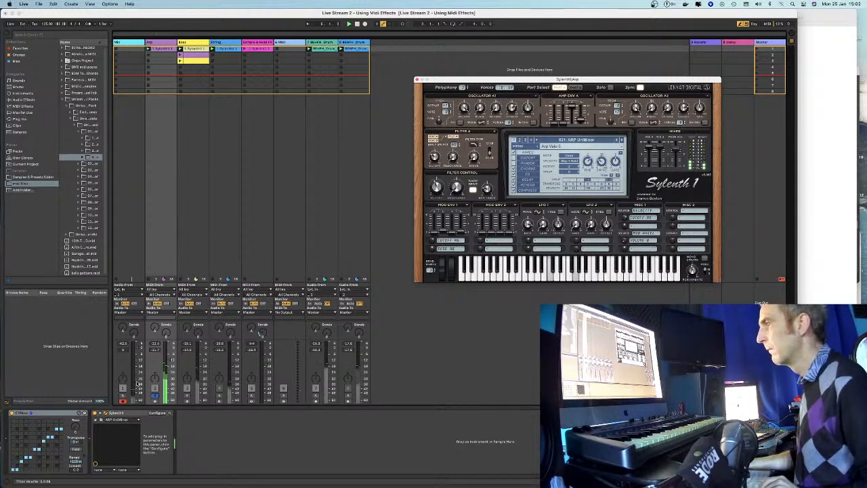
Clear the Arp solo and reactivate the second drum track to hear the full mix
click(155, 397)
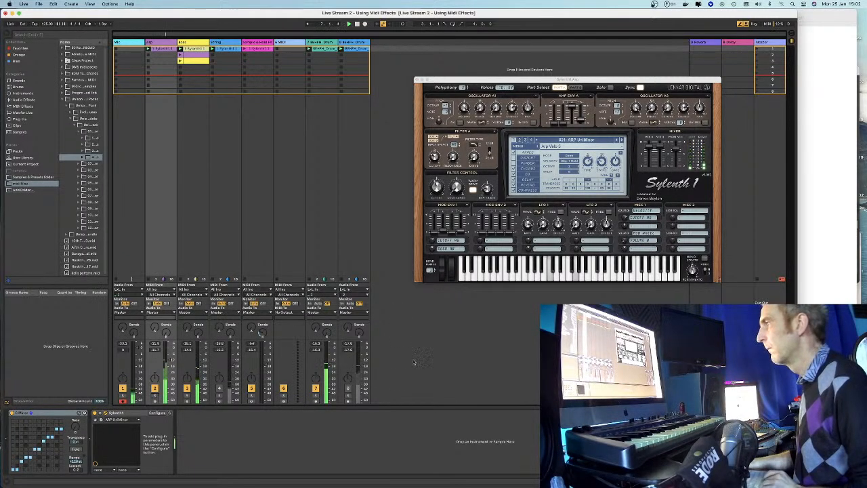
click(348, 389)
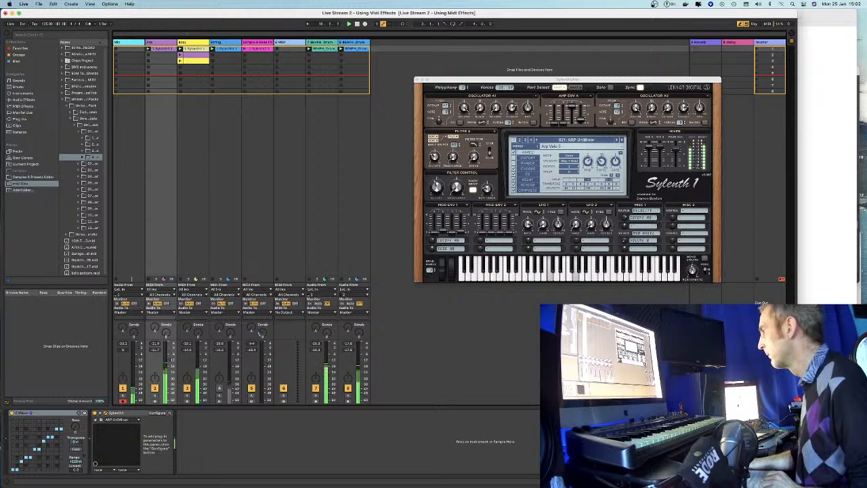
Check the WhatsApp chat in the browser for viewer feedback and return to Ableton Live
mouse_move(392, 485)
click(212, 481)
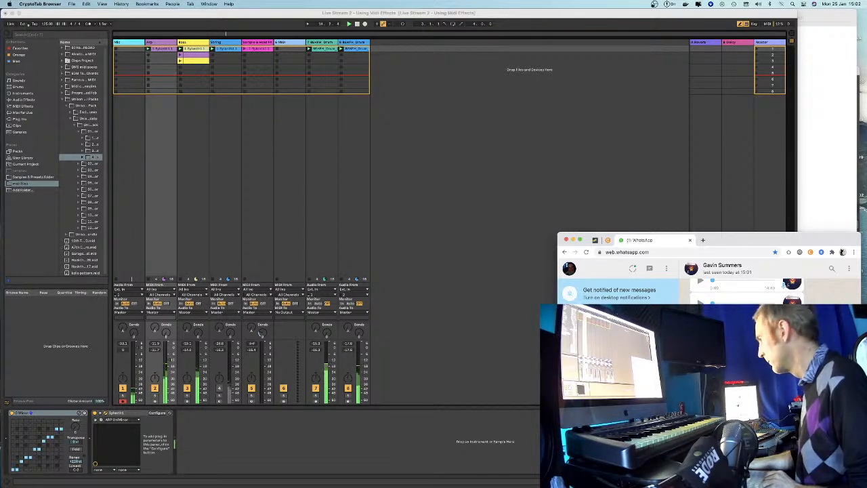
click(537, 379)
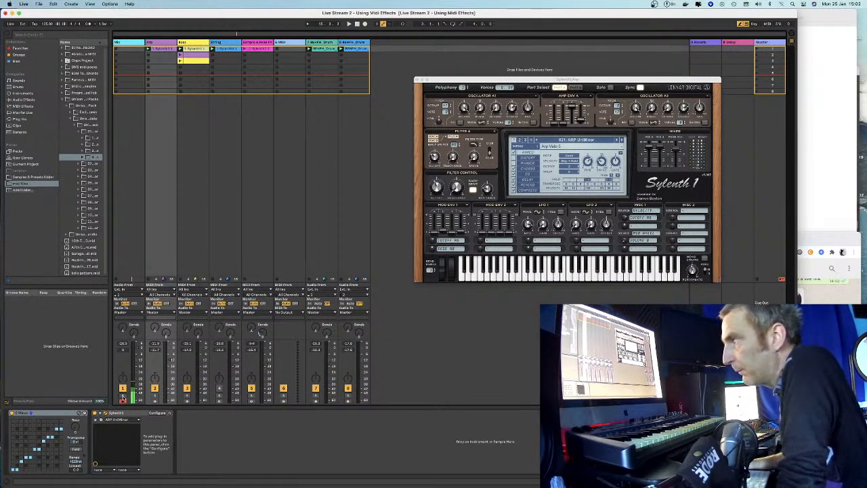
Solo the microphone track for talking and clear the solo again
click(123, 398)
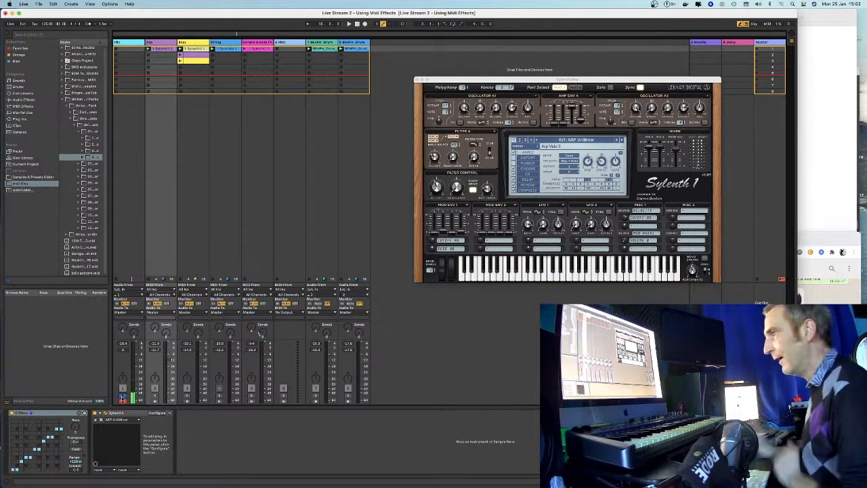
super+click(123, 388)
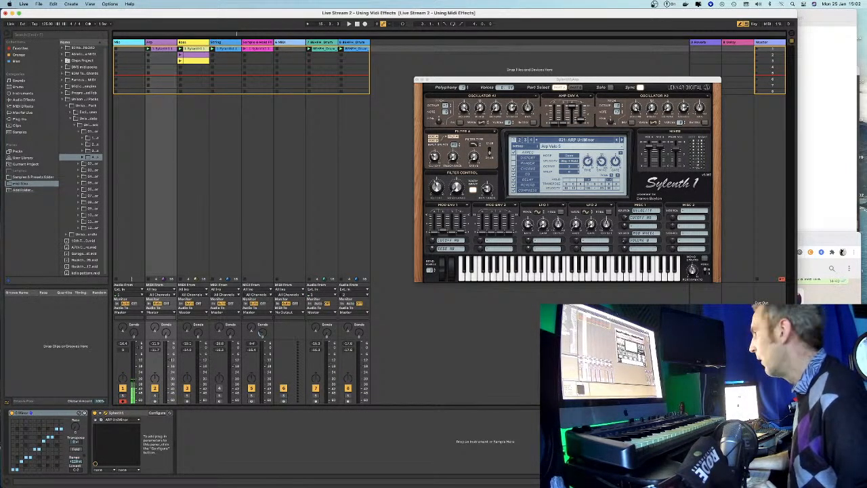
Rearrange the WhatsApp browser window and the Arp track's Sylenth1 window so the chat stays readable beside Live
click(842, 252)
drag(764, 236, 768, 166)
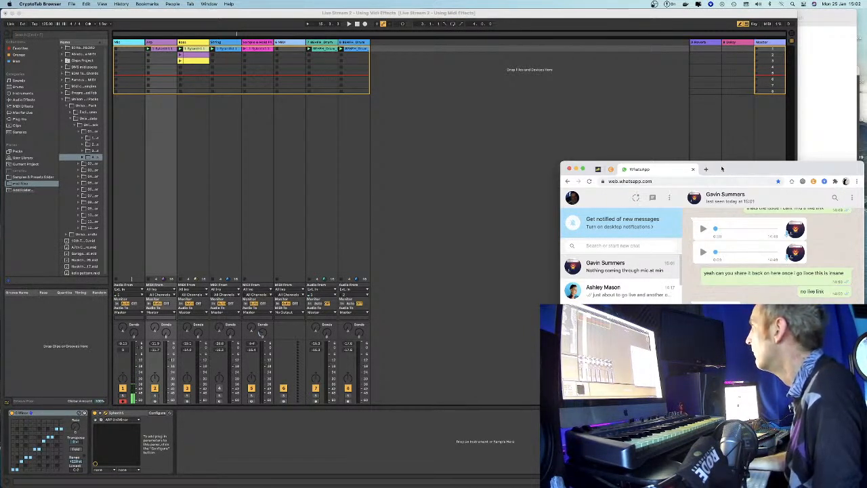
drag(750, 175, 754, 197)
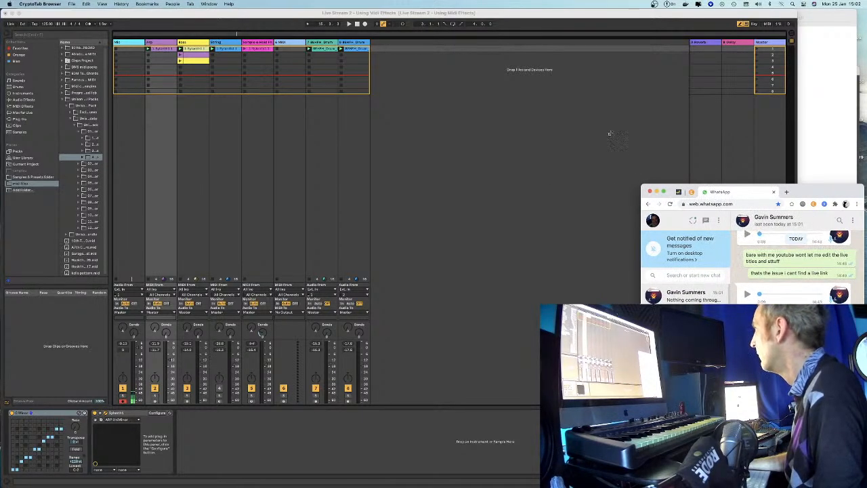
click(492, 163)
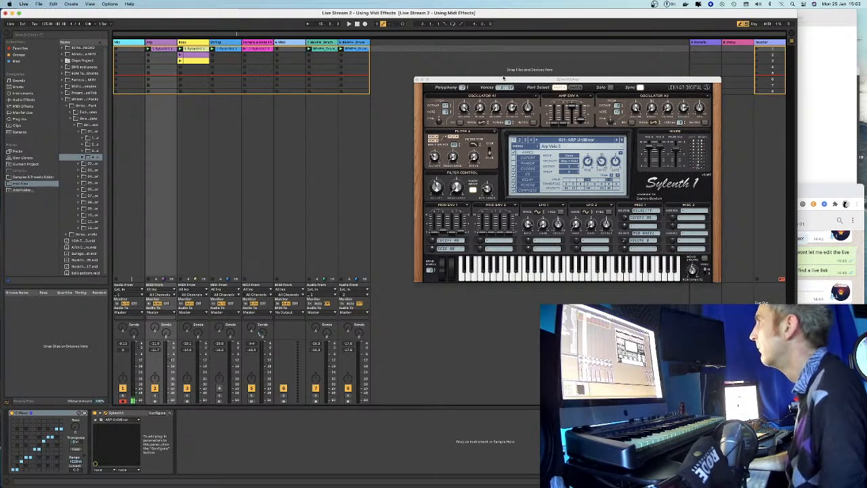
drag(503, 78, 454, 74)
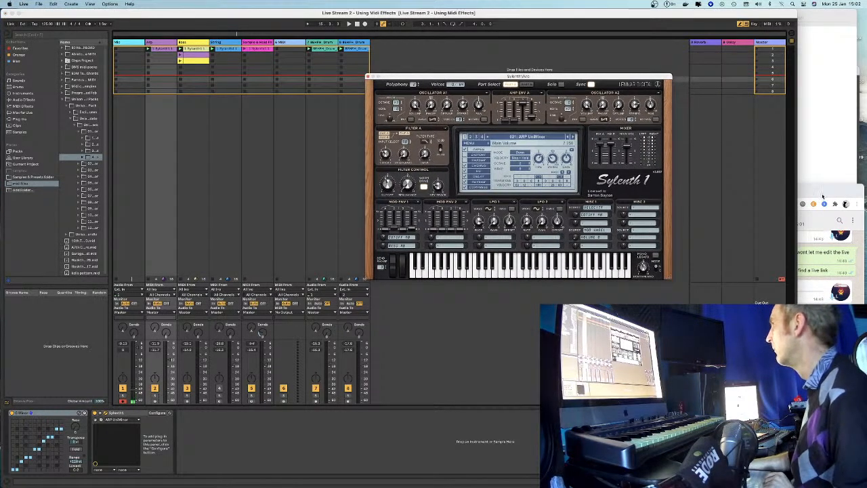
click(823, 196)
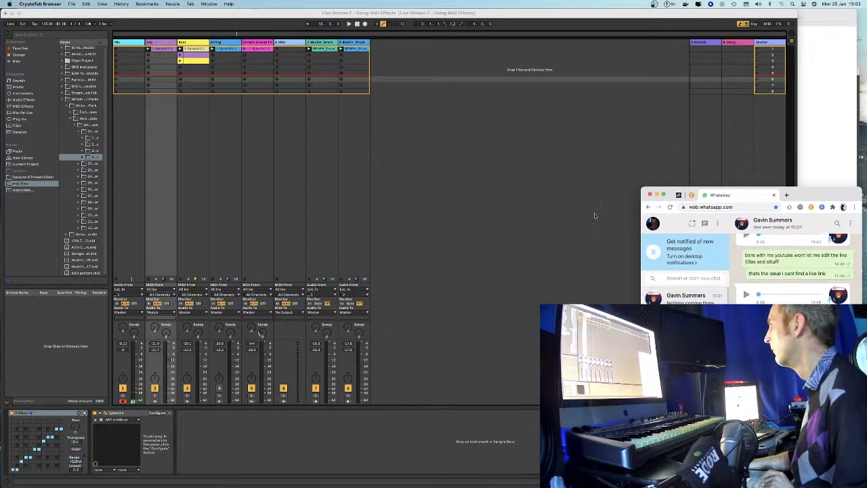
click(595, 216)
click(825, 198)
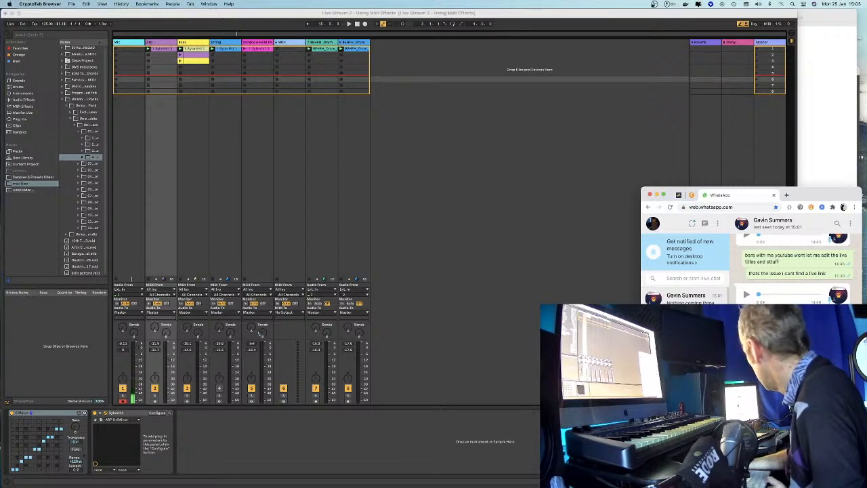
Switch to OBS to check the stream, arrange its window around the WhatsApp window, and return to Live
mouse_move(347, 483)
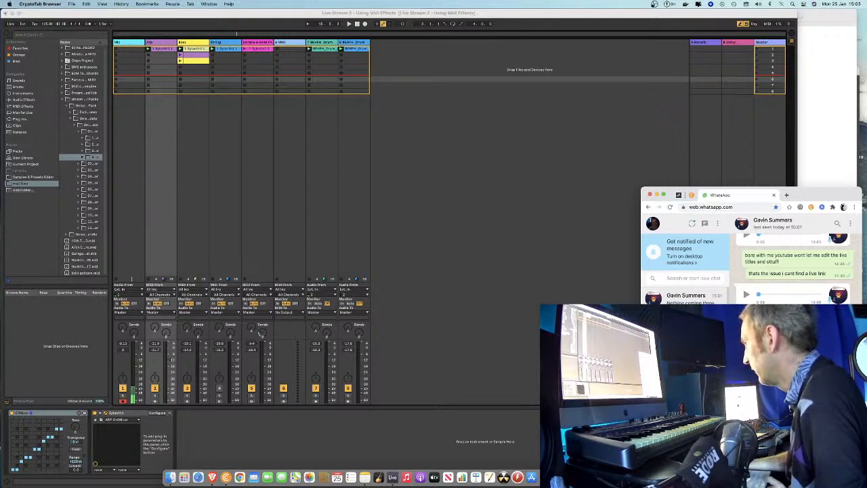
click(596, 477)
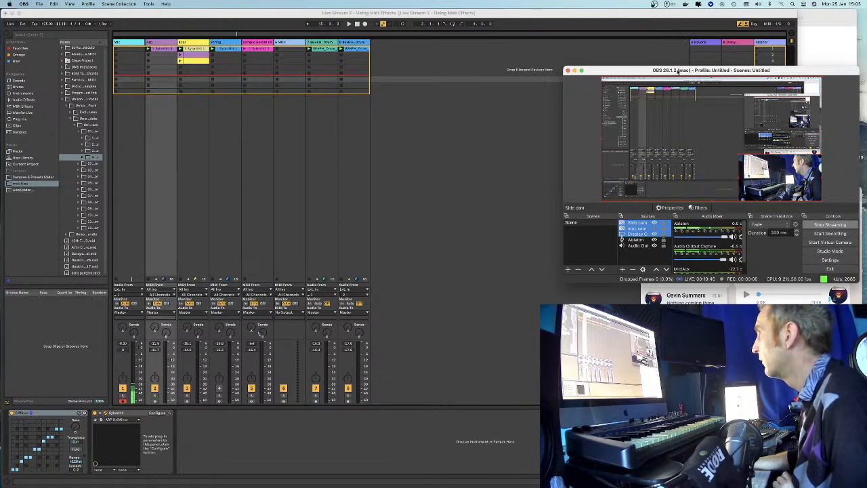
drag(678, 71, 542, 63)
drag(813, 199, 818, 183)
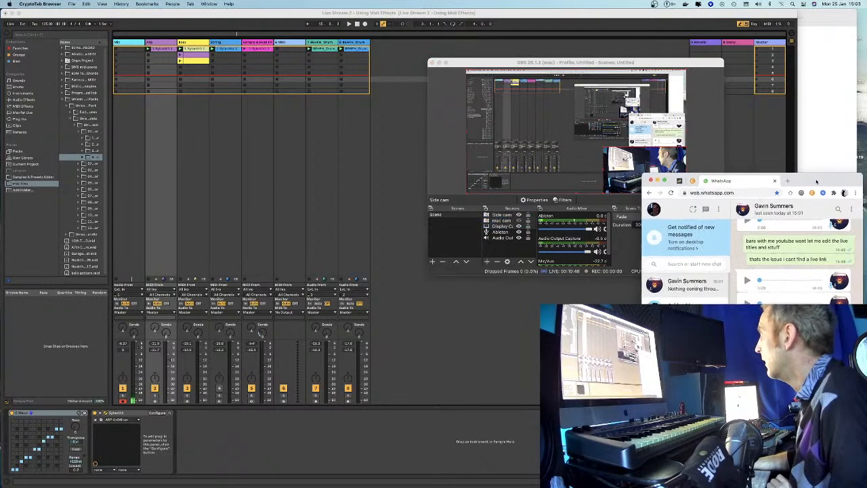
drag(589, 62, 678, 68)
click(762, 303)
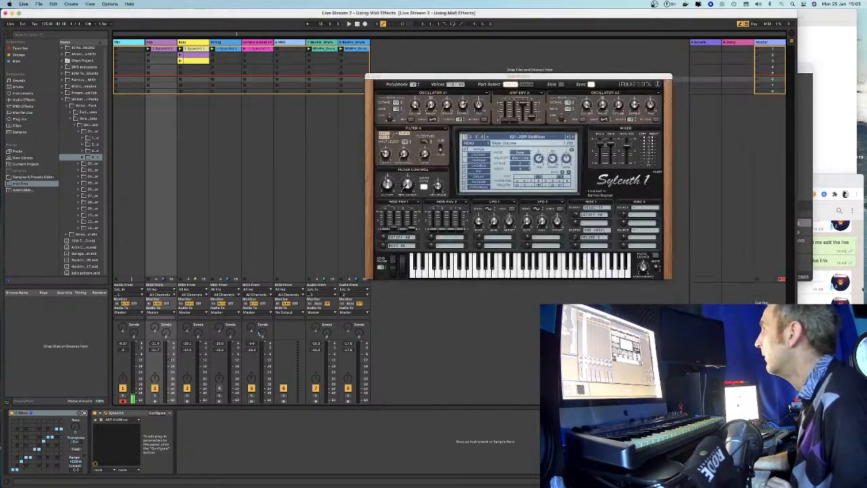
Enlarge the Live window to the full screen width and move the Sylenth1 window clear of the session clips
drag(796, 13, 820, 7)
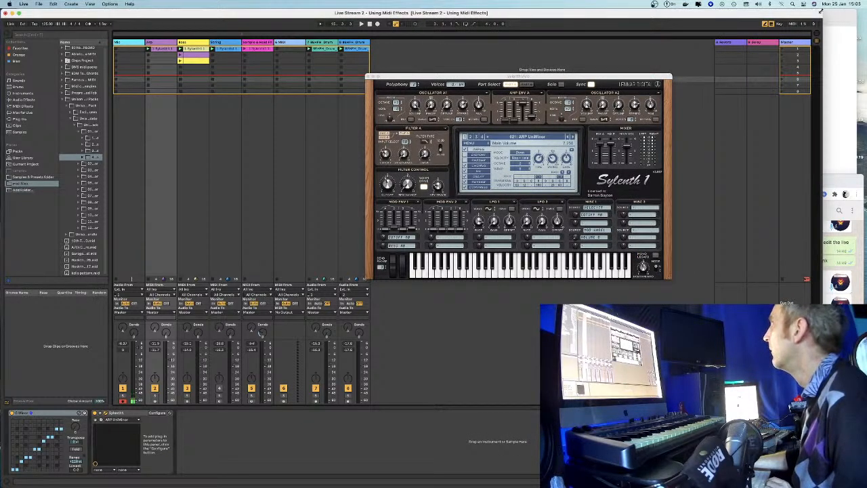
double_click(804, 19)
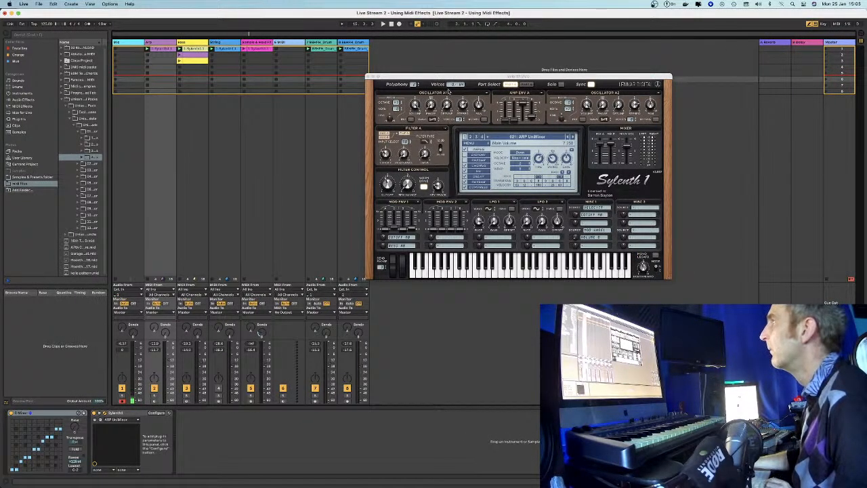
drag(452, 79, 489, 110)
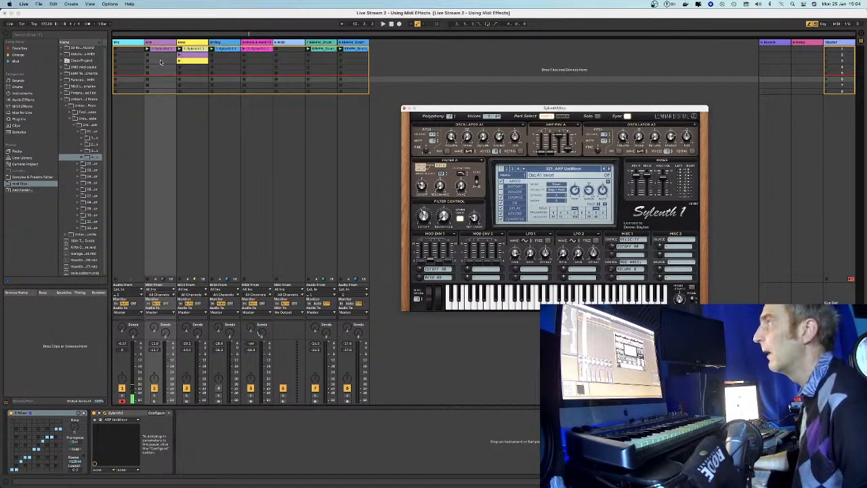
Show the empty Arrangement View and return to the Session View
key(Tab)
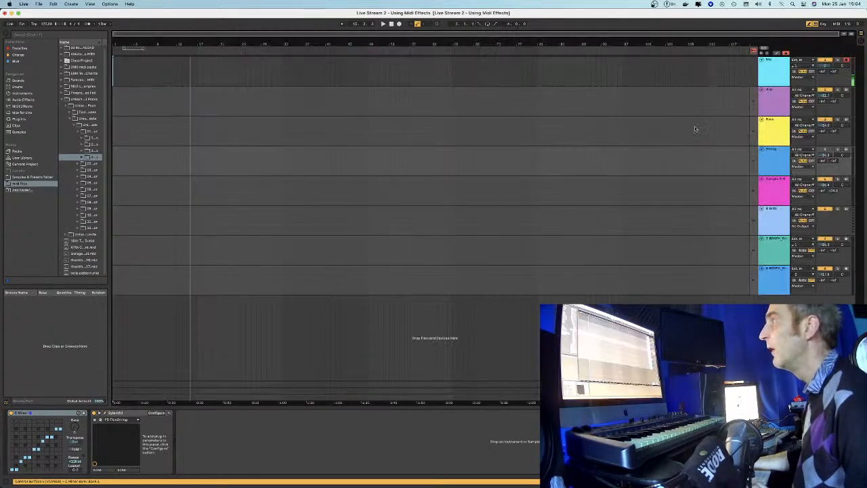
key(Tab)
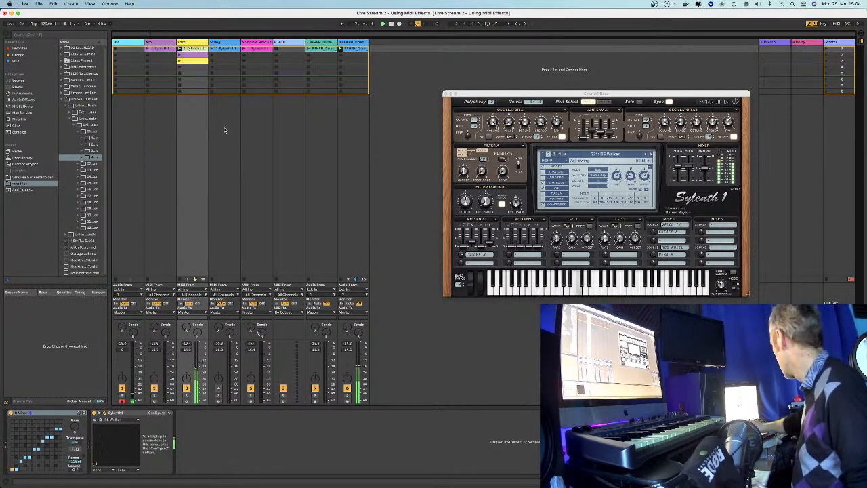
Launch the first drum track's clip and the Arp clip alongside the playing Bass and second drum clips
key(Right)
key(Right)
key(Right)
key(Right)
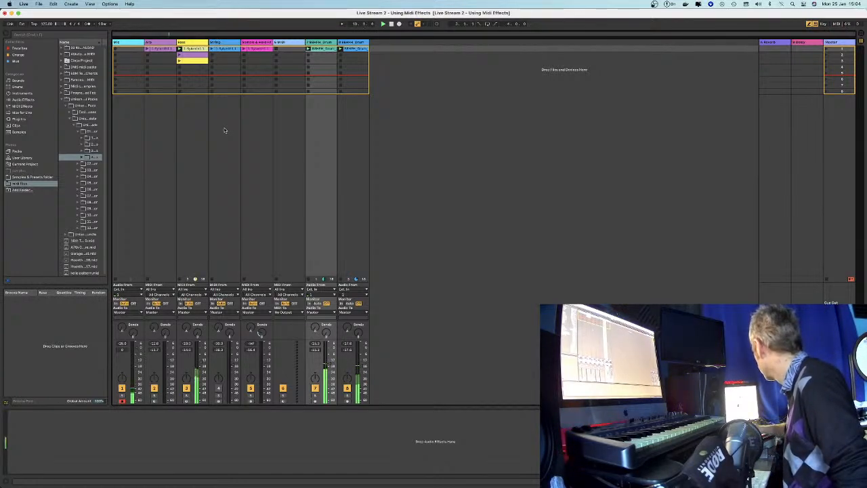
key(Left)
key(Left)
key(Left)
key(Left)
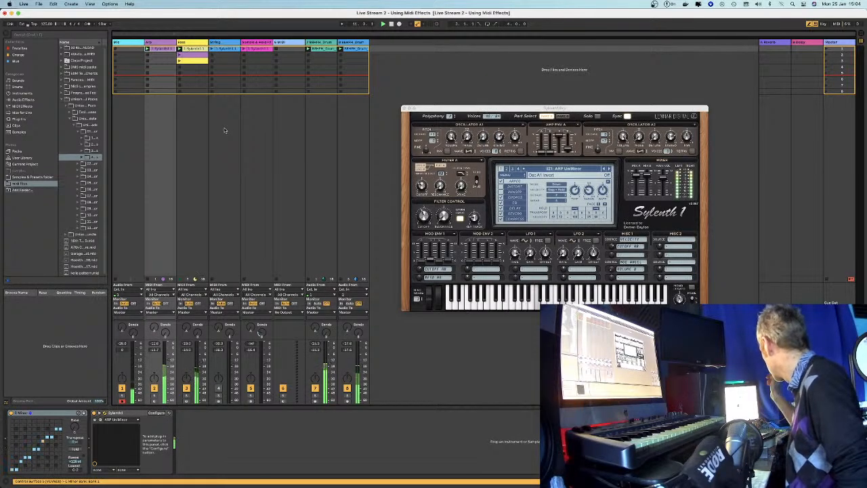
Stop playback and select the String track
click(230, 189)
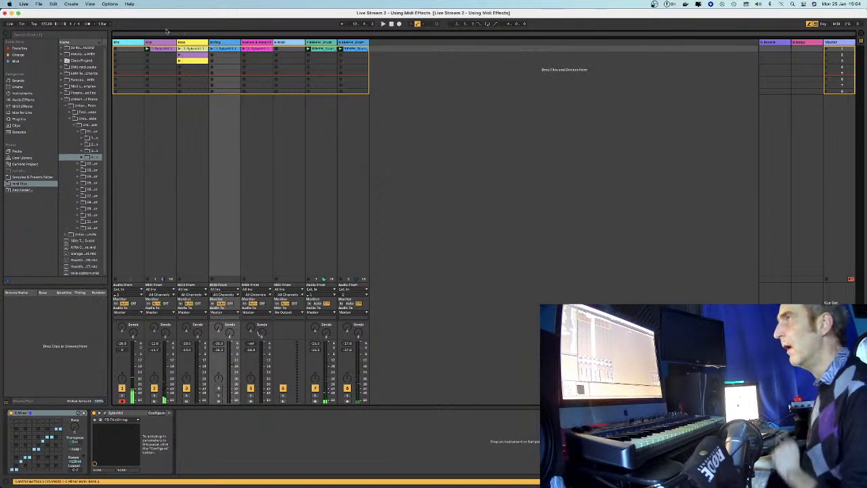
click(38, 4)
mouse_move(53, 4)
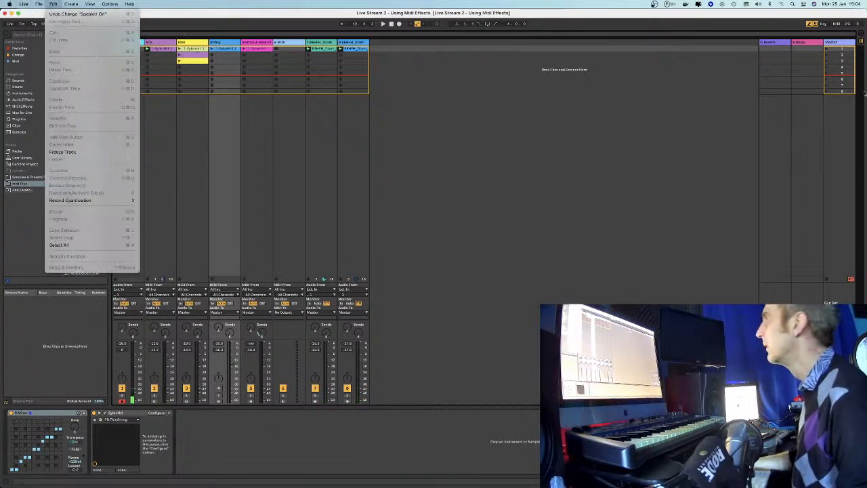
click(847, 19)
click(838, 4)
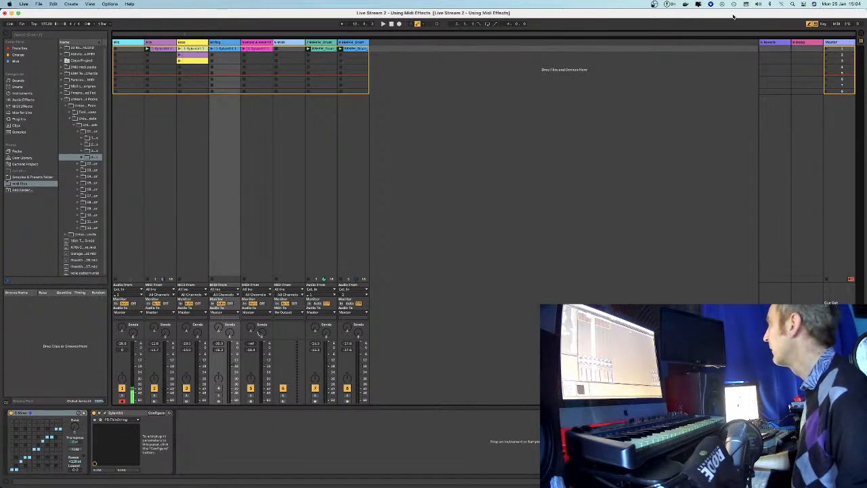
Slide the Live window aside to uncover OBS and bring the WhatsApp browser window to the front
click(667, 12)
drag(668, 11, 462, 12)
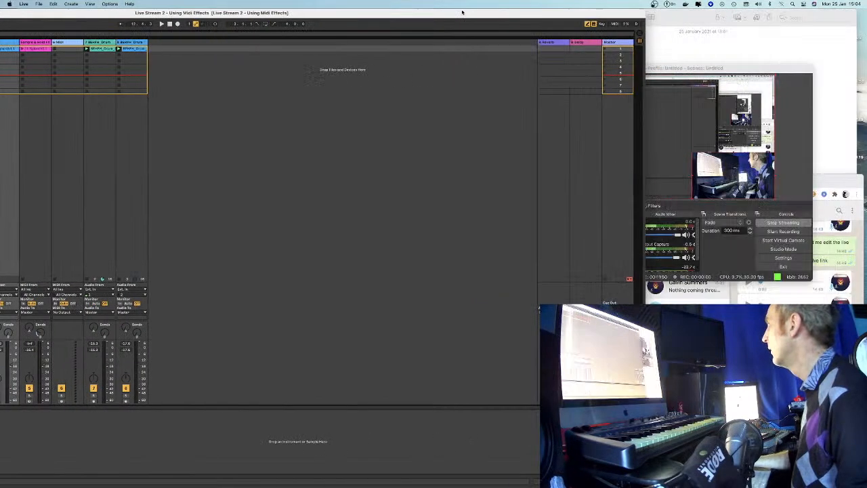
key(super+Tab)
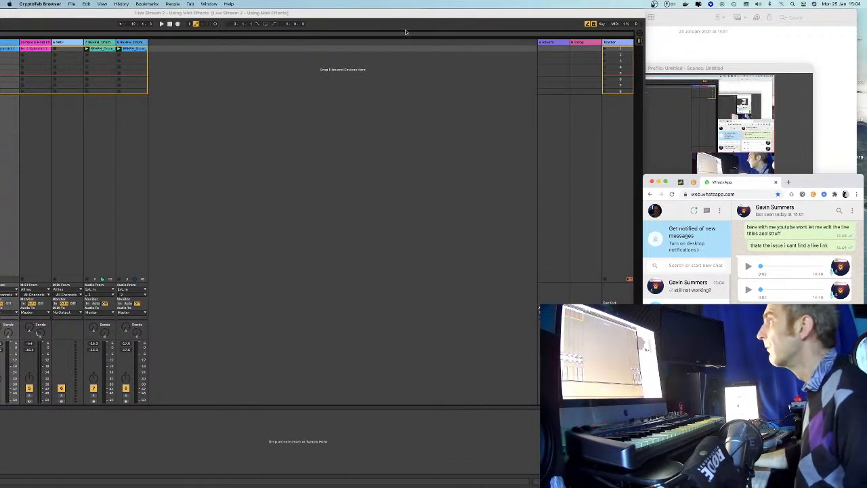
Narrow the Live window and align it to the screen edge, leaving the OBS preview and WhatsApp window uncovered
click(640, 13)
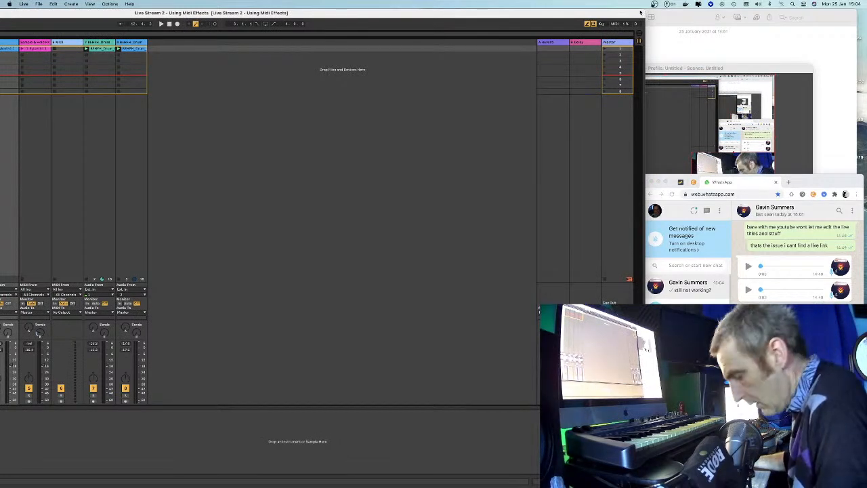
drag(643, 11, 614, 18)
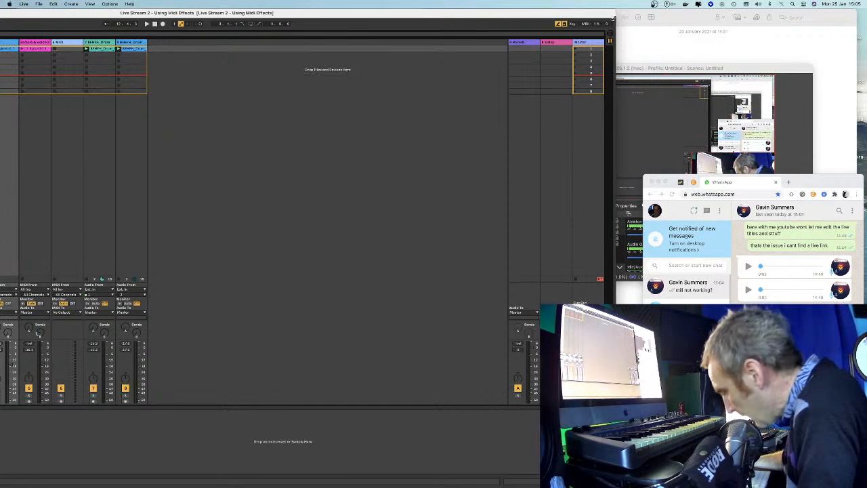
double_click(273, 12)
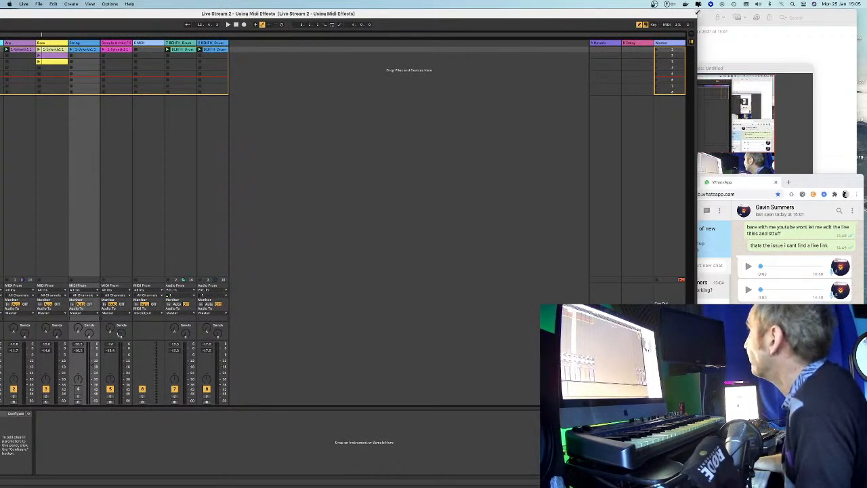
double_click(638, 11)
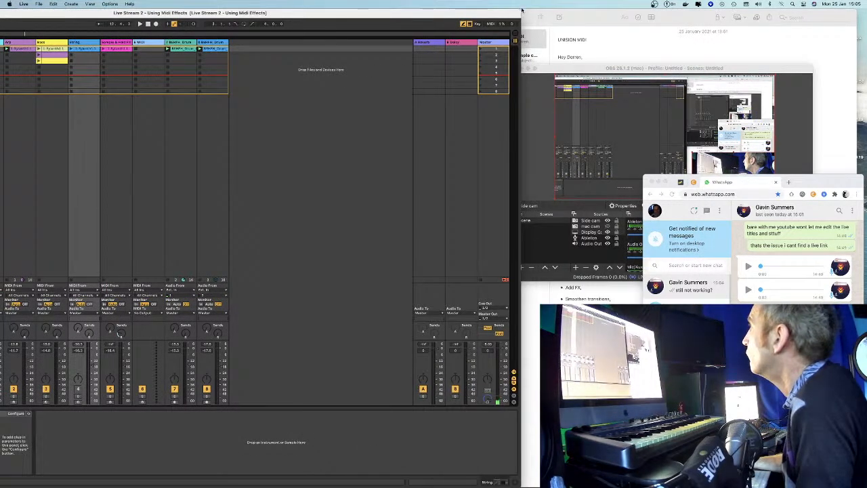
double_click(477, 14)
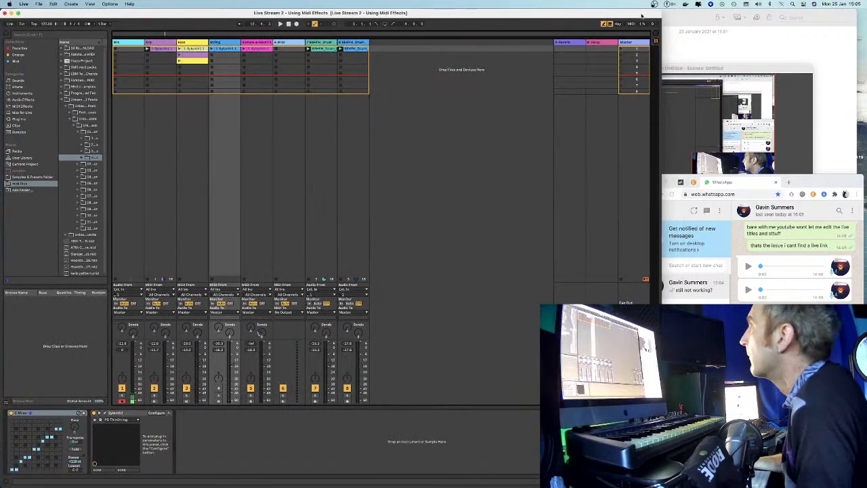
double_click(599, 13)
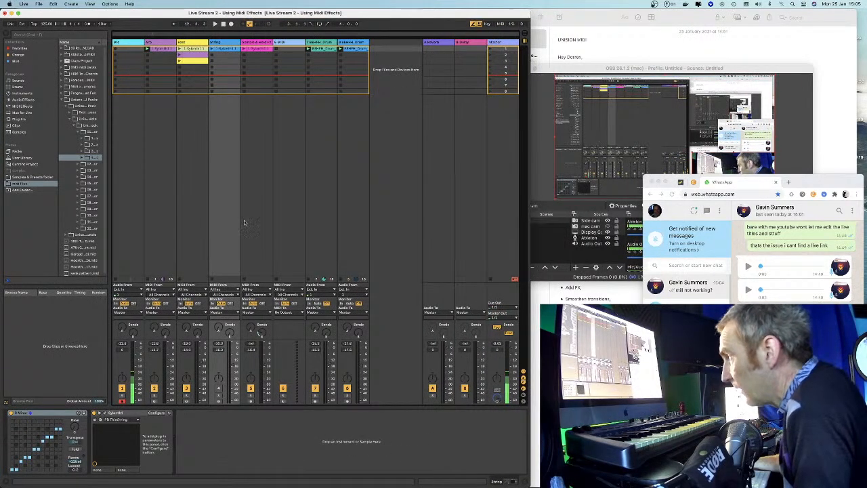
Bring the Notes window with the UNISION MIDI note forward, shift it slightly and place the cursor at the "Stage 1 - Arrangement" heading
click(587, 46)
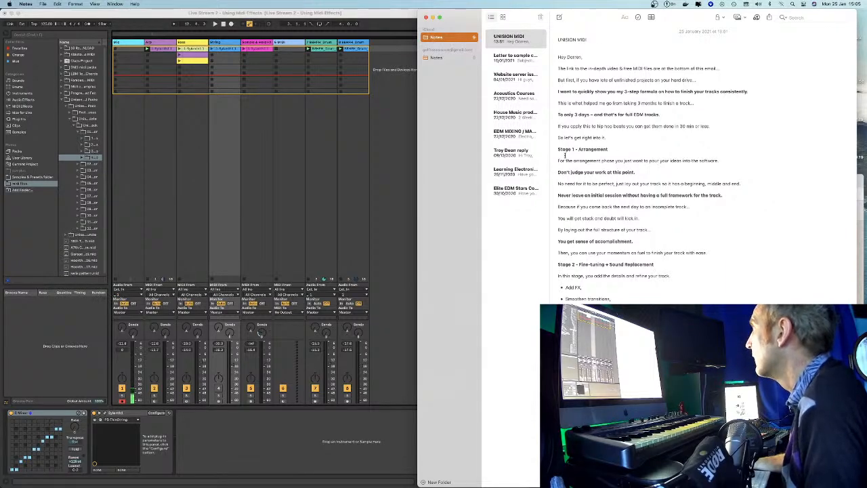
mouse_move(601, 14)
mouse_down()
mouse_move(406, 13)
mouse_move(624, 7)
mouse_move(613, 4)
mouse_up()
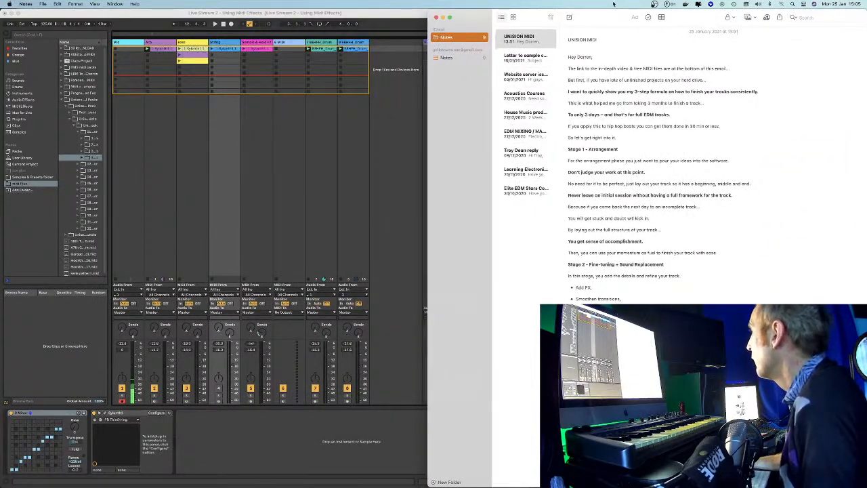
click(569, 149)
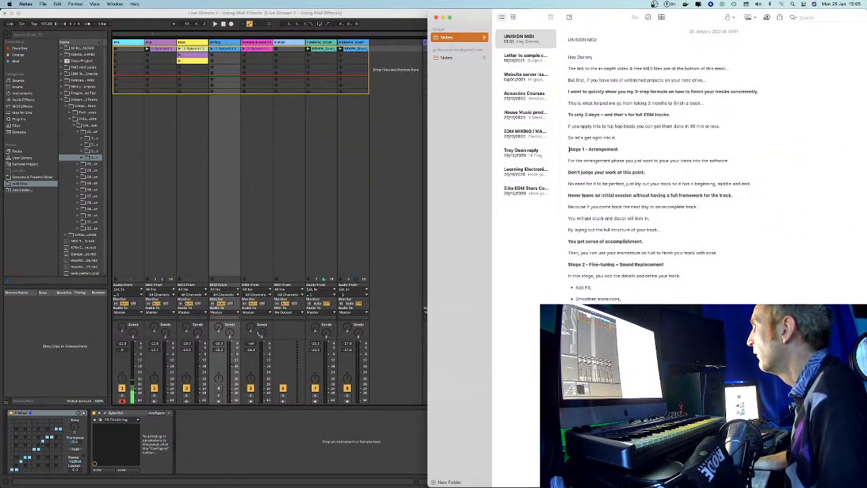
drag(568, 149, 633, 148)
key(Right)
Preview the PDF "Elite EDM Stars Live Stream | Producing a Track with Unison MIDI Files" from Documents in Finder and close it
mouse_move(196, 480)
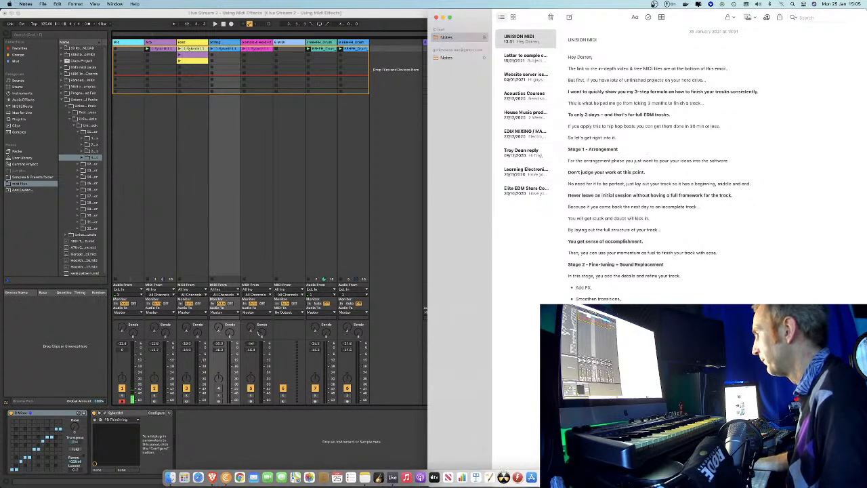
click(170, 478)
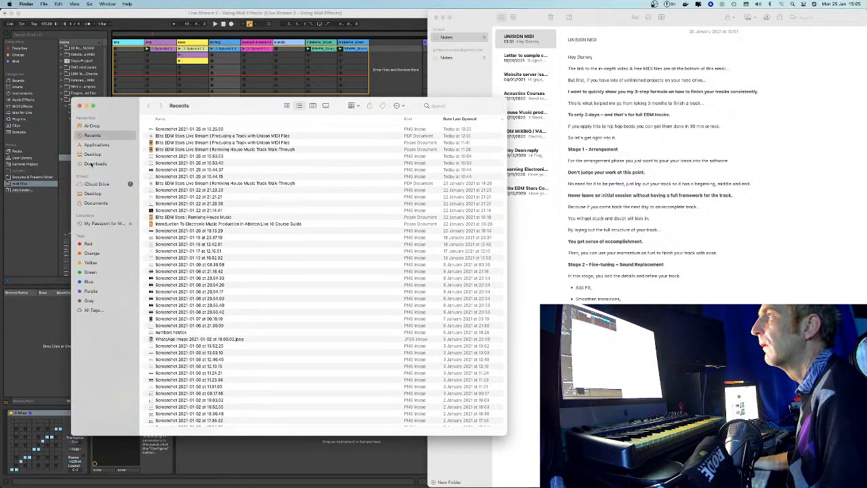
click(96, 202)
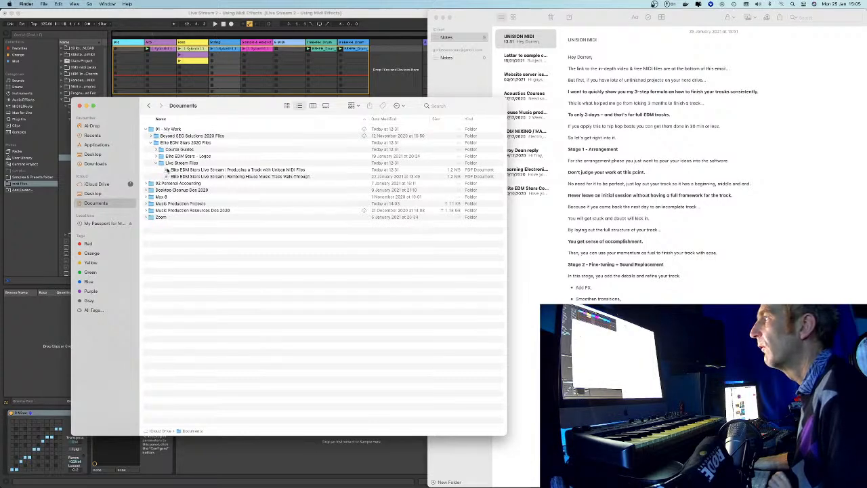
click(203, 169)
key(space)
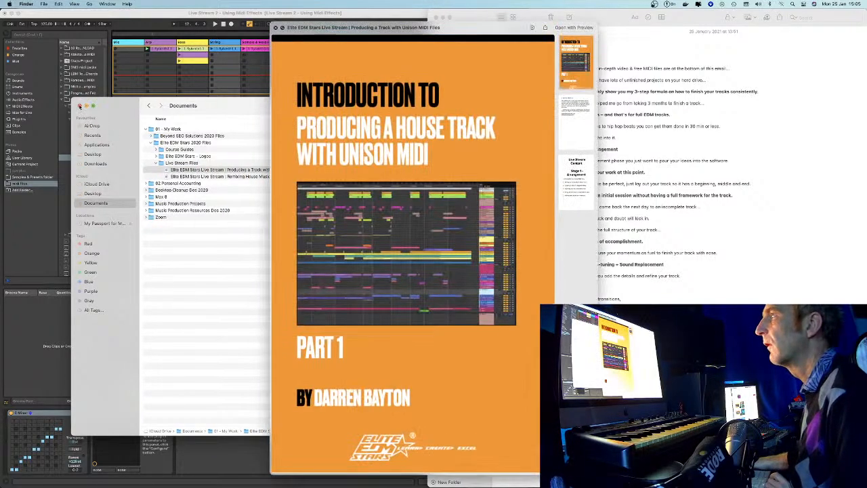
click(342, 85)
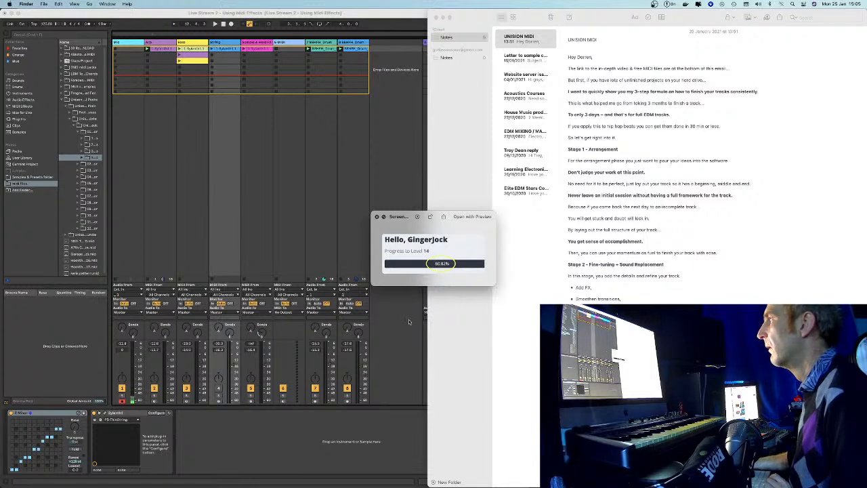
Open the Pages document "Elite EDM Stars Live Stream | Producing a Track with Unison MIDI Files" from Finder's Recents and close the Finder and preview windows
mouse_move(227, 485)
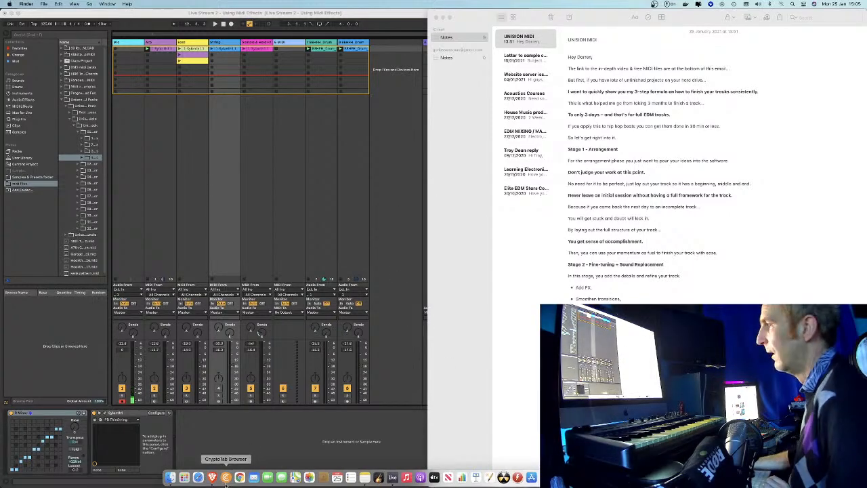
click(171, 478)
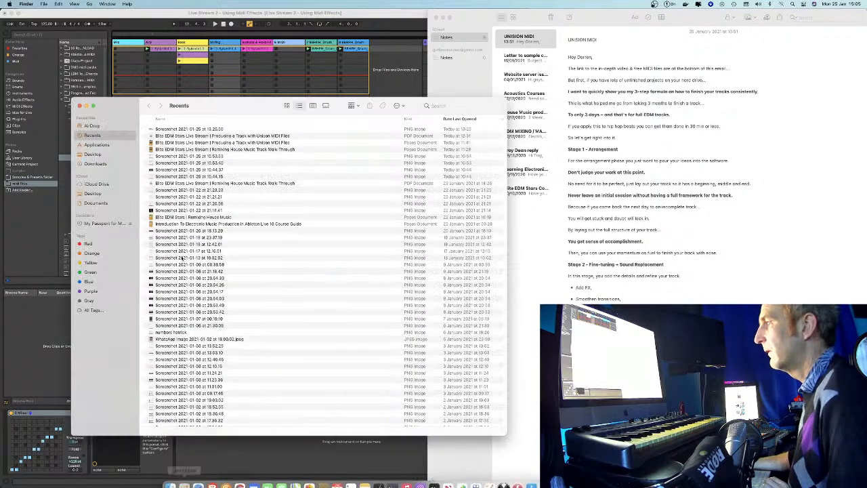
scroll(165, 150, up, 3)
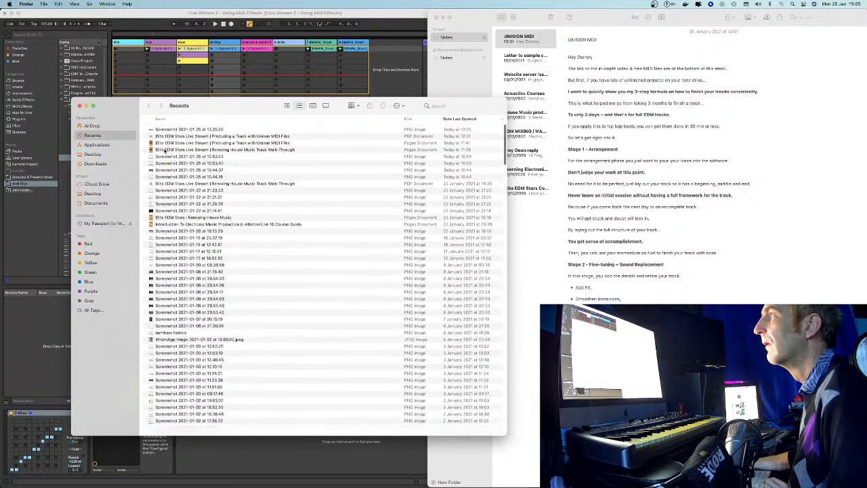
click(175, 143)
key(space)
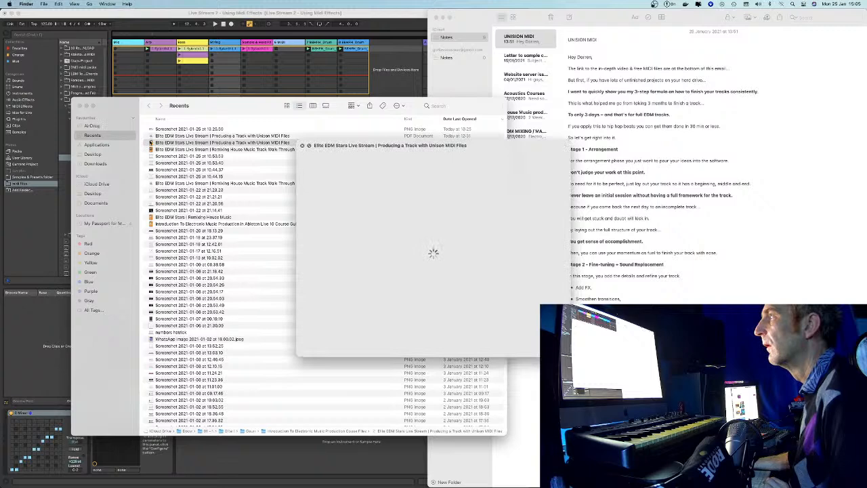
click(150, 142)
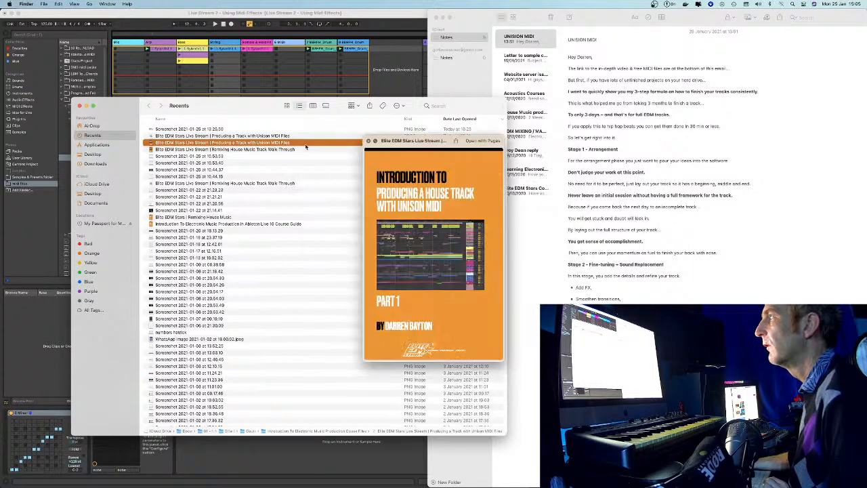
drag(399, 143, 358, 99)
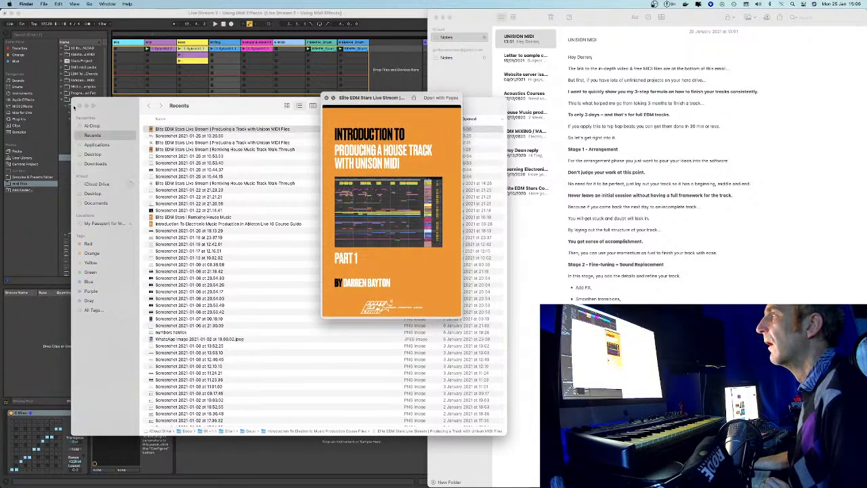
click(80, 107)
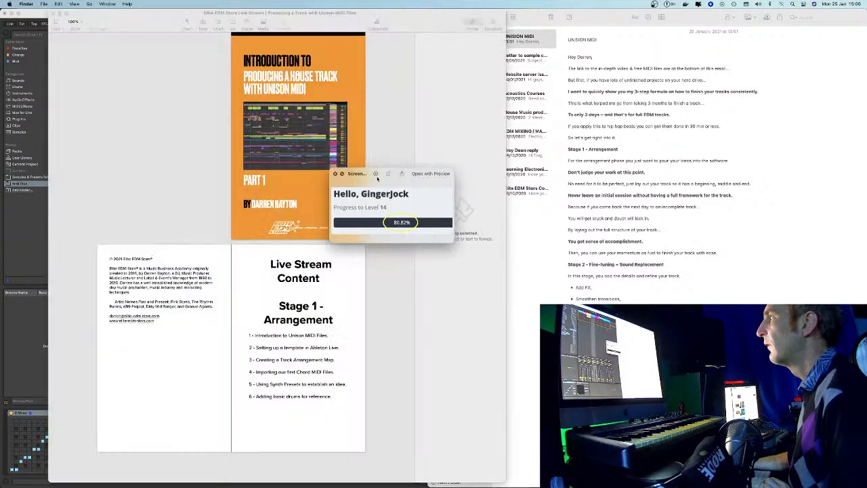
click(334, 174)
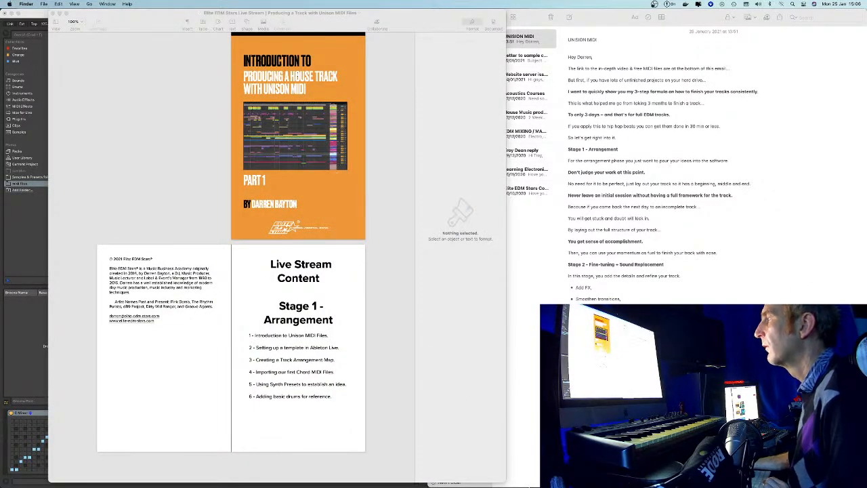
Narrow the Pages window to fit beside Notes and set the document zoom to 200%
click(496, 472)
drag(509, 484, 502, 485)
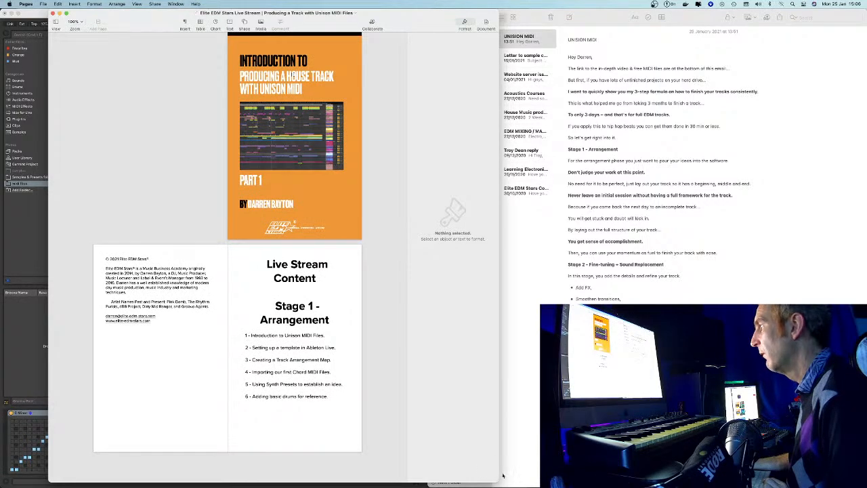
drag(498, 478, 425, 473)
click(78, 21)
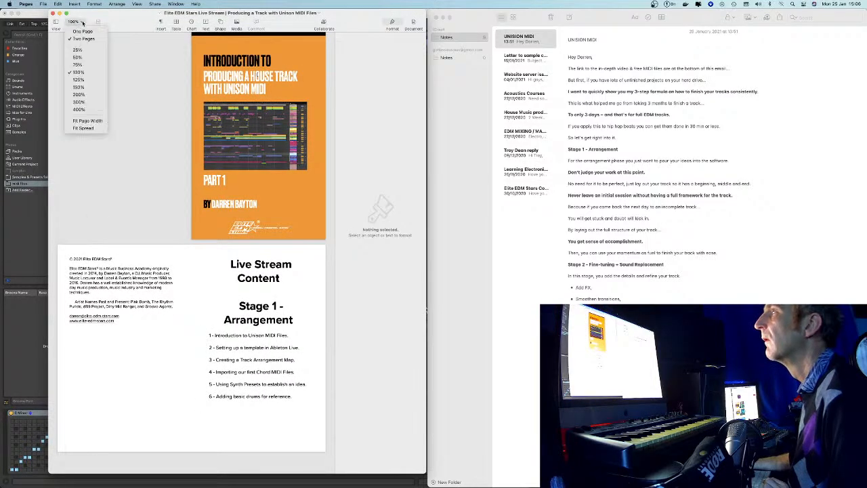
click(90, 94)
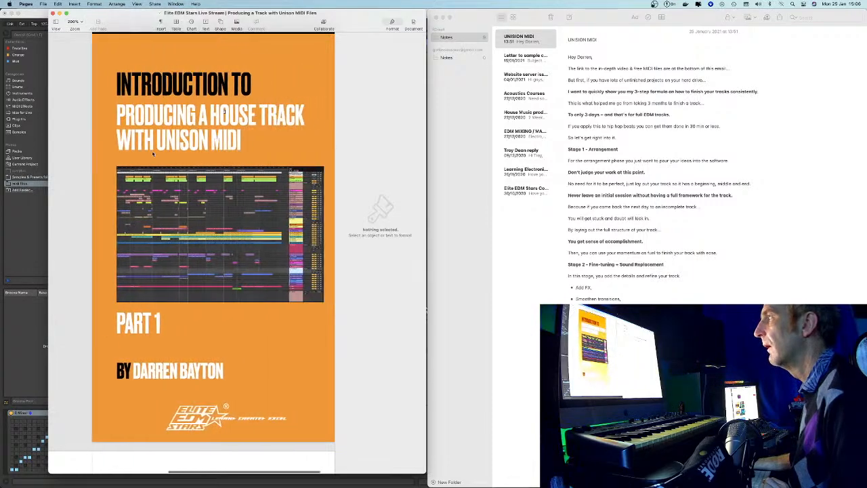
Show the document's Live Stream Content page with the Stage 1 - Arrangement list
scroll(203, 176, down, 5)
scroll(209, 182, down, 5)
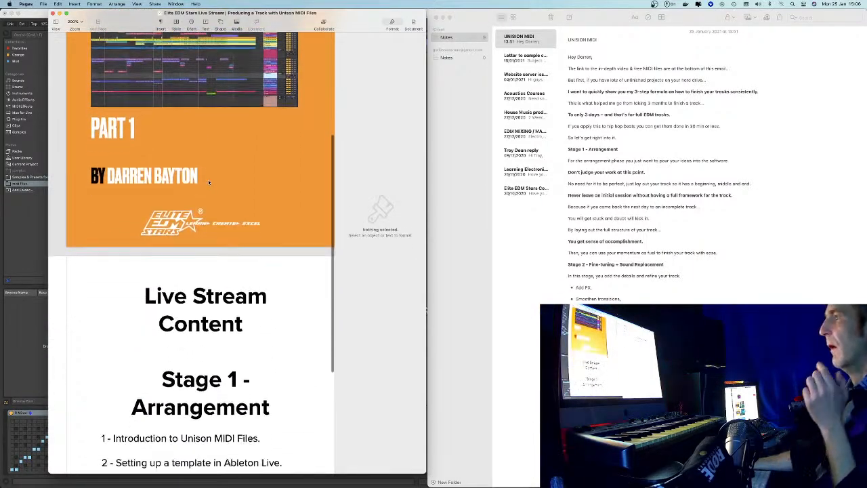
scroll(241, 270, down, 1)
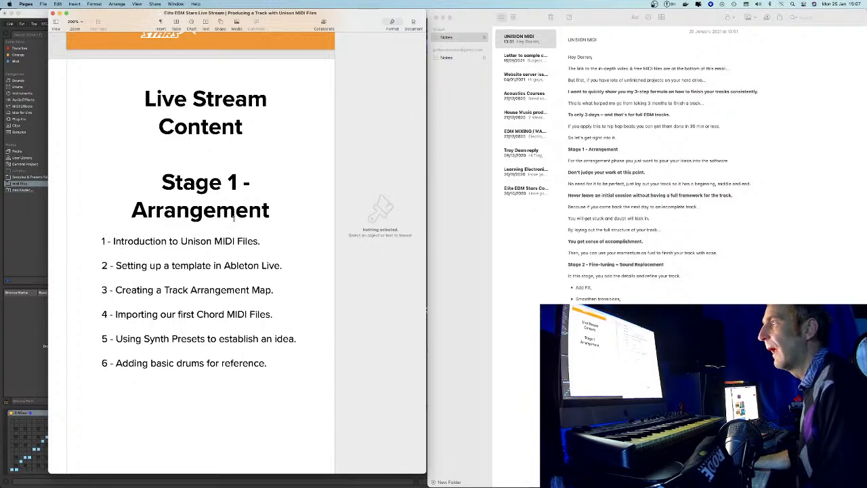
Shift the Pages window slightly and minimise the Notes window
drag(133, 15, 139, 13)
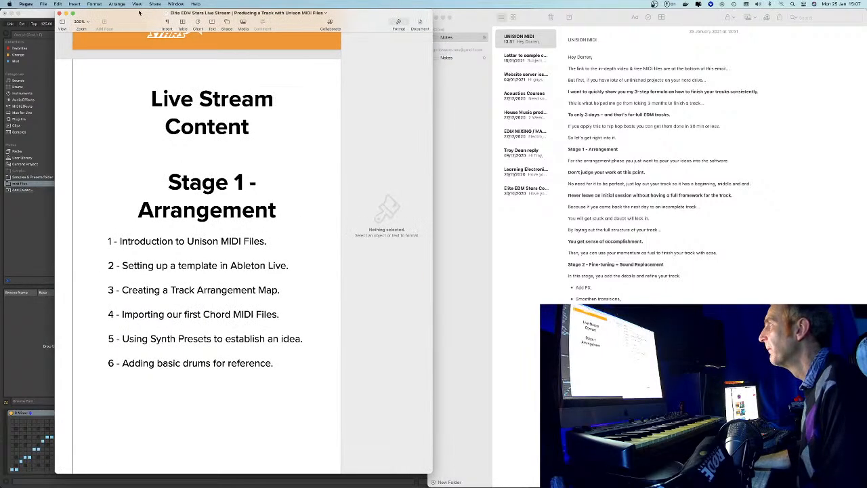
click(622, 149)
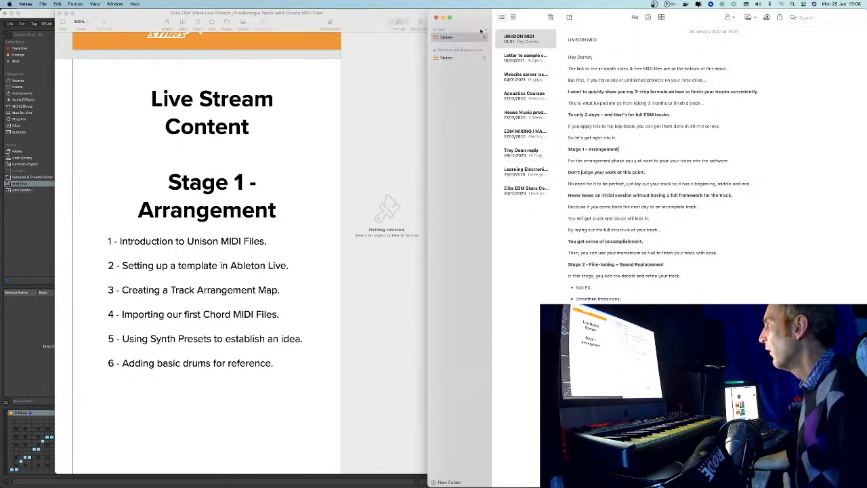
click(437, 17)
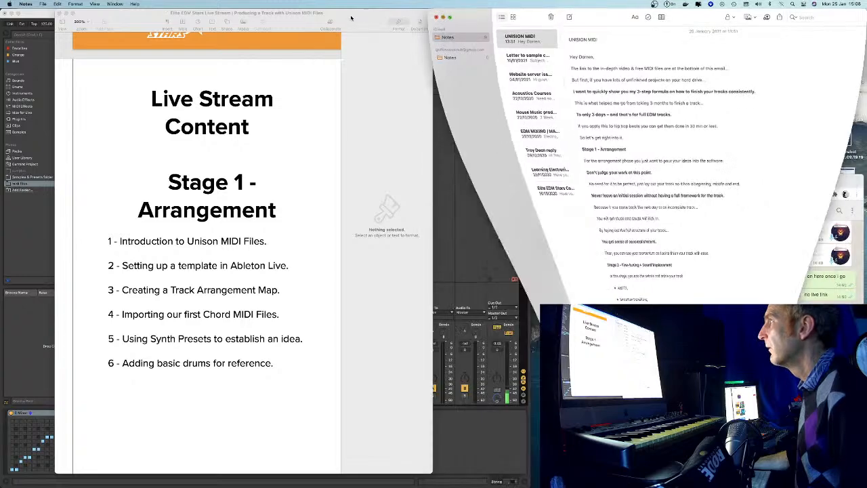
Move the Pages document aside and switch to Ableton Live, expanding its window to fill the screen
drag(241, 13, 667, 14)
click(431, 15)
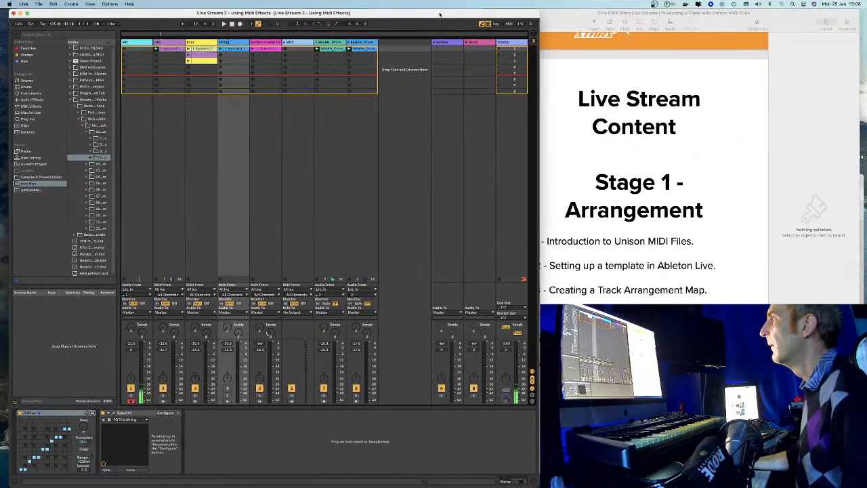
double_click(431, 15)
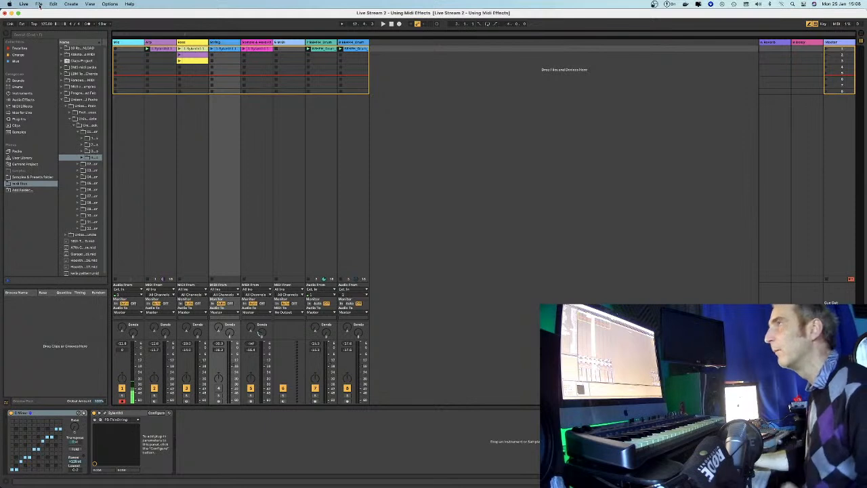
Open the recent set "Unision MIDI - Making a House Track Part 1", saving the changes to "Live Stream 2 - Using Midi Effects"
click(39, 4)
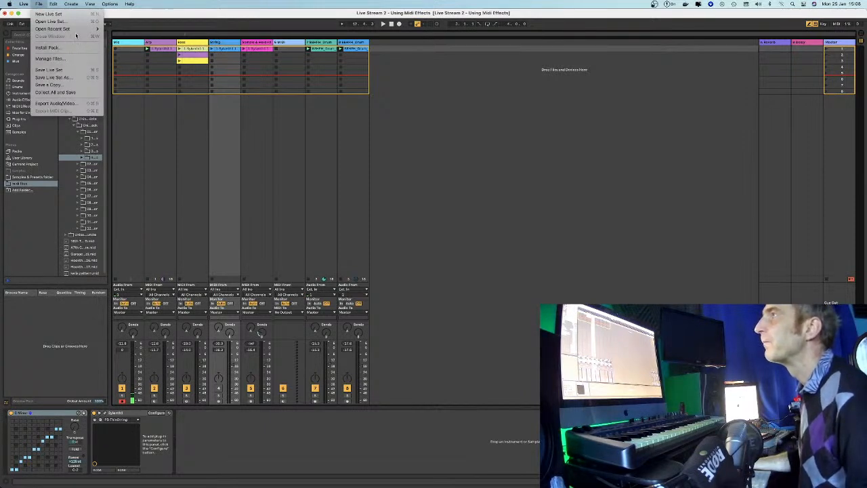
mouse_move(75, 28)
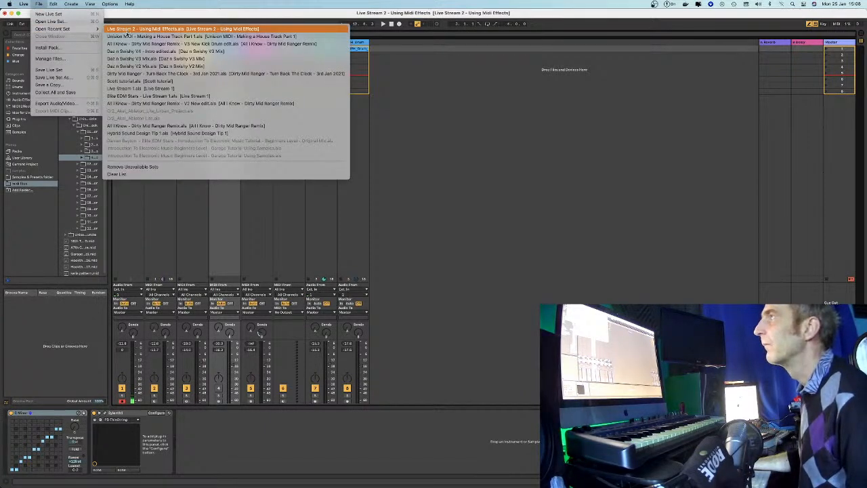
click(153, 37)
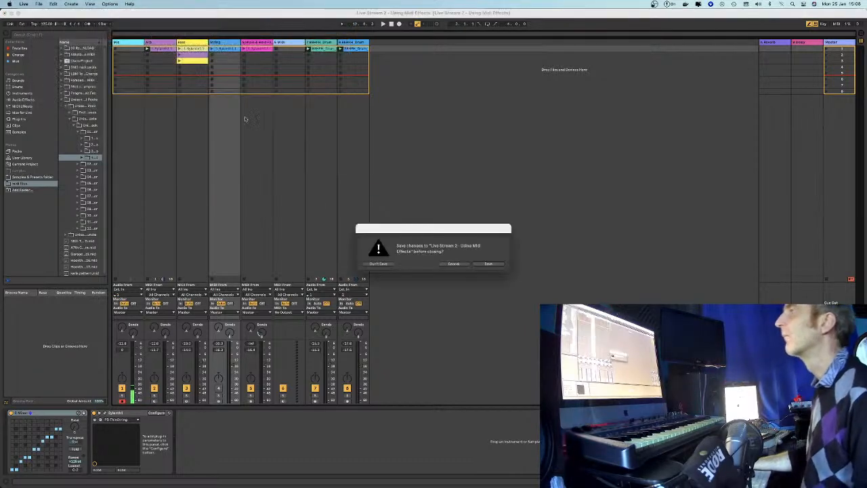
click(483, 265)
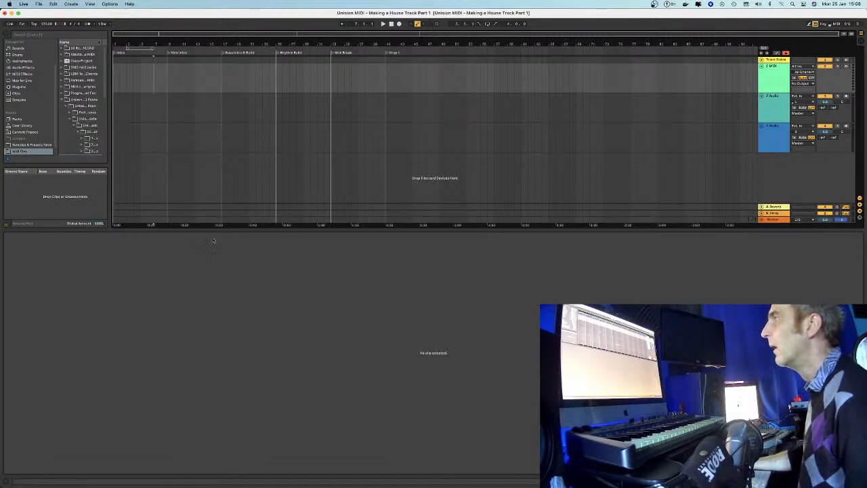
Rename the 4 Audio track "mic", move it above all other tracks and arm it for recording
click(775, 130)
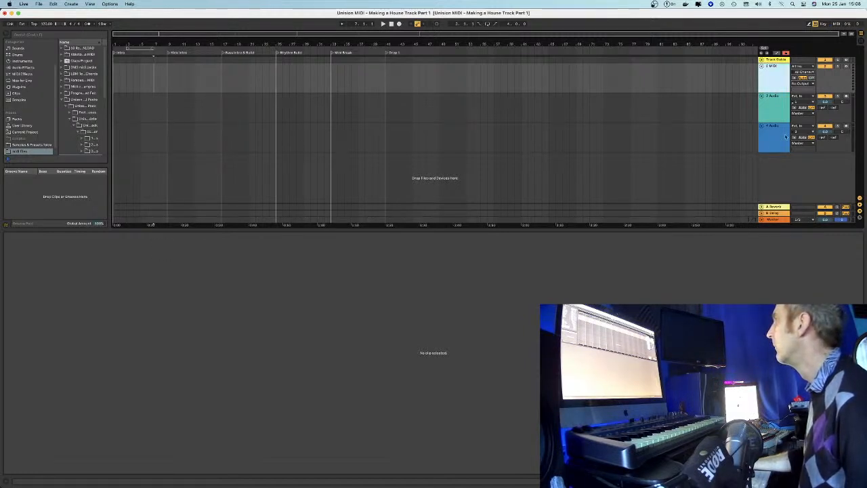
click(770, 134)
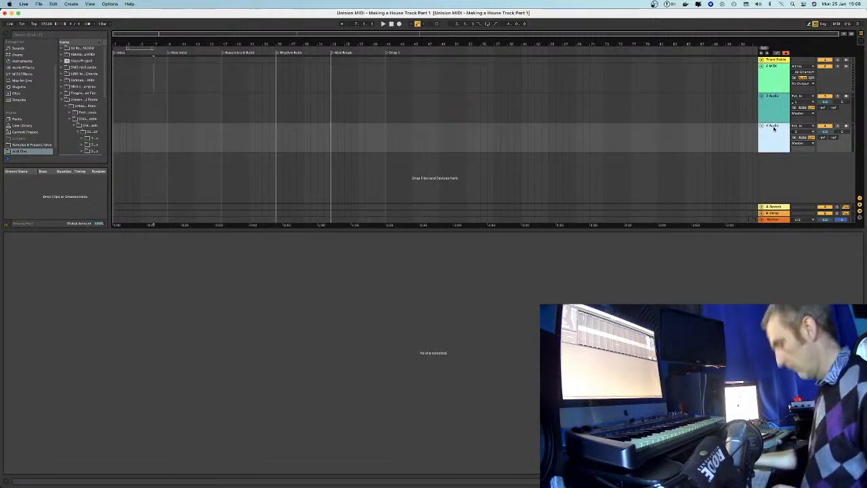
key(super+r)
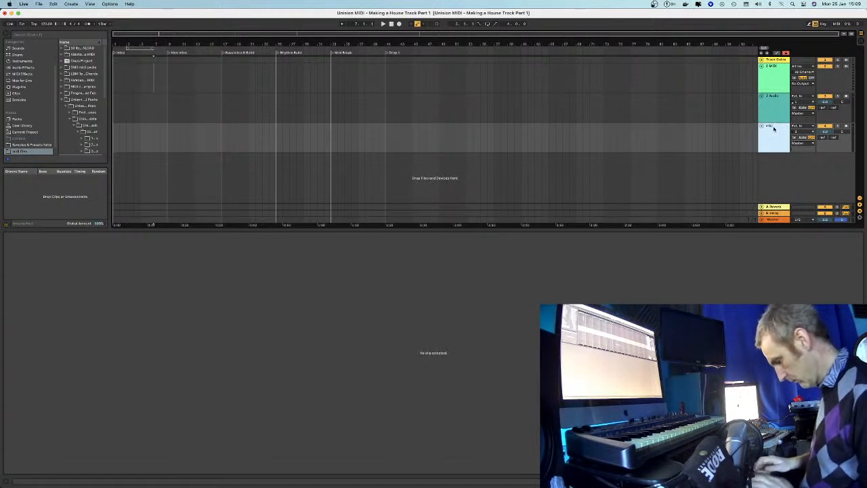
drag(774, 129, 773, 61)
click(846, 59)
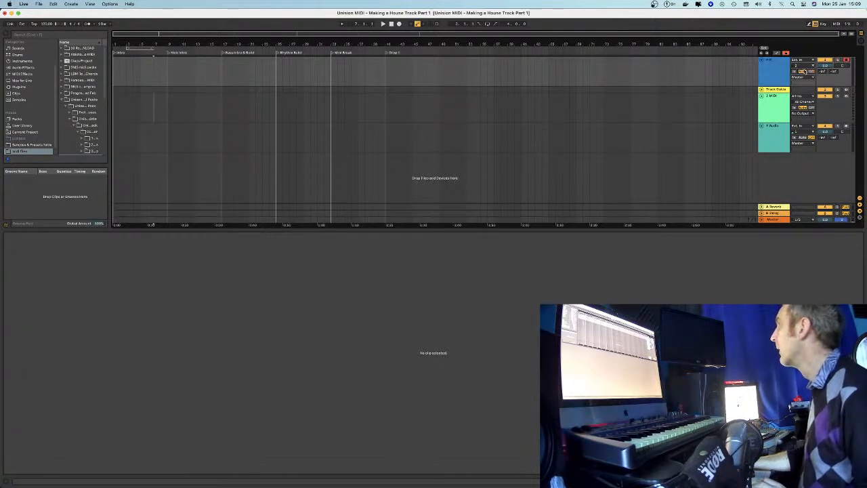
Check the audio mixer levels in OBS beside the arrangement and return to the Ableton Live window
click(781, 76)
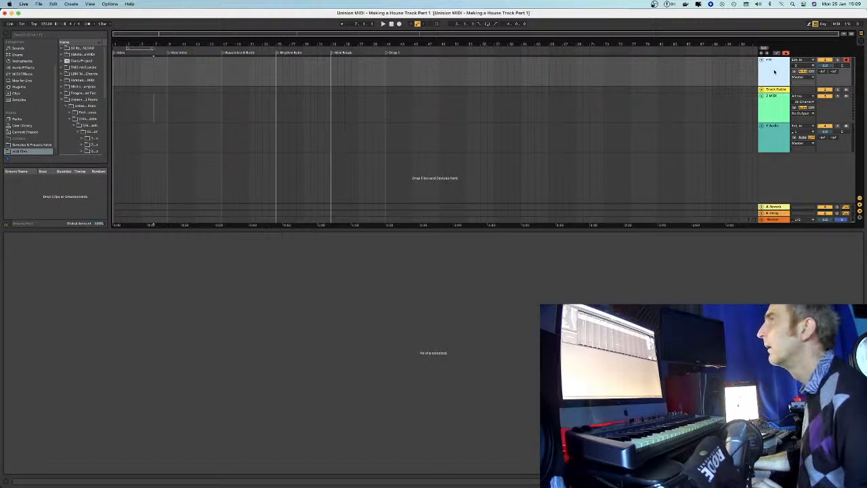
click(843, 32)
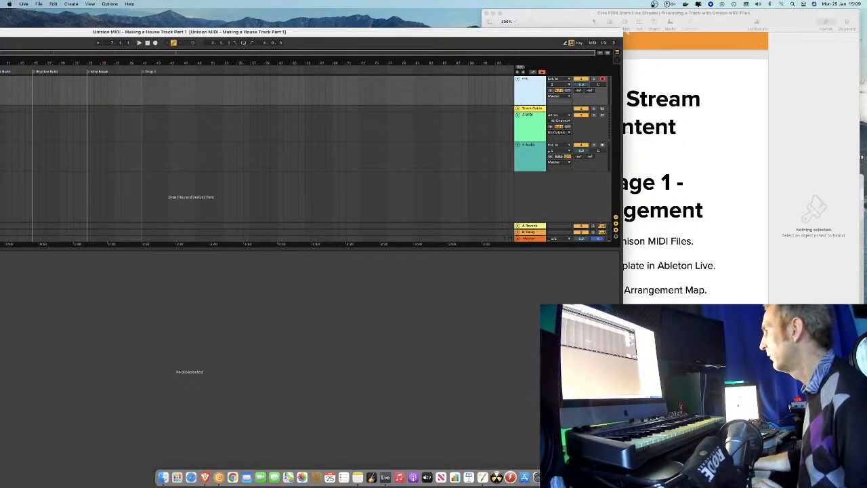
click(497, 477)
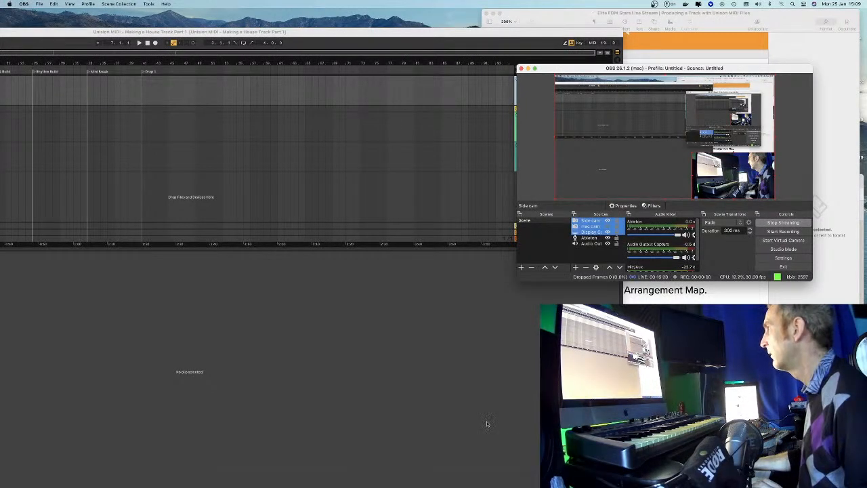
drag(595, 68, 661, 124)
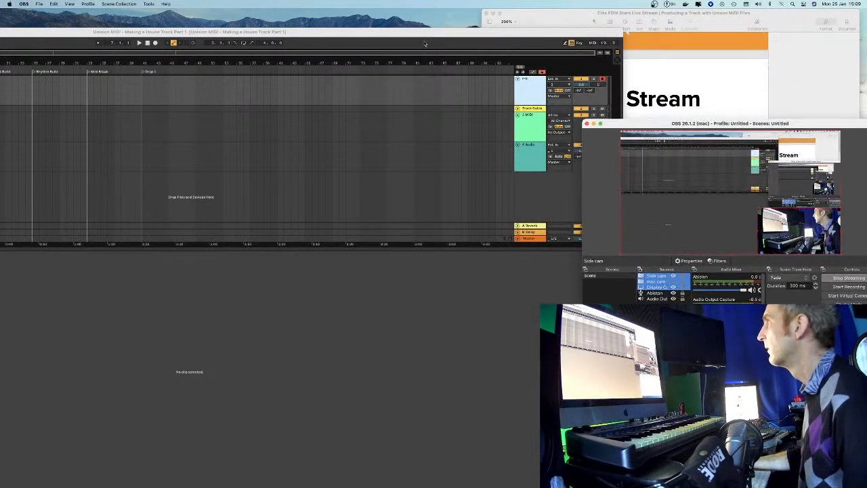
double_click(447, 32)
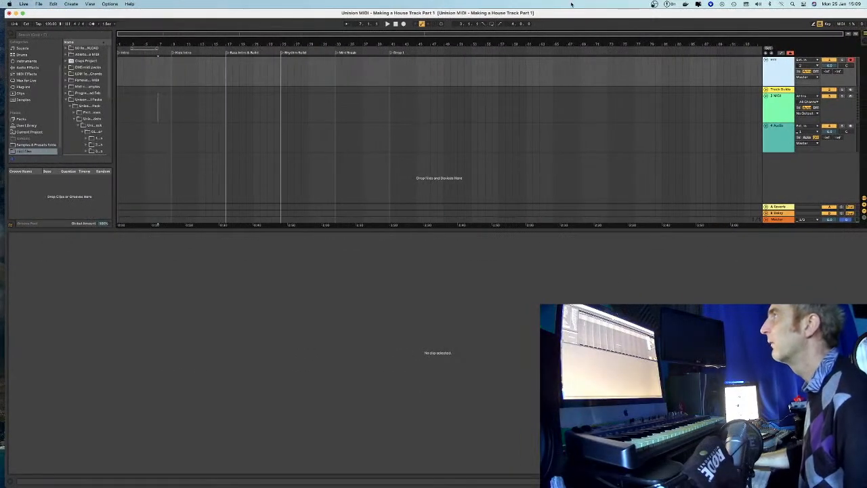
Lower the mic track's volume and recheck the audio in OBS before returning to Ableton Live
click(830, 66)
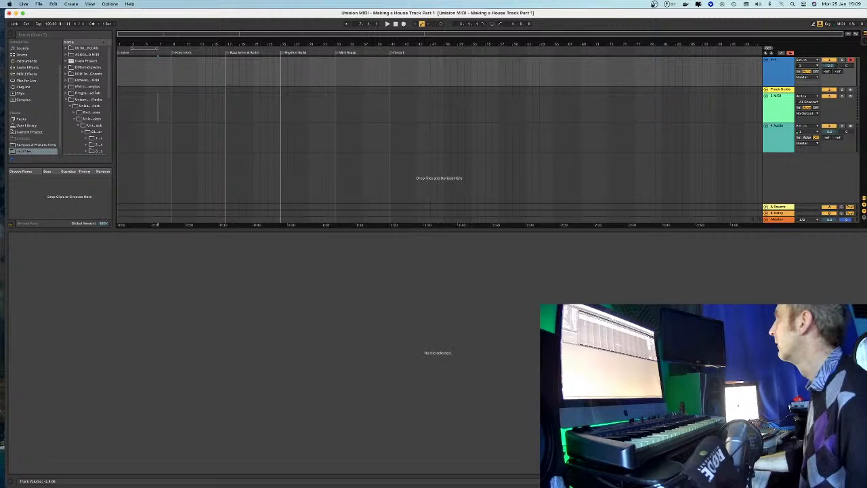
click(829, 65)
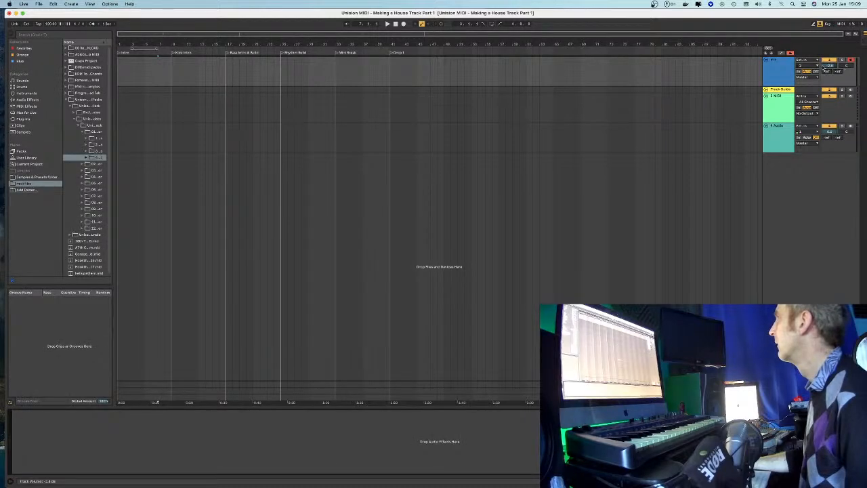
drag(794, 12, 624, 12)
drag(758, 123, 715, 173)
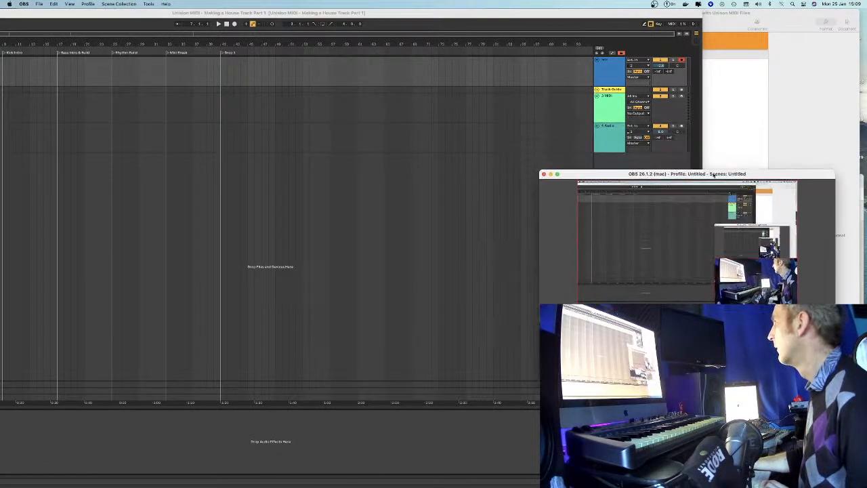
click(521, 217)
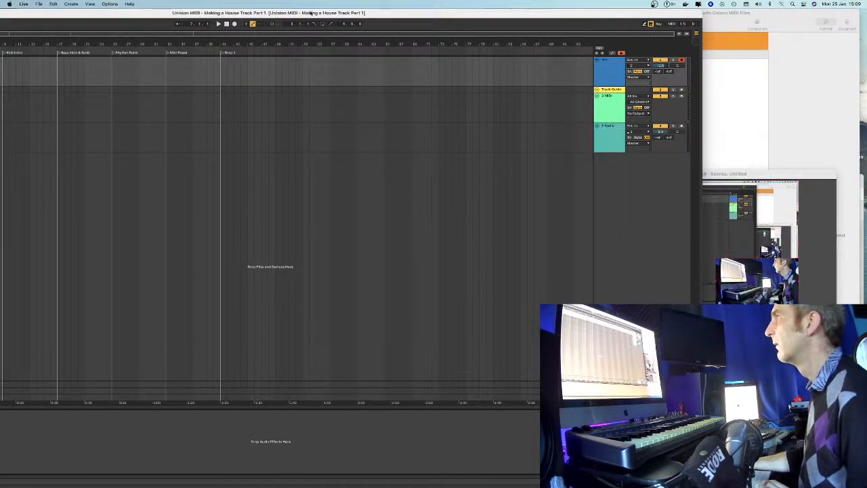
double_click(436, 12)
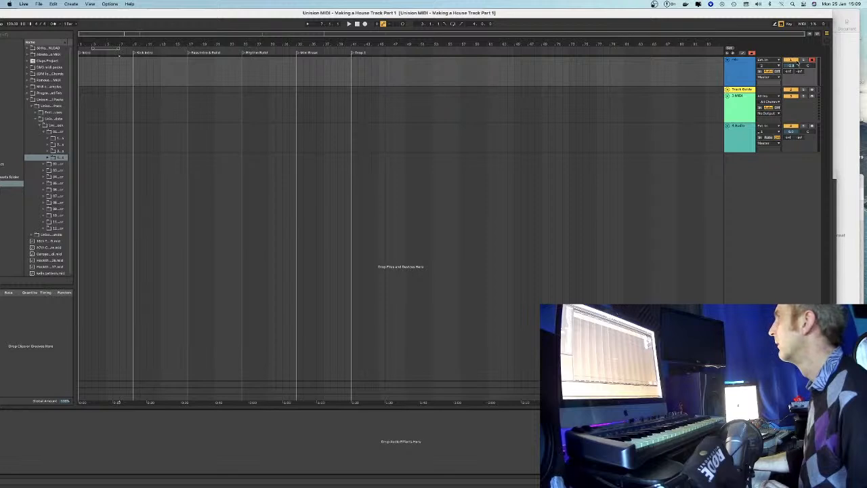
Disarm the mic track at the head of the arrangement and select it
click(812, 60)
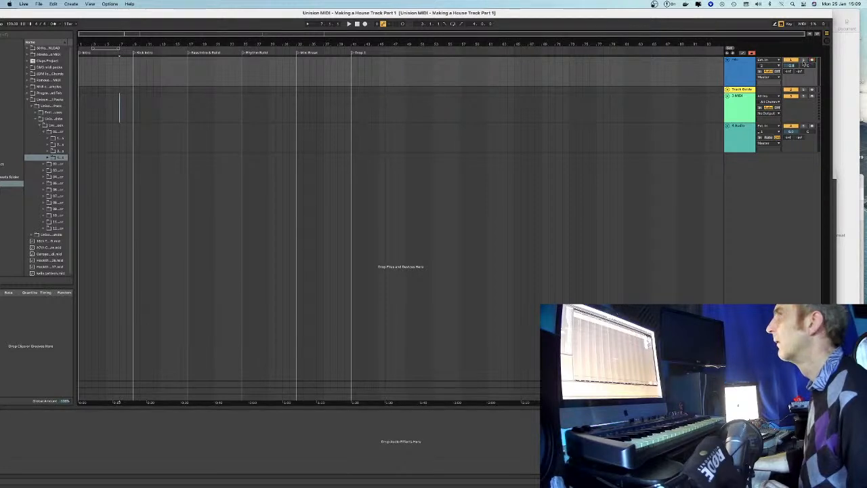
click(812, 60)
click(771, 75)
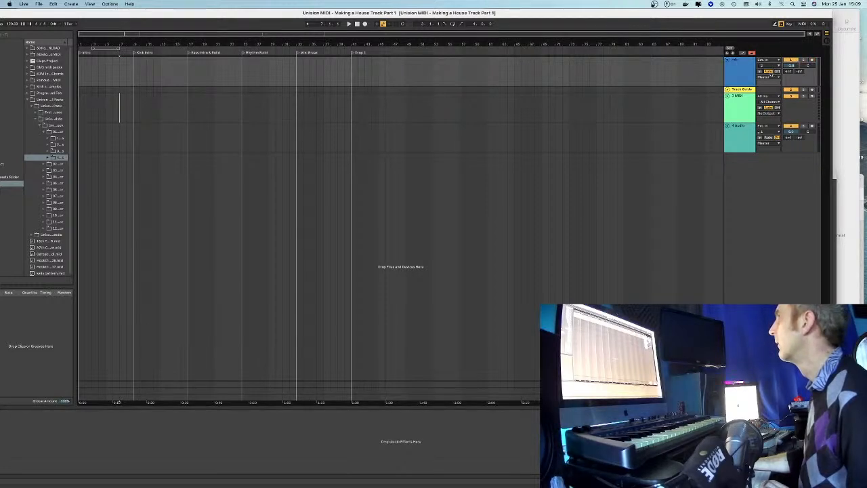
click(739, 73)
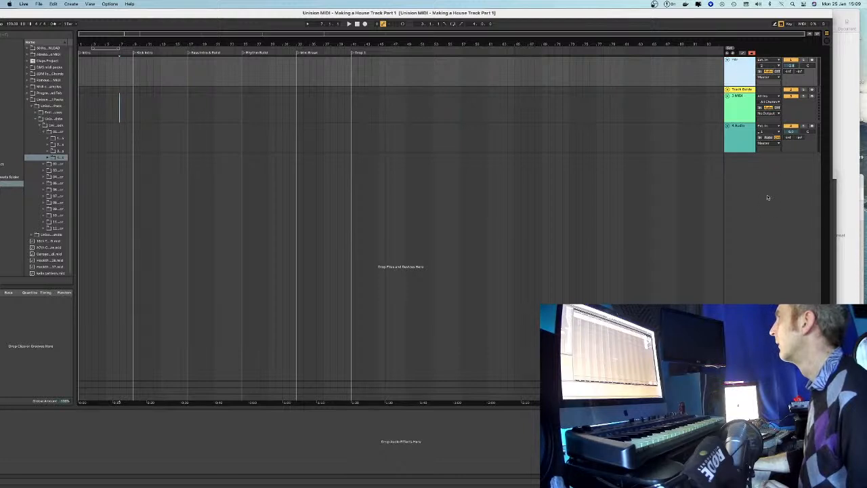
Insert a new audio track below 4 Audio and switch to OBS to check the sound
right_click(767, 195)
click(786, 199)
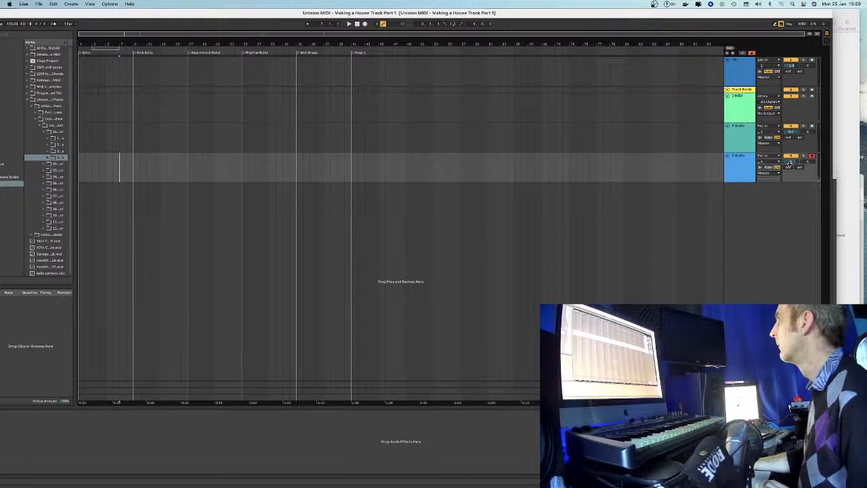
drag(703, 18, 505, 18)
key(super+Tab)
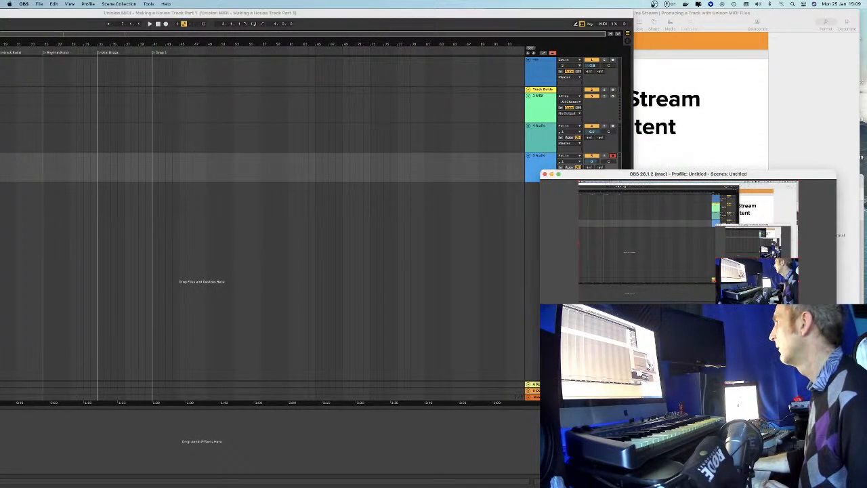
Close the house track set in Ableton Live, saving its changes
double_click(166, 14)
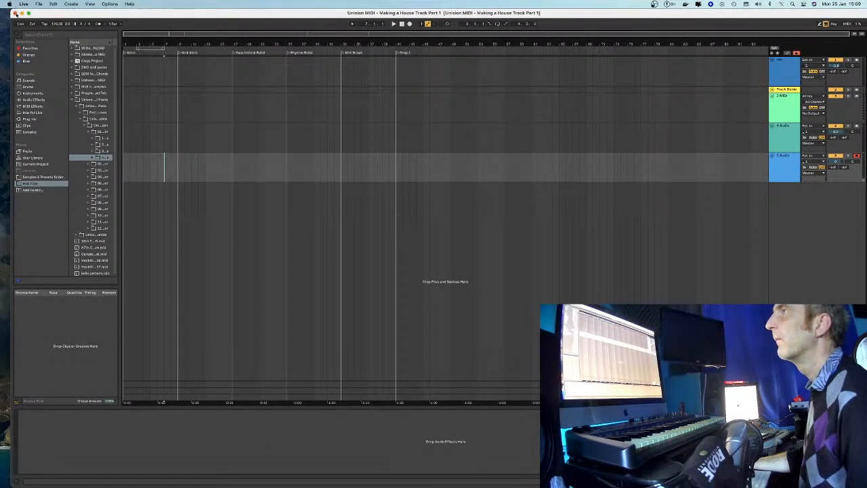
click(15, 13)
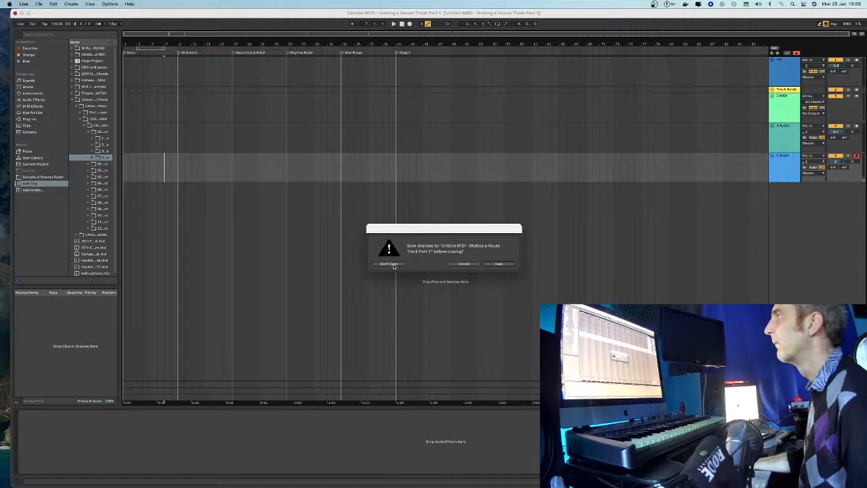
click(500, 264)
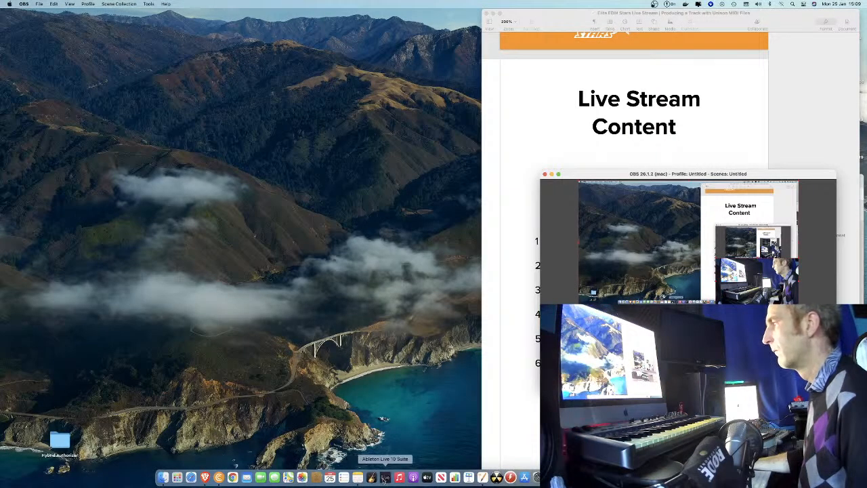
Relaunch Ableton Live 10 Suite and fit its window to the full screen
click(546, 120)
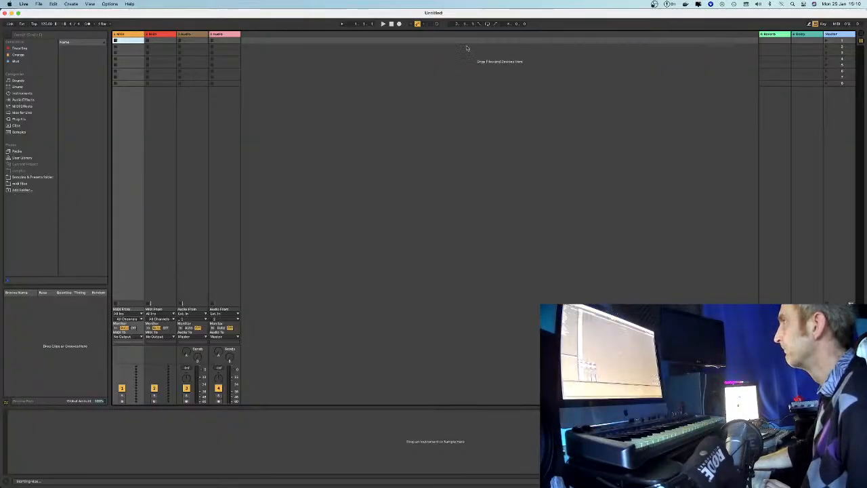
double_click(155, 14)
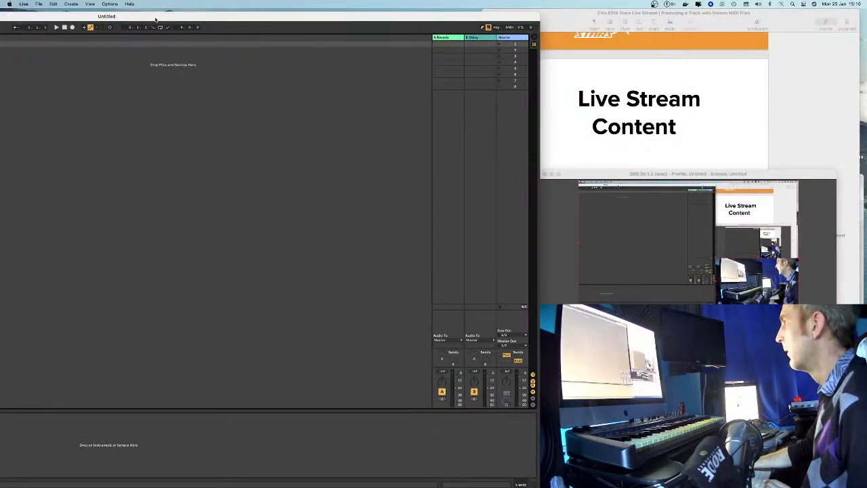
double_click(155, 16)
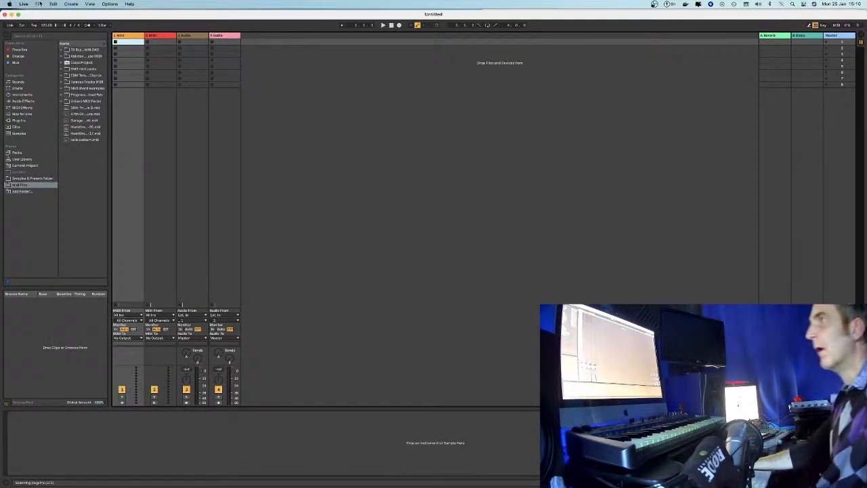
Reopen "Unision MIDI - Making a House Track Part 1" from the recently used sets
click(39, 4)
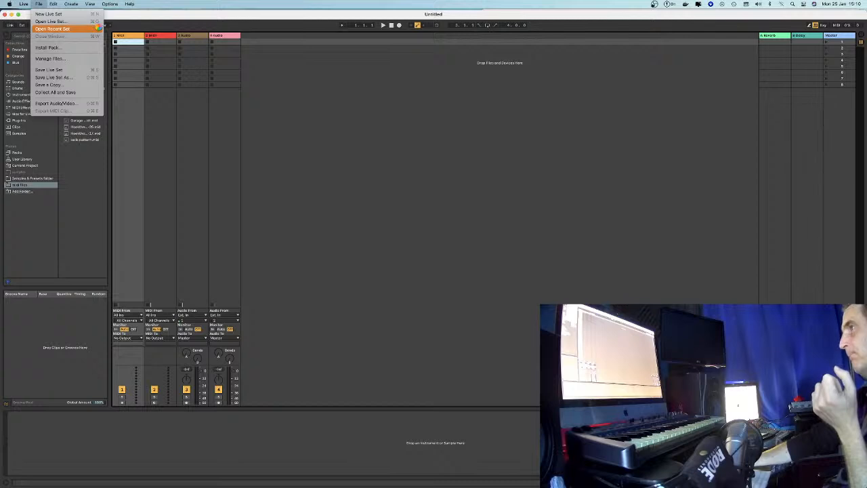
key(Escape)
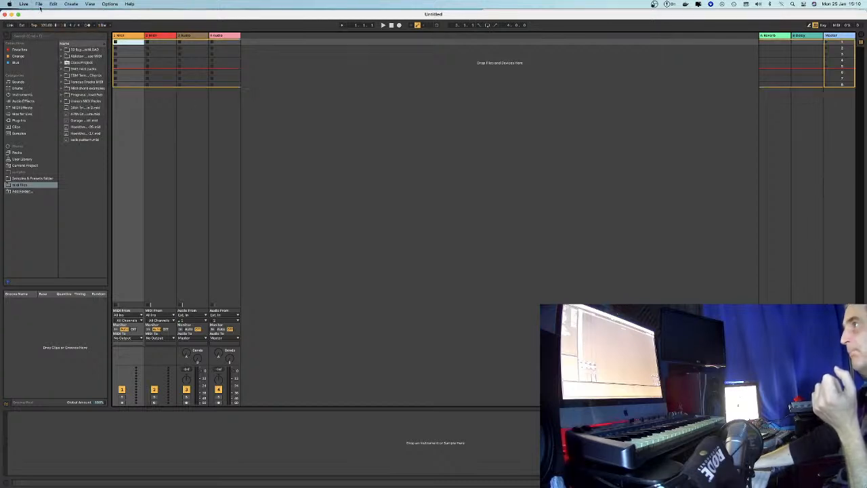
click(40, 5)
mouse_move(68, 28)
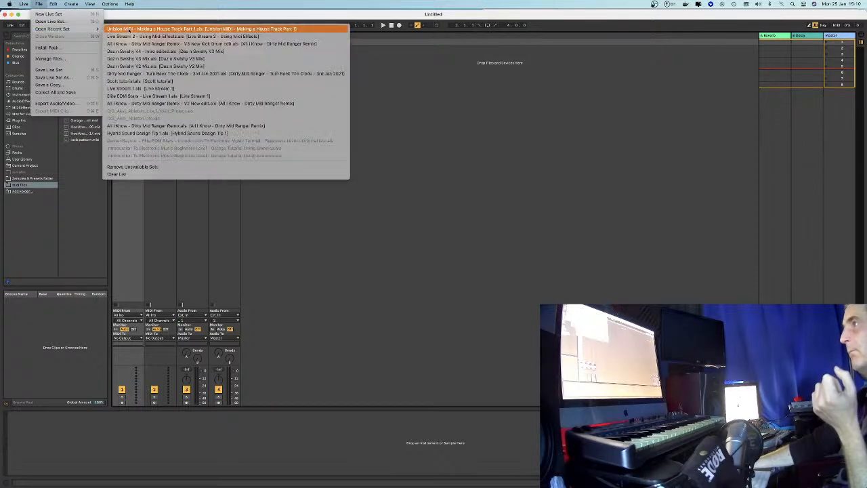
click(129, 30)
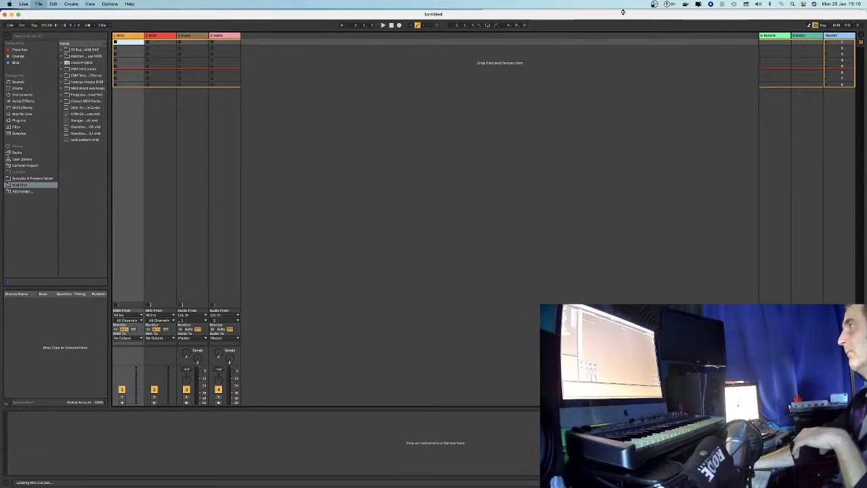
Move the Live window aside and check the sound in the OBS window, repositioning it beside the set
drag(624, 13, 454, 17)
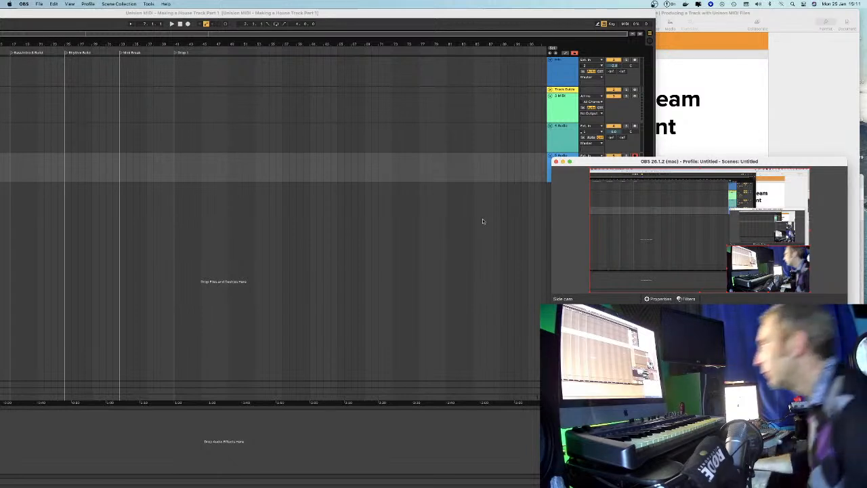
click(421, 241)
click(636, 157)
click(635, 156)
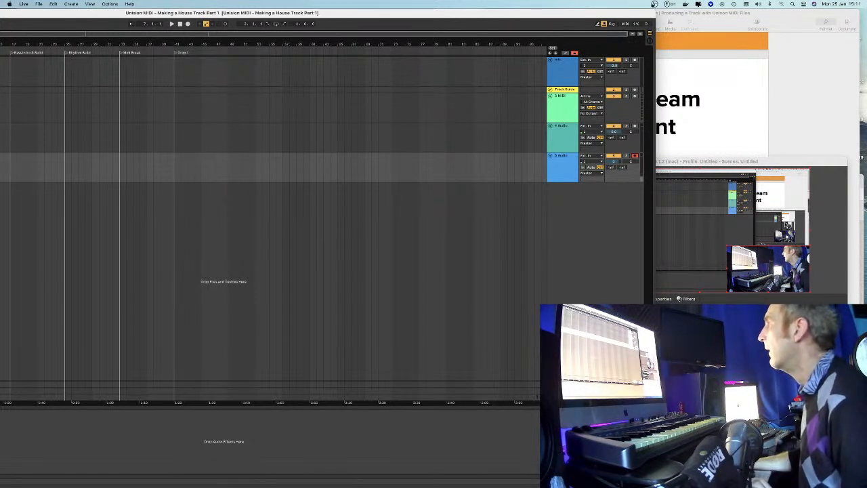
drag(716, 165, 746, 188)
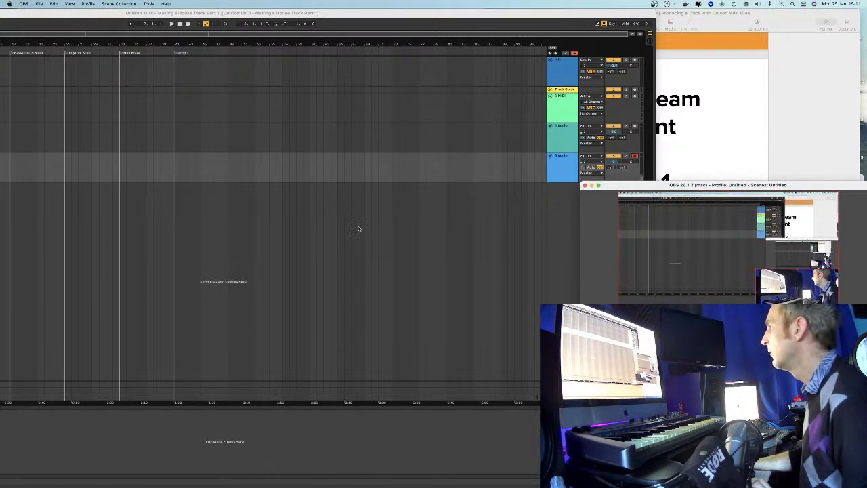
Switch to the WhatsApp chat in CryptoTab Browser and send the contact the message "gonna scrap it"
drag(770, 12, 572, 12)
key(super+Tab)
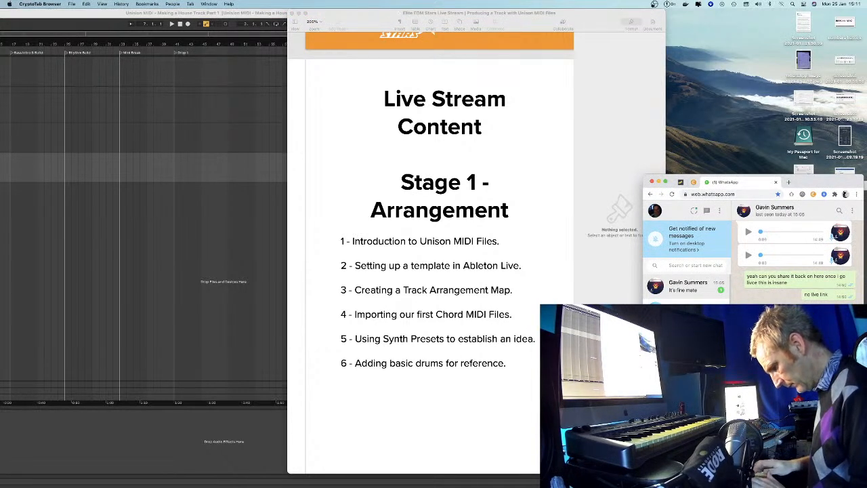
key(Return)
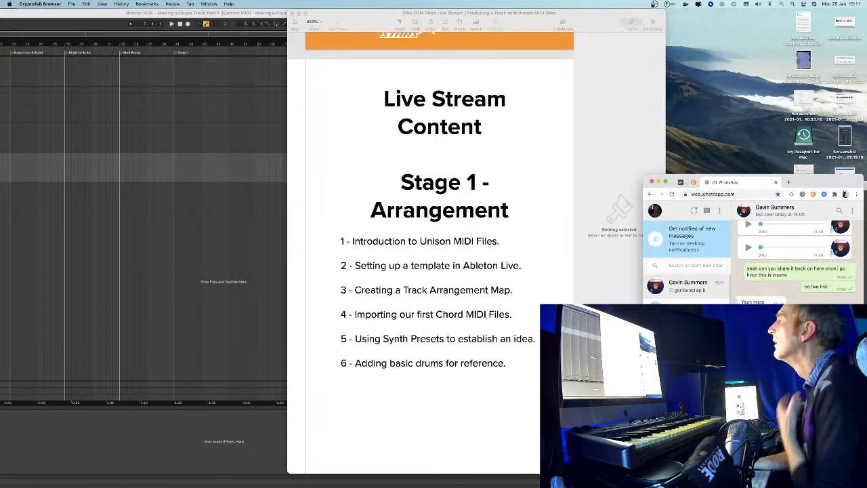
Return to Live and open the recent set "Live Stream 2 - Using Midi Effects", discarding changes to the house track set
drag(386, 15, 476, 15)
drag(263, 13, 467, 5)
click(39, 4)
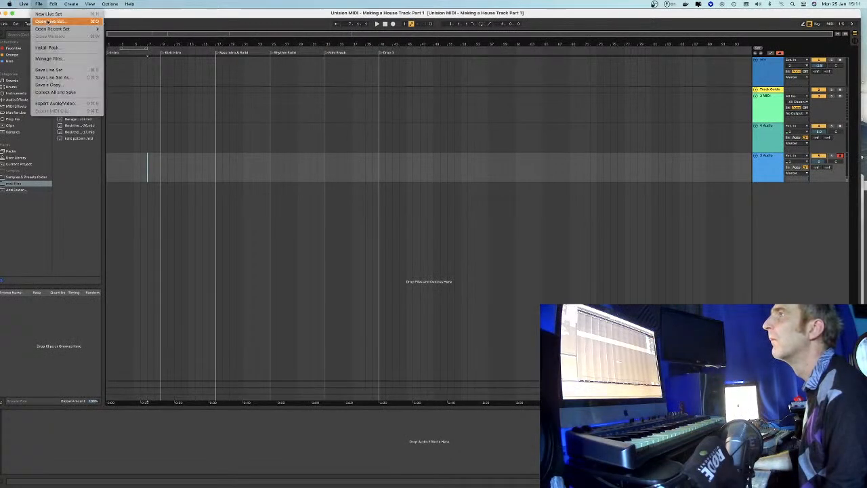
mouse_move(55, 29)
click(142, 37)
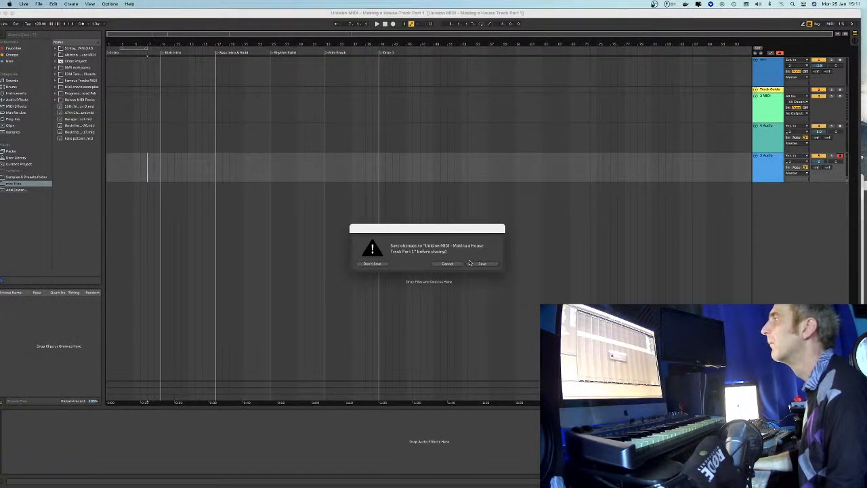
click(377, 263)
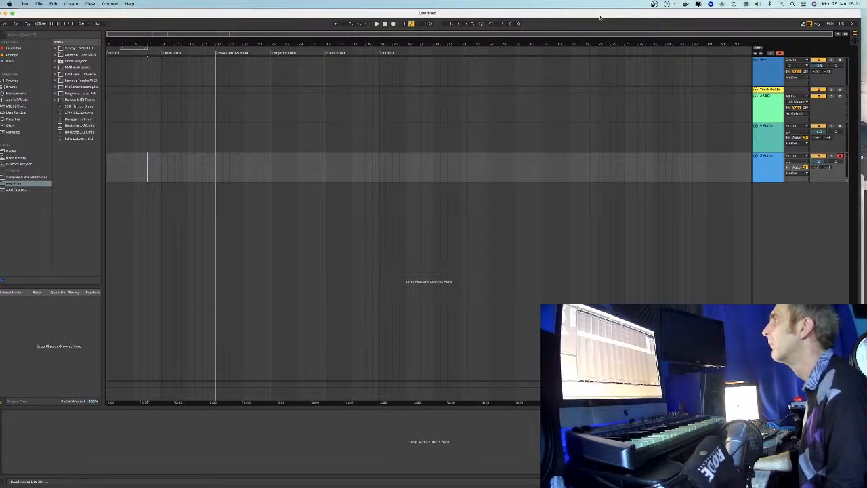
Switch to OBS to check the sound with the Live Stream 2 set open, moving its window lower
mouse_move(385, 482)
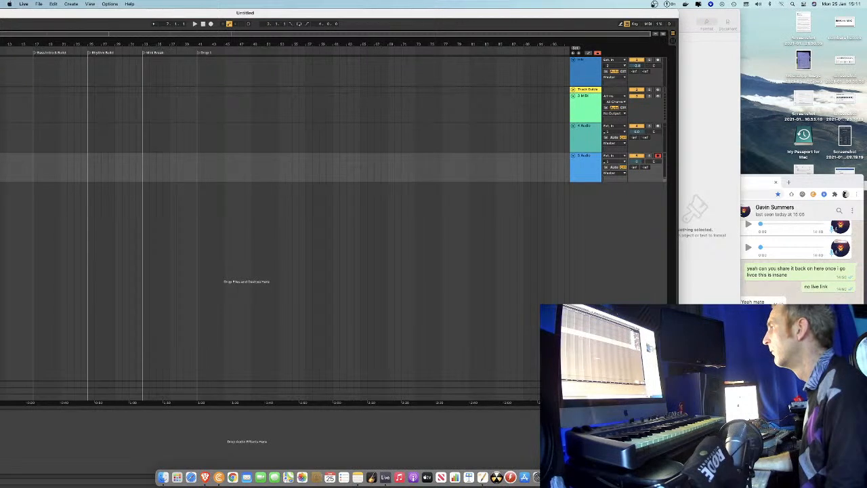
click(496, 477)
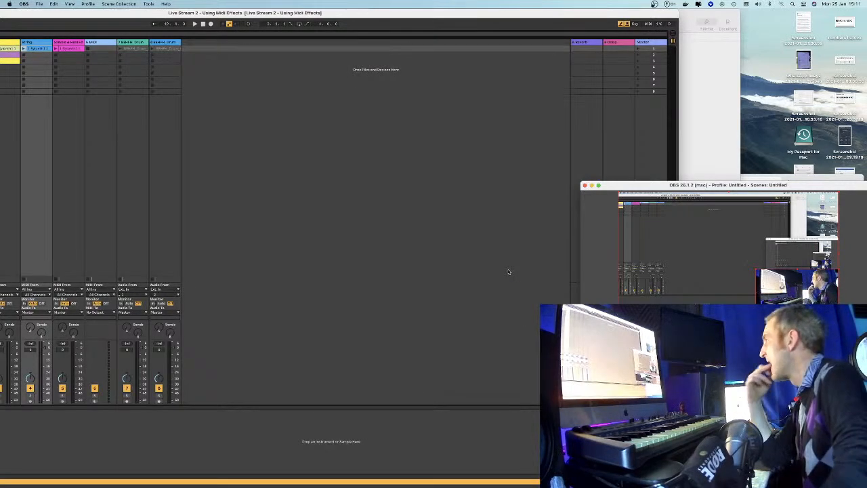
drag(662, 185, 631, 255)
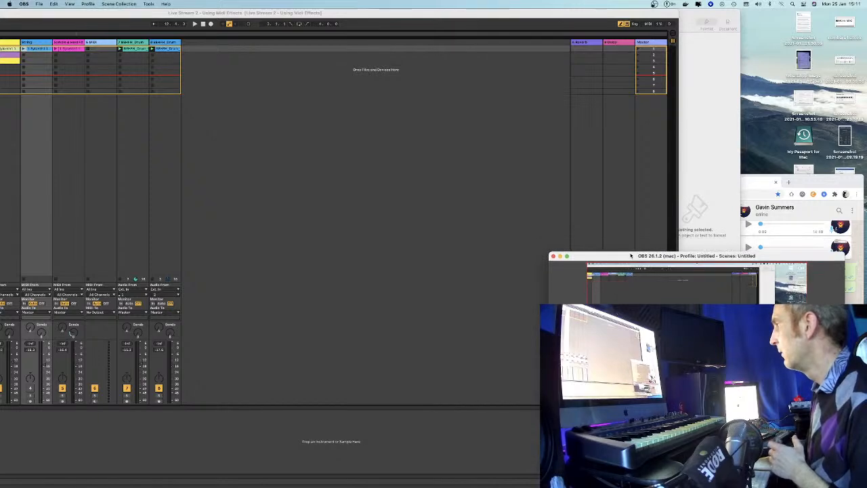
Bring the Live set back to full view and delete all clips from the Session View
double_click(179, 12)
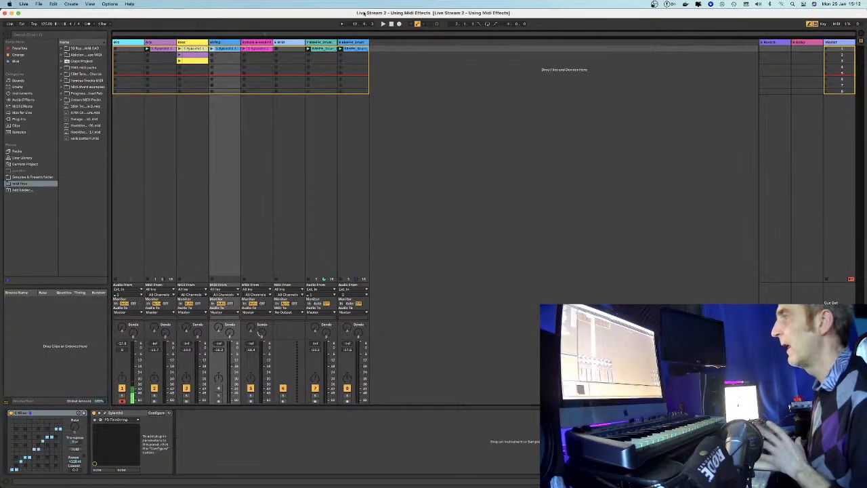
key(Tab)
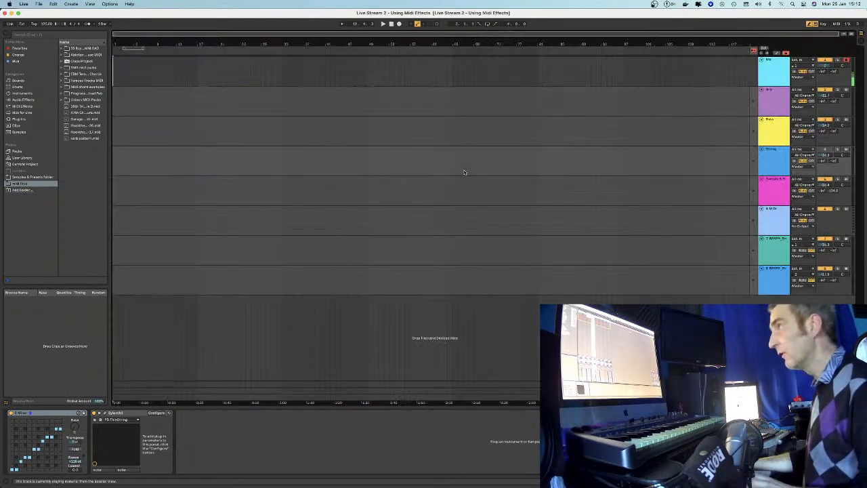
key(Tab)
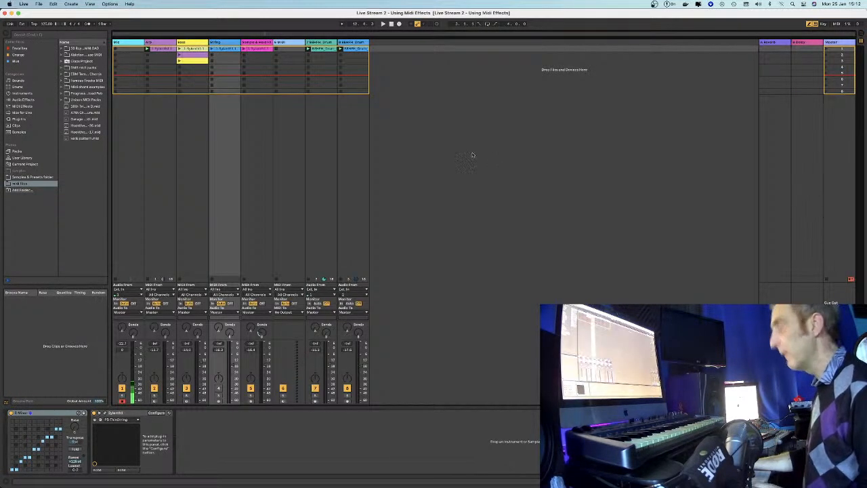
key(super+a)
key(Delete)
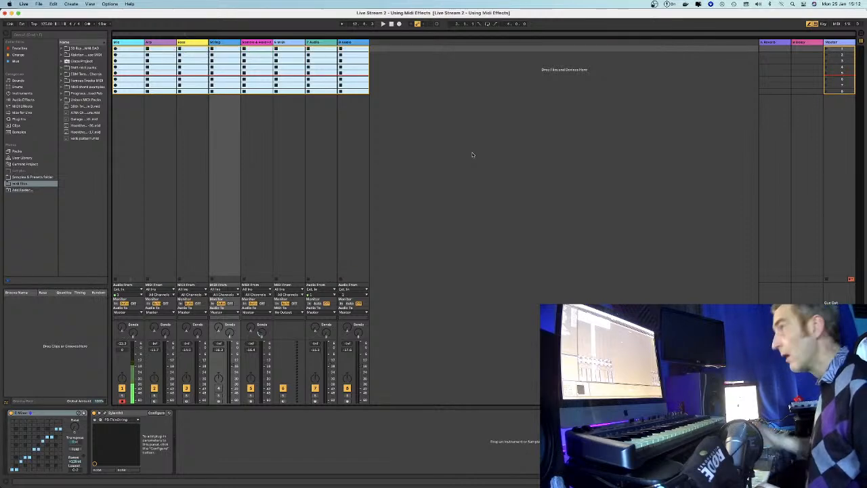
key(Tab)
key(Tab)
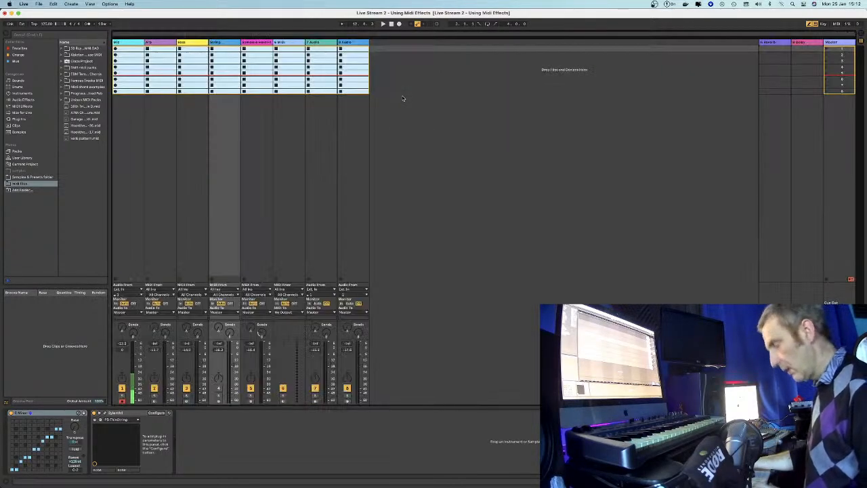
Delete every track below the Mic track in the Arrangement View
key(Tab)
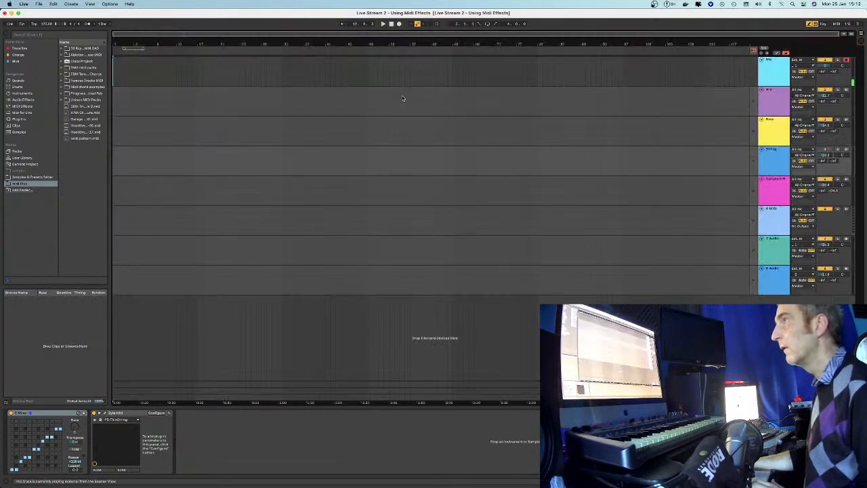
click(766, 92)
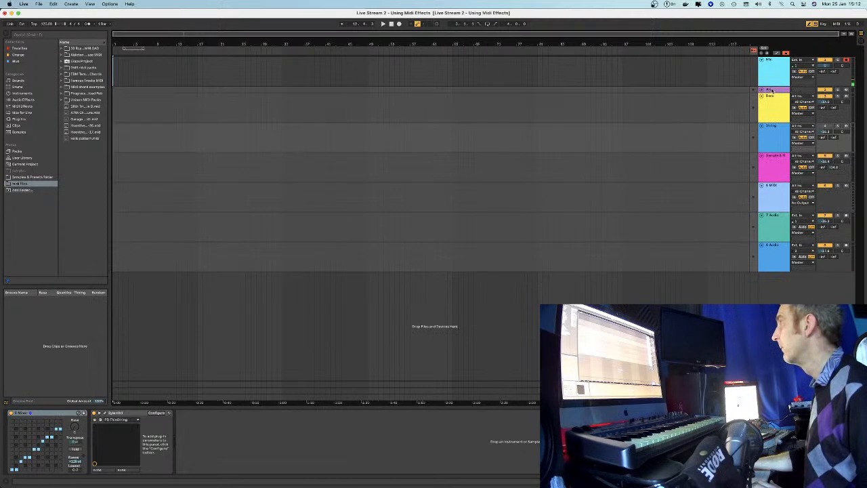
click(771, 262)
key(BackSpace)
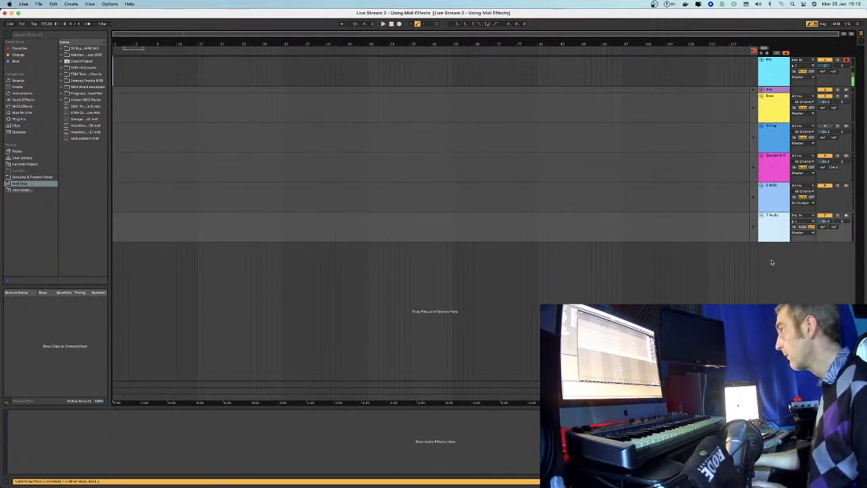
key(BackSpace)
key(BackSpace)
key(BackSpace)
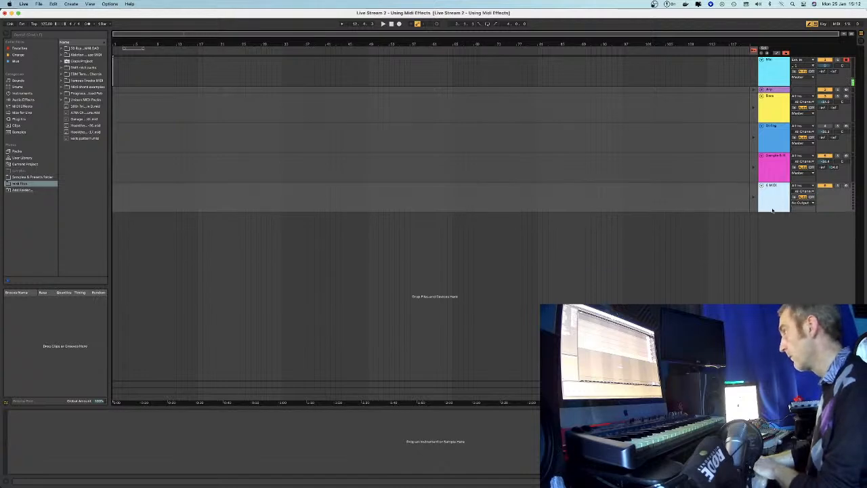
key(BackSpace)
key(BackSpace)
key(BackSpace)
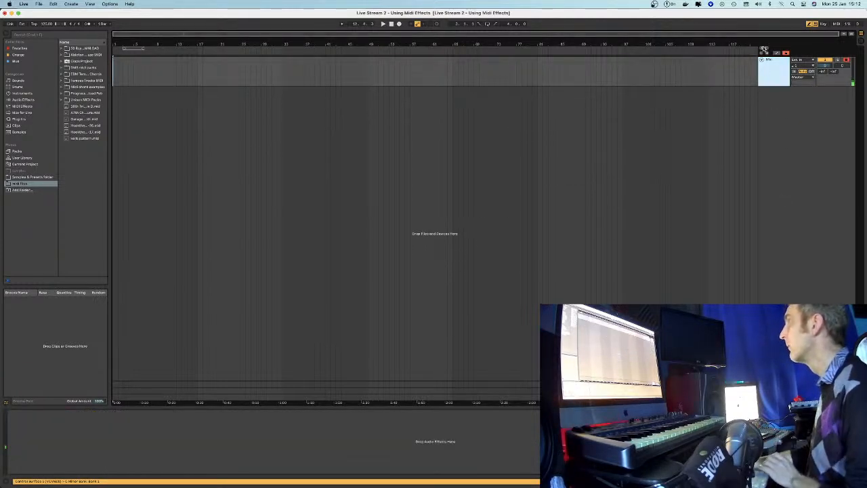
Narrow the Live window and arrange it beside the WhatsApp chat window so both are in view
key(ctrl+super+f)
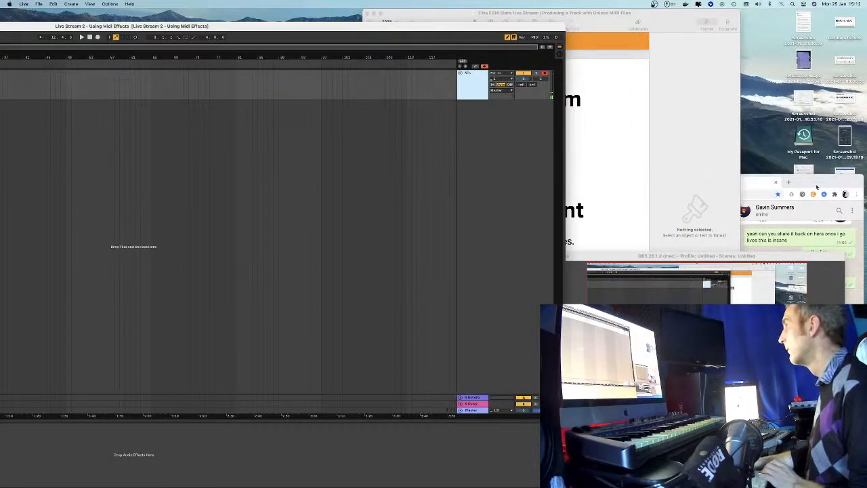
click(811, 184)
drag(812, 184, 803, 205)
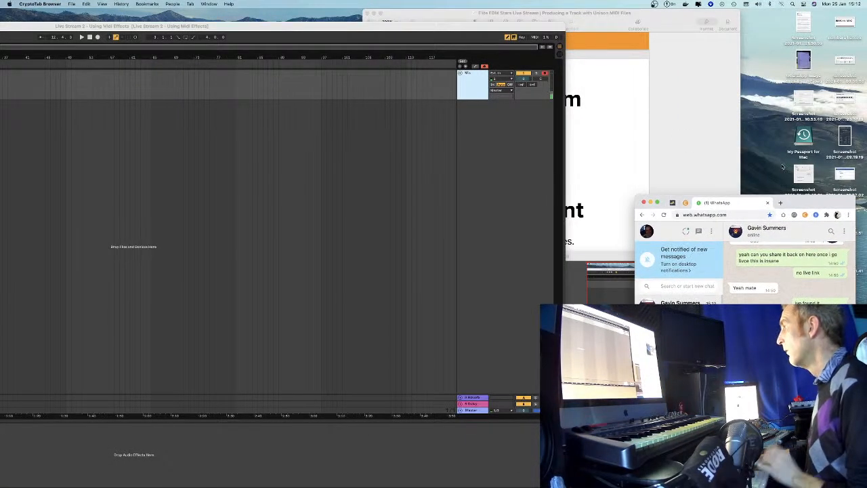
double_click(535, 26)
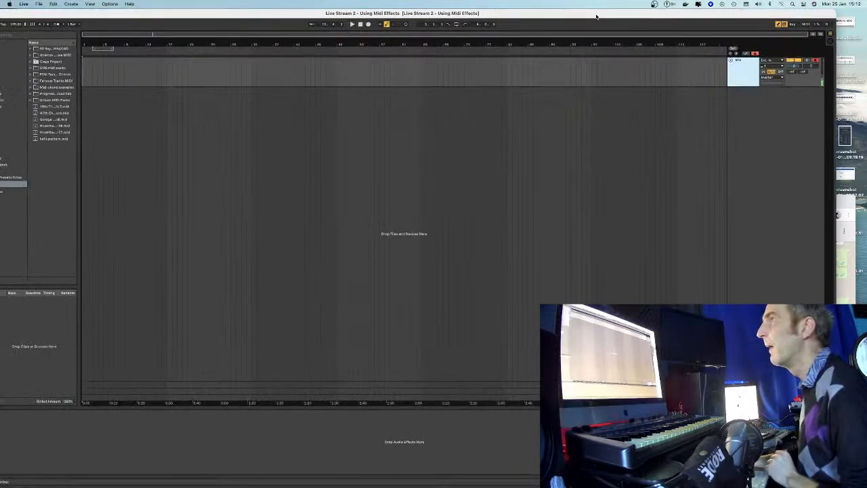
drag(864, 15, 715, 32)
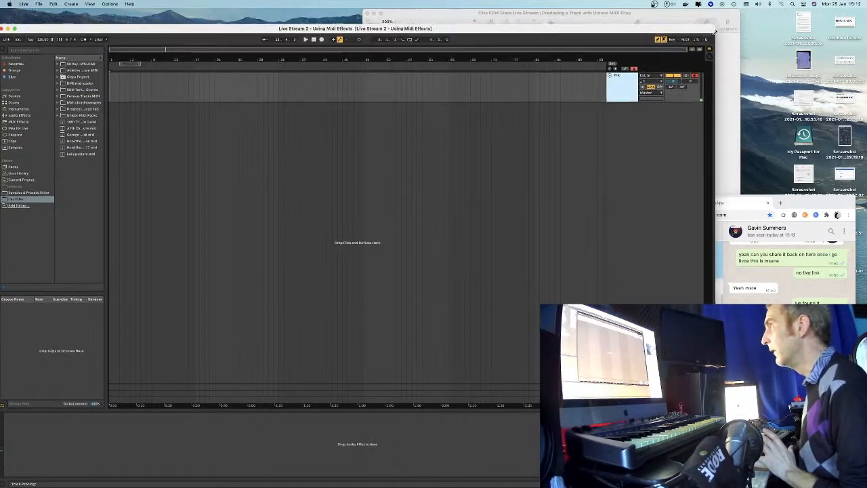
drag(638, 29, 647, 15)
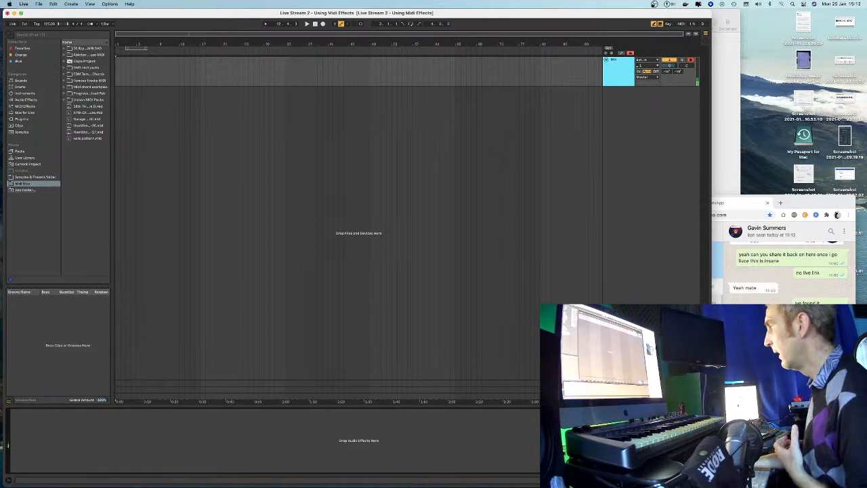
click(193, 222)
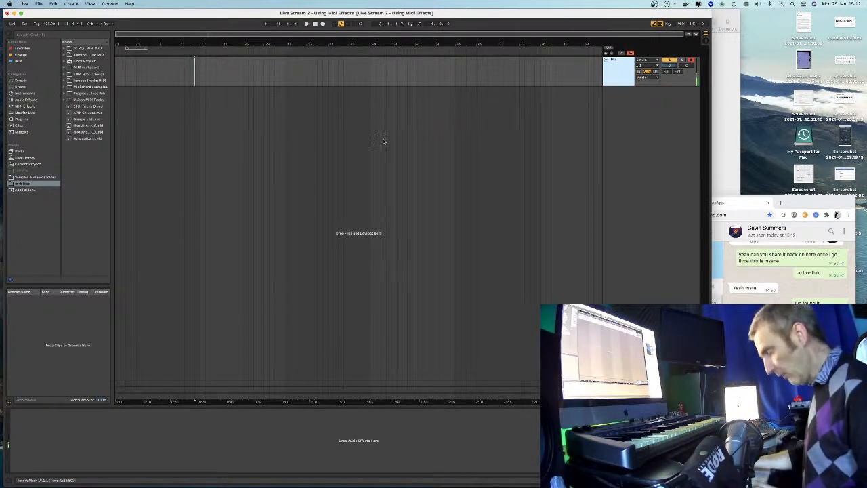
click(274, 104)
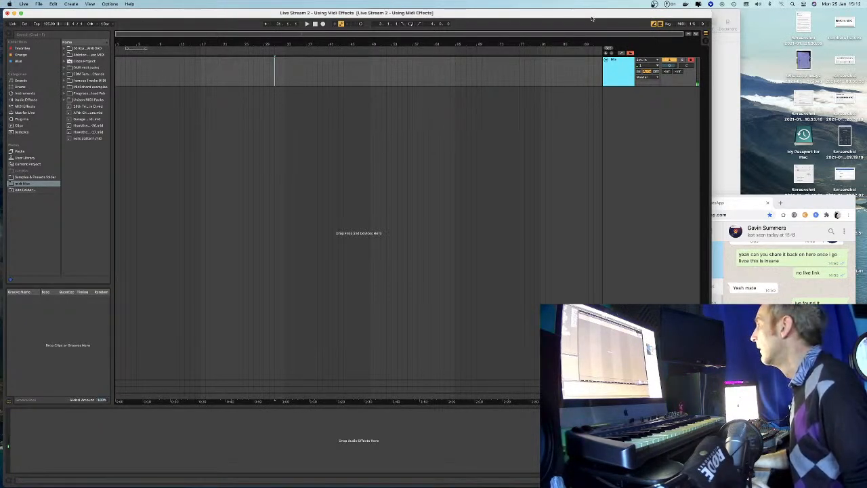
drag(817, 205, 828, 171)
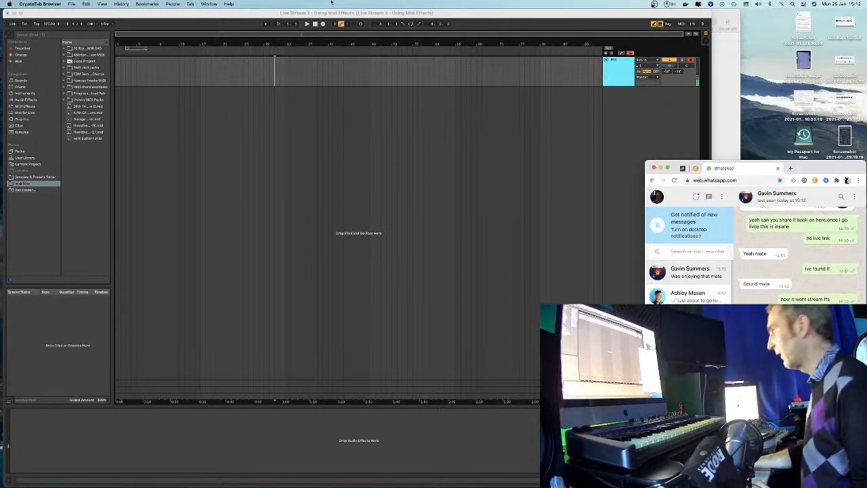
Switch to YouTube Studio in Brave to check the live stream, and close the live chat options menu
mouse_move(177, 478)
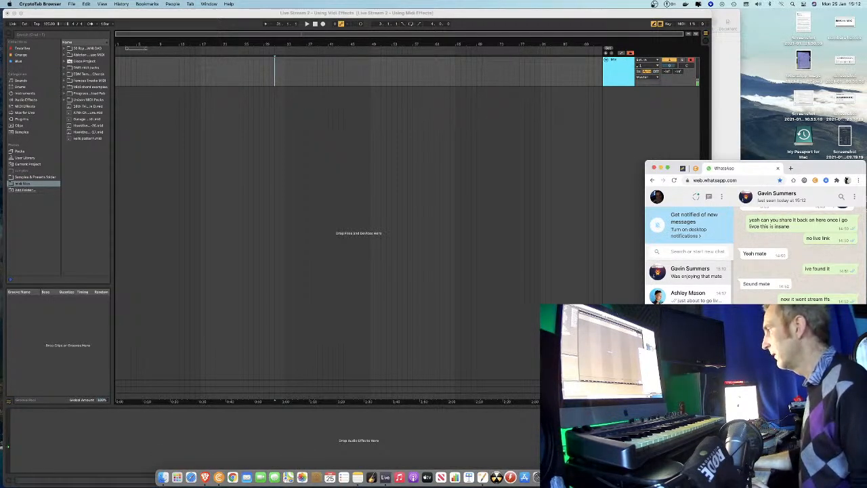
click(205, 477)
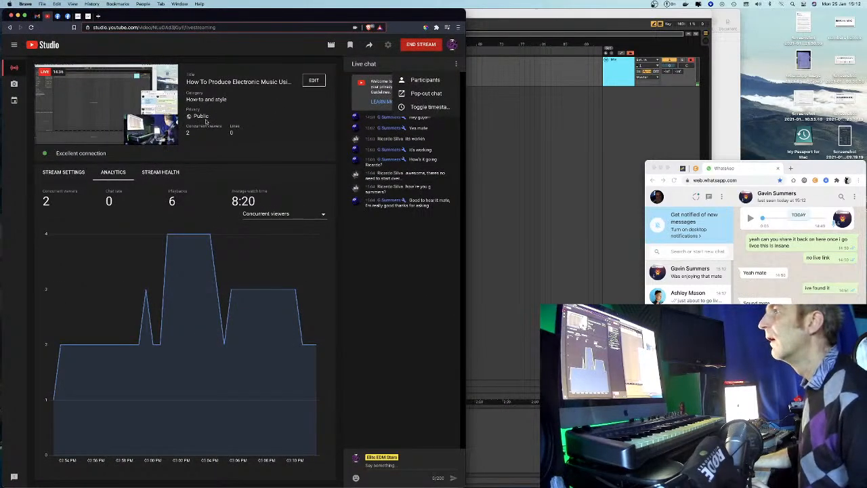
mouse_move(97, 79)
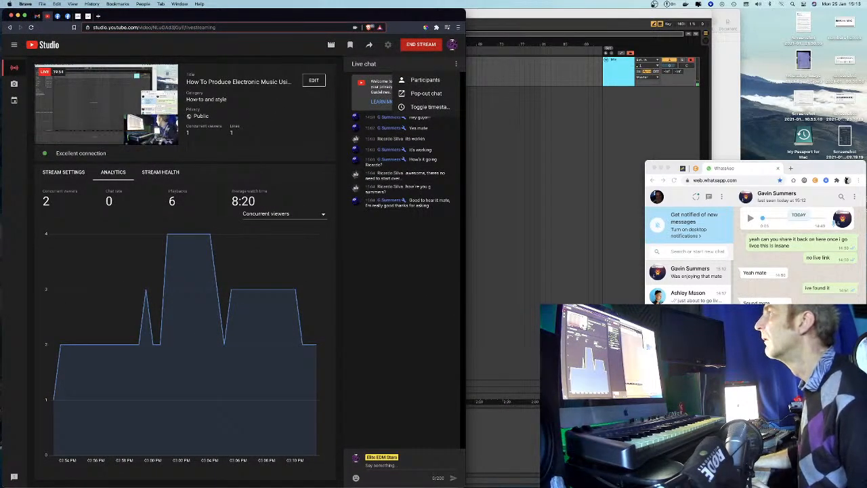
click(410, 321)
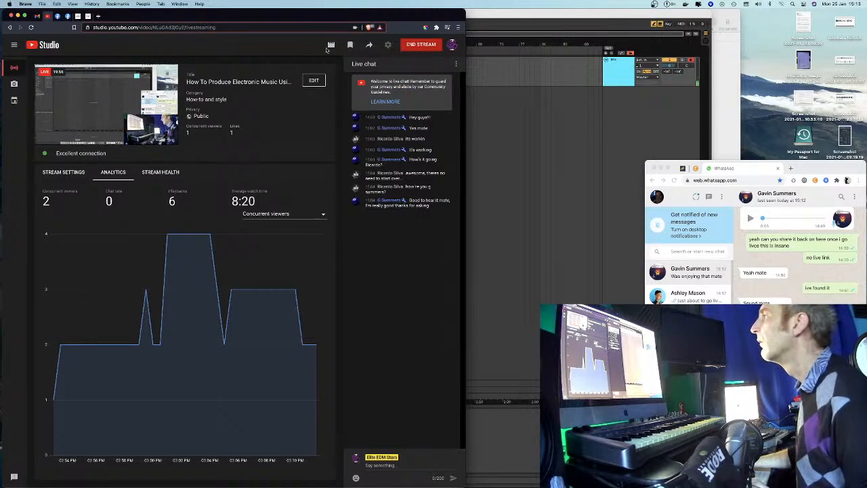
Place the YouTube Studio window so its live chat shows beside the Live set, with Live in front
drag(310, 15, 712, 9)
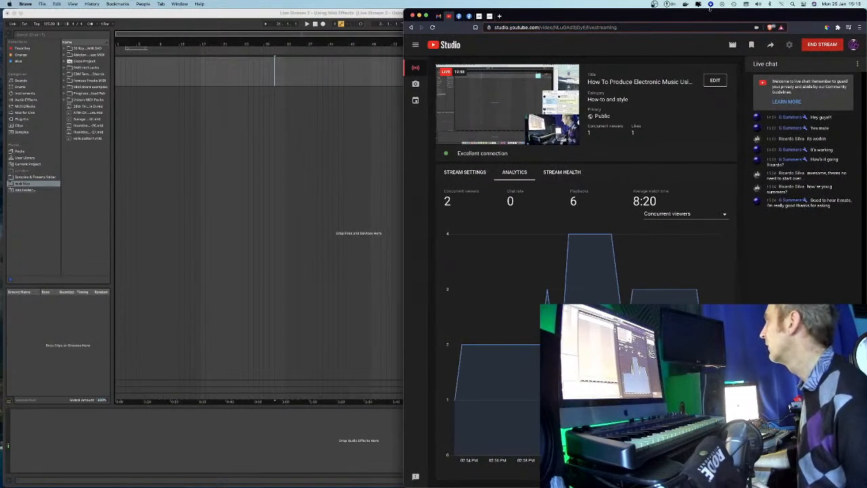
drag(552, 1, 643, 4)
click(586, 12)
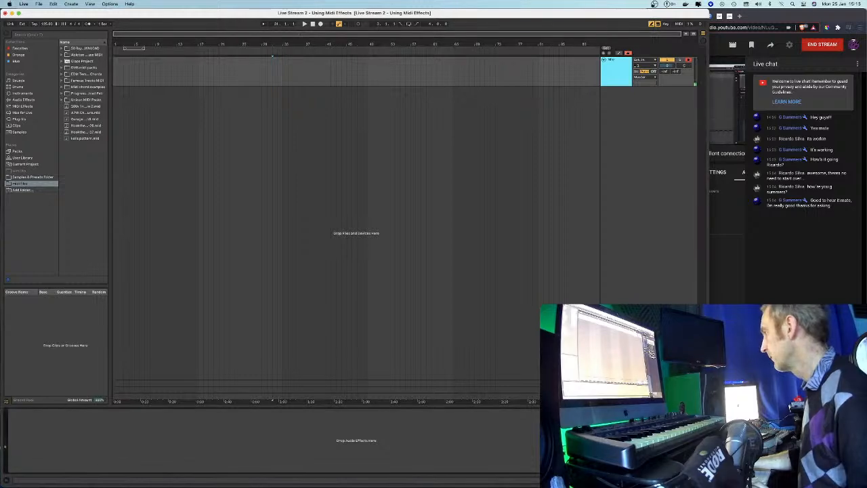
Widen the Live window up to the edge of the YouTube live chat and bring Live back to the front
drag(708, 216, 738, 217)
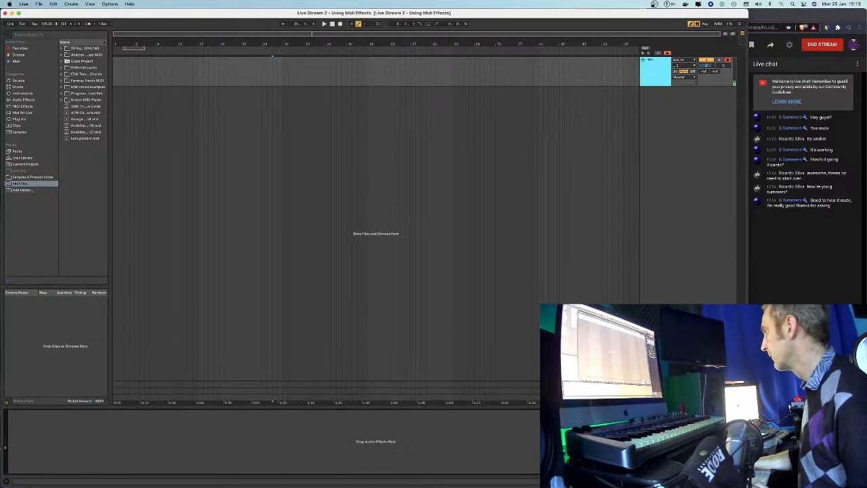
click(743, 217)
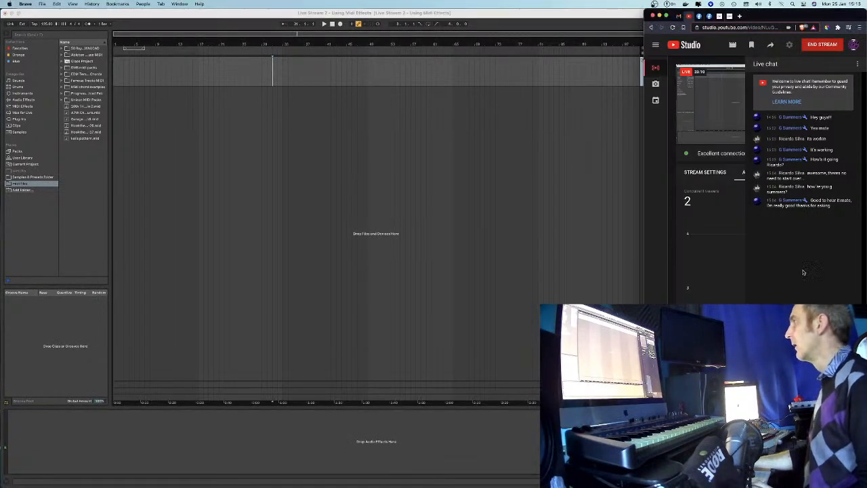
click(478, 105)
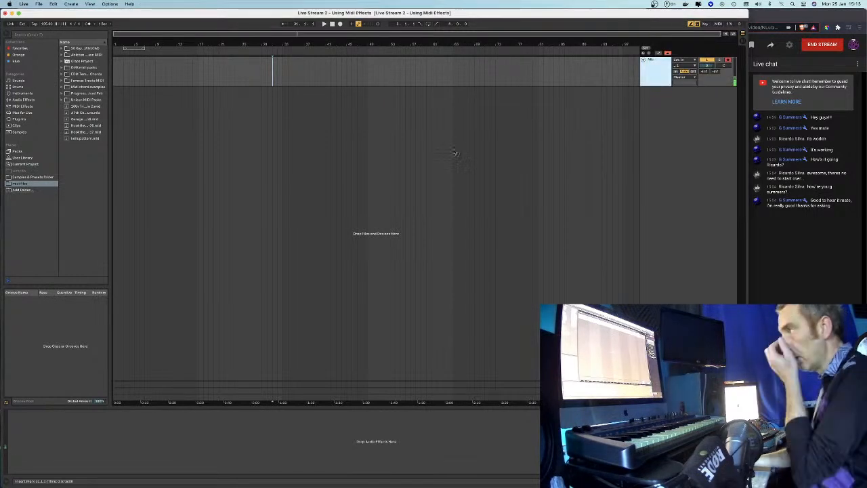
Look for the stream plan in Notes, put Notes away, place the Pages live stream document beside Live, and return to Live
mouse_move(271, 487)
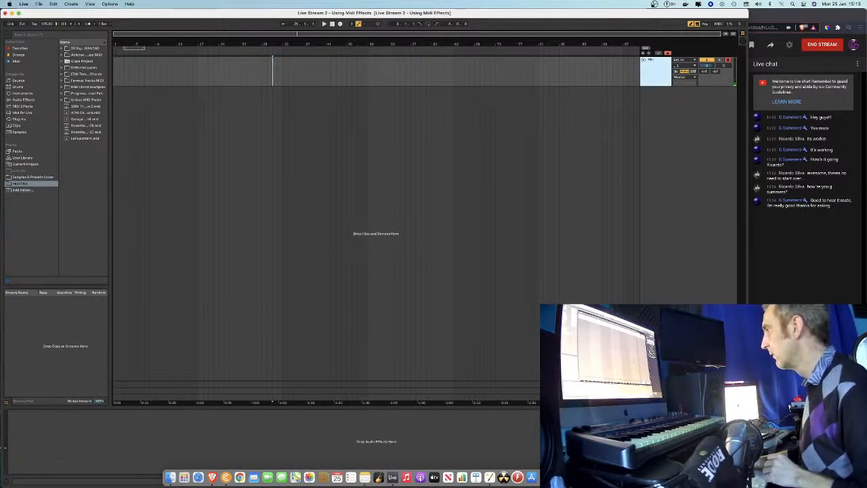
click(364, 477)
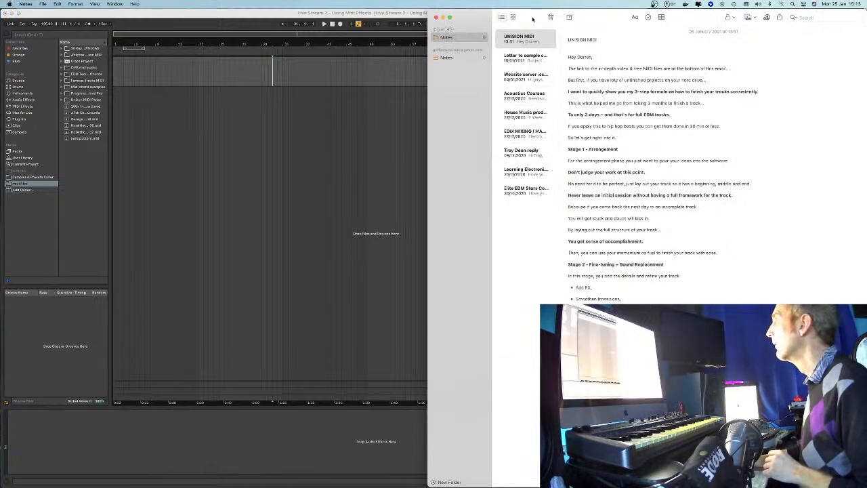
click(442, 17)
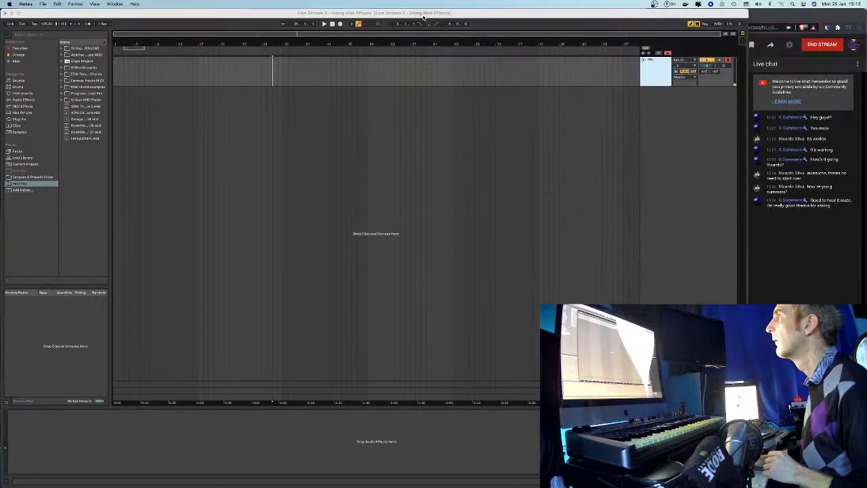
drag(559, 12, 685, 12)
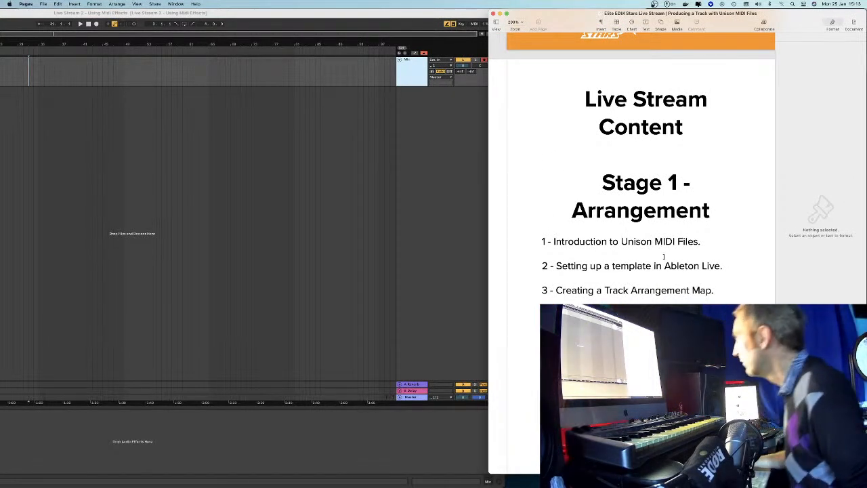
double_click(294, 15)
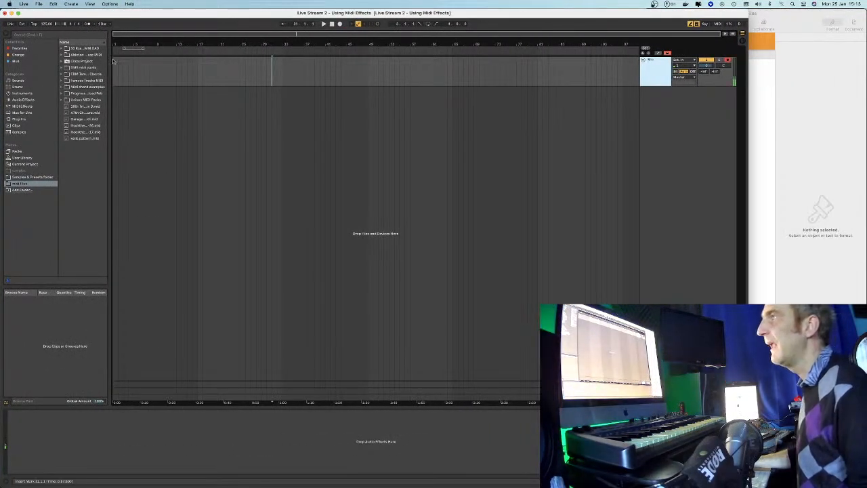
right_click(115, 61)
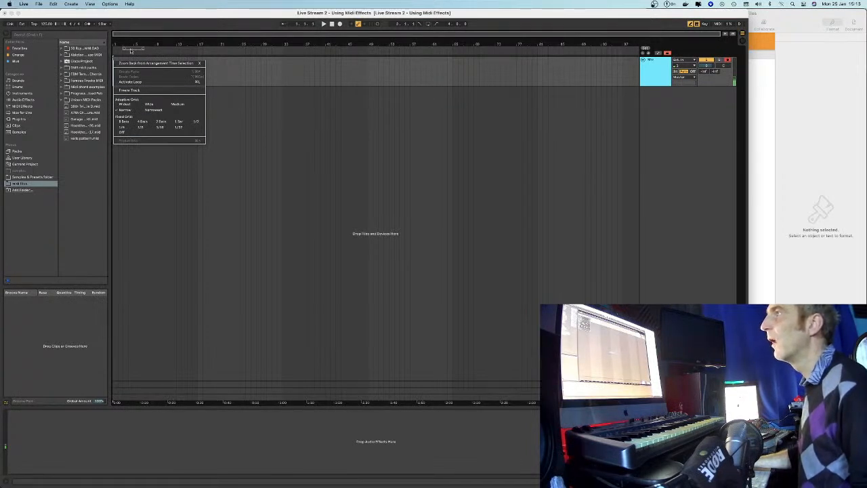
click(115, 42)
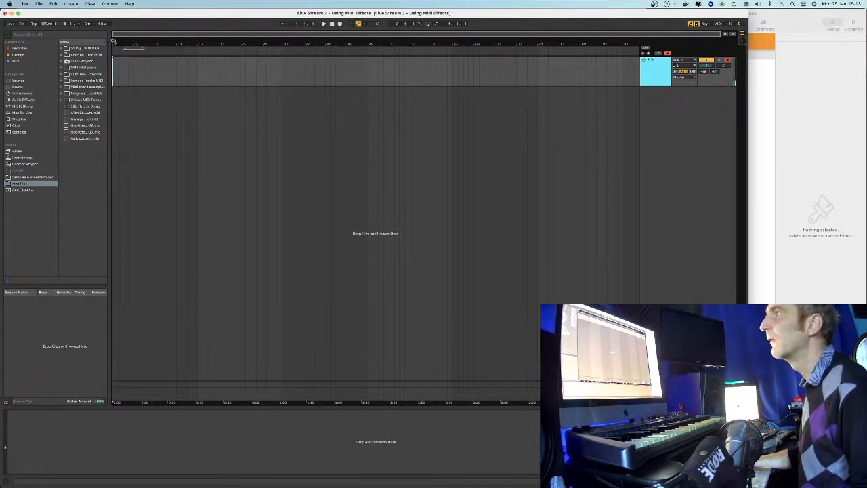
click(120, 60)
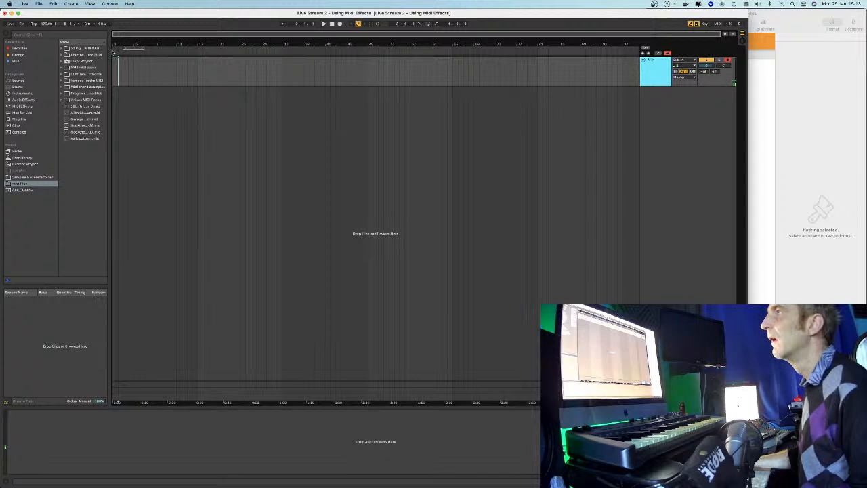
right_click(115, 61)
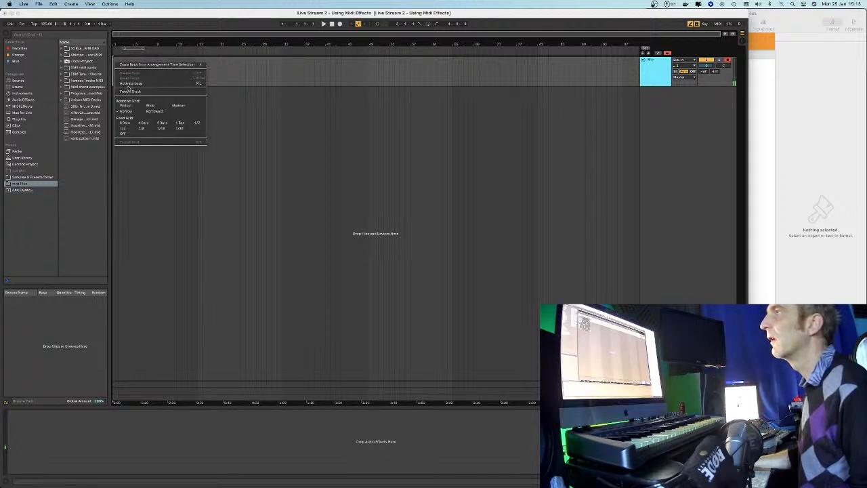
click(270, 56)
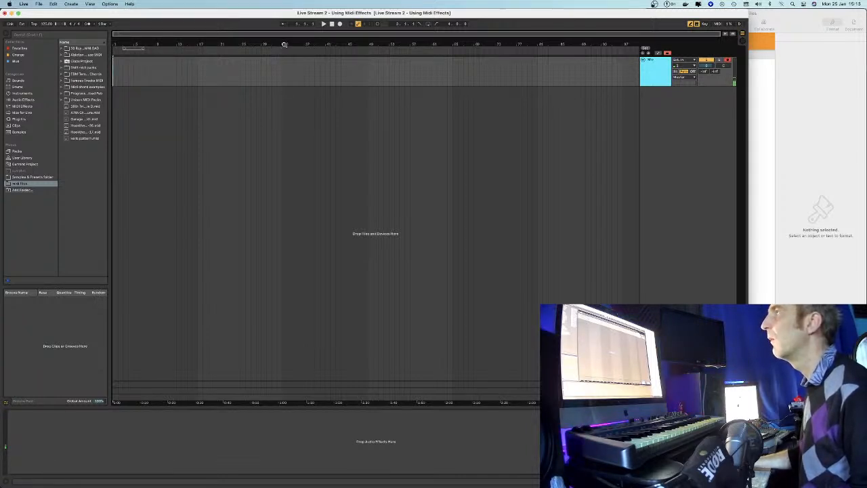
click(284, 44)
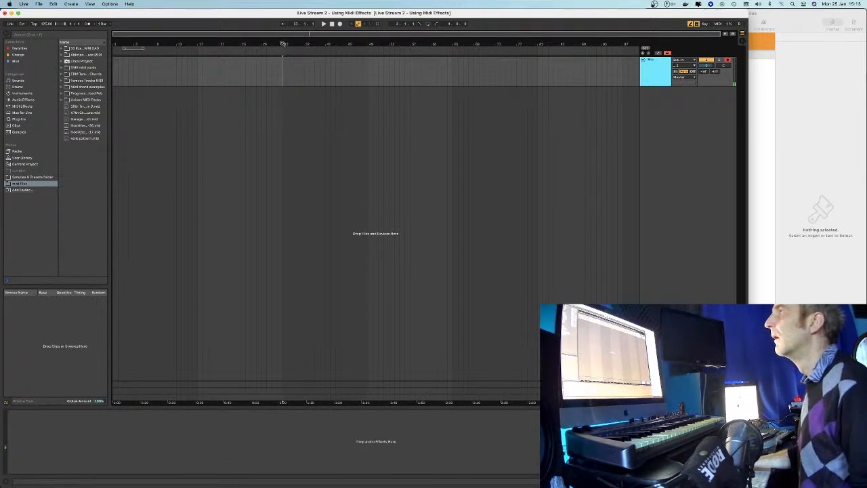
Insert a MIDI track below the Mic track in the arrangement
drag(118, 41, 605, 44)
right_click(664, 99)
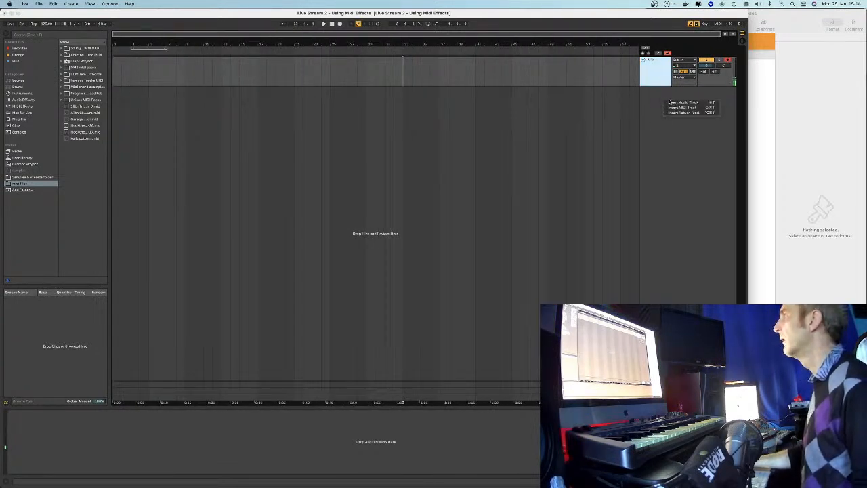
click(678, 107)
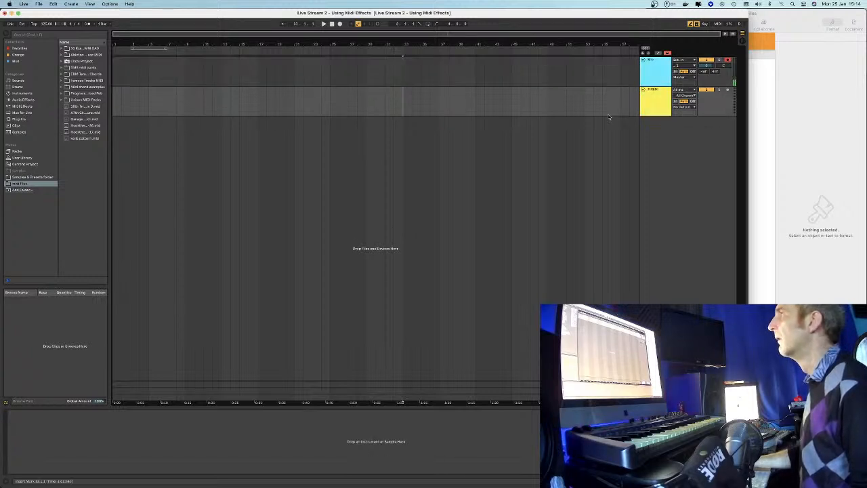
Add a locator named Intro at bar 1 and another named Kick Intro at bar 9
click(122, 53)
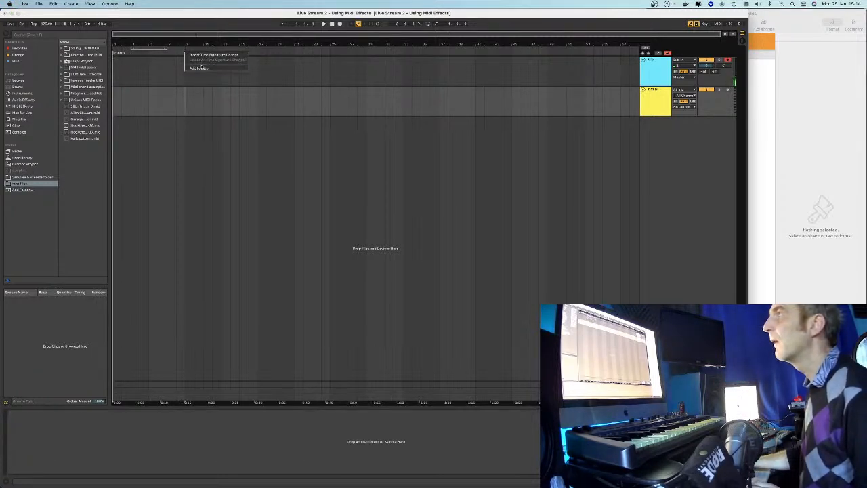
click(185, 53)
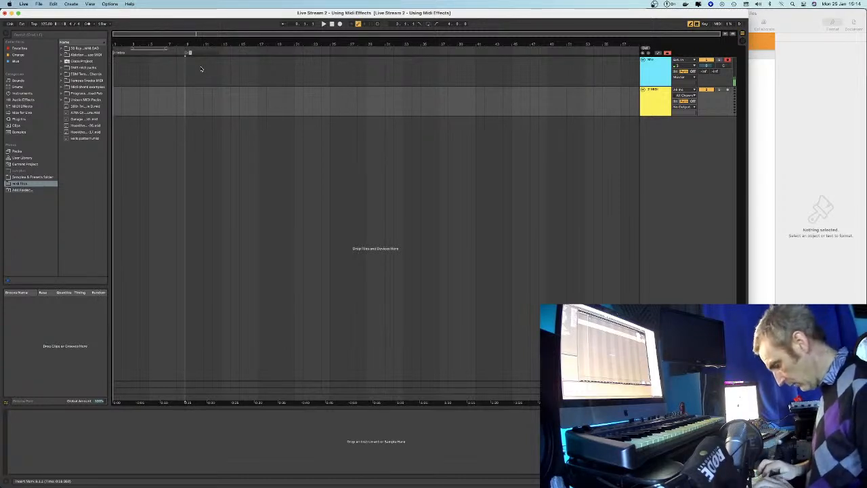
text(Kic)
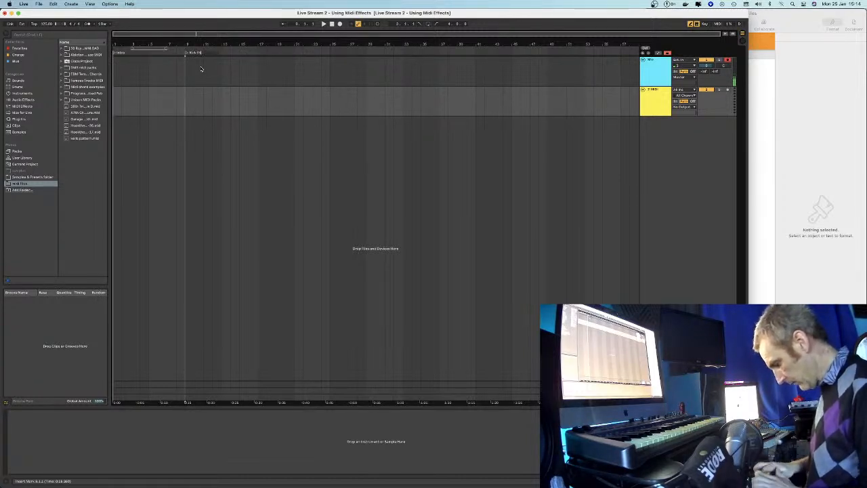
text(k Intro)
key(Return)
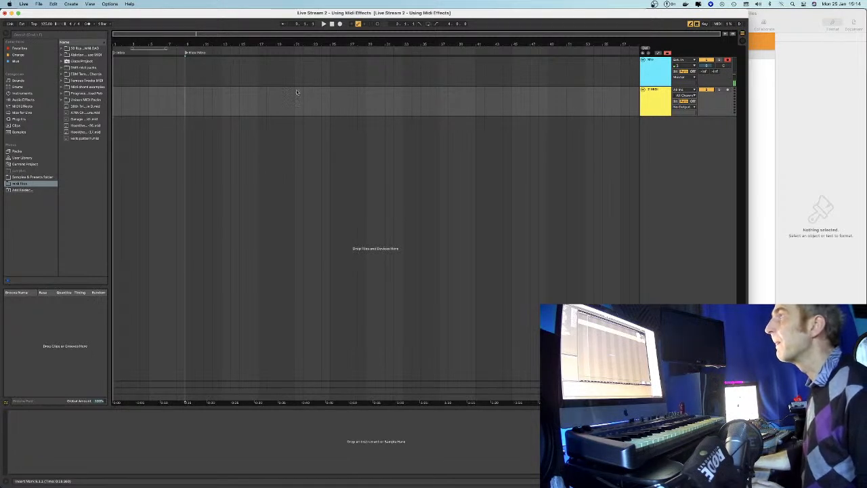
Add a locator at bar 17 of the arrangement and name it Bass Intro
right_click(259, 54)
click(273, 69)
key(super+r)
text(Bass In)
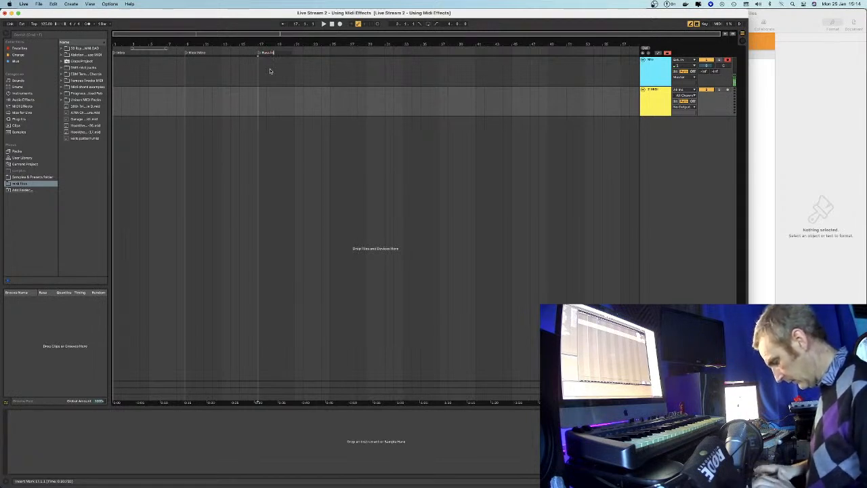
right_click(329, 61)
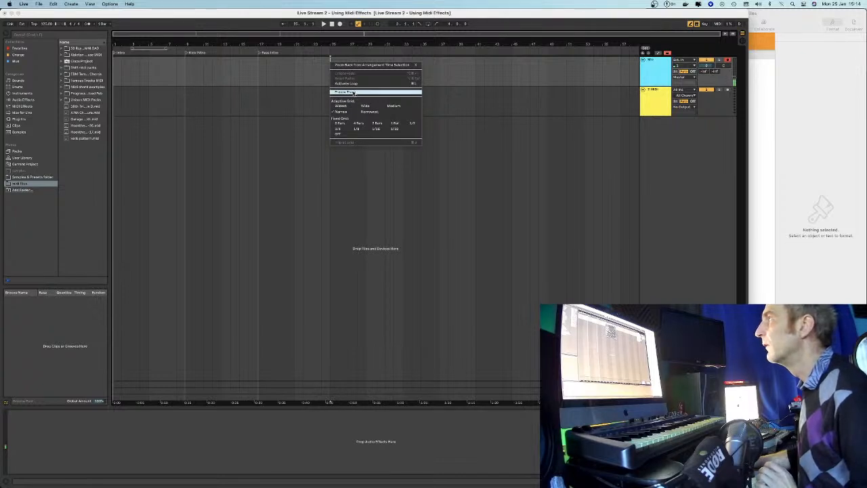
click(330, 71)
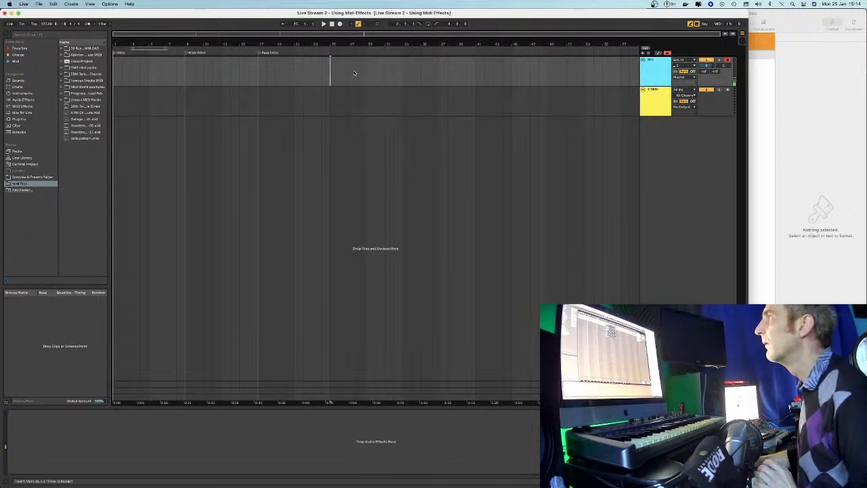
right_click(333, 68)
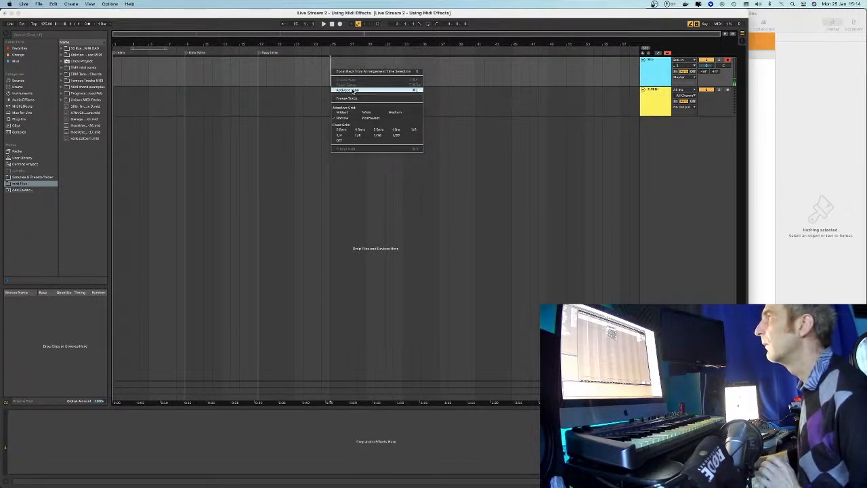
click(335, 71)
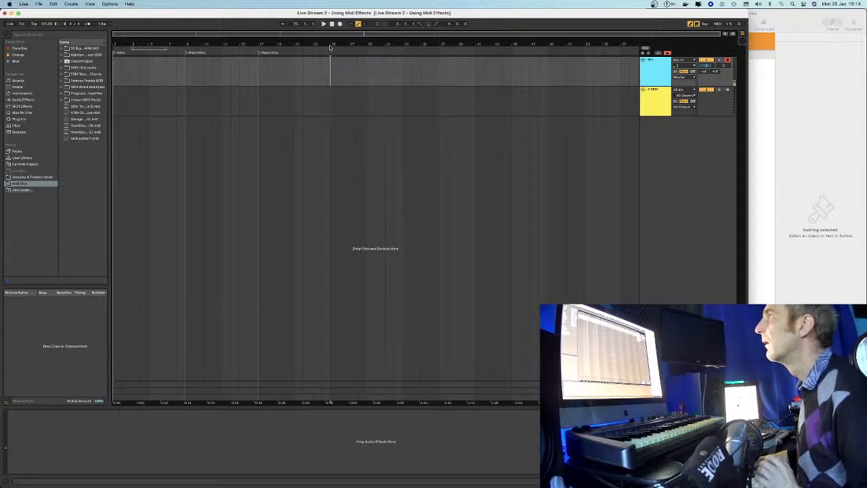
Add a locator at bar 25 of the arrangement and name it Rhythm Build
drag(330, 68, 396, 68)
click(341, 66)
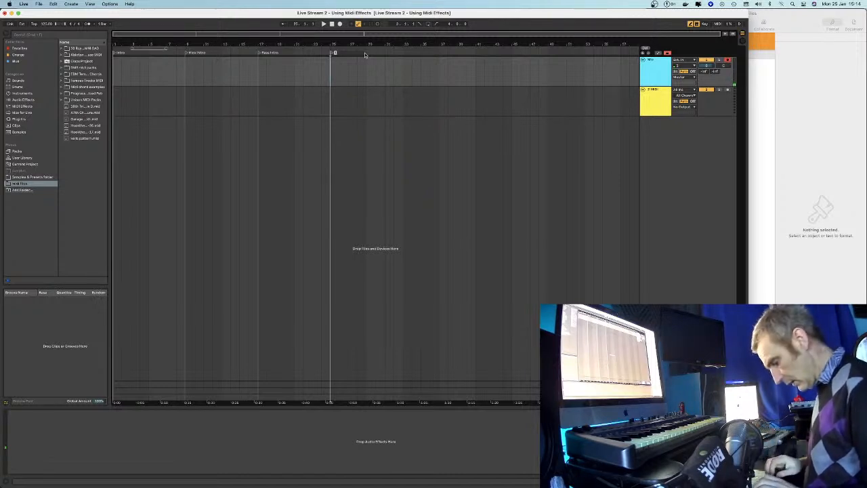
text(thm Build)
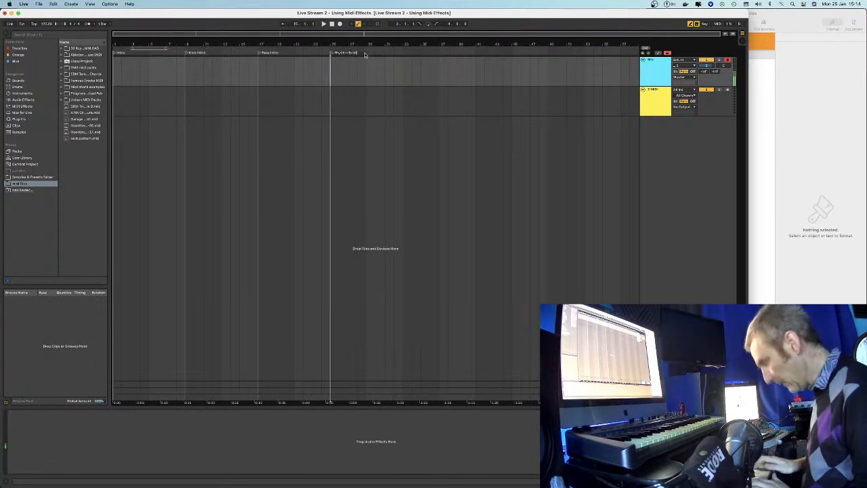
key(Return)
Add a locator at bar 33 of the arrangement and name it Break 1
right_click(404, 61)
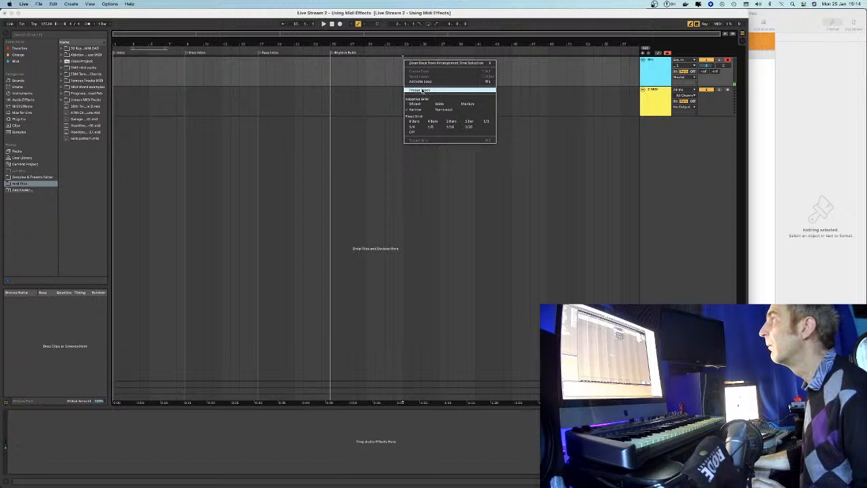
click(403, 46)
right_click(402, 47)
click(419, 65)
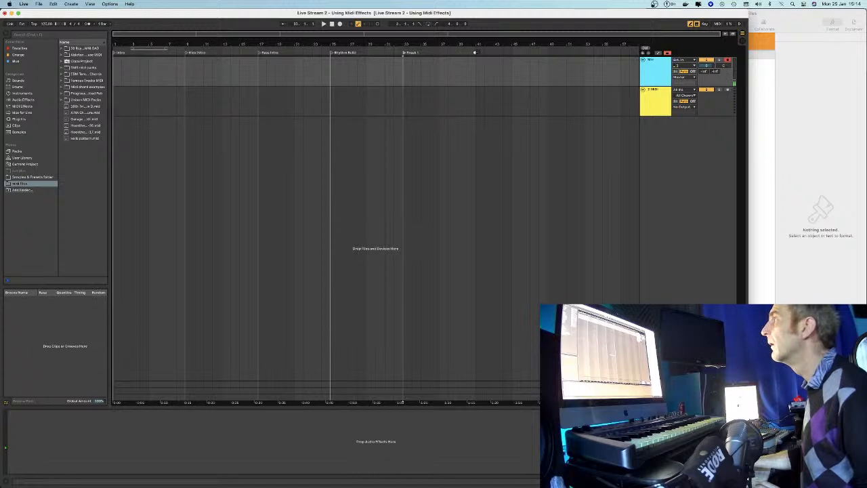
Set the arrangement grid to a fixed spacing of 8 bars
right_click(466, 66)
click(469, 66)
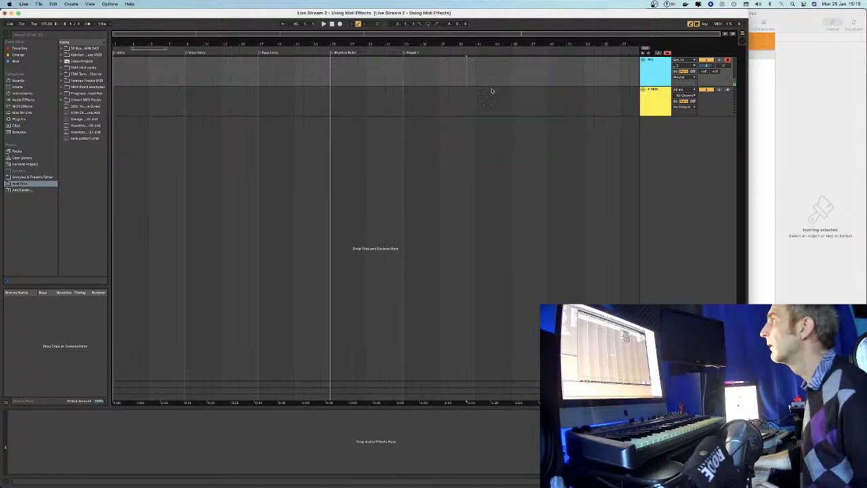
mouse_move(404, 39)
mouse_down()
mouse_move(405, 49)
mouse_move(406, 42)
mouse_up()
Add a locator at bar 41 of the arrangement and name it Drop 1
right_click(476, 65)
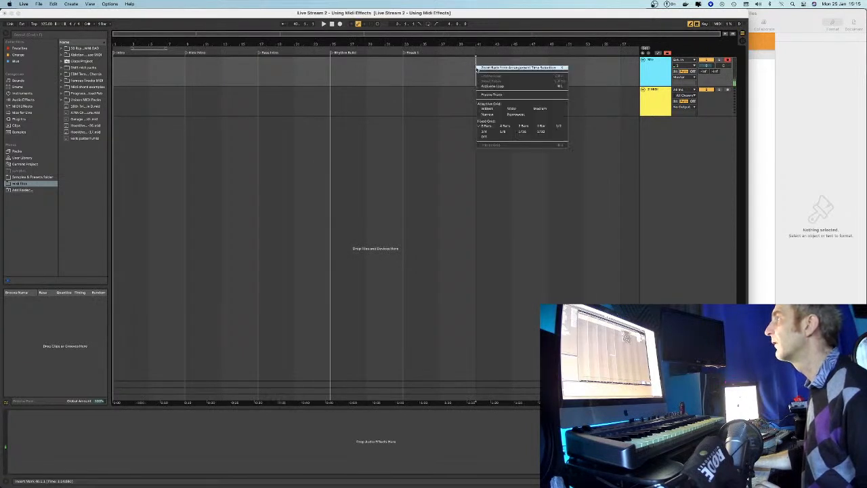
click(472, 49)
right_click(475, 49)
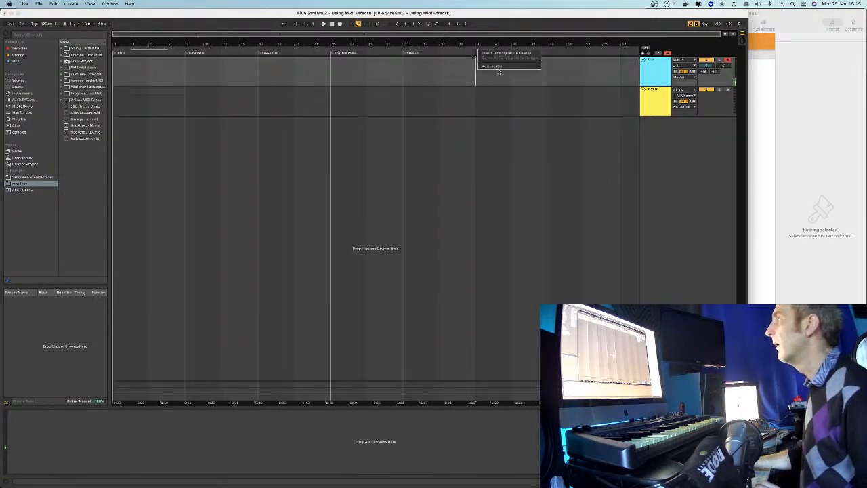
click(501, 69)
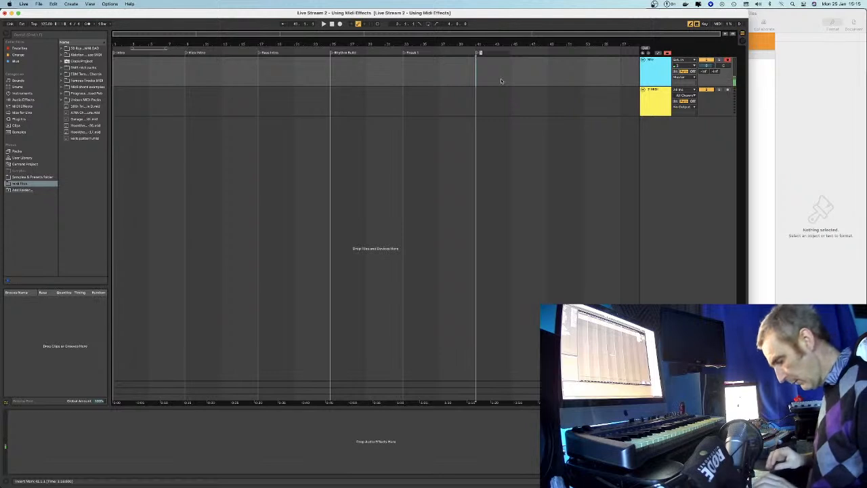
key(Return)
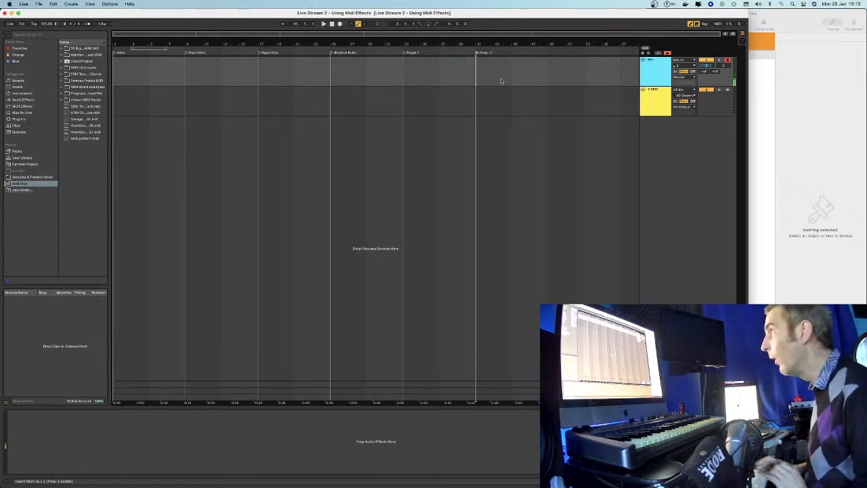
Add a locator at bar 49 of the arrangement and name it Mini Break
right_click(548, 61)
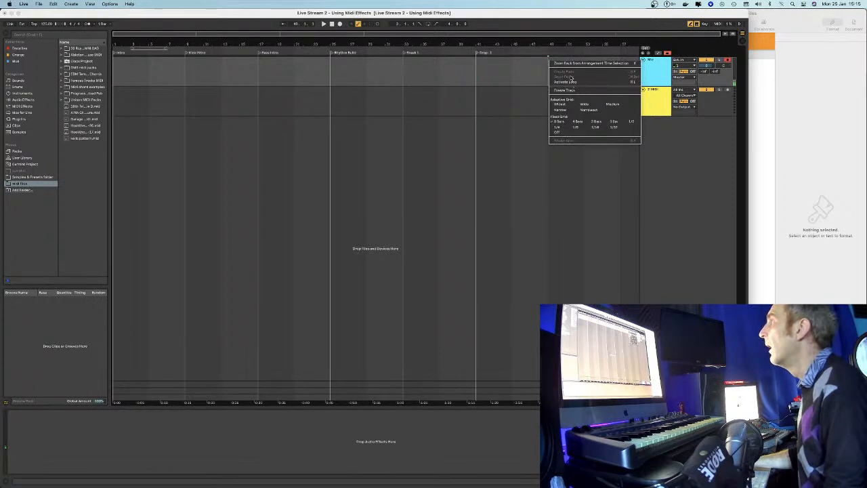
right_click(549, 50)
click(560, 66)
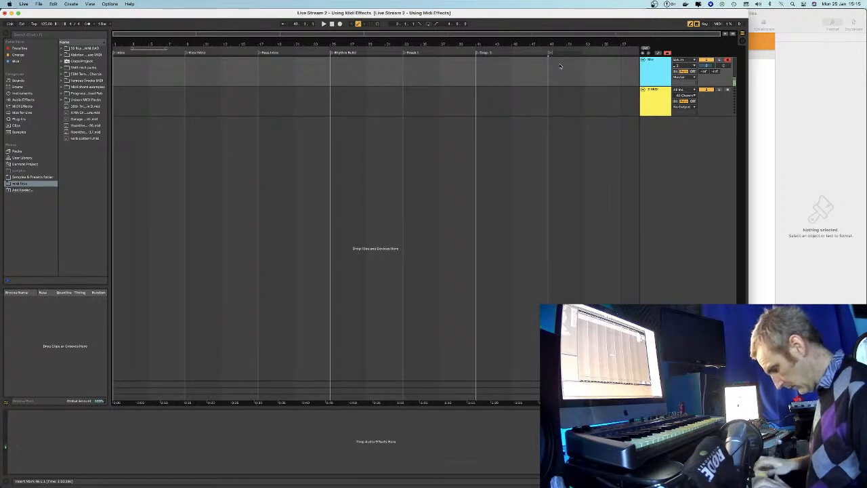
text(Mid)
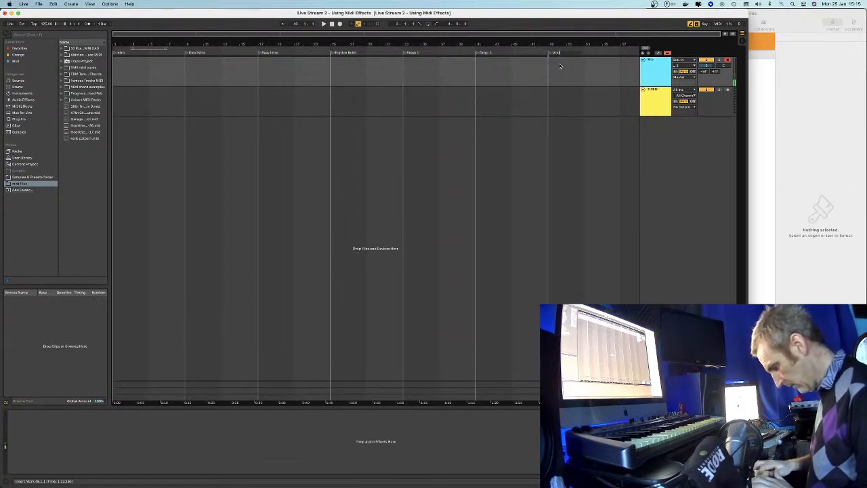
text(x Brea)
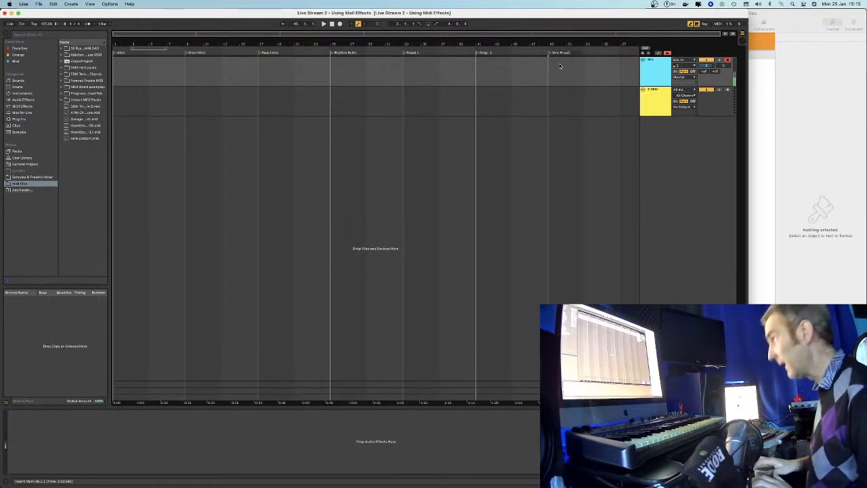
text(k)
key(Return)
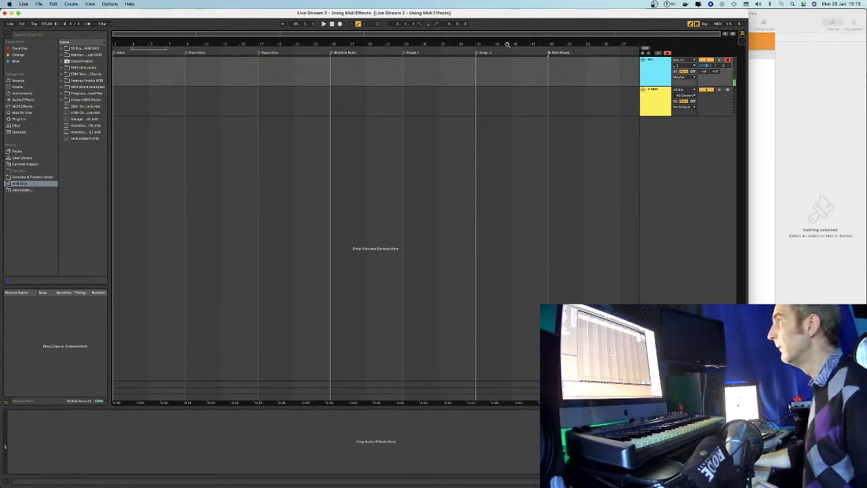
Set the arrangement grid to a fixed spacing of 1 bar, trying the wider fixed spacings first
right_click(354, 74)
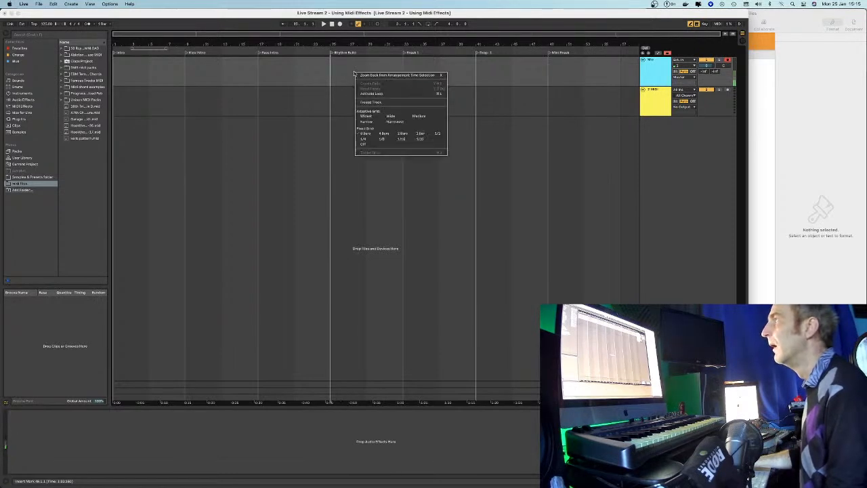
click(380, 133)
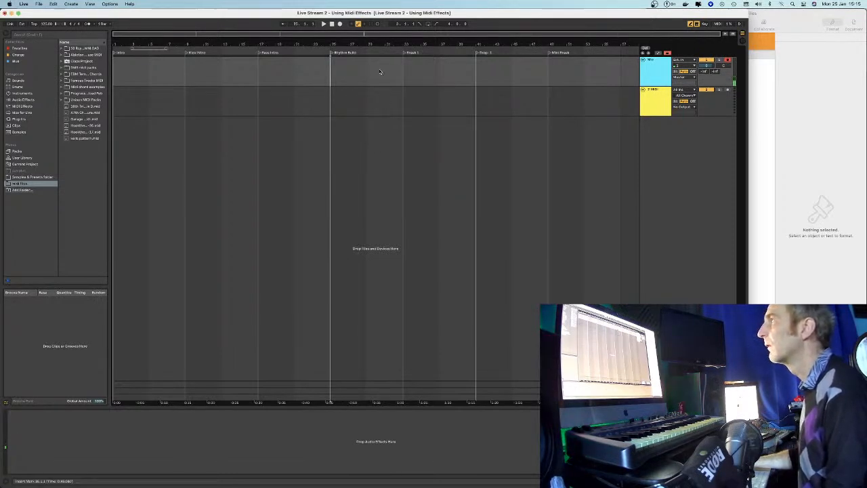
right_click(380, 70)
click(390, 131)
right_click(386, 71)
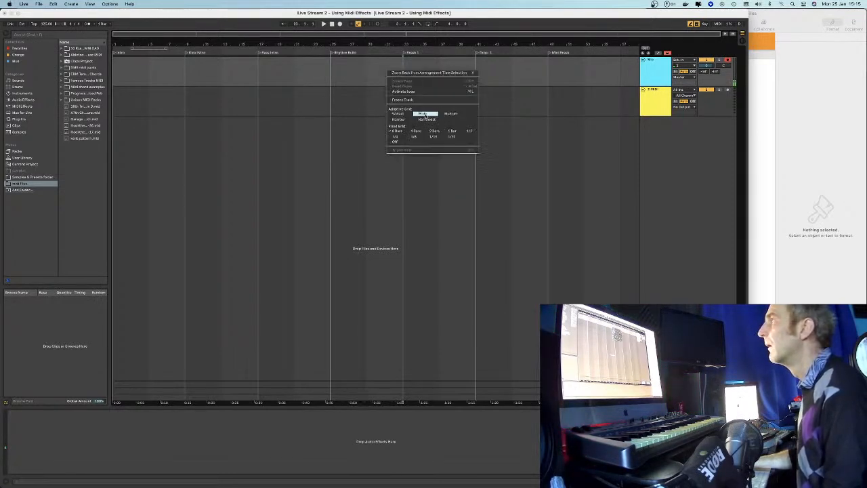
click(427, 132)
right_click(433, 71)
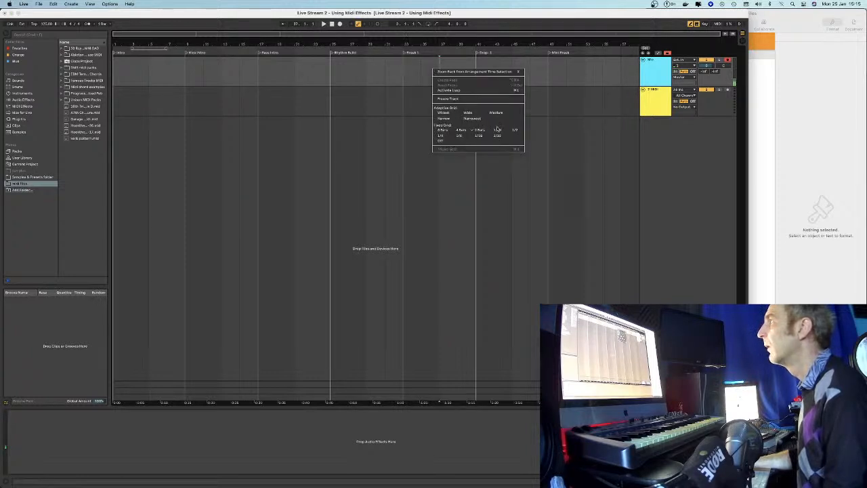
click(445, 134)
Try the Medium adaptive grid in the arrangement, and return to the fixed spacing of 1 bar
right_click(142, 68)
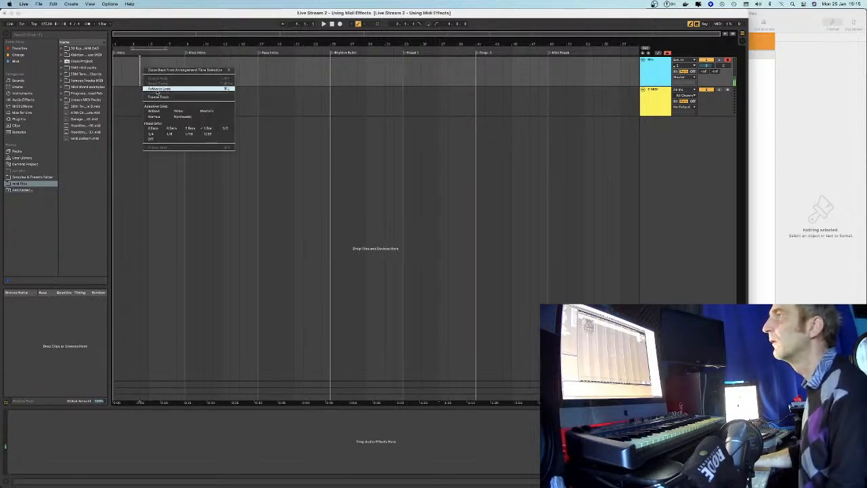
click(129, 71)
drag(115, 42, 127, 68)
right_click(132, 77)
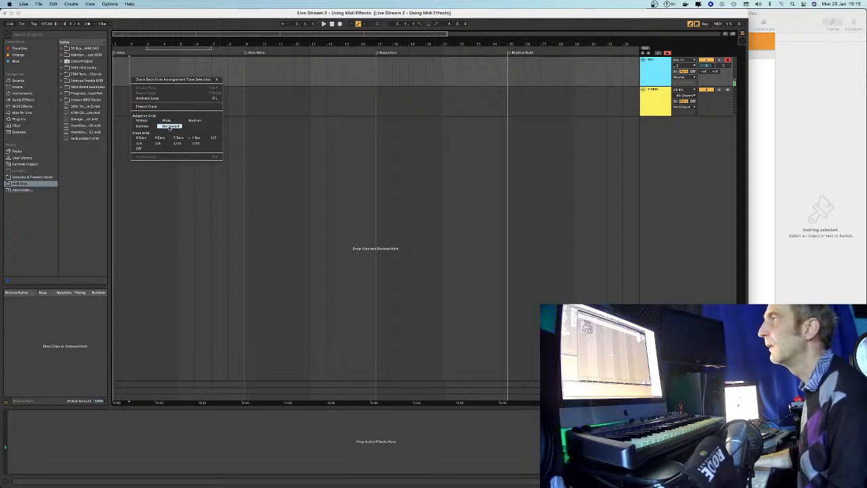
click(191, 120)
mouse_move(283, 44)
mouse_down()
mouse_move(283, 81)
mouse_move(283, 43)
mouse_up()
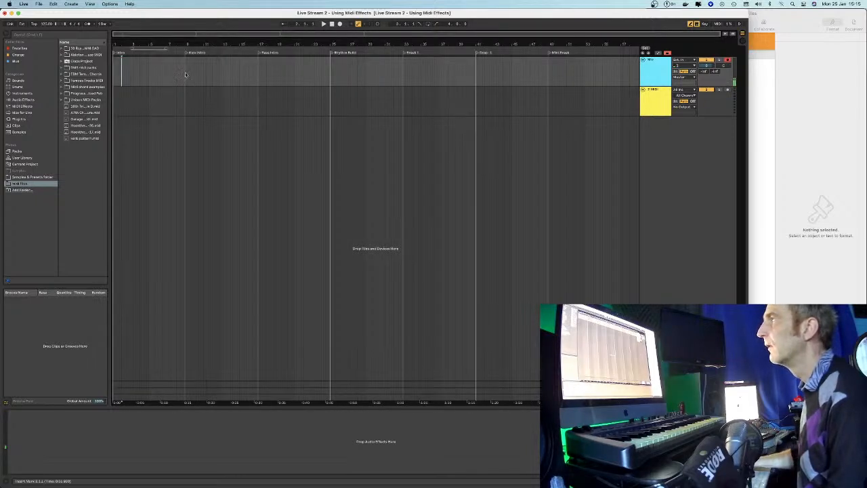
right_click(286, 71)
click(350, 136)
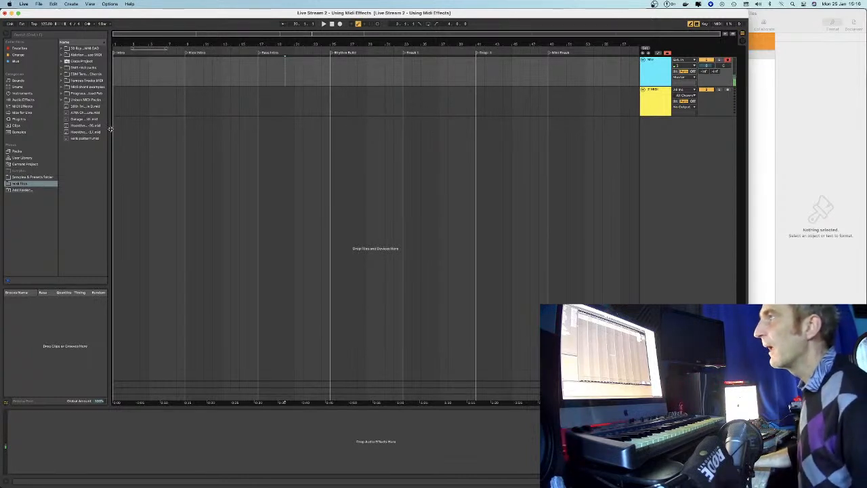
Widen the browser and expand the Unison MIDI Packs folder in the midi files location down to the key folders of Unison MIDI Chord Pack
drag(118, 129, 192, 130)
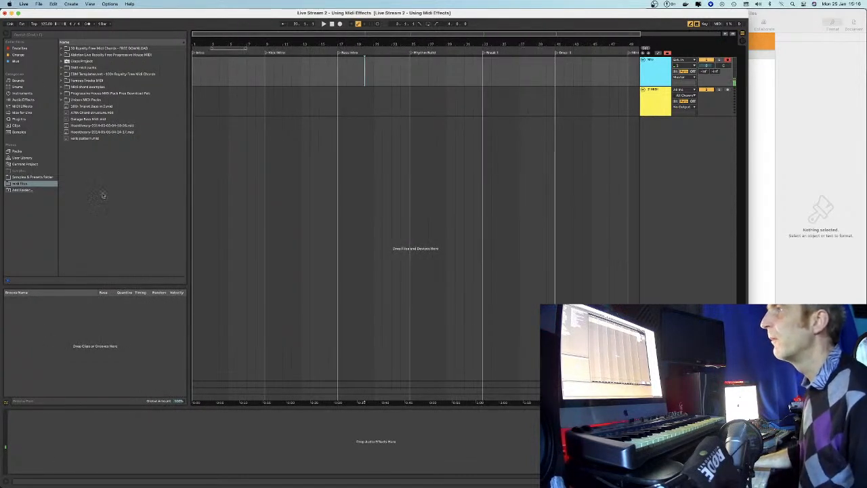
click(19, 183)
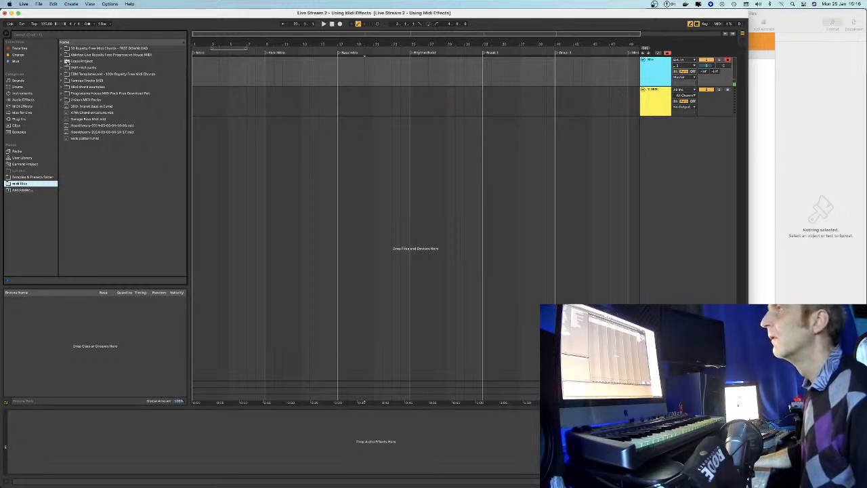
click(65, 99)
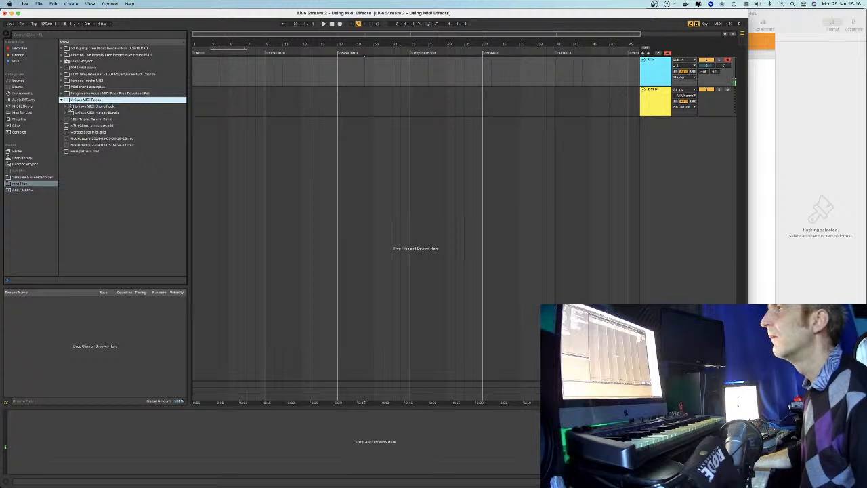
click(66, 107)
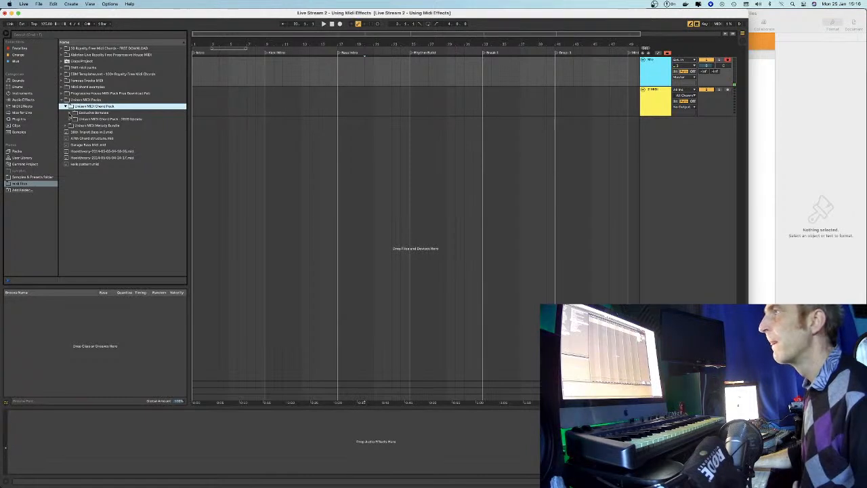
click(70, 120)
click(74, 126)
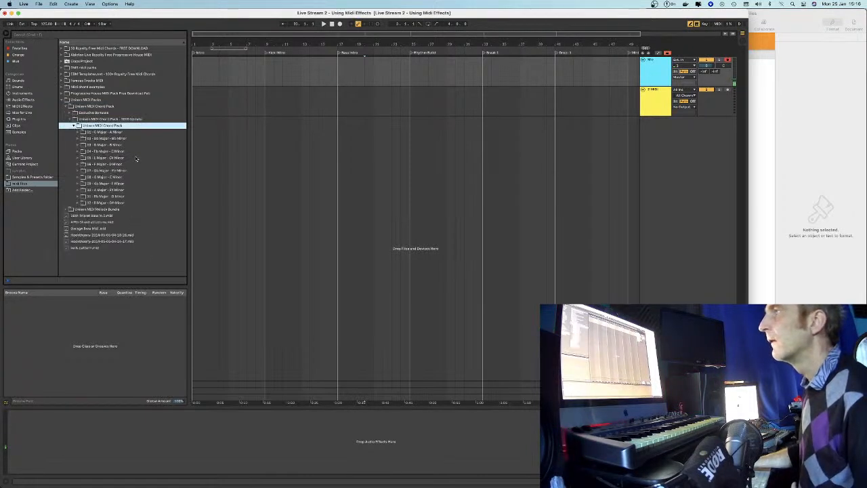
Expand the 11 - Bb Major - G Minor folder down to the G Minor triads
click(77, 196)
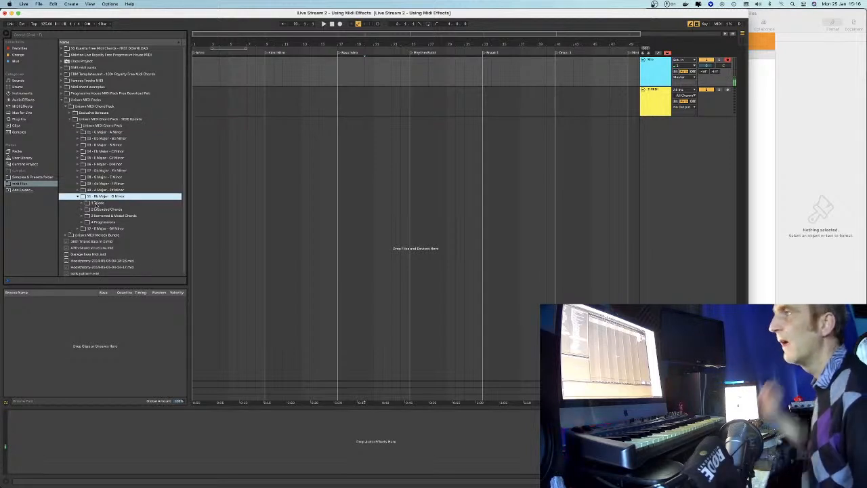
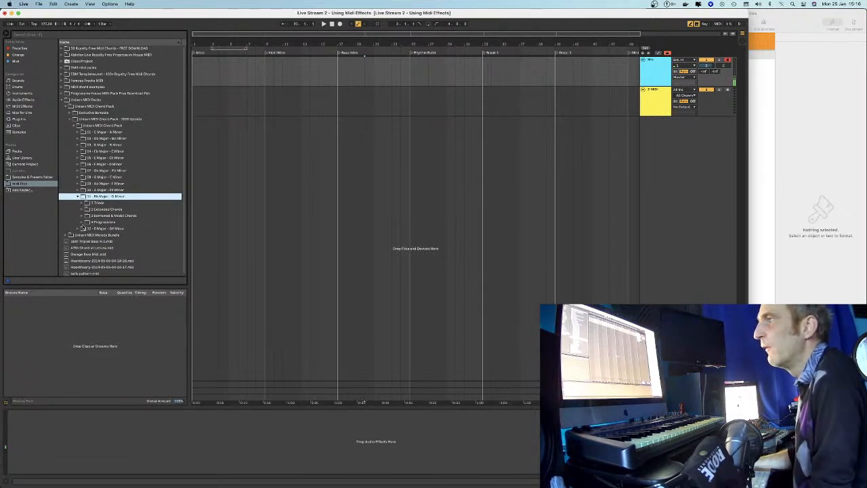
click(82, 203)
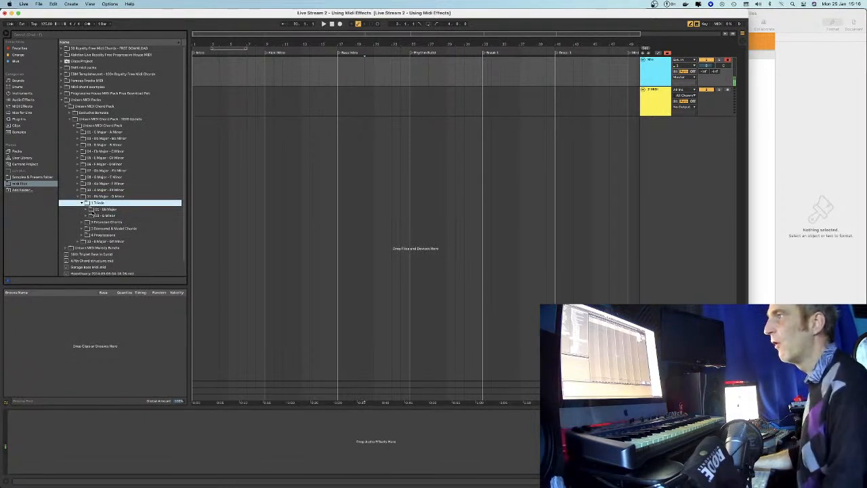
click(87, 215)
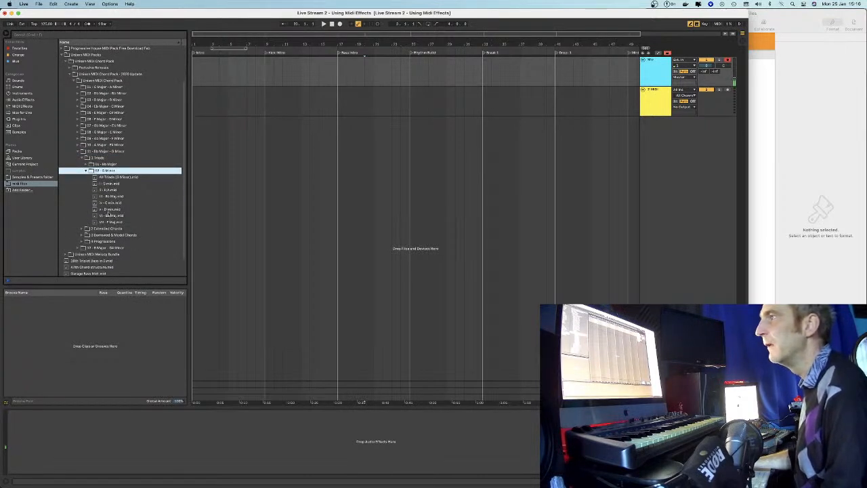
Place the i - Gmin.mid triad at bar 1 of the 2 MIDI track with its tempo and time signature data, and try to open the clip
mouse_move(101, 183)
mouse_down()
mouse_move(217, 110)
mouse_move(195, 104)
mouse_up()
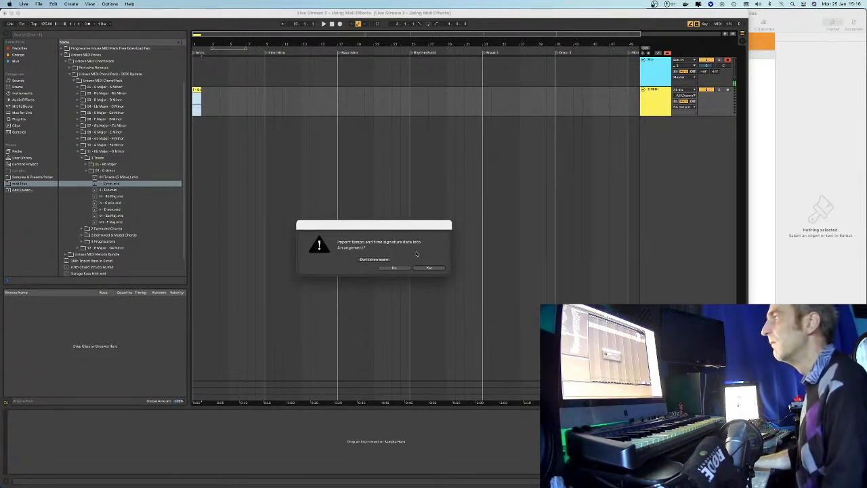
click(430, 269)
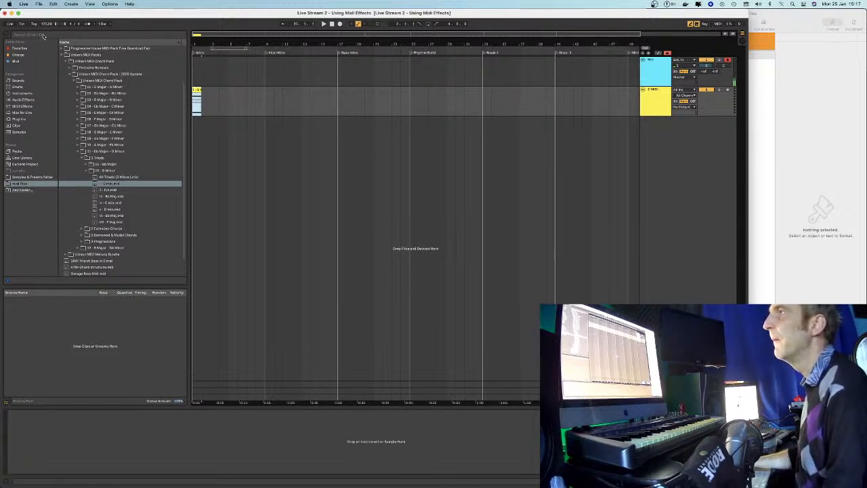
click(201, 91)
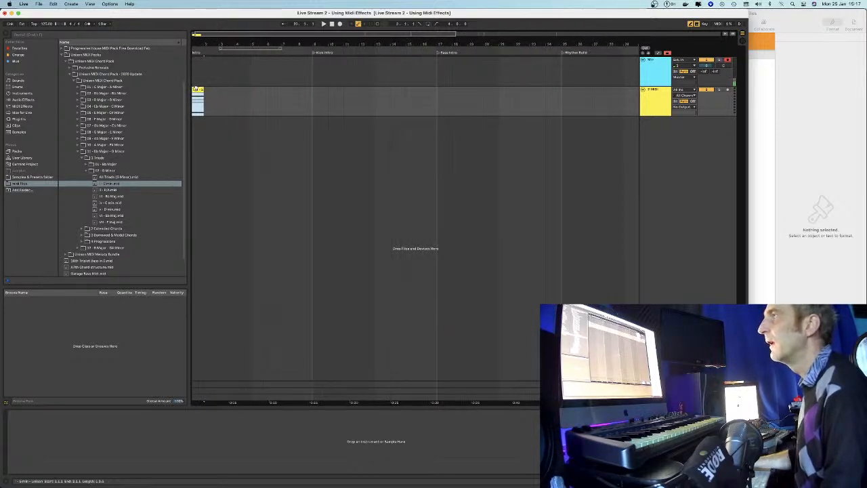
double_click(197, 90)
drag(85, 325, 88, 326)
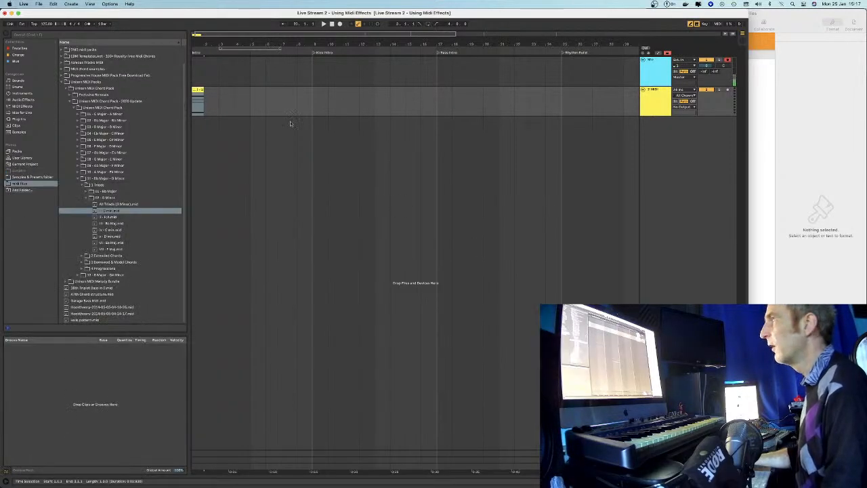
click(290, 123)
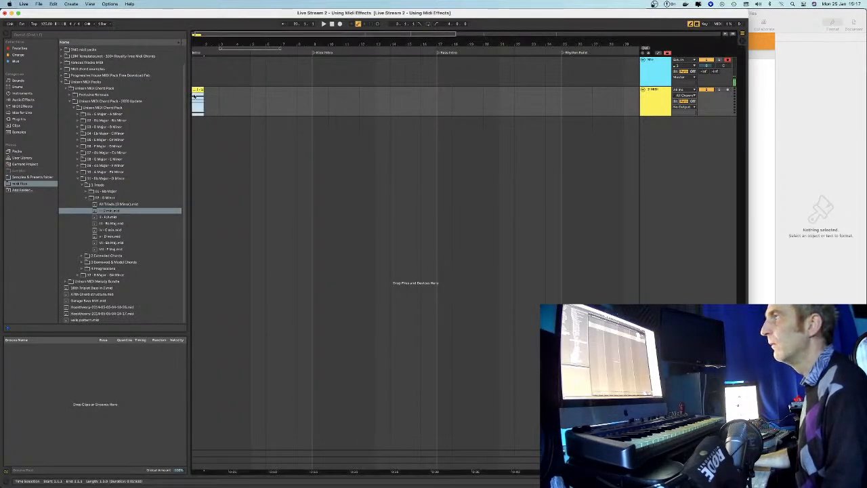
Try to add a second i - Gmin.mid clip right after the first one, without importing its tempo and time signature data
click(94, 216)
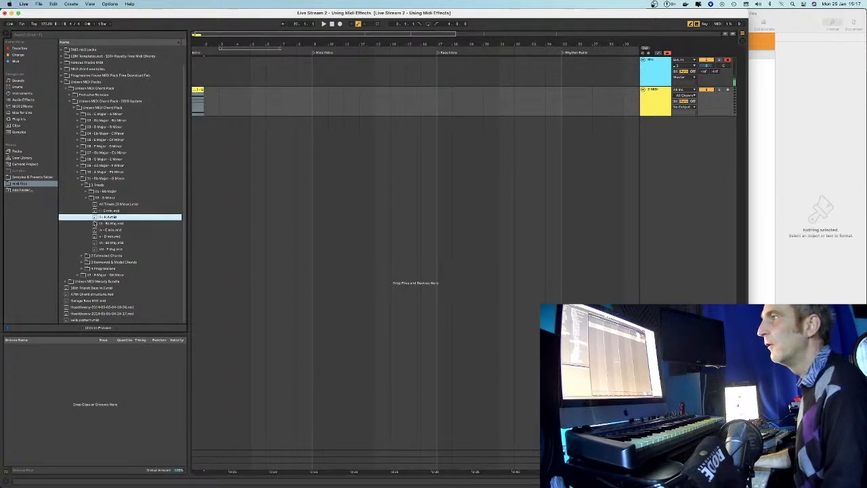
click(95, 250)
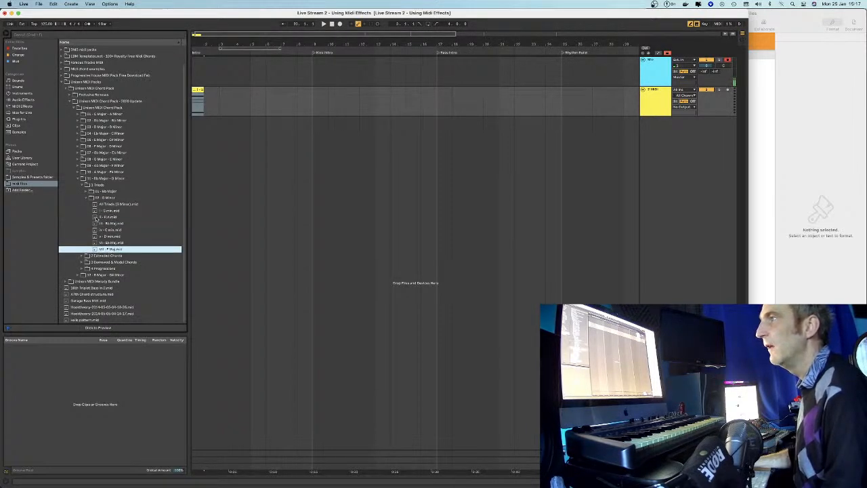
drag(95, 211, 209, 103)
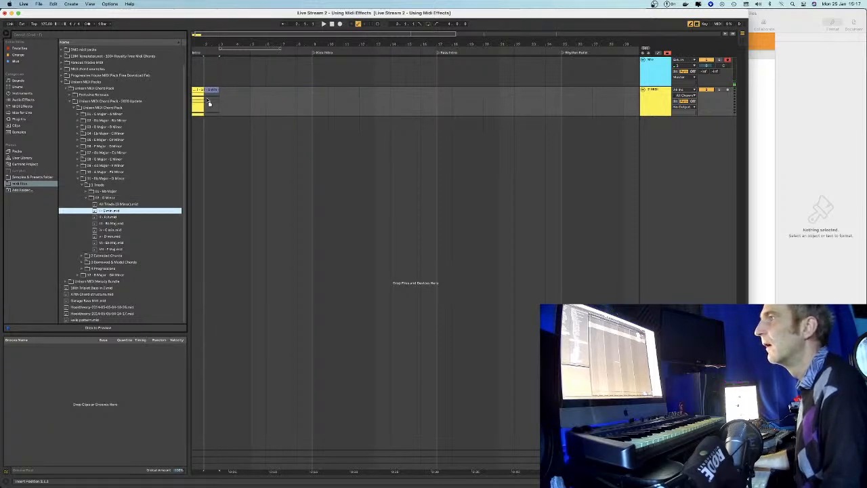
drag(209, 103, 209, 103)
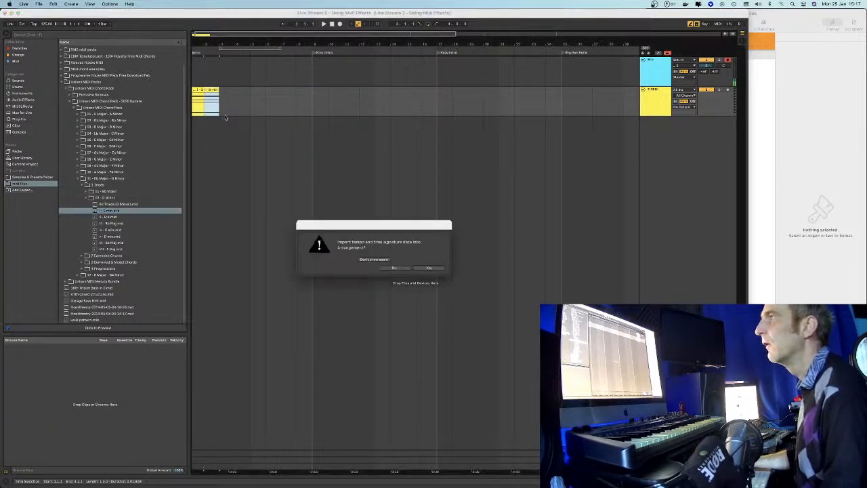
click(396, 268)
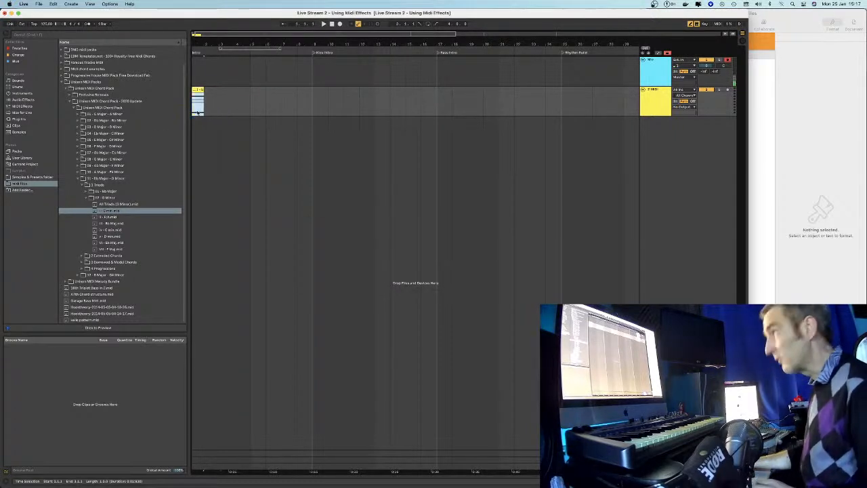
Import the All Triads (G Minor) file at bar 1 of a new MIDI track without its tempo data, and open the clip's notes
mouse_move(101, 204)
mouse_down()
mouse_move(169, 180)
mouse_move(202, 99)
mouse_move(190, 130)
mouse_move(219, 126)
mouse_up()
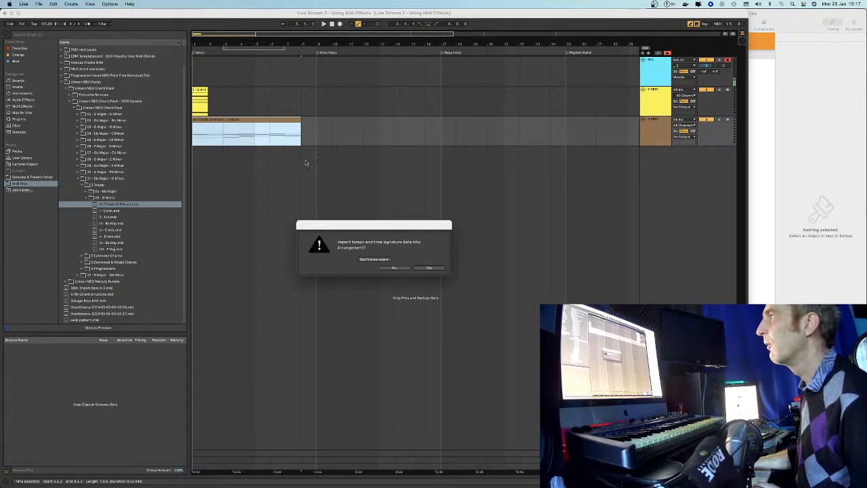
click(390, 267)
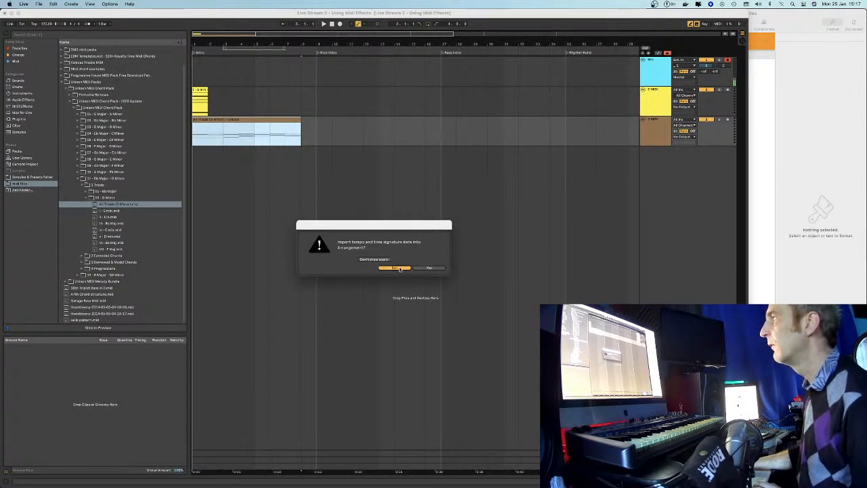
double_click(212, 119)
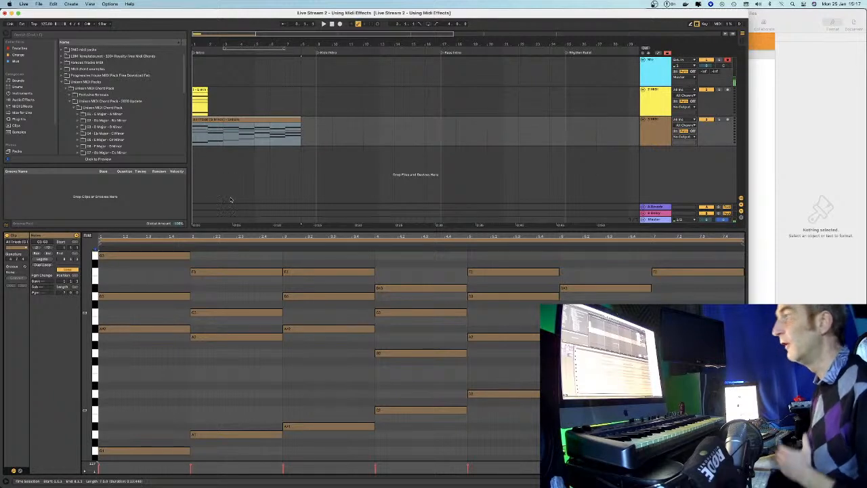
Undo the import of the All Triads (G Minor) clip and its MIDI track
click(208, 138)
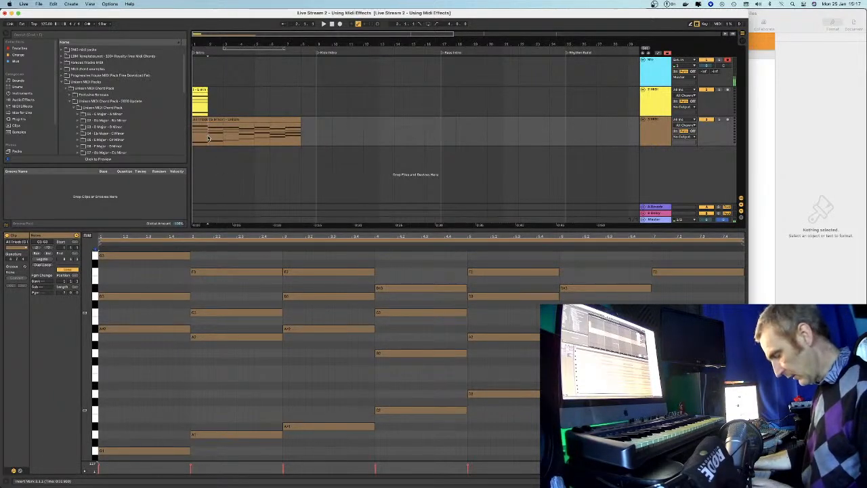
right_click(208, 139)
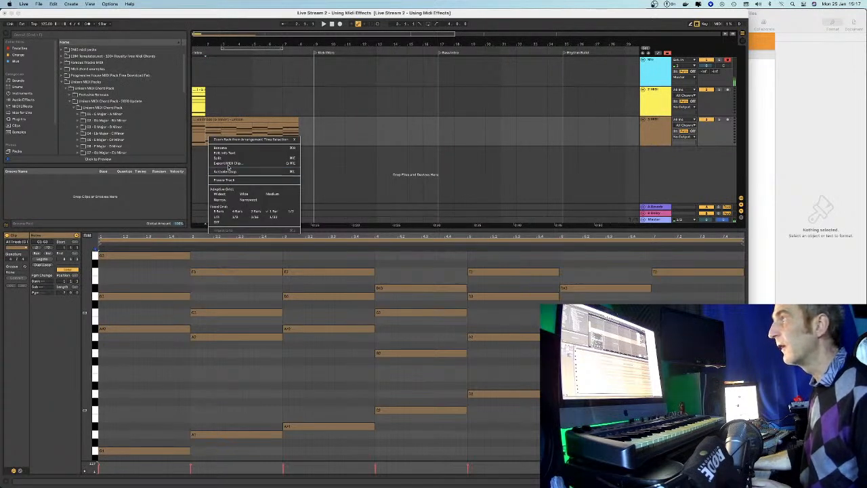
click(271, 160)
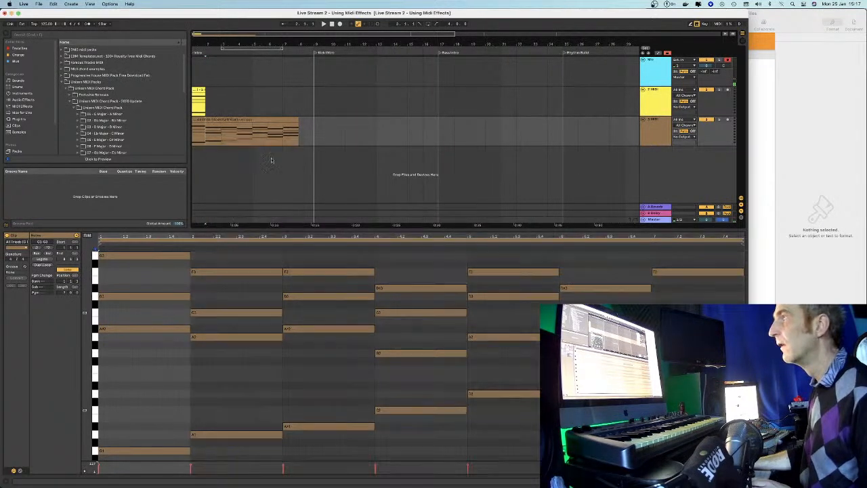
click(228, 120)
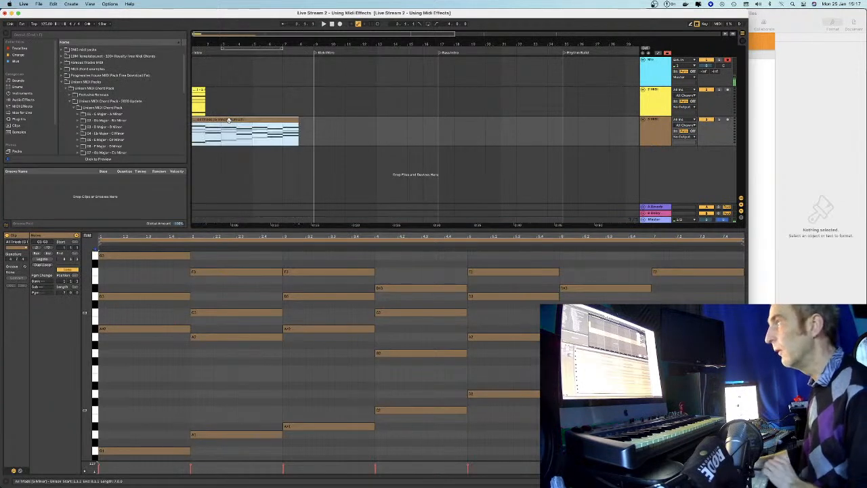
key(super+z)
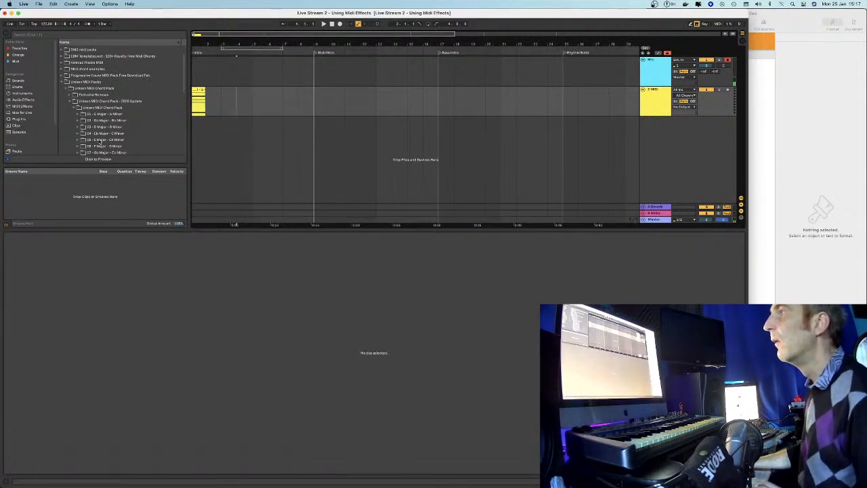
Expand the 01 - C Major - A Minor folder down to the A Minor triads
click(99, 134)
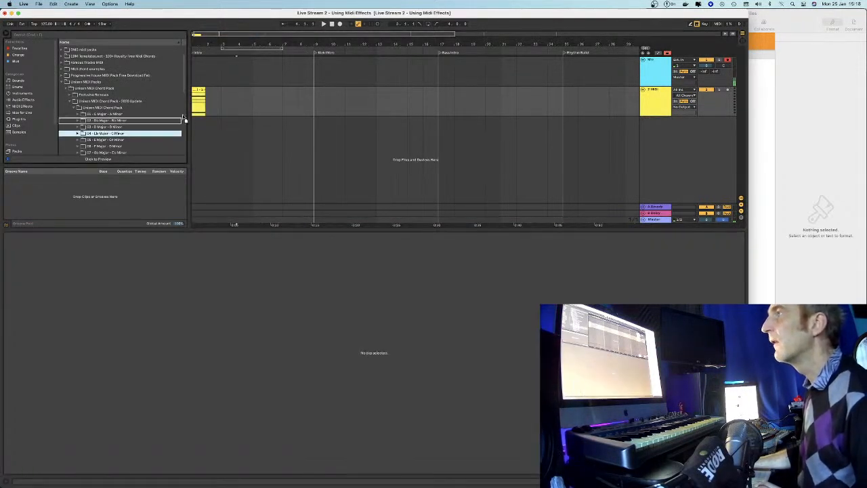
click(79, 114)
scroll(80, 115, down, 3)
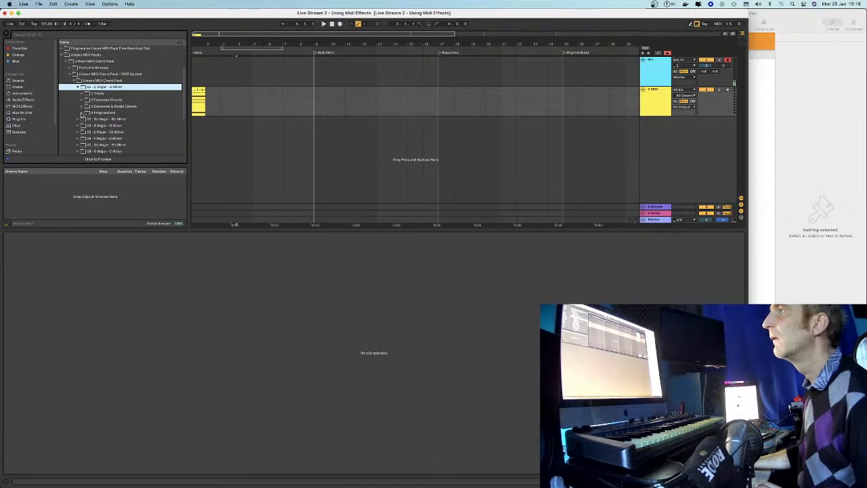
click(82, 94)
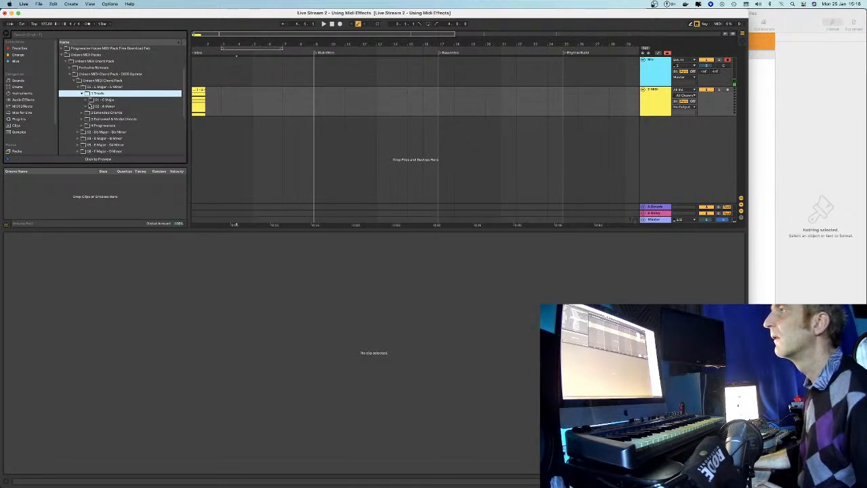
click(90, 106)
click(87, 106)
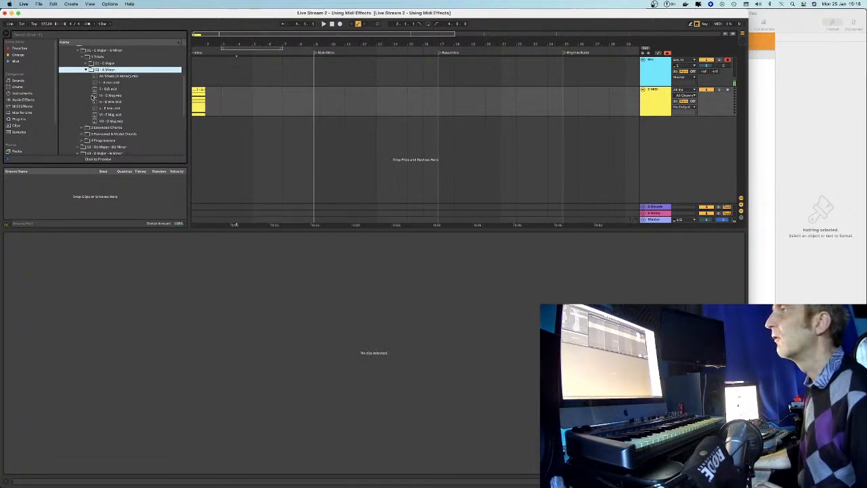
Place the III - C Maj, v - E min and VI - F Maj triads at bars 2 to 4 of the 2 MIDI track without their tempo data
mouse_move(94, 96)
mouse_down()
mouse_move(268, 107)
mouse_move(213, 108)
mouse_move(222, 114)
mouse_up()
click(393, 268)
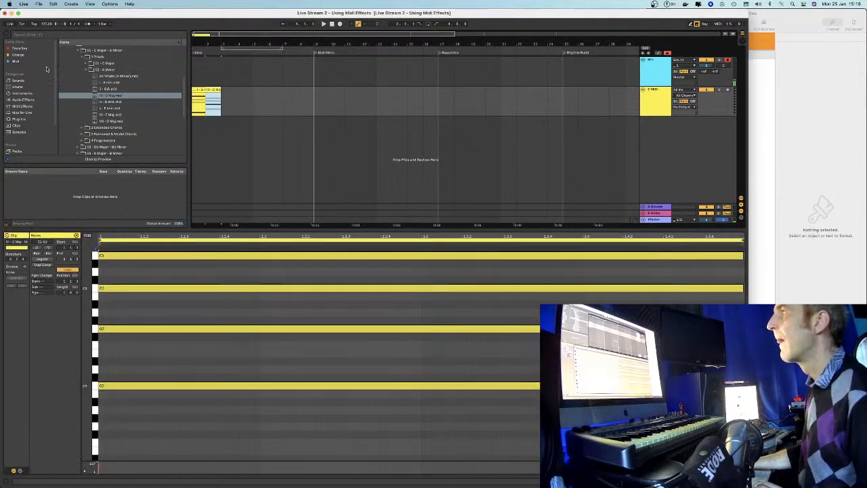
drag(102, 107, 202, 119)
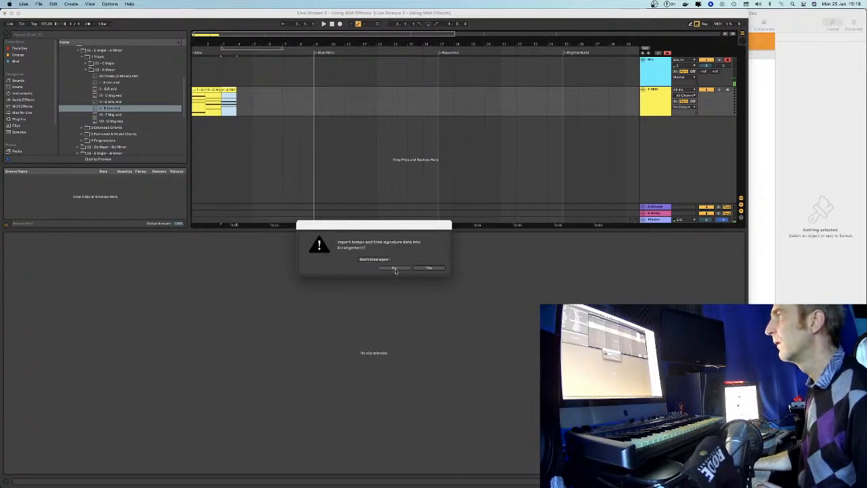
click(396, 271)
mouse_move(102, 114)
mouse_down()
mouse_move(256, 102)
mouse_move(247, 106)
mouse_up()
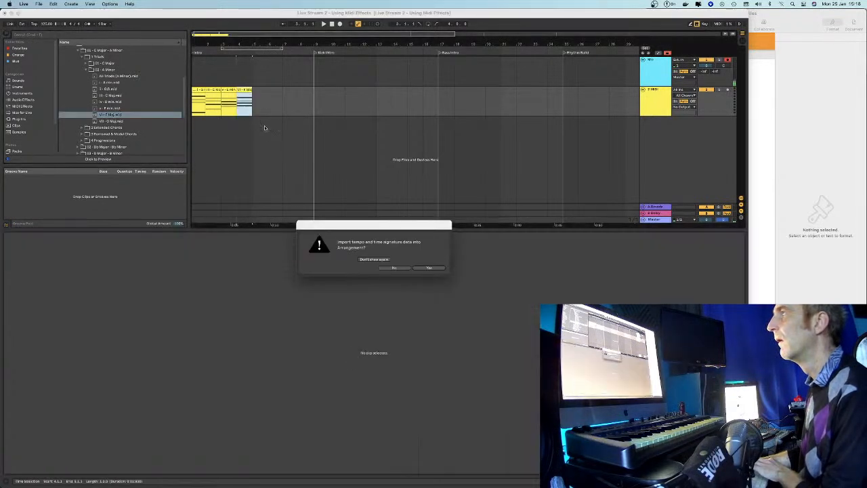
click(401, 270)
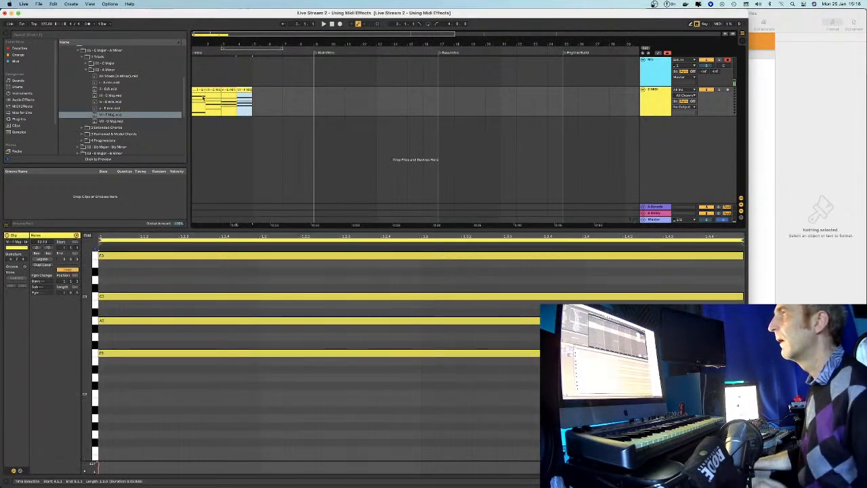
Rearrange the chord clips so VI - F Maj follows the G minor clip, ahead of III - C Maj and v - E min
click(272, 100)
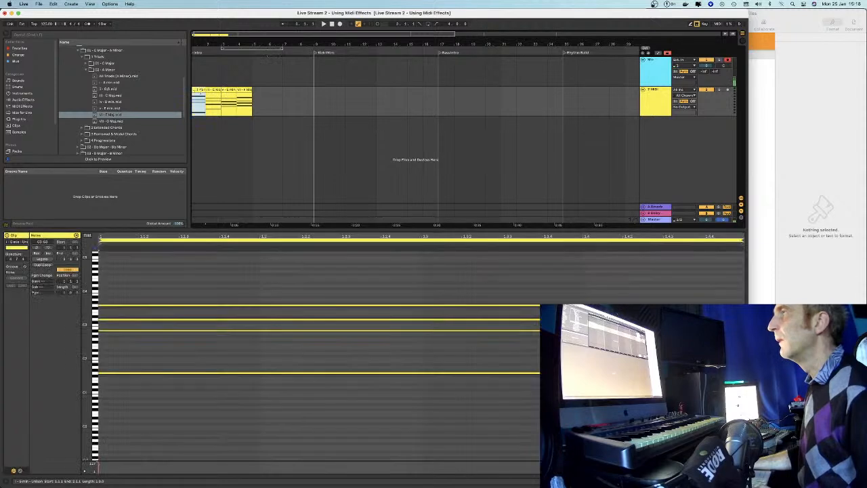
click(226, 90)
click(244, 91)
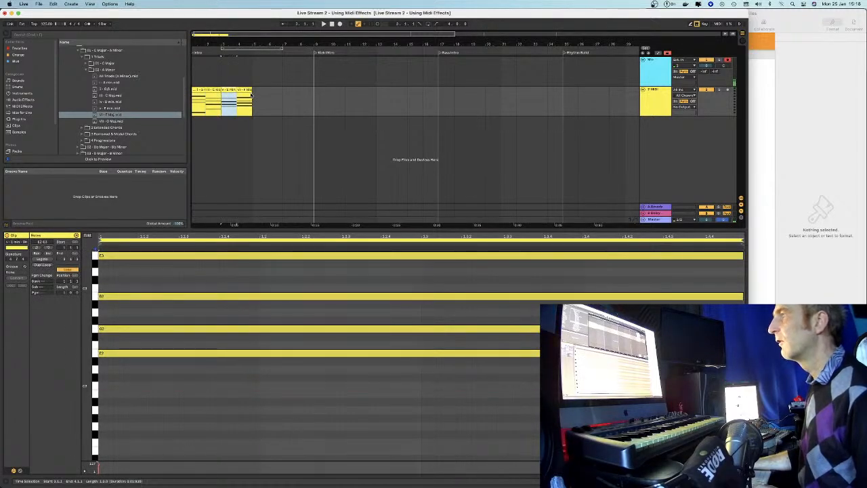
click(273, 97)
click(255, 102)
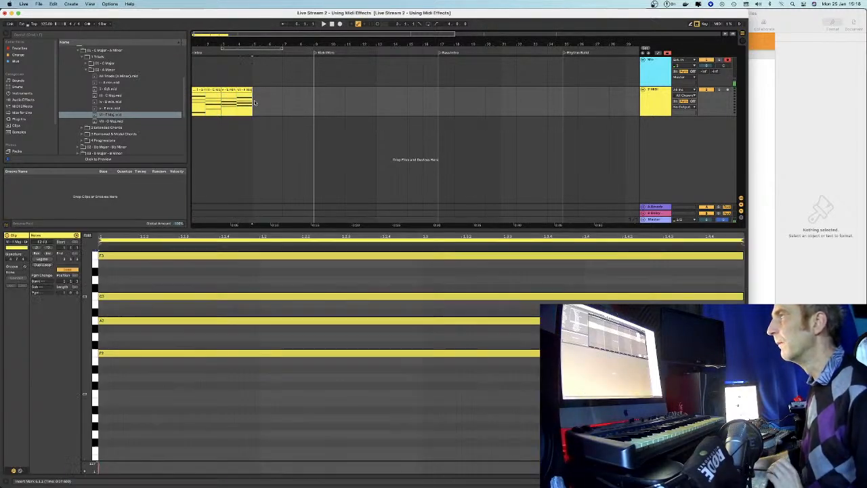
drag(255, 102, 223, 95)
click(287, 96)
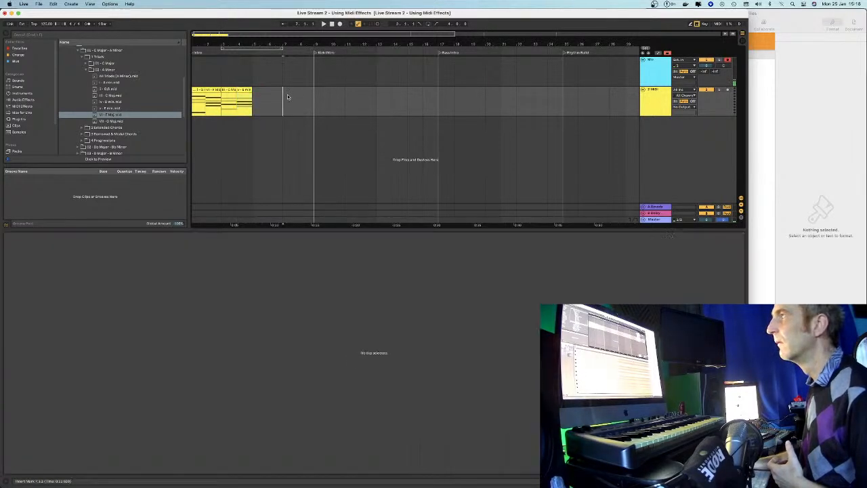
Consolidate the four chord clips into one clip and enlarge the note editor
click(200, 90)
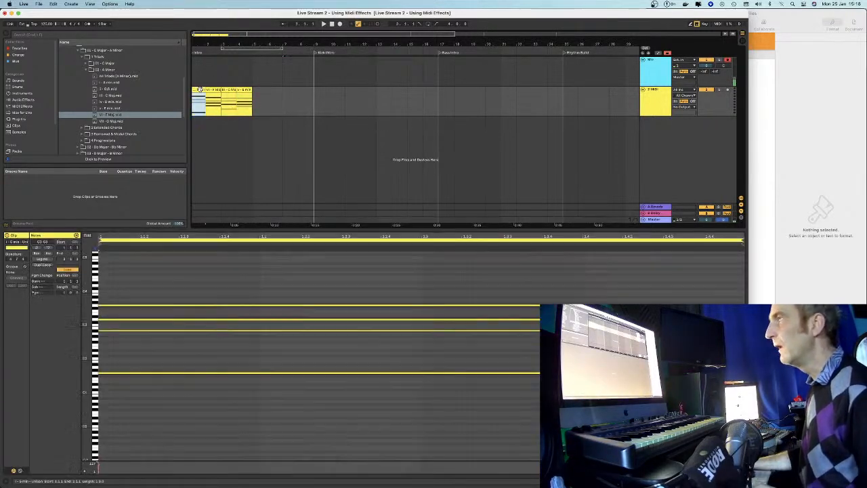
click(240, 90)
right_click(244, 90)
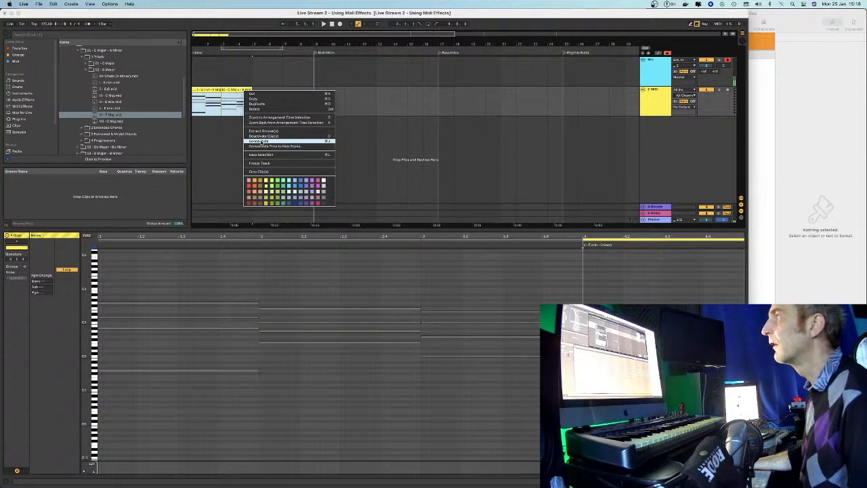
click(260, 141)
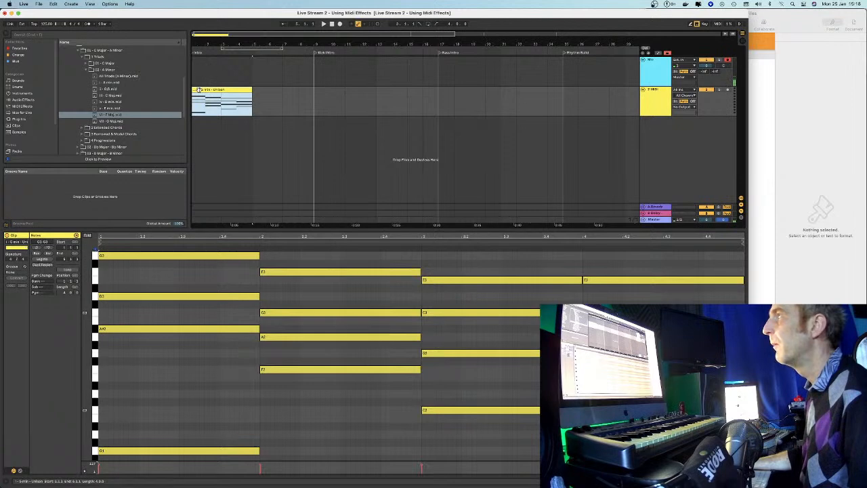
drag(298, 228, 307, 163)
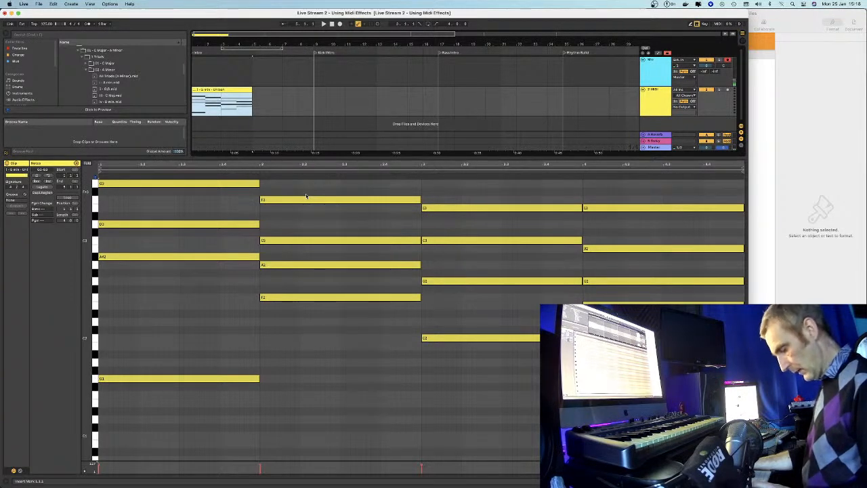
Undo the consolidation and reorder the chord clips as VI - F Maj, III - C Maj, i - G min, v - E min
key(super+z)
click(246, 99)
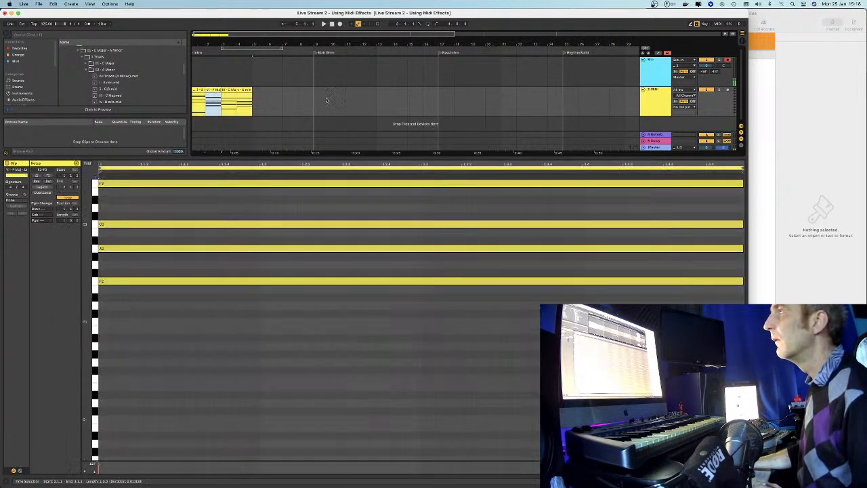
click(245, 99)
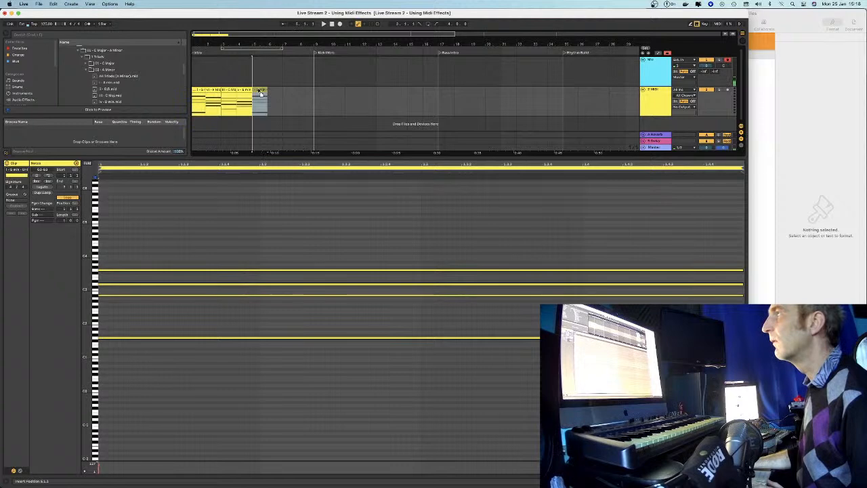
mouse_move(213, 90)
mouse_down()
mouse_move(198, 91)
mouse_move(230, 91)
mouse_up()
click(295, 95)
Consolidate the reordered chord clips on the 2 MIDI track into a single clip
click(197, 90)
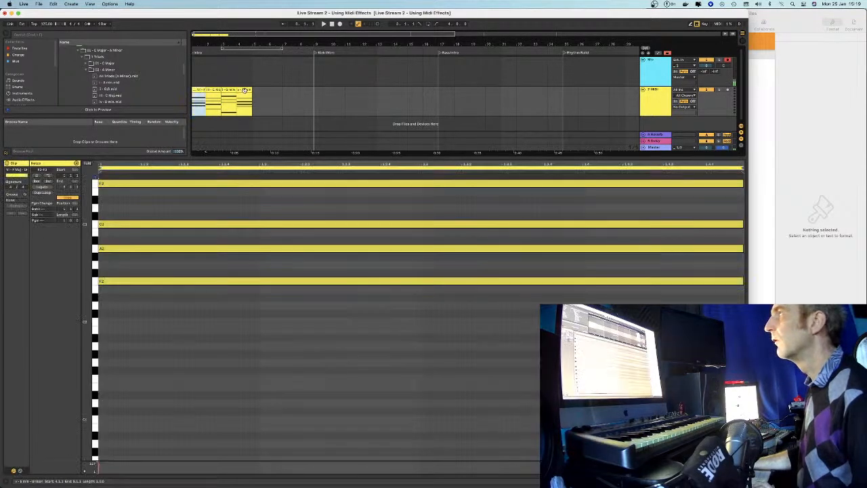
shift+click(244, 91)
right_click(245, 91)
click(264, 142)
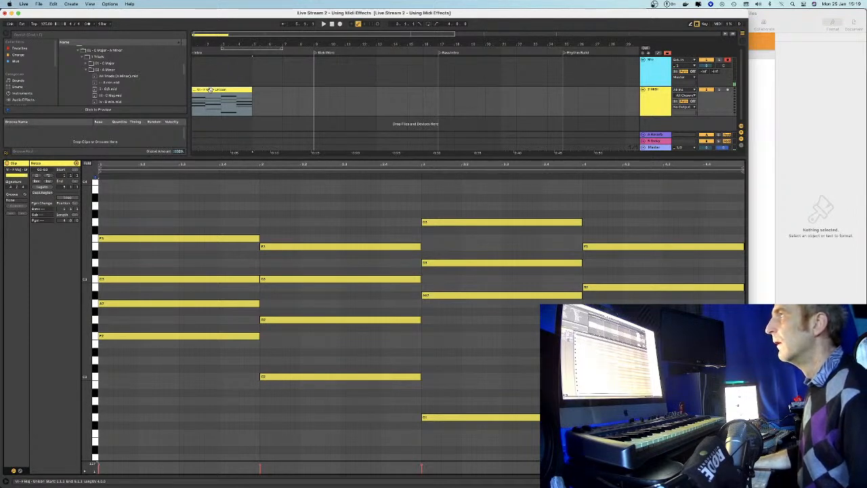
Delete the consolidated chord clip from the 2 MIDI track and hide the clip view
click(581, 106)
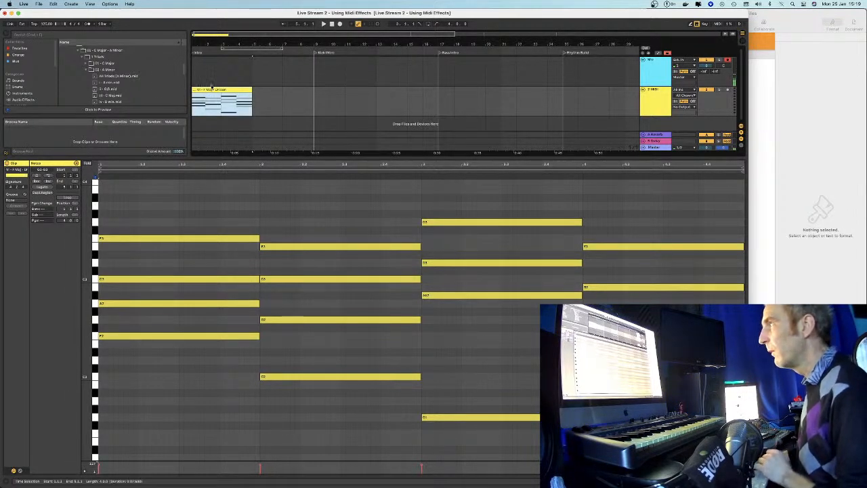
key(Delete)
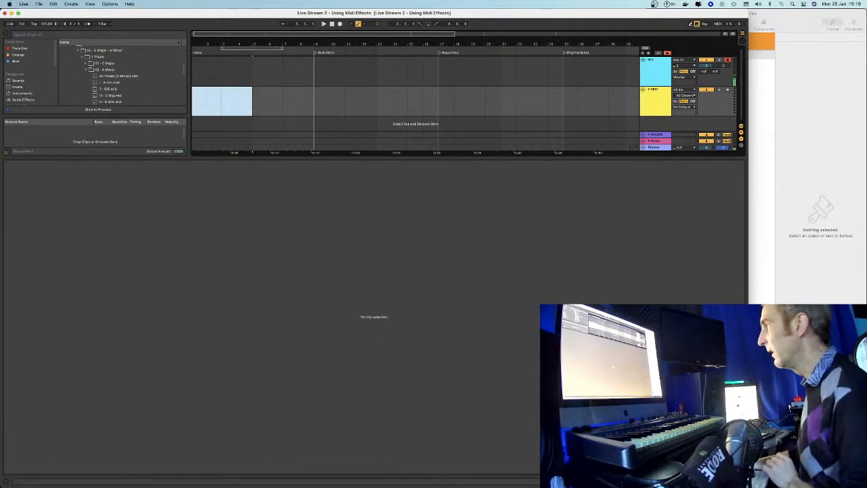
key(super+alt+l)
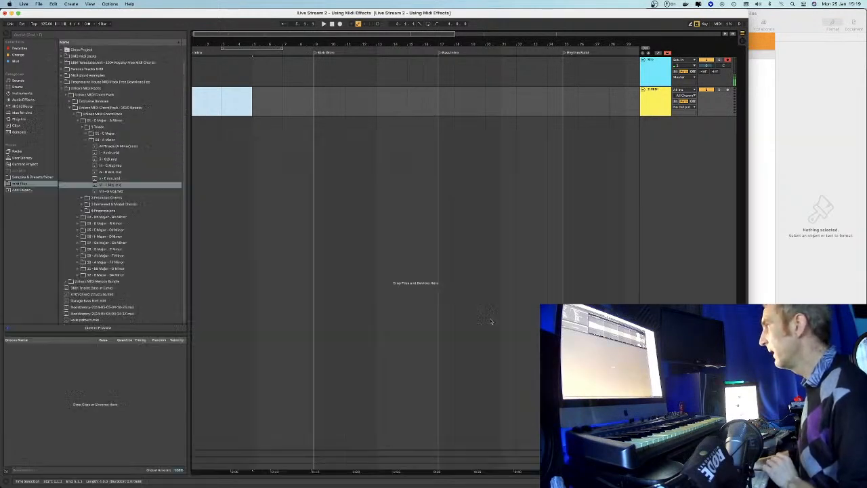
Collapse the A Minor triads and expand 4 Progressions down to the Minor Progressions folder of the diatonic triads
click(85, 140)
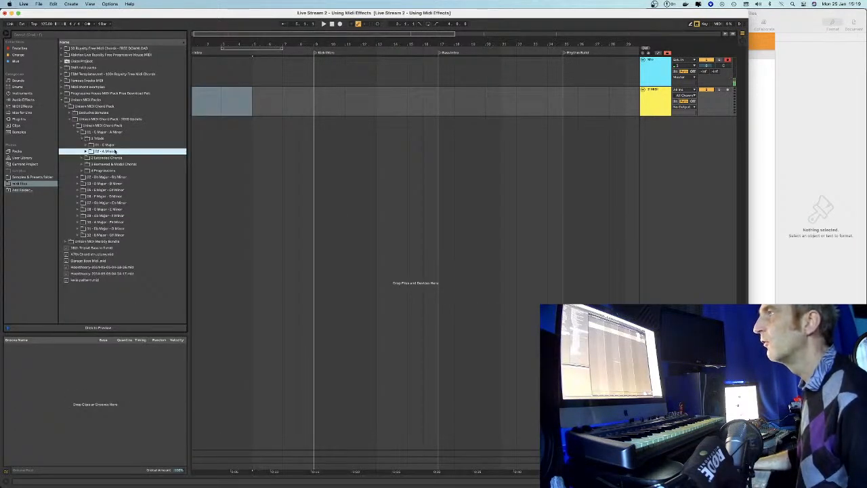
click(82, 170)
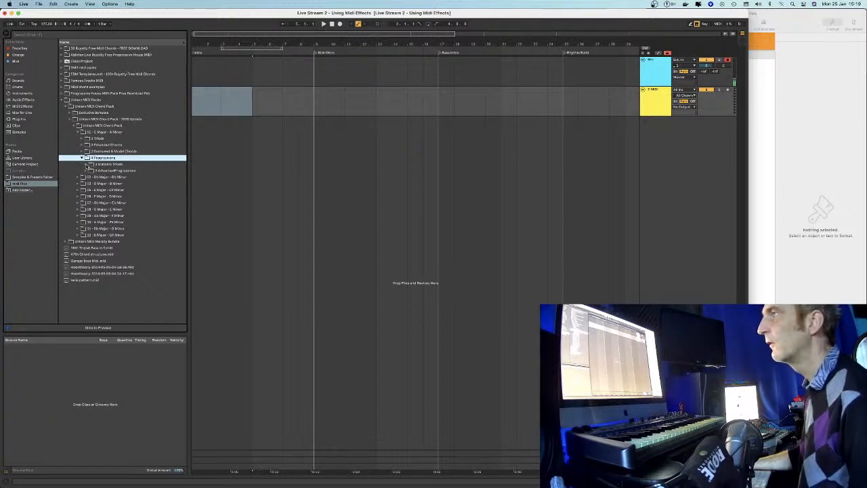
click(87, 164)
click(93, 177)
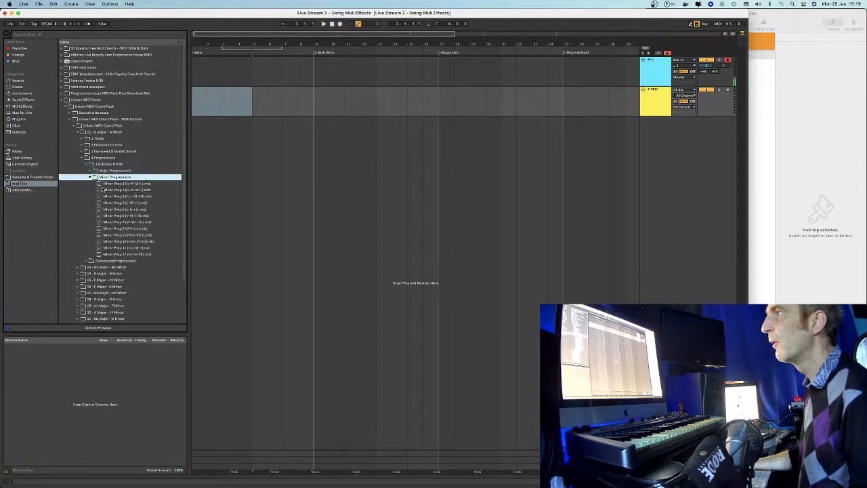
Place the Minor Prog 1 file at bar 1 of the 2 MIDI track without importing its tempo and time signature data
click(101, 183)
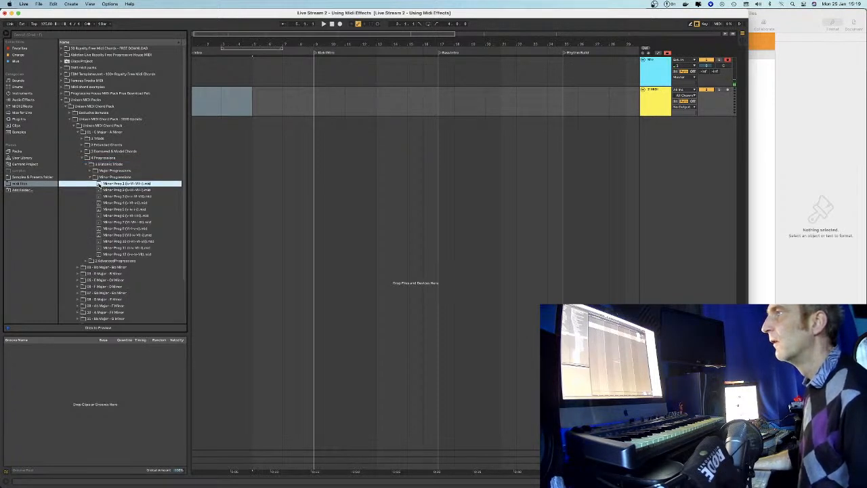
drag(190, 140, 196, 107)
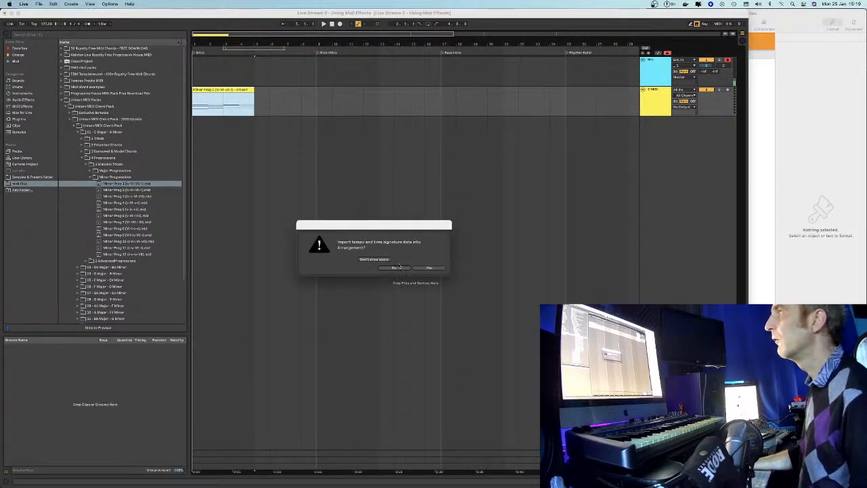
click(395, 268)
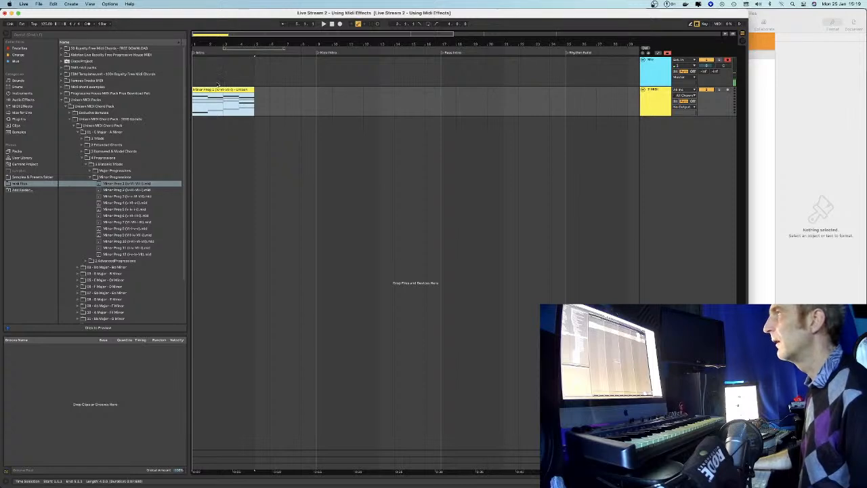
drag(197, 45, 251, 83)
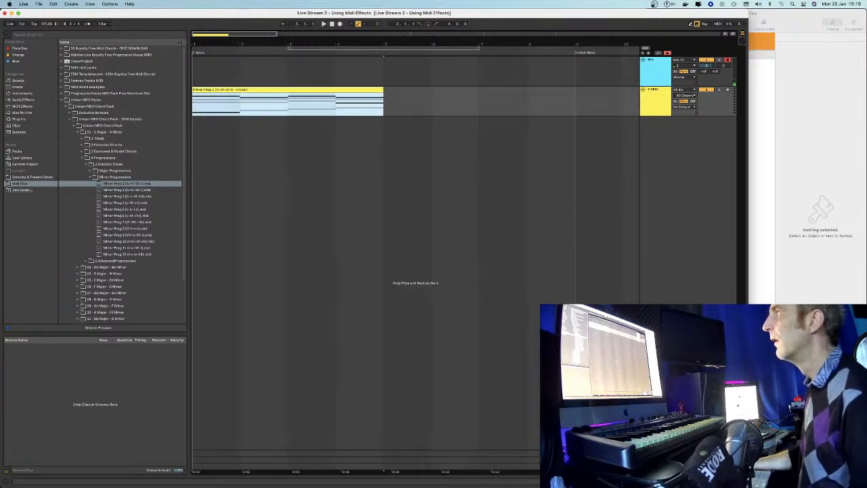
Examine the chord notes inside the Minor Prog 1 clip on the 2 MIDI track
double_click(257, 89)
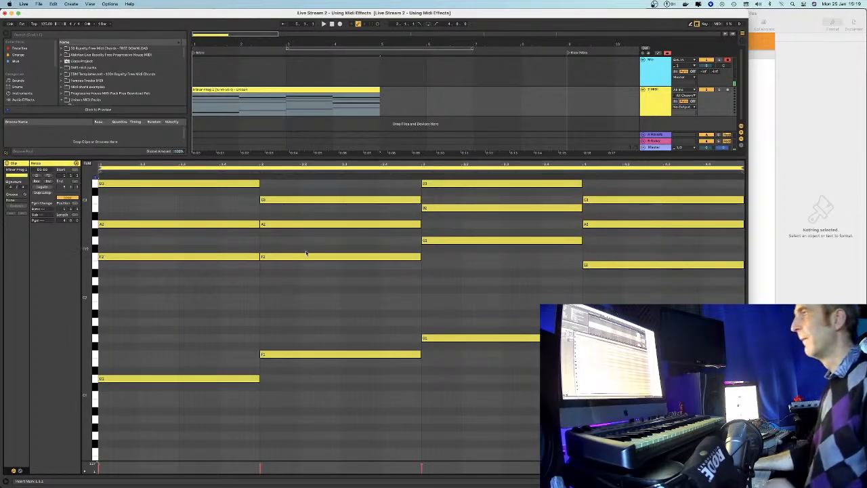
scroll(309, 260, up, 10)
scroll(310, 260, down, 10)
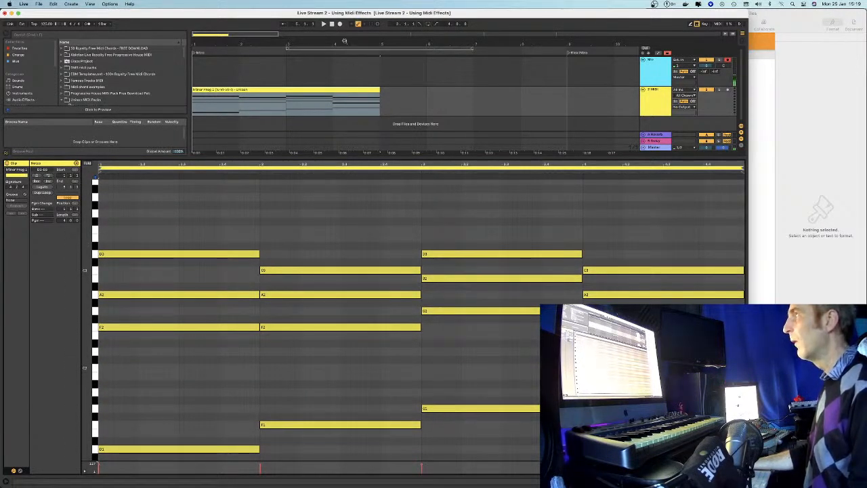
drag(343, 38, 343, 27)
drag(243, 57, 220, 49)
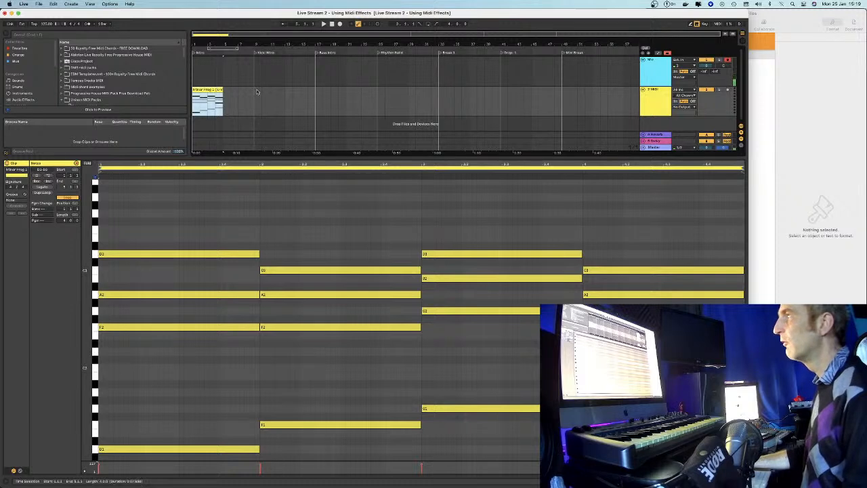
key(super+alt+l)
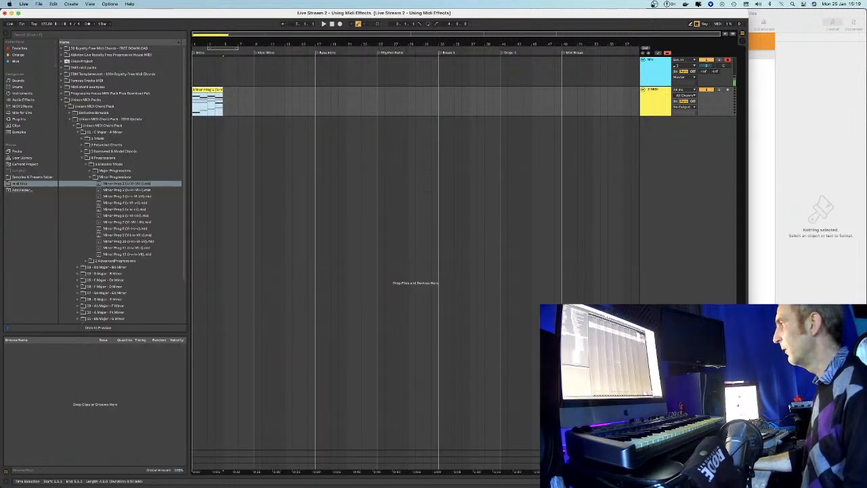
Move the Minor Prog 1 clip to the Rhythm Build locator, duplicate it once, and extend the arrangement loop over both clips
drag(207, 90, 392, 102)
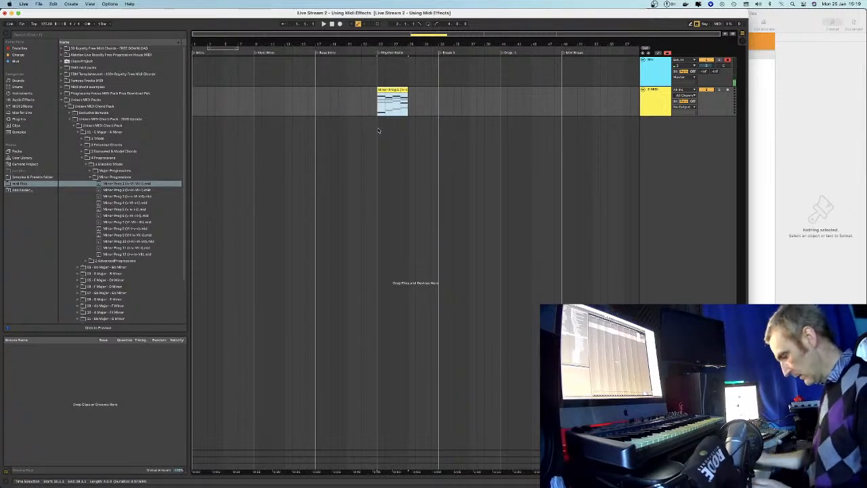
key(super+l)
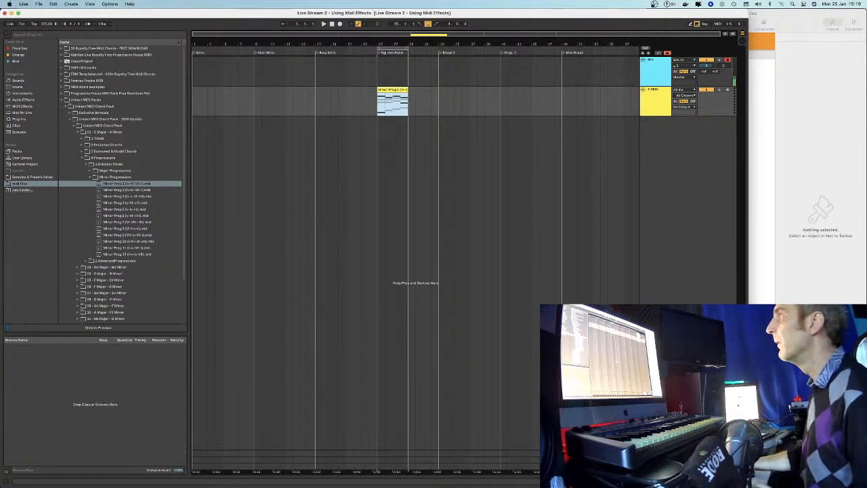
key(super+d)
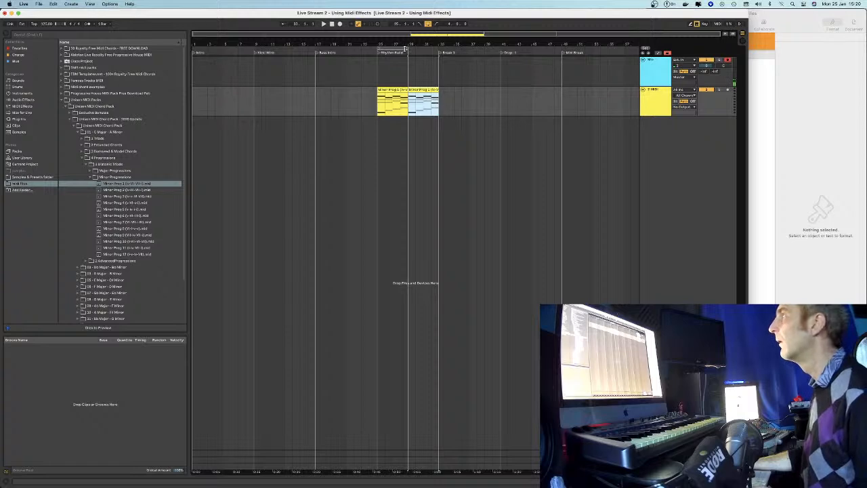
key(super+a)
mouse_move(428, 45)
mouse_down()
mouse_move(423, 98)
mouse_move(428, 44)
mouse_up()
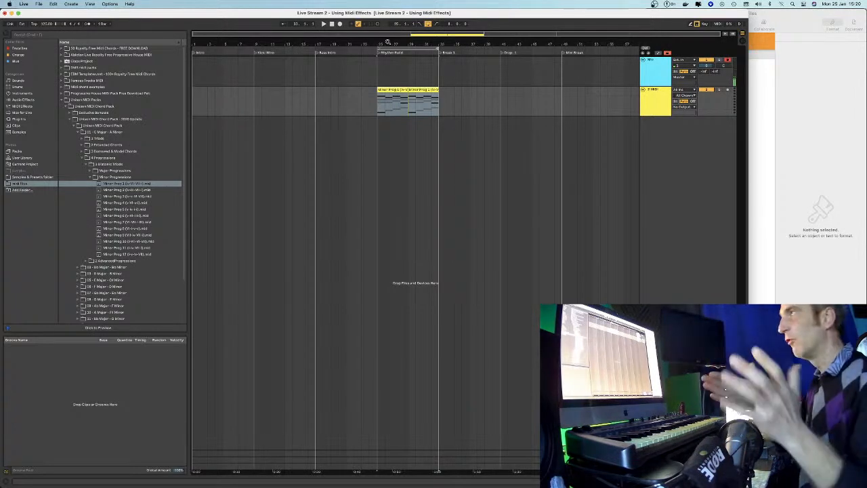
Load the Sylenth1 VST instrument onto the 2 MIDI track holding the chord clips
click(403, 91)
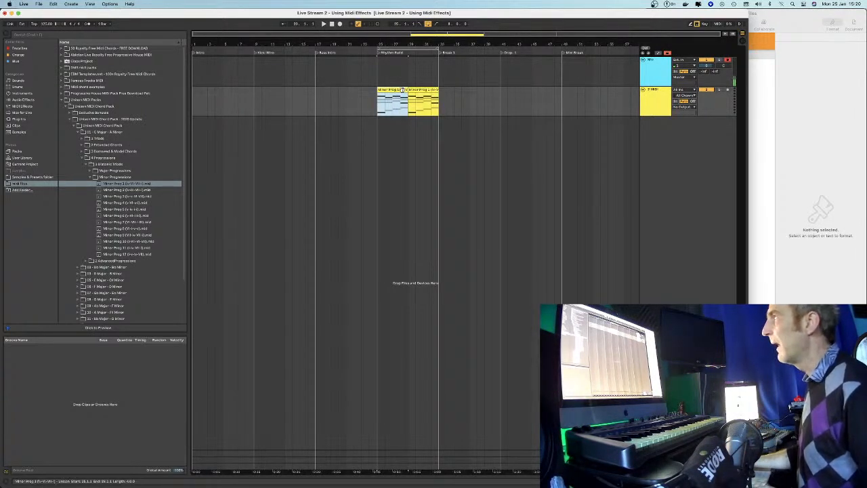
drag(401, 90, 435, 98)
click(427, 132)
key(shift+Tab)
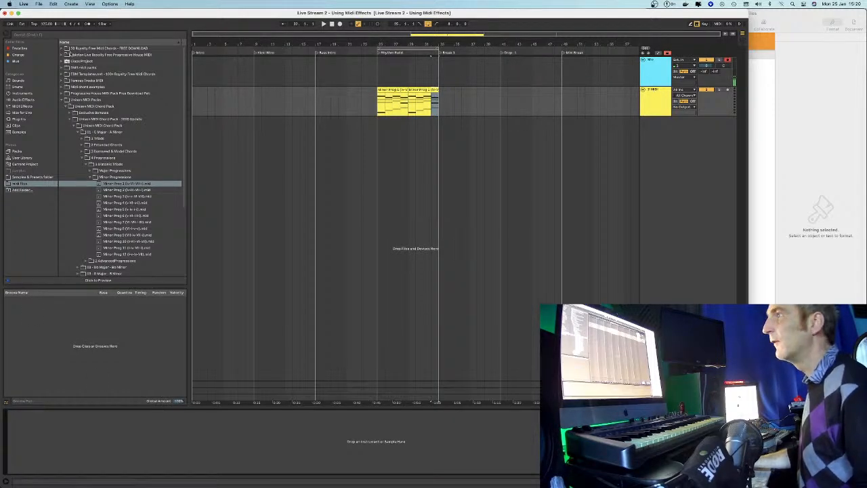
click(17, 119)
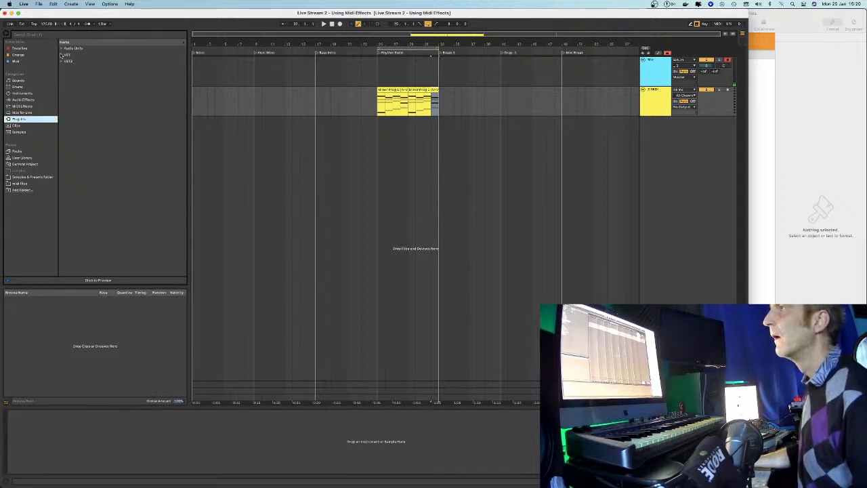
click(61, 55)
click(71, 87)
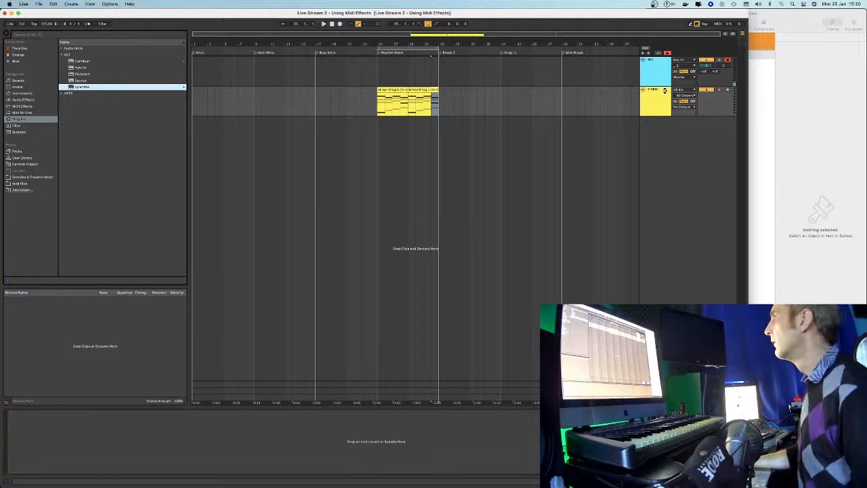
key(Return)
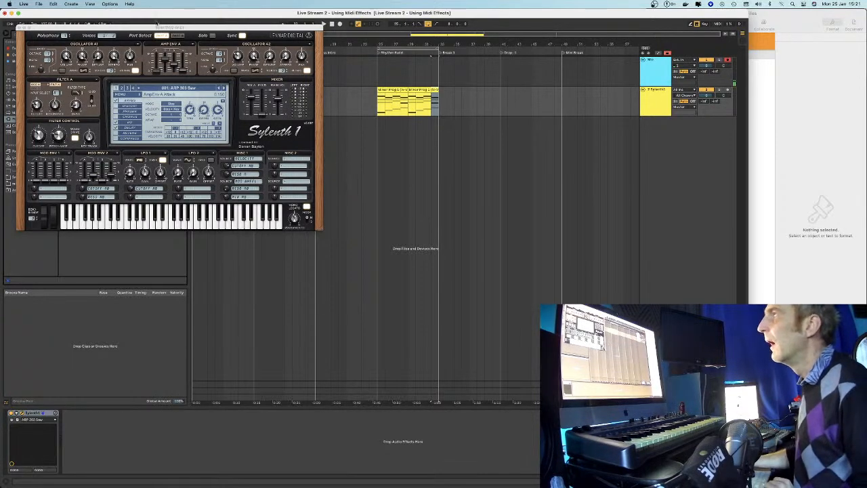
Load the leads and chords bank into Sylenth1 from the custom 2020 Packs, under Sylenth Patches Dec 2020
drag(155, 29, 498, 164)
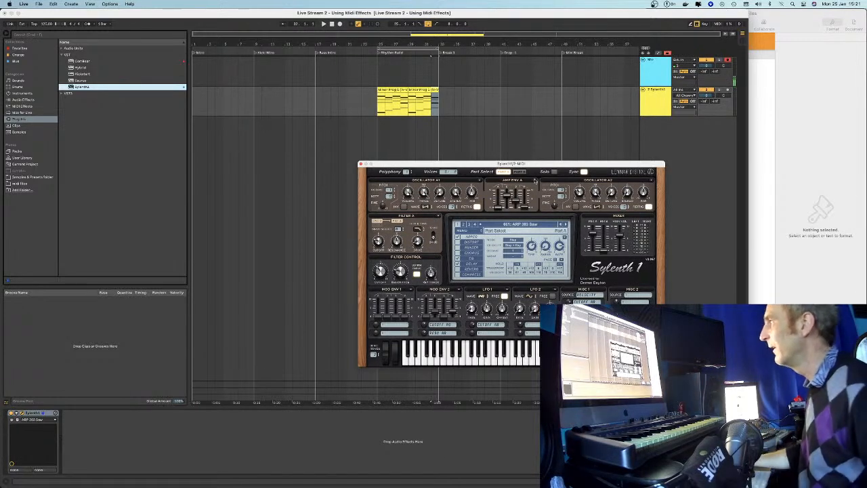
drag(520, 164, 399, 124)
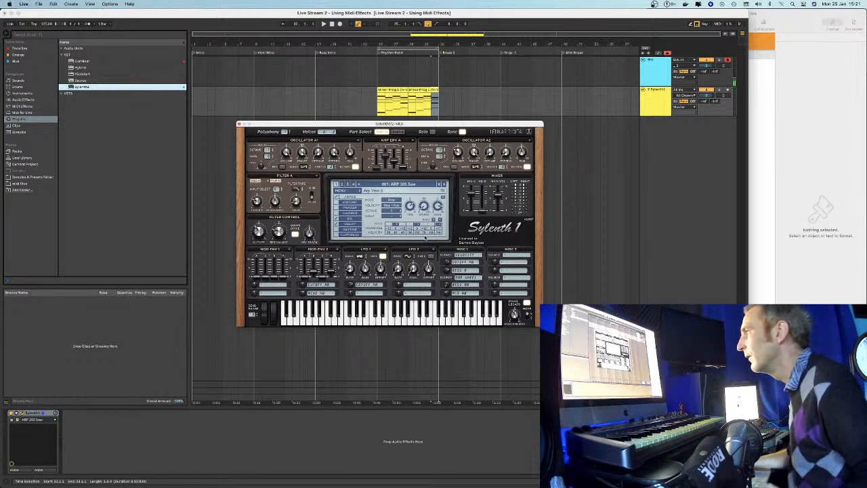
drag(379, 124, 418, 165)
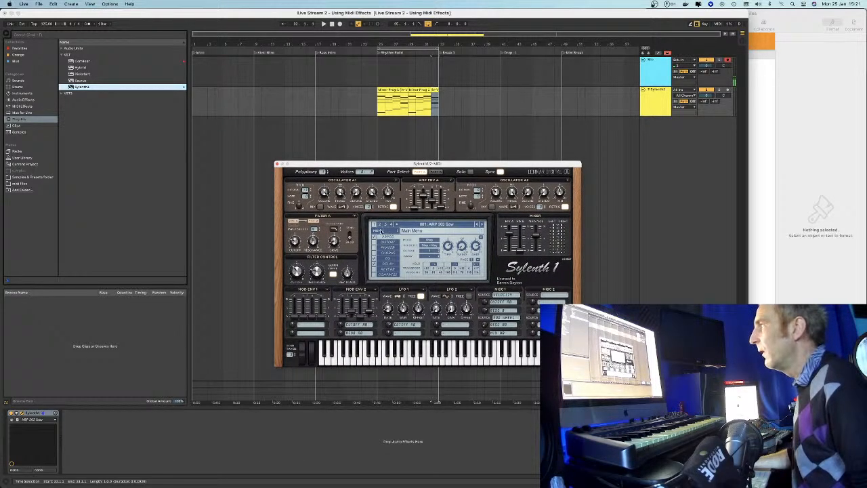
click(380, 231)
mouse_move(386, 242)
mouse_move(484, 250)
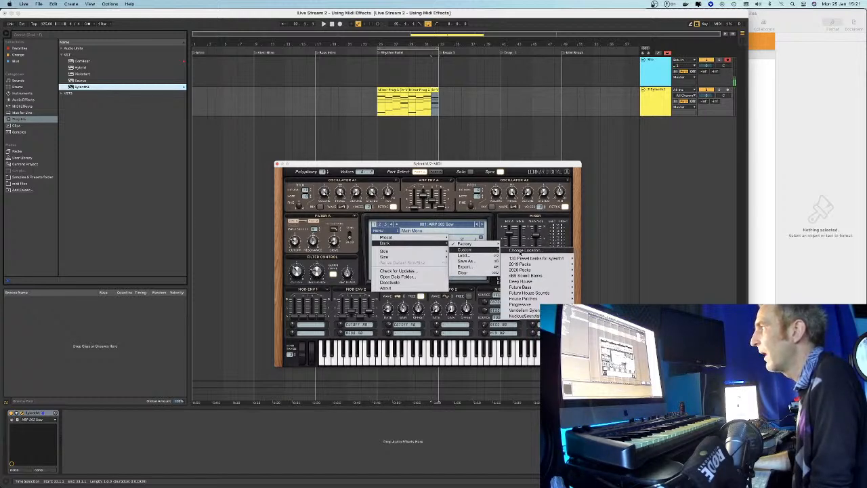
mouse_move(520, 258)
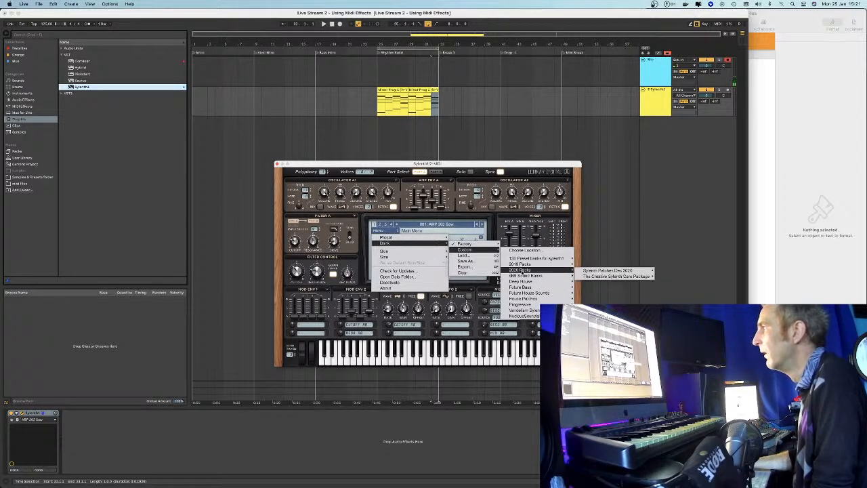
mouse_move(616, 270)
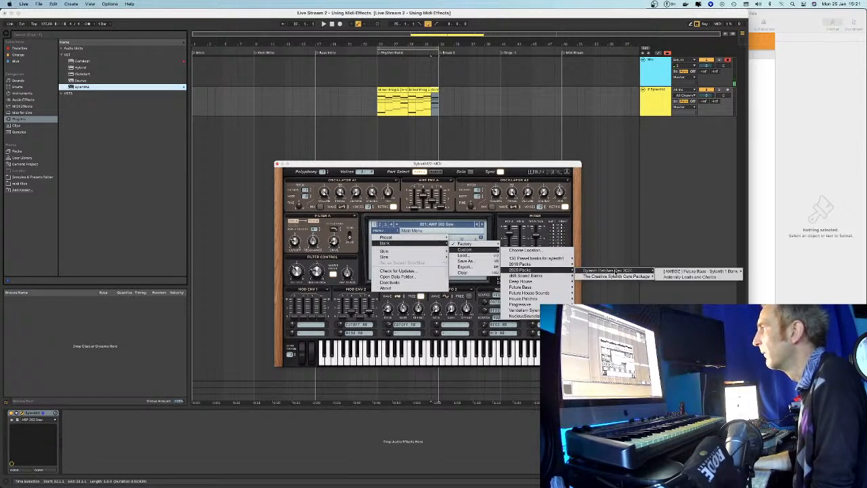
mouse_move(545, 264)
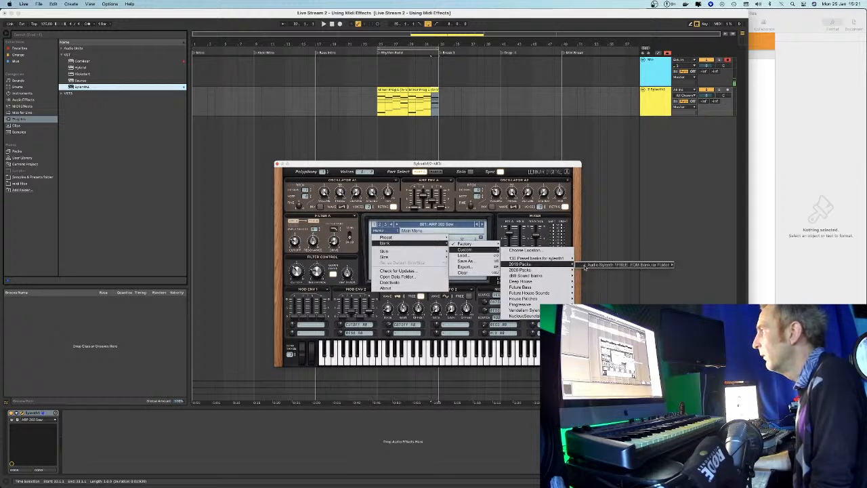
mouse_move(587, 267)
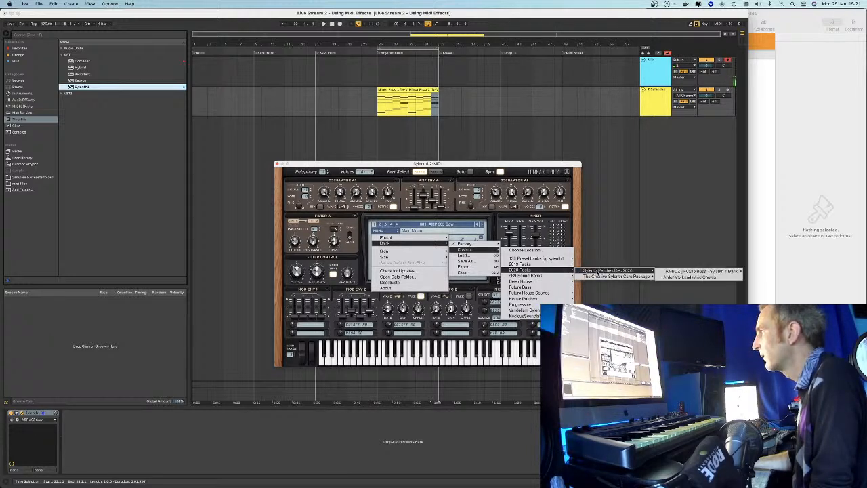
click(671, 277)
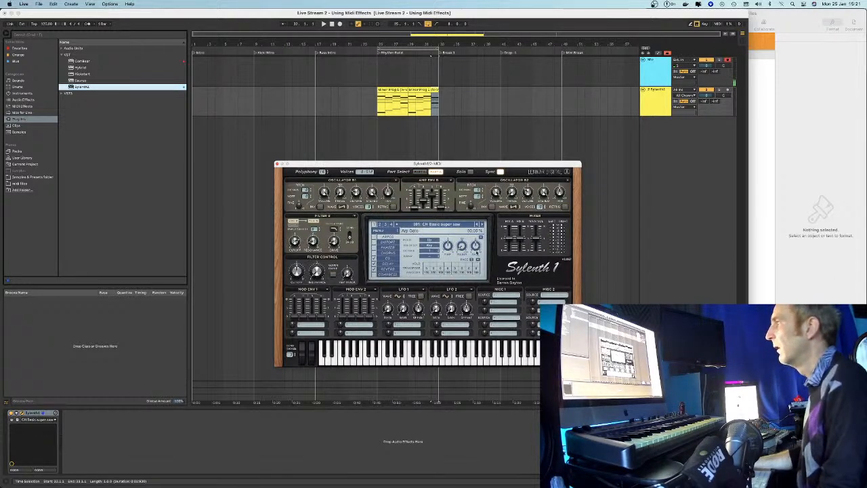
Audition the chord clips in the Rhythm Build section with Sylenth1's CH Basic super saw preset
drag(439, 164, 502, 160)
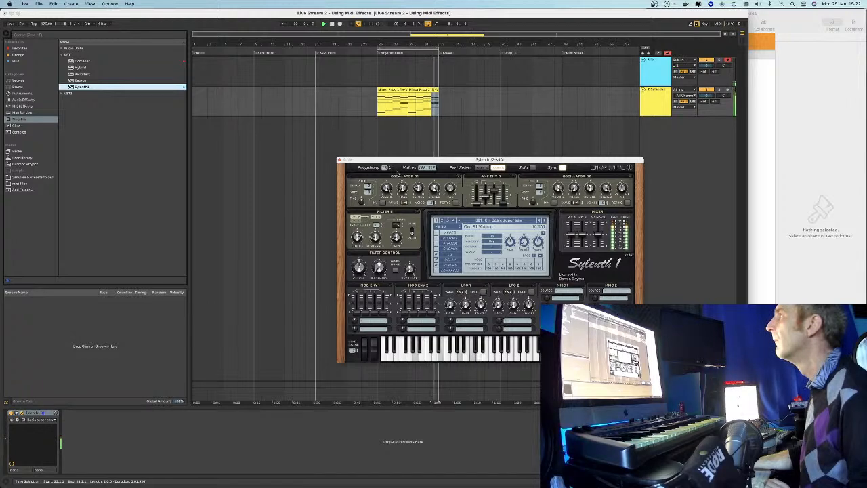
drag(414, 163, 369, 168)
click(377, 102)
scroll(418, 129, up, 5)
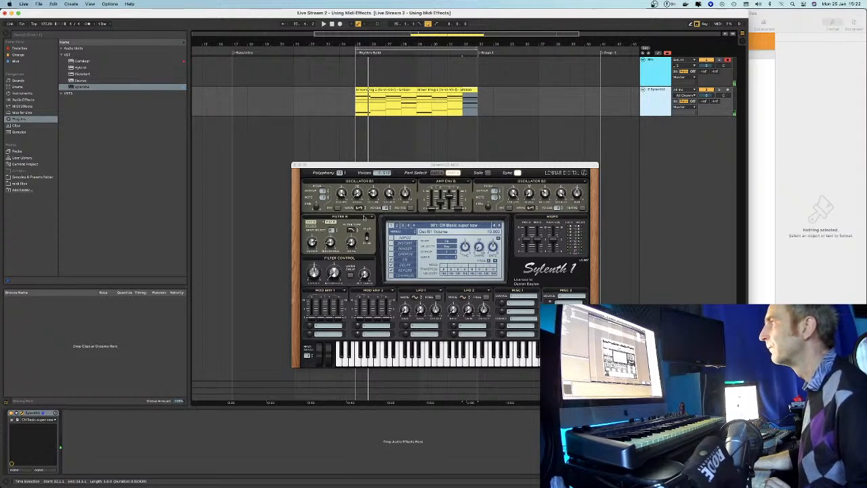
Set the arrangement loop range to the length of the first Minor Prog 1 clip
drag(395, 165, 382, 164)
click(387, 89)
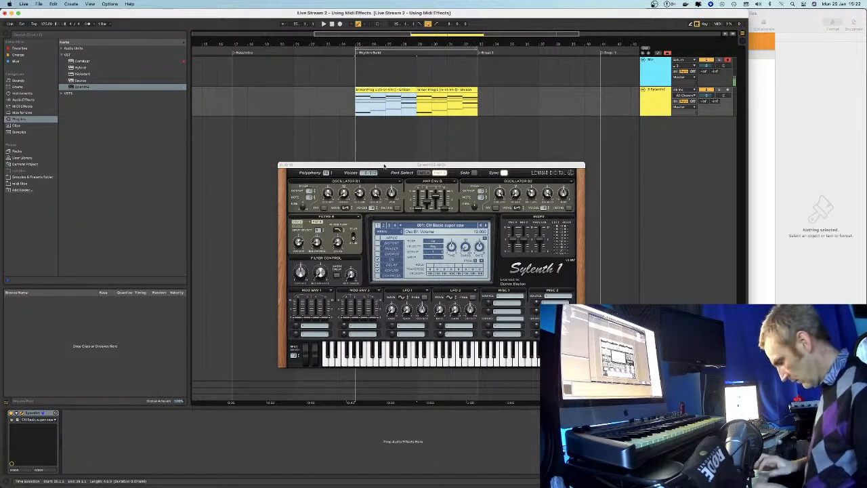
key(super+space)
key(Escape)
click(382, 90)
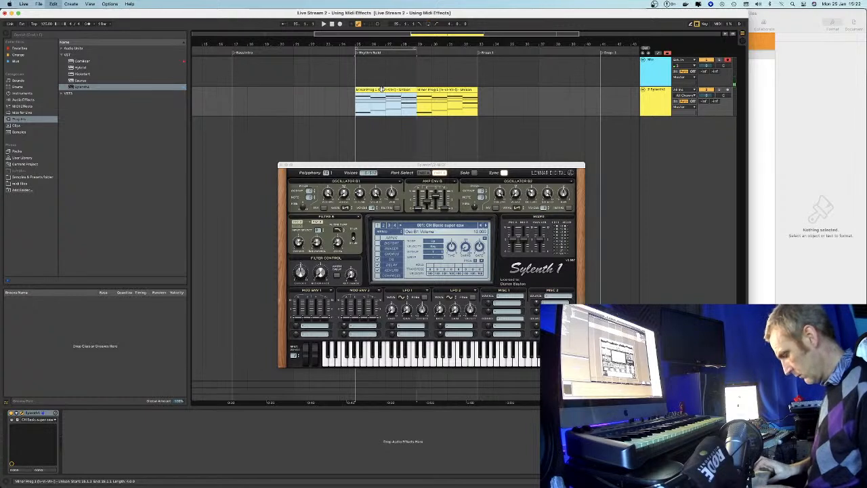
Play the chord clips and try Sylenth1's arpeggiator switched on during playback
key(space)
key(z)
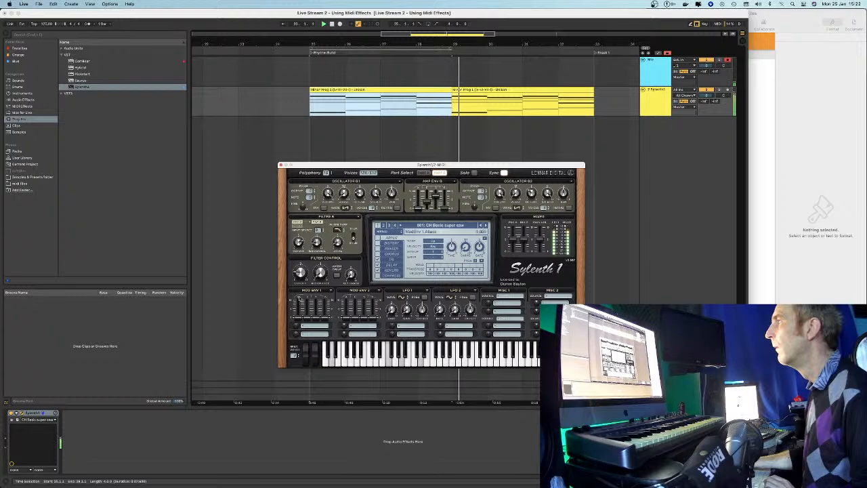
drag(441, 165, 462, 151)
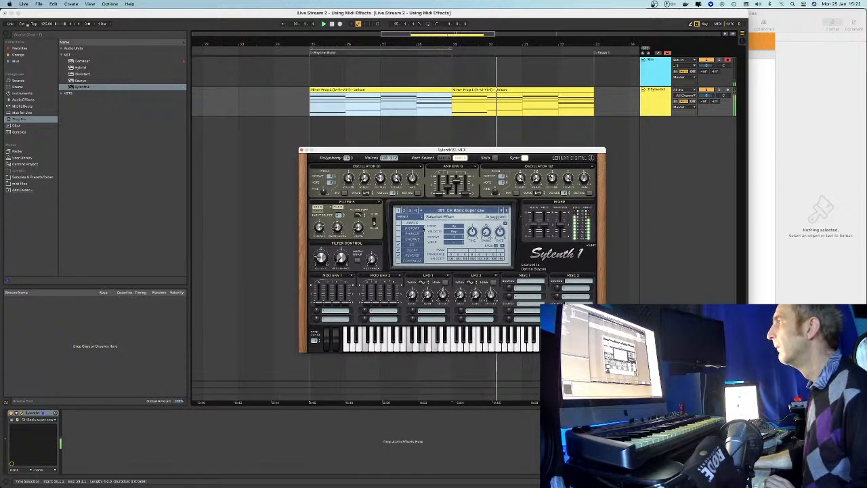
click(396, 224)
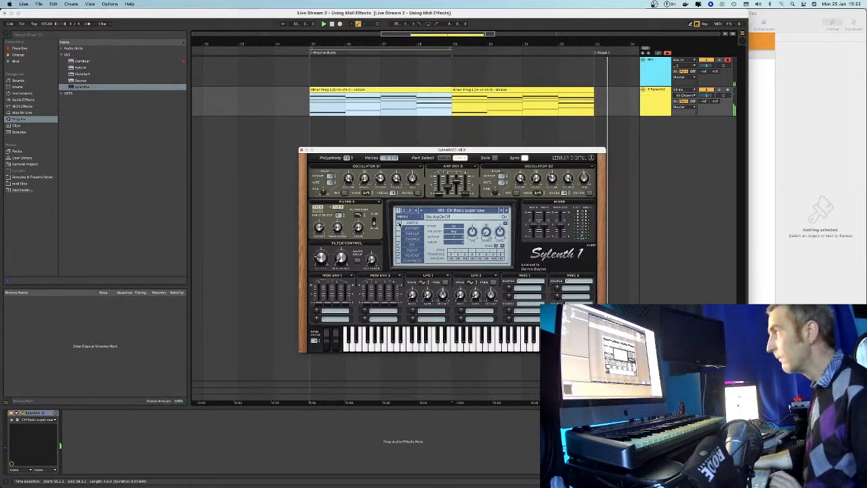
Turn on looping for the first Minor Prog 1 clip and play it back through Sylenth1
click(389, 90)
click(388, 89)
key(super+l)
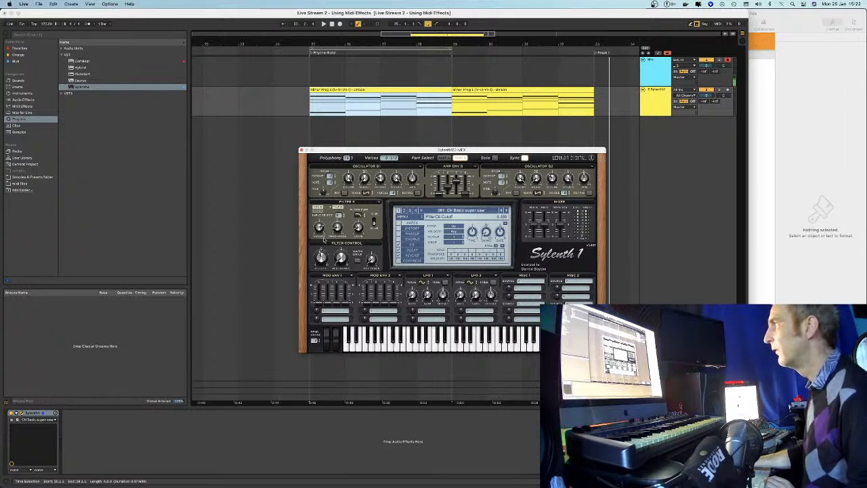
key(space)
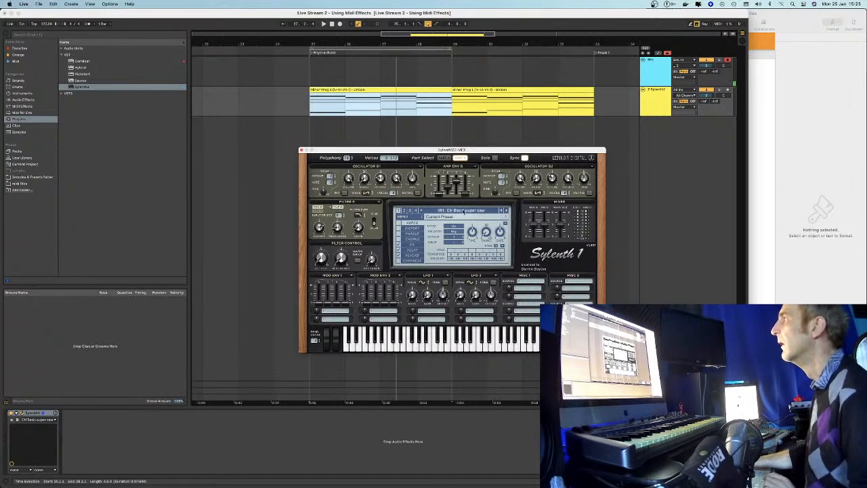
drag(354, 152, 358, 172)
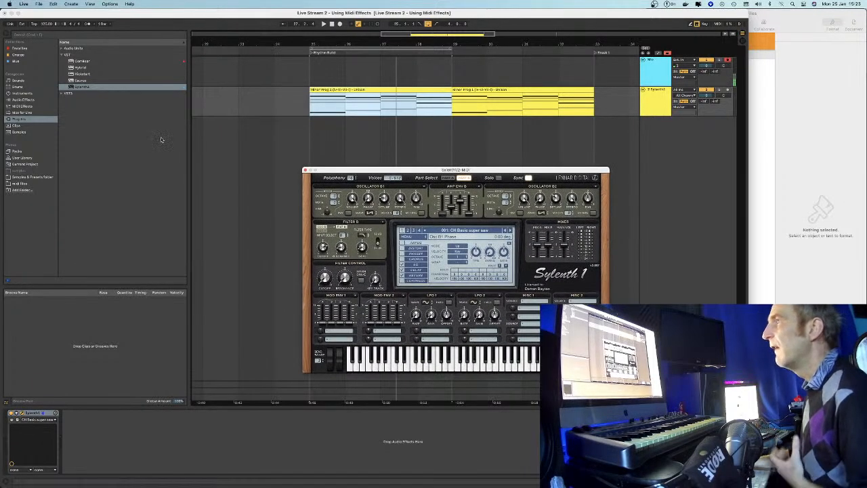
Open the samples and presets folder and look through the Audentity Deep House Ultimate pack inside 2021 Samples
click(118, 145)
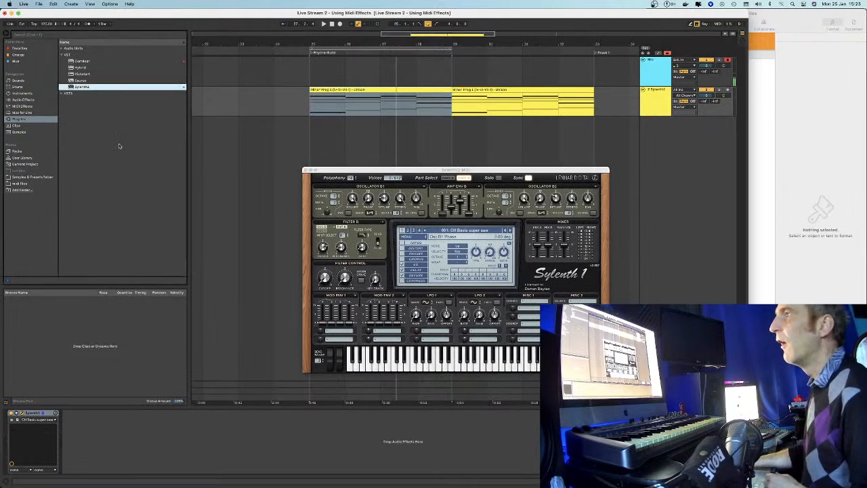
click(8, 178)
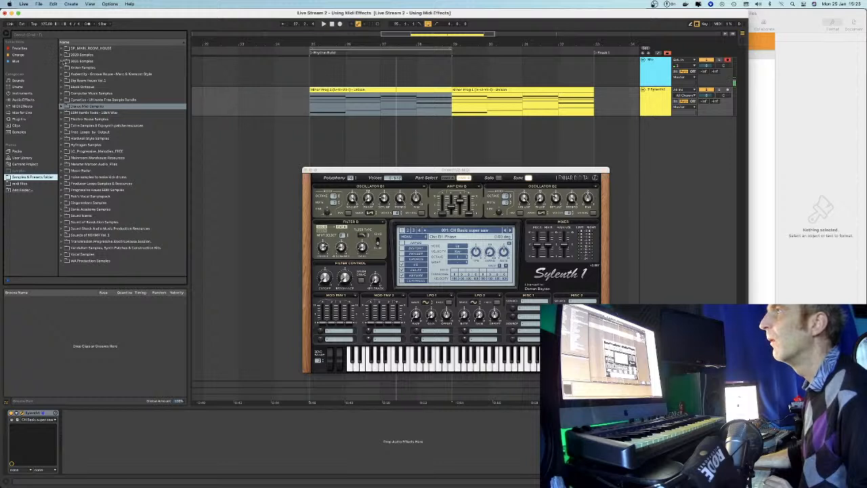
click(62, 61)
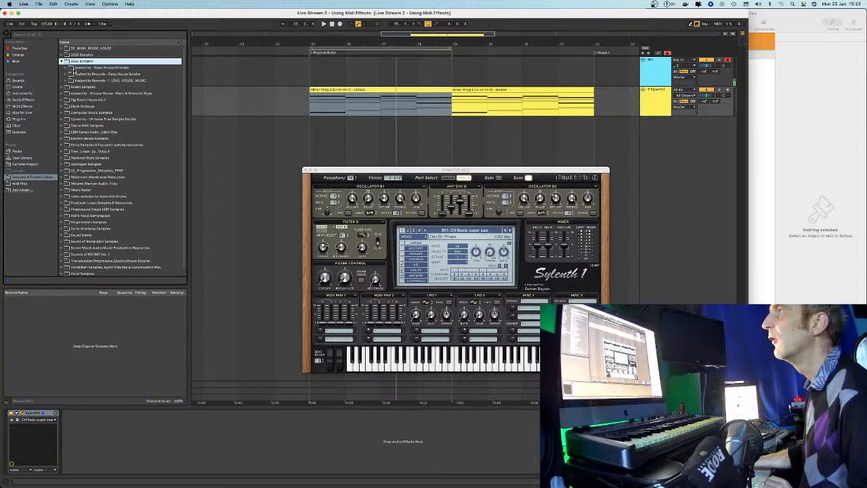
click(67, 67)
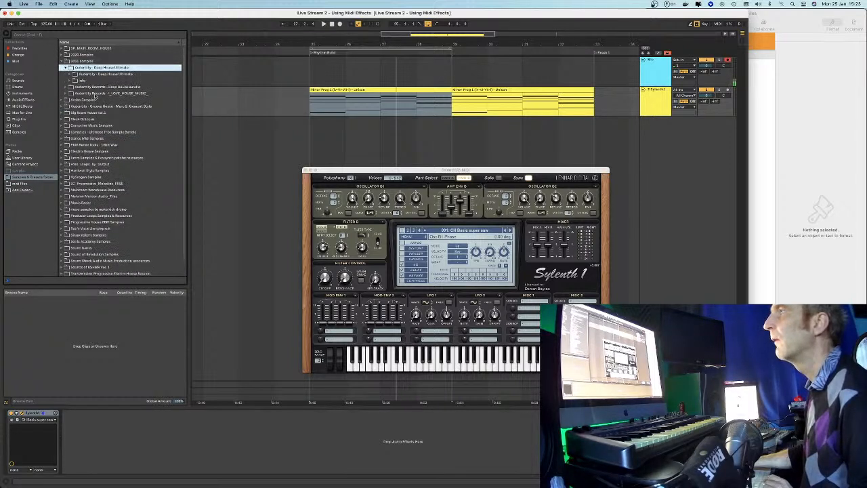
click(71, 74)
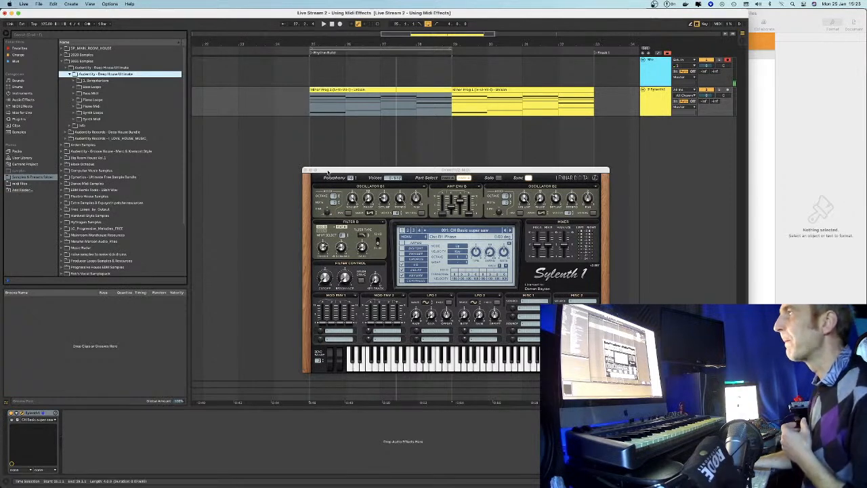
drag(336, 170, 322, 193)
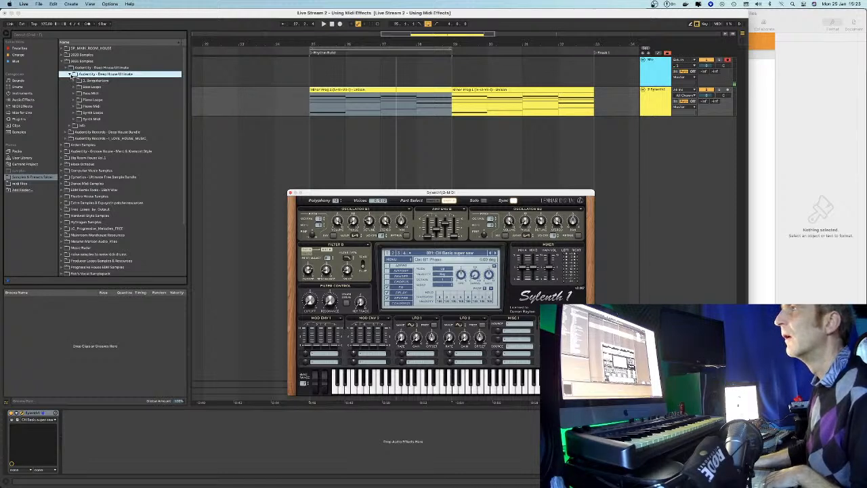
click(70, 74)
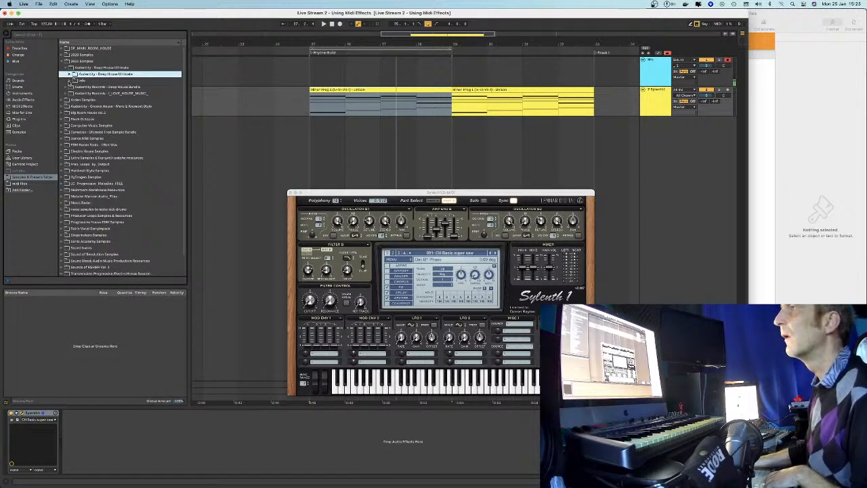
Look through the Audentity Deep House Bundle and I LOVE HOUSE MUSIC packs, including the bonus one-shots, then collapse them
click(65, 87)
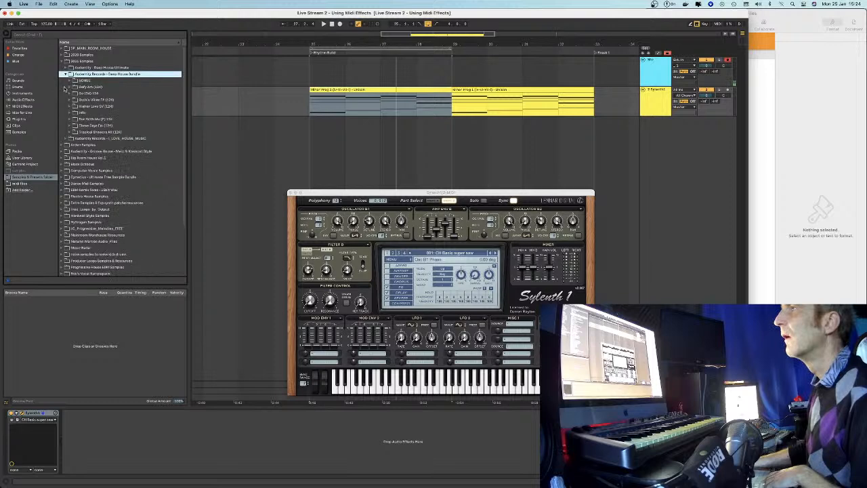
key(Left)
key(Down)
key(Right)
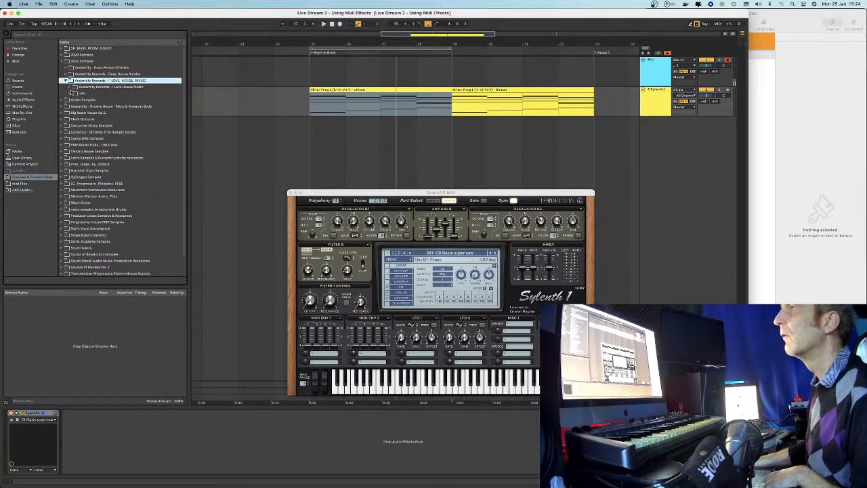
key(Down)
key(Right)
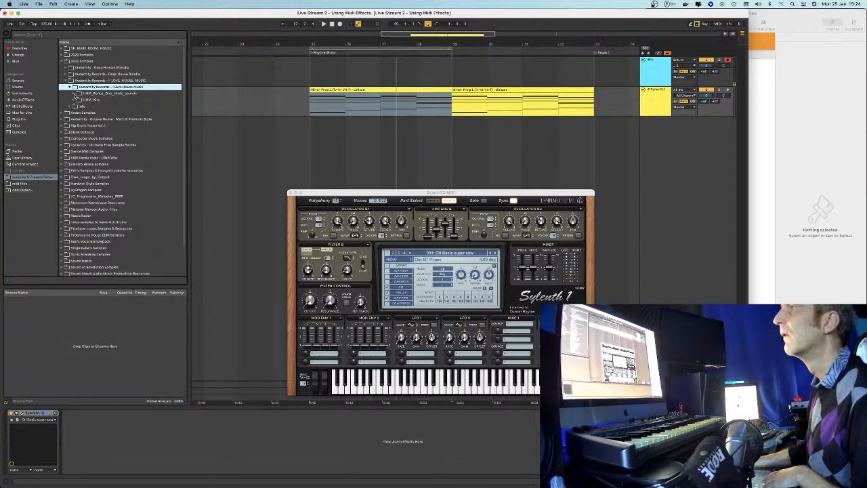
key(Down)
key(Right)
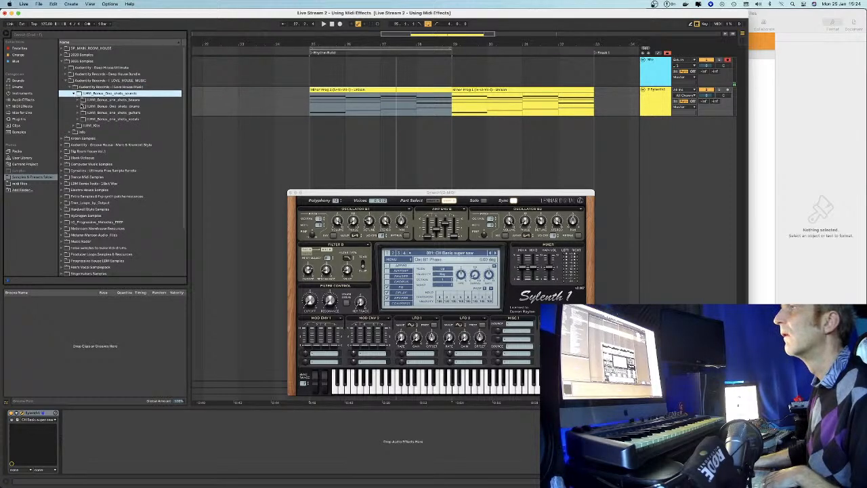
key(Left)
key(Left)
key(Left)
key(Left)
key(Left)
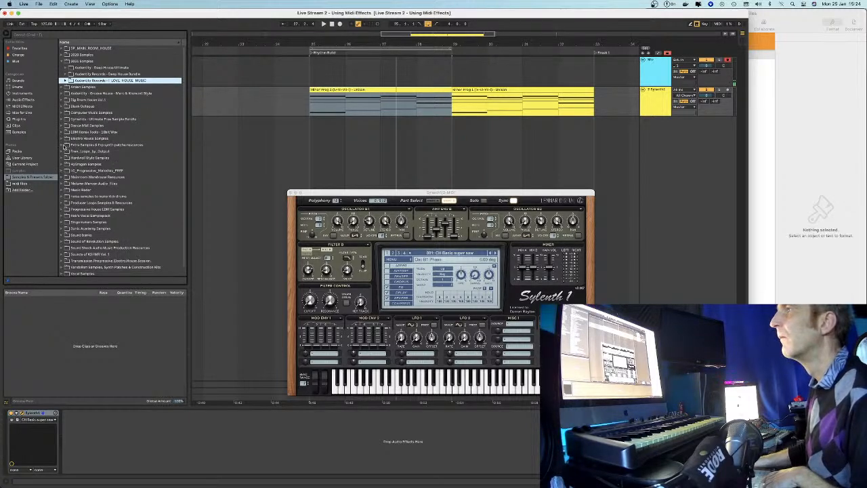
Widen the browser and expand House Music Samples through House, House Definition Vol 1 and H01 Loops to the Clubhouse loops folder
click(65, 145)
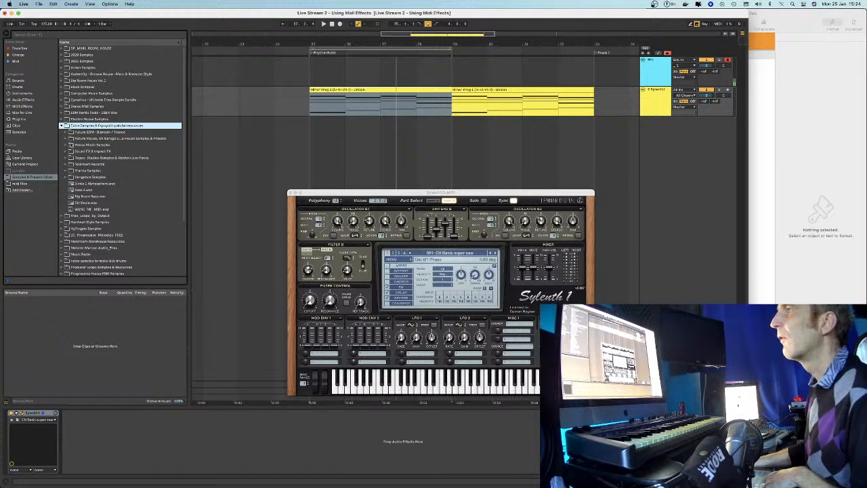
click(65, 145)
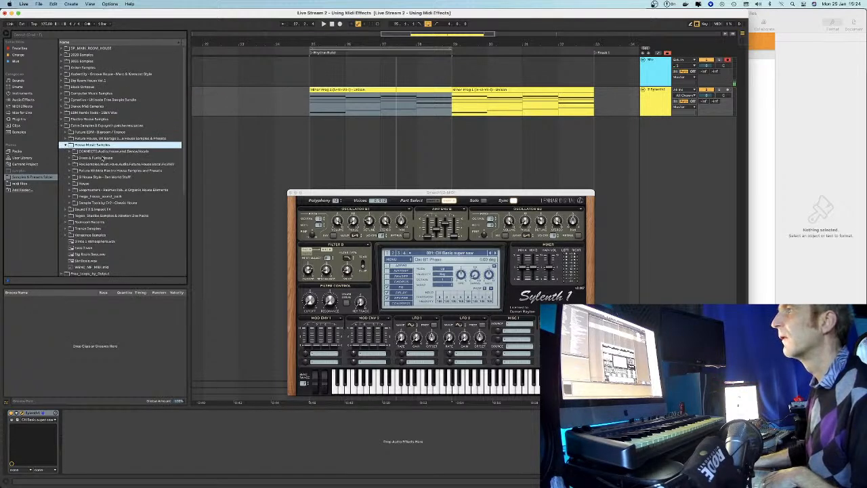
drag(188, 169, 285, 169)
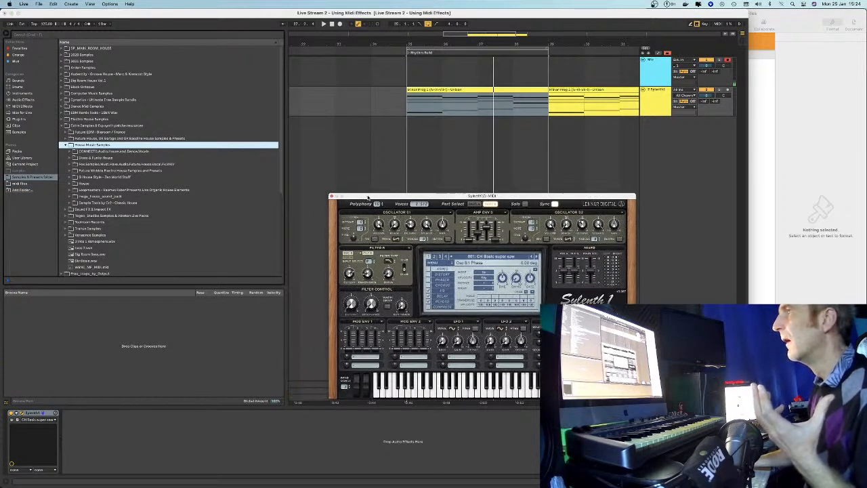
scroll(74, 178, down, 2)
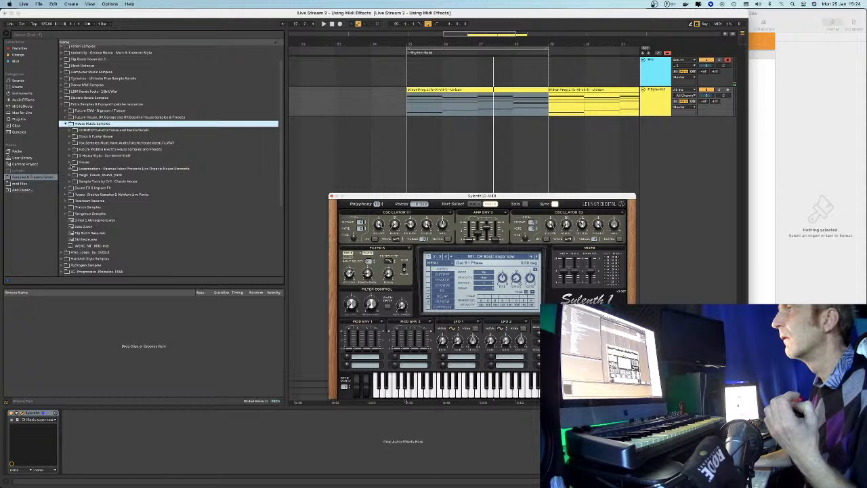
click(71, 163)
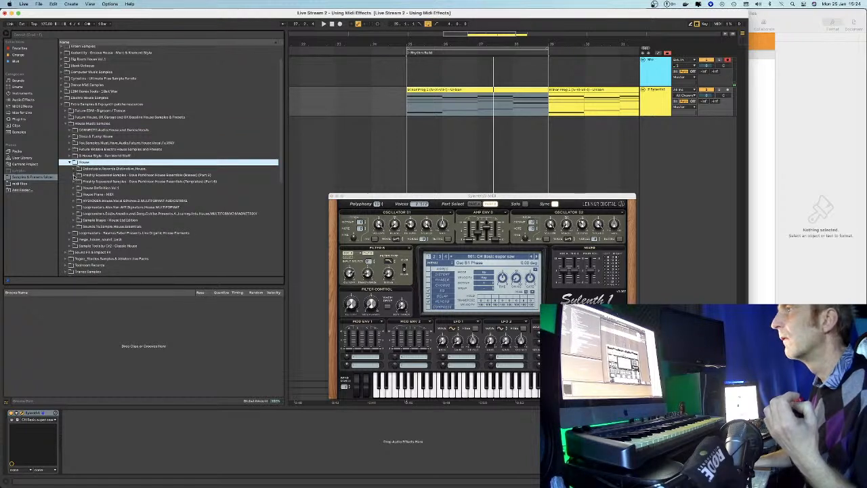
click(75, 187)
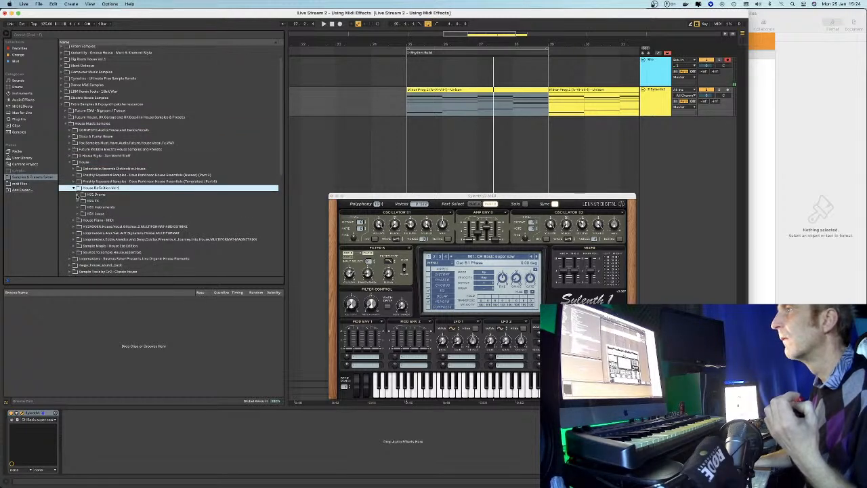
click(78, 214)
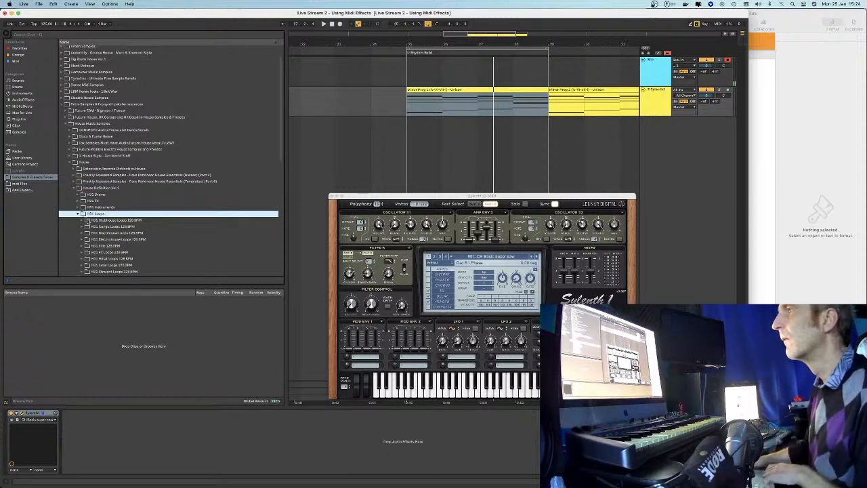
click(82, 220)
Audition the H01 Clubhouse loops 001 through 004
click(102, 227)
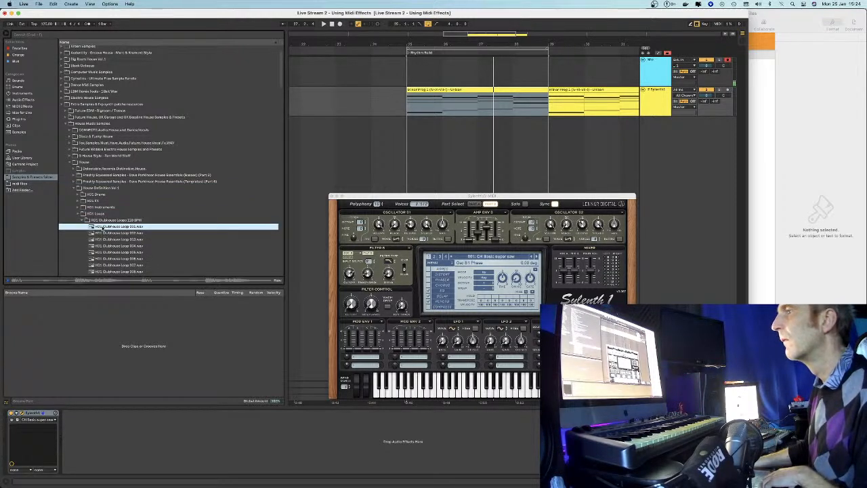
click(96, 233)
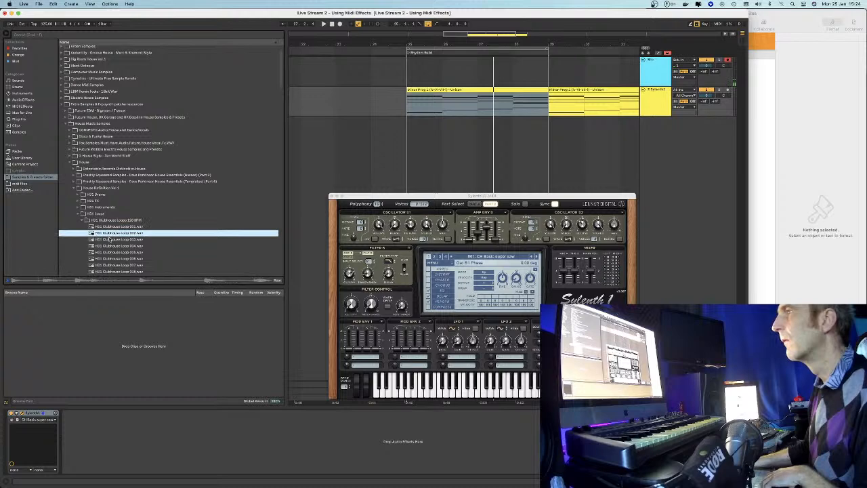
scroll(98, 203, down, 5)
click(97, 171)
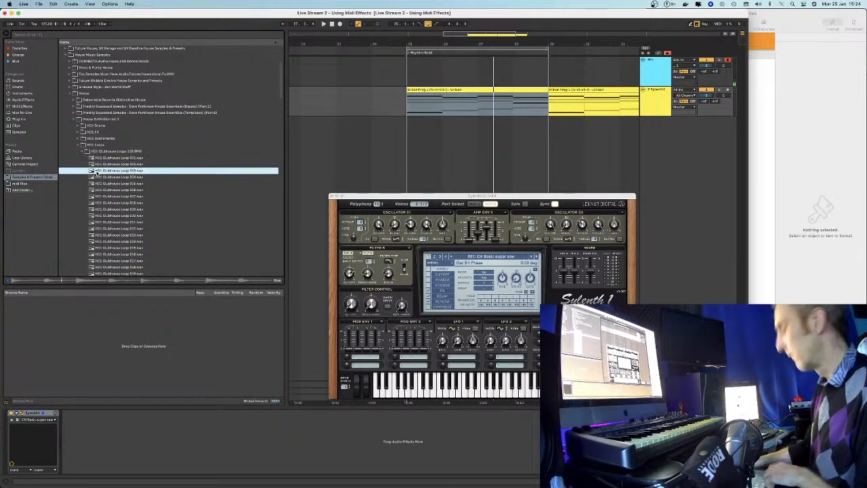
key(Down)
key(Down)
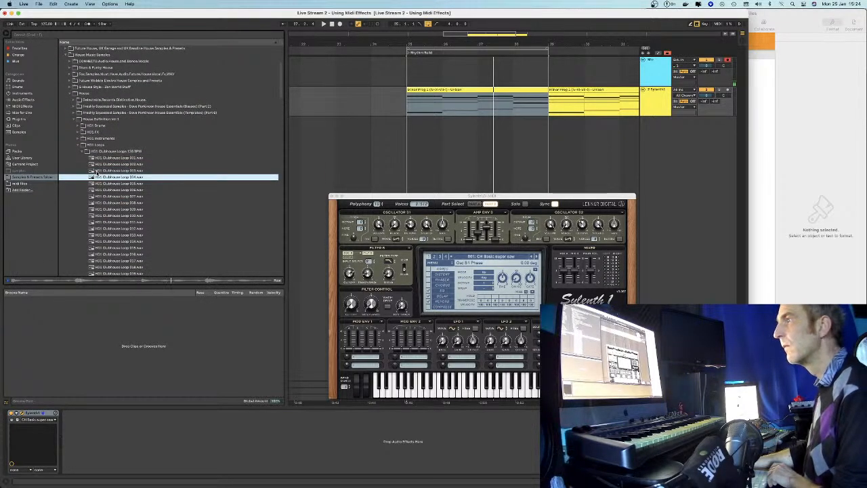
click(96, 177)
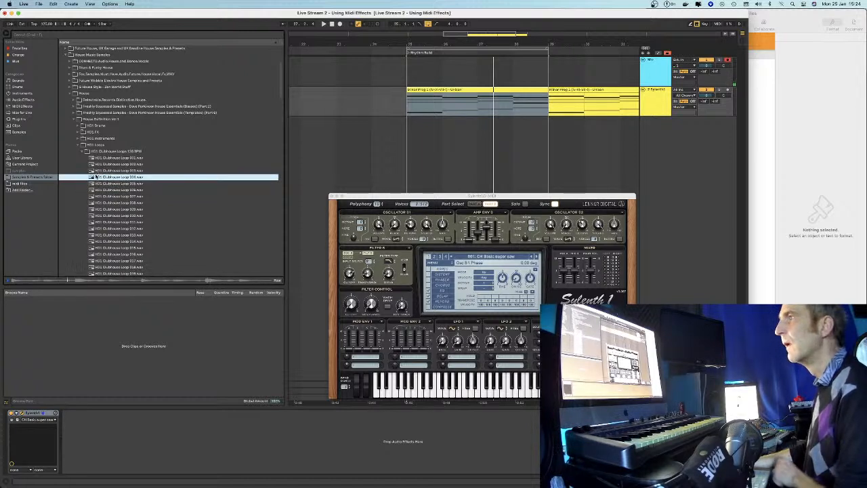
Place H01 Clubhouse Loop 004 on a new audio track below Sylenth1, aligned with the first chord clip, and start playback
drag(92, 177, 545, 120)
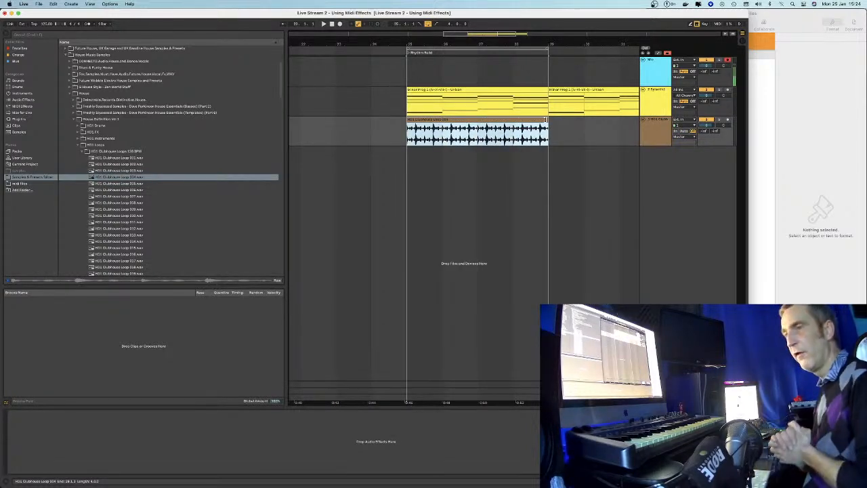
key(space)
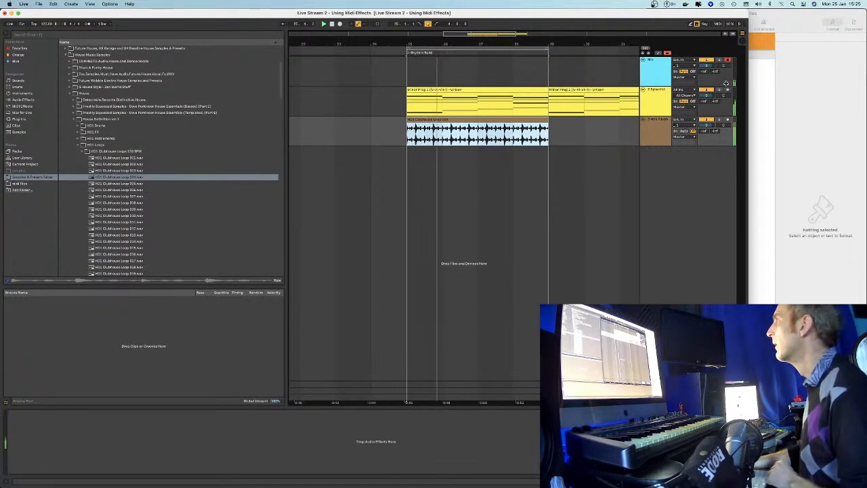
Show the chord track's Sylenth1 synth and lower its filter control cutoff to about 2.75 during playback
click(655, 92)
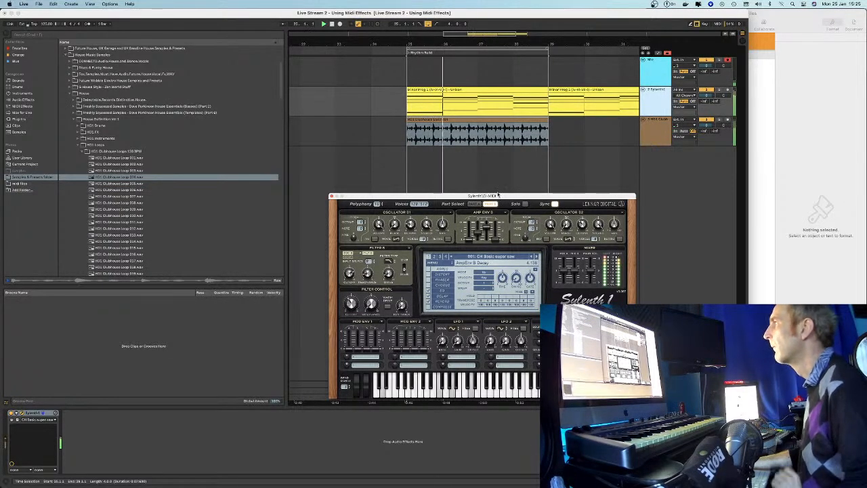
drag(493, 196, 536, 185)
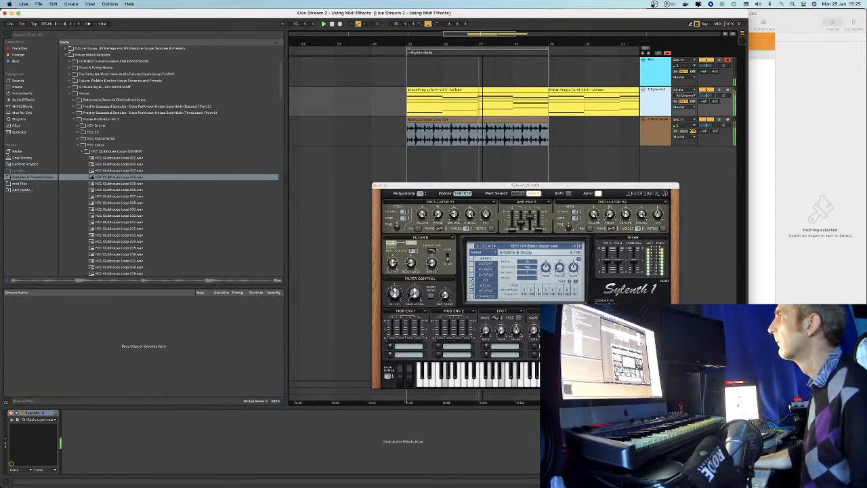
key(minus)
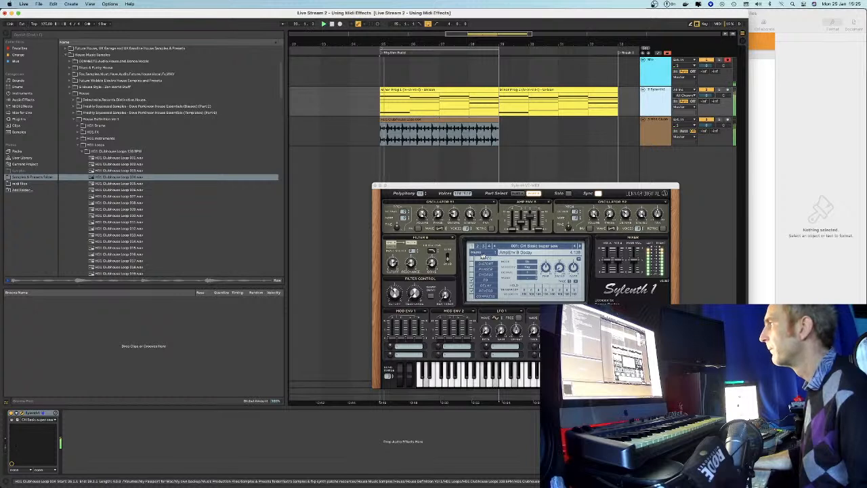
click(465, 138)
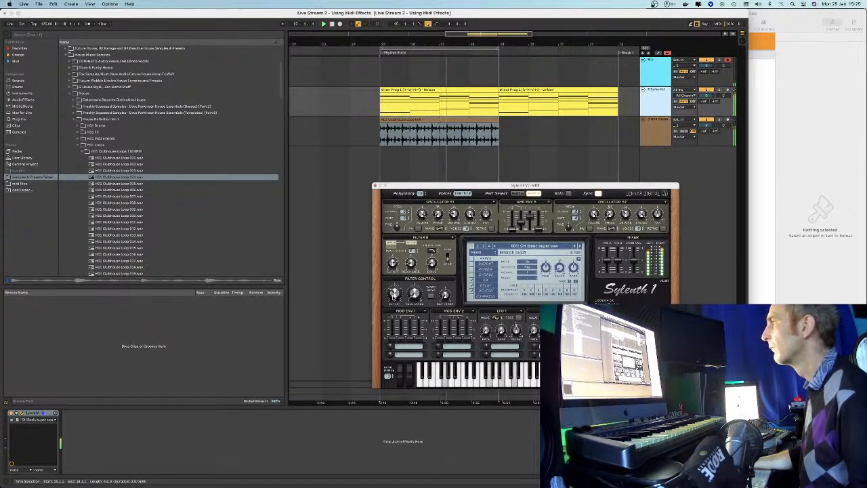
drag(393, 292, 392, 300)
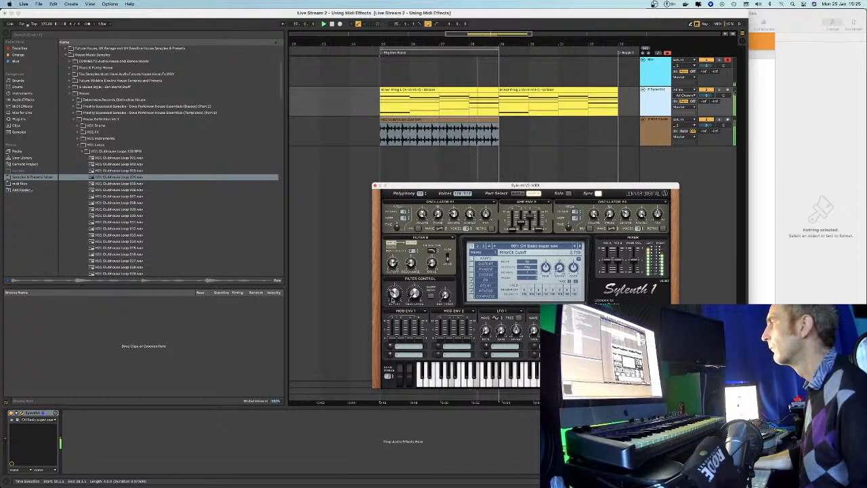
Duplicate the Sylenth1 chord track and solo the copy
click(467, 95)
right_click(659, 90)
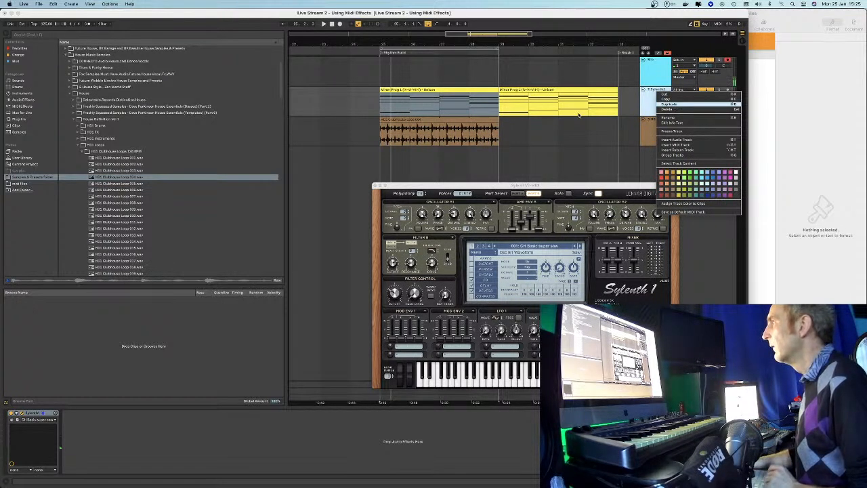
click(660, 104)
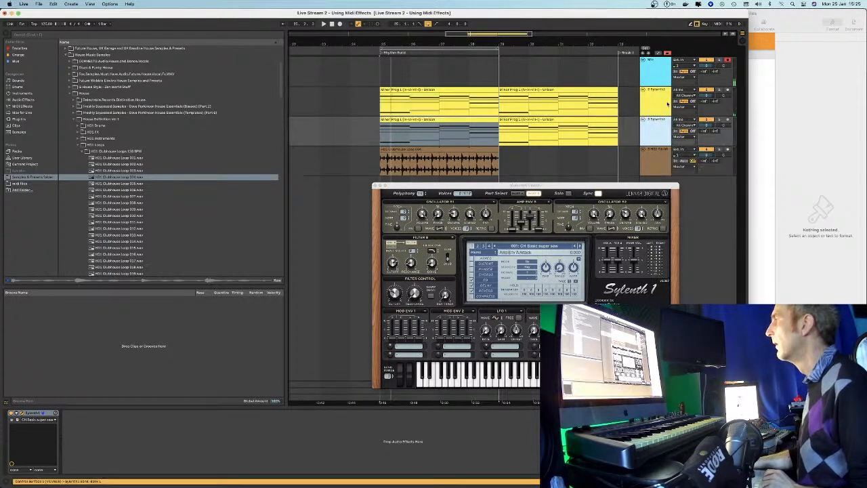
drag(570, 186, 533, 185)
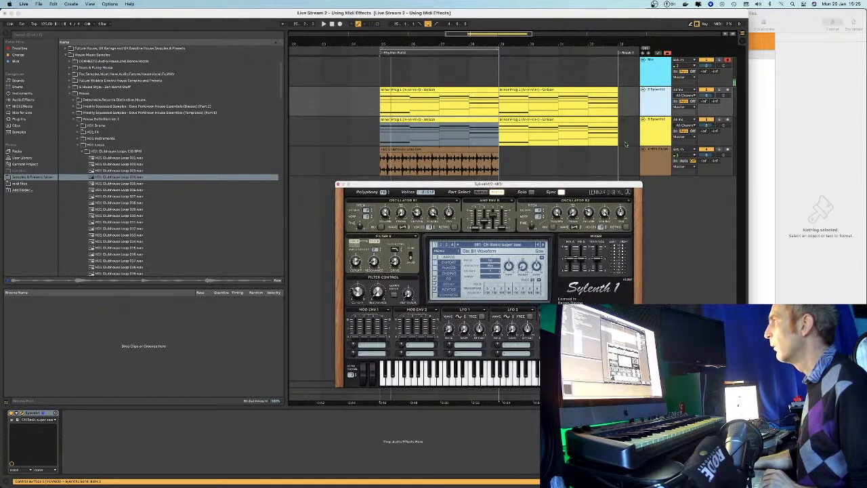
click(643, 134)
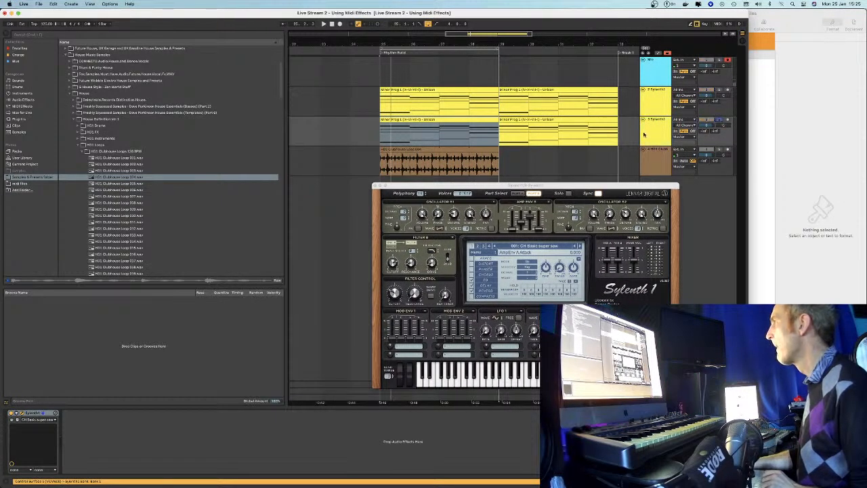
Load the preset 002: CH Bright eyes in the duplicated track's Sylenth1, audition it, and move the synth window clear of the tracks
key(space)
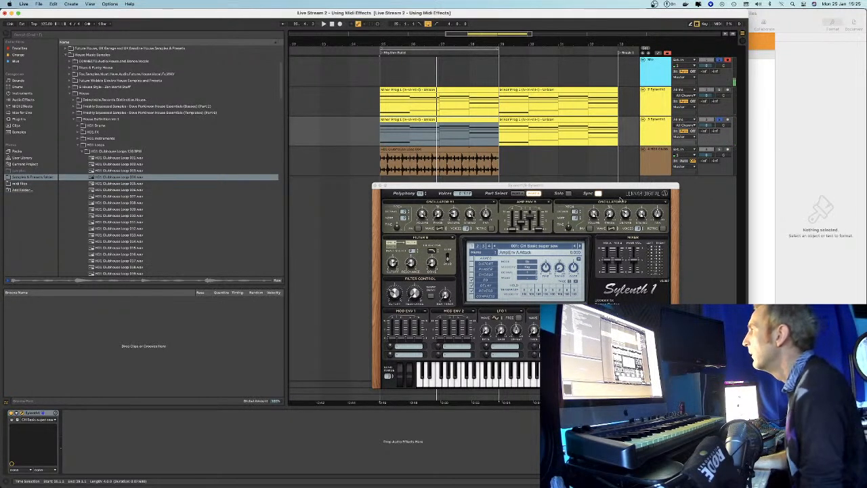
click(715, 121)
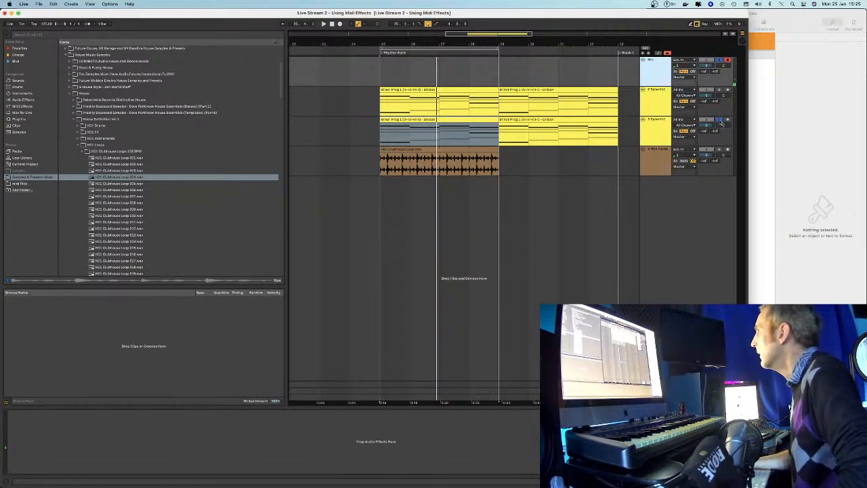
click(722, 123)
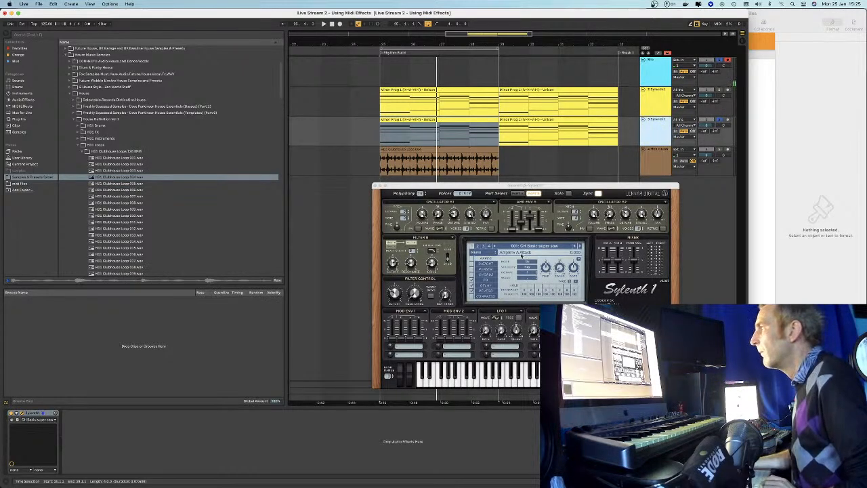
click(579, 245)
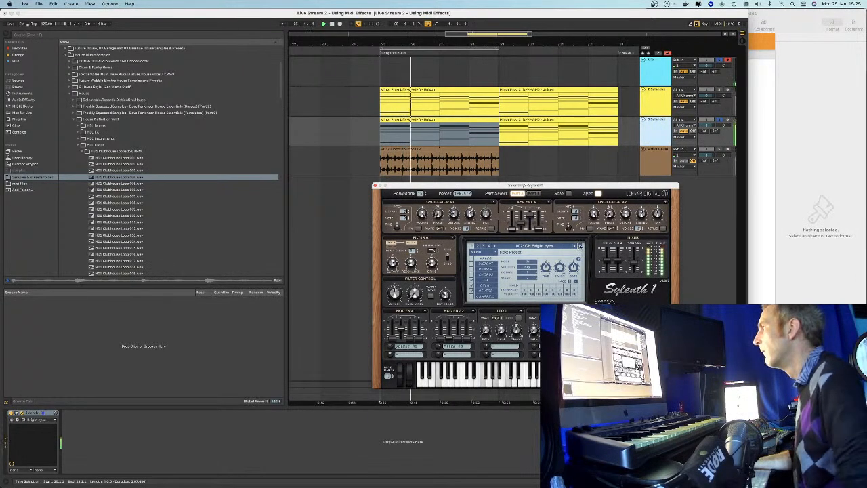
drag(389, 304, 387, 319)
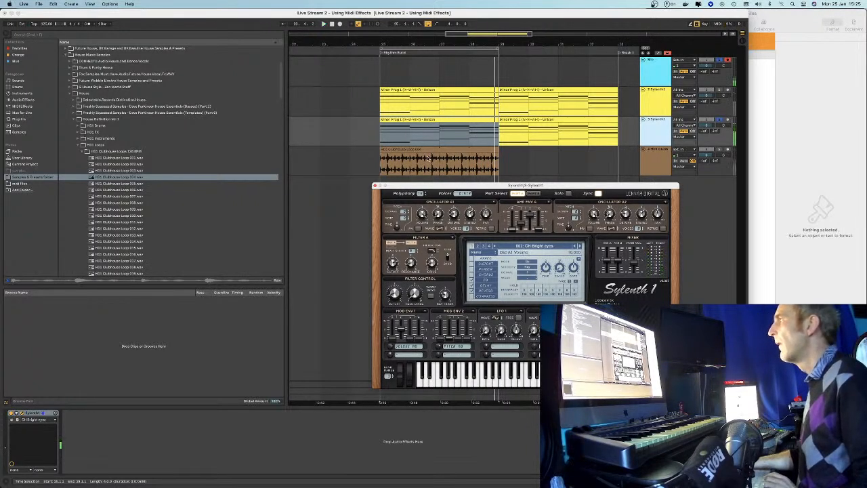
drag(450, 186, 393, 200)
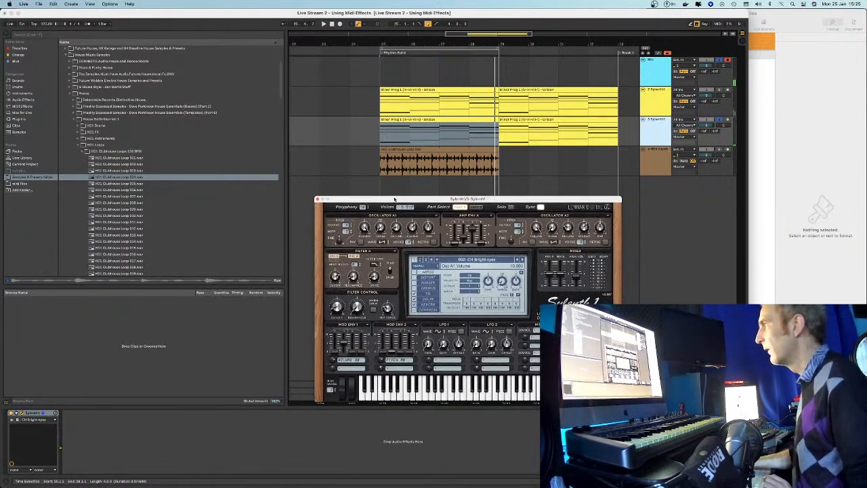
Duplicate the CH Bright eyes Sylenth1 track and solo the new copy instead of the original
right_click(658, 123)
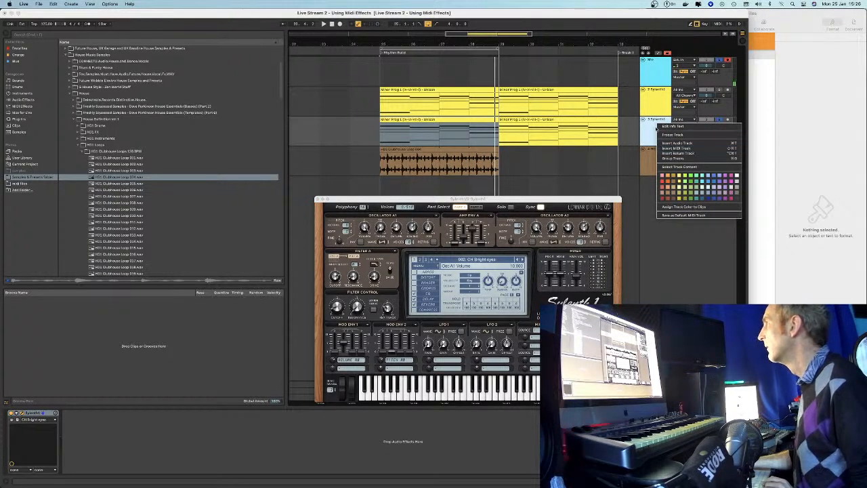
right_click(662, 125)
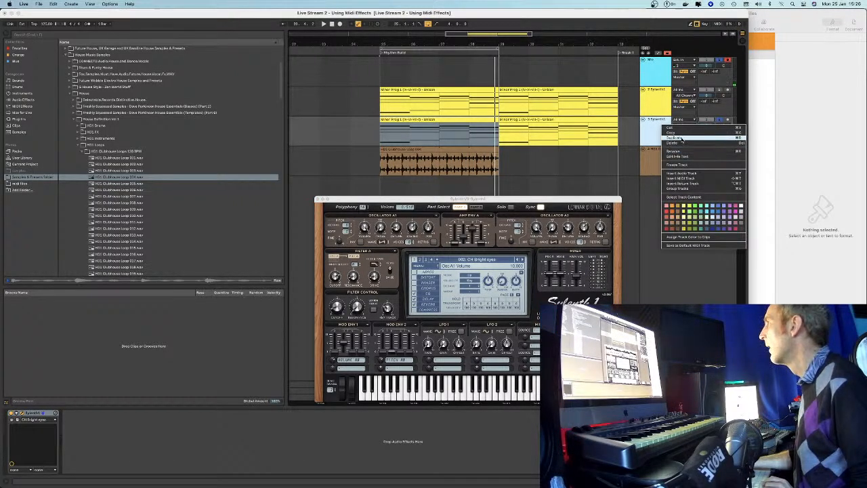
key(Return)
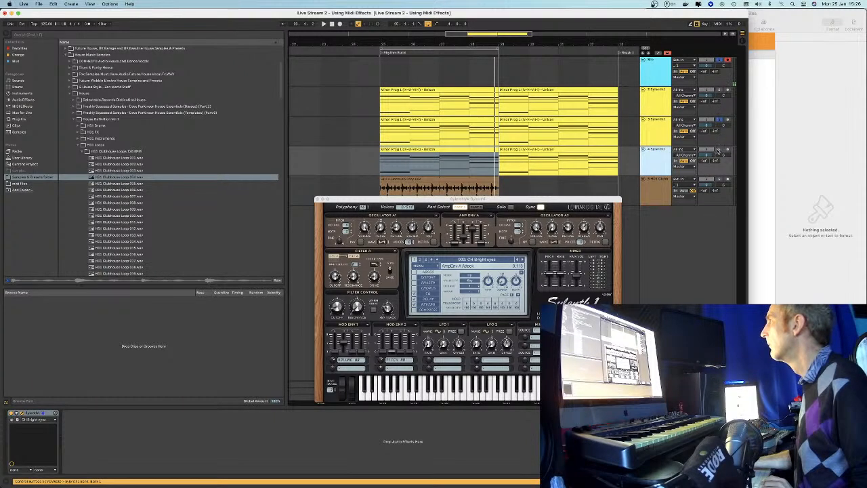
click(410, 150)
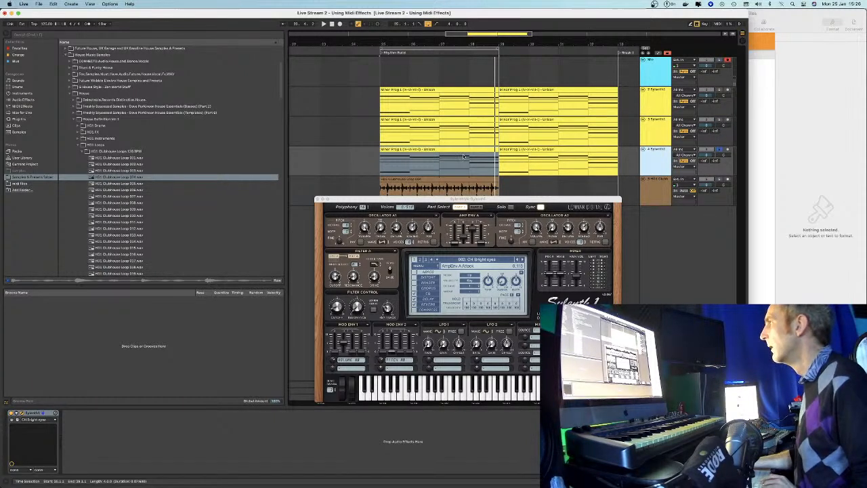
Open the first chord clip on the new Sylenth1 copy for note editing and set a fixed 1/16 grid
double_click(410, 150)
drag(340, 202, 425, 59)
click(401, 56)
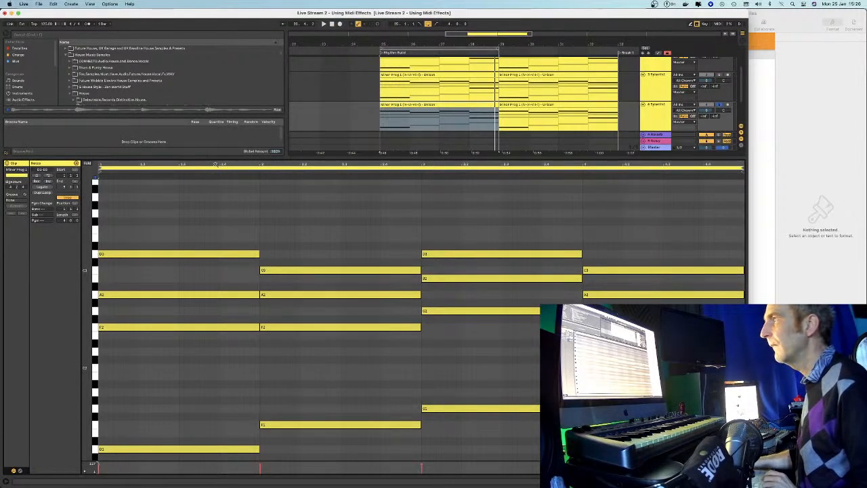
right_click(122, 264)
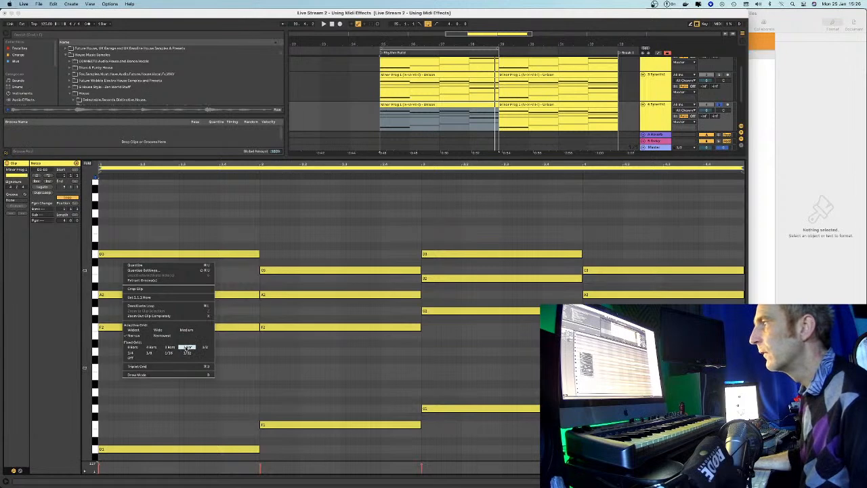
click(168, 353)
click(168, 352)
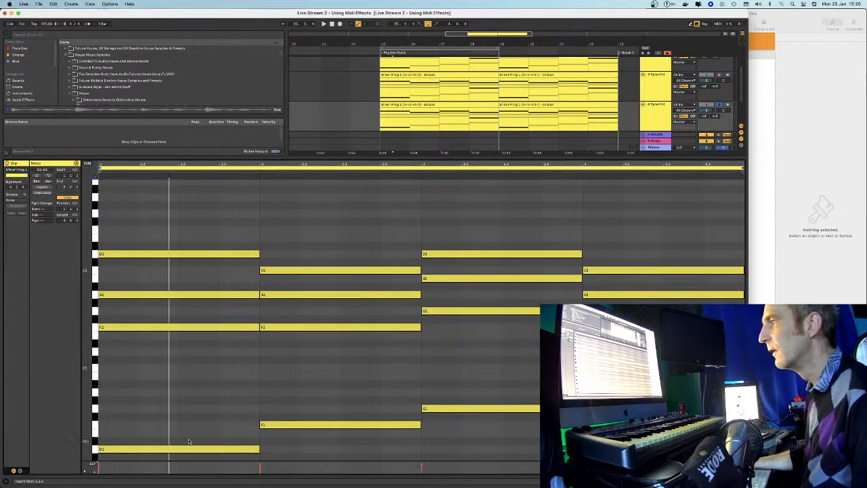
Shorten the notes of all four one-bar chords in the clip to an eighth note each, keeping their start points
drag(138, 421, 177, 468)
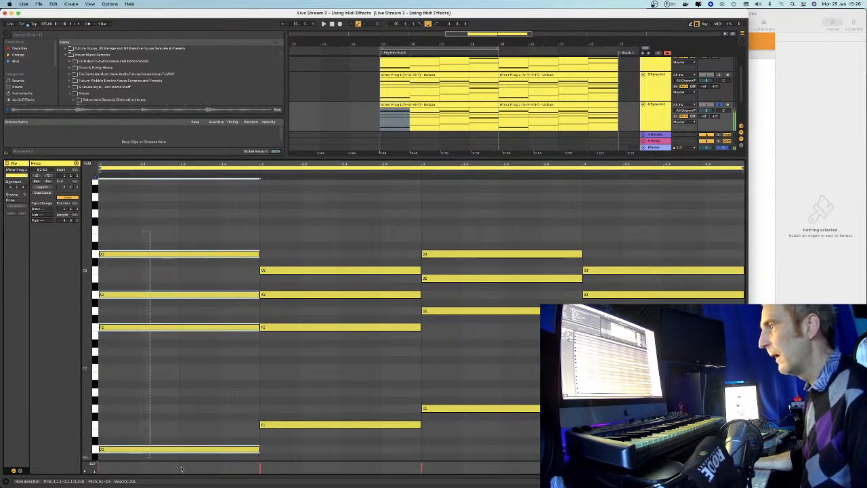
drag(258, 448, 122, 449)
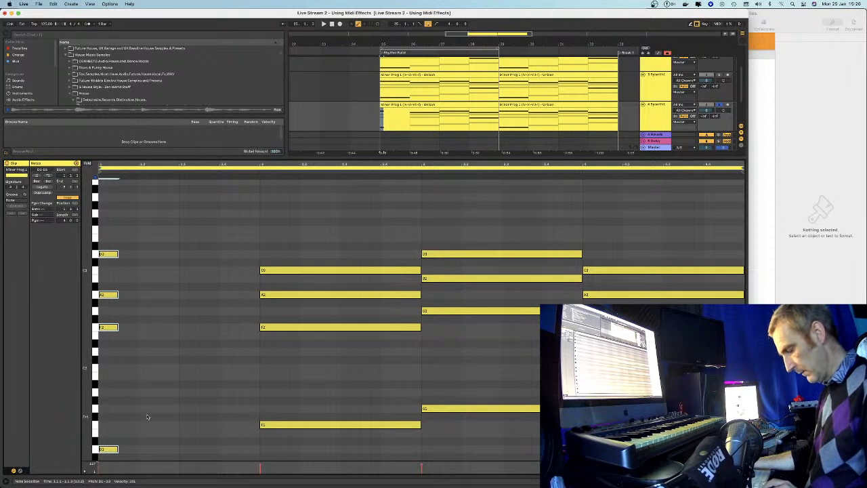
drag(231, 221, 278, 423)
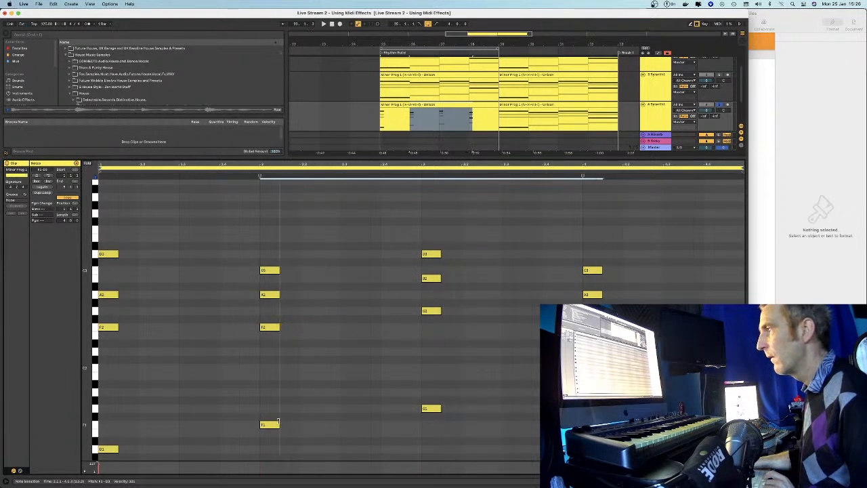
click(356, 393)
Copy the short chords of bars 1 and 2 across their bars to make five syncopated stabs each, checking them in playback
drag(106, 235, 97, 423)
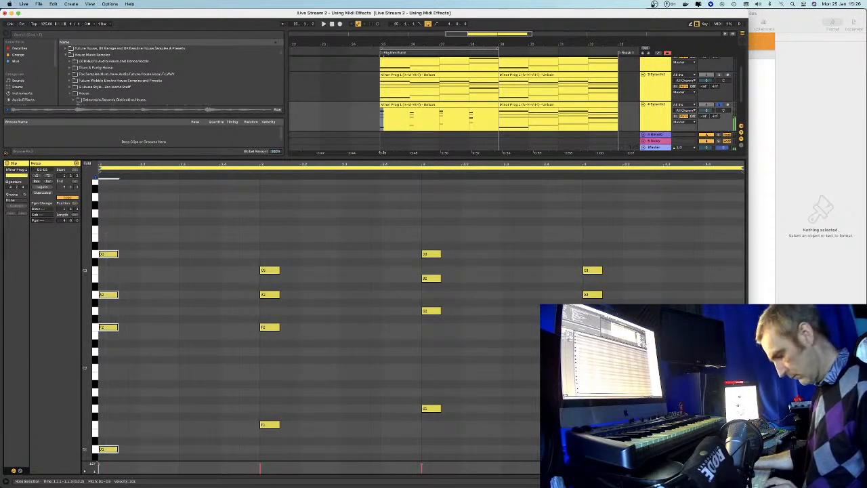
drag(114, 450, 250, 450)
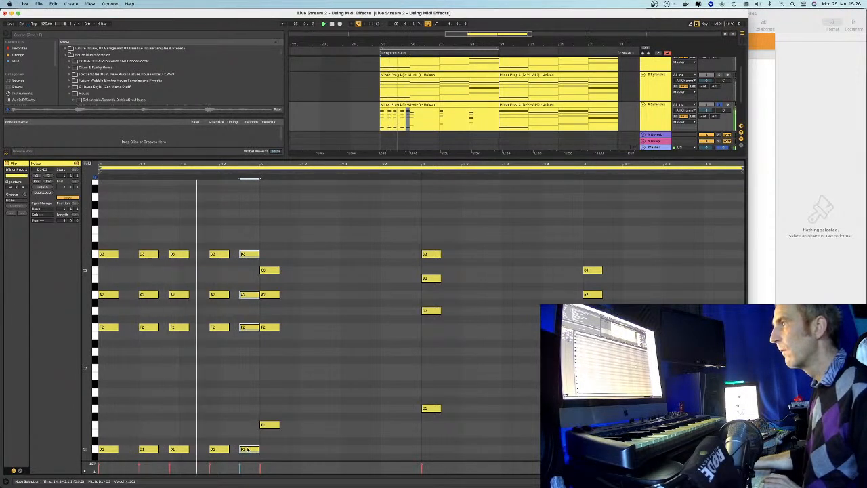
drag(287, 445, 401, 273)
key(space)
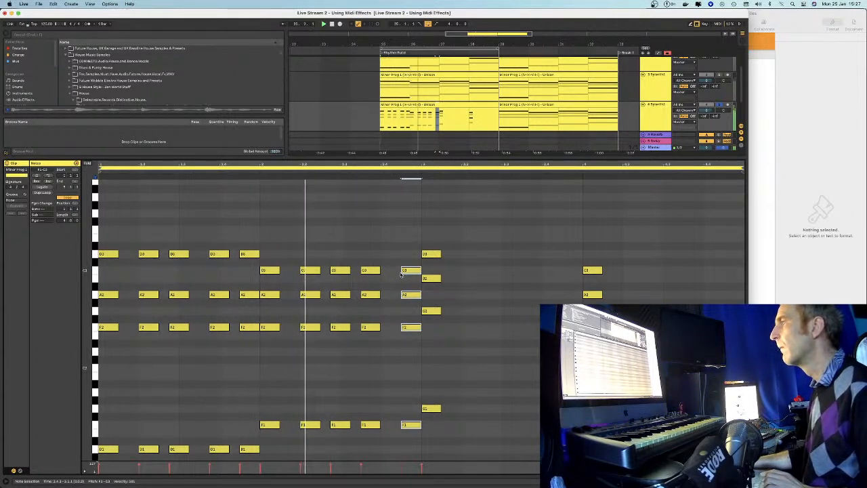
key(space)
Duplicate the bar 3 chord to 3.2.1, 3.2.4, 3.3.3 and 3.4.3, continuing the five-stab rhythm
click(432, 340)
drag(453, 420, 439, 253)
key(super+d)
key(super+d)
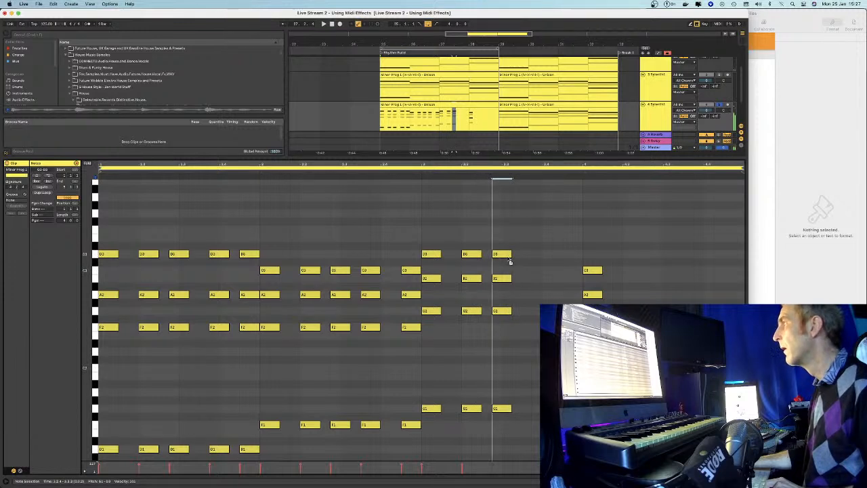
key(super+d)
key(super+d)
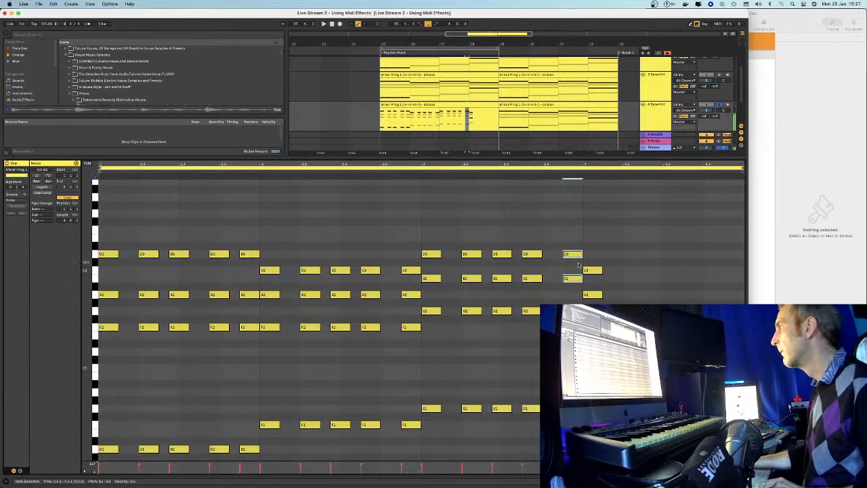
Duplicate the bar 4 chord to 4.2.1, 4.2.4, 4.3.3 and 4.4.3 to complete the stab rhythm
drag(614, 303, 599, 270)
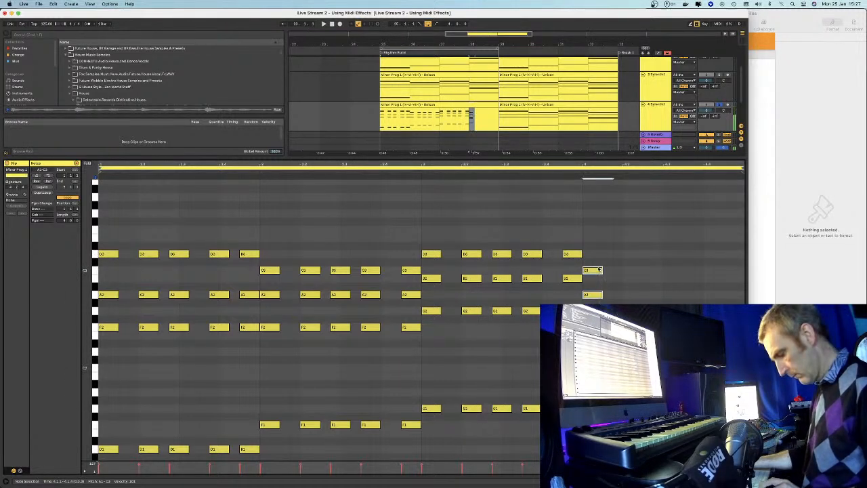
key(super+d)
key(super+d)
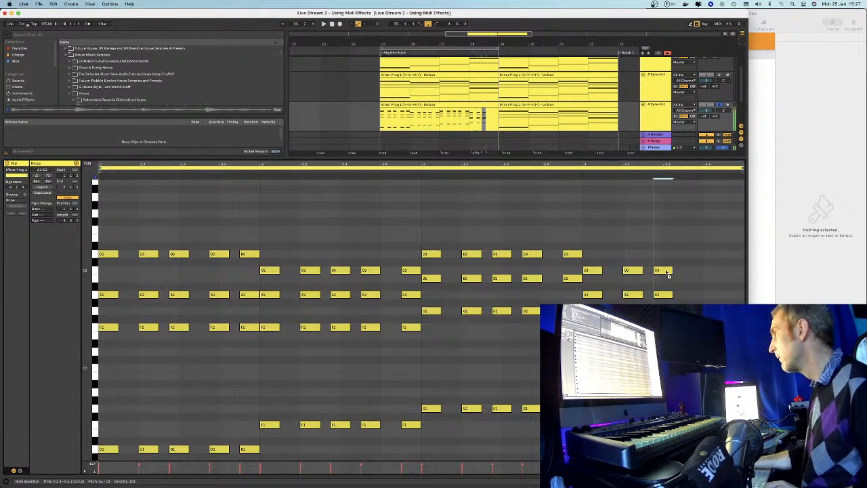
key(super+d)
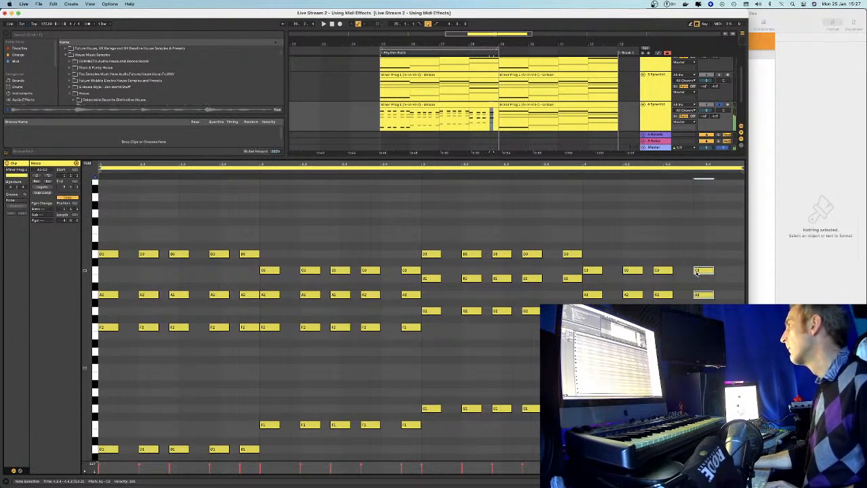
drag(703, 272, 694, 276)
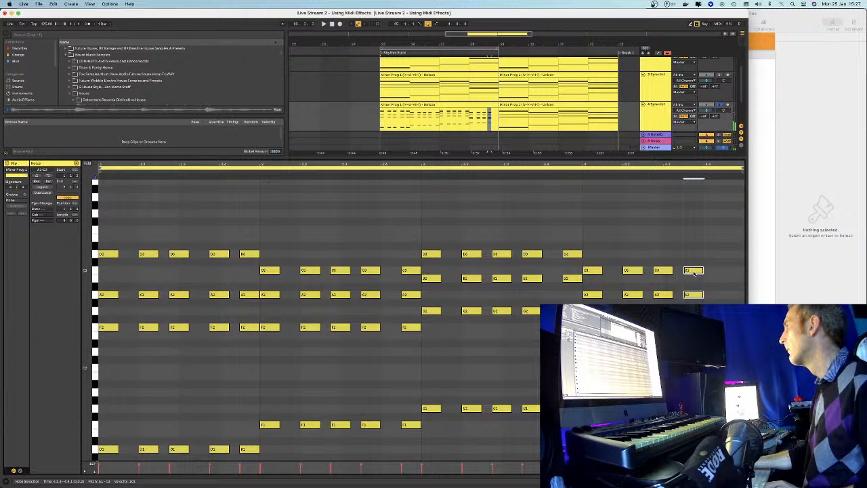
key(super+d)
key(Right)
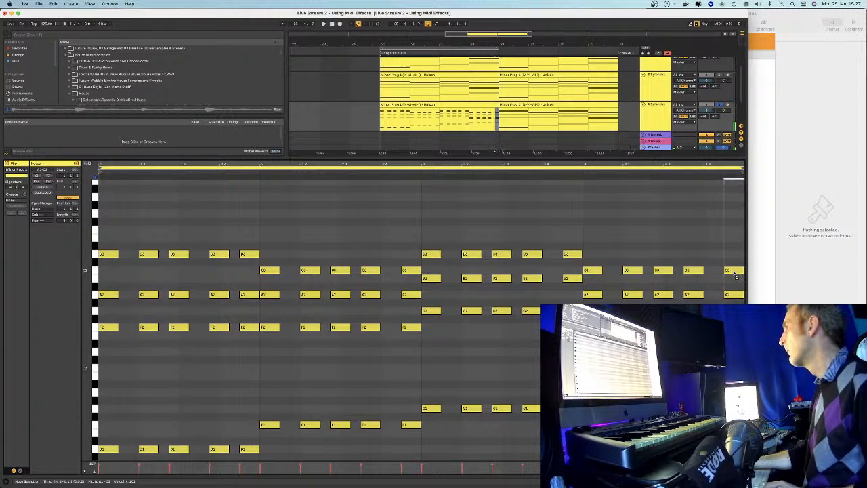
Play back the stab rhythm, show its track's Sylenth1 synth and move that window off the arrangement clips
key(space)
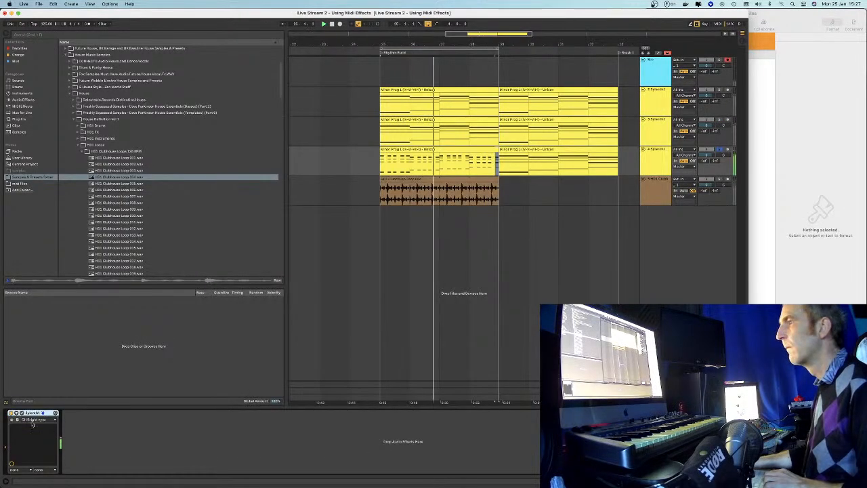
click(23, 417)
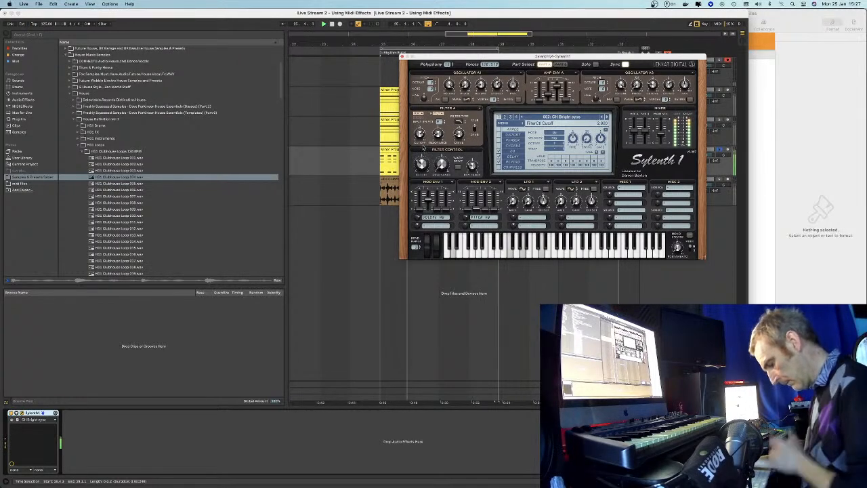
drag(514, 56, 165, 110)
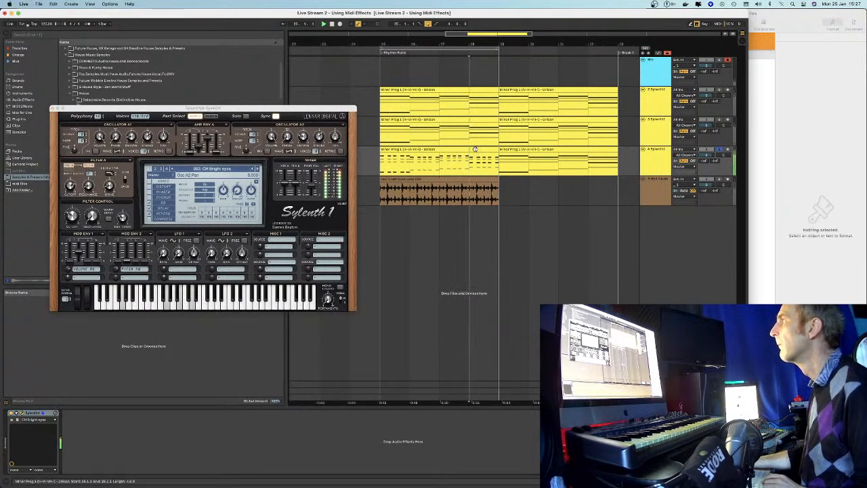
Unsolo the stab track and mute the other two Sylenth1 tracks and the drum loop while comparing the synths
double_click(475, 157)
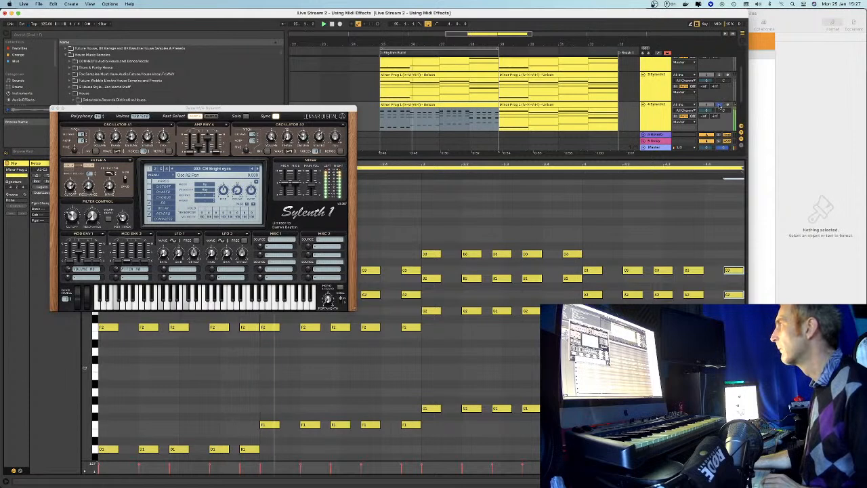
click(707, 75)
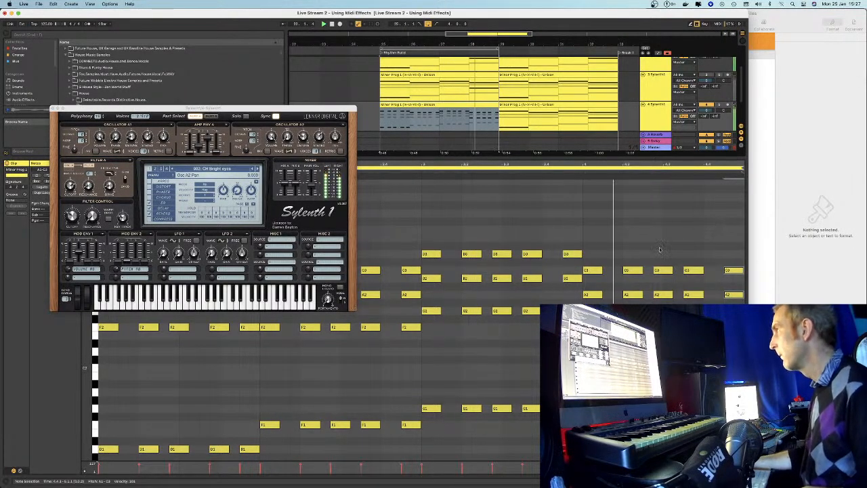
click(691, 108)
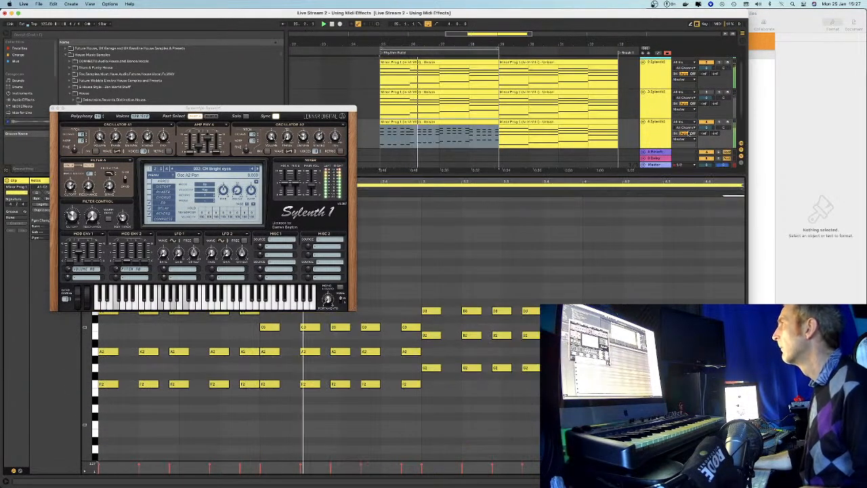
key(super+alt+l)
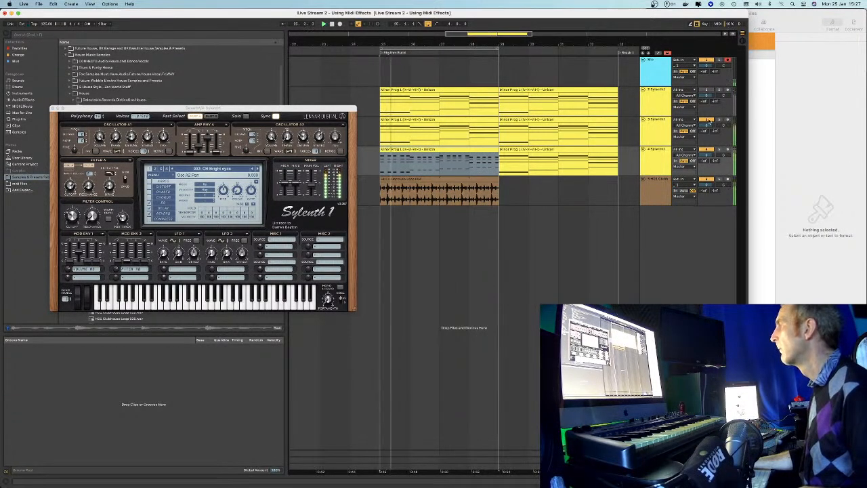
click(668, 120)
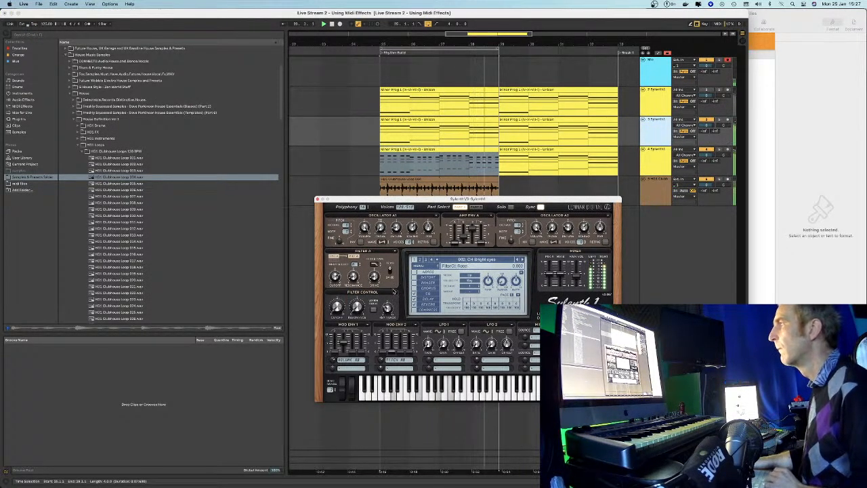
click(663, 152)
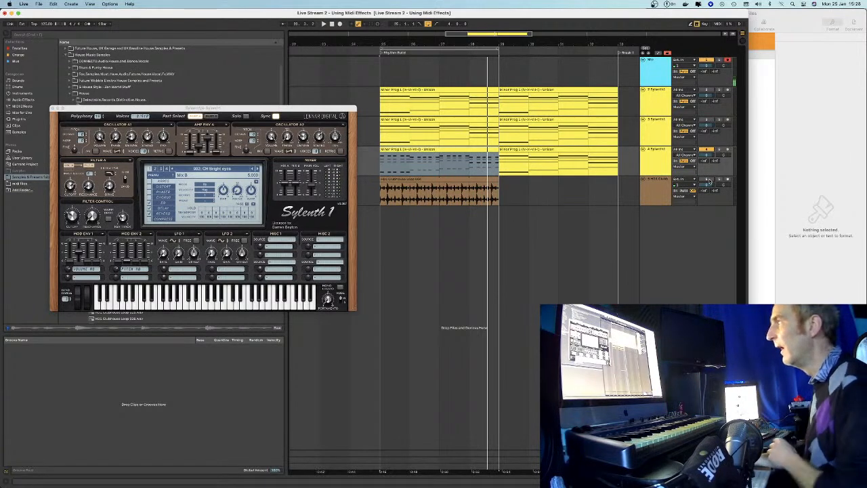
Duplicate the four-bar stab clip and the drum loop so both fill the eight-bar Rhythm Build section
drag(413, 43, 346, 54)
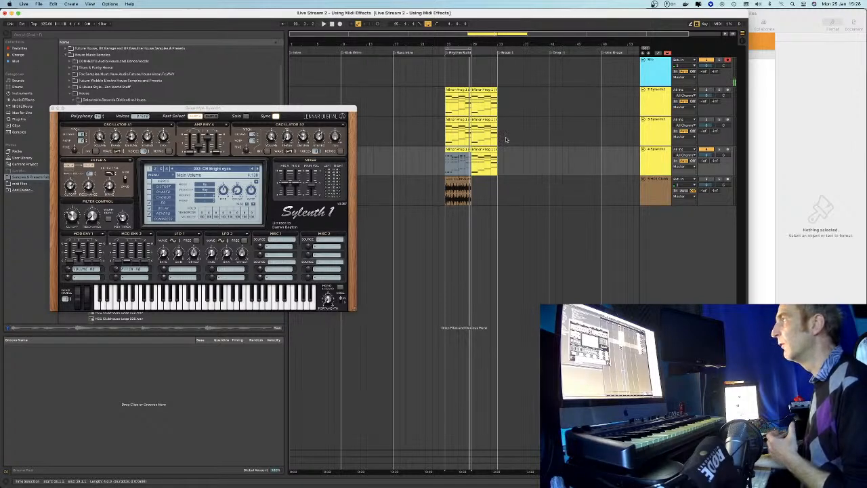
drag(466, 40, 466, 47)
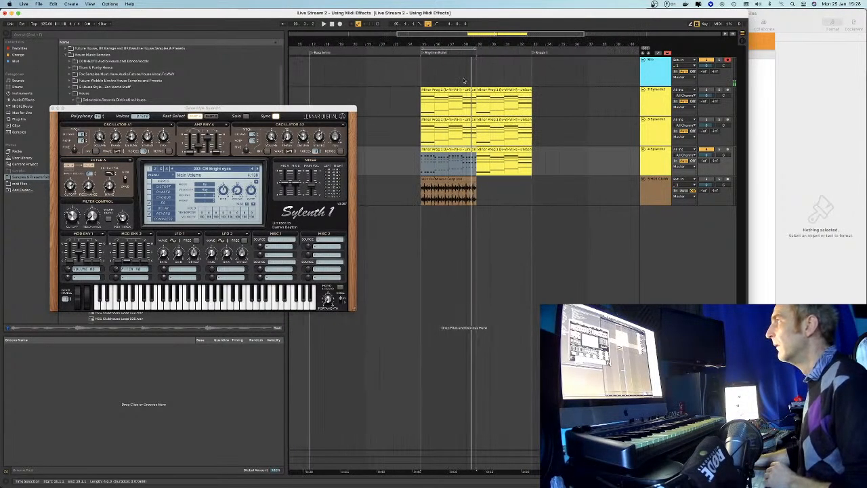
click(476, 150)
key(super+d)
click(474, 180)
key(super+d)
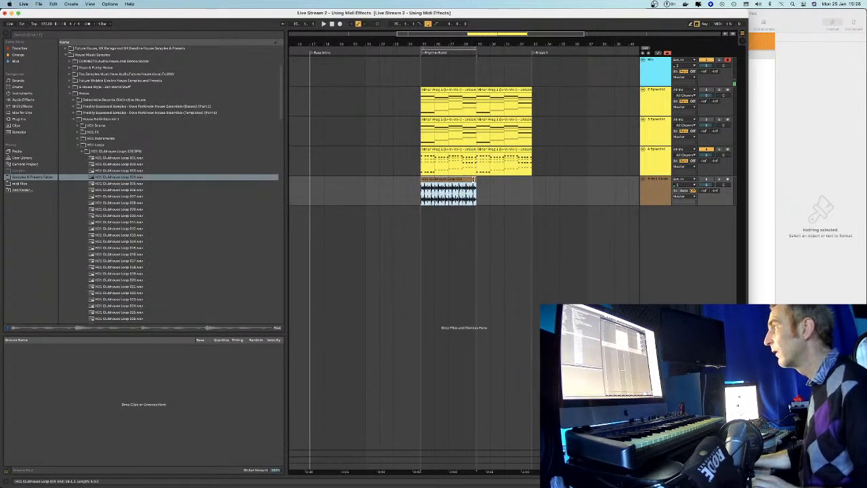
Extend the playback loop across the eight bars, reactivate the drum loop track and play the section
key(space)
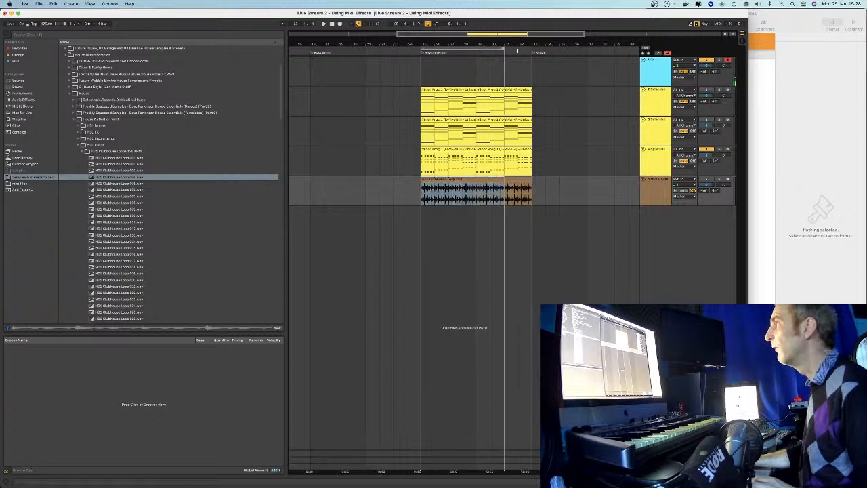
key(plus)
key(space)
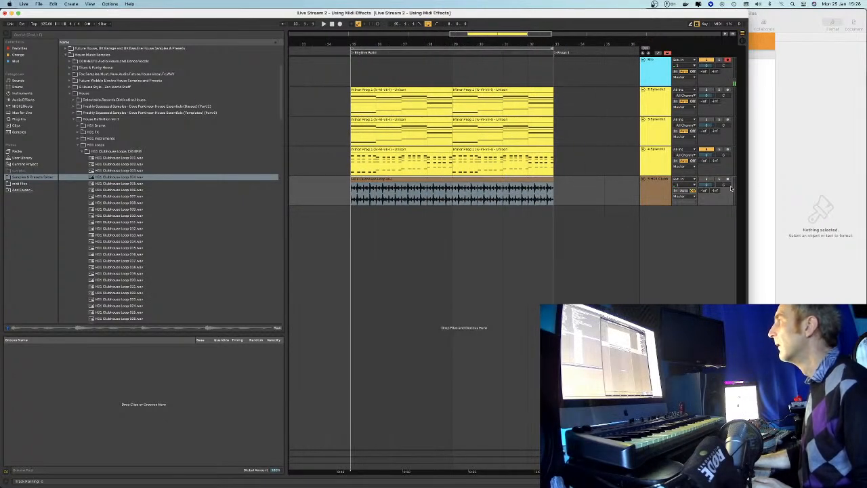
click(666, 183)
click(706, 180)
key(space)
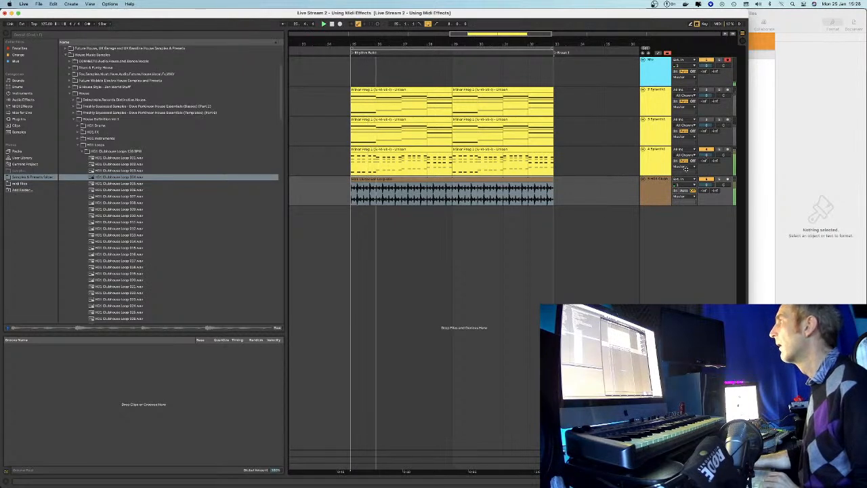
Show the stab track's Sylenth1 and step its preset forward to 004: CH Gentle giant during playback
click(707, 156)
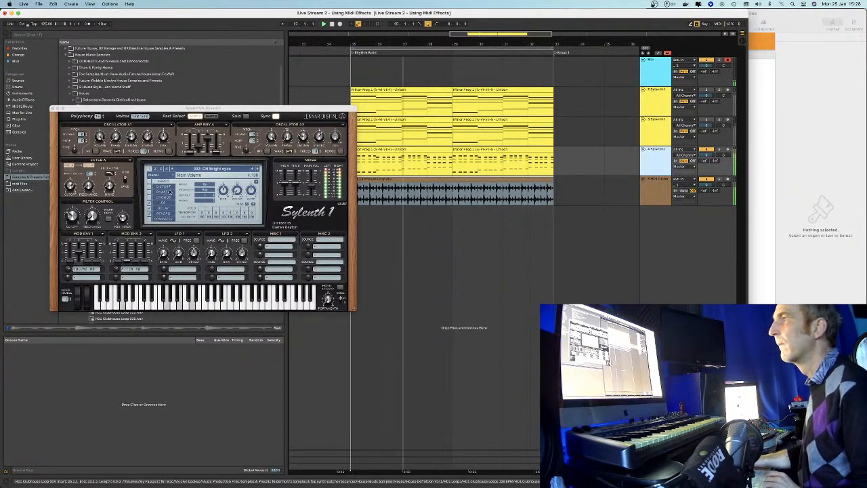
click(256, 168)
click(256, 168)
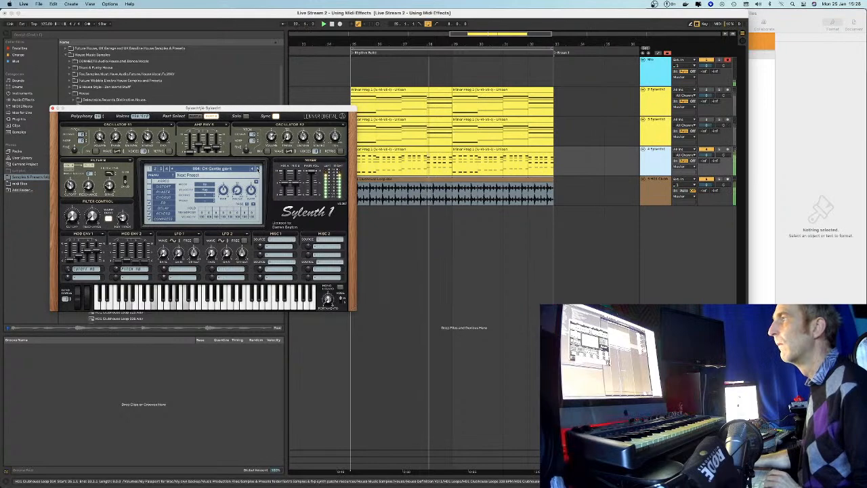
drag(183, 106, 496, 143)
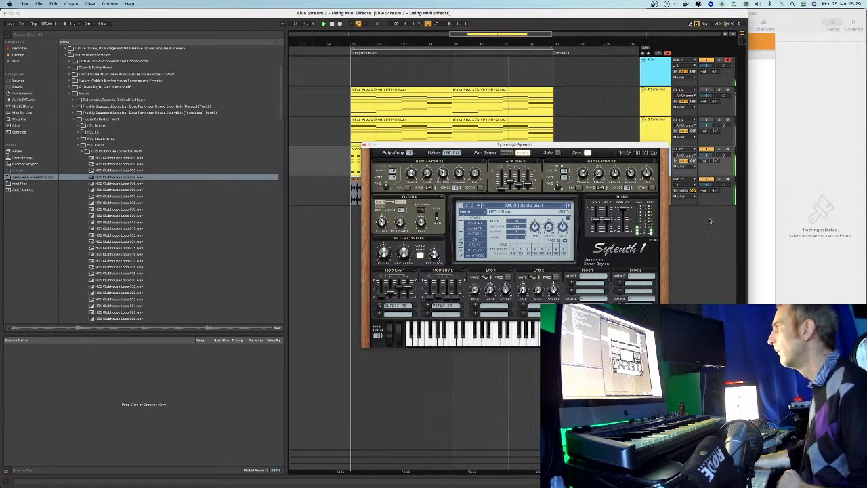
Move the open Sylenth1 windows down and clear of the arrangement clips
drag(556, 145, 508, 201)
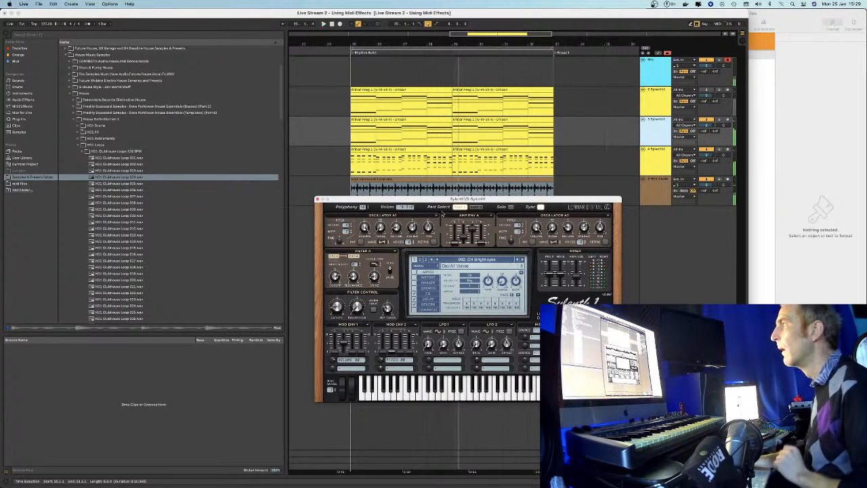
drag(445, 202, 441, 239)
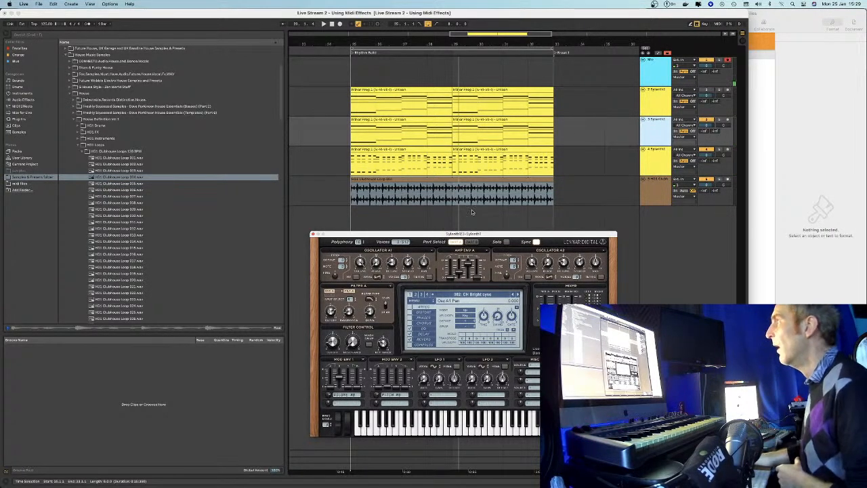
click(492, 190)
drag(474, 240, 331, 250)
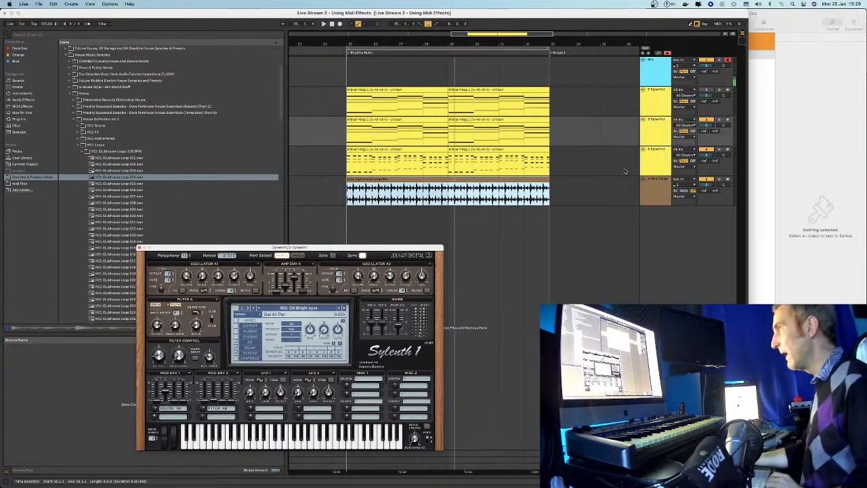
Copy the Rhythm Build clips of the three Sylenth1 tracks and the drum loop to bar 1 of the Intro
key(minus)
key(minus)
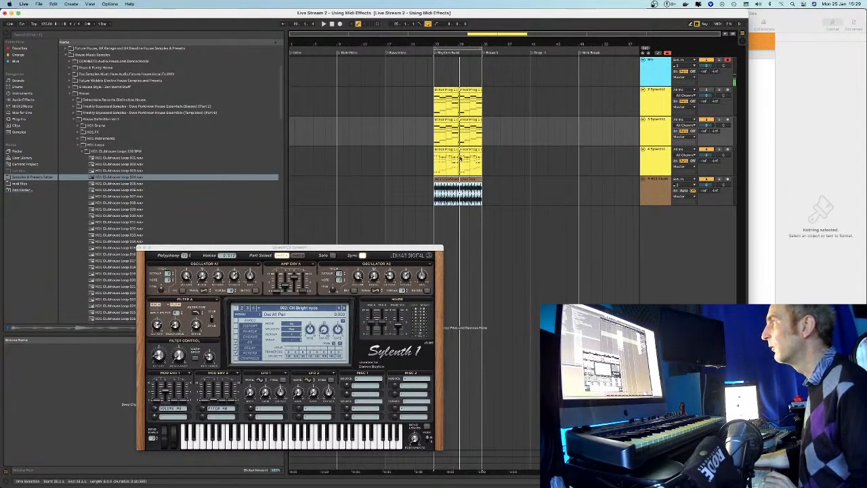
drag(485, 230, 448, 115)
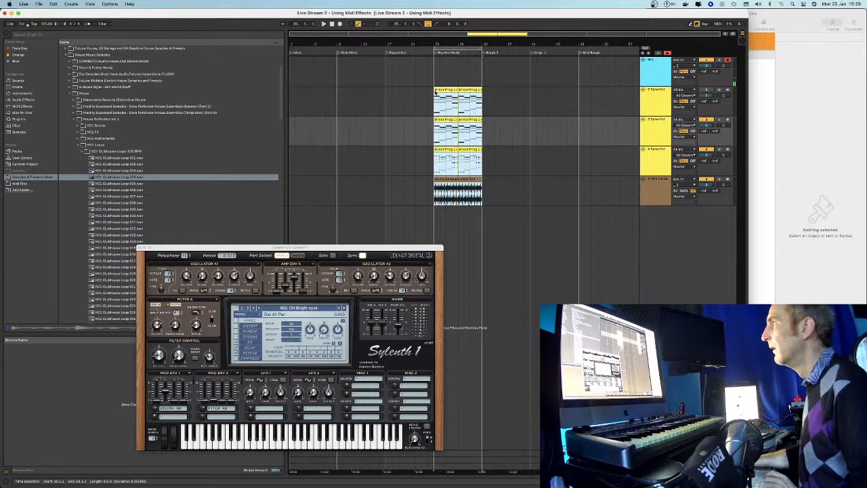
click(435, 93)
click(329, 97)
key(ctrl+v)
Duplicate the eight-bar block of clips repeatedly until all four tracks are filled up to about bar 89
key(ctrl+d)
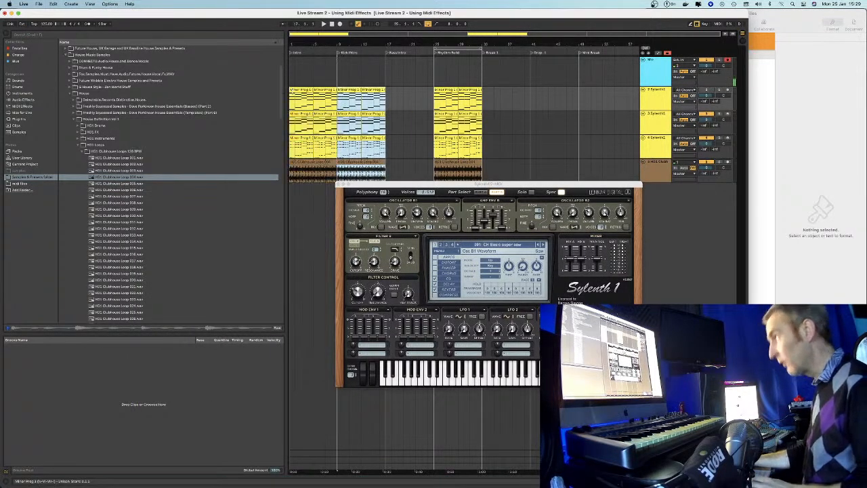
key(ctrl+d)
key(ctrl+d)
key(ctrl+d)
key(ctrl+d)
key(ctrl+d)
key(ctrl+d)
key(ctrl+d)
key(ctrl+d)
key(ctrl+d)
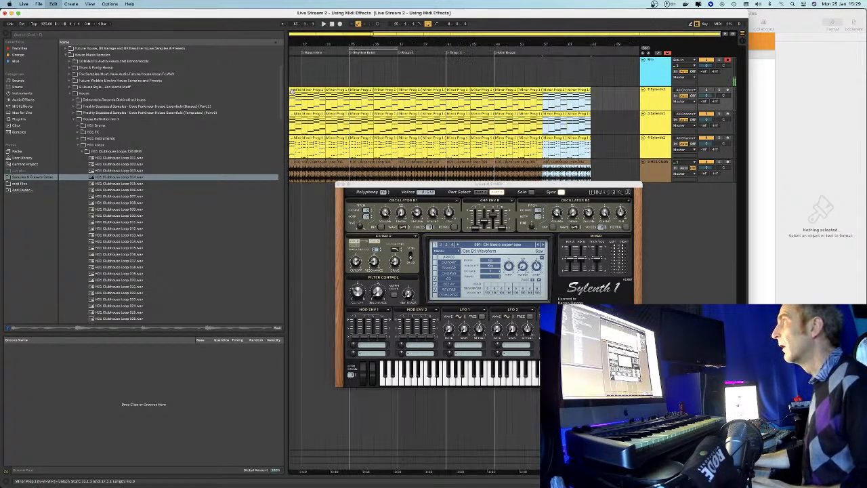
key(ctrl+d)
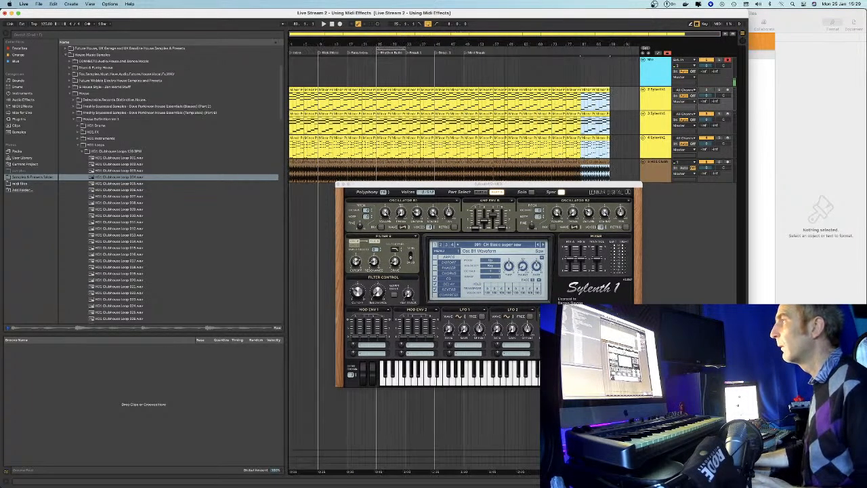
Delete the stab track's clips from bar 1 up to bar 24
click(299, 135)
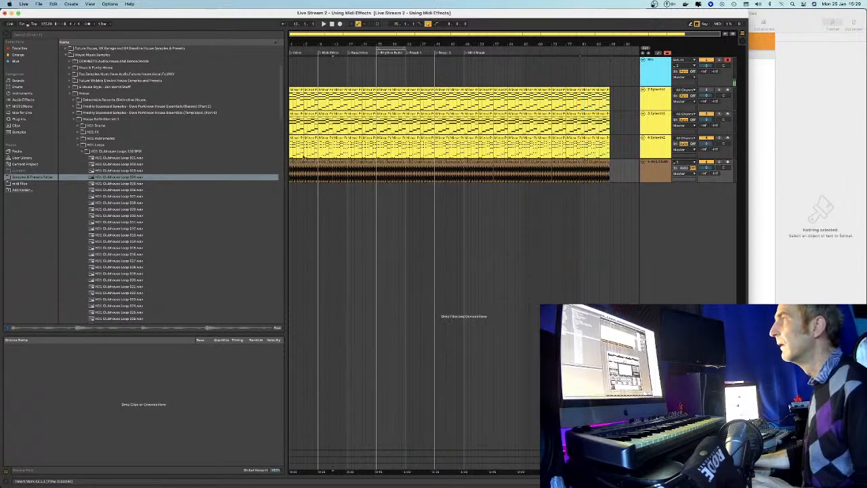
click(299, 135)
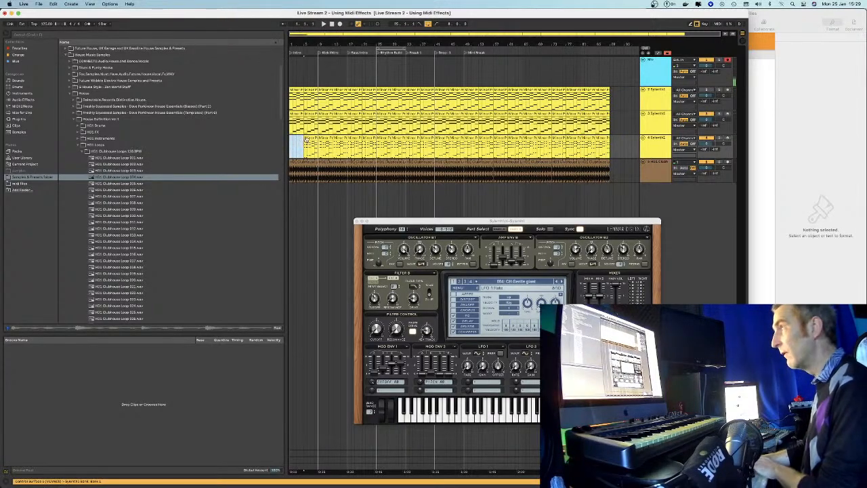
drag(317, 140, 377, 142)
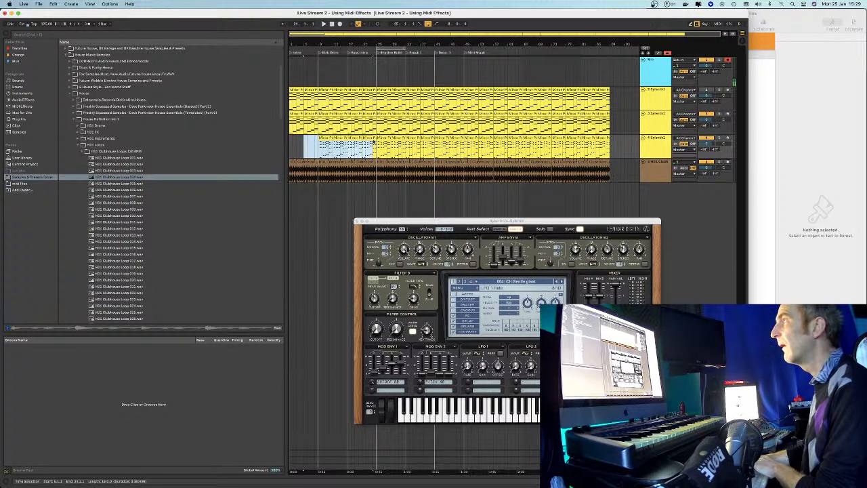
key(Delete)
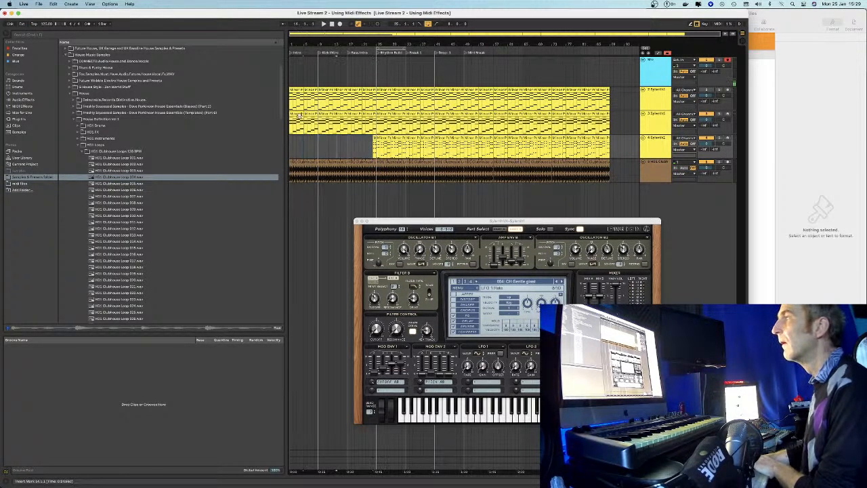
Play back the intro and delete the stab fragment left in bar 24, just before the Rhythm Build marker
click(296, 125)
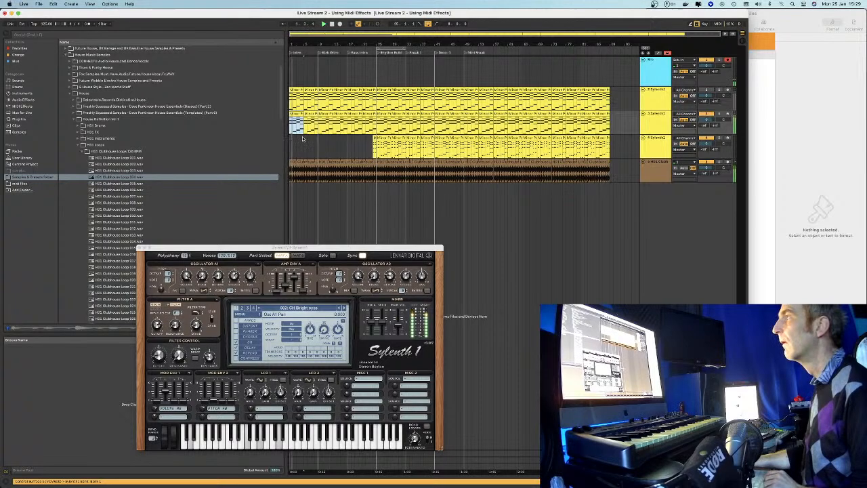
click(343, 146)
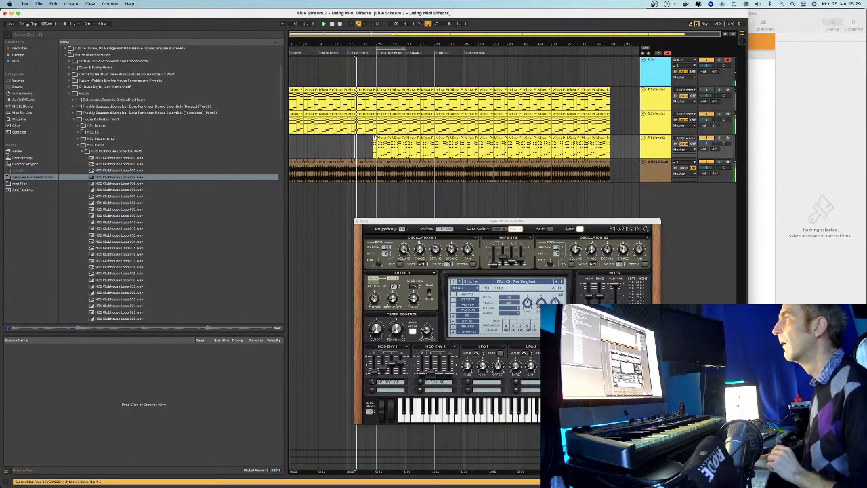
click(364, 148)
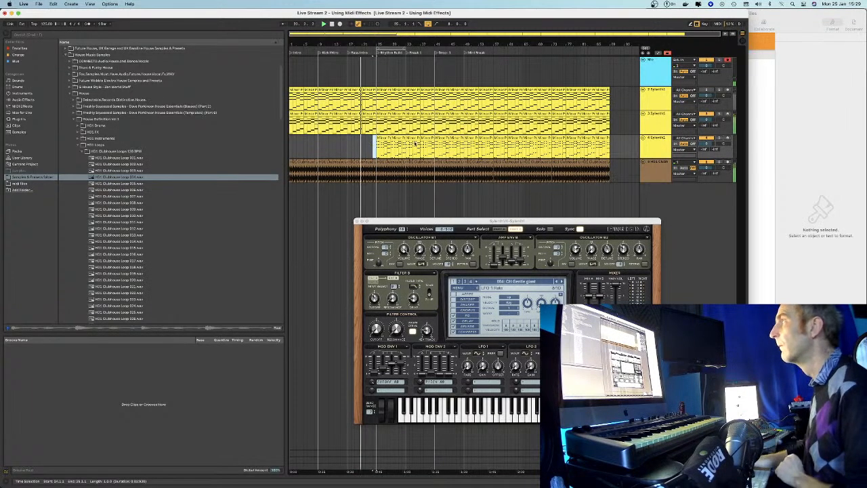
drag(414, 222, 422, 222)
click(363, 145)
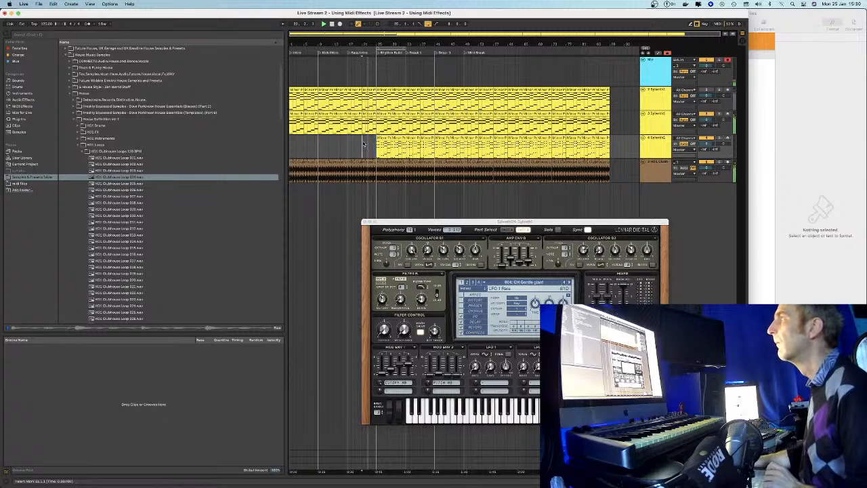
Delete the Sylenth1 chord track that uses the CH Basic super saw preset
click(651, 90)
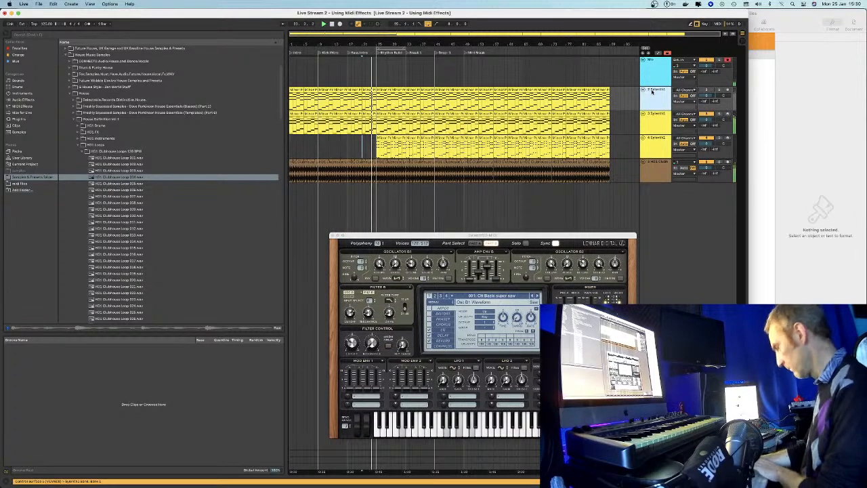
key(BackSpace)
drag(363, 249, 530, 247)
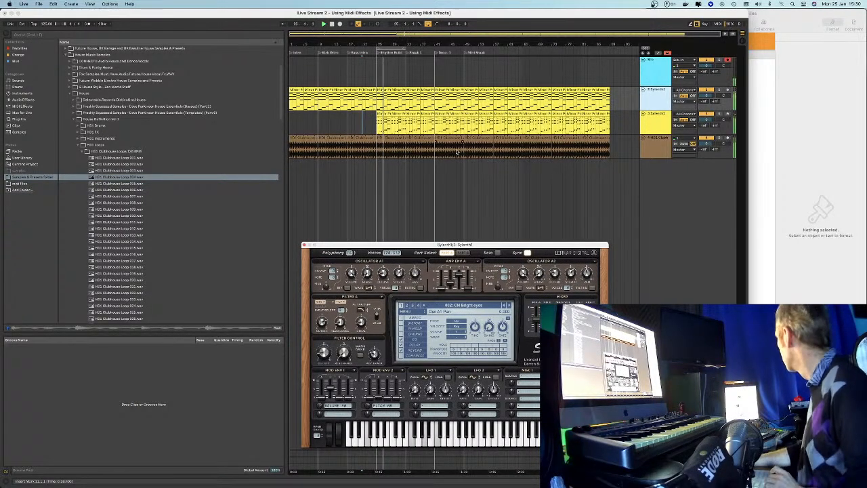
Move the remaining Sylenth1 window off the clips and shift the playback loop to the Break 1 section
drag(412, 245, 476, 187)
click(362, 122)
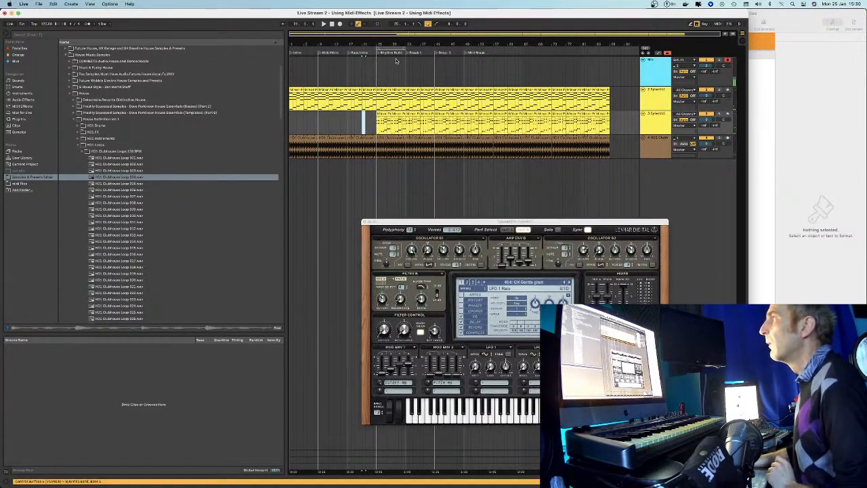
drag(392, 49, 421, 52)
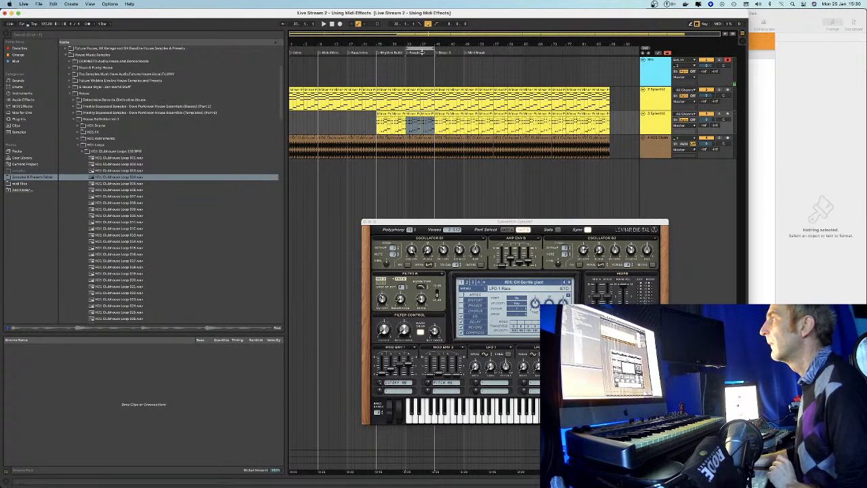
Show the track automation, narrow the browser to widen the arrangement, and move the chord track's Sylenth1 window lower
click(654, 94)
click(658, 53)
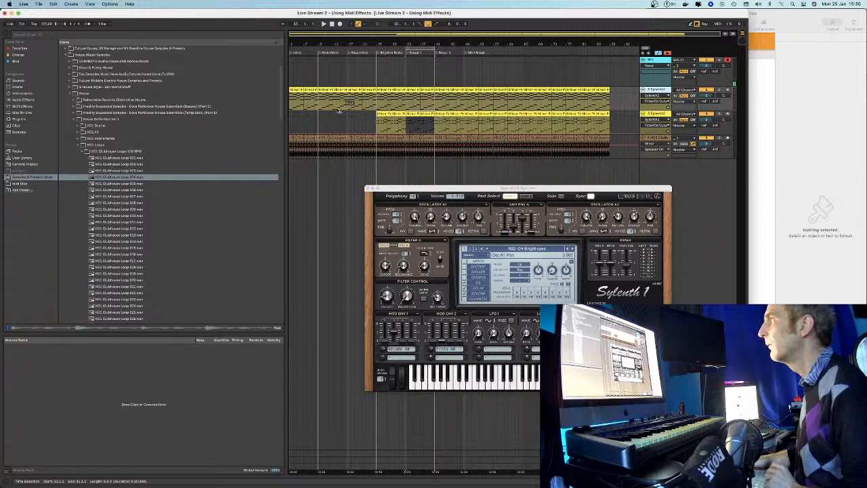
drag(296, 36, 149, 59)
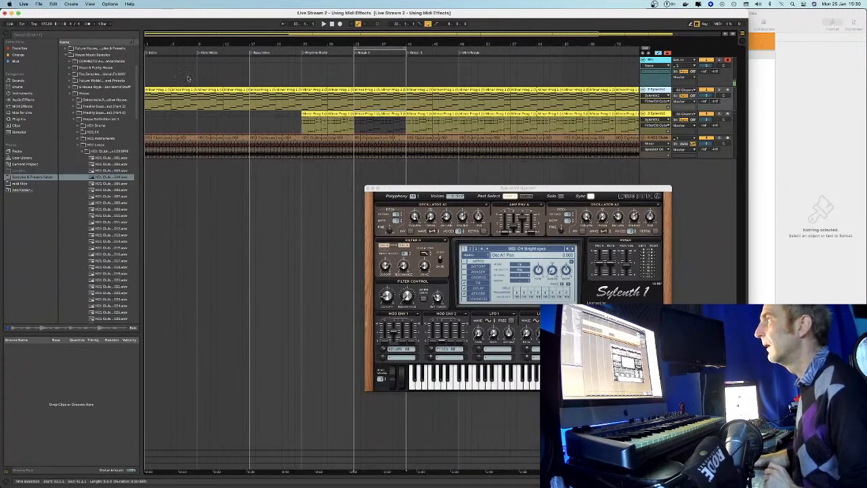
drag(447, 189, 372, 226)
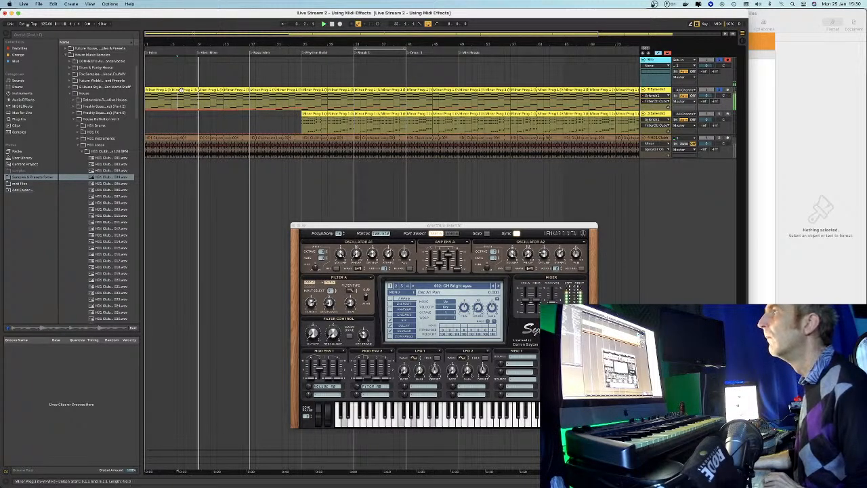
Delete the chord track's clips from bars 1 to 16, leaving its first clip at the Bass Intro marker
click(180, 90)
key(Delete)
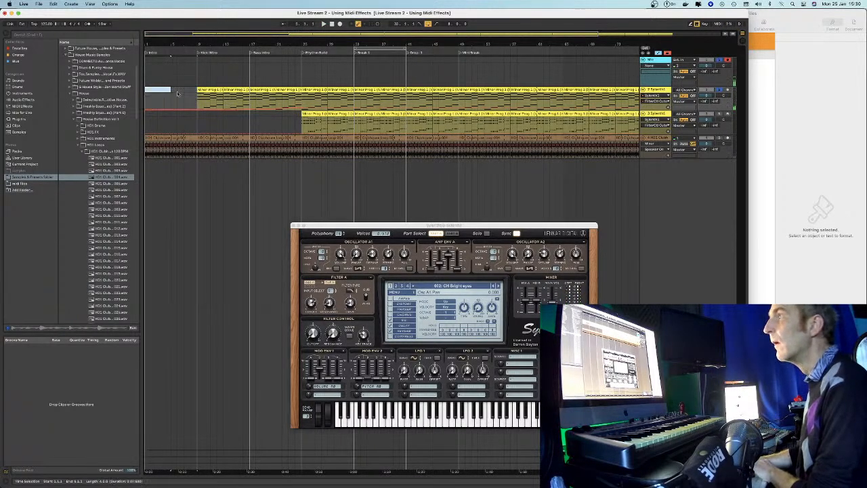
click(211, 90)
key(Delete)
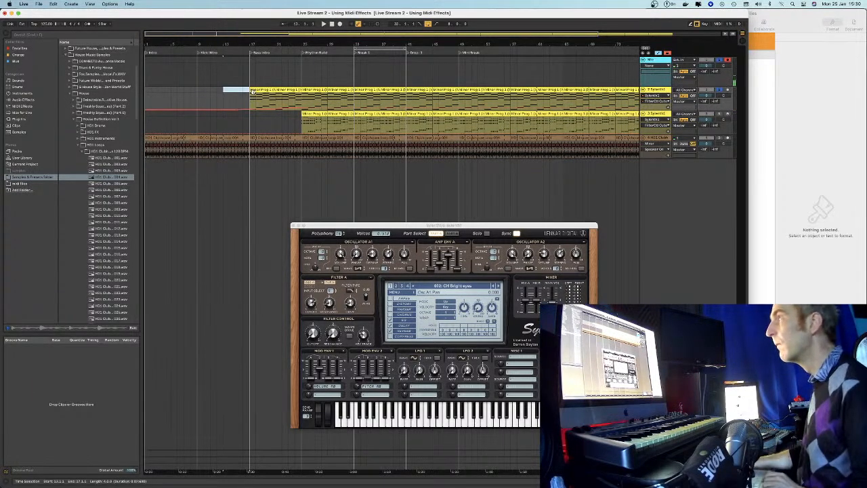
key(Delete)
Set the playback loop to the 16 bars from Bass Intro to Break 1 and play it
drag(248, 65, 365, 68)
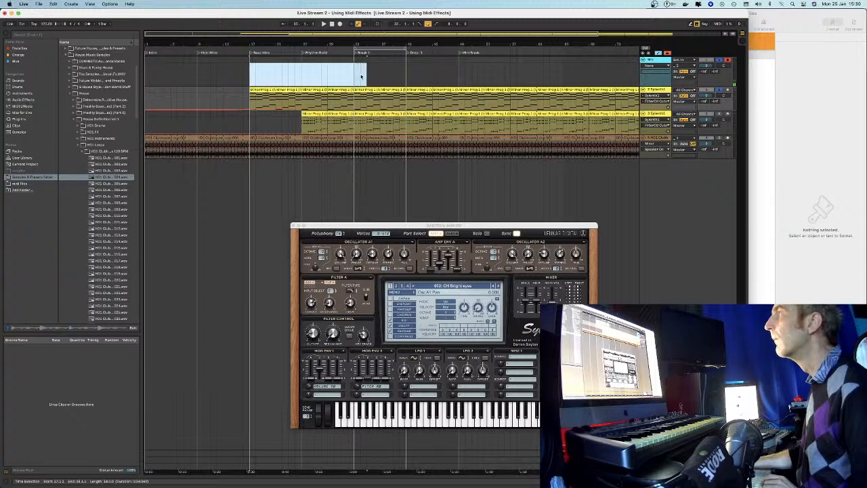
key(super+alt+p)
key(space)
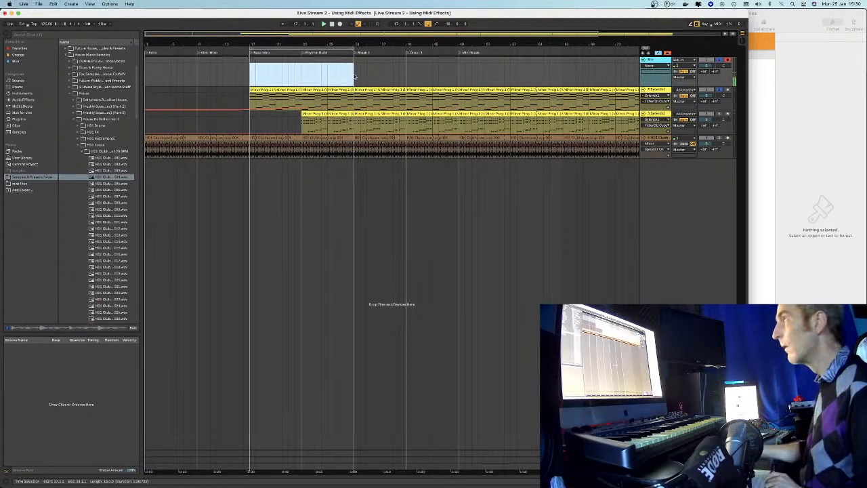
Reshape the chord track's filter cutoff automation to rise from the Bass Intro marker to Rhythm Build and drop to zero there
click(291, 101)
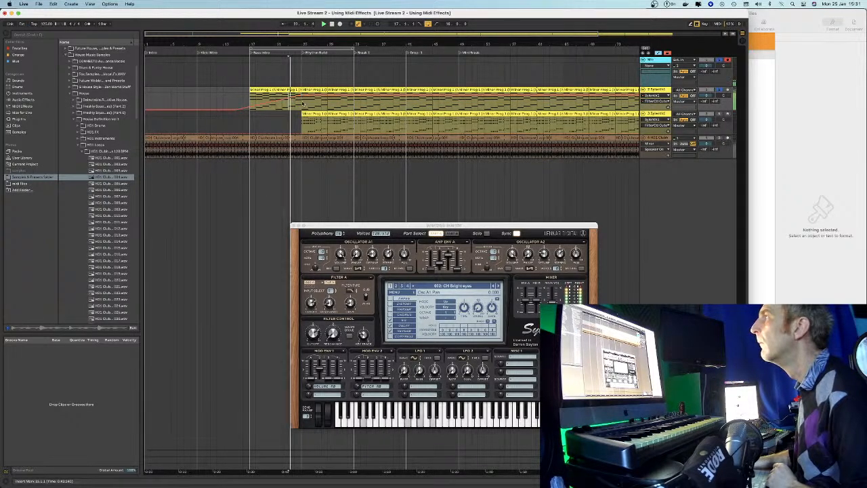
drag(306, 101, 342, 102)
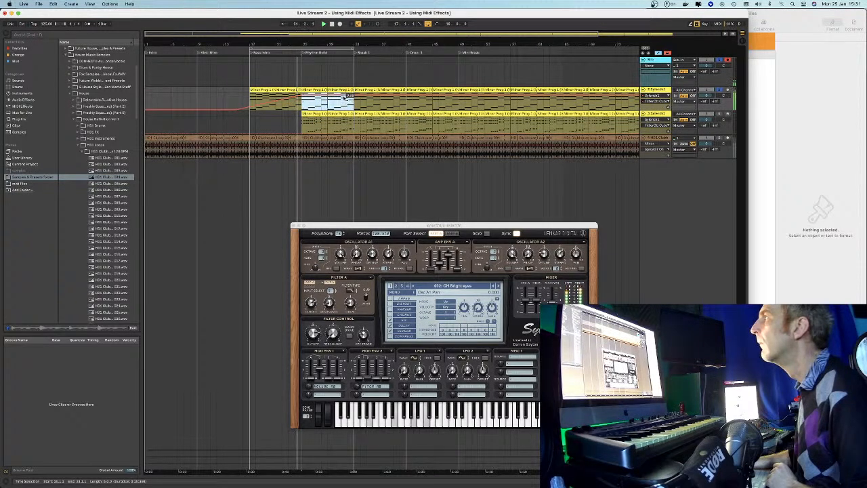
click(284, 104)
drag(286, 103, 307, 102)
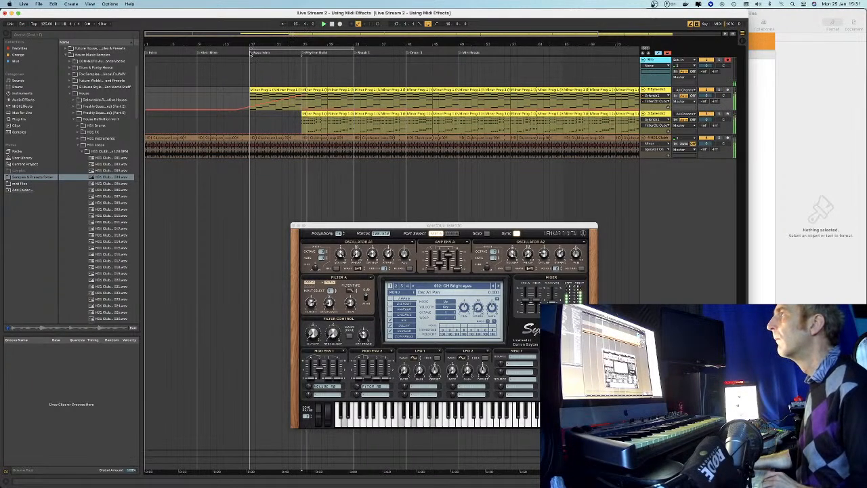
drag(250, 38, 249, 42)
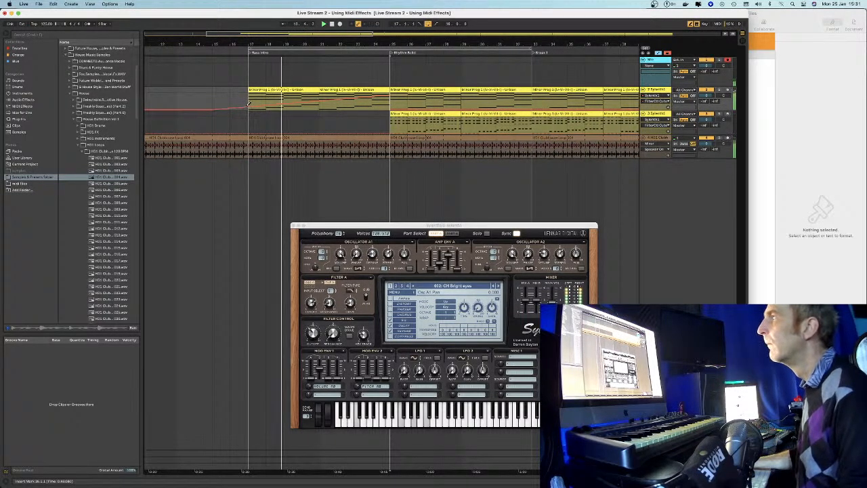
drag(248, 108, 390, 97)
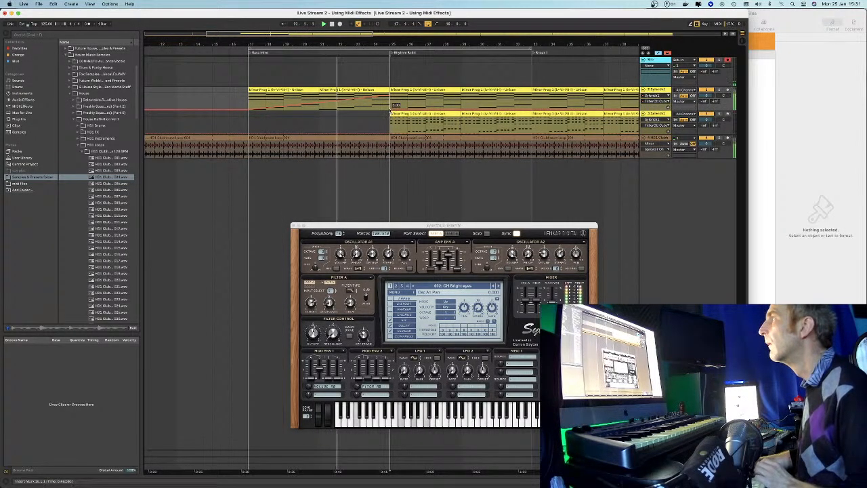
Add a second rising filter cutoff ramp on the chord track over the four bars from bar 29 to Break 1
drag(392, 45, 390, 41)
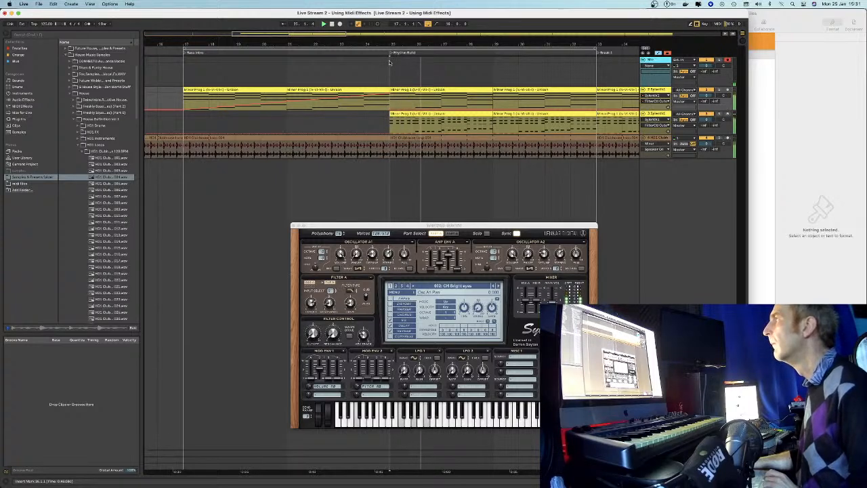
drag(395, 44, 449, 97)
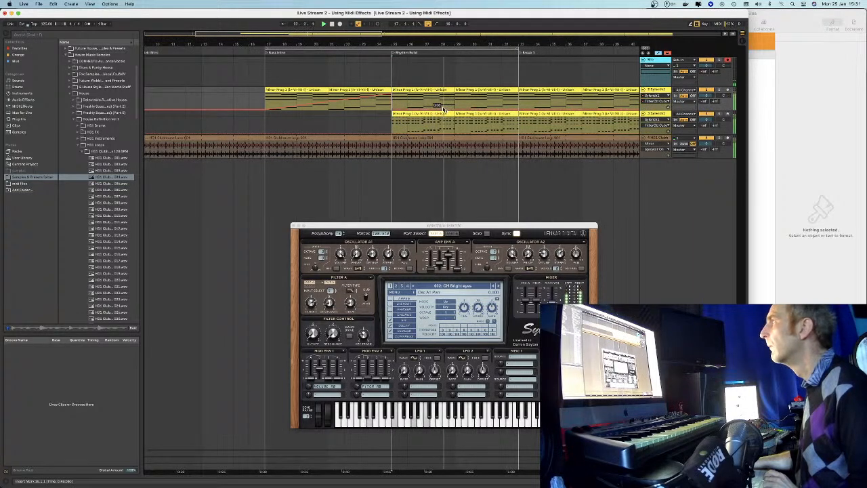
drag(454, 105, 506, 106)
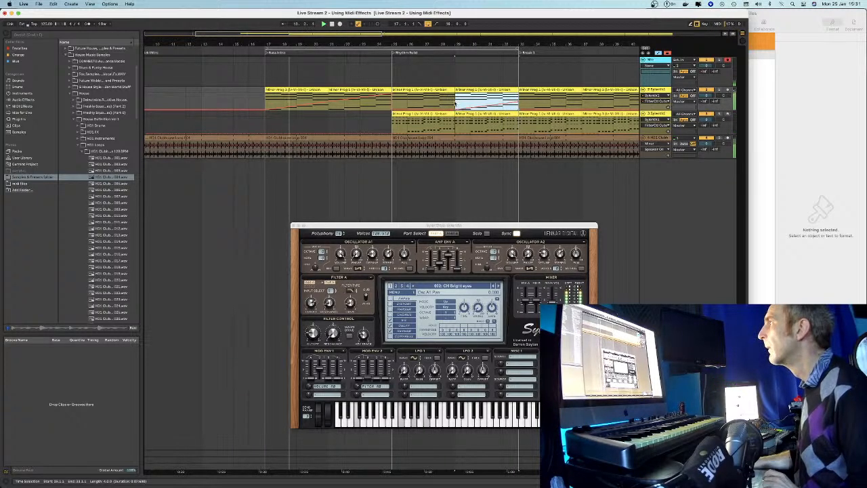
scroll(325, 100, up, 4)
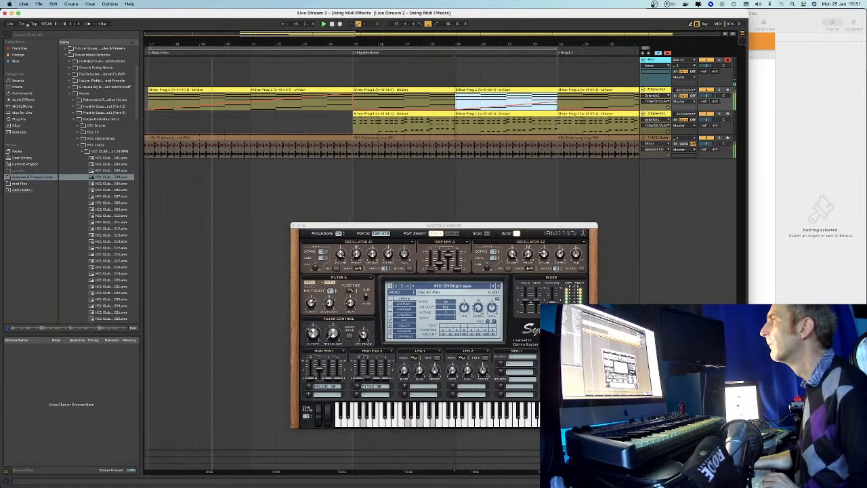
scroll(325, 100, down, 3)
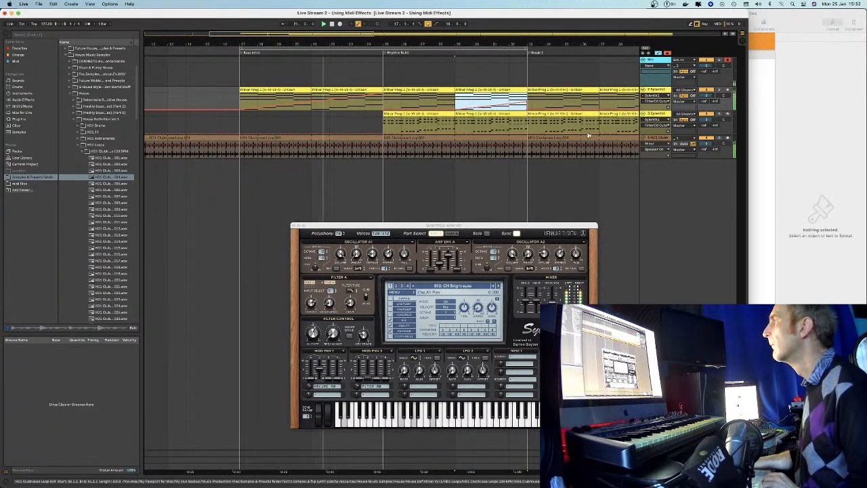
Delete the one-bar section of the drum loop just before the Rhythm Build marker and listen to the gap
drag(382, 142, 366, 140)
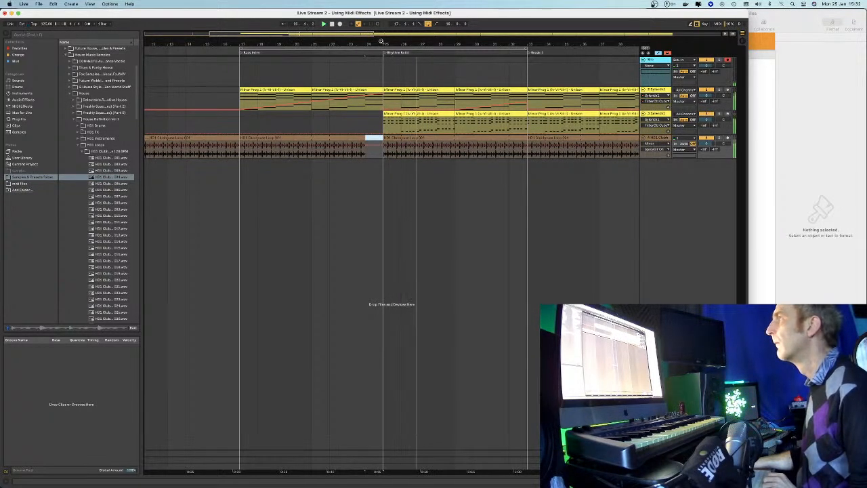
drag(381, 42, 382, 28)
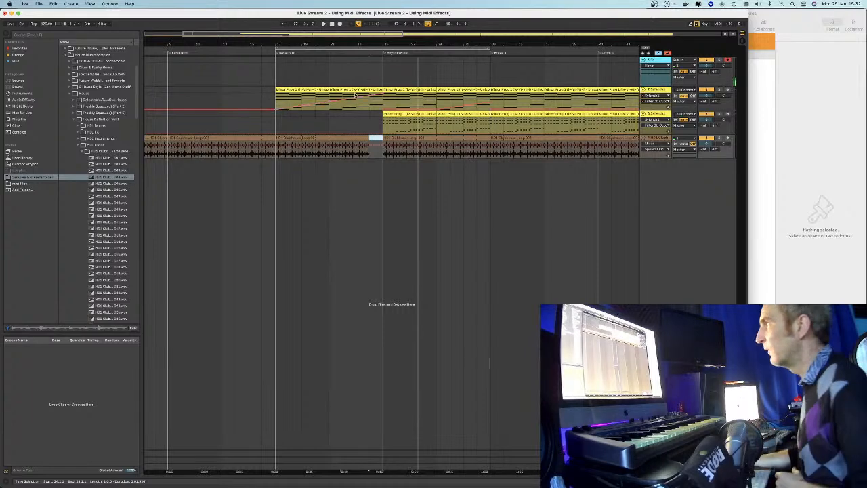
scroll(298, 57, down, 5)
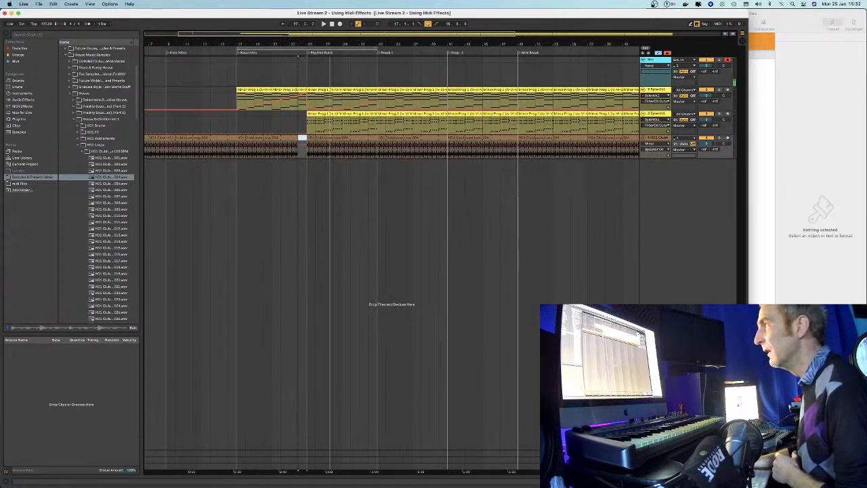
scroll(298, 57, down, 5)
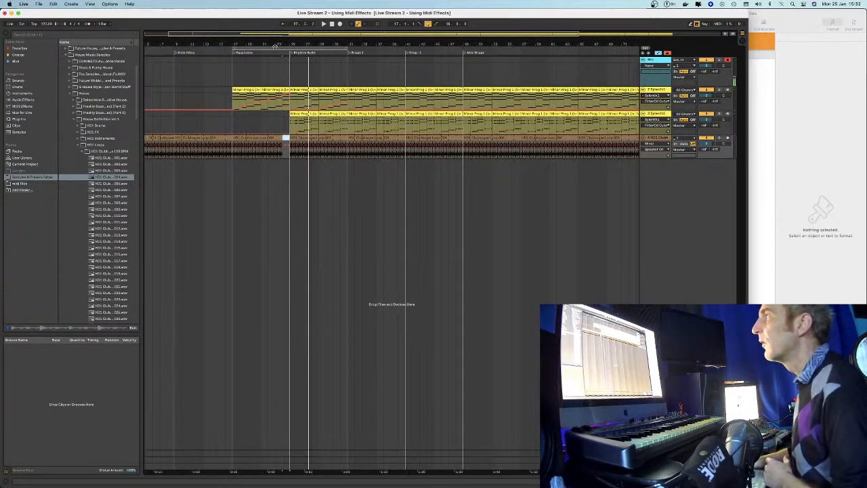
Move the 16-bar playback loop to run from Rhythm Build to Drop 1
click(243, 90)
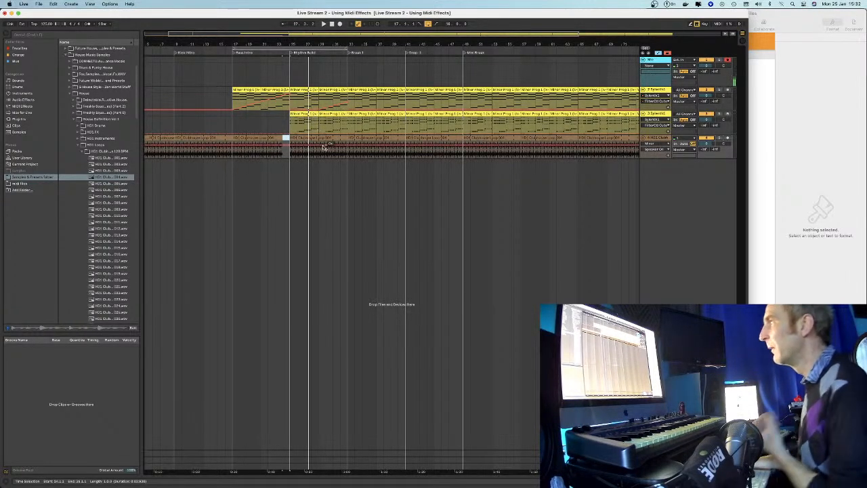
click(298, 49)
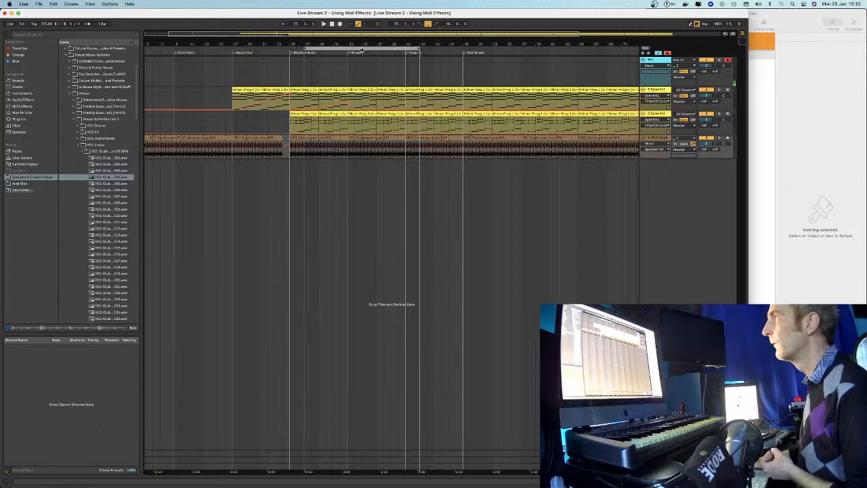
drag(334, 45, 409, 157)
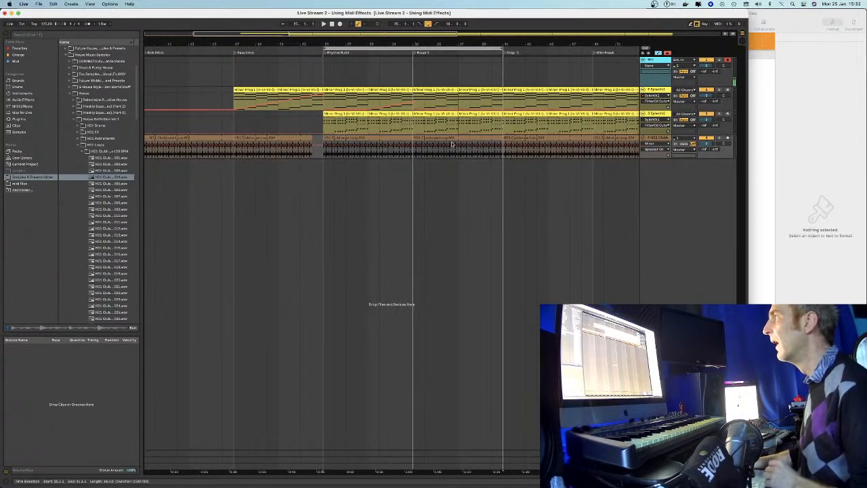
click(673, 139)
right_click(657, 172)
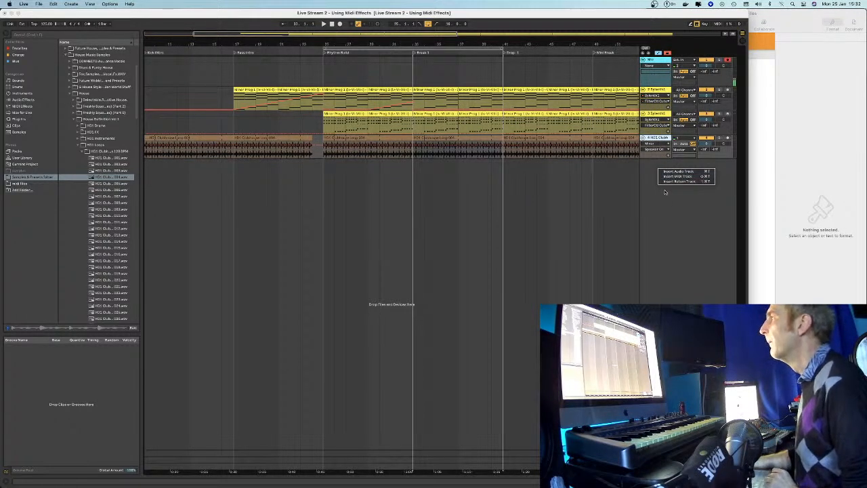
click(676, 180)
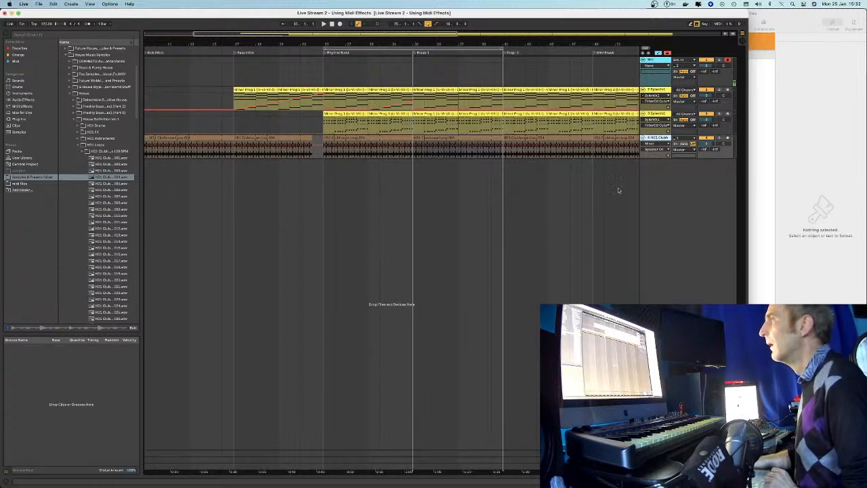
Collapse the HD1 Clubhouse Loops folder and widen the browser to show longer sample pack names
click(84, 151)
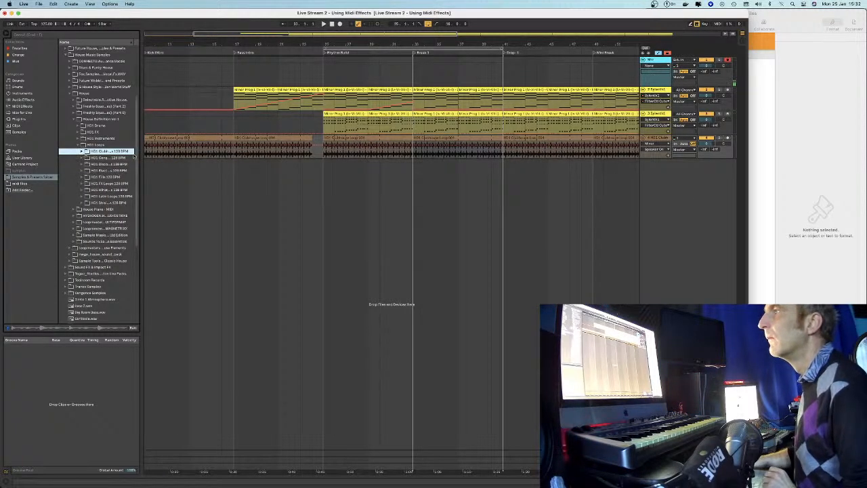
drag(141, 152, 207, 154)
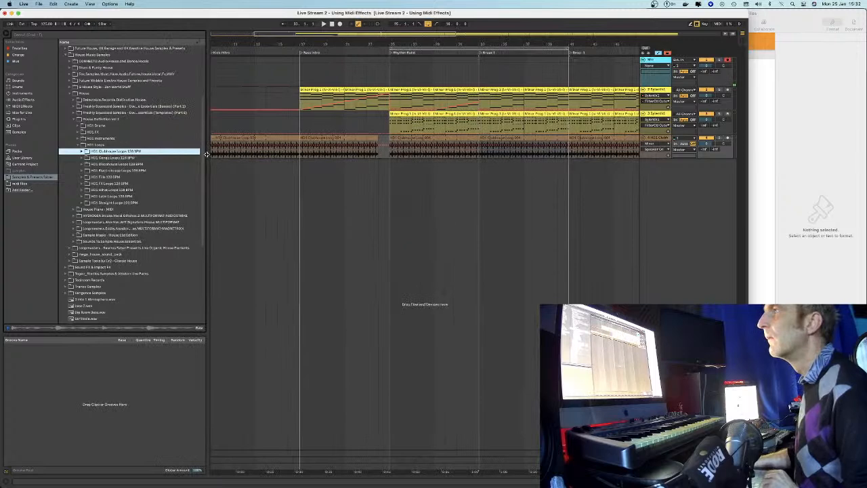
scroll(86, 95, up, 5)
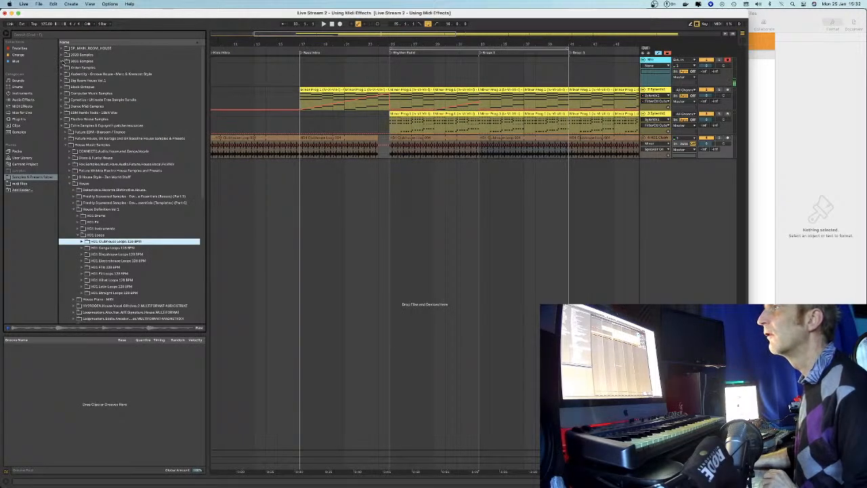
Look through the 2021 Samples folder, opening the Deep House Ultimate and Deep House Bundle packs
click(62, 61)
click(66, 67)
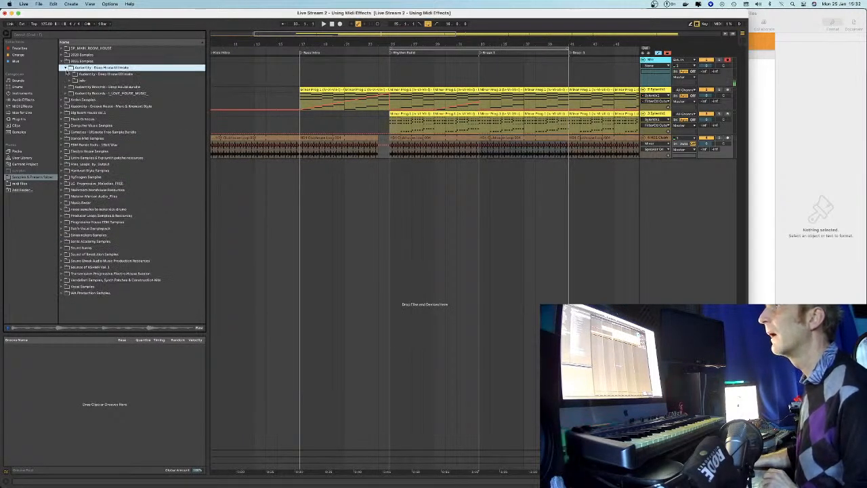
click(71, 75)
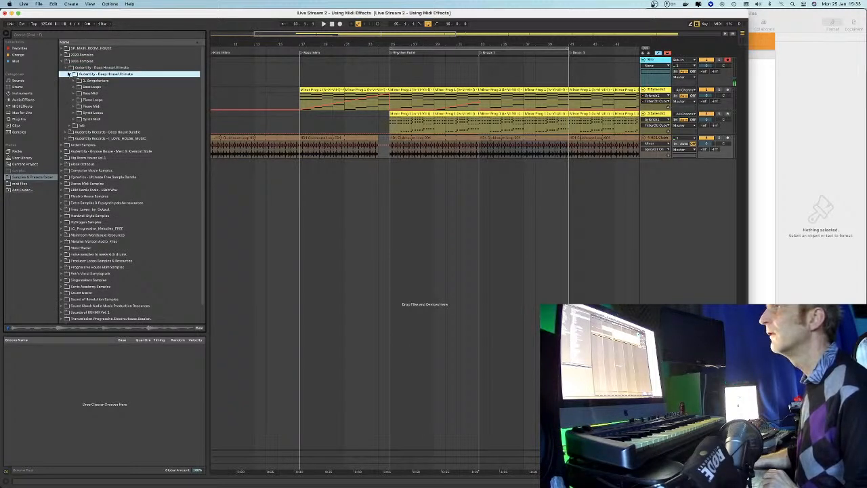
click(70, 76)
click(66, 87)
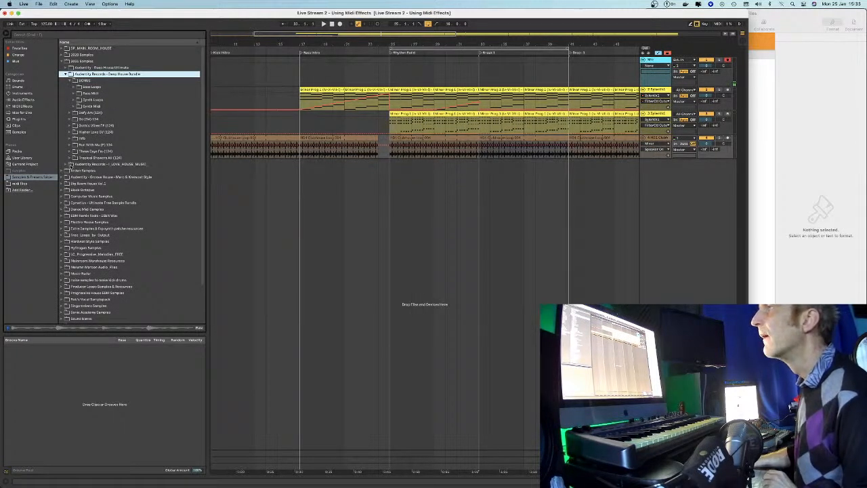
Look through the I Love House Music pack's kits and bonus one-shots, and preview a bass one-shot
click(66, 164)
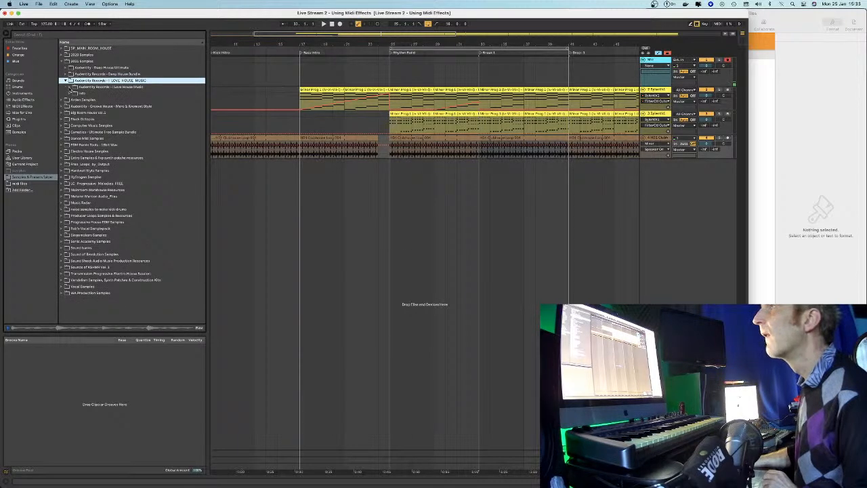
click(70, 88)
click(74, 101)
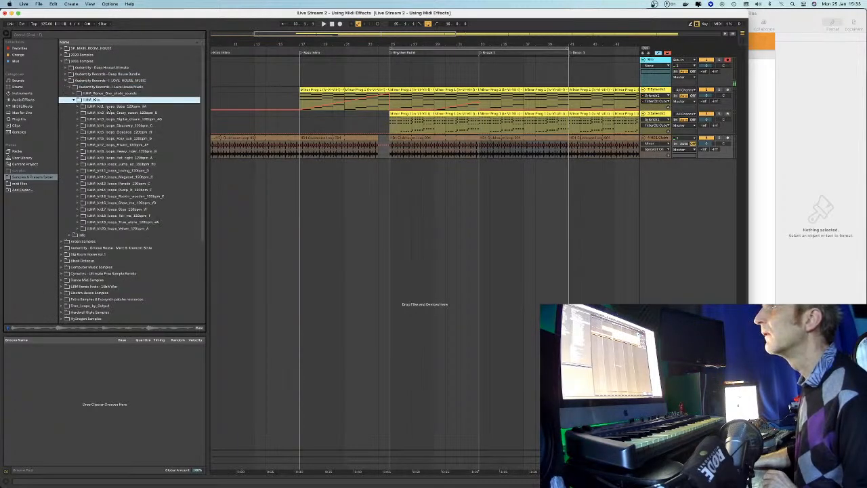
click(74, 100)
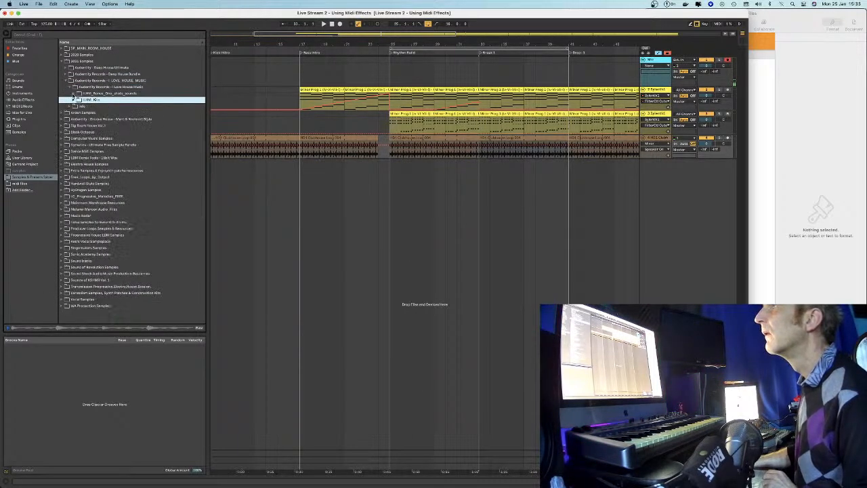
click(74, 94)
click(98, 107)
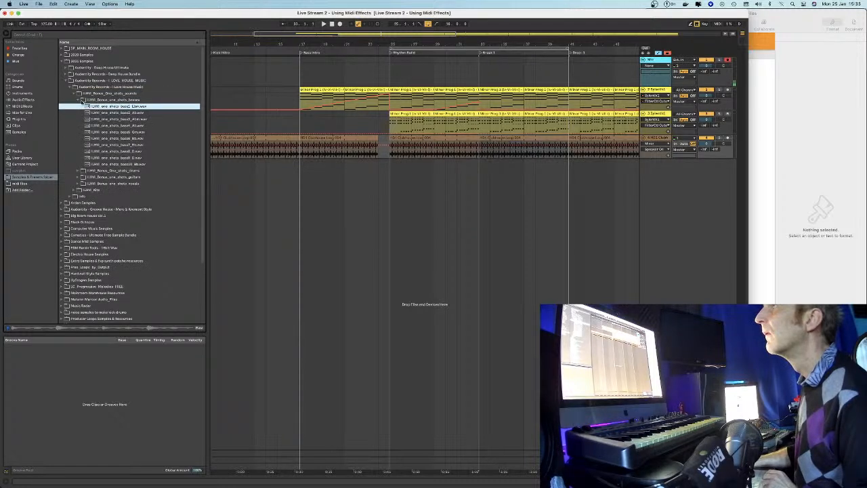
click(78, 99)
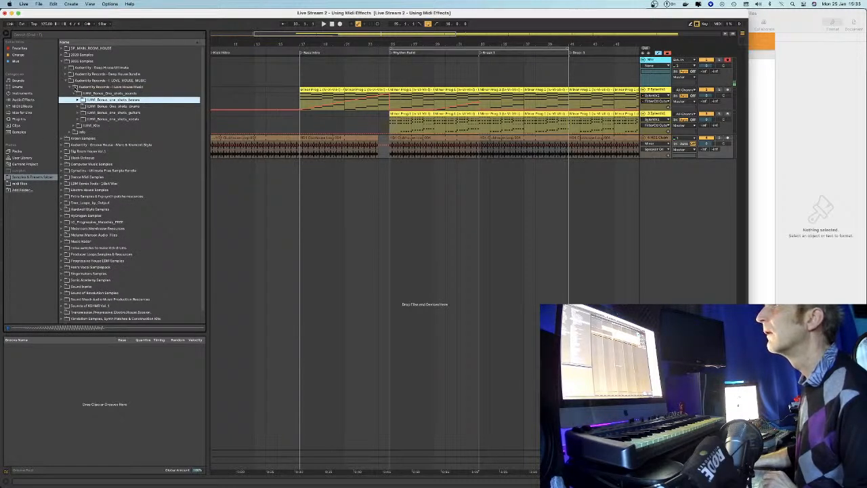
click(67, 79)
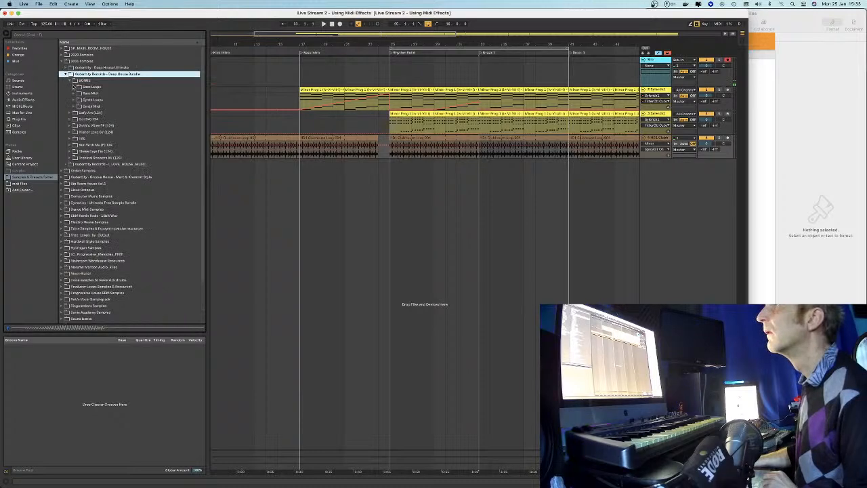
Open the Bass Midi folder among the Deep House Bundle's bonus content to list its bass loop MIDI files
click(66, 74)
click(73, 88)
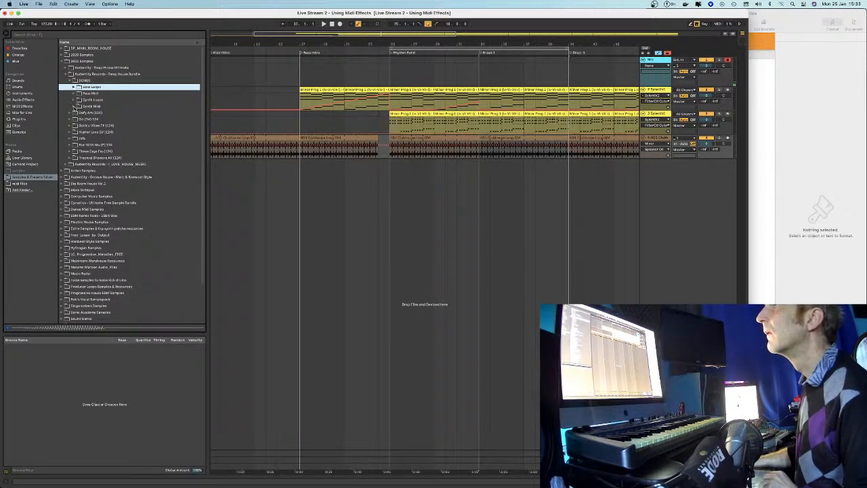
click(74, 107)
click(73, 107)
click(74, 94)
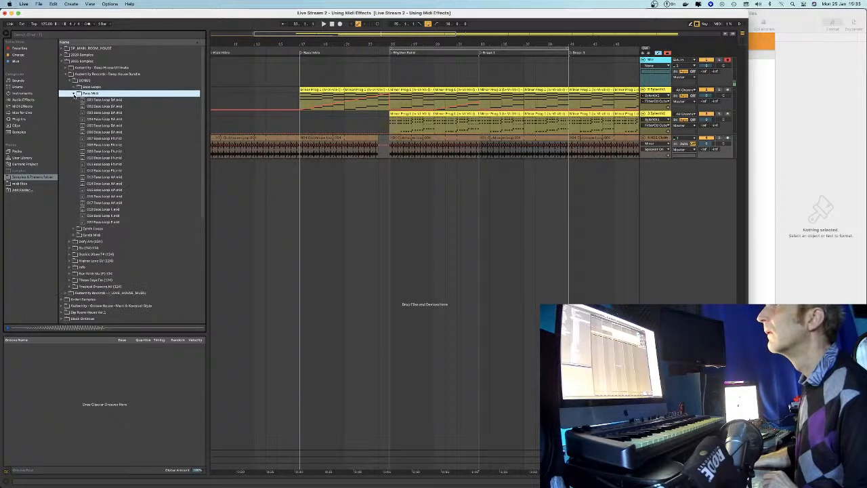
Look through the Deep House Bundle's Bass Loops folder, collapse the bonus bass folders and open the first Am (124) kit folder
click(74, 93)
click(74, 88)
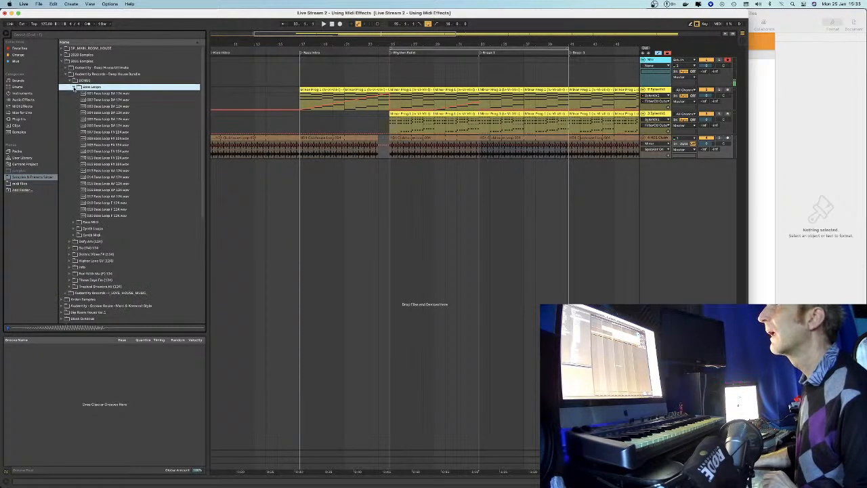
click(74, 88)
click(70, 112)
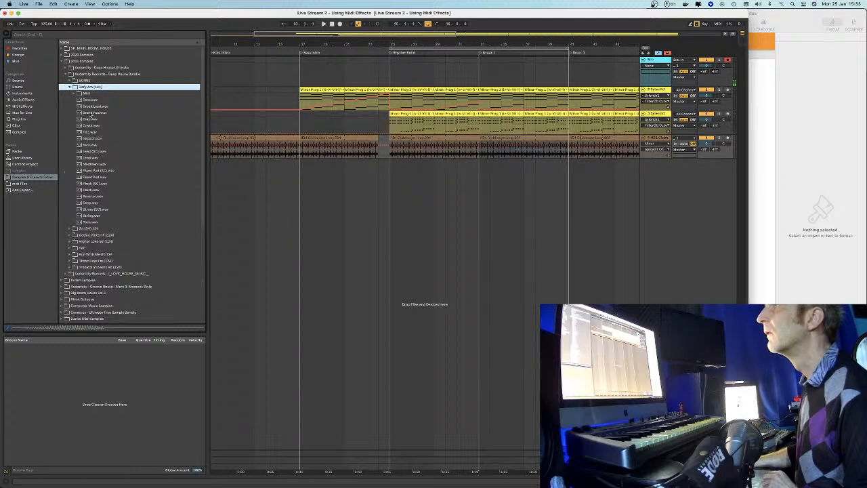
Place the Kick sample on a new audio track at Rhythm Build and extend it to the start of Break 1
click(80, 145)
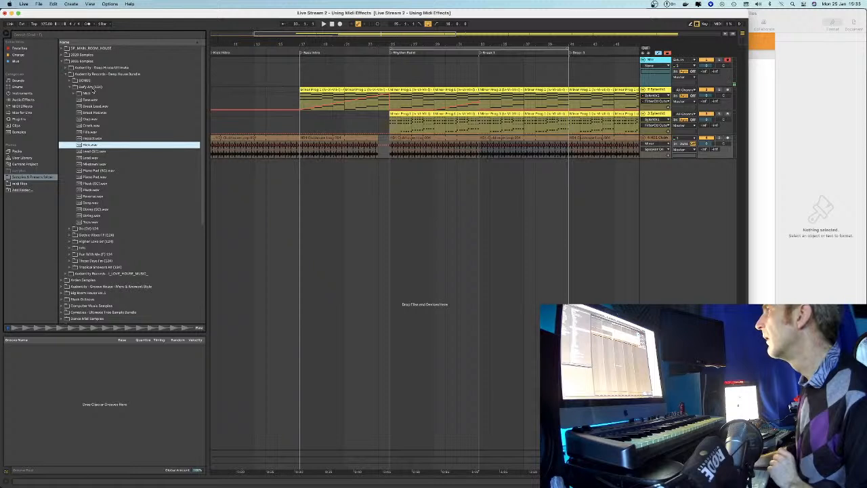
drag(90, 145, 390, 184)
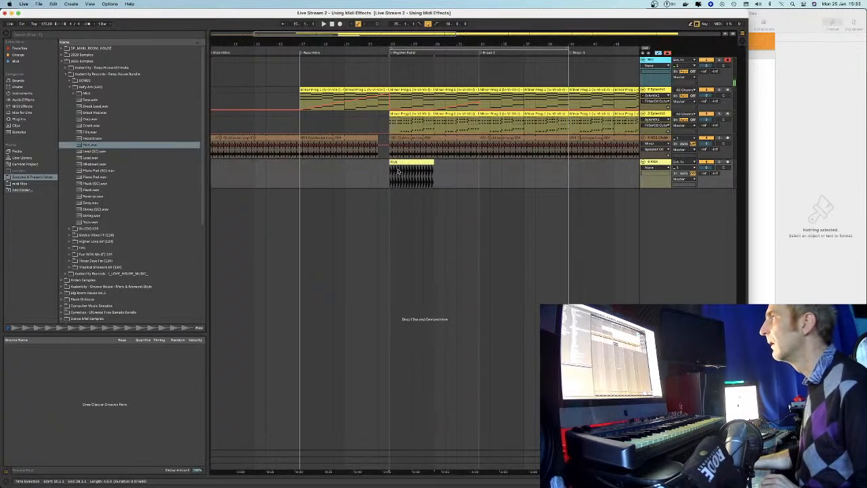
drag(426, 162, 478, 162)
Play the kick with the arrangement and set the loop to span the Bass Intro and Rhythm Build sections
key(space)
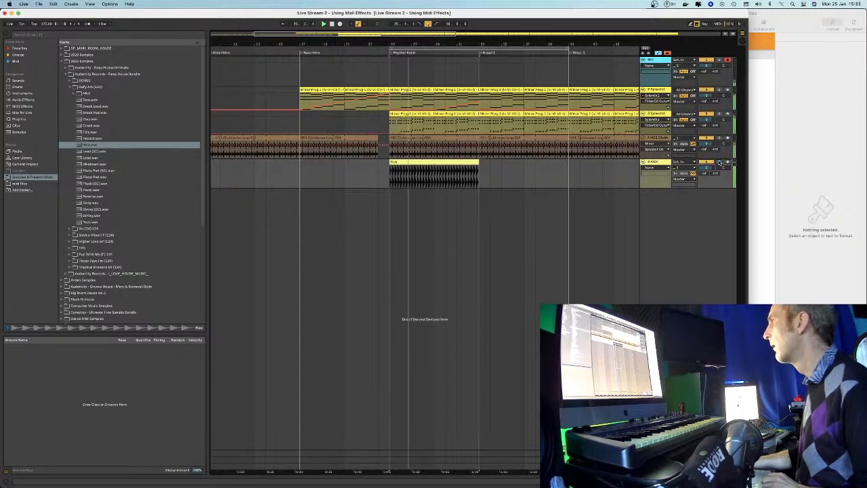
click(719, 162)
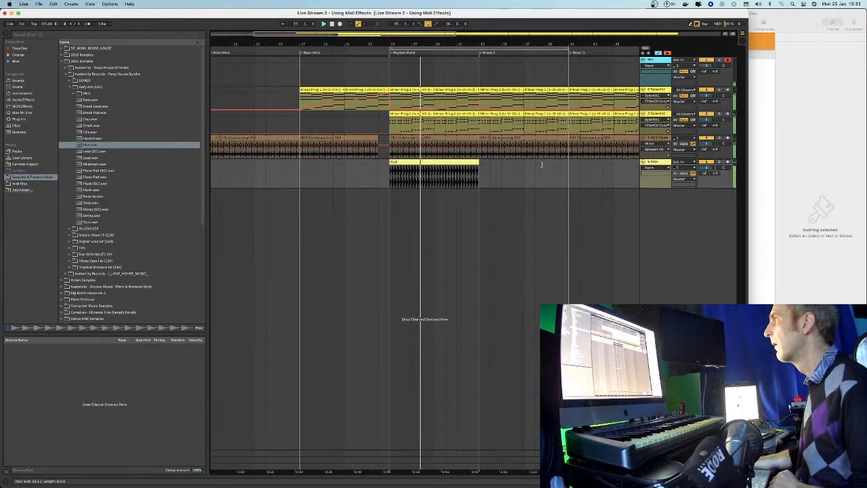
mouse_move(479, 162)
mouse_down()
mouse_move(440, 162)
mouse_move(479, 164)
mouse_up()
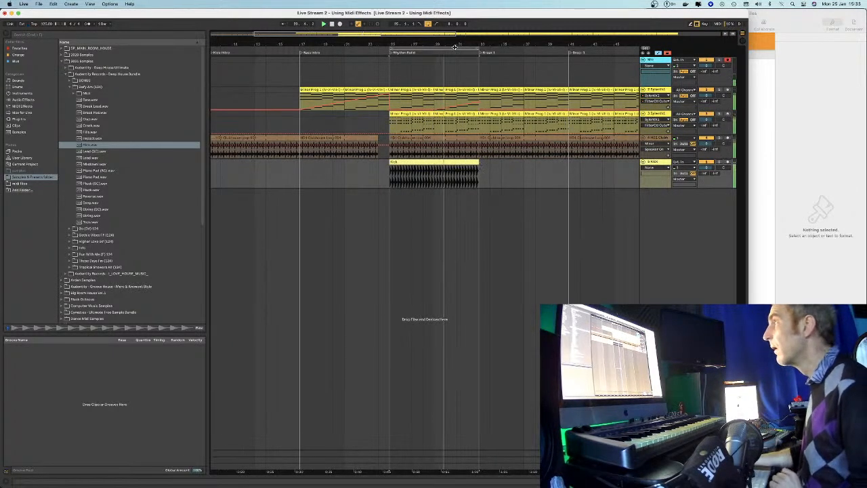
key(plus)
key(plus)
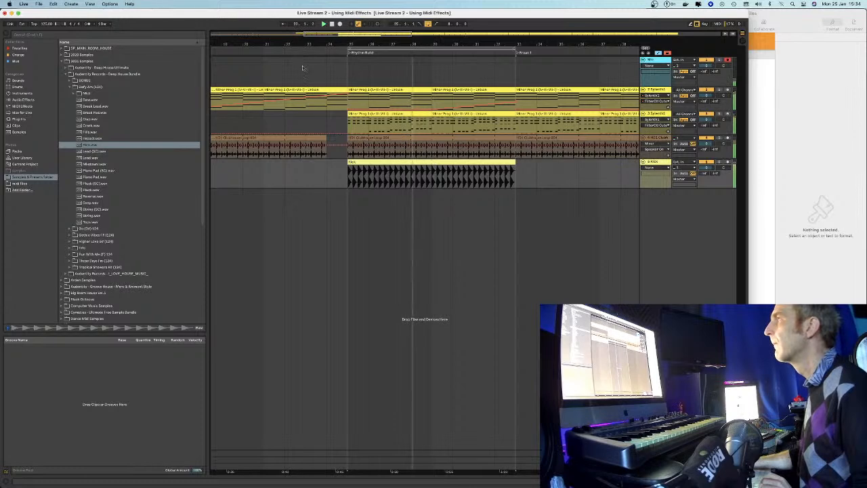
drag(376, 41, 455, 51)
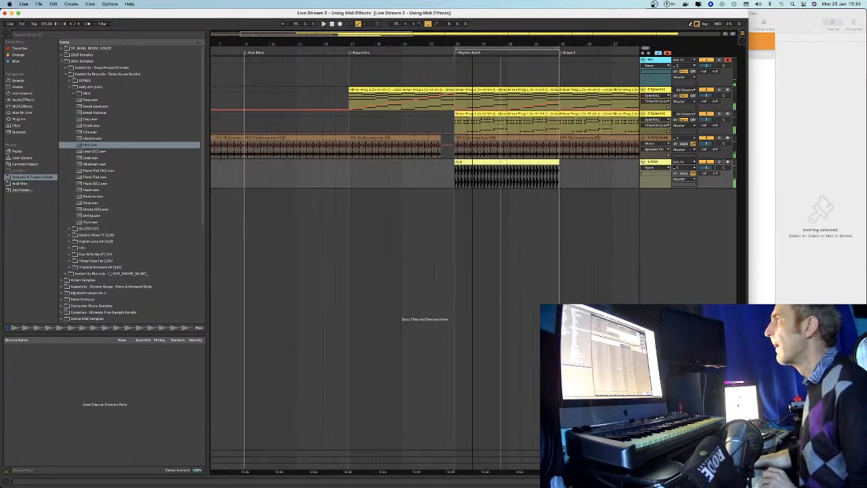
drag(454, 163, 349, 163)
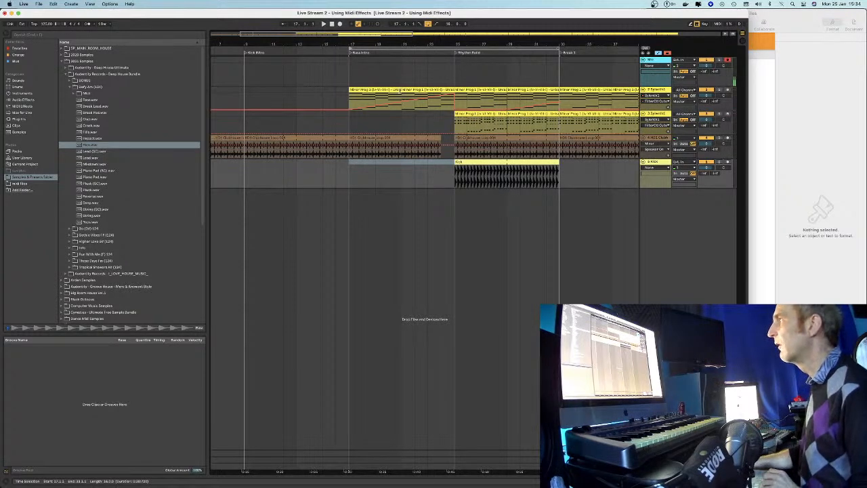
click(402, 97)
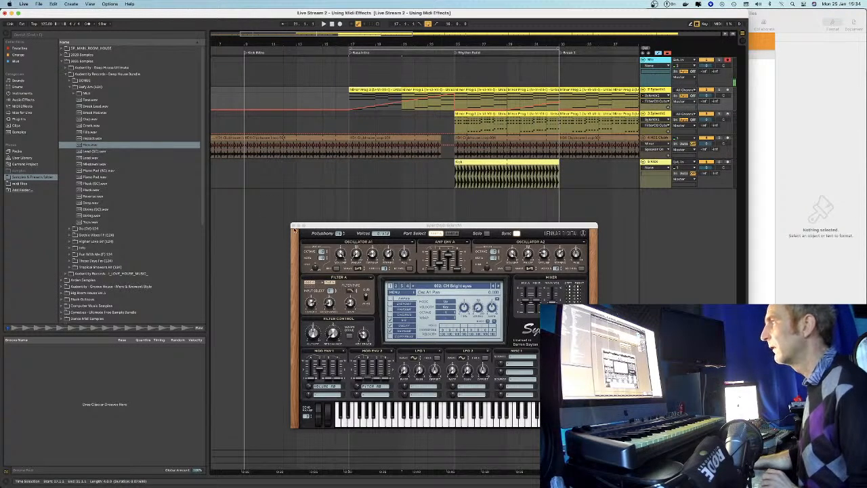
click(293, 226)
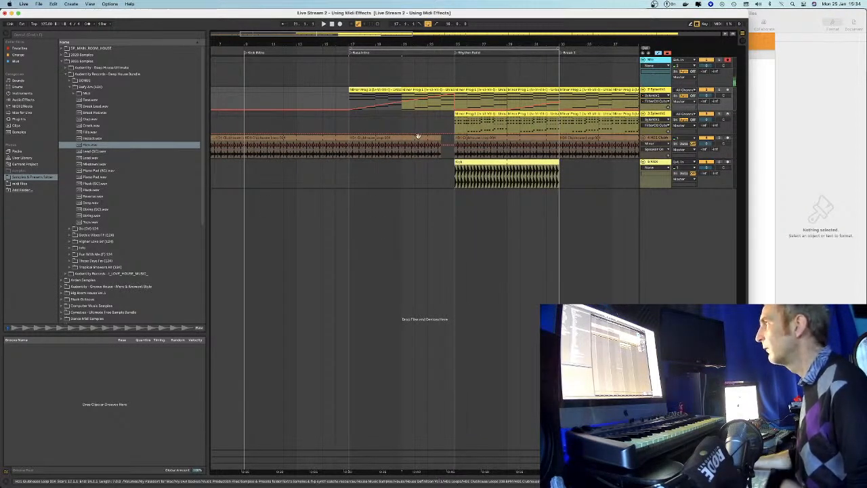
click(414, 174)
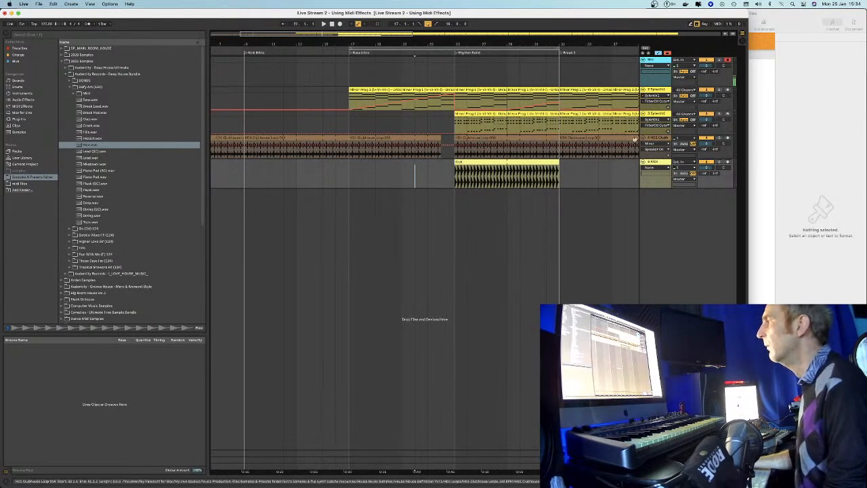
right_click(648, 90)
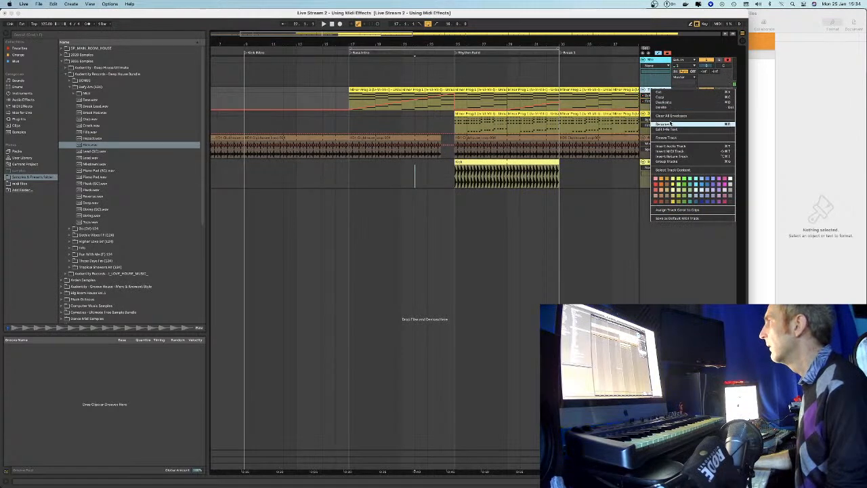
click(659, 263)
right_click(662, 212)
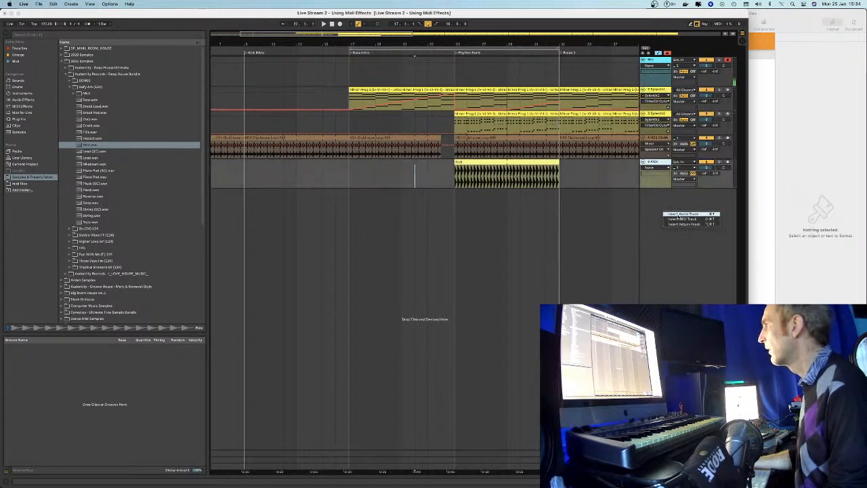
click(651, 197)
Duplicate the first Sylenth1 chord track, move the copy below the Kick track and solo it
right_click(657, 88)
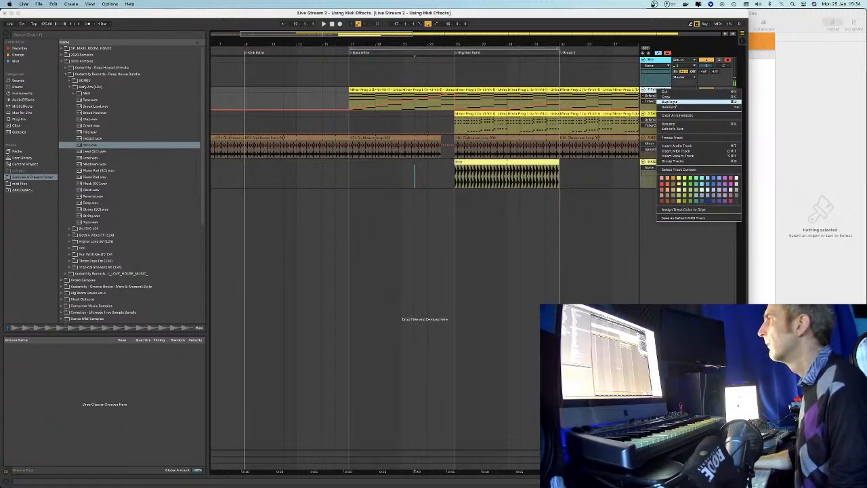
click(671, 102)
click(652, 219)
drag(654, 113, 650, 207)
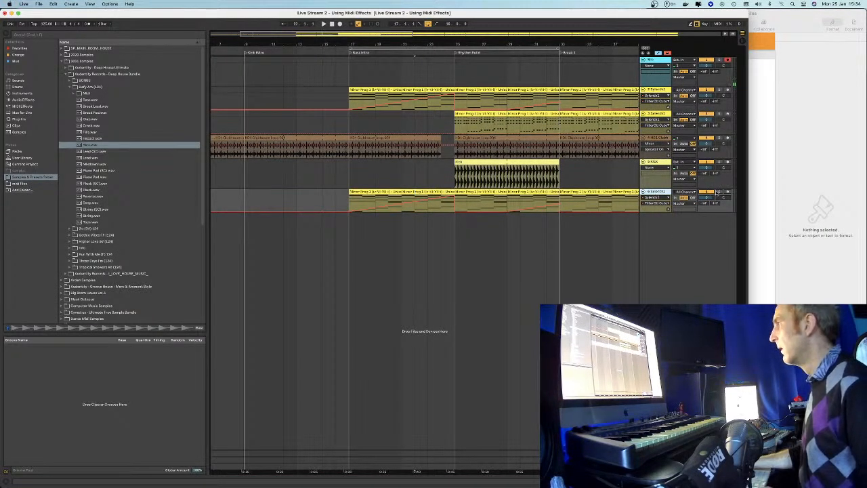
click(713, 192)
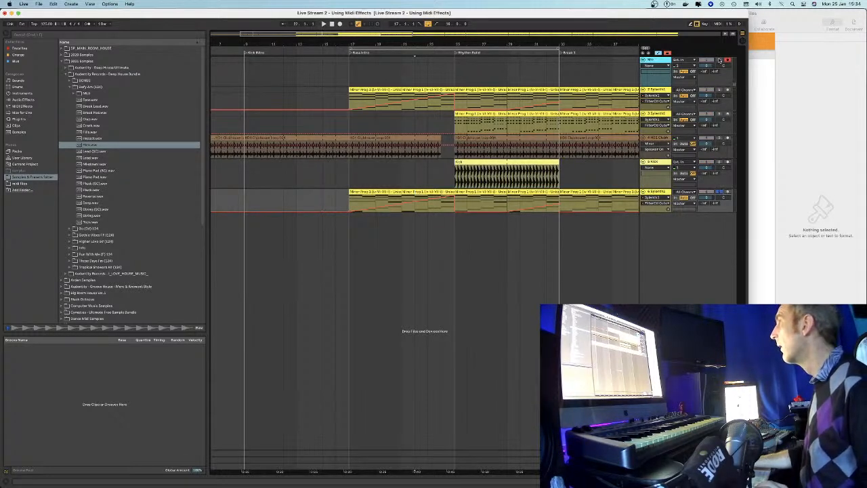
In the copied track's first clip, delete the upper chord notes and keep only the lowest note of each chord
double_click(387, 199)
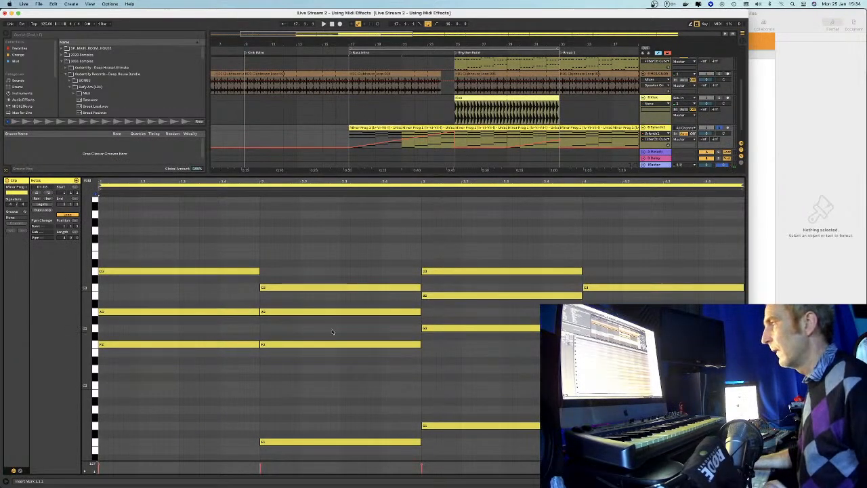
scroll(333, 328, down, 3)
drag(136, 218, 211, 298)
drag(372, 319, 541, 340)
key(Delete)
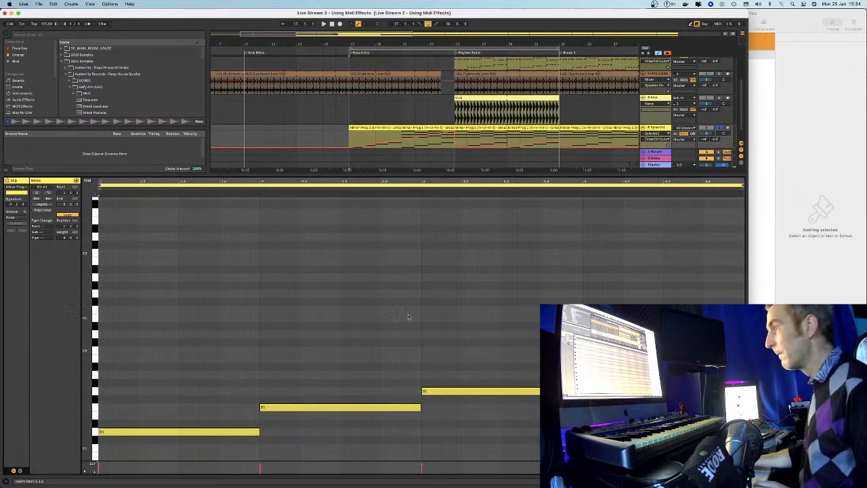
scroll(383, 231, down, 3)
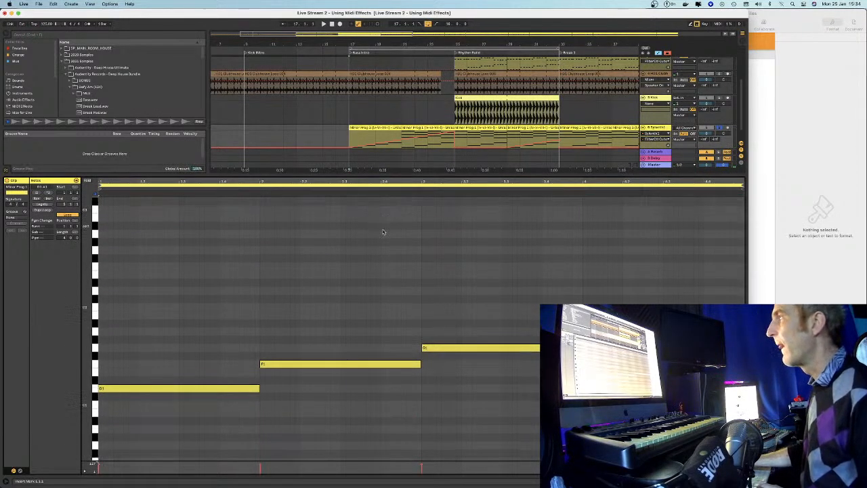
Loop the edited four-bar bass clip at the Bass Intro and play it back
click(391, 128)
key(space)
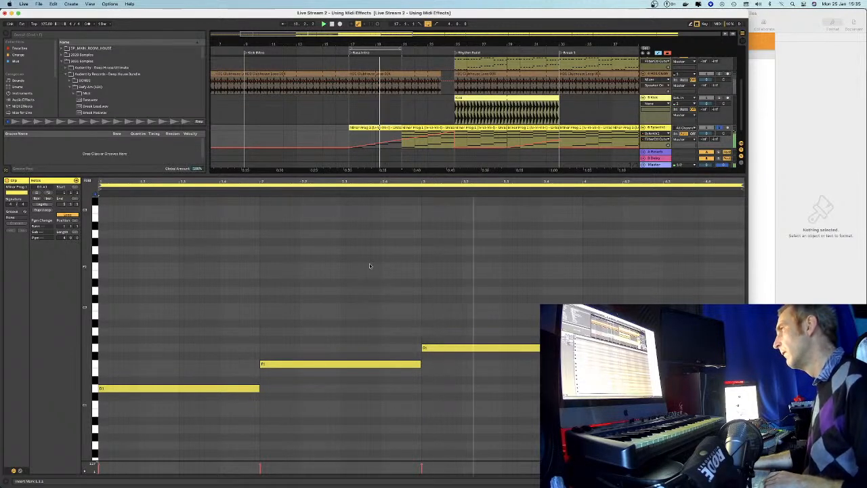
key(space)
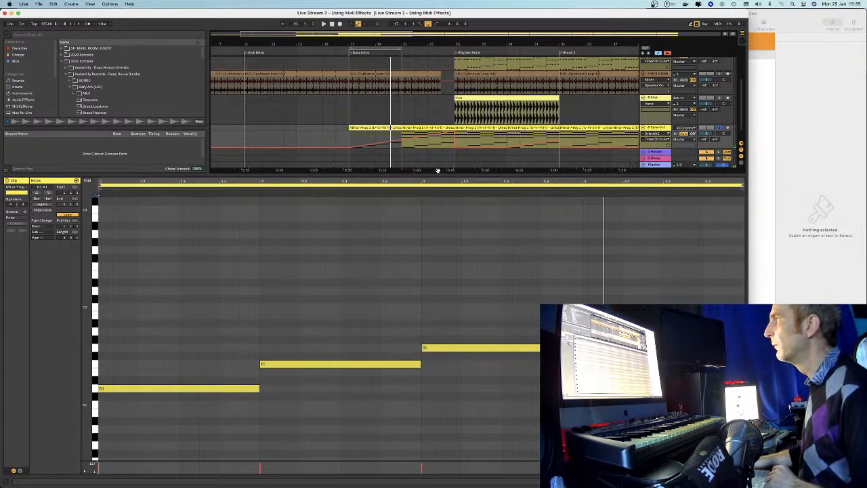
Color the edited bass clip at the Bass Intro blue to set it apart from the chord clips
scroll(438, 170, right, 3)
right_click(358, 129)
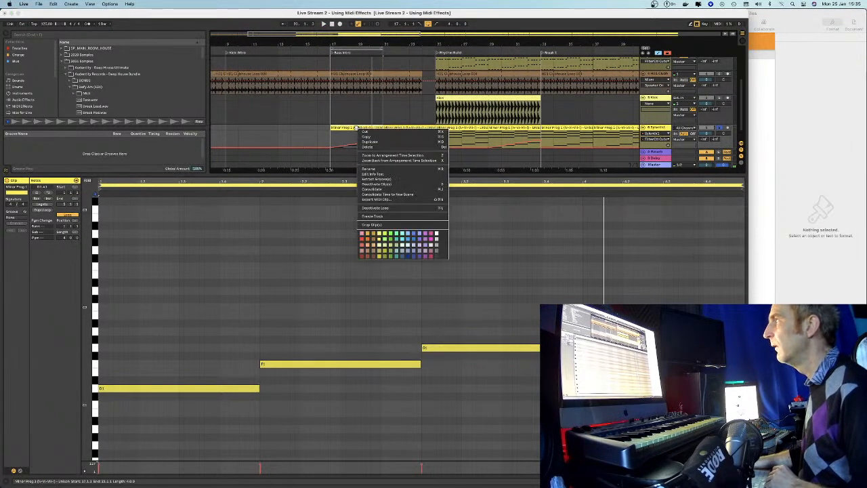
click(408, 241)
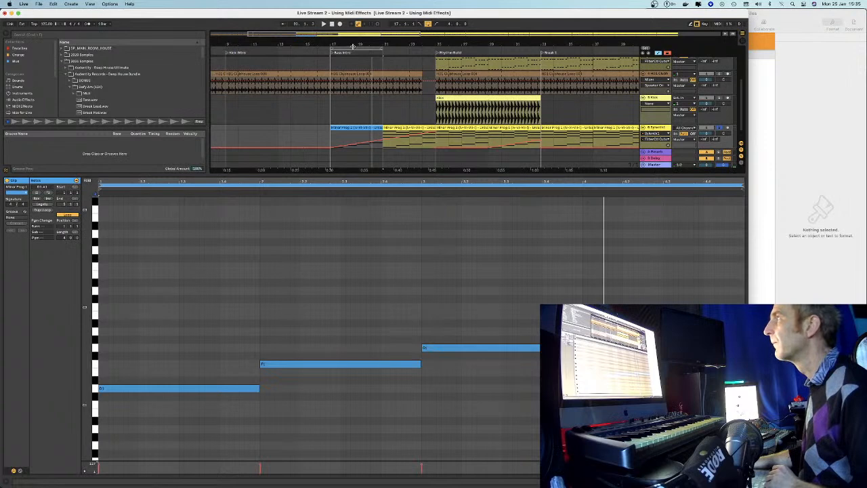
Delete the copied chord clips in the Break 1 section of the new bass track
key(minus)
key(minus)
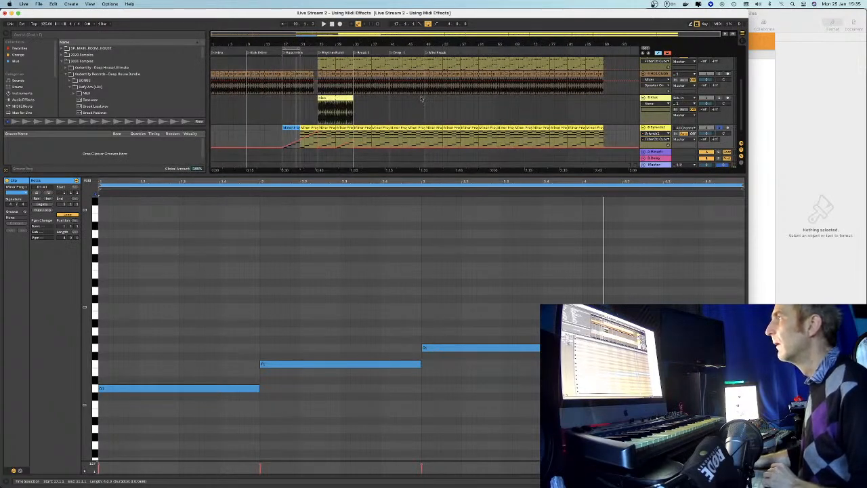
click(360, 128)
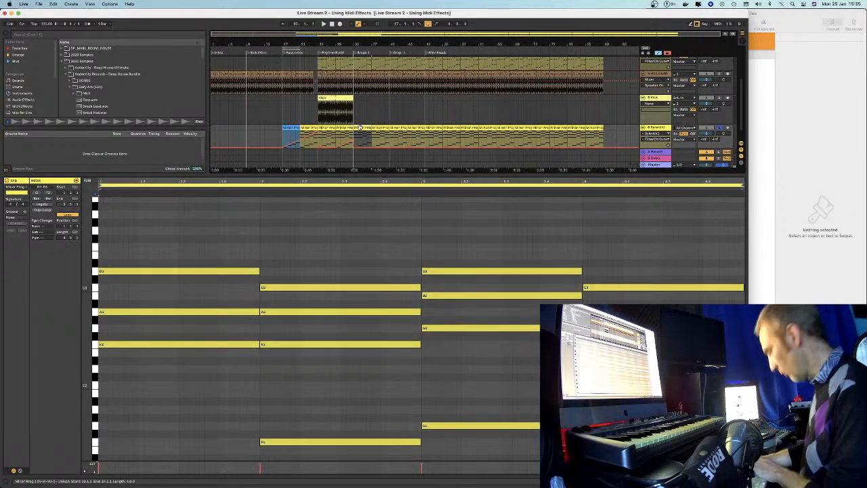
key(Delete)
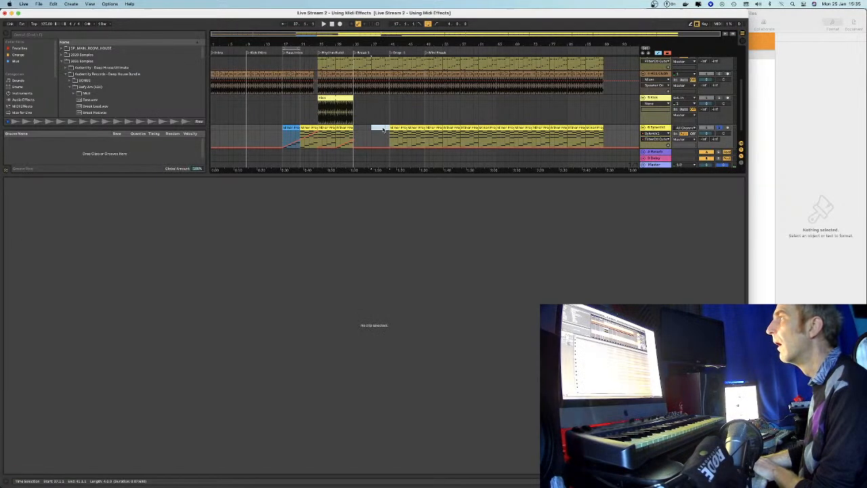
Delete all remaining chord clips on the new bass track from Drop 1 to the end of the arrangement
scroll(382, 127, up, 3)
scroll(383, 126, down, 4)
click(427, 121)
click(367, 122)
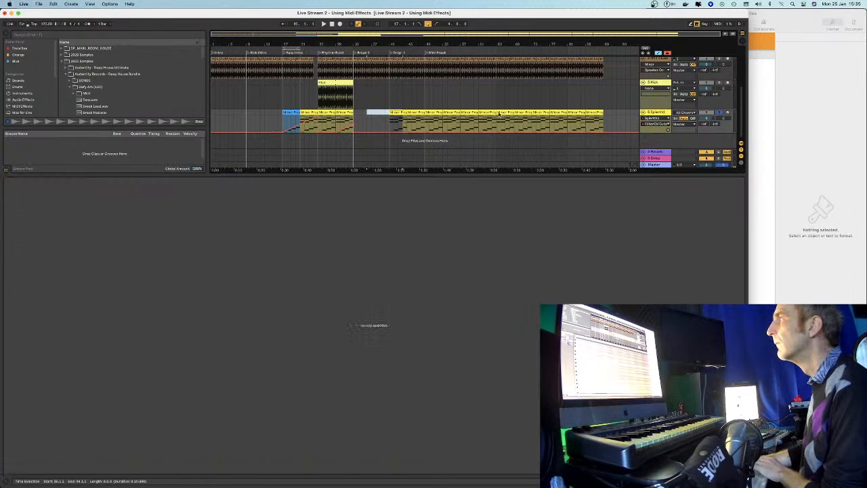
key(super+v)
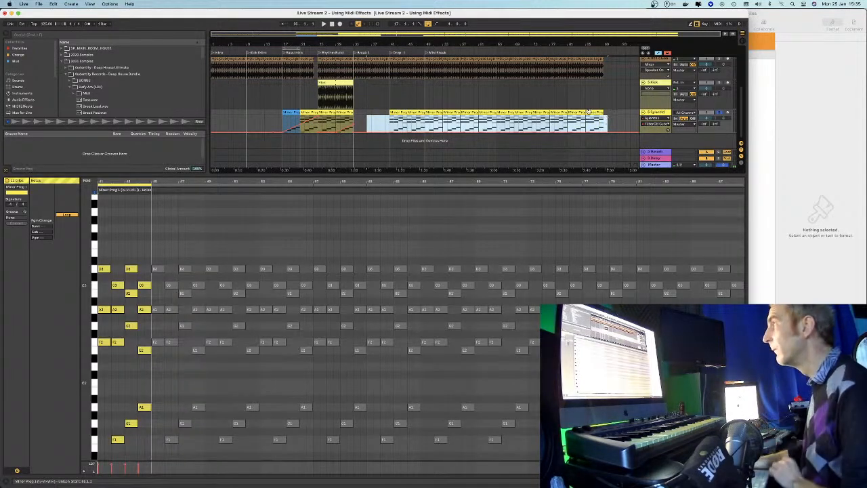
key(super+z)
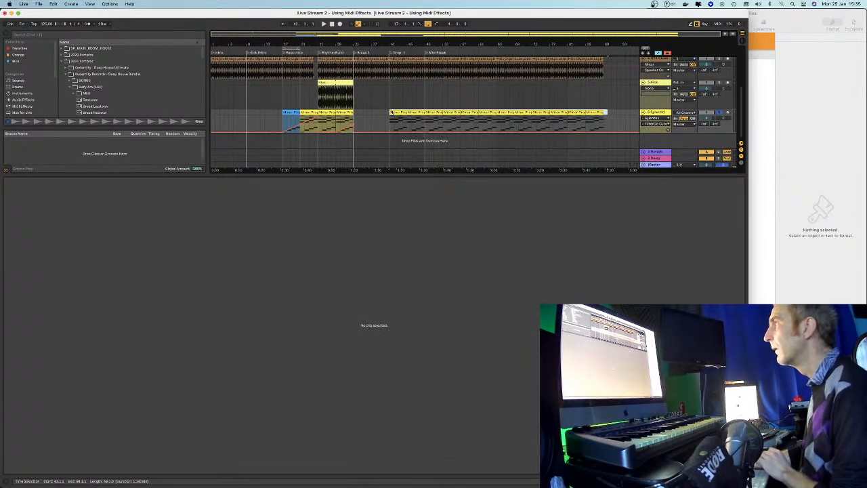
click(390, 112)
key(Delete)
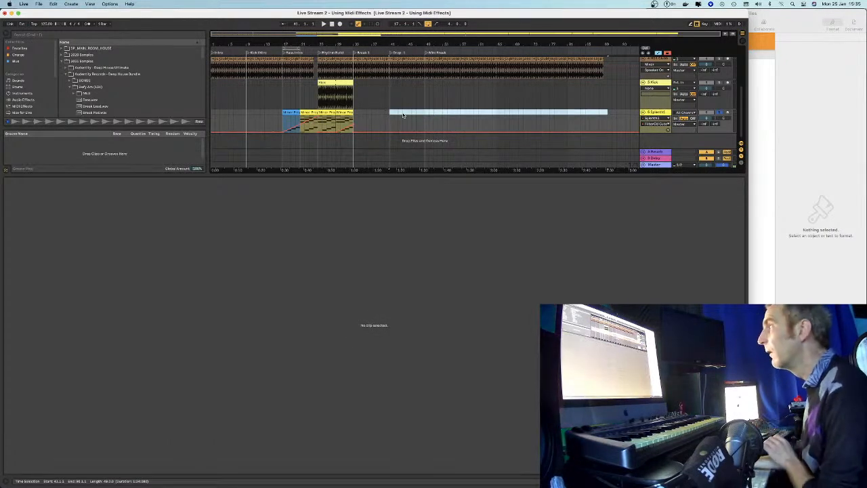
click(405, 123)
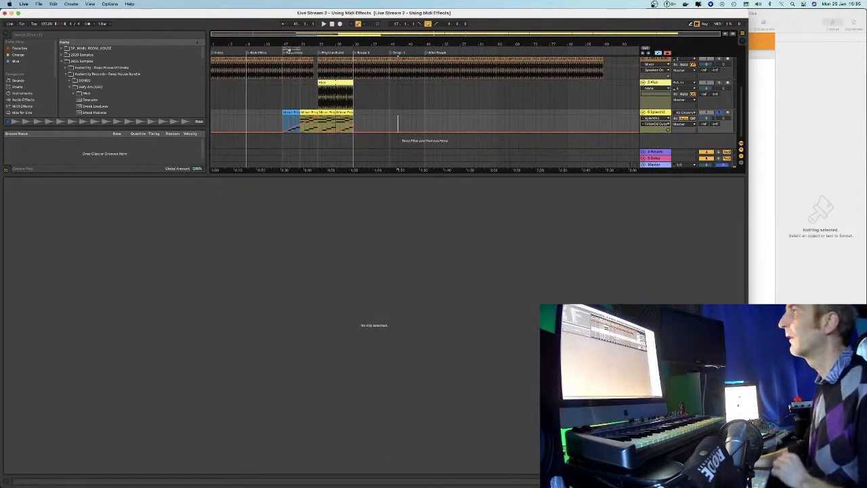
Enlarge the arrangement area so all tracks show, and select the blue bass clip at the Bass Intro
drag(287, 45, 287, 50)
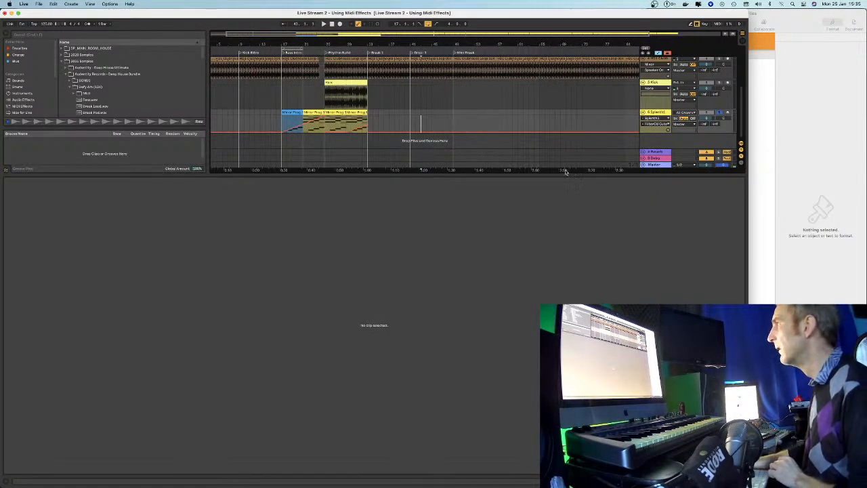
drag(556, 175, 555, 315)
click(294, 193)
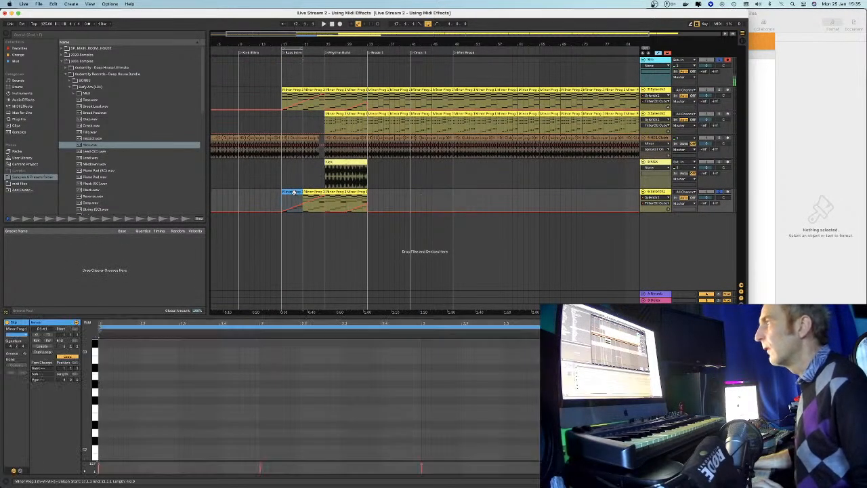
Move the blue bass clip to Break 1, duplicate it to fill the section, and place a copy back at the Bass Intro
drag(292, 192, 380, 201)
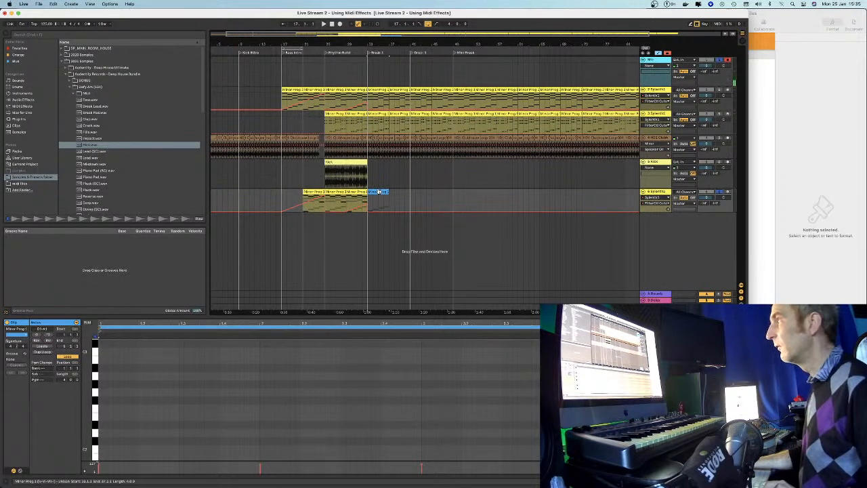
key(super+d)
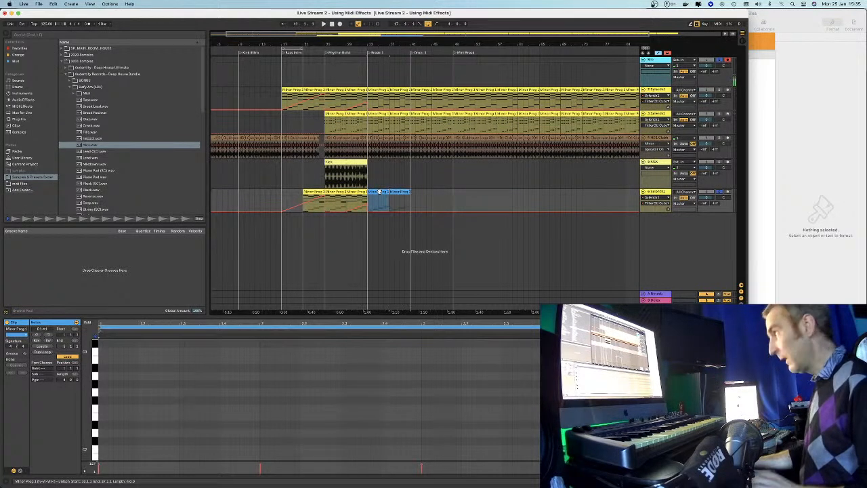
drag(380, 192, 292, 192)
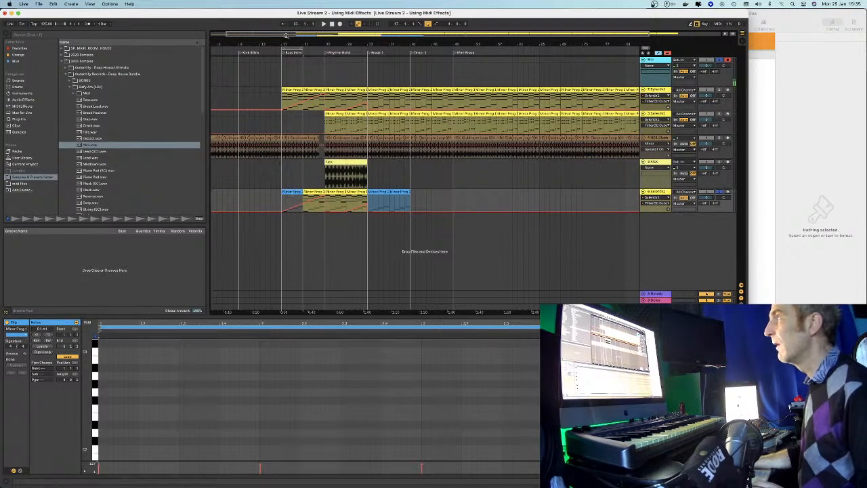
Delete the leftover yellow chord clips on the bass track between the Bass Intro and Break 1
drag(285, 44, 286, 67)
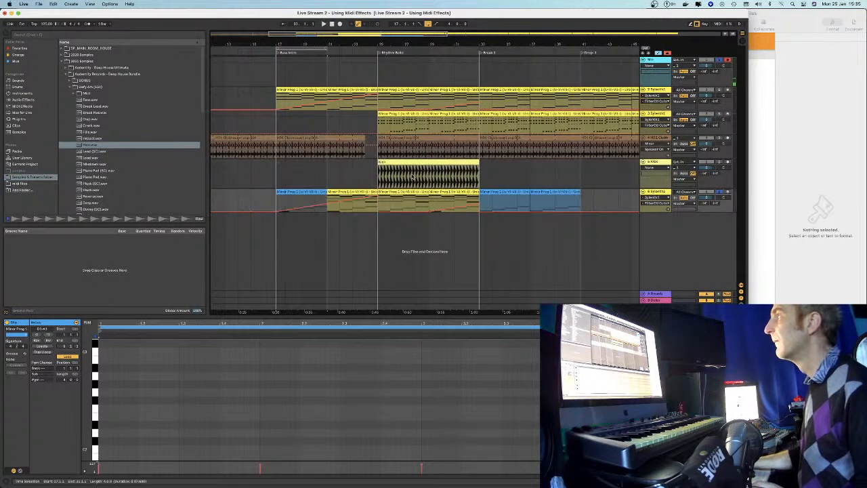
click(408, 119)
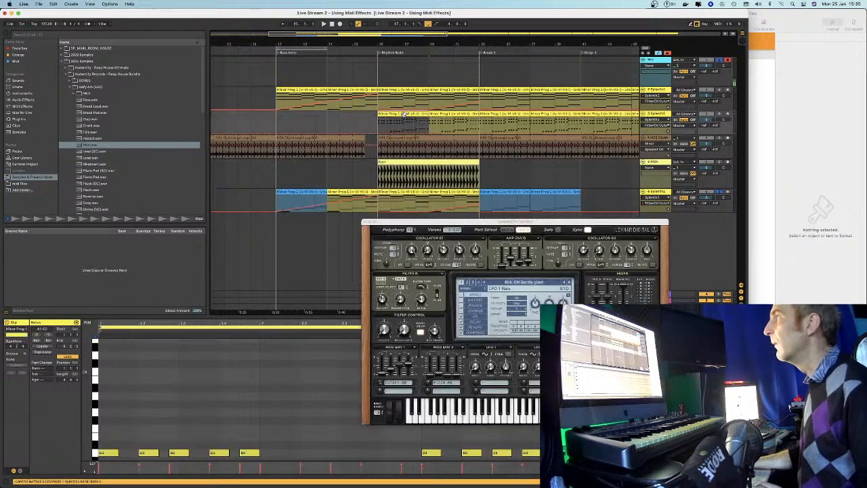
click(403, 192)
drag(377, 197, 429, 196)
key(BackSpace)
click(354, 191)
key(BackSpace)
click(454, 192)
key(BackSpace)
Move the blue bass clip from the Bass Intro to the start of the Rhythm Build and audition the section
drag(293, 191, 397, 192)
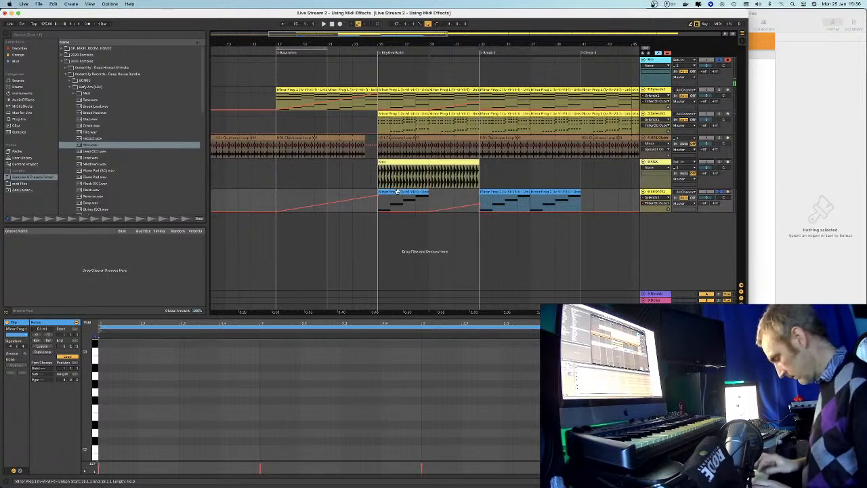
key(space)
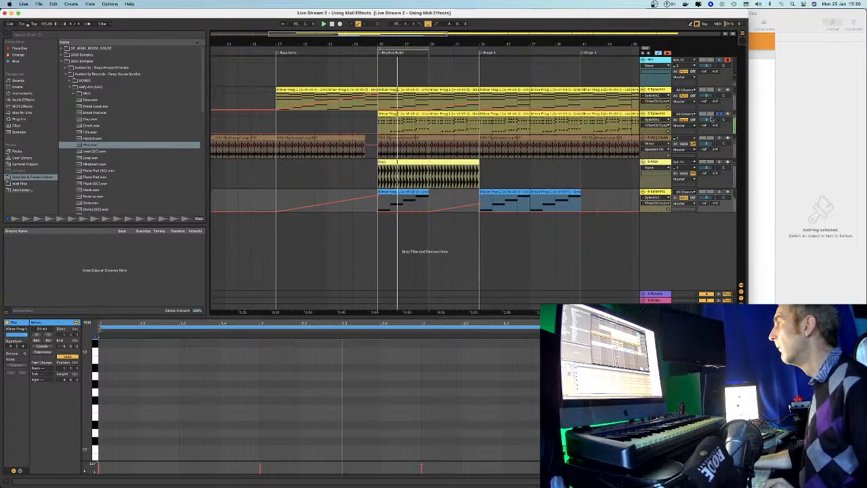
click(397, 192)
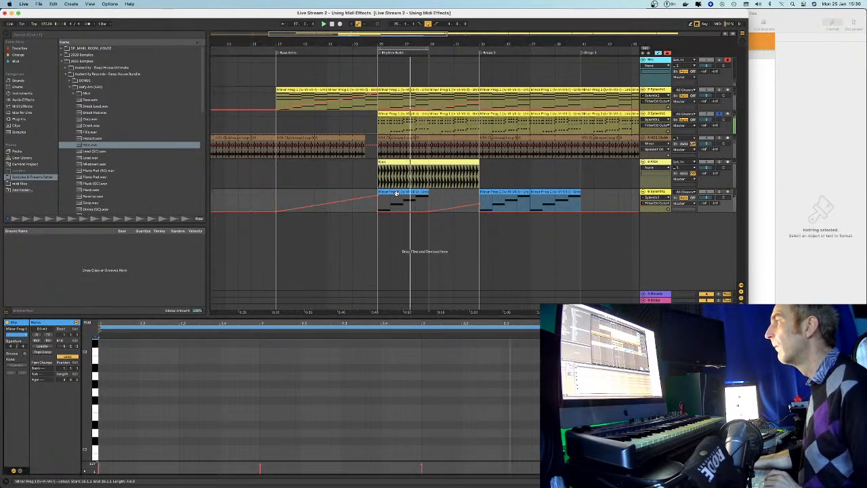
Replace the blue bass clip at the start of the Rhythm Build with a copy of the stab rhythm clip
click(400, 114)
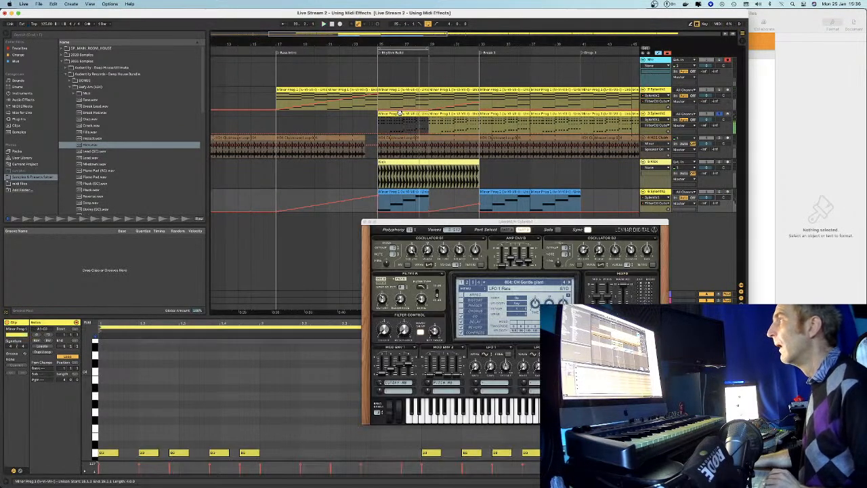
click(364, 222)
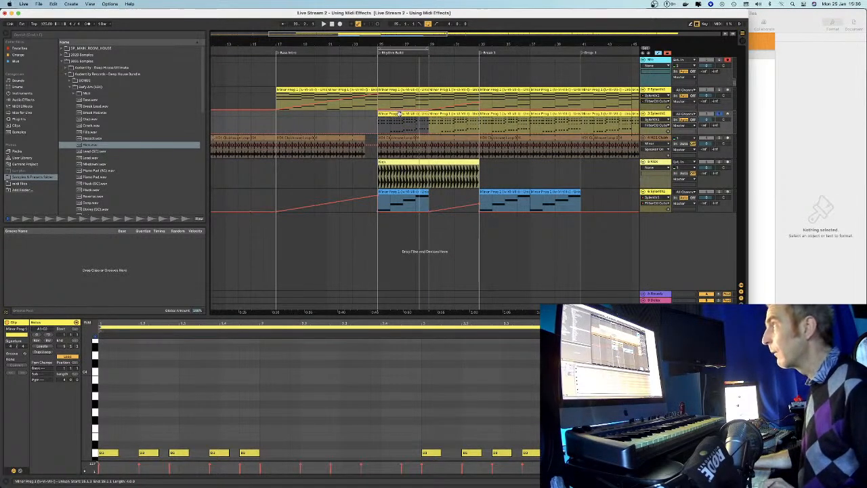
click(401, 193)
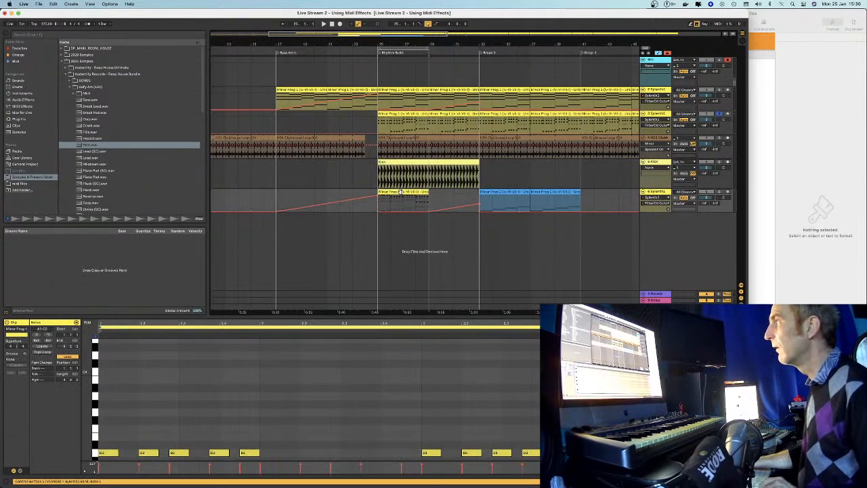
Delete the upper chord notes in the copied rhythm clip, keeping only the lowest notes as the bass line
drag(407, 311, 407, 66)
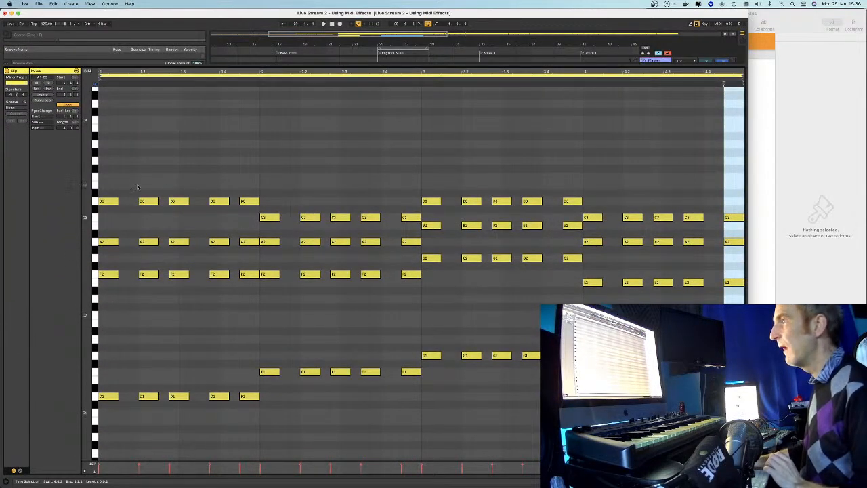
click(139, 190)
drag(109, 181, 735, 315)
key(Delete)
key(space)
key(super+alt+l)
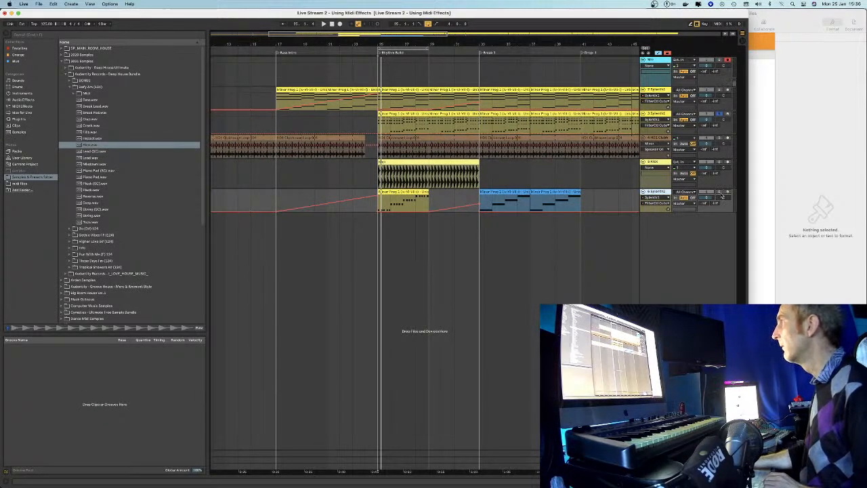
Unsolo the stab track and open the Rhythm Build bass clip to check its notes against the stab rhythm
click(719, 114)
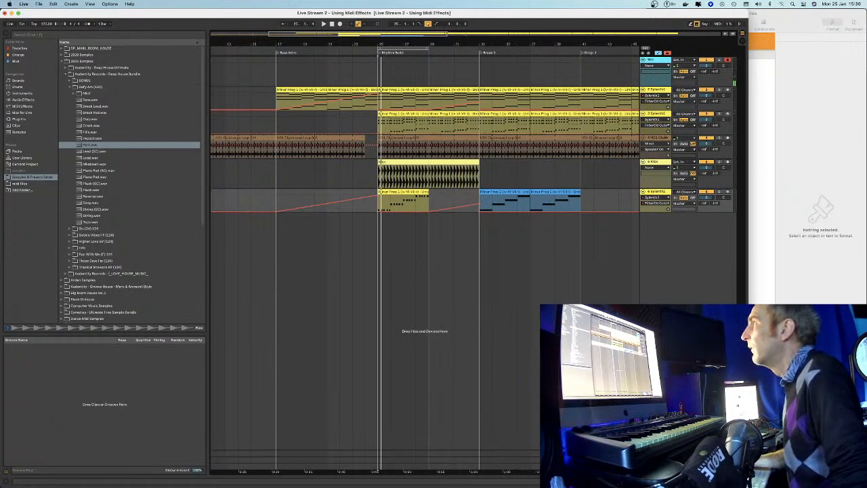
drag(403, 45, 403, 61)
scroll(425, 136, left, 2)
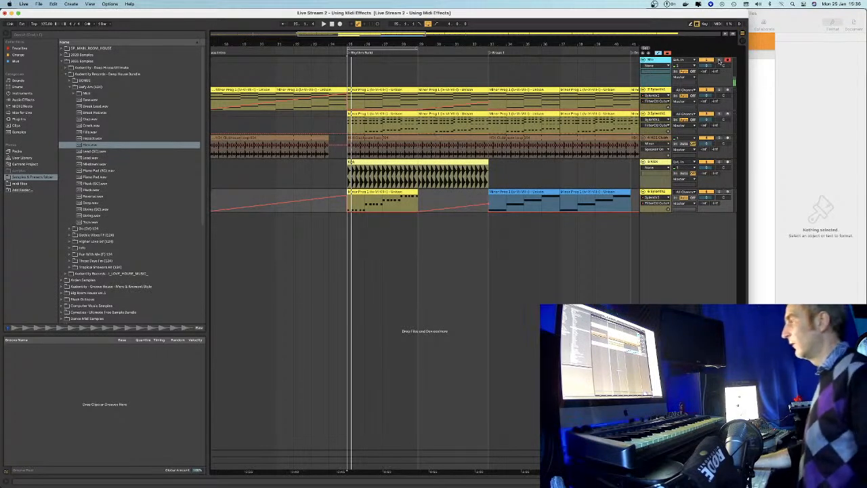
click(364, 113)
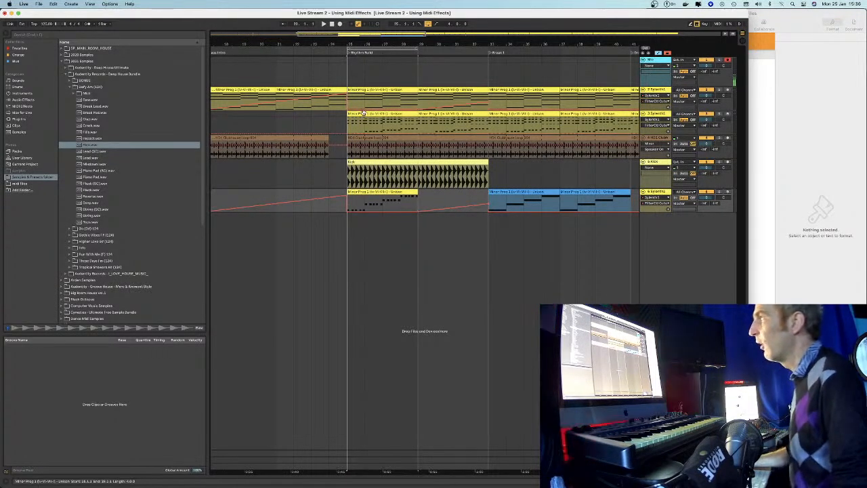
click(363, 192)
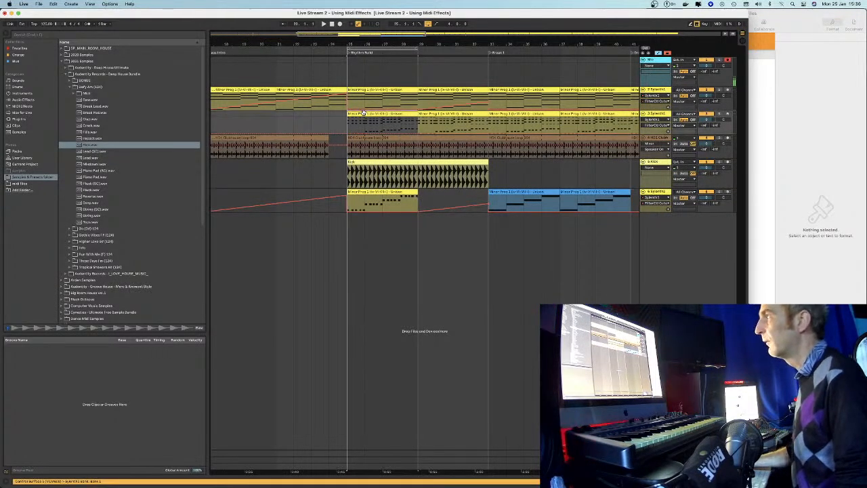
double_click(376, 193)
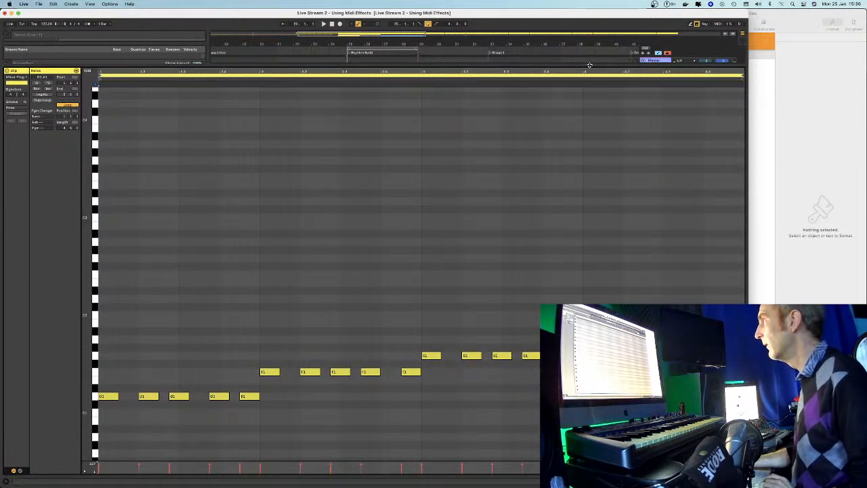
Solo the bass track and listen to its rhythmic clip at the Rhythm Build
drag(590, 65, 590, 294)
click(720, 193)
key(space)
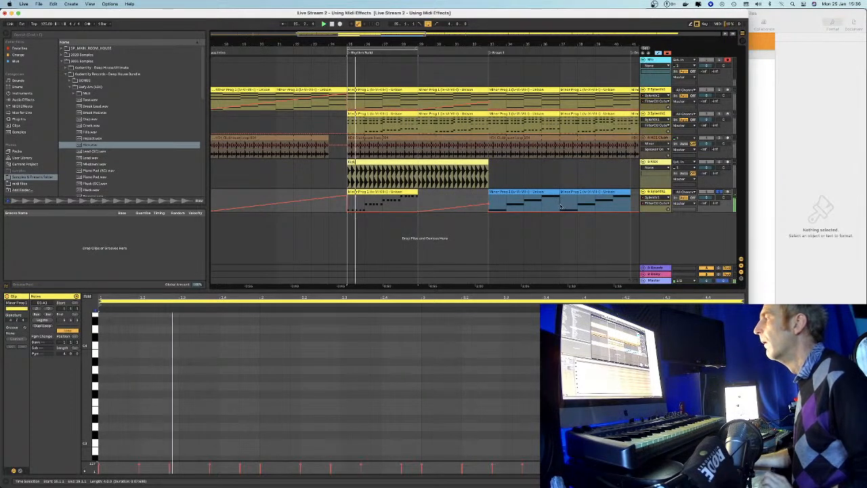
click(385, 193)
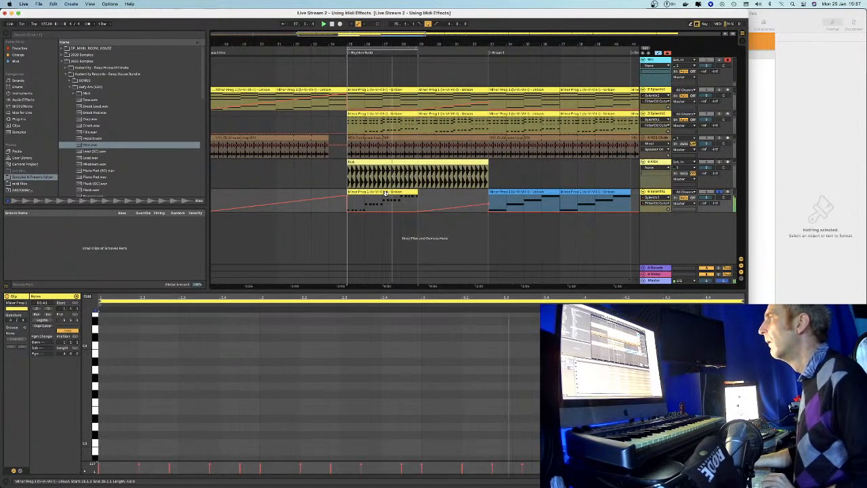
click(390, 205)
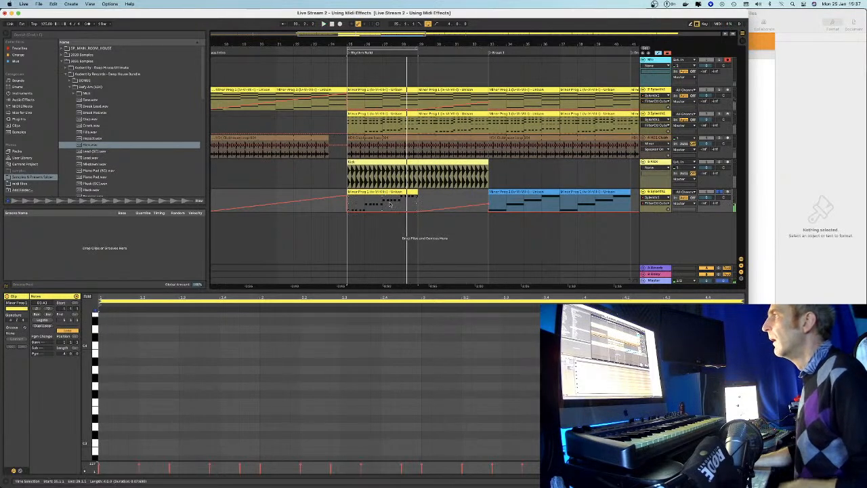
click(400, 104)
click(400, 203)
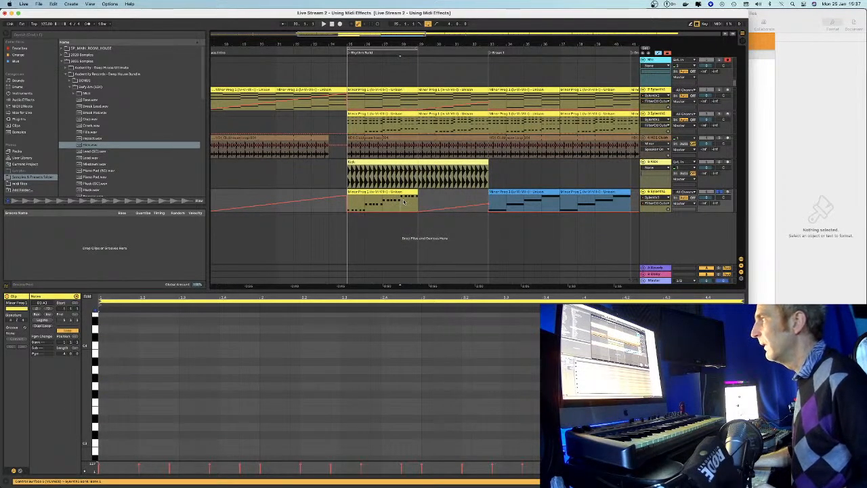
click(404, 201)
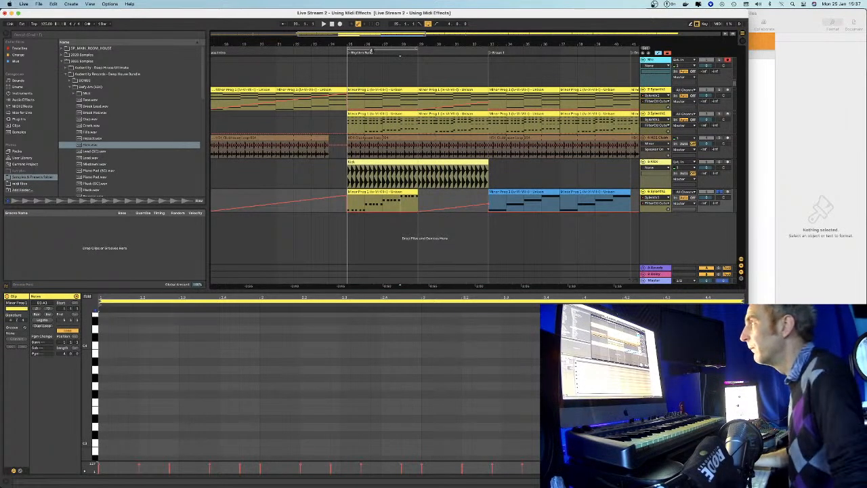
key(plus)
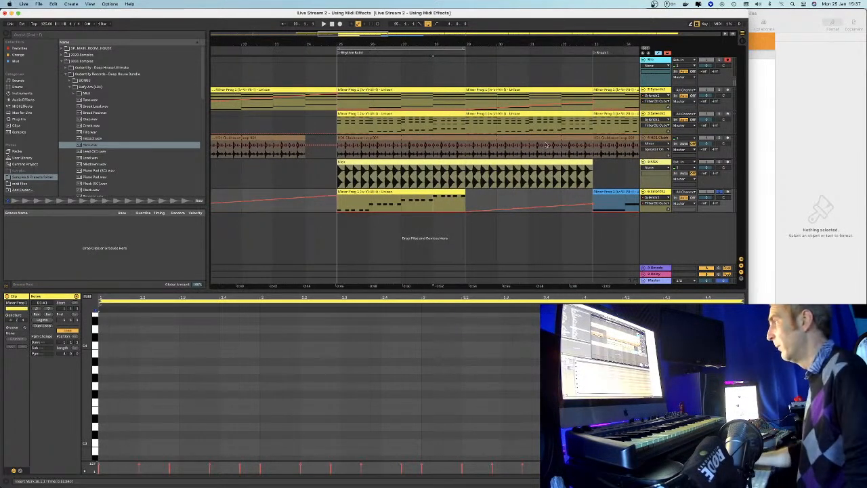
Open the bass track's Sylenth1 instrument and widen the arrangement view to include the surrounding sections
click(390, 204)
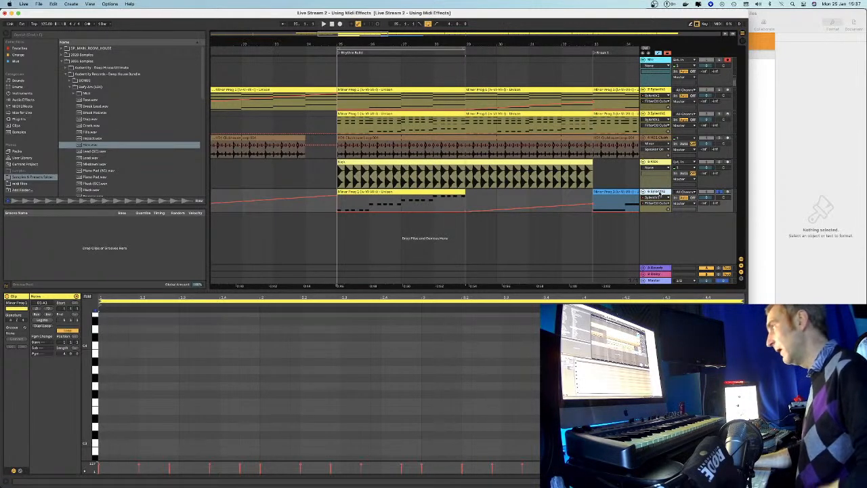
click(660, 195)
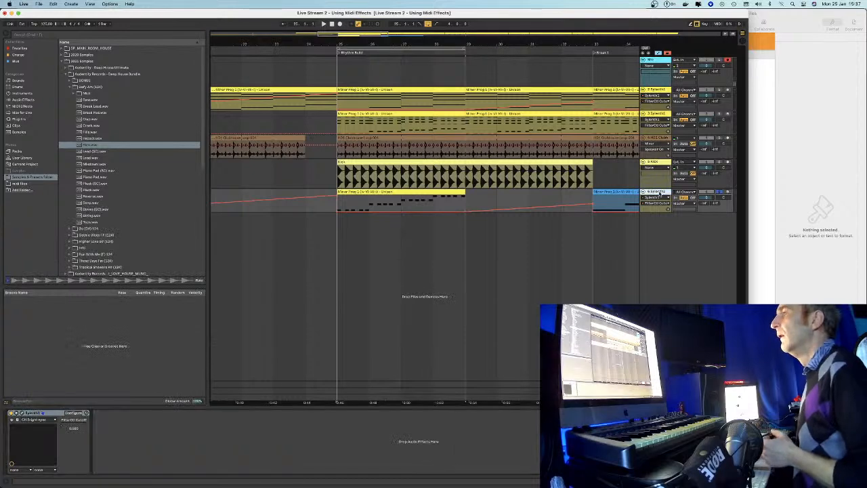
click(23, 414)
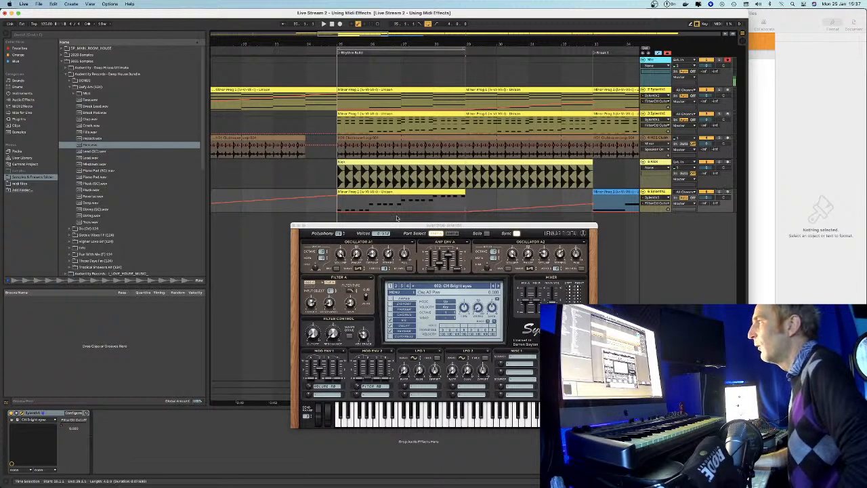
drag(394, 225, 399, 237)
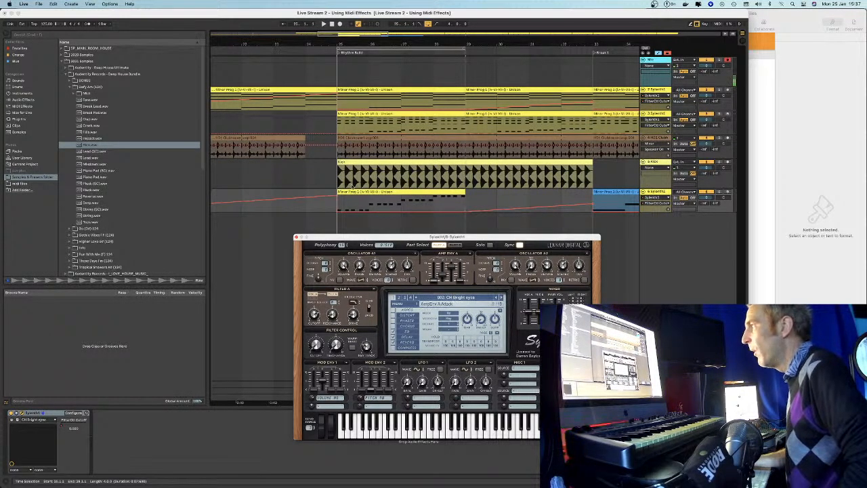
drag(462, 46, 467, 218)
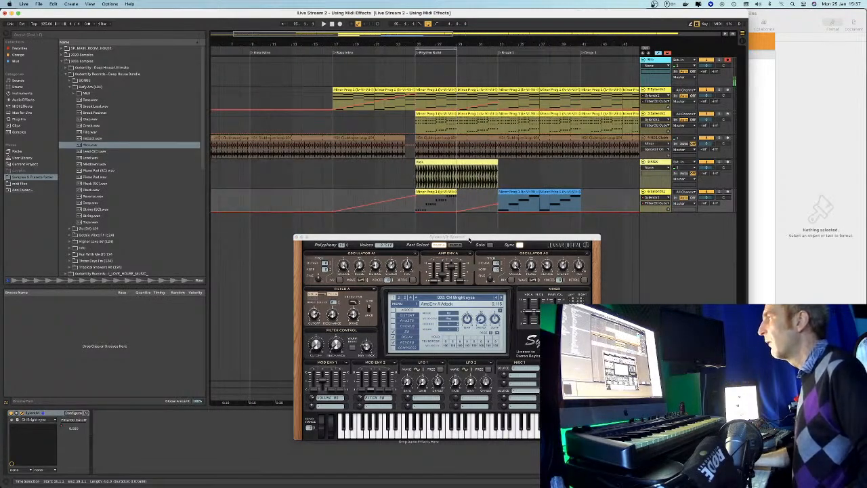
click(726, 165)
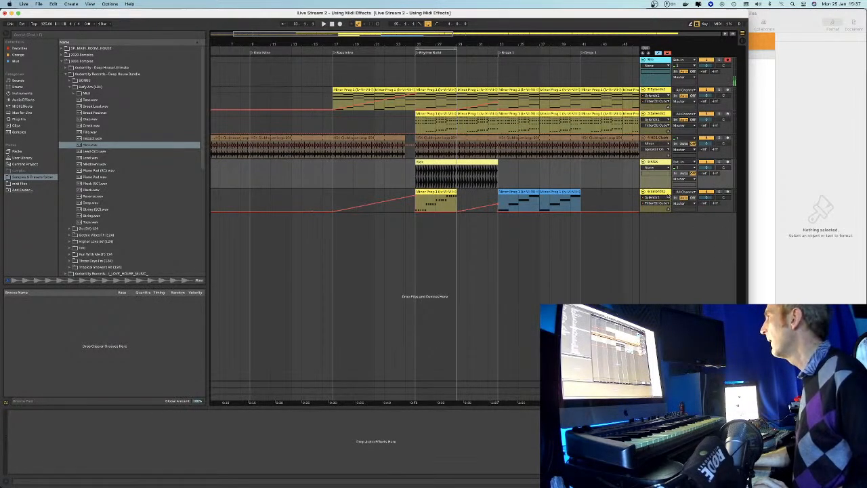
click(675, 197)
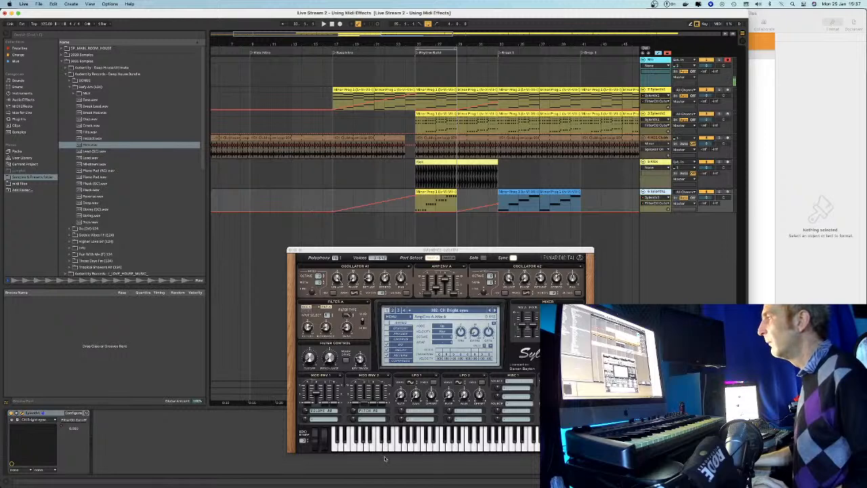
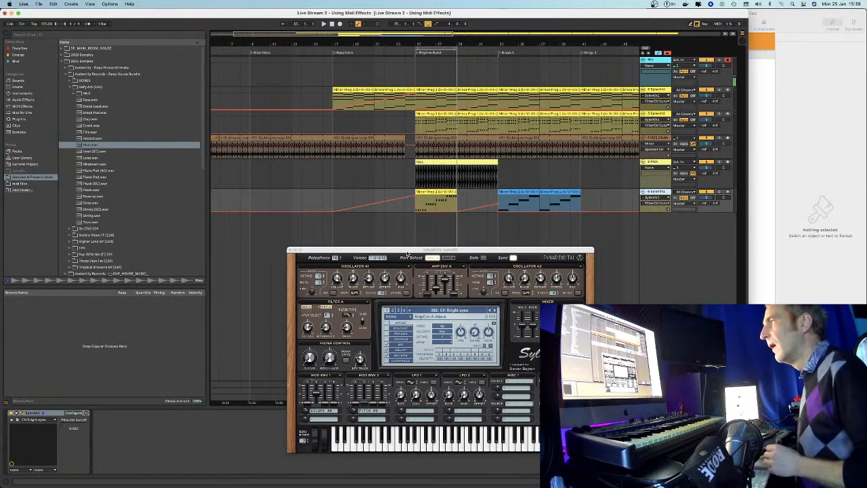
Shift the Sylenth1 window aside, solo the kick and bass tracks, and play the Rhythm Build
drag(408, 254, 445, 254)
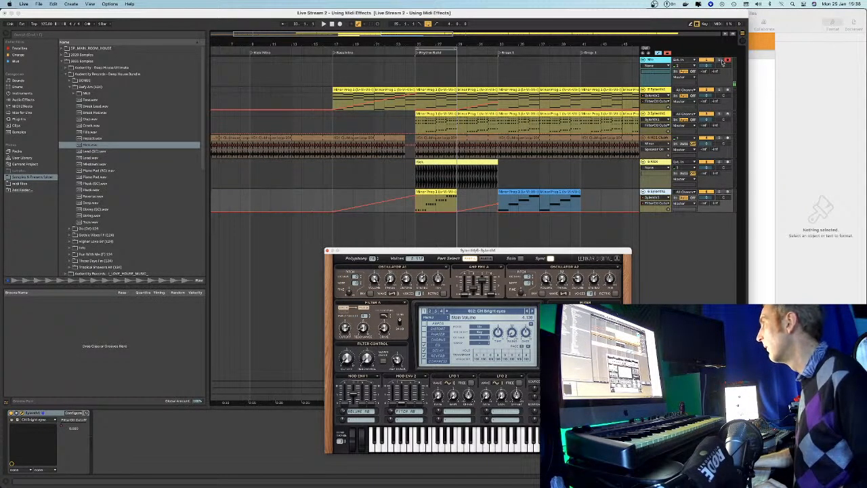
click(720, 194)
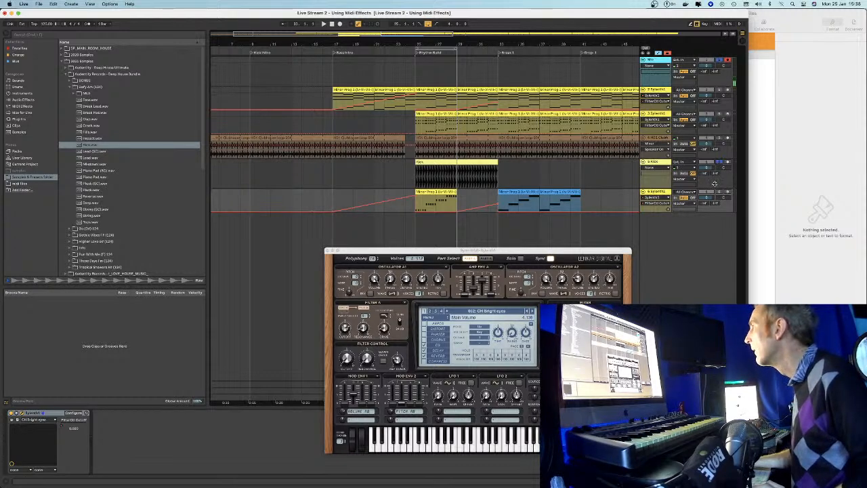
key(space)
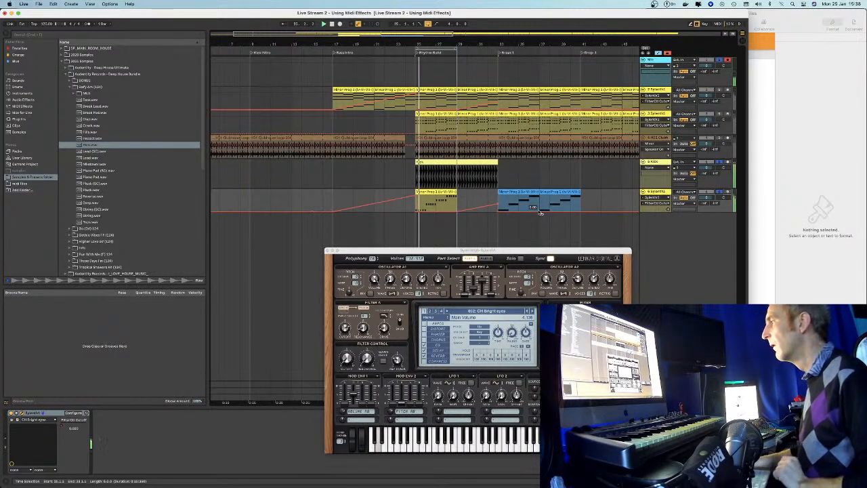
Raise the filter cutoff on the bass track's Sylenth1 and play the Rhythm Build with the drum loop soloed in
drag(348, 358, 363, 290)
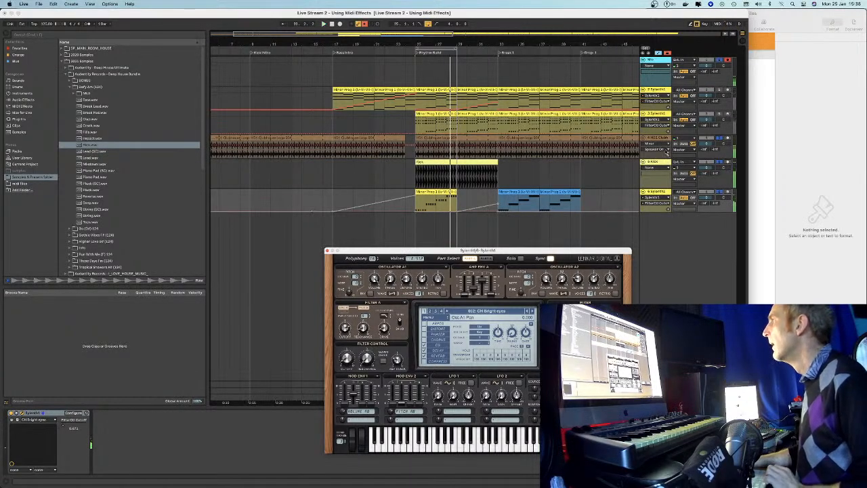
click(663, 139)
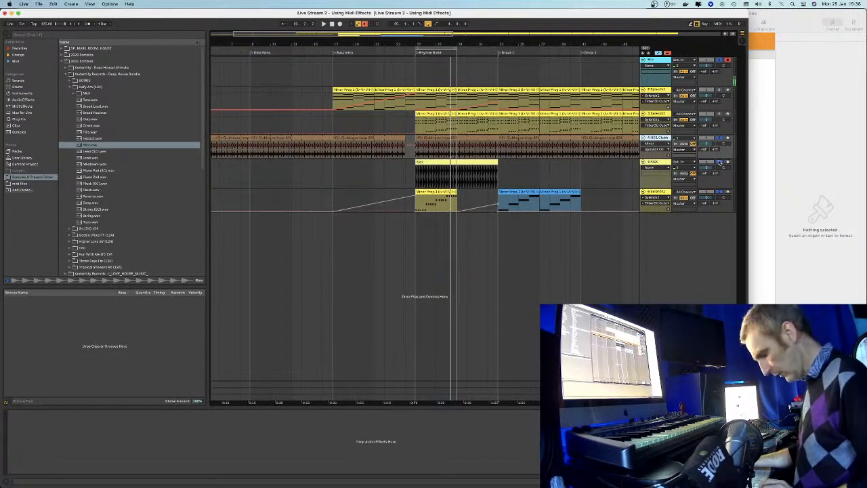
key(space)
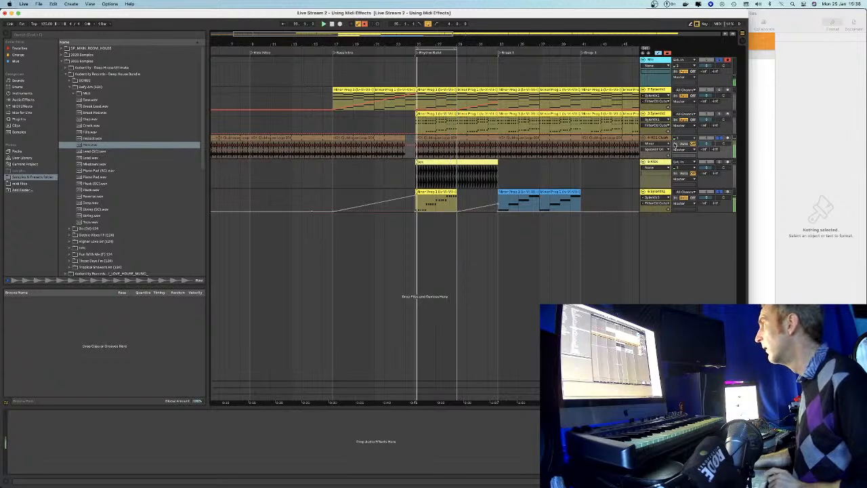
Examine the drum loop and kick waveforms against the bass notes at the start of the Rhythm Build
key(plus)
key(plus)
key(plus)
click(547, 78)
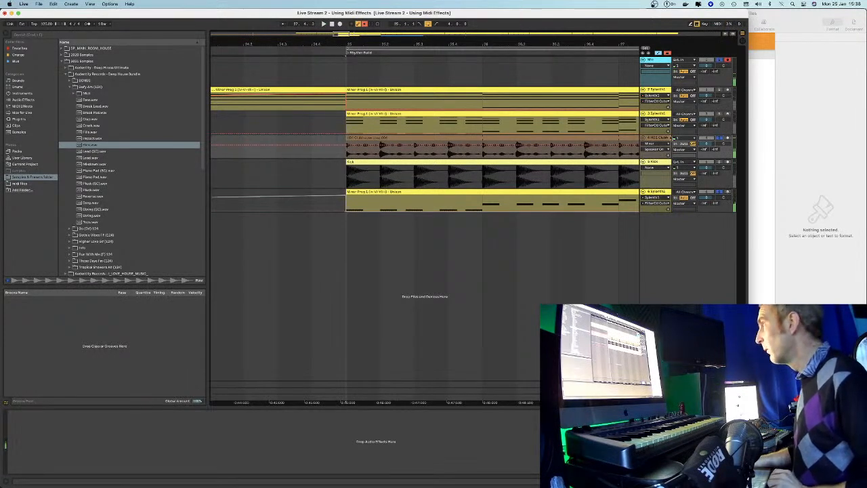
click(516, 219)
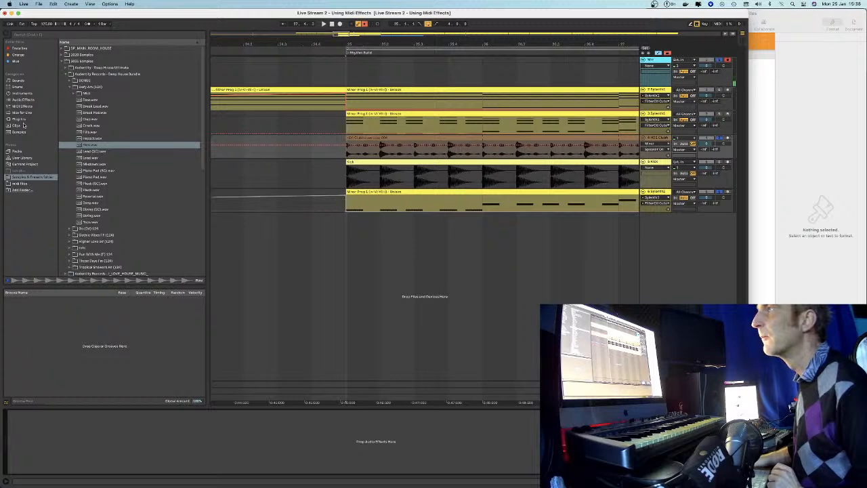
Browse the audio effects library for an equalizer to use on the drum loop
click(22, 100)
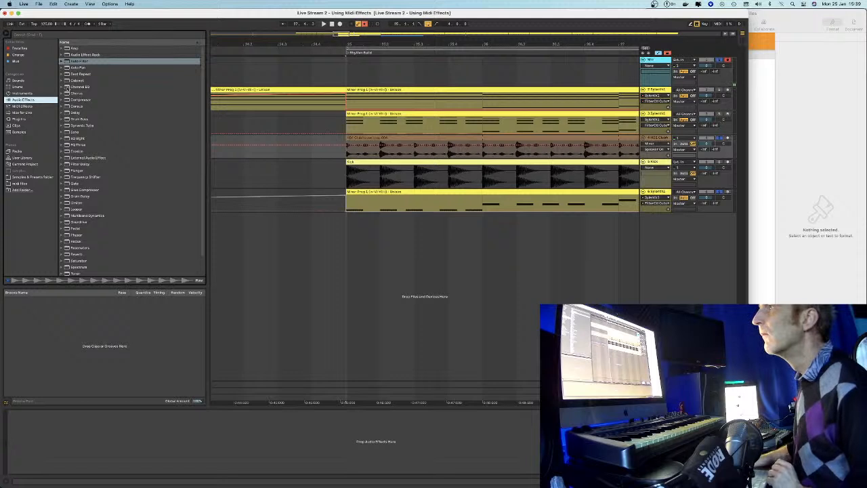
scroll(95, 182, down, 3)
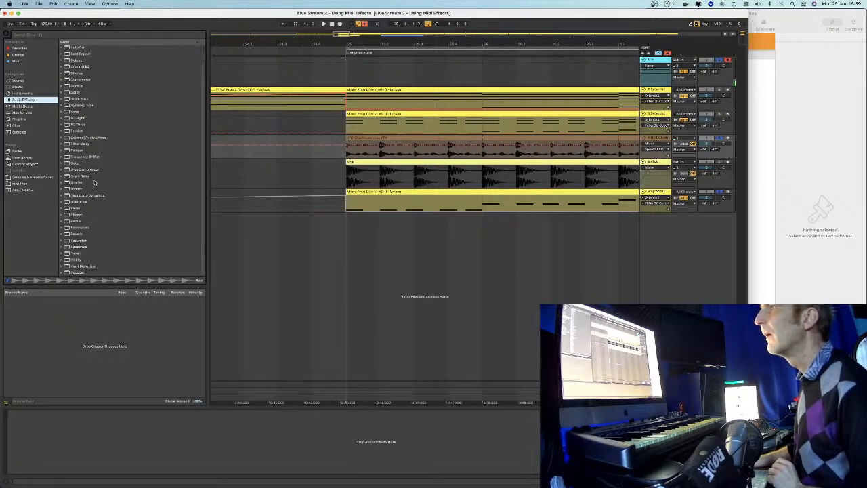
scroll(92, 180, up, 3)
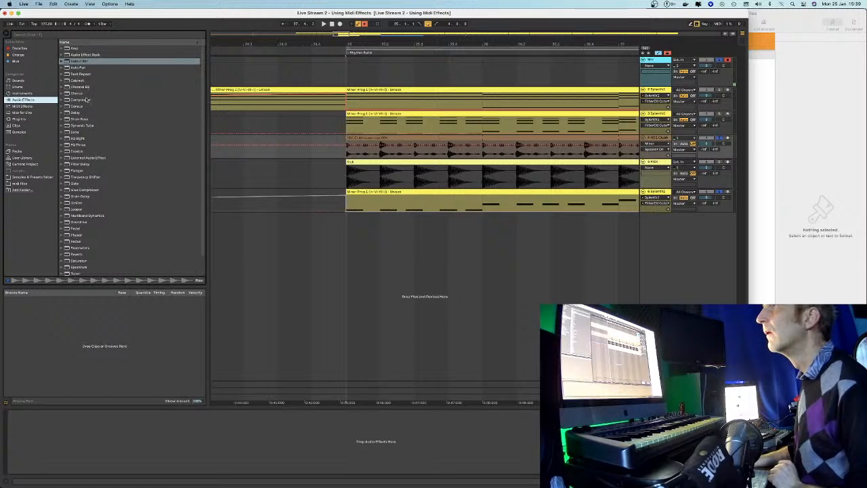
click(61, 88)
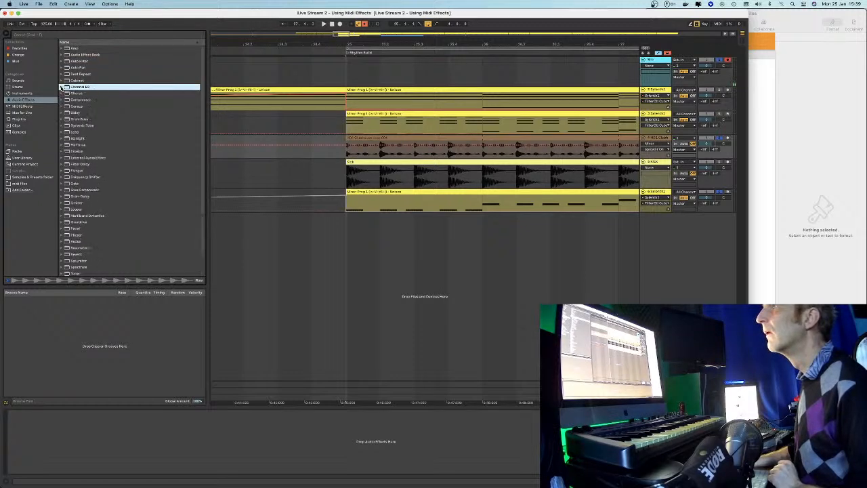
drag(61, 87, 223, 426)
key(super+z)
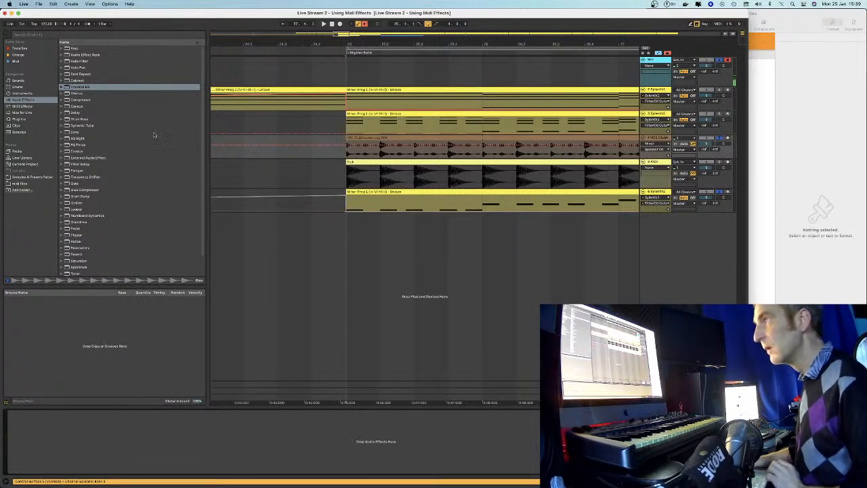
Add EQ Eight to the drum loop track and expand its frequency display
scroll(93, 146, down, 3)
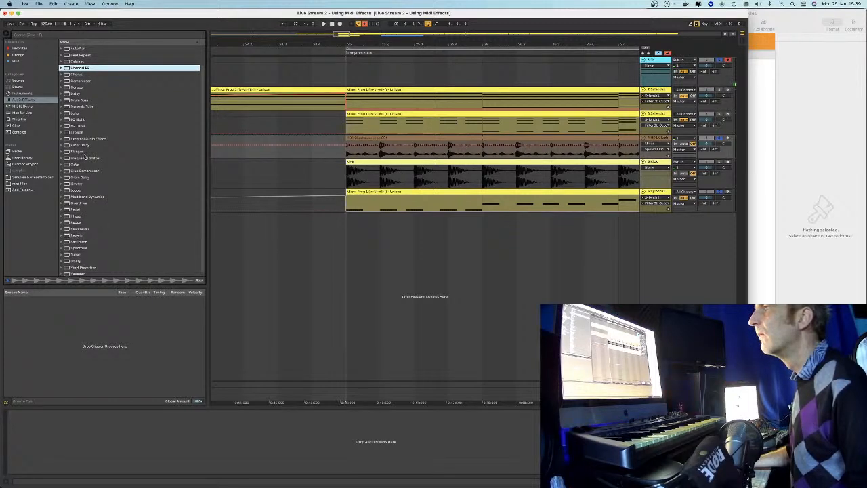
scroll(95, 157, up, 3)
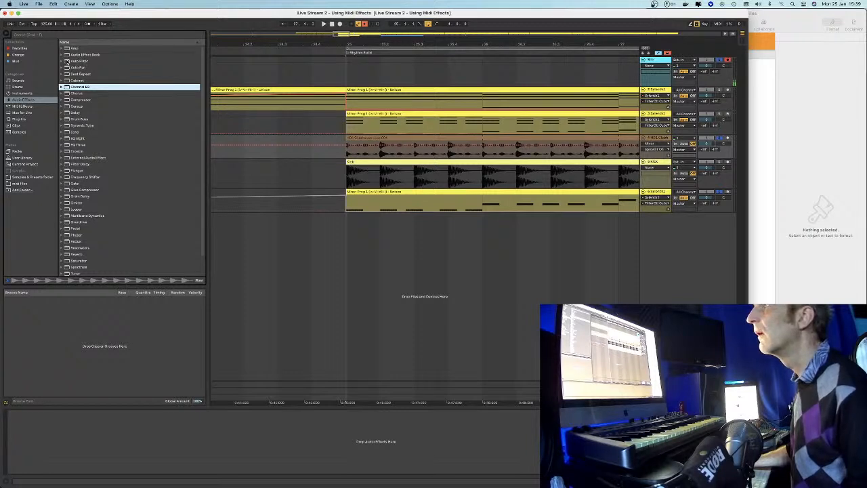
mouse_move(65, 136)
mouse_down()
mouse_move(127, 429)
mouse_move(160, 424)
mouse_up()
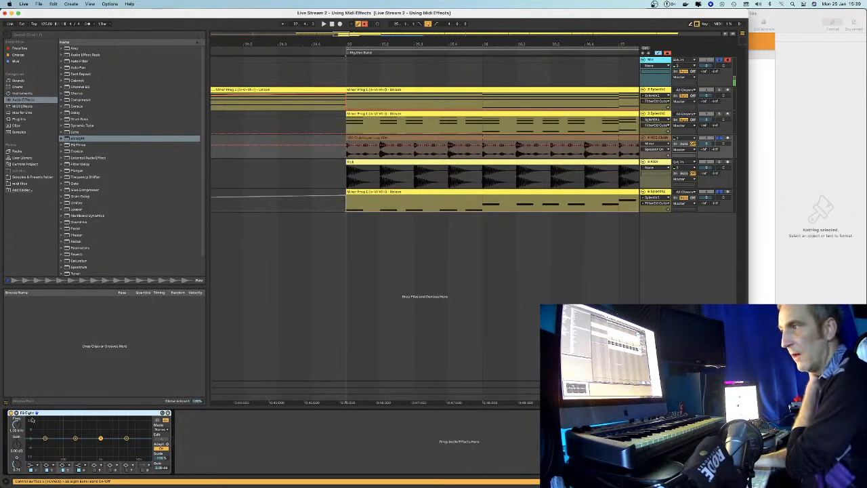
click(15, 416)
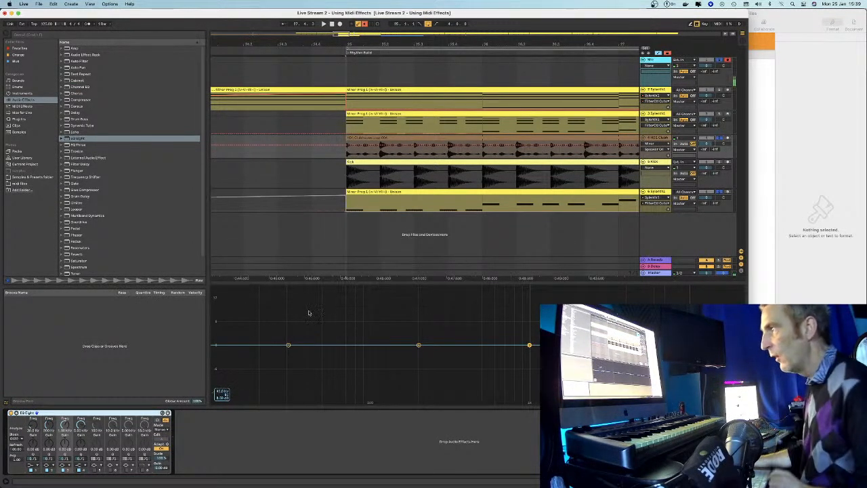
Make EQ Eight's first band a low cut at about 240 Hz on the drum loop and audition it
key(space)
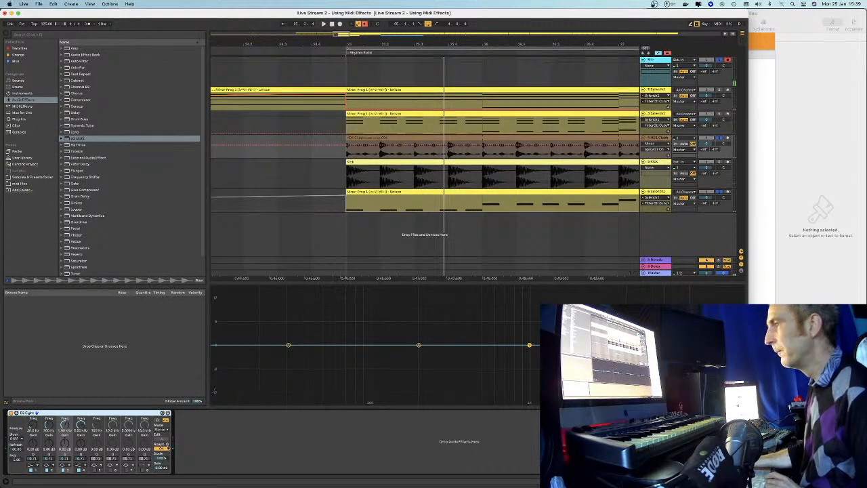
key(space)
drag(32, 428, 31, 423)
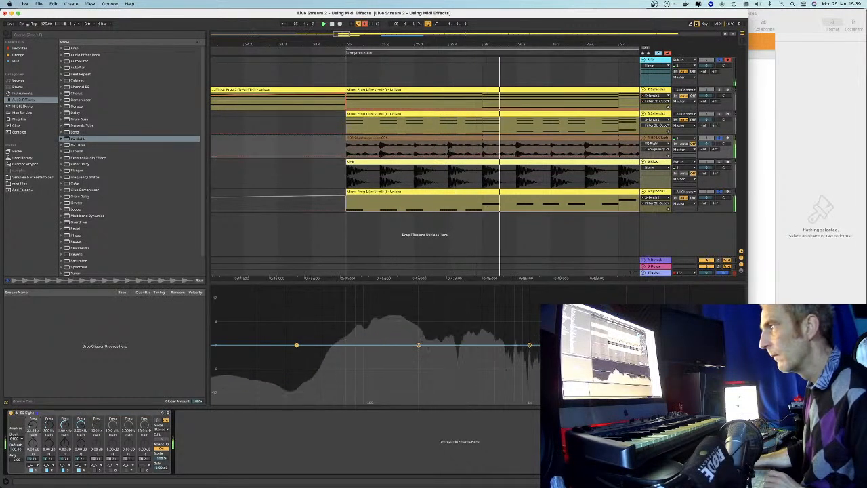
key(space)
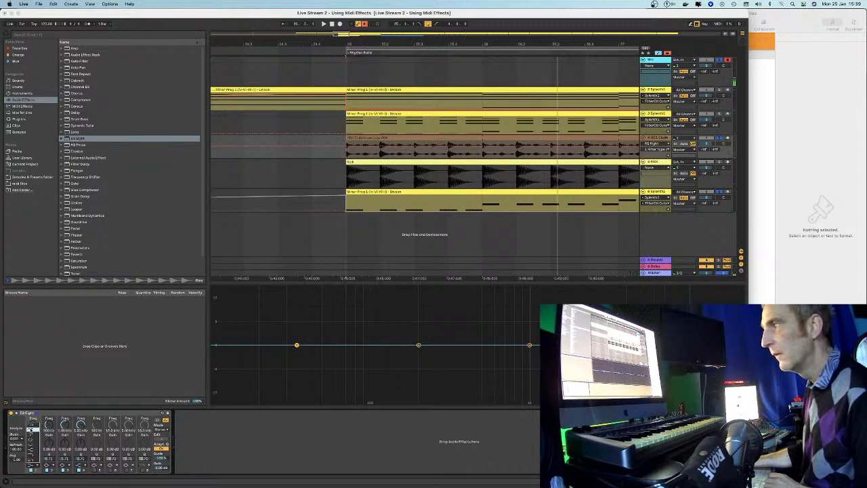
click(30, 430)
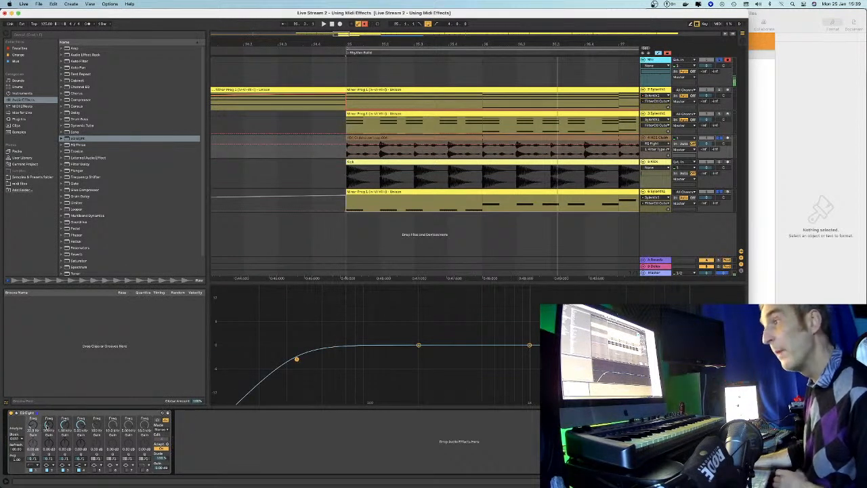
drag(32, 428, 32, 420)
key(space)
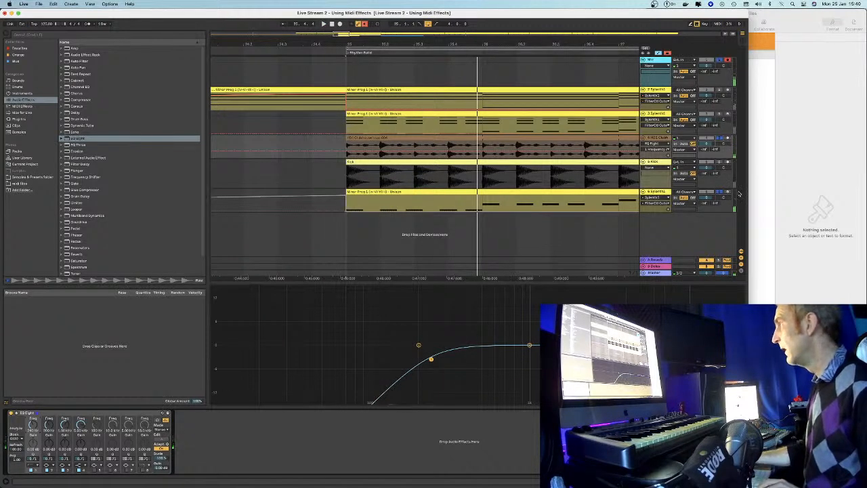
Show the session mixer with enlarged level meters and lower the drum loop and kick track volumes
key(space)
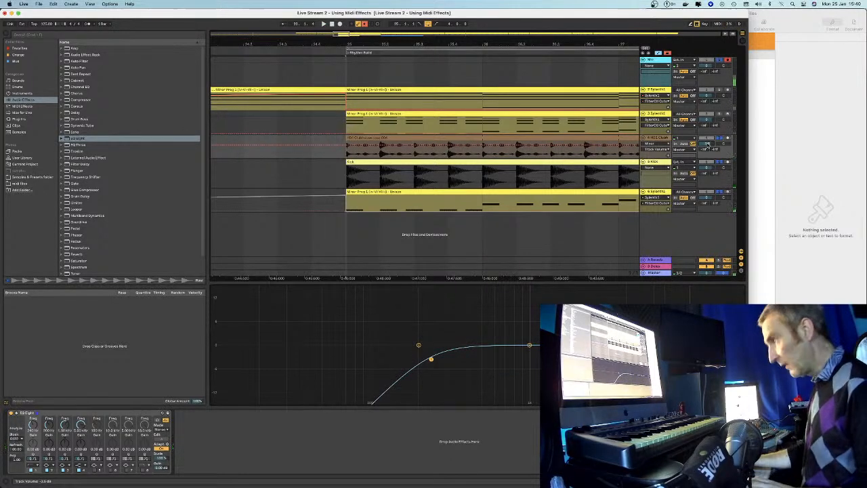
key(Tab)
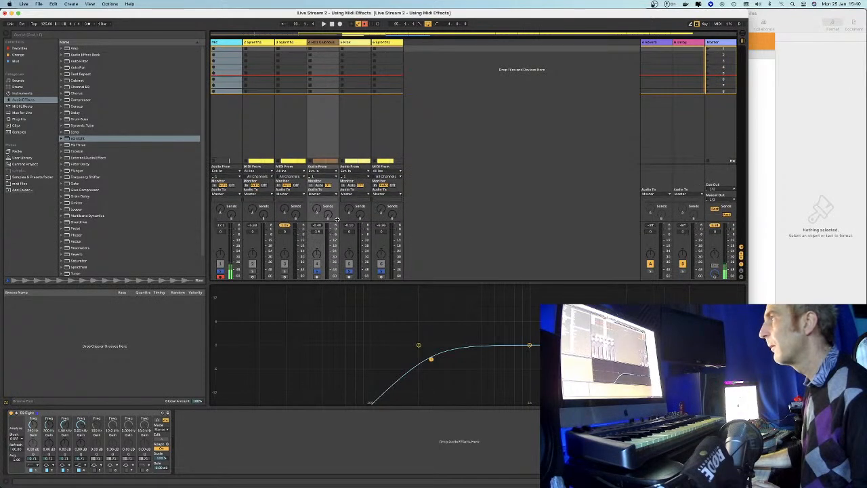
drag(410, 282, 409, 294)
drag(255, 237, 260, 218)
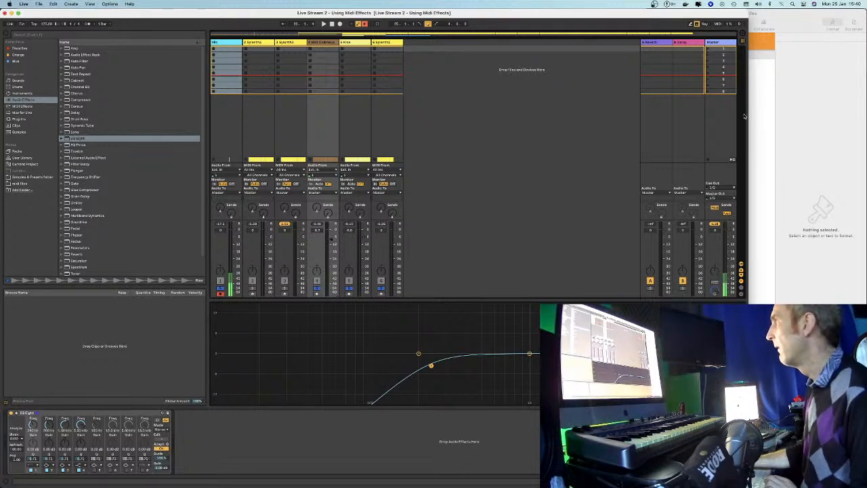
key(super+alt+l)
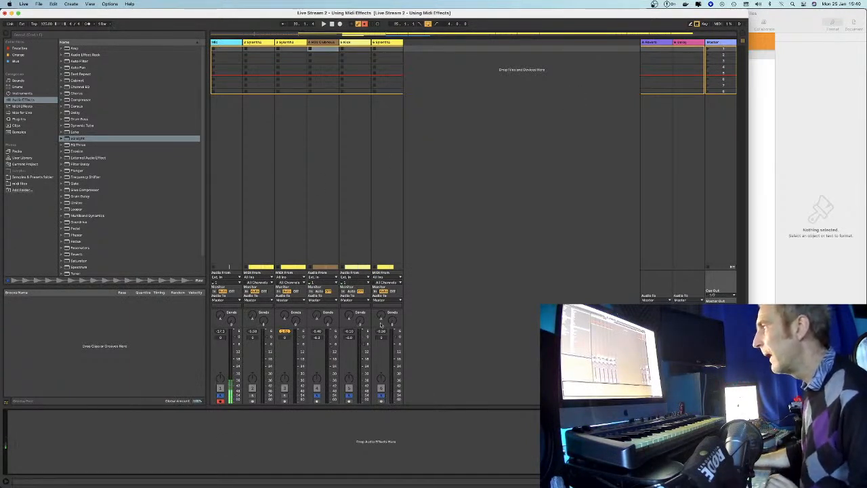
scroll(383, 301, down, 2)
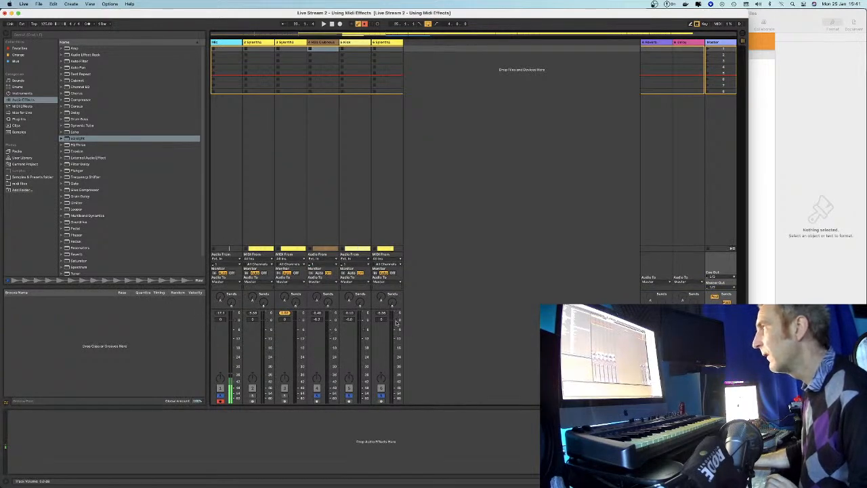
Rename the bass line's Sylenth1 track as Bass
click(384, 43)
key(super+r)
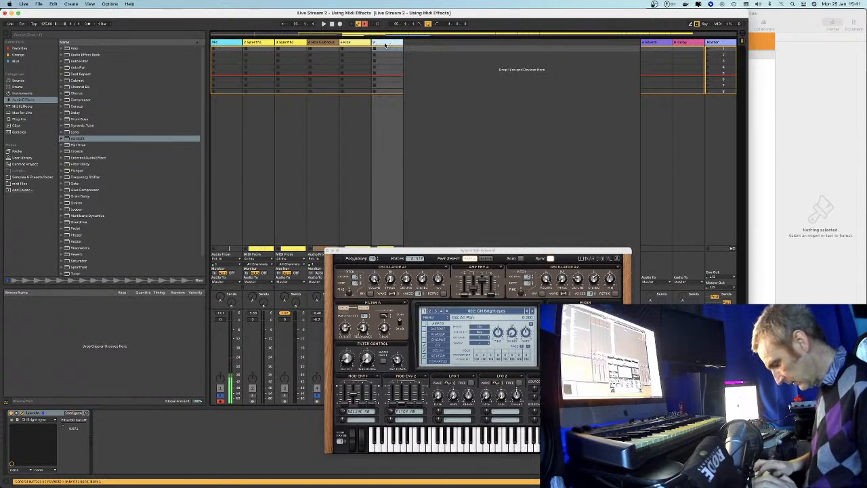
text(Bass)
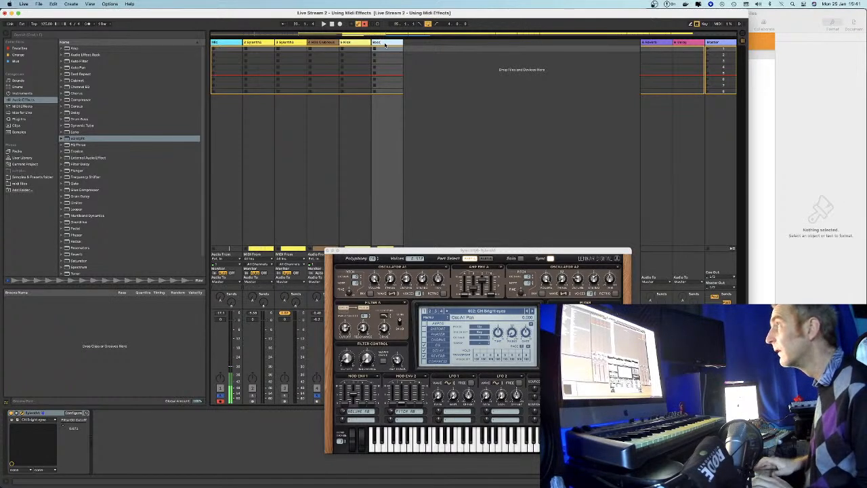
Rename the stab rhythm track as 8th Notes and the chord track as Chords
click(286, 42)
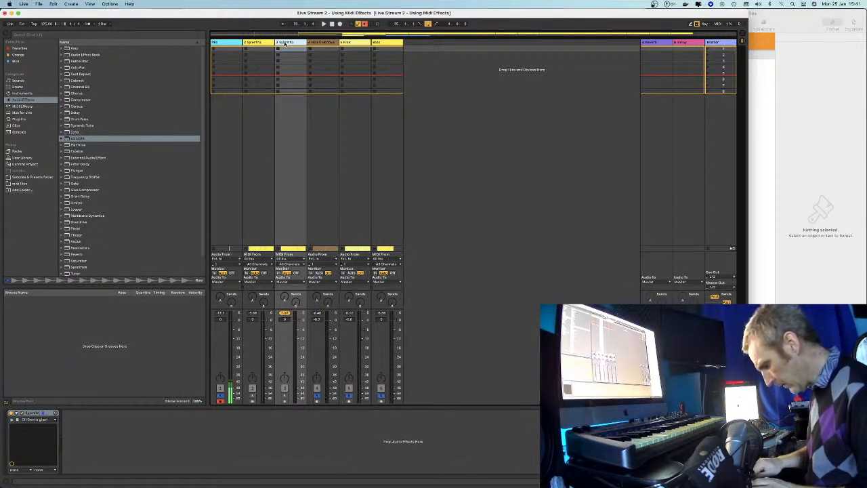
key(BackSpace)
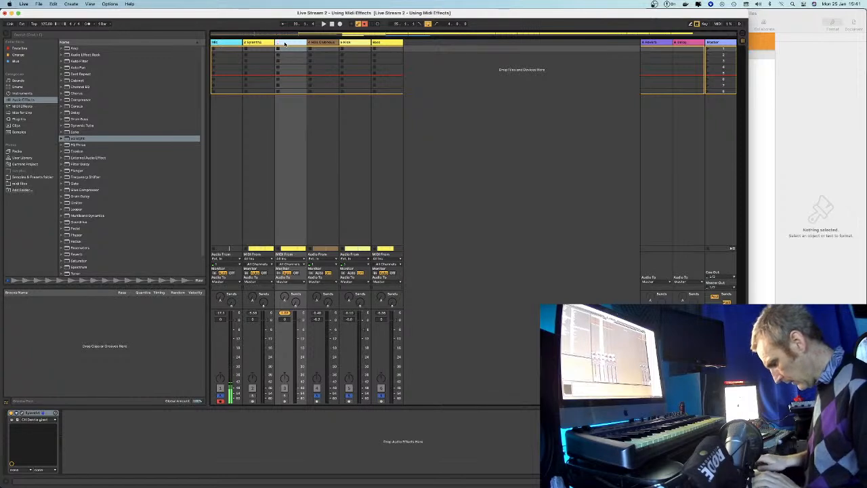
text(Bright Piano)
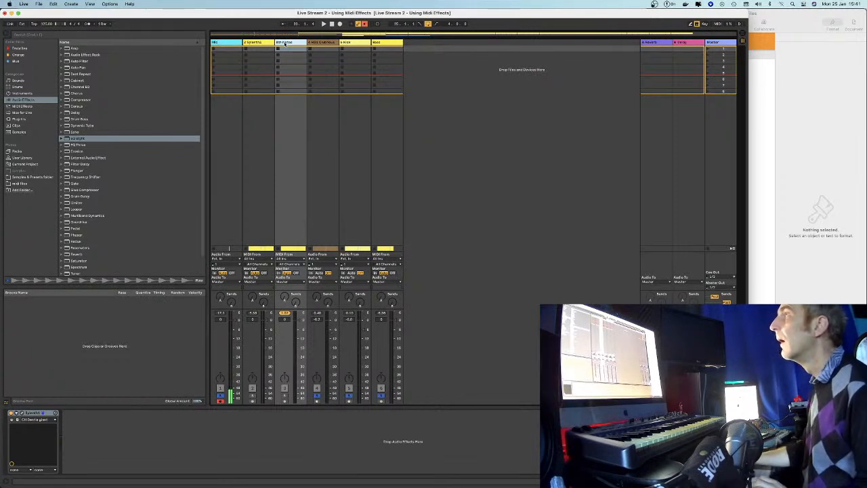
click(264, 43)
key(super+r)
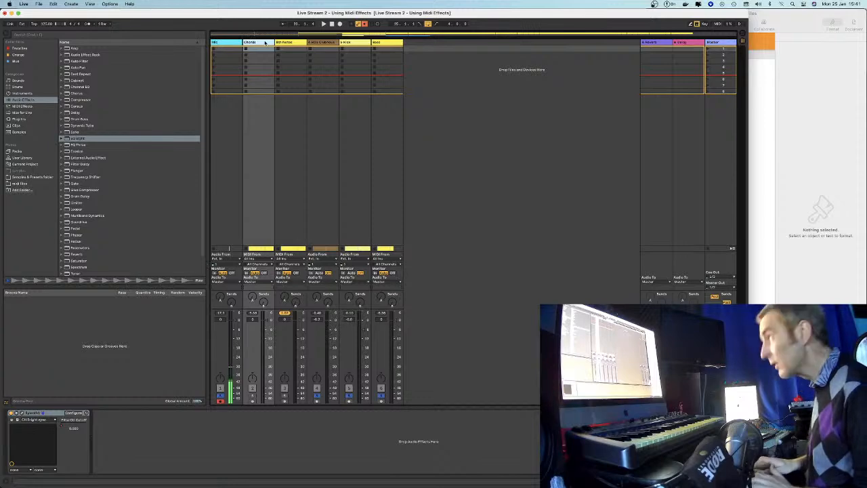
Return to the arrangement, play the Rhythm Build with solos off, and lower the drum loop, kick and bass volumes
key(Tab)
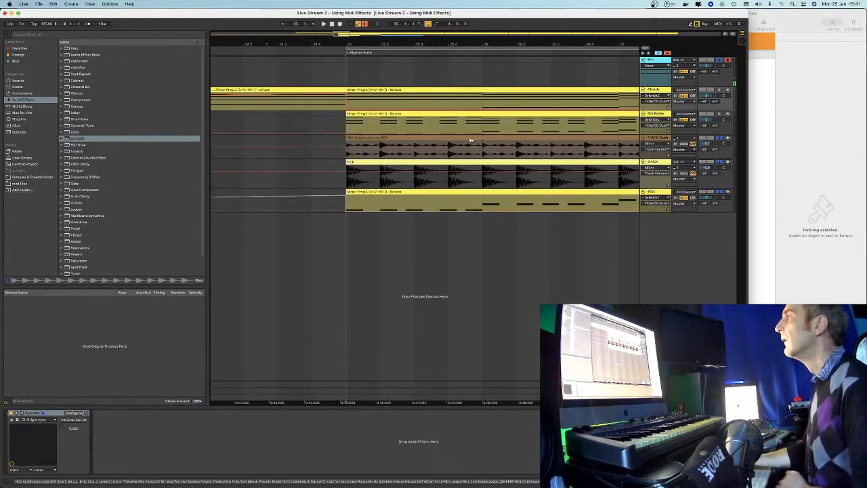
drag(508, 34, 418, 119)
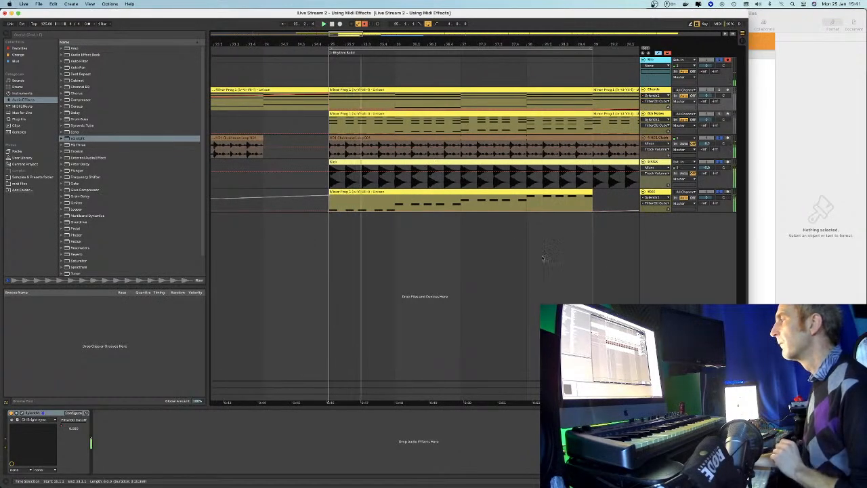
click(652, 195)
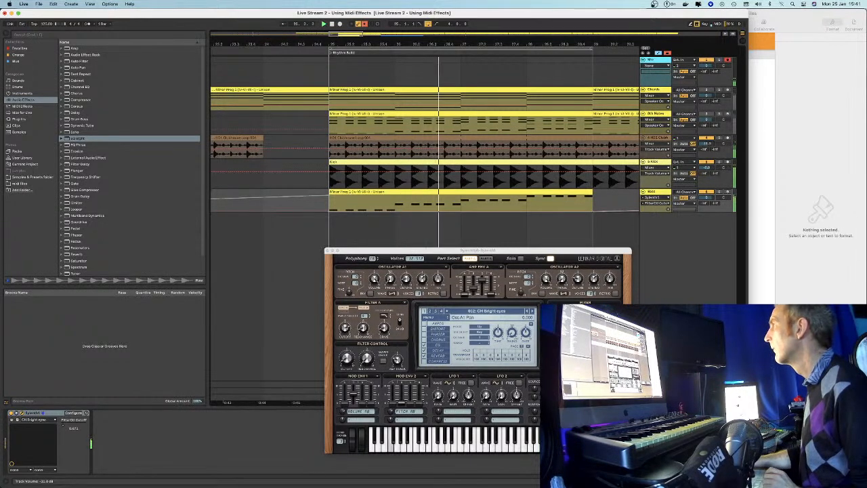
drag(706, 168, 707, 179)
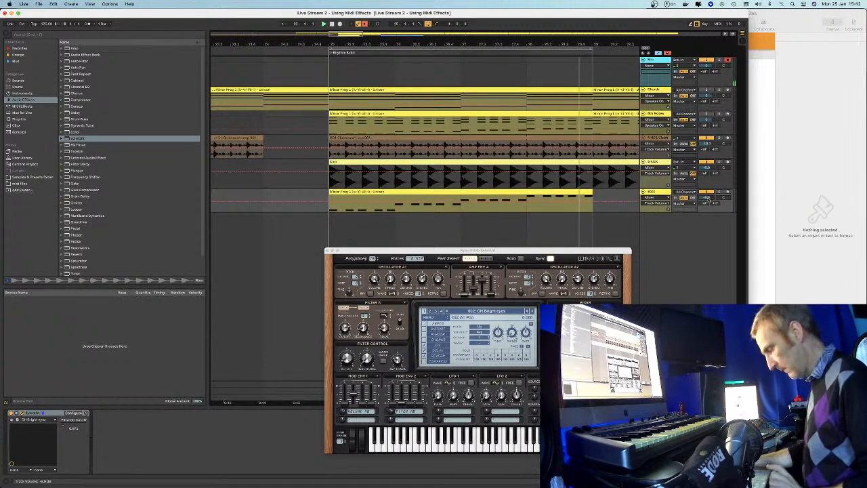
key(space)
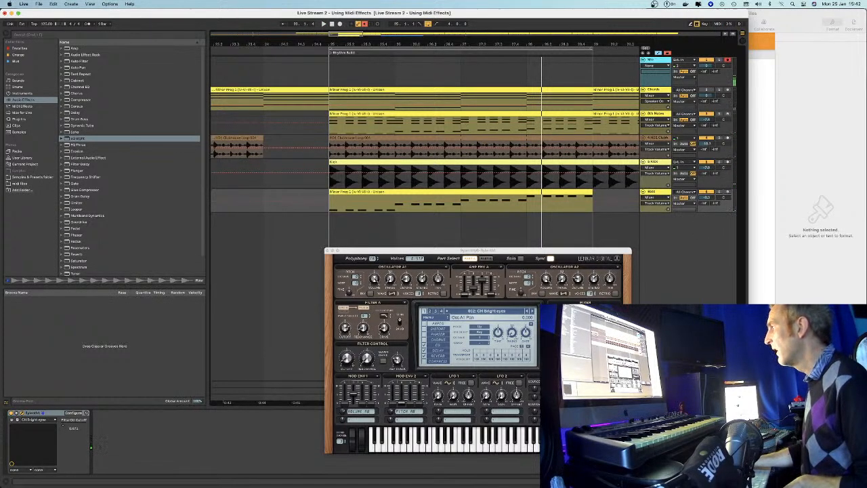
Show the session mixer with the Sylenth1 window out of the way and lower the 8th Notes track volume
key(Tab)
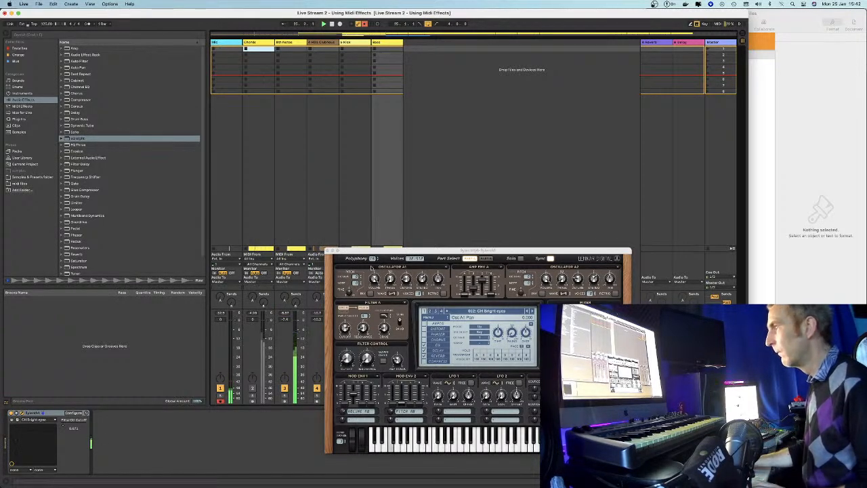
drag(383, 253, 452, 66)
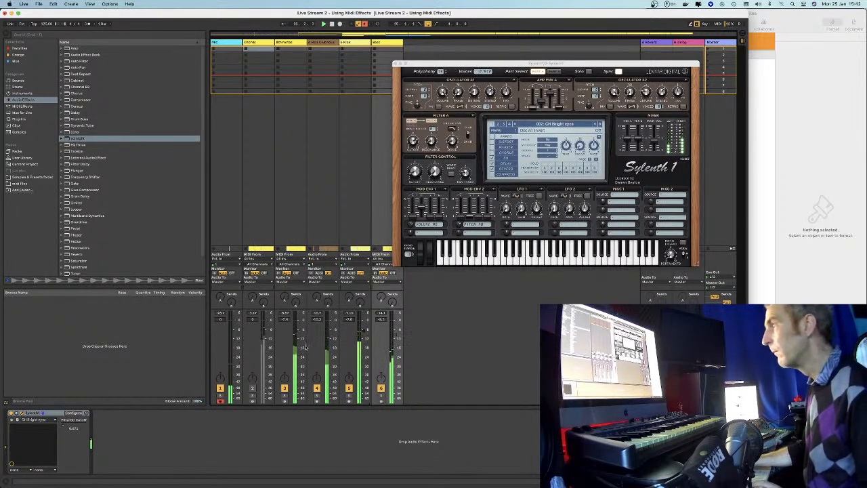
drag(296, 369, 296, 402)
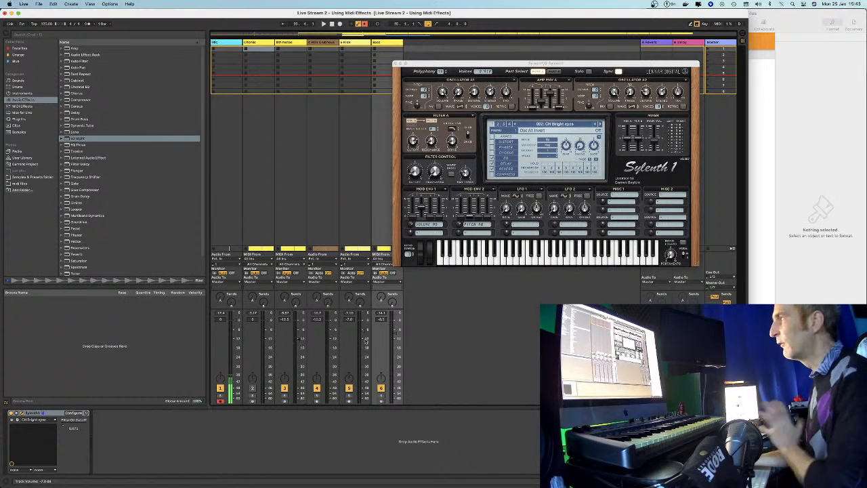
Play the section and boost the upper frequencies of the drum loop slightly with the third band of its EQ Eight
click(349, 42)
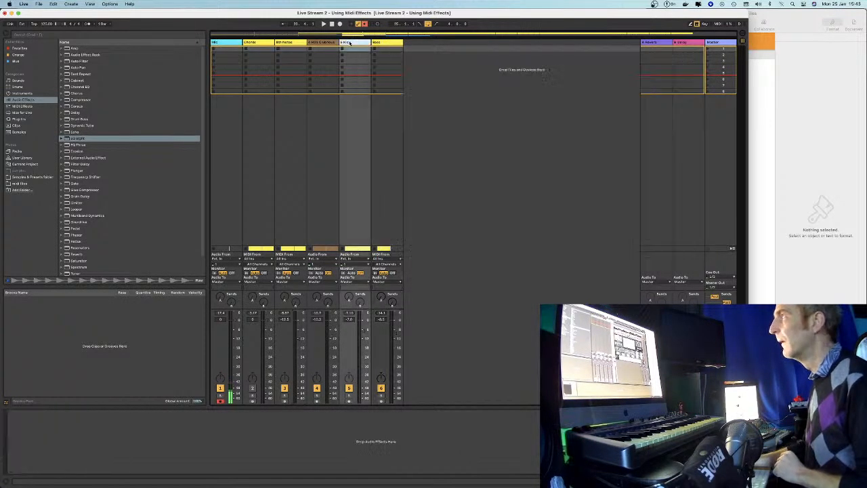
click(324, 43)
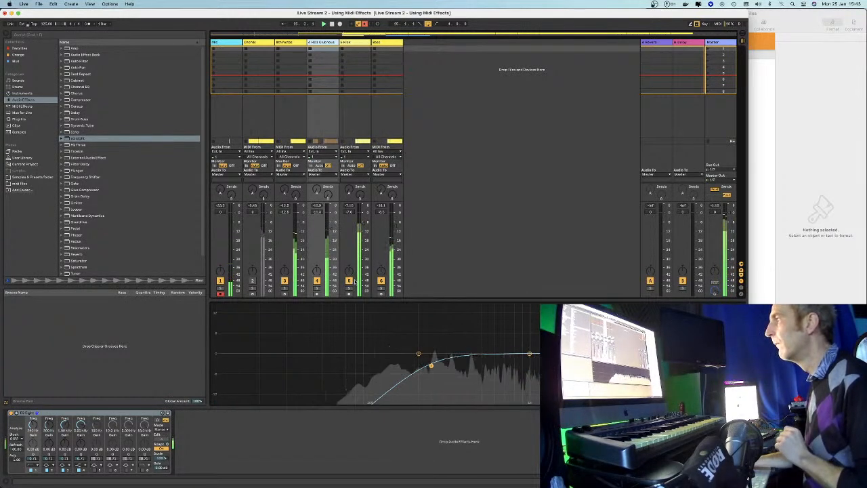
mouse_move(529, 354)
mouse_down()
mouse_move(532, 343)
mouse_move(540, 352)
mouse_up()
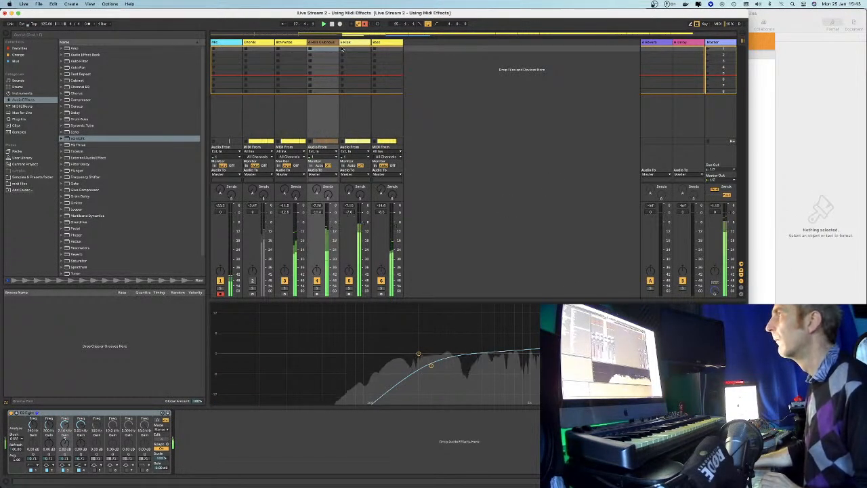
Close the bass's Sylenth1 window, return to the arrangement, and bring the Chords track into the mix at a reduced volume
click(373, 42)
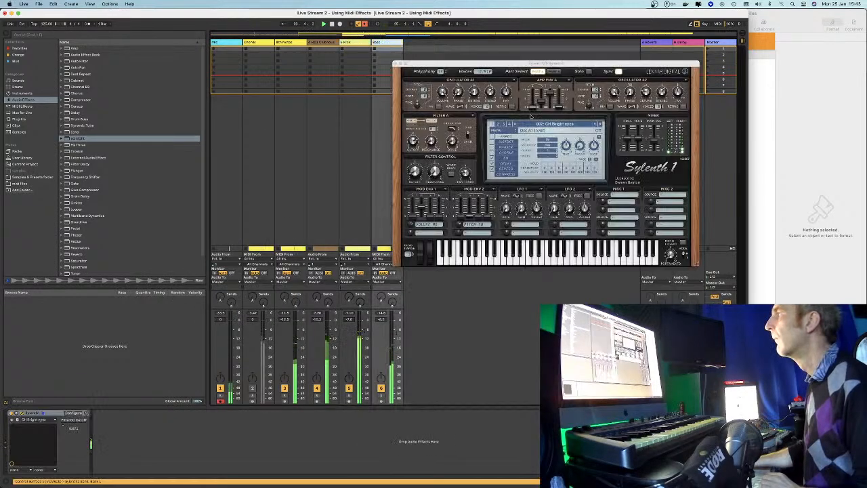
mouse_move(537, 63)
mouse_down()
mouse_move(546, 67)
mouse_move(536, 65)
mouse_up()
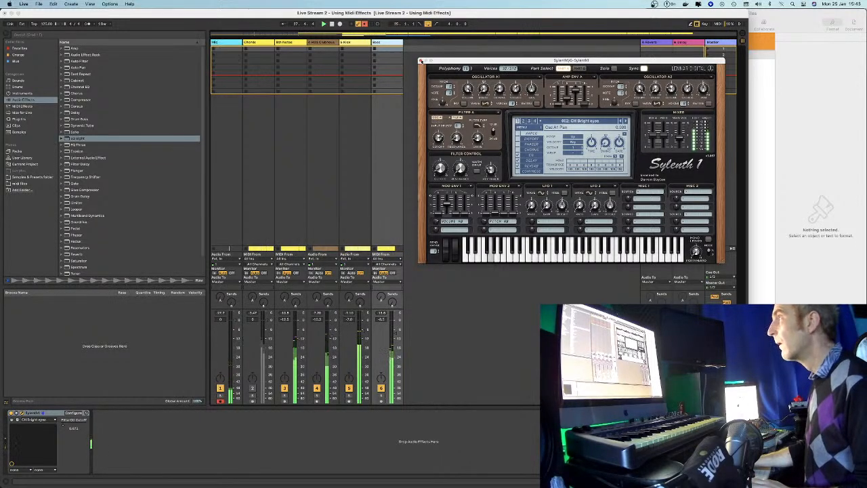
click(421, 60)
key(Tab)
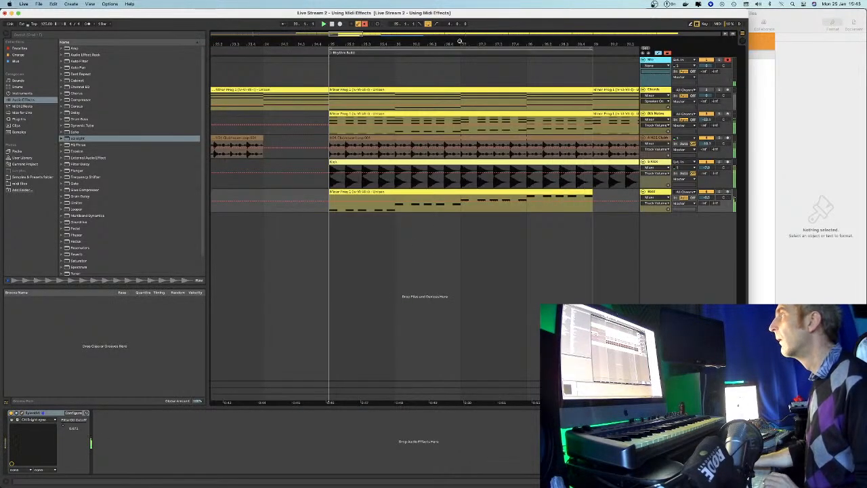
key(minus)
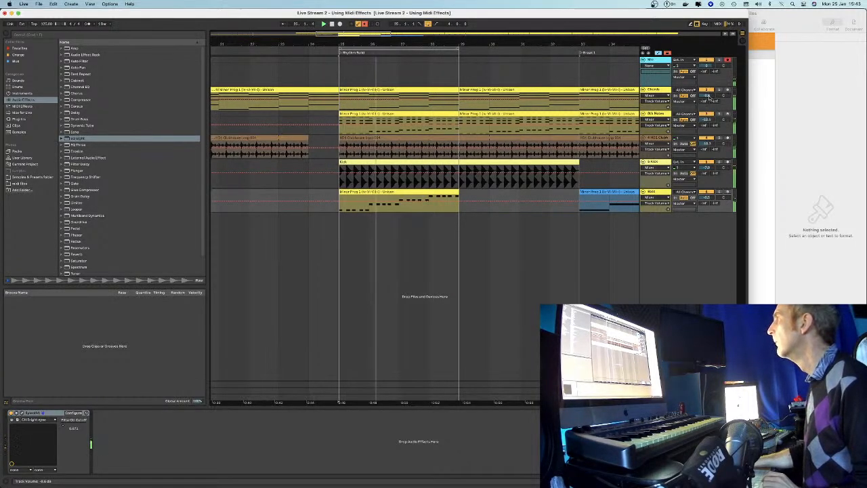
Add a Utility audio effect after Sylenth1 on the Bass track
click(657, 164)
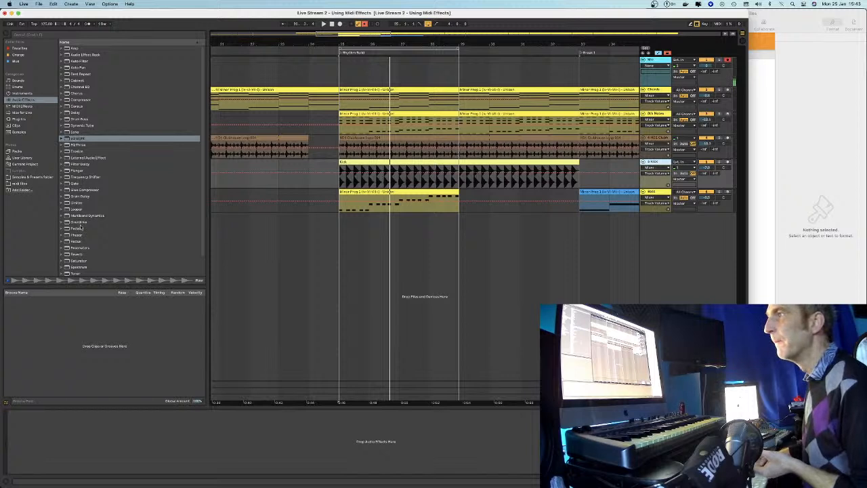
scroll(80, 227, down, 3)
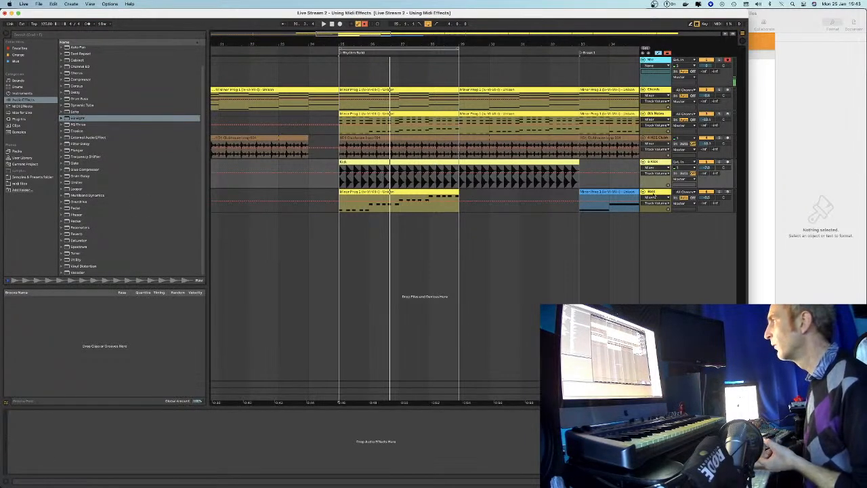
key(Down)
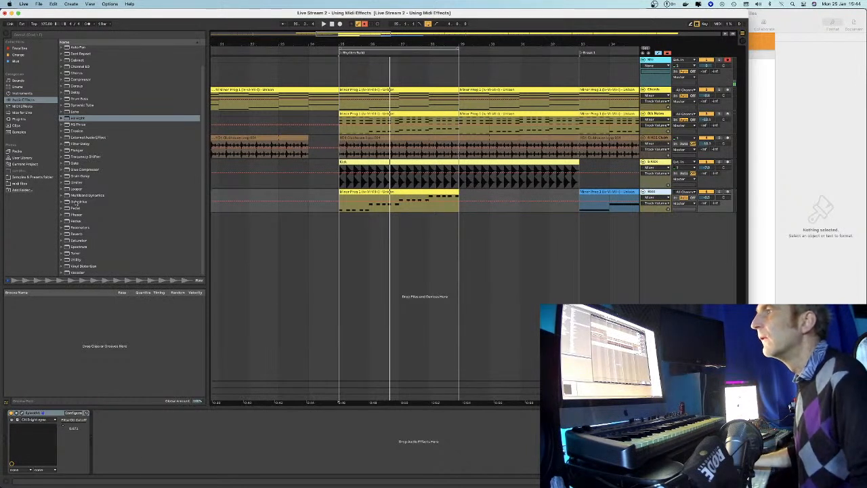
drag(71, 259, 157, 435)
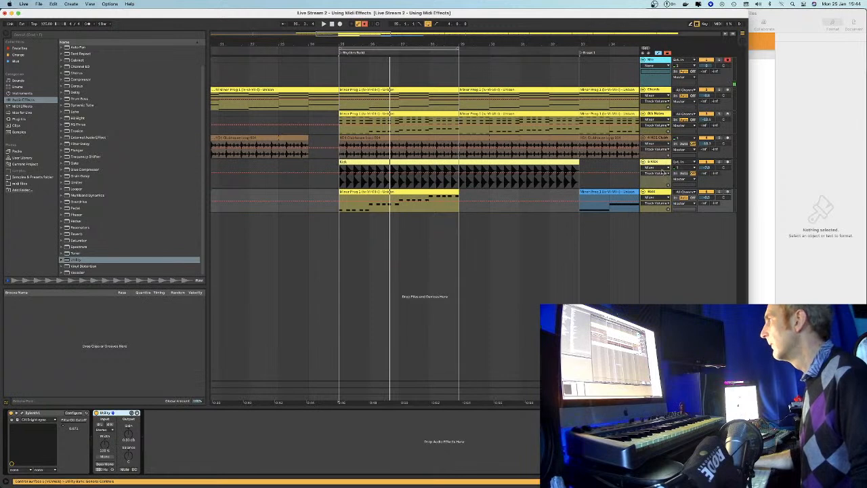
Add a Utility effect to the kick track and switch both the kick and Bass Utility devices to Mono
click(660, 164)
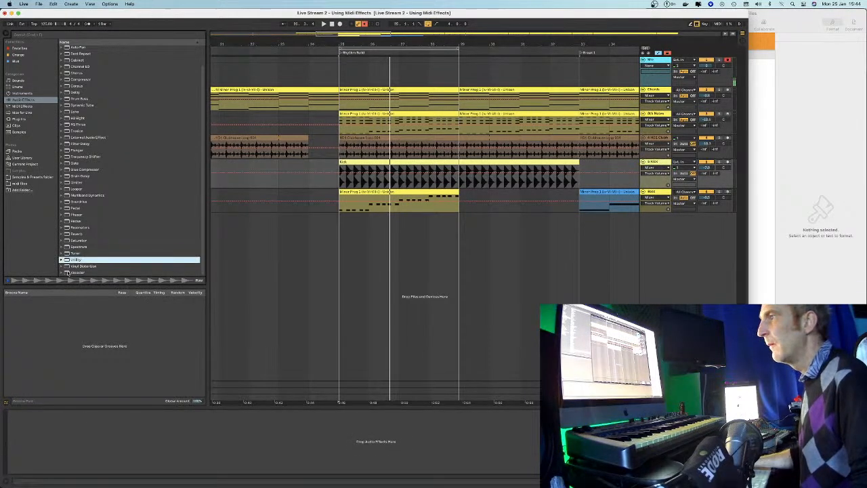
drag(82, 418, 82, 417)
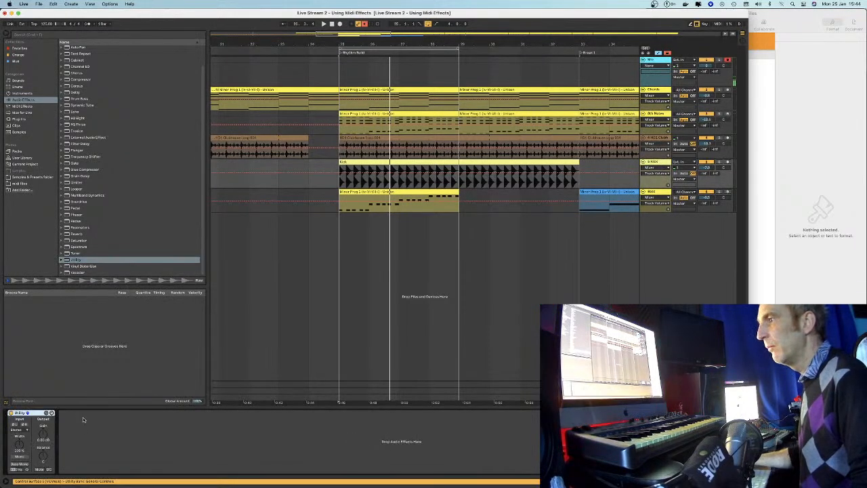
click(20, 458)
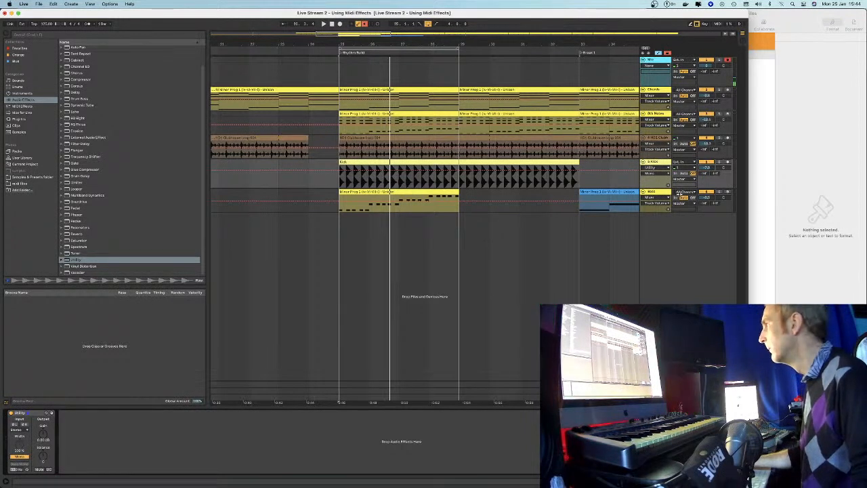
click(654, 197)
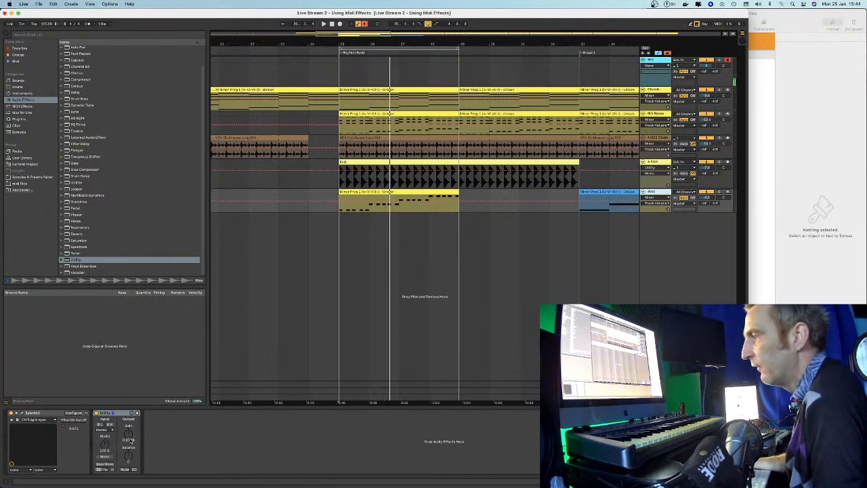
click(105, 457)
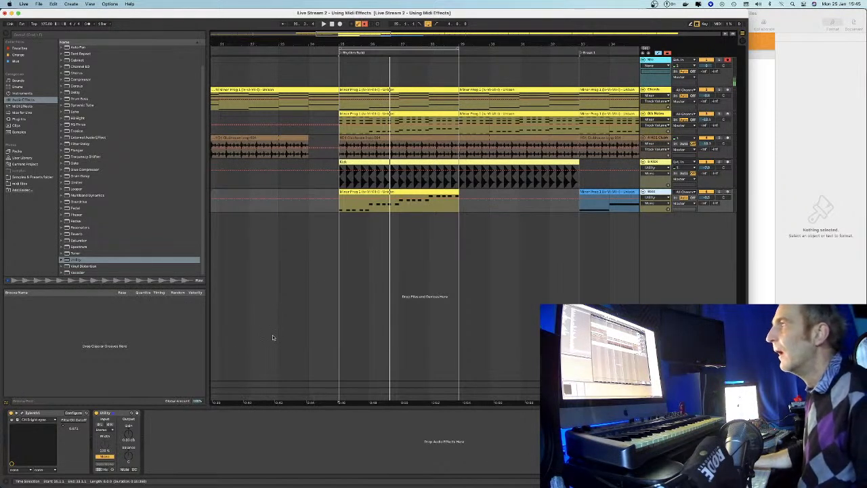
Play the soloed Bass track, set its Utility width to 0%, and turn the solo off
key(space)
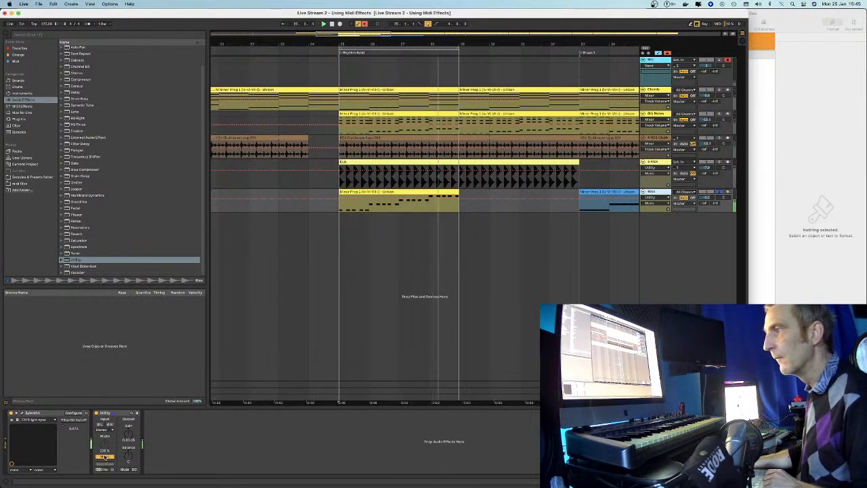
drag(105, 444, 105, 477)
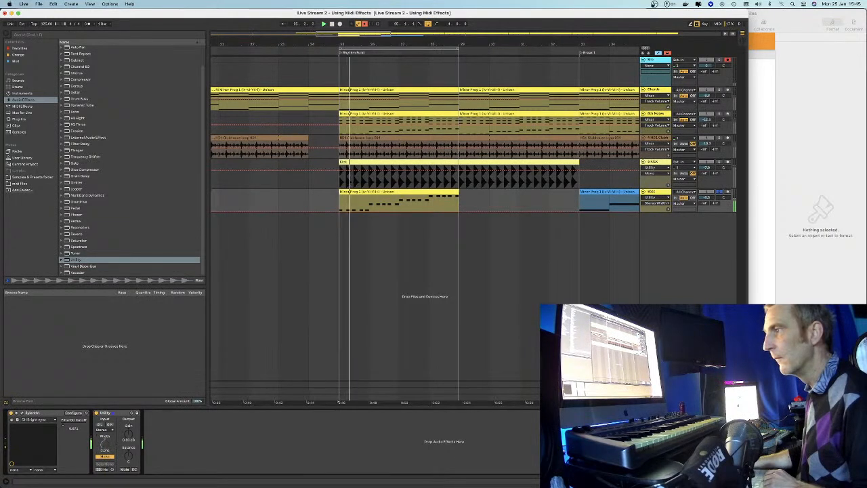
key(space)
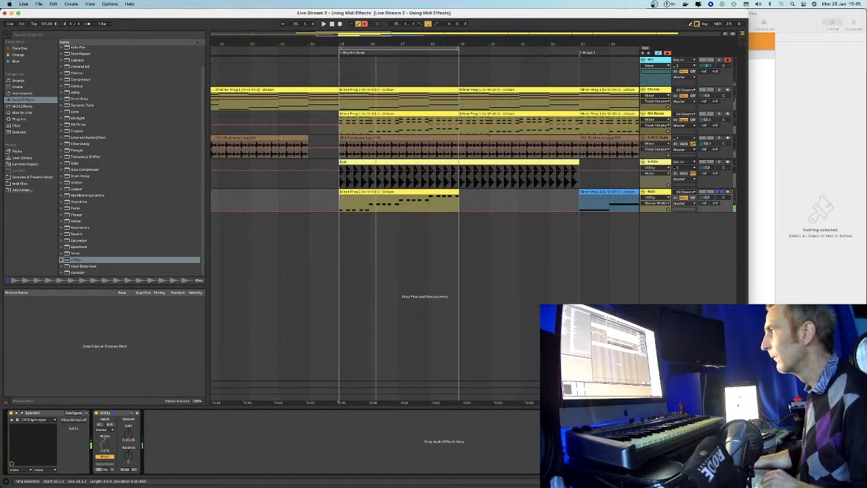
click(721, 193)
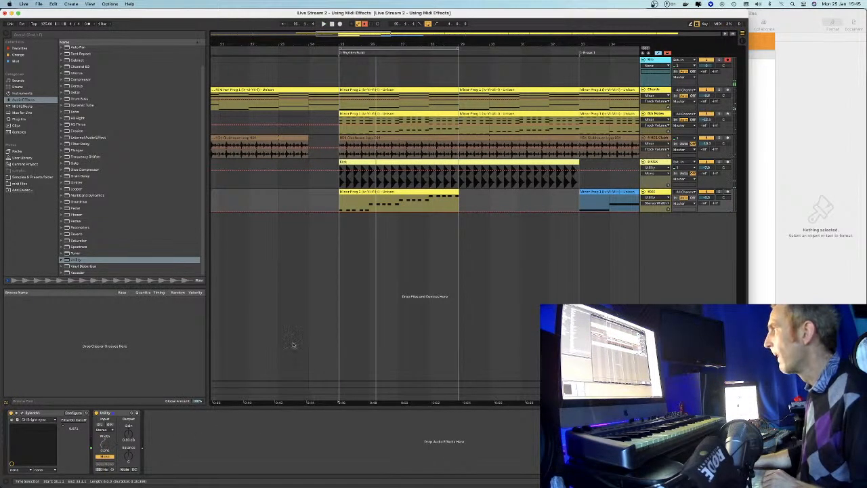
Toggle the Bass Utility's Mono switch off and on, and set the kick Utility's width to 0%
click(106, 457)
click(105, 457)
click(105, 447)
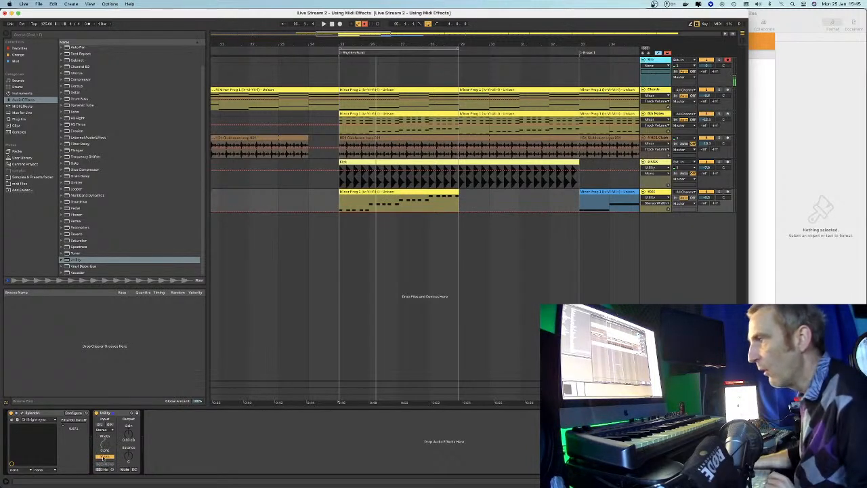
click(657, 162)
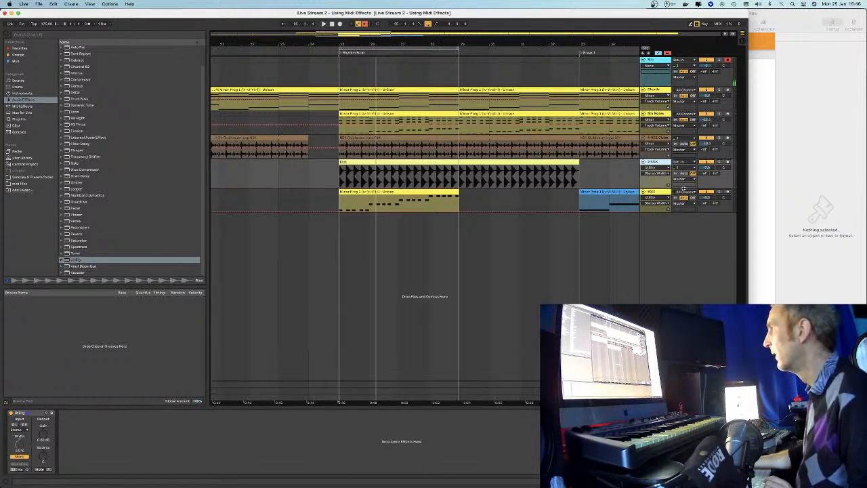
click(661, 193)
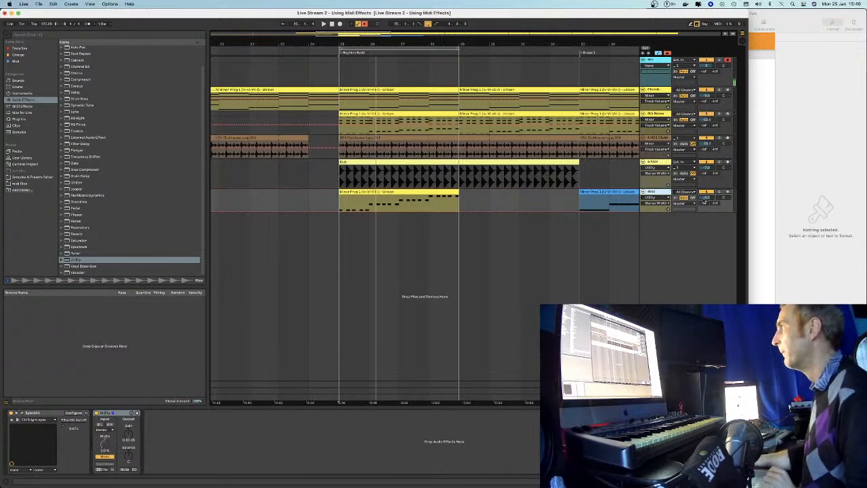
Play the Rhythm Build briefly, then fold the kick, drum loop, 8th Notes and Chords tracks
key(space)
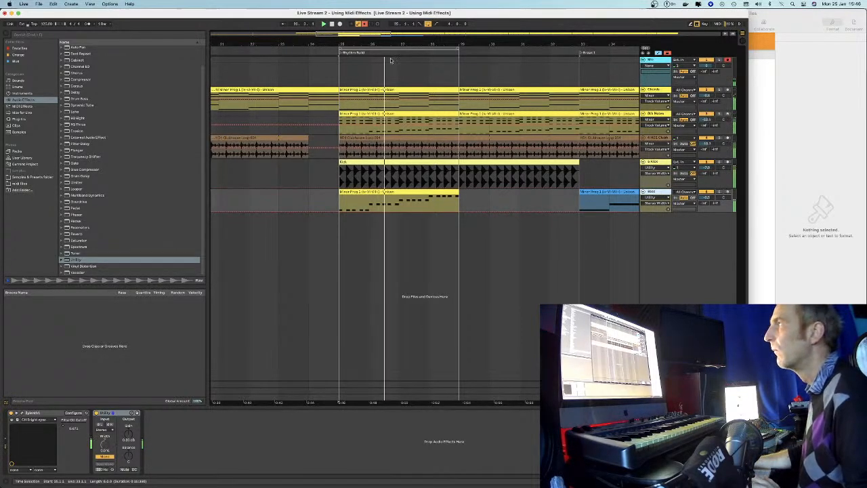
drag(371, 44, 372, 55)
key(space)
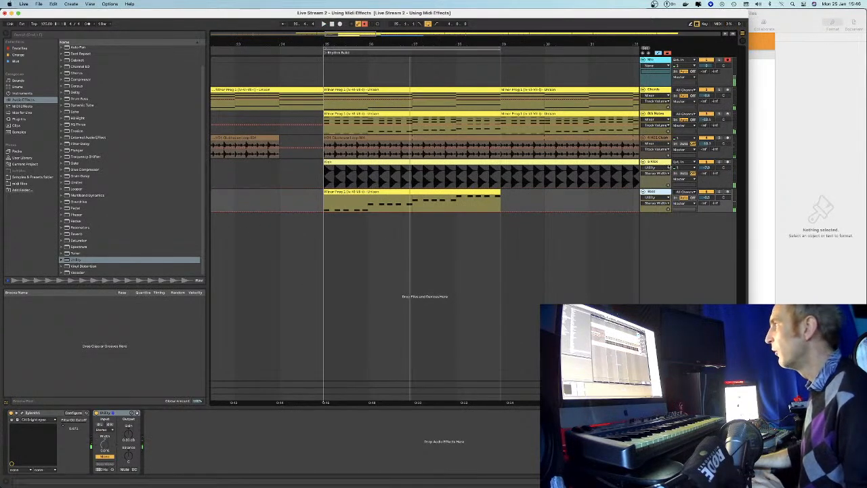
click(642, 163)
click(642, 138)
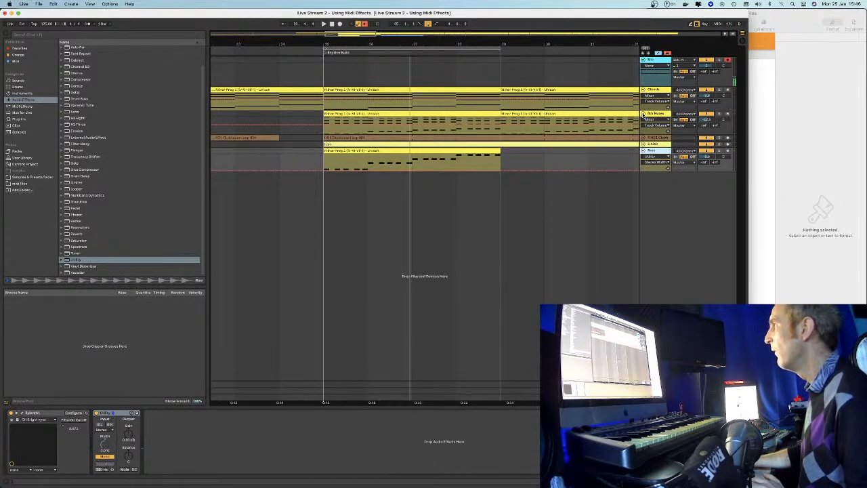
click(642, 113)
click(642, 89)
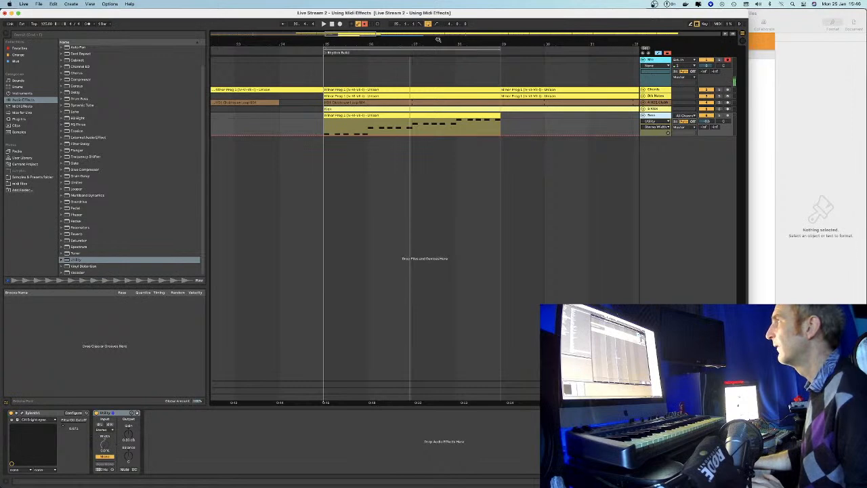
Unfold the kick and drum loop tracks, duplicate the Rhythm Build bass clip, and extend the loop range up to Break 1
drag(437, 44, 407, 31)
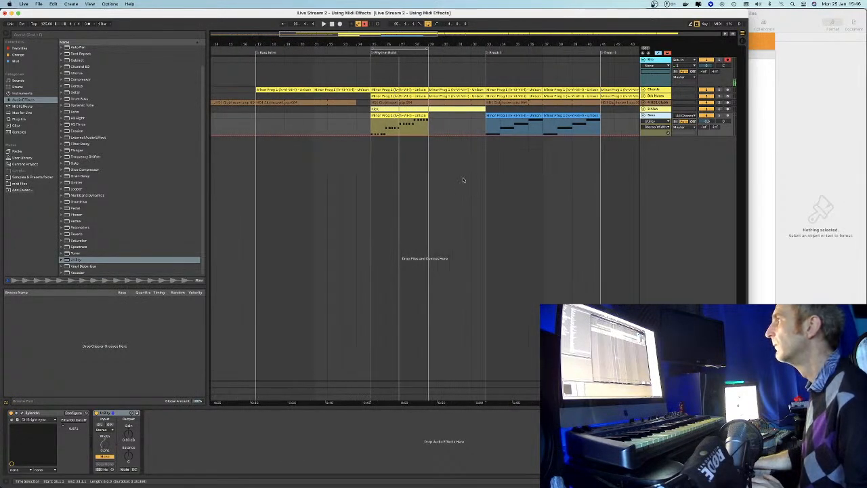
click(642, 108)
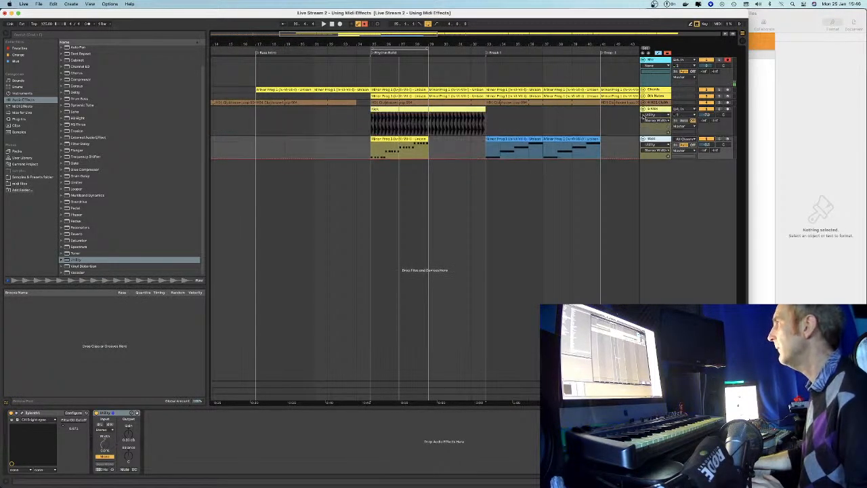
click(642, 102)
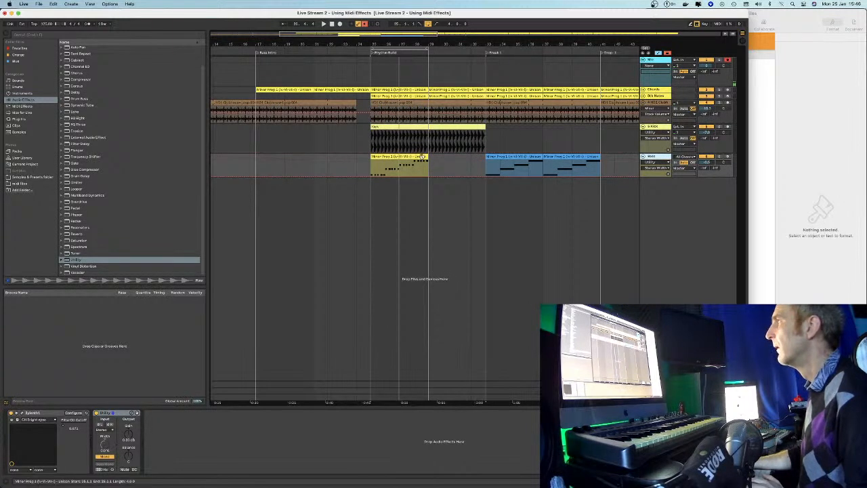
key(ctrl+d)
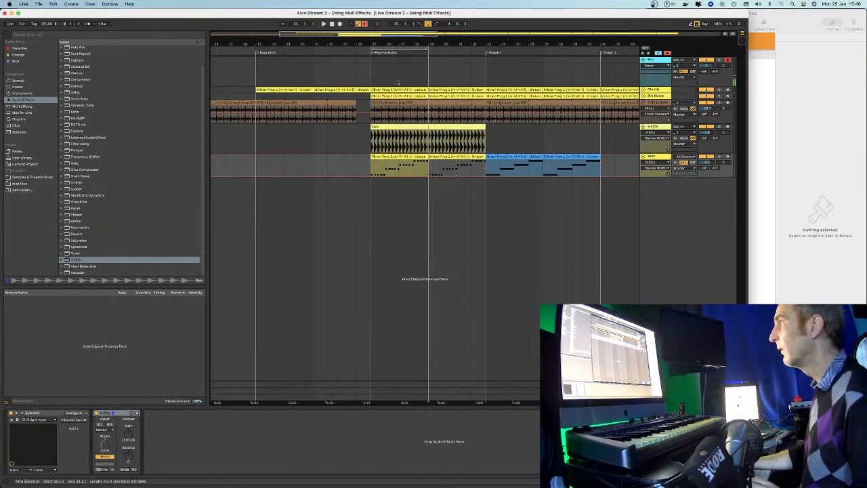
drag(458, 48, 590, 174)
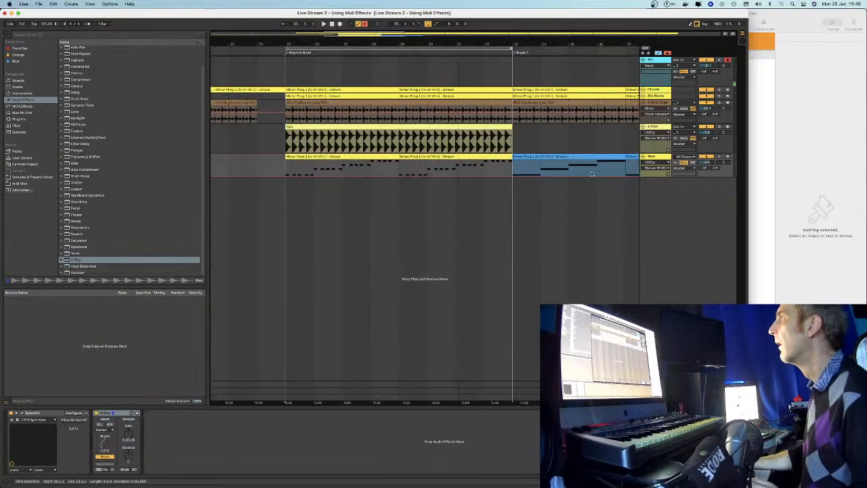
Search the samples and presets folder for "A minor"
drag(481, 44, 471, 24)
click(78, 261)
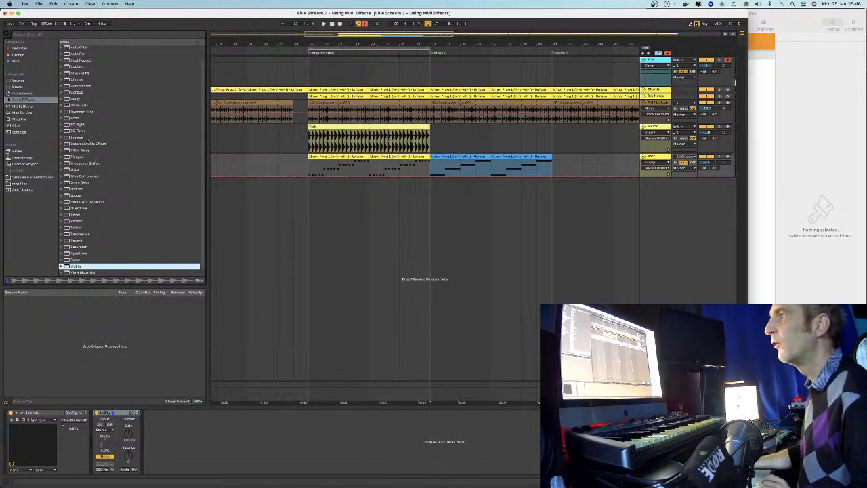
scroll(84, 142, up, 3)
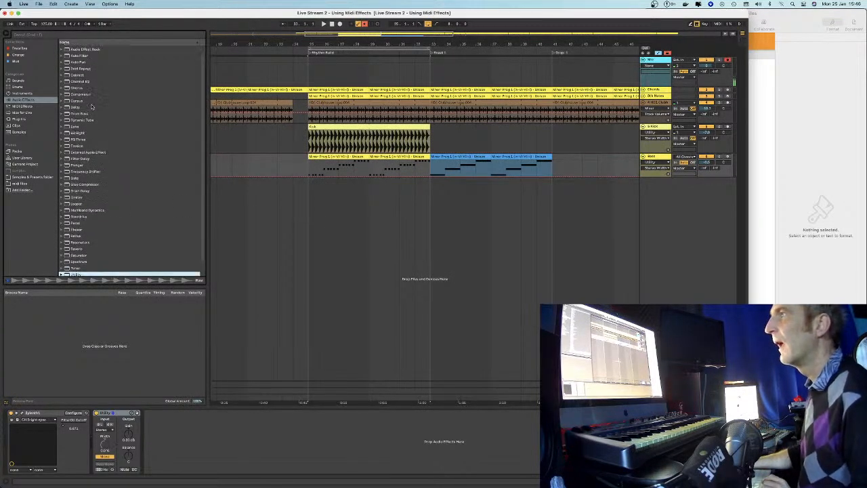
click(26, 178)
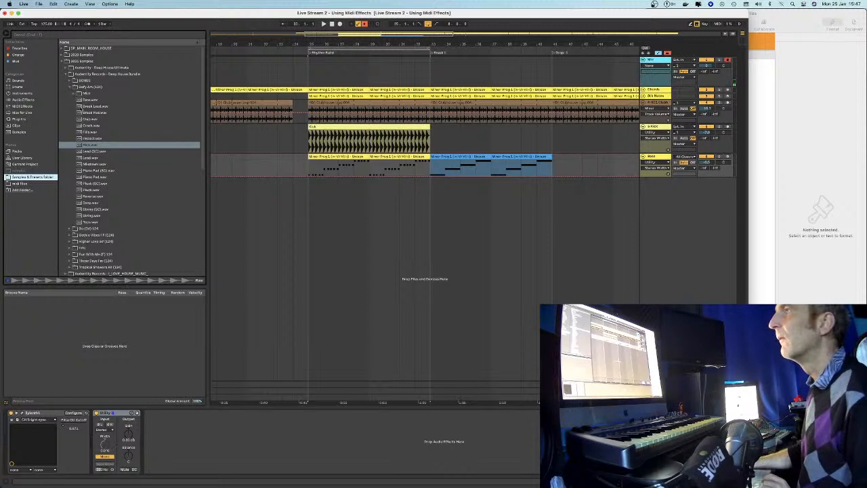
click(60, 34)
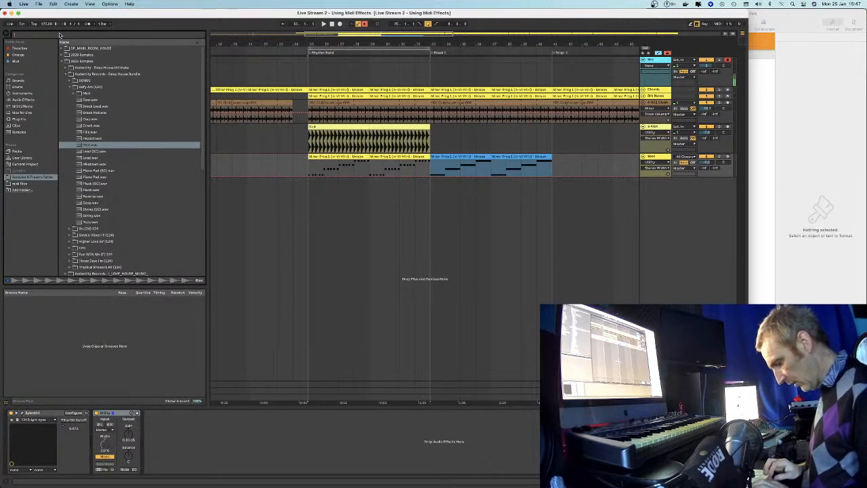
text(Arp minor)
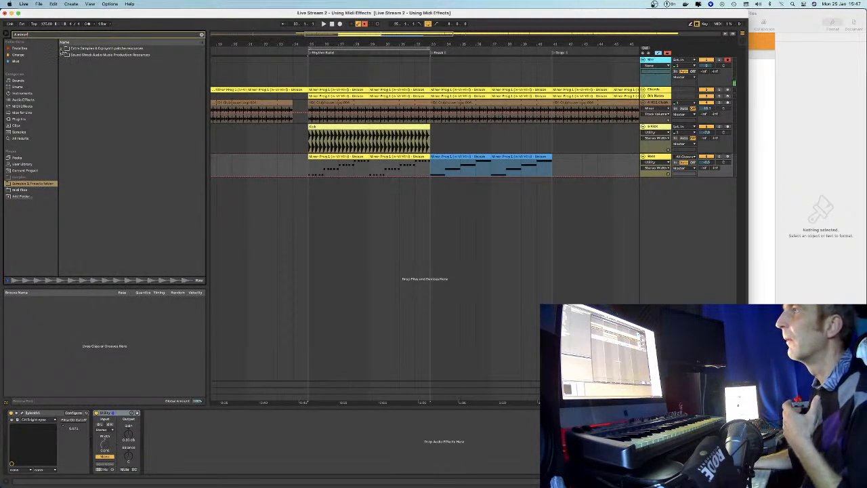
Look through the Future House subfolders of the extra samples search results for A minor material
click(61, 49)
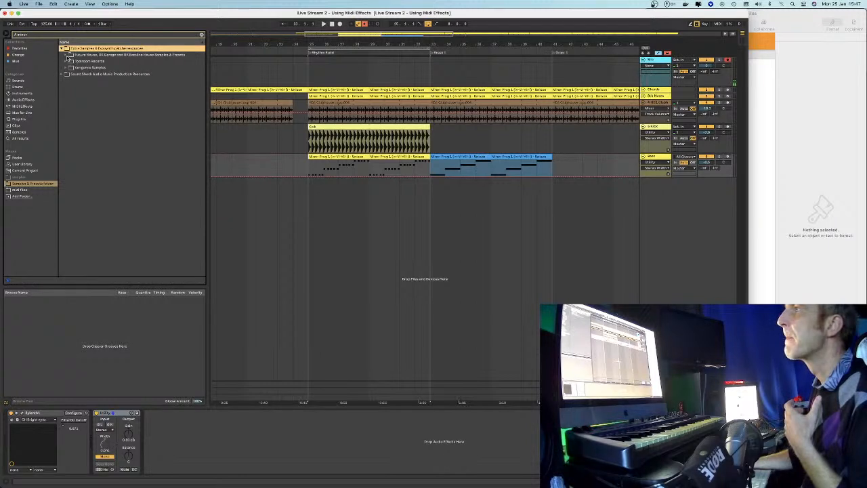
click(70, 56)
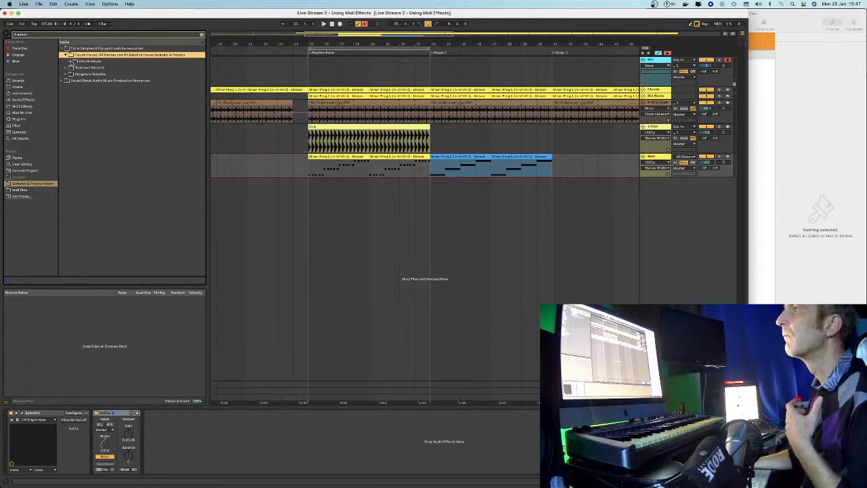
click(73, 61)
click(75, 67)
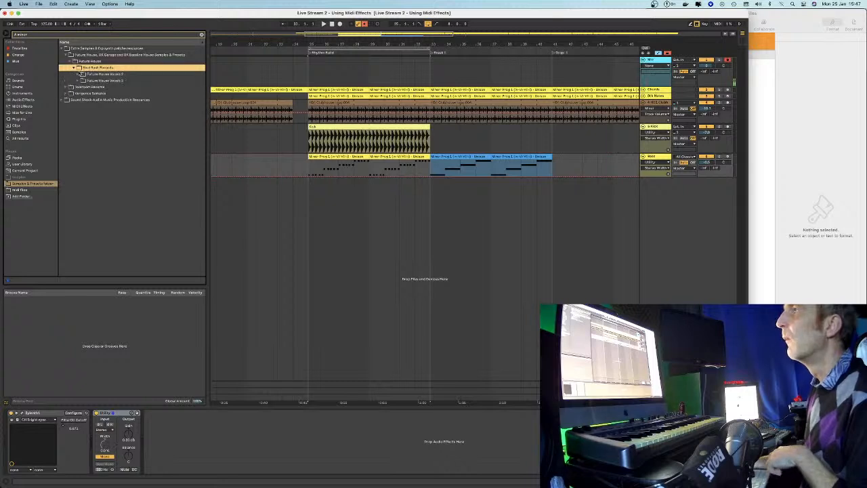
click(75, 68)
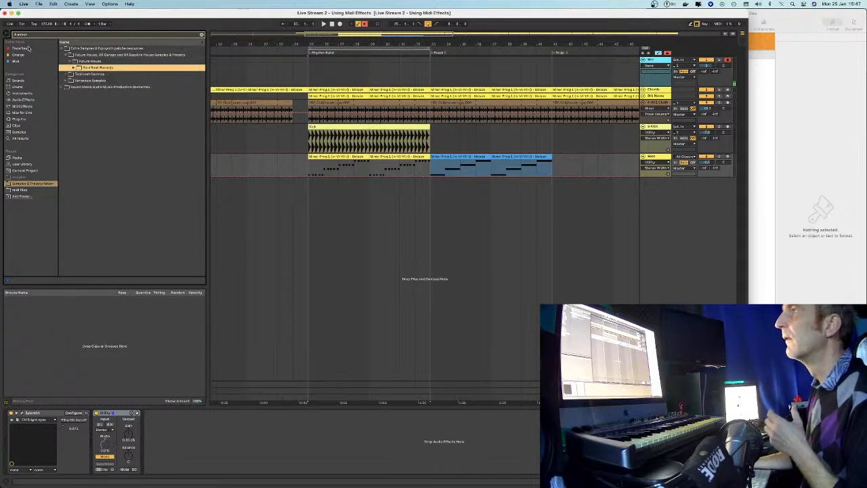
click(58, 35)
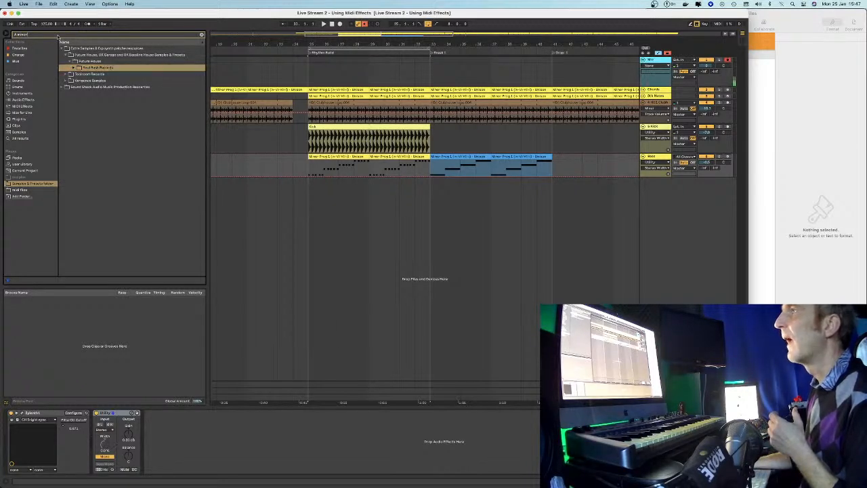
Open the MUSIC LOOPS results inside the Toolroom Records deep house and future garage pack
click(75, 74)
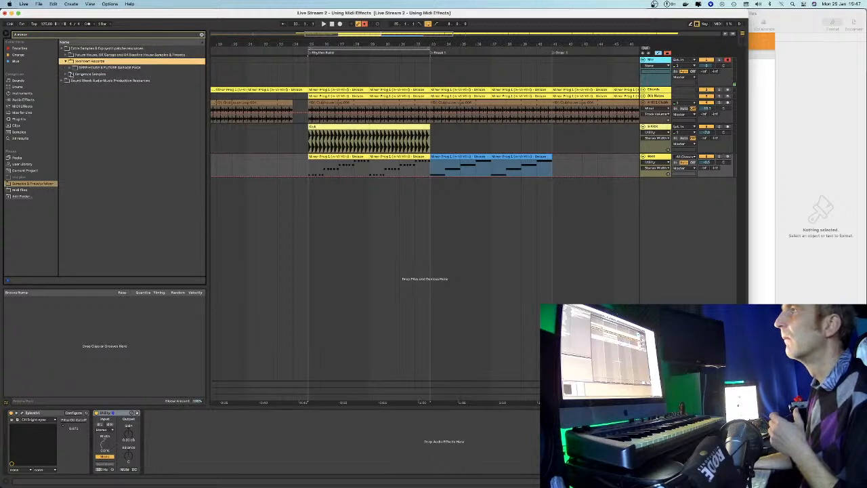
click(70, 68)
click(74, 74)
click(73, 74)
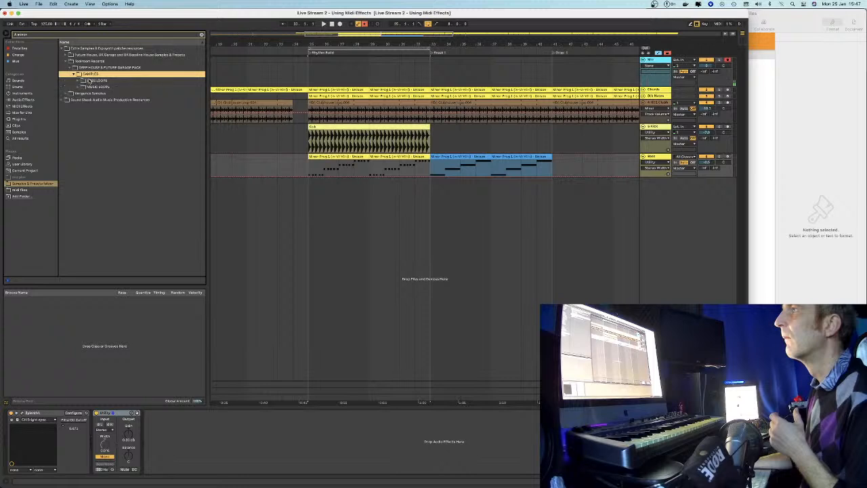
click(80, 87)
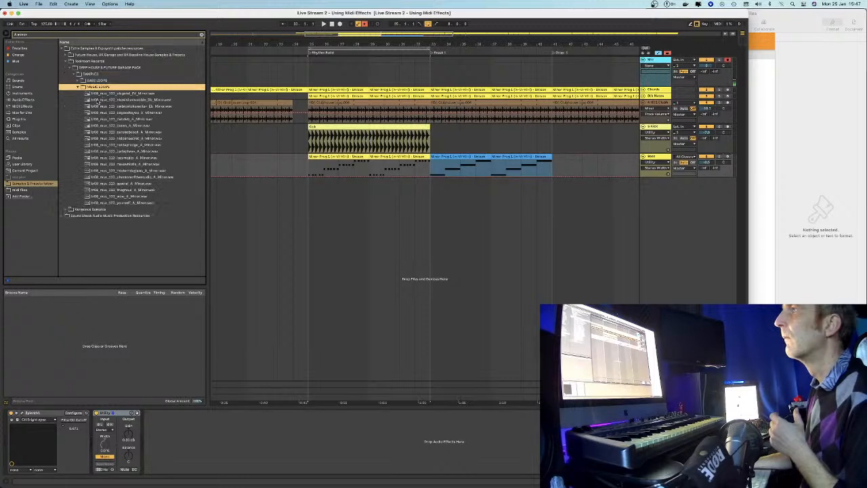
Audition several A minor music loops from the second result down to the sixth
click(95, 100)
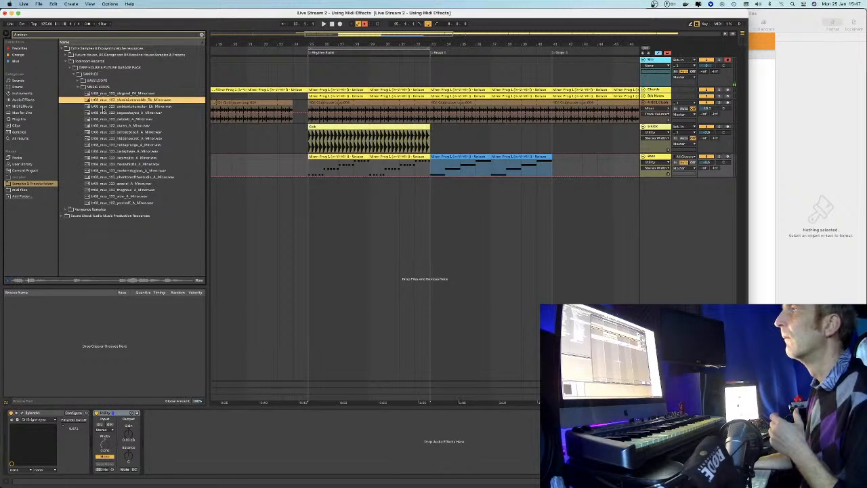
click(102, 106)
click(110, 113)
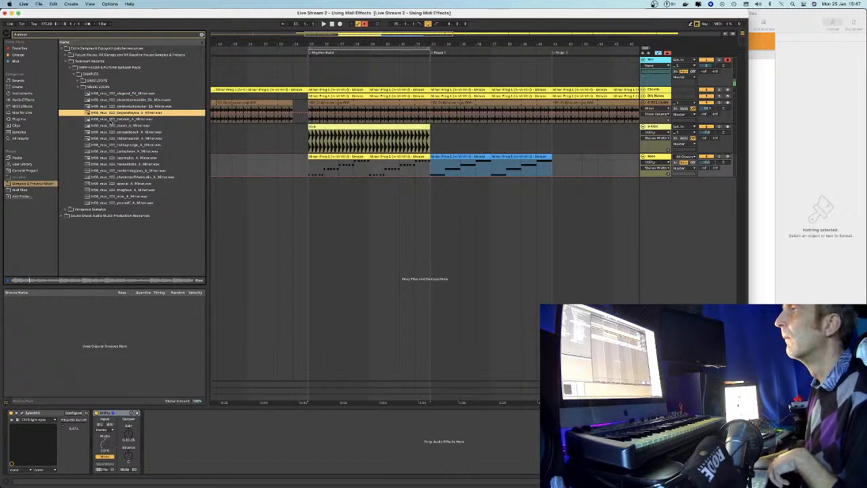
click(111, 119)
click(115, 126)
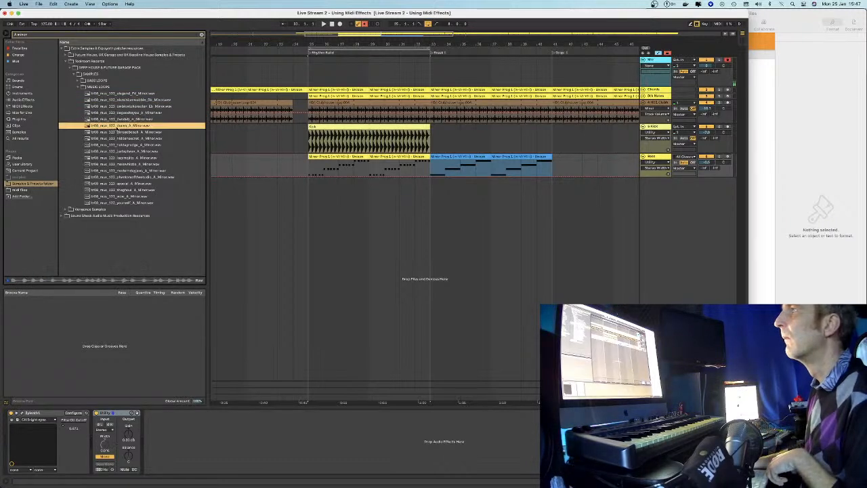
click(118, 120)
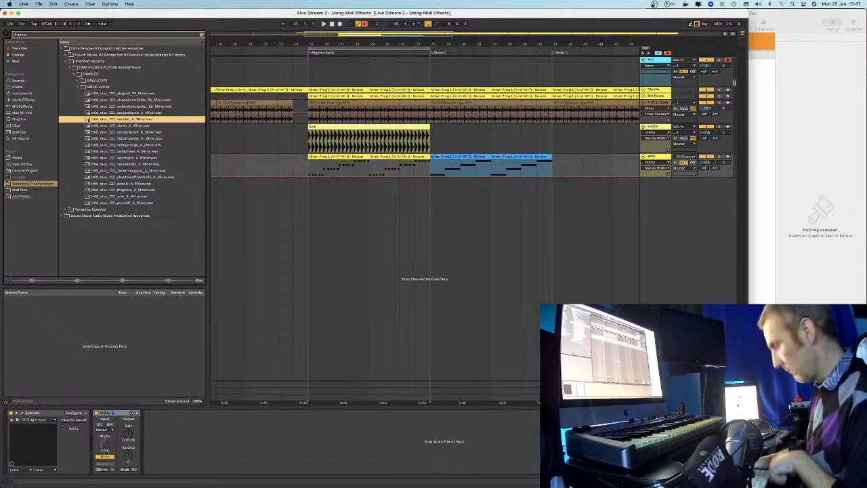
Try the chosen A minor loop on a new audio track, playing it at lower volume and extending it across the Rhythm Build
drag(87, 119, 425, 184)
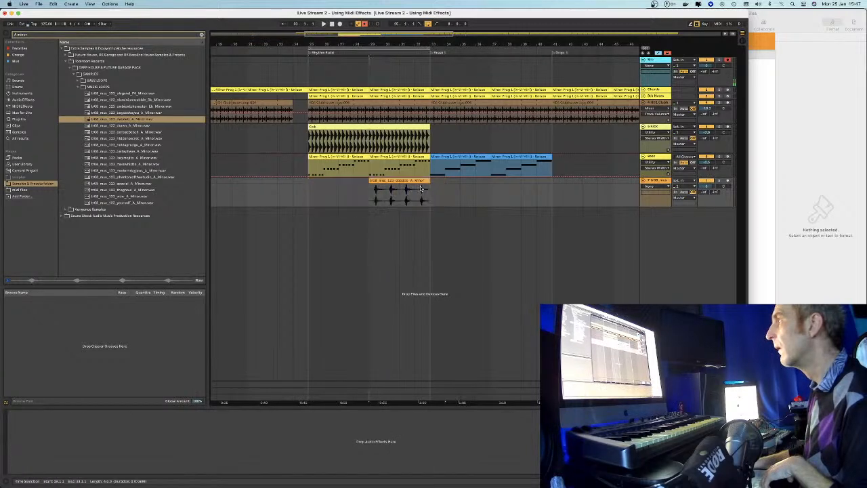
drag(370, 190, 324, 187)
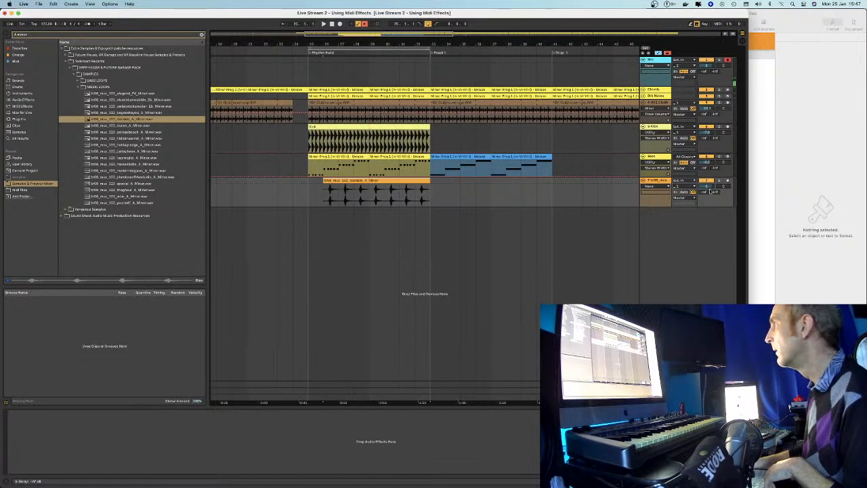
click(477, 202)
key(space)
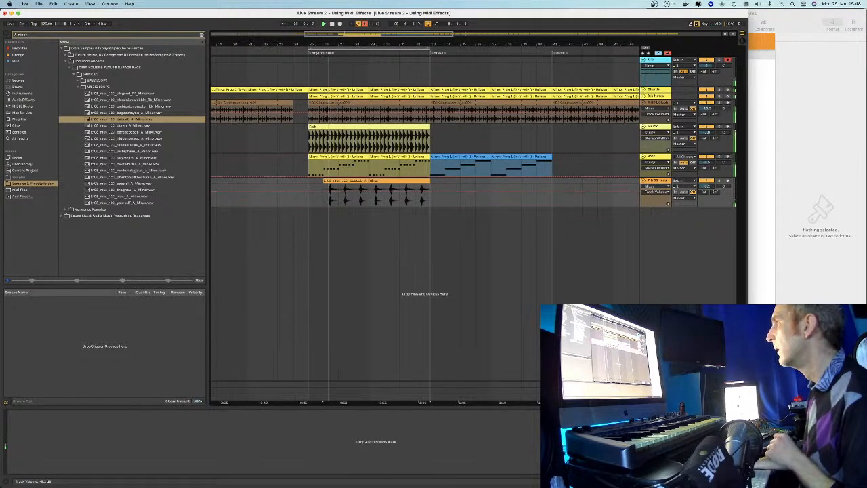
drag(325, 181, 310, 181)
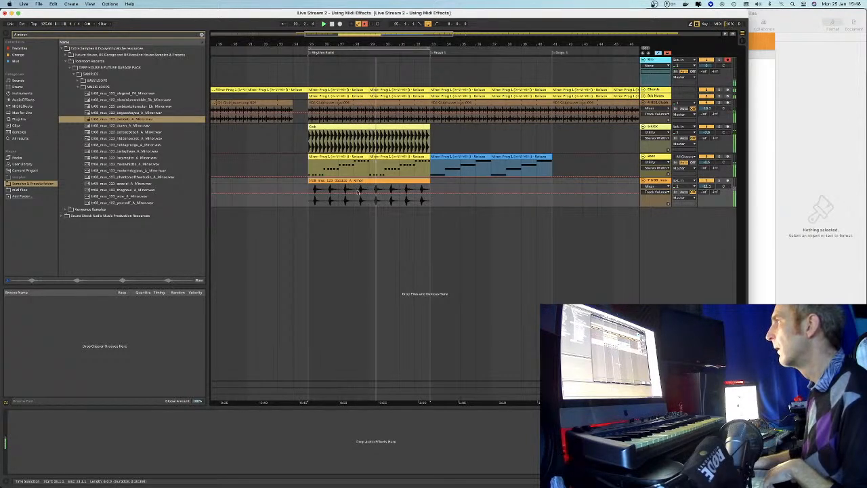
Try removing the second bar of the A minor loop, and undo the cut
drag(323, 185, 335, 183)
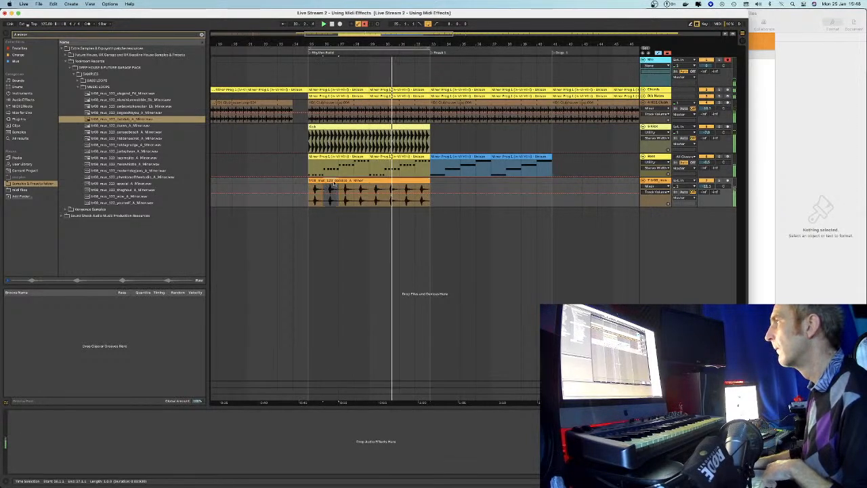
key(Delete)
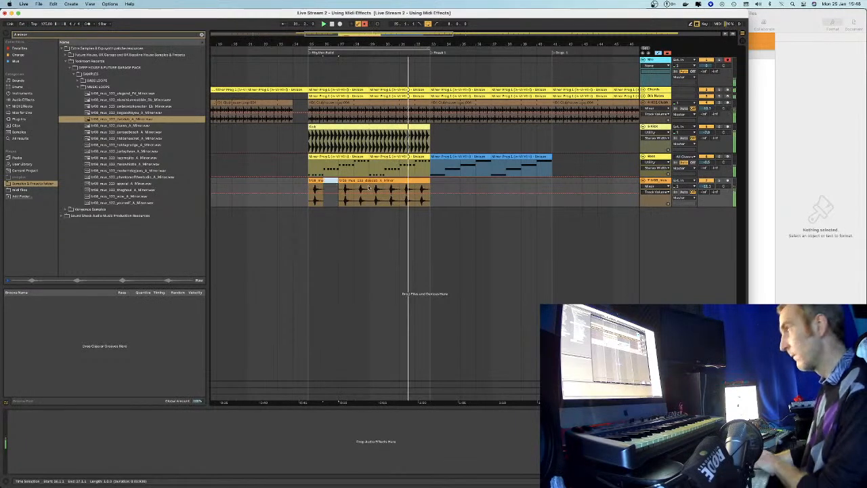
key(ctrl+z)
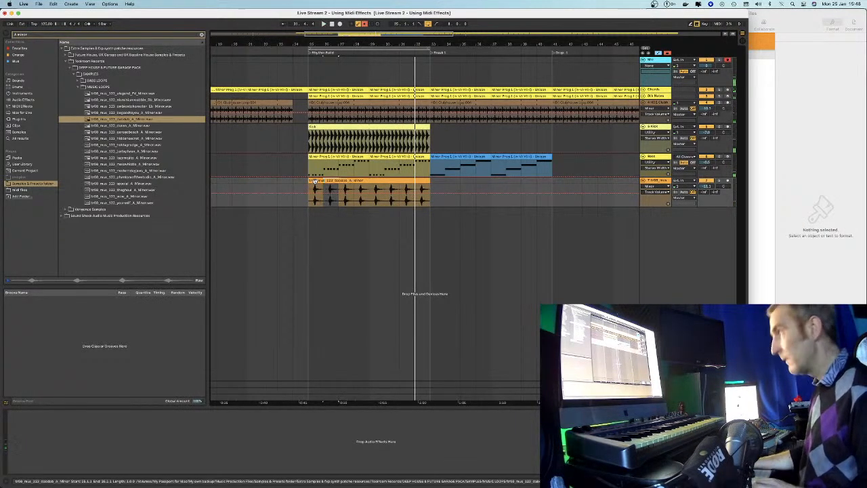
Trim the A minor loop's start to its last bar, and delete the loop's track
drag(314, 182, 416, 183)
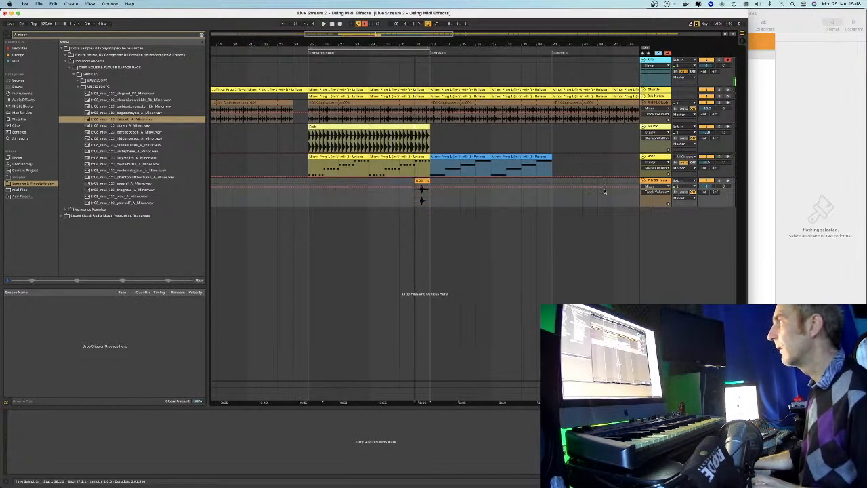
click(652, 180)
key(Delete)
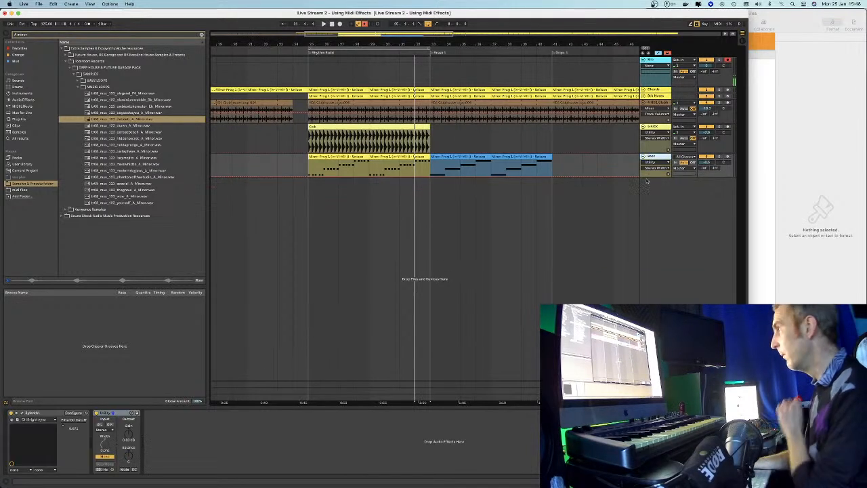
Audition three more A minor music loops, and look inside the Vengeance Samples results
click(133, 126)
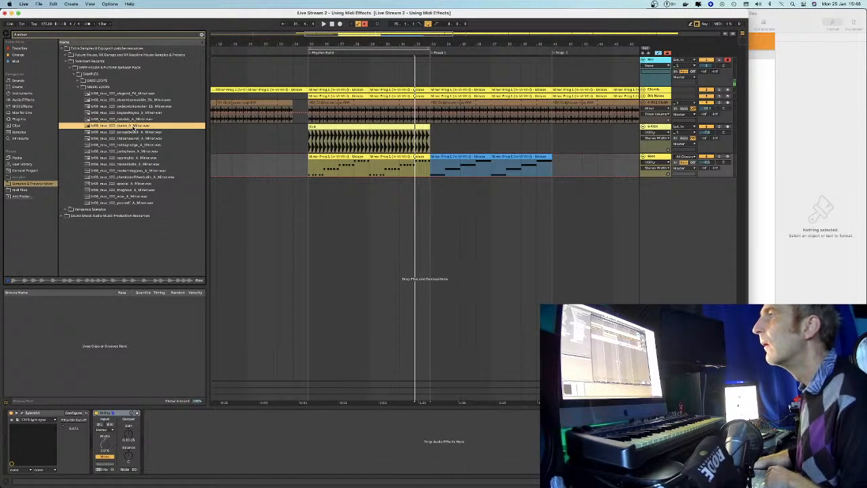
click(144, 139)
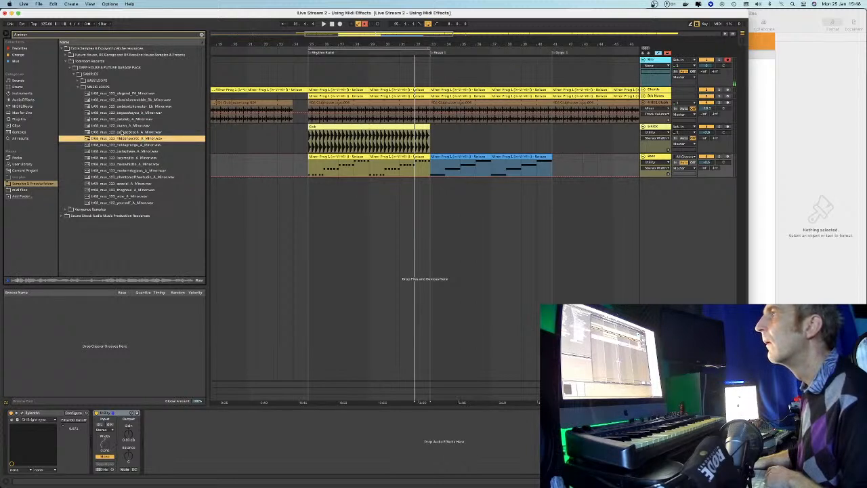
click(120, 132)
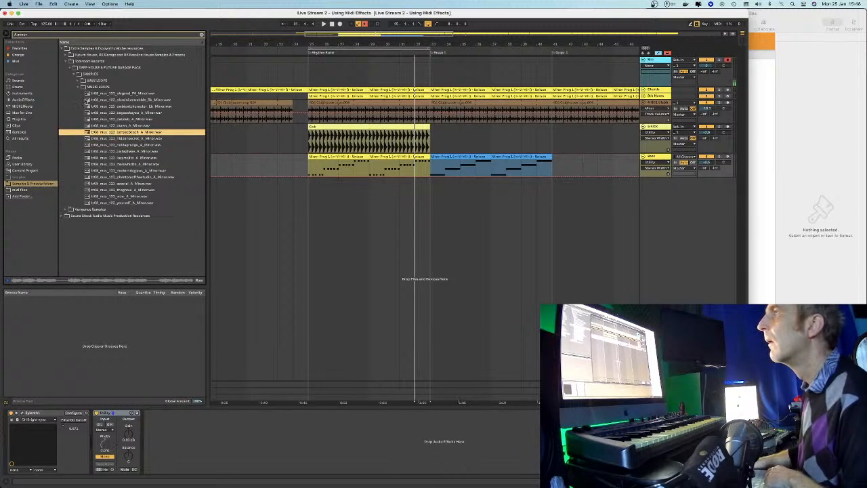
click(78, 87)
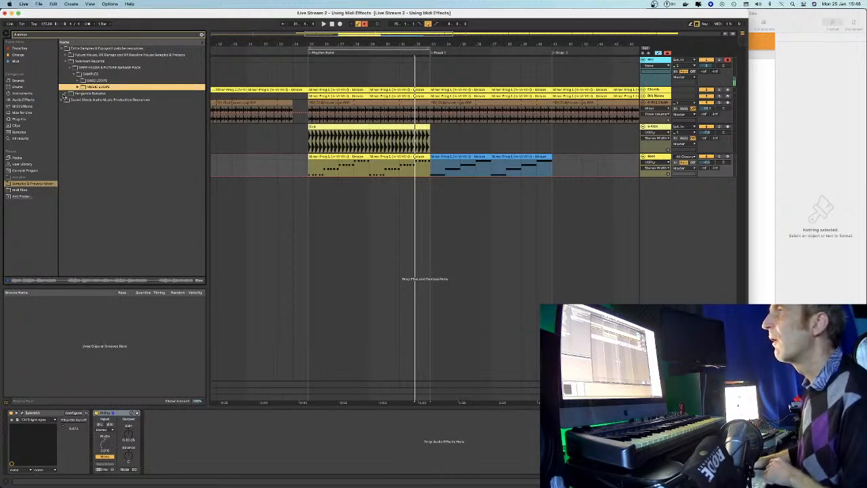
click(66, 94)
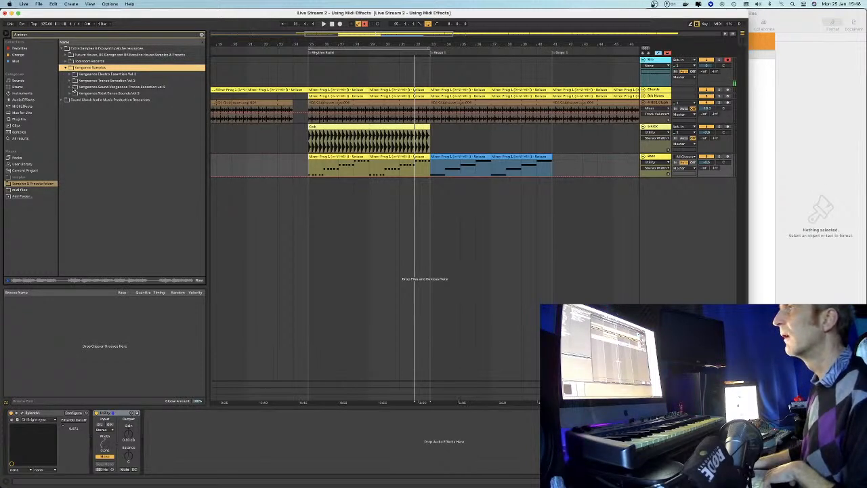
click(66, 68)
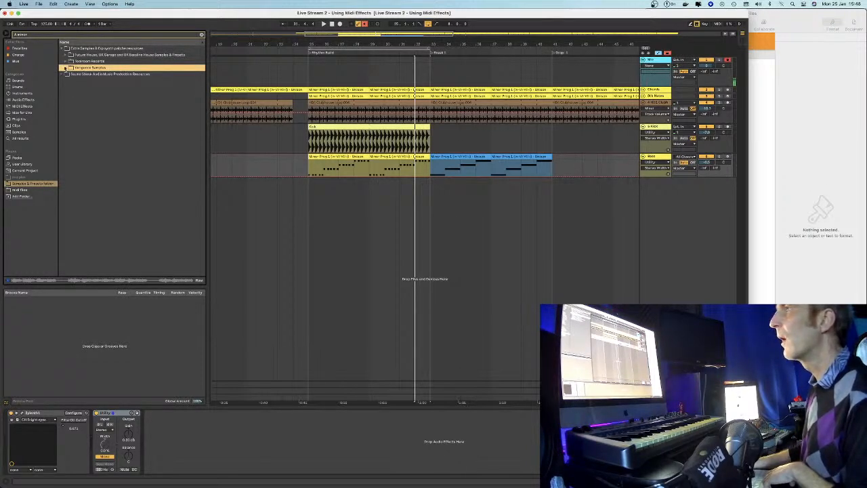
Replace the sample folder search with a new search for "ab"
click(38, 35)
text(A m)
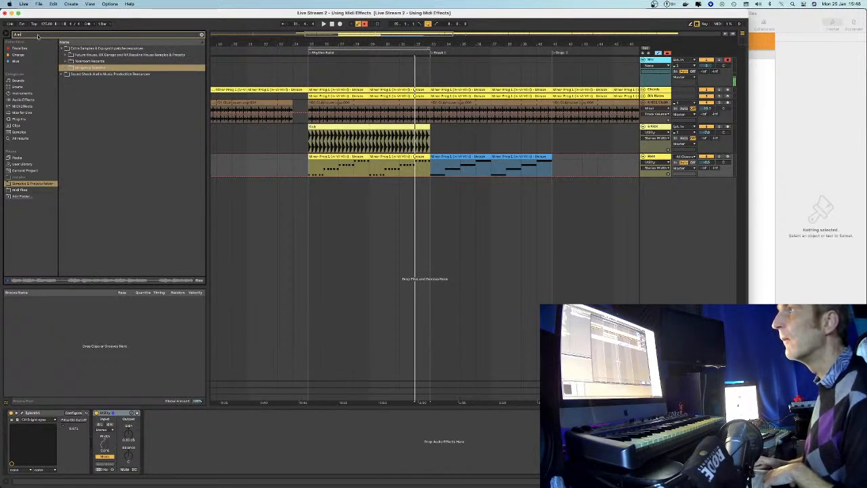
key(BackSpace)
key(BackSpace)
key(BackSpace)
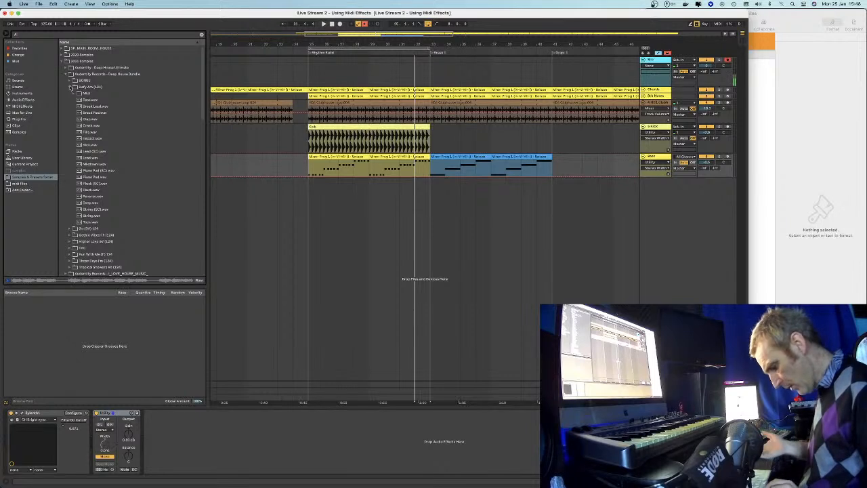
key(super+f)
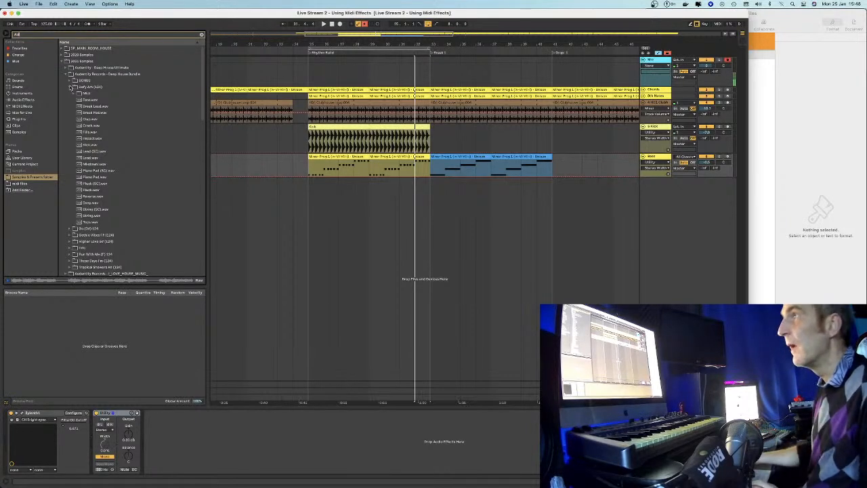
text(ab)
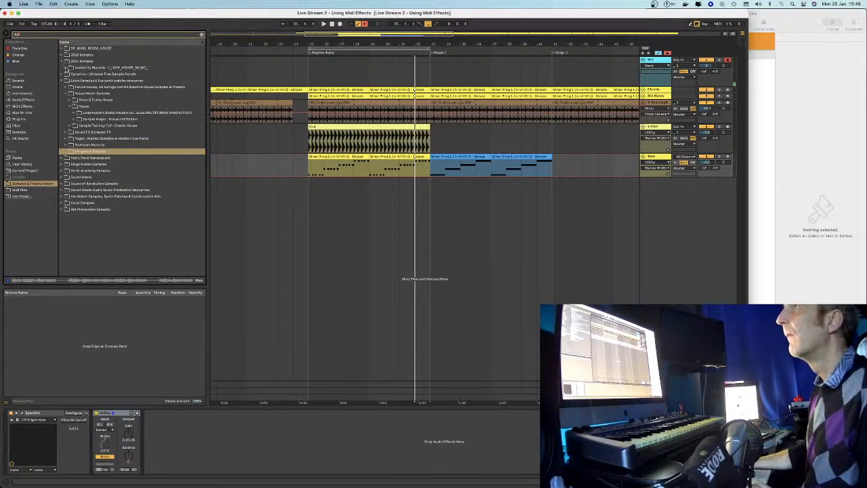
Audition the three bass one-shots in the I_LOVE_HOUSE_MUSIC bonus one-shots folder, comparing them repeatedly
click(67, 67)
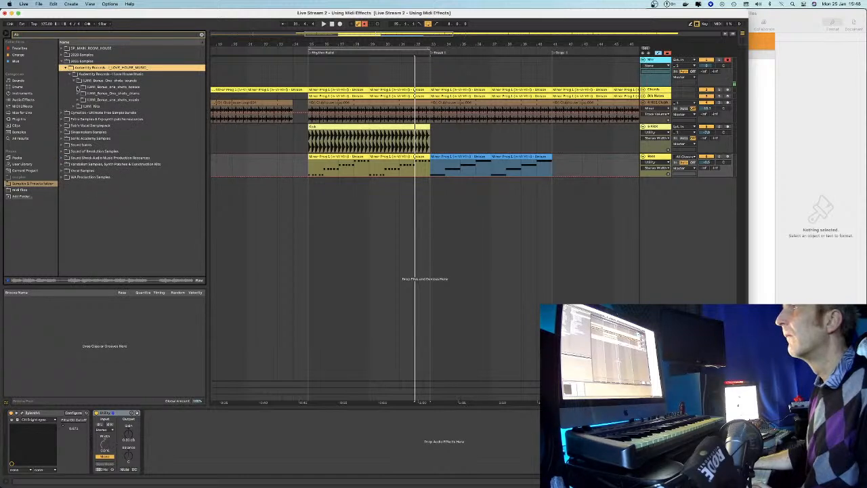
click(79, 89)
click(89, 94)
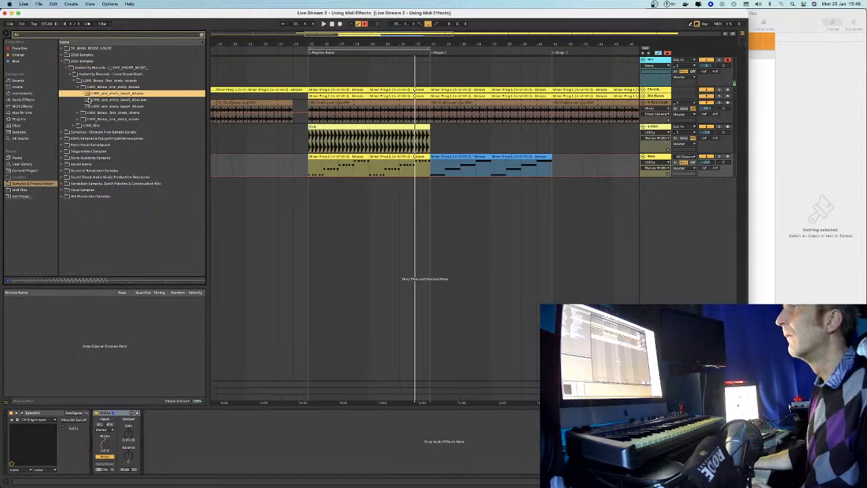
click(88, 99)
click(88, 106)
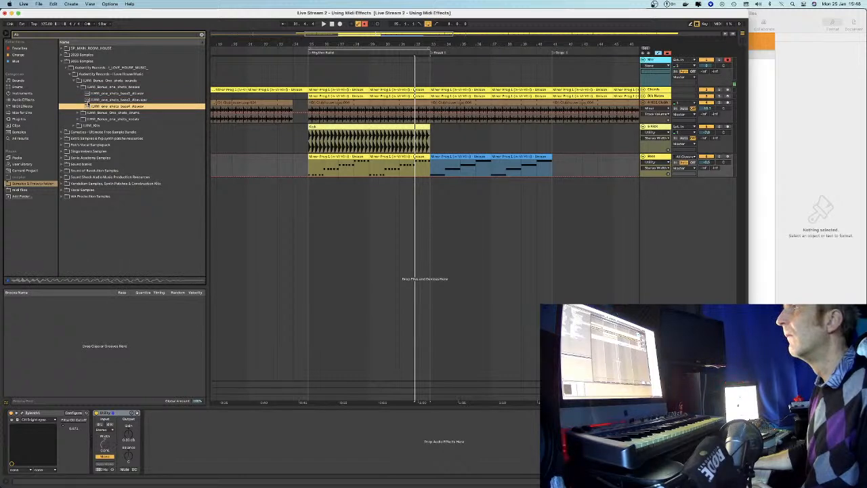
click(88, 100)
click(88, 93)
click(88, 99)
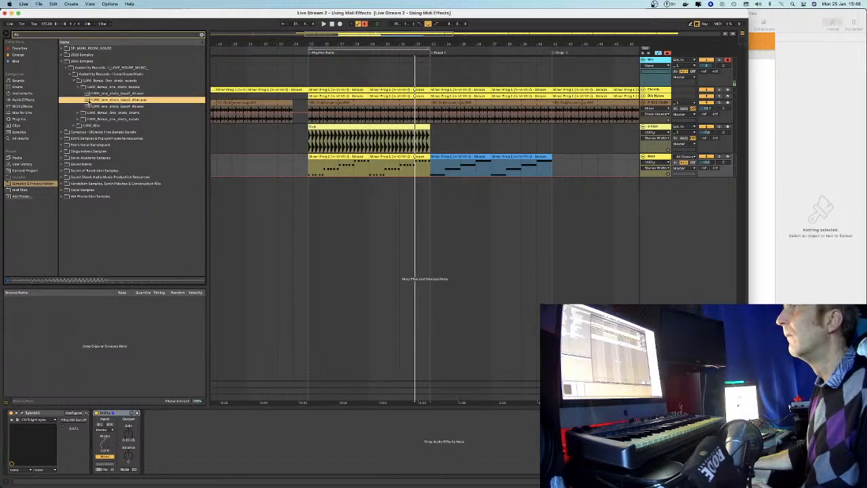
click(88, 106)
click(88, 100)
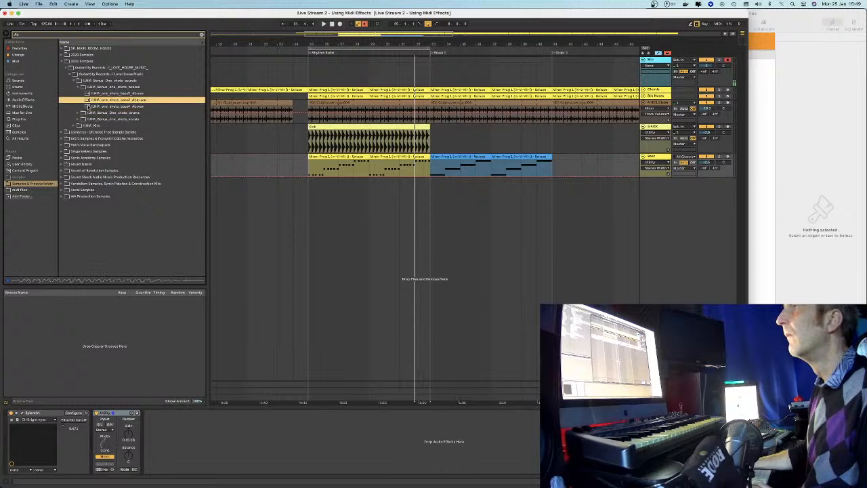
click(89, 107)
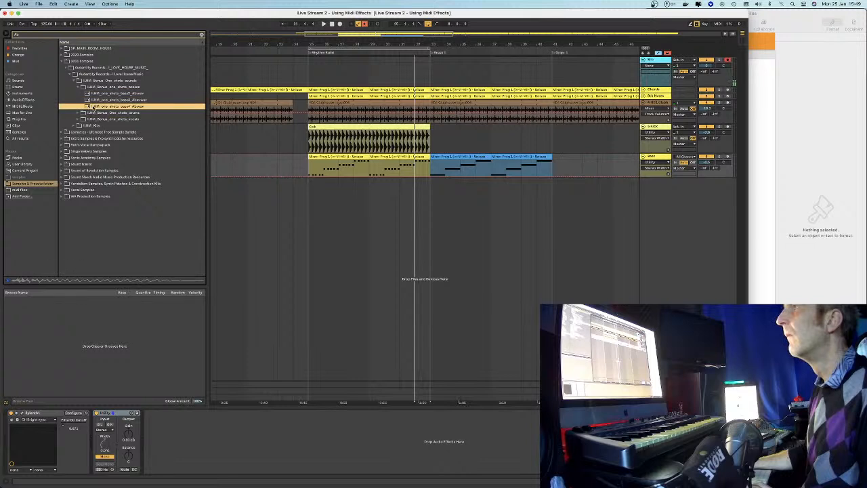
Duplicate the Bass track with its clips
click(658, 157)
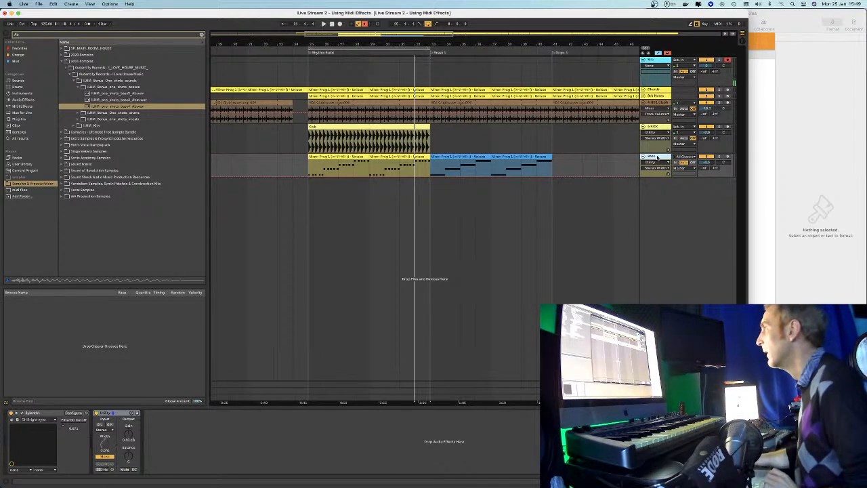
right_click(657, 157)
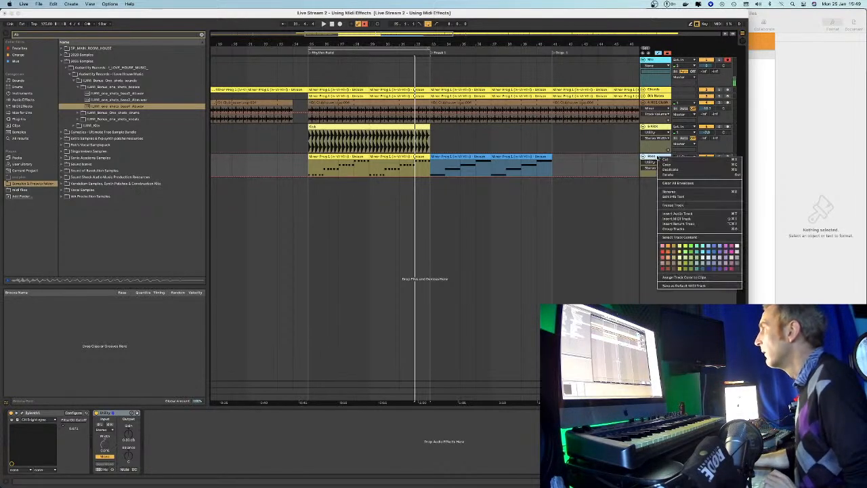
click(670, 172)
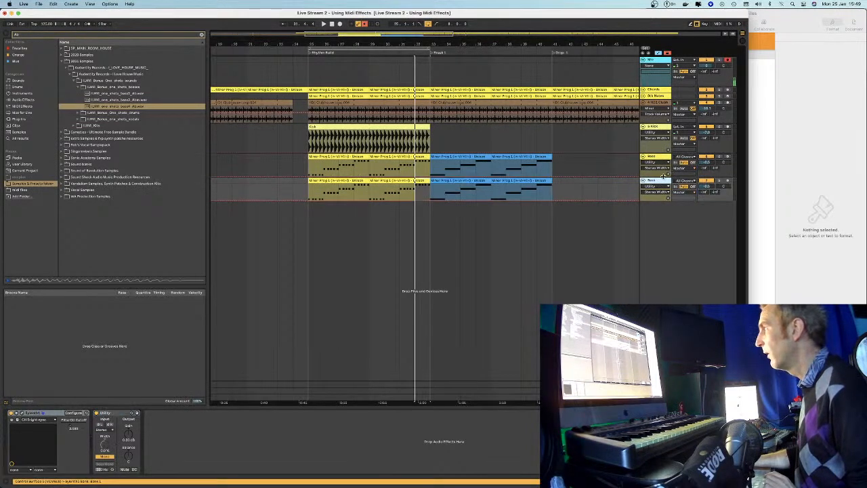
Solo the Mic and duplicate Bass tracks, replace the duplicate's Sylenth1 with the bass1 one-shot, and play it briefly
click(720, 59)
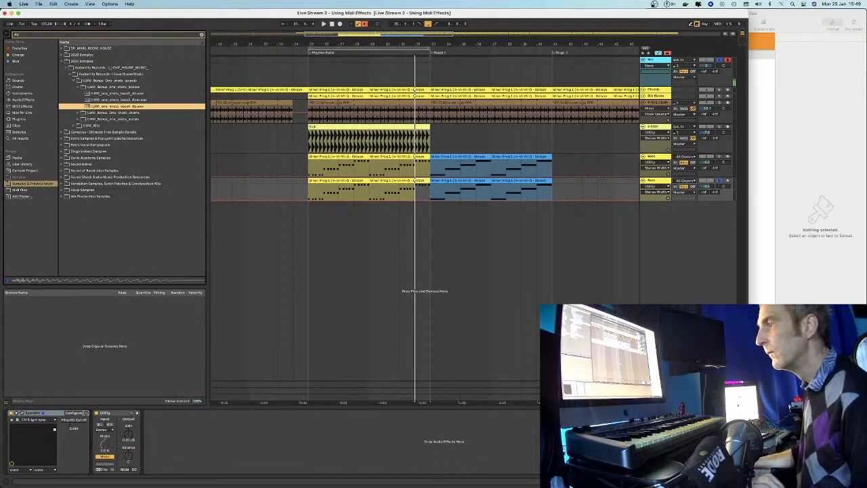
click(560, 179)
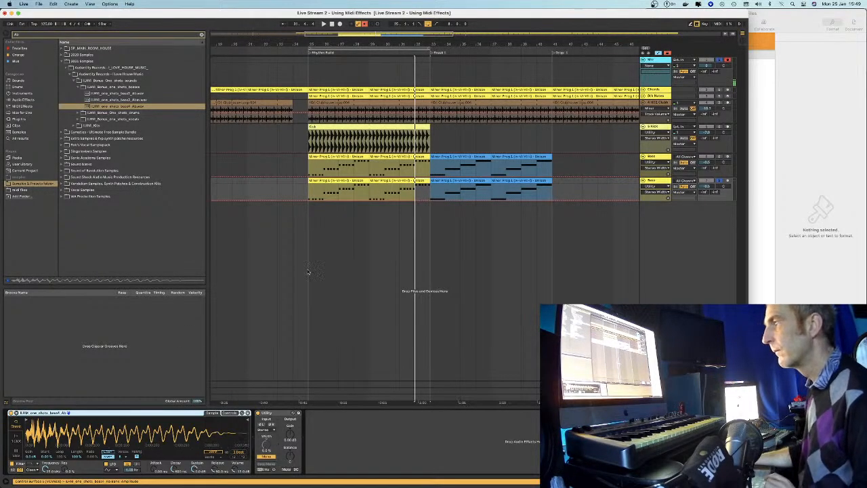
key(space)
key(space)
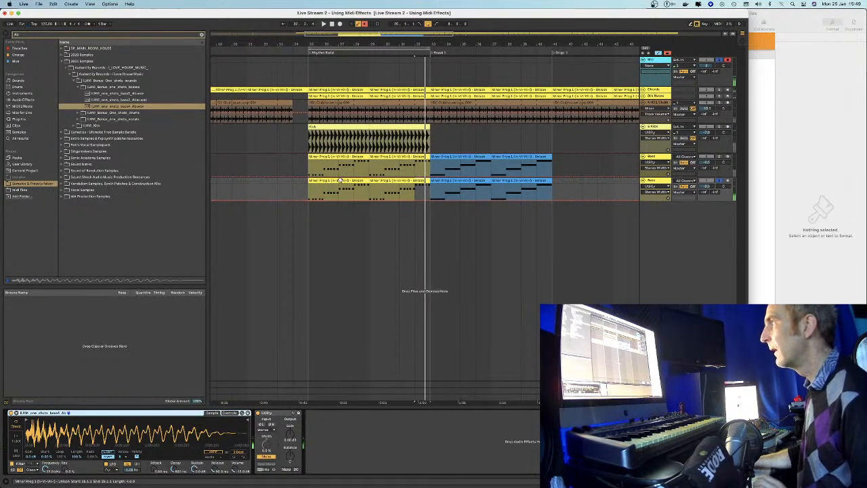
Consolidate the two Rhythm Build clips on the duplicate Bass track into one clip
click(382, 180)
click(382, 182)
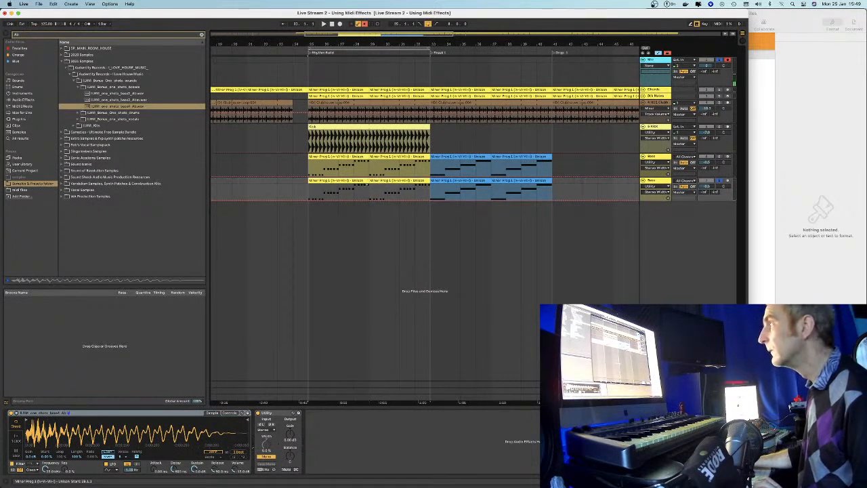
click(355, 182)
click(397, 181)
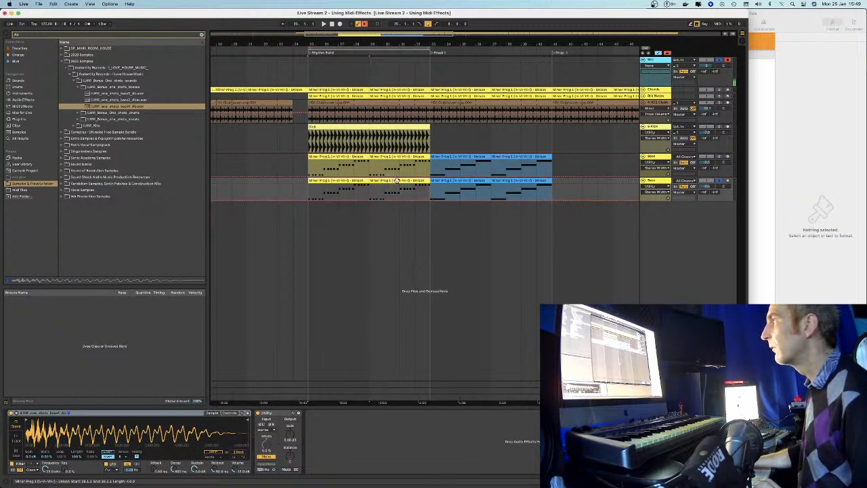
right_click(353, 181)
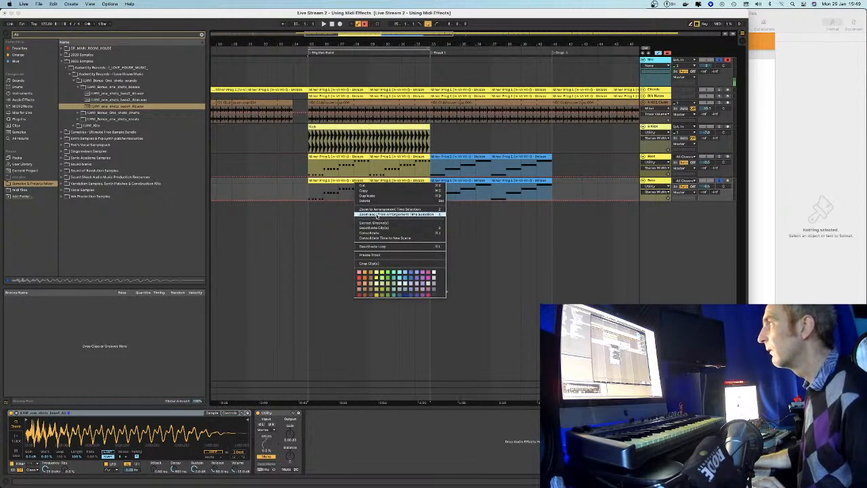
click(371, 232)
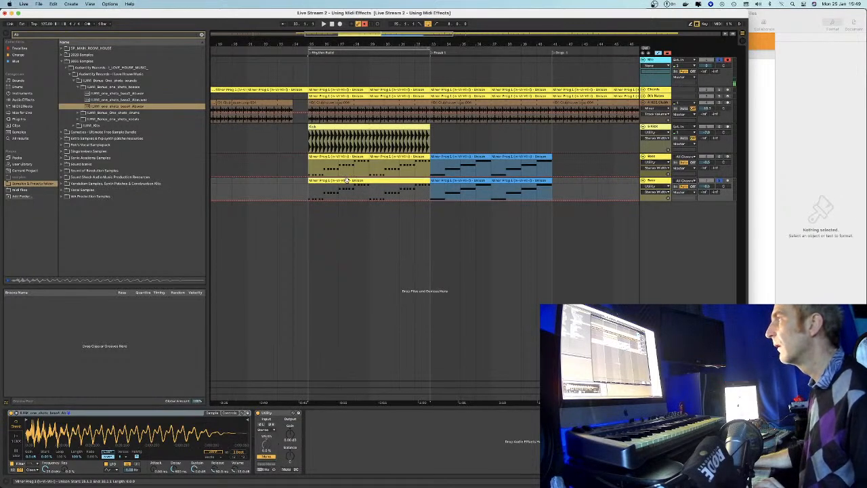
Select all notes in the consolidated bass clip and try them an octave and a semitone lower, restoring their pitch
double_click(346, 180)
click(361, 364)
scroll(363, 364, up, 8)
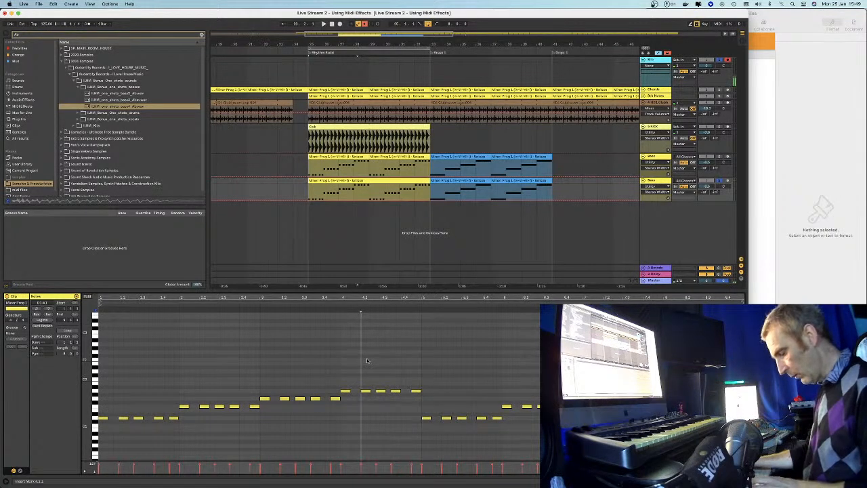
key(super+a)
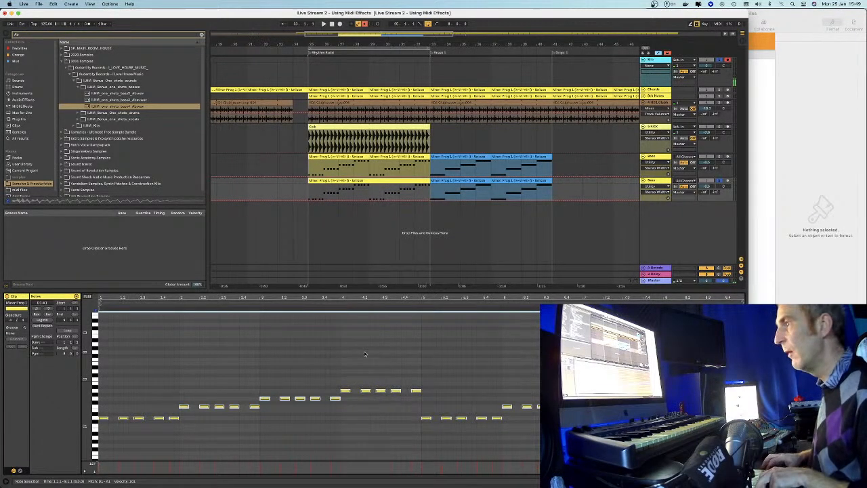
scroll(364, 354, down, 1)
key(shift+Down)
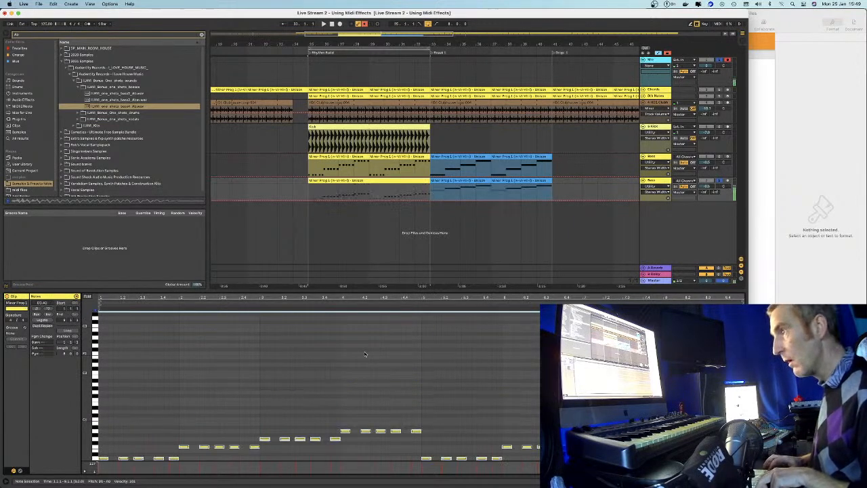
key(shift+Up)
key(Down)
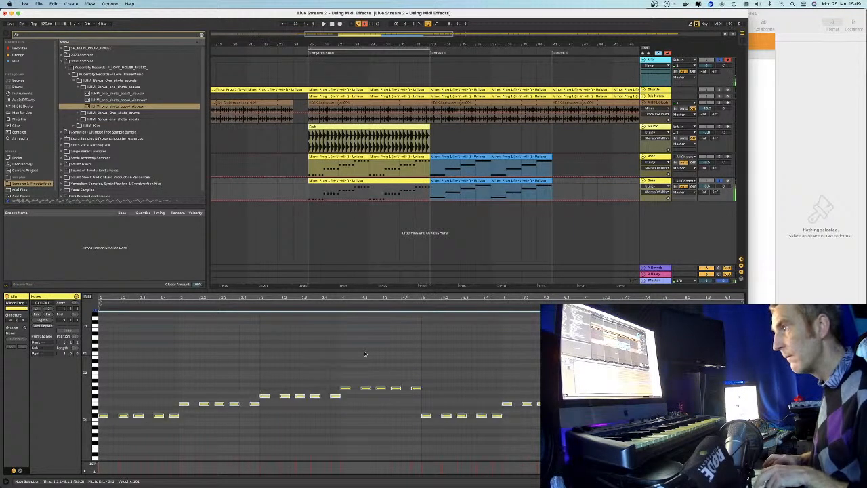
key(Up)
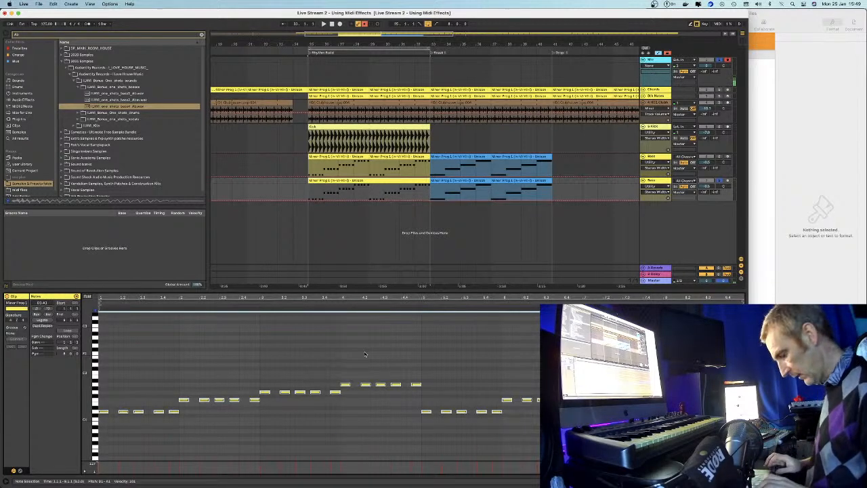
Raise all the selected bass notes by two octaves, playing the Rhythm Build to hear them
key(shift+Up)
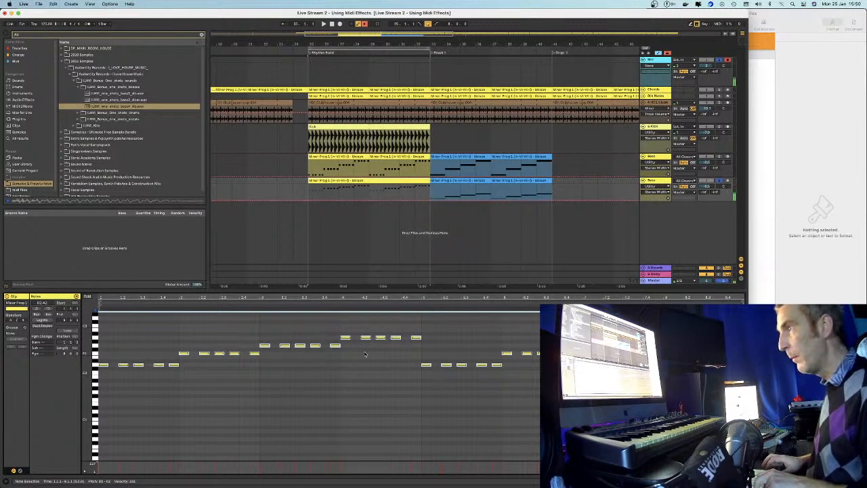
key(space)
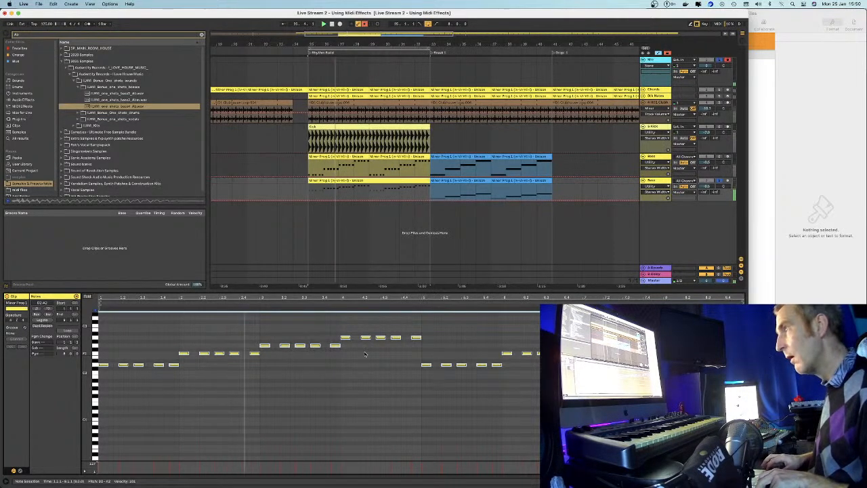
key(shift+Up)
scroll(365, 354, up, 3)
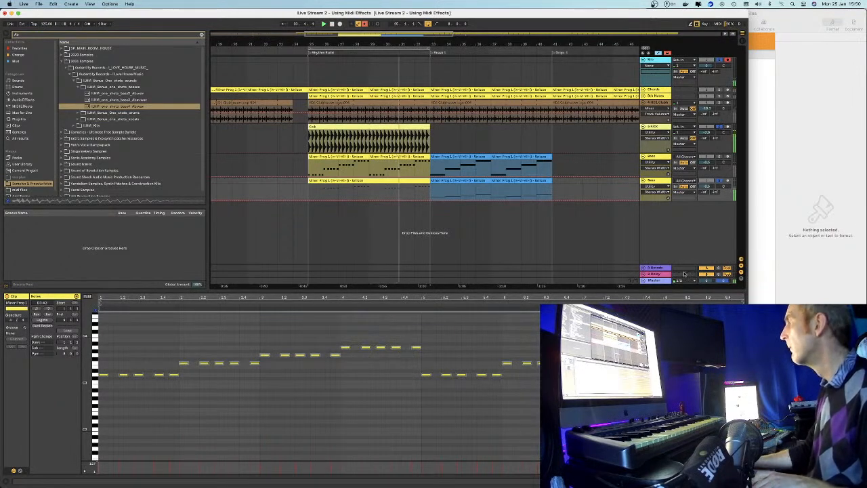
Solo the original Bass track to compare its sound, and turn its solo off again
click(415, 174)
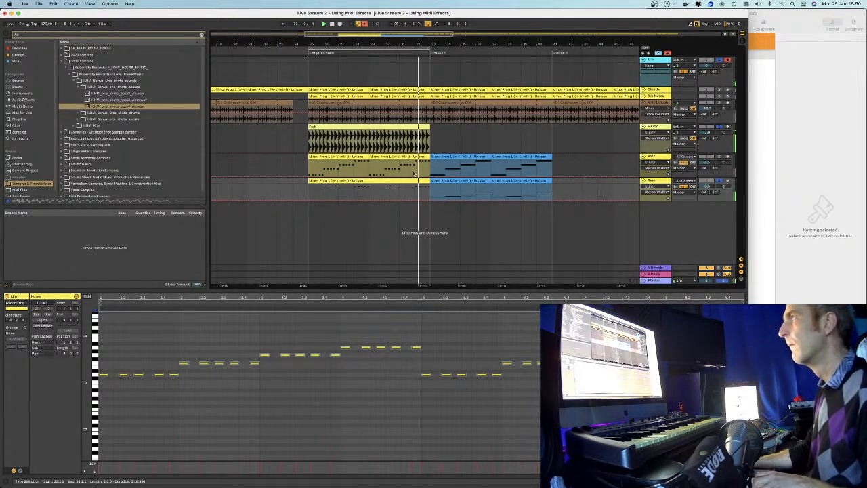
click(720, 156)
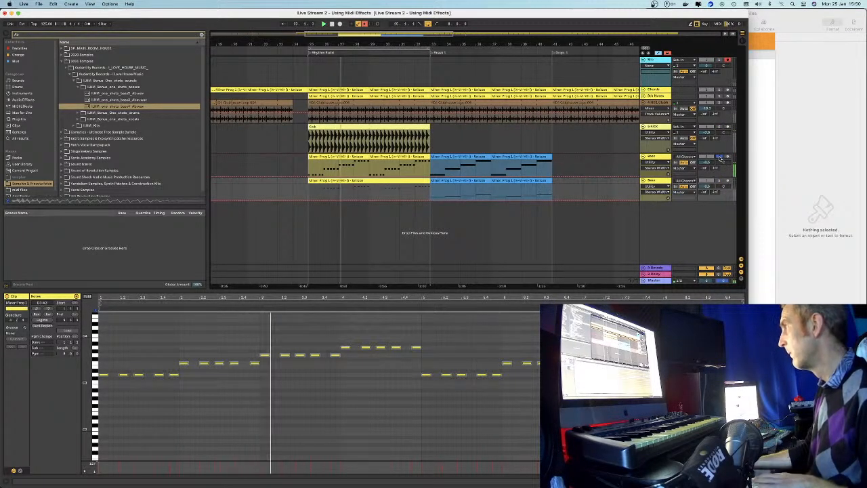
click(720, 158)
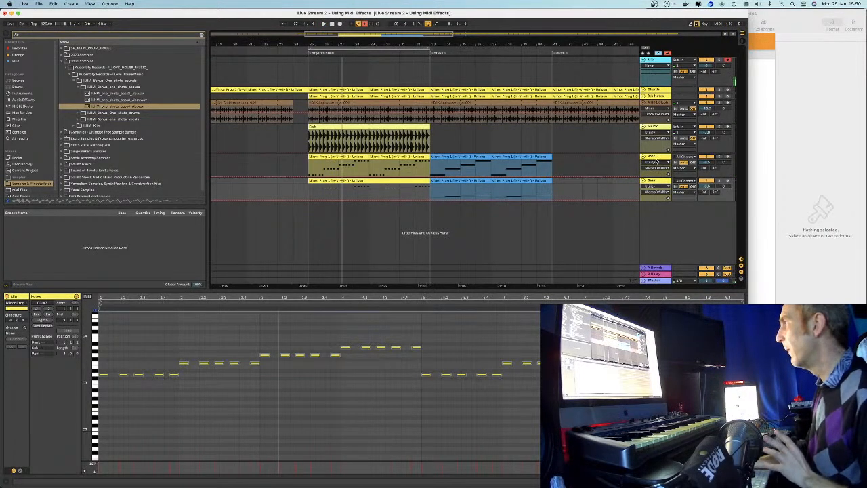
Fold both Bass tracks and play the Rhythm Build with the sampled bass
click(643, 181)
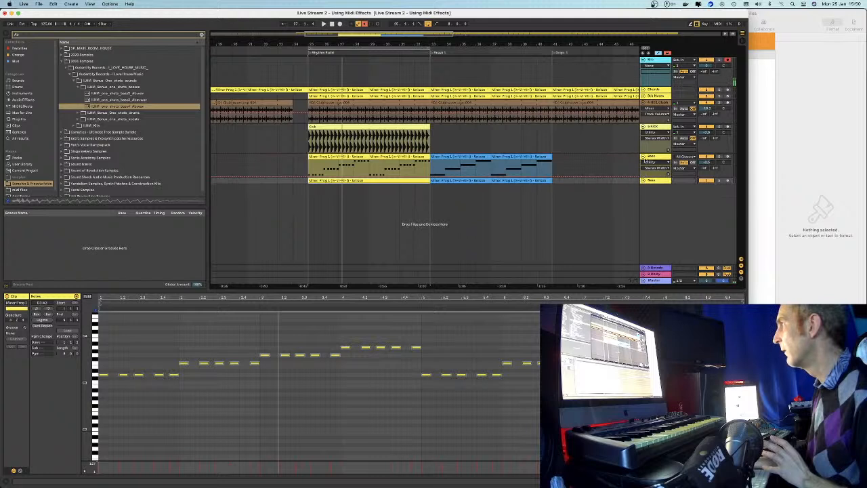
click(643, 158)
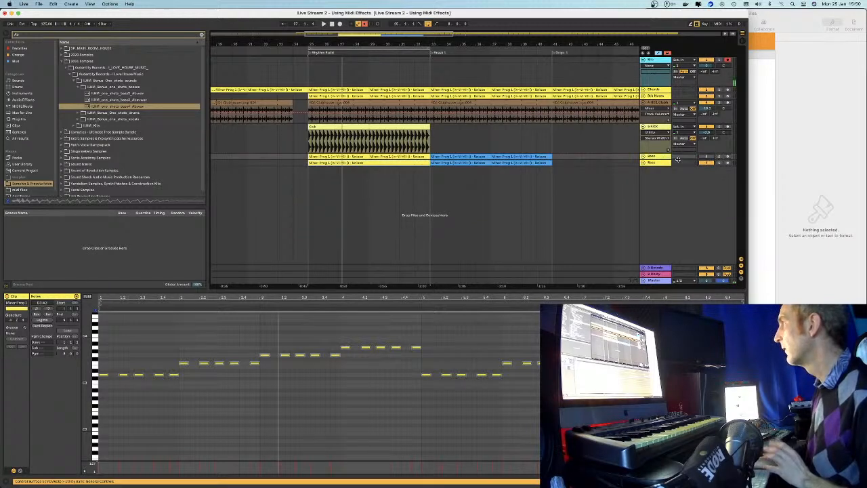
key(space)
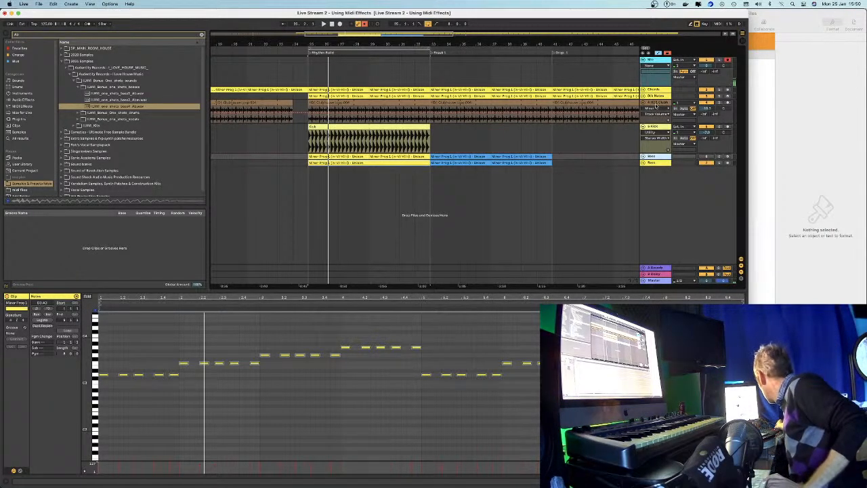
key(space)
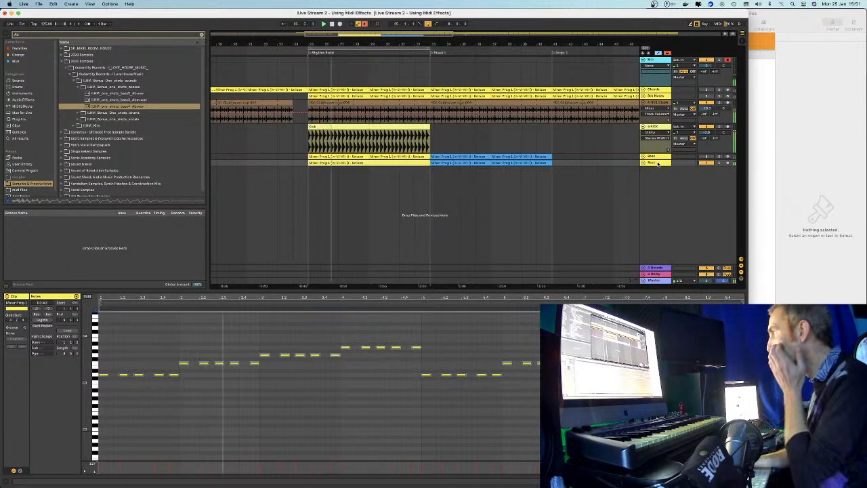
Replace the sample in the lower Bass track's Simpler with the second bass one-shot from the sample folder
click(658, 164)
click(657, 164)
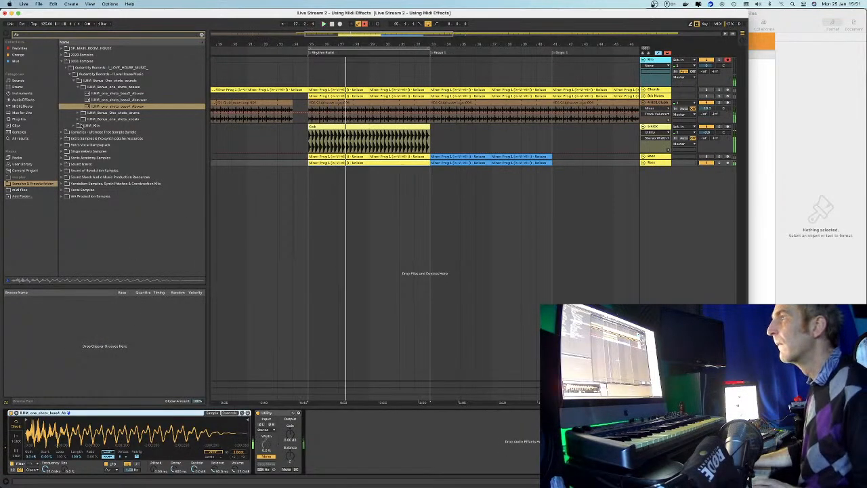
drag(88, 100, 99, 426)
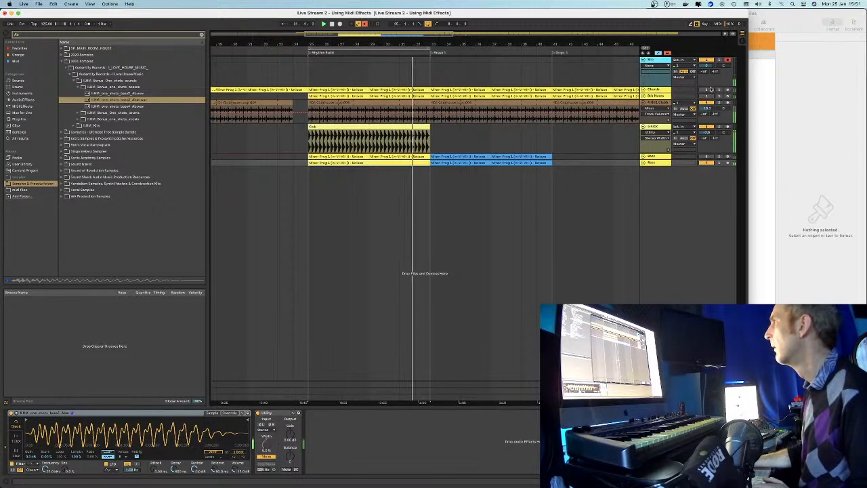
Swap the lower Bass track's Simpler sample for the first bass one-shot in the folder and audition it in playback
click(661, 165)
click(87, 93)
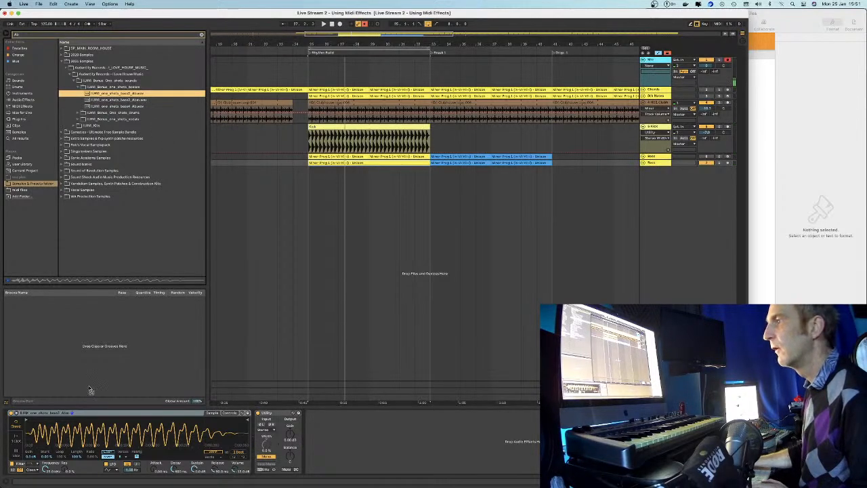
drag(104, 428, 106, 430)
key(space)
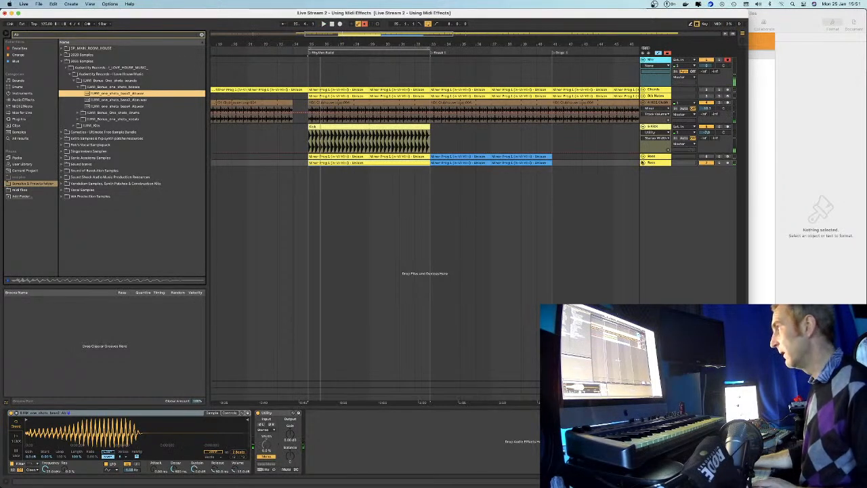
Delete the lower Bass track and solo the remaining Bass track
click(654, 162)
key(Delete)
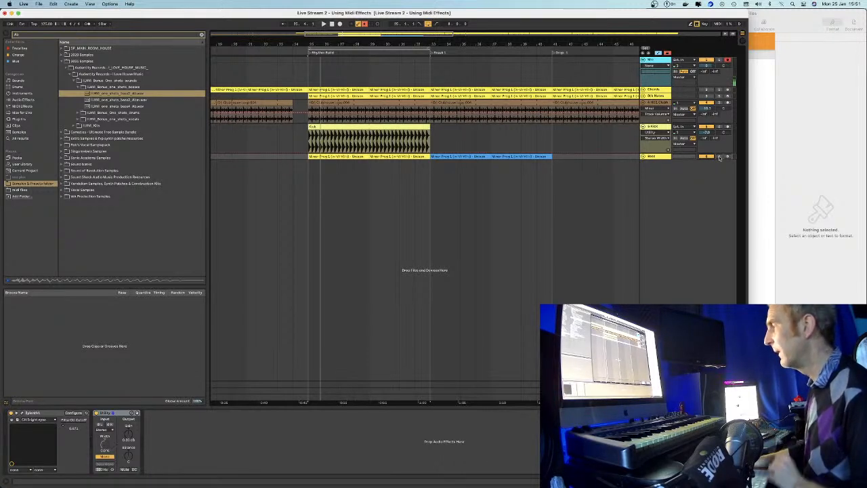
click(719, 157)
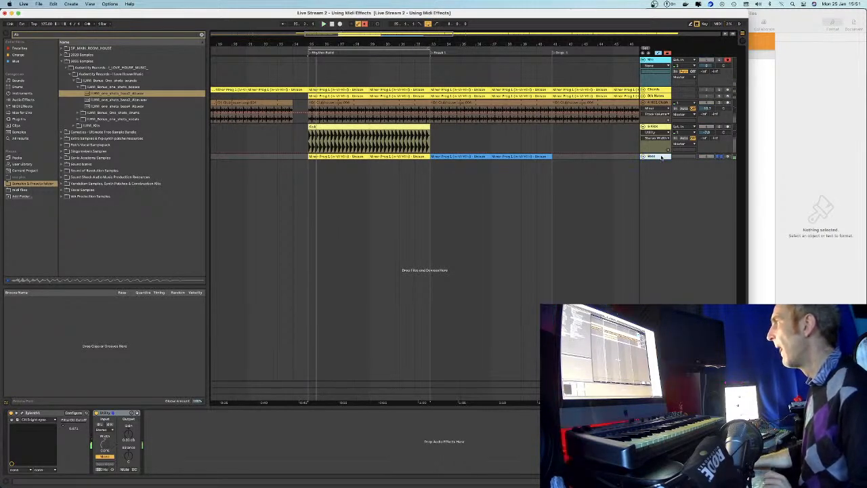
Open the remaining Bass track's Sylenth1 editor and place its window below the arrangement tracks
click(22, 415)
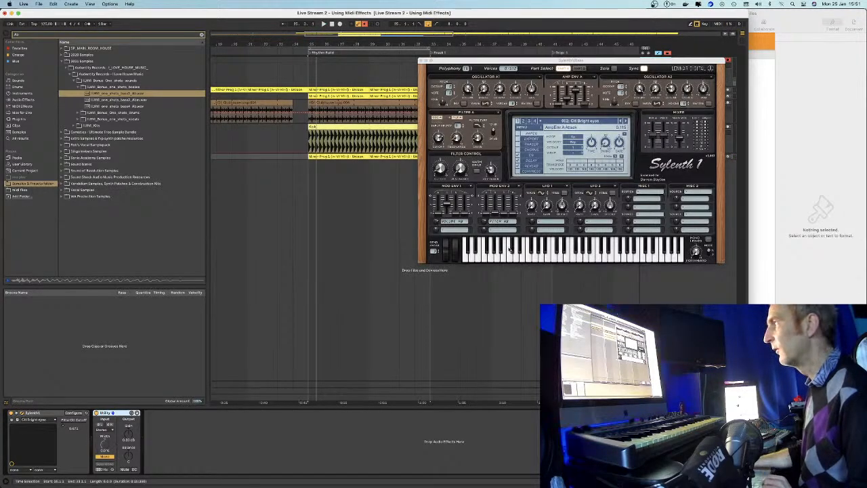
drag(512, 63, 471, 174)
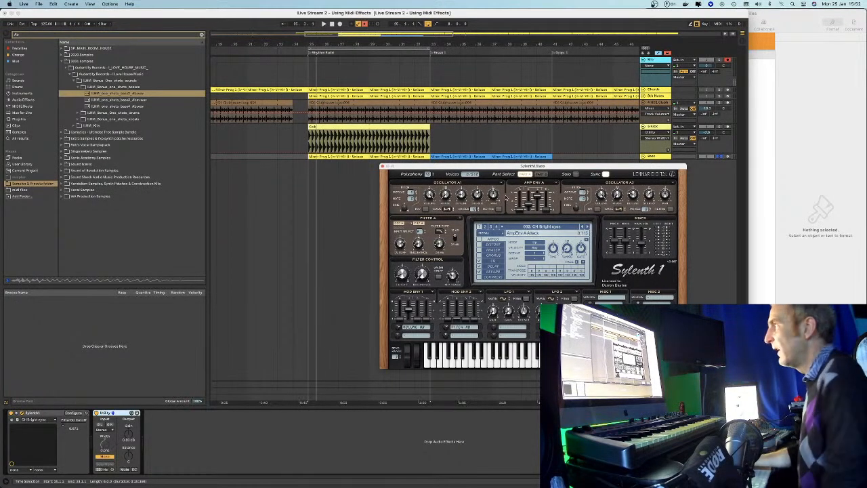
drag(504, 169, 463, 182)
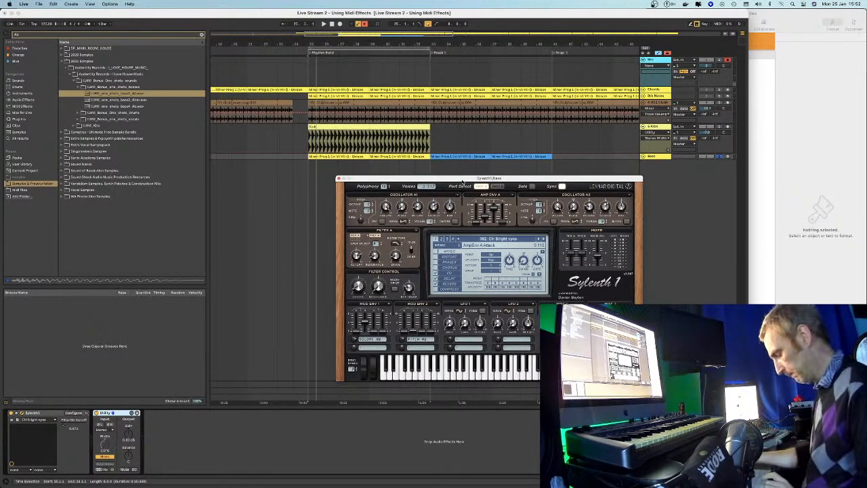
drag(464, 181, 472, 179)
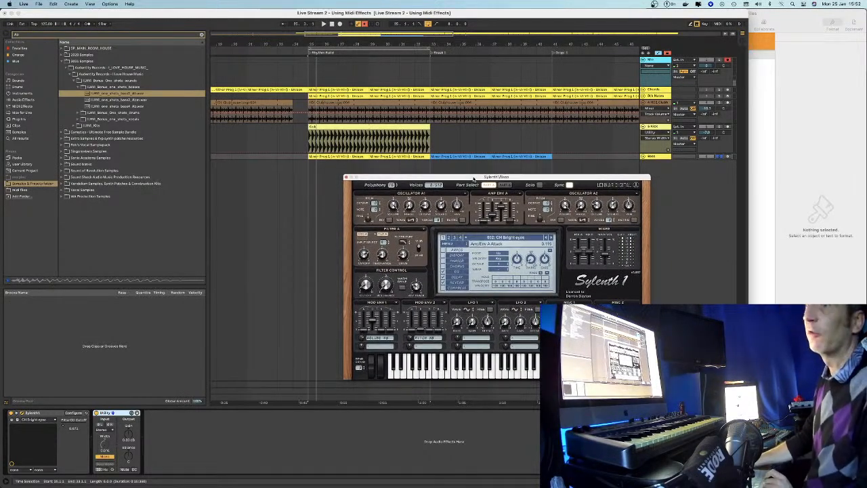
drag(473, 178, 475, 180)
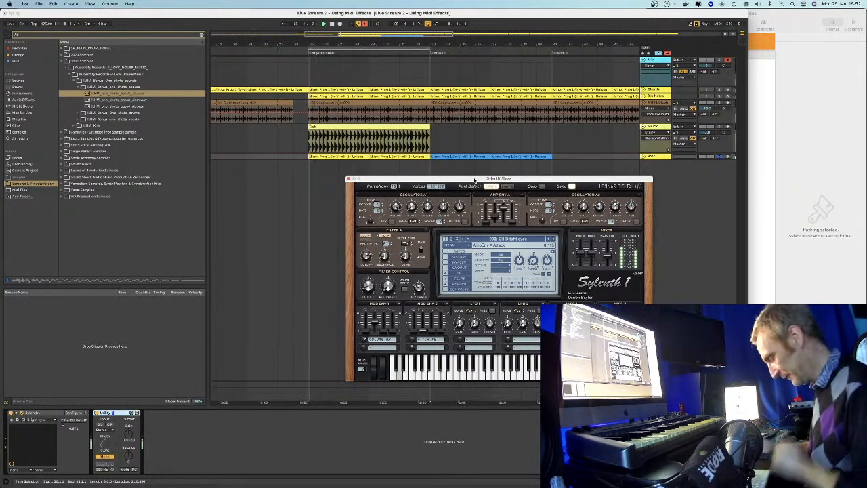
drag(488, 178, 525, 180)
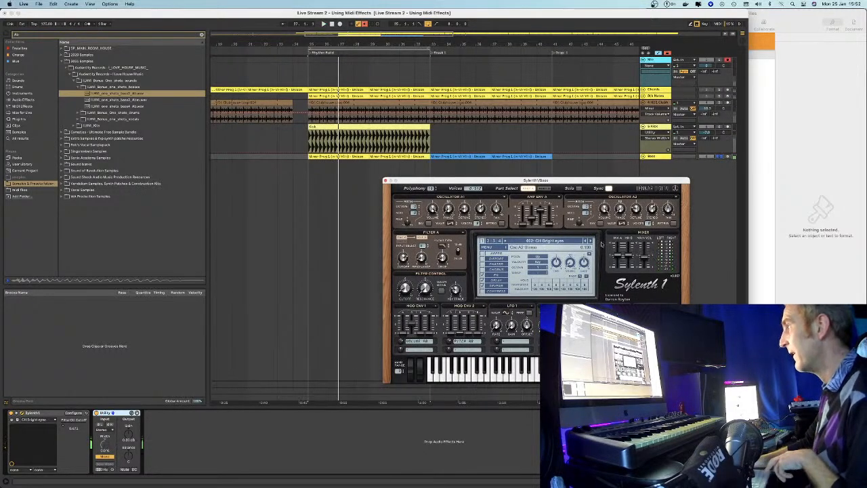
Unsolo the Bass track and play the arrangement with the Sylenth1 window kept clear of the tracks
click(716, 157)
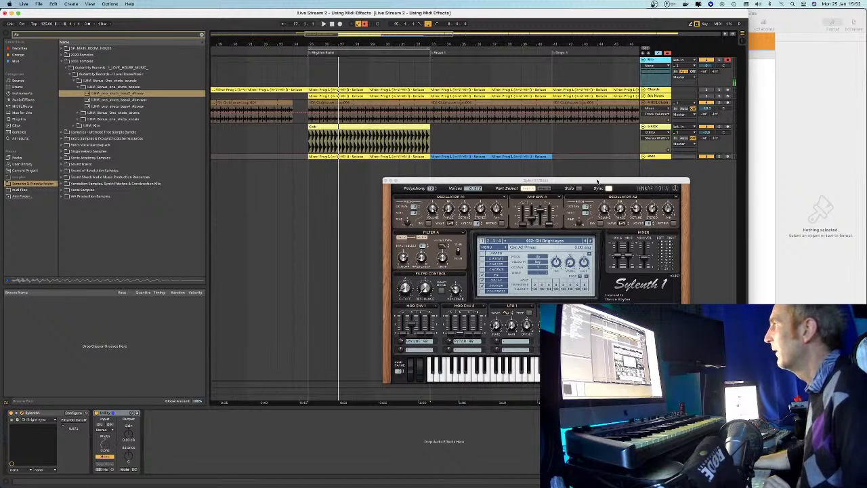
drag(597, 182, 466, 182)
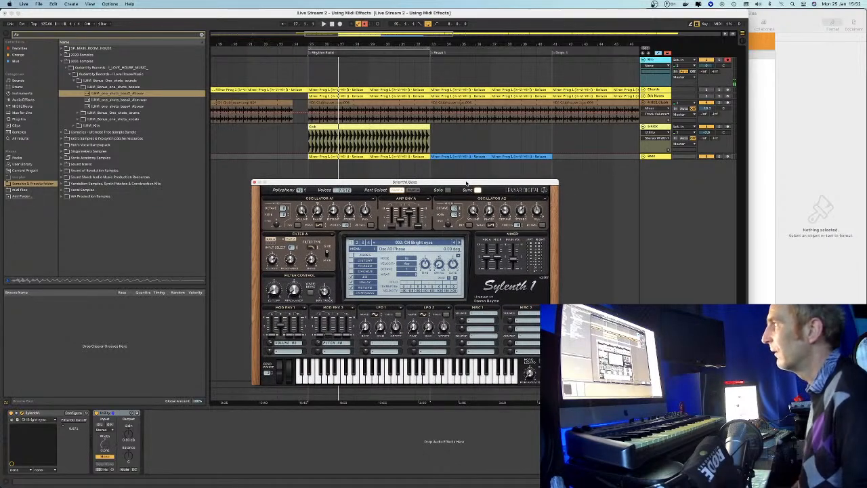
drag(531, 184, 598, 178)
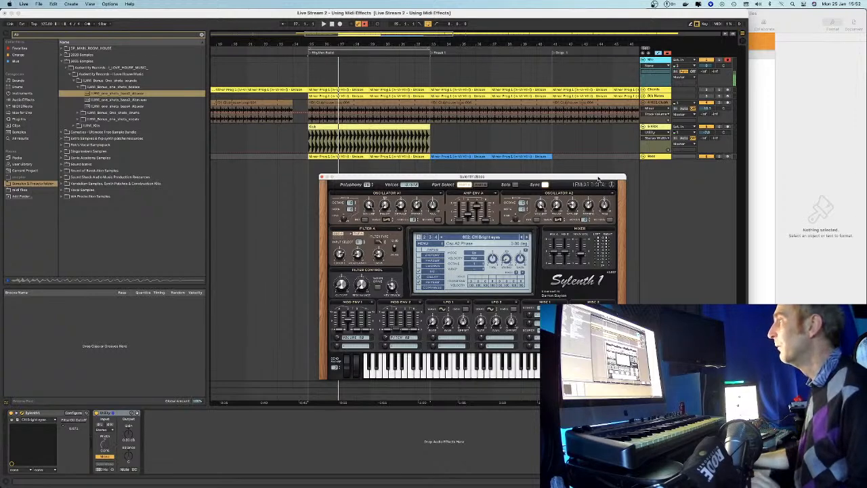
drag(598, 178, 599, 173)
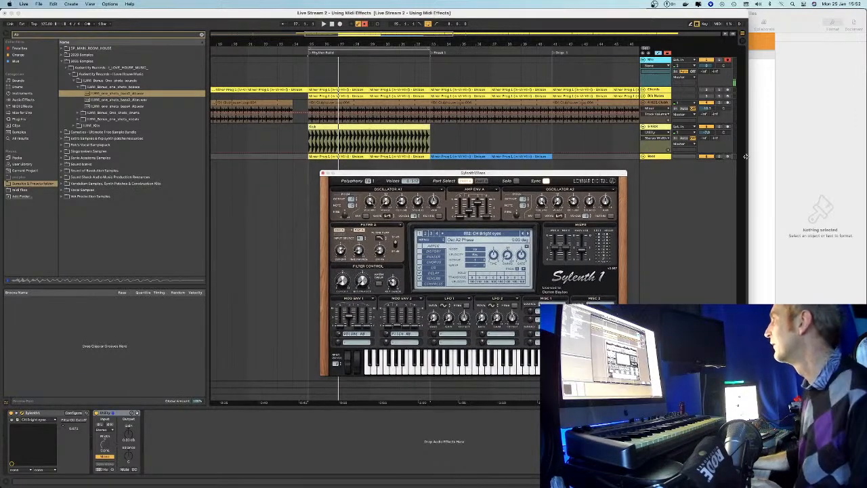
key(space)
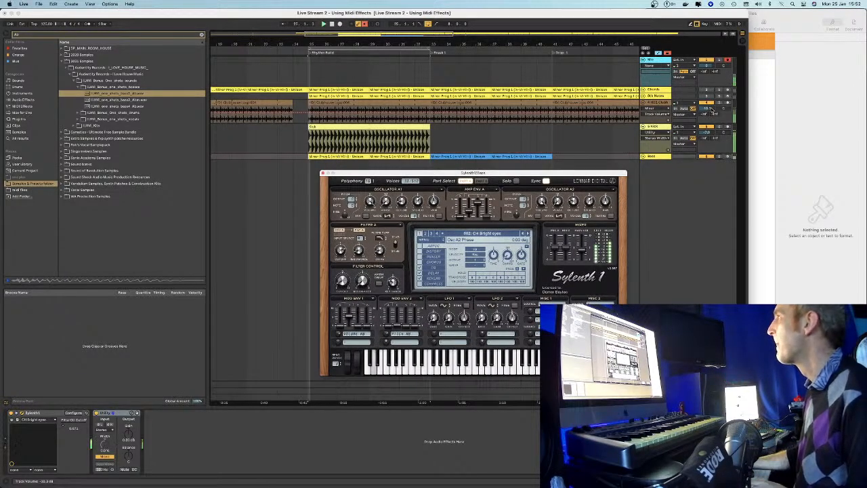
Duplicate the Bass track and load the custom bank "EDM Templates.net - Deep House for Sylenth1" into Sylenth1
right_click(663, 157)
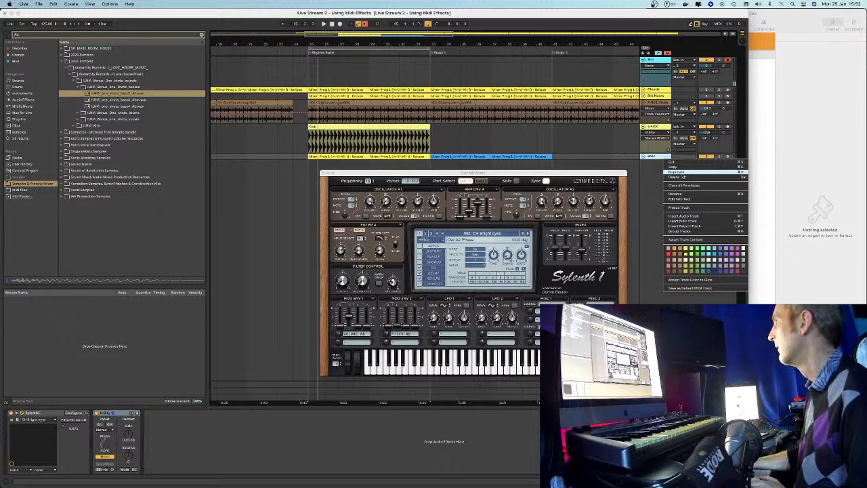
click(679, 172)
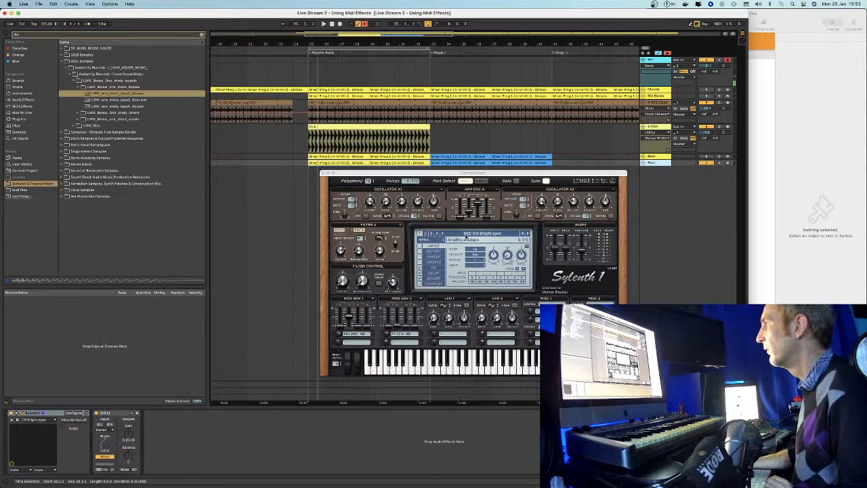
click(426, 240)
mouse_move(439, 253)
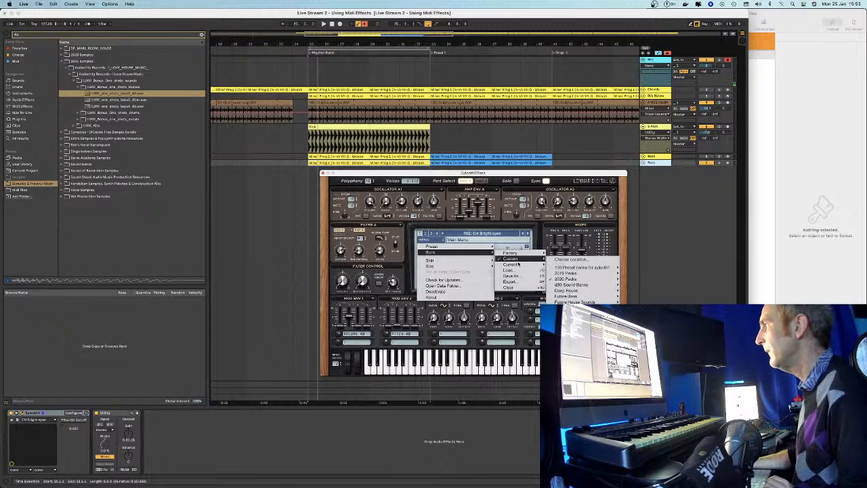
mouse_move(534, 259)
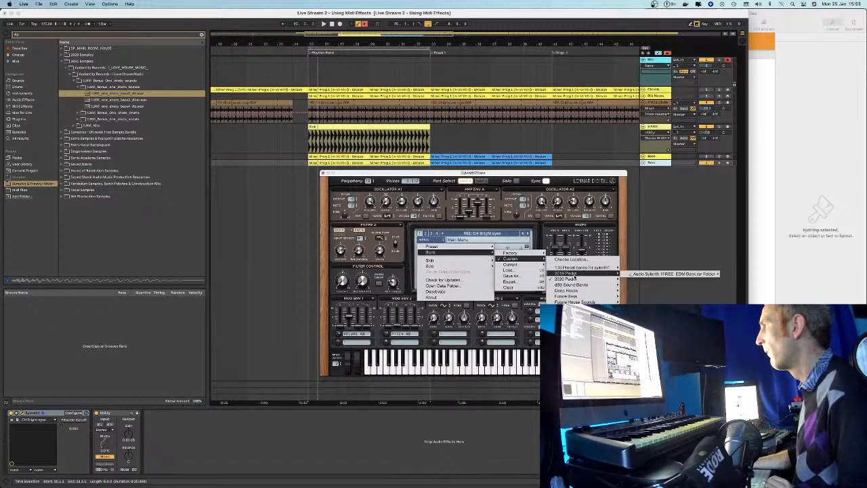
mouse_move(610, 273)
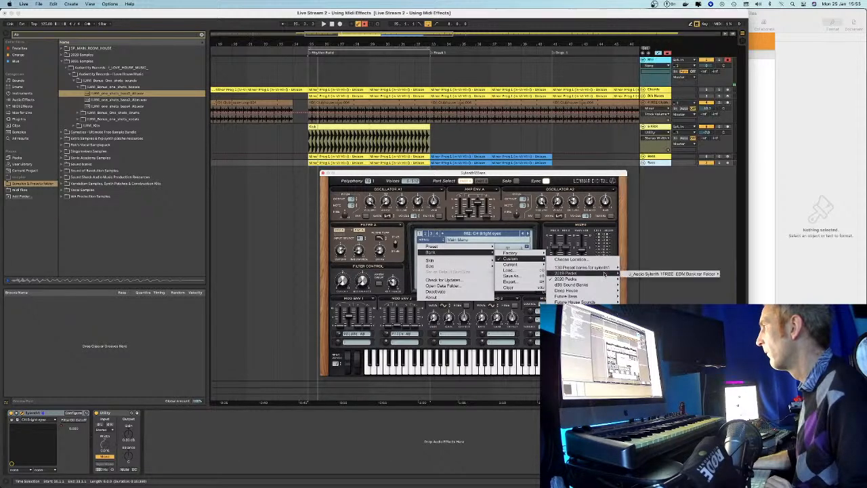
mouse_move(652, 275)
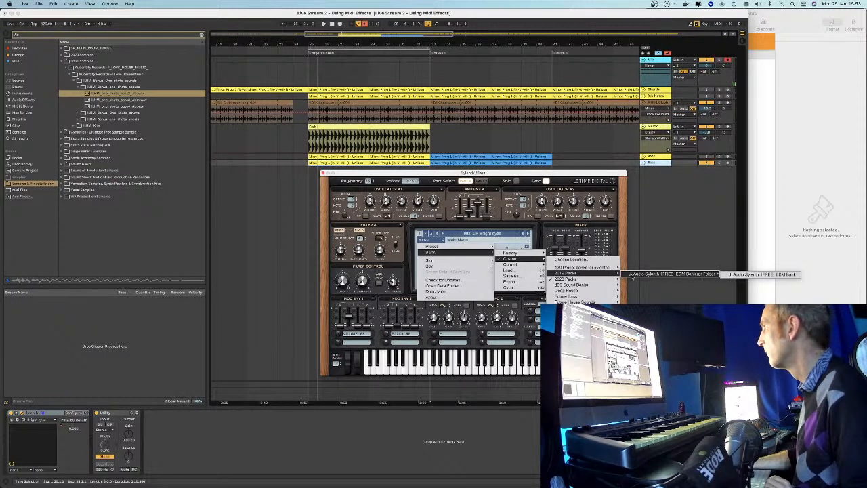
mouse_move(584, 279)
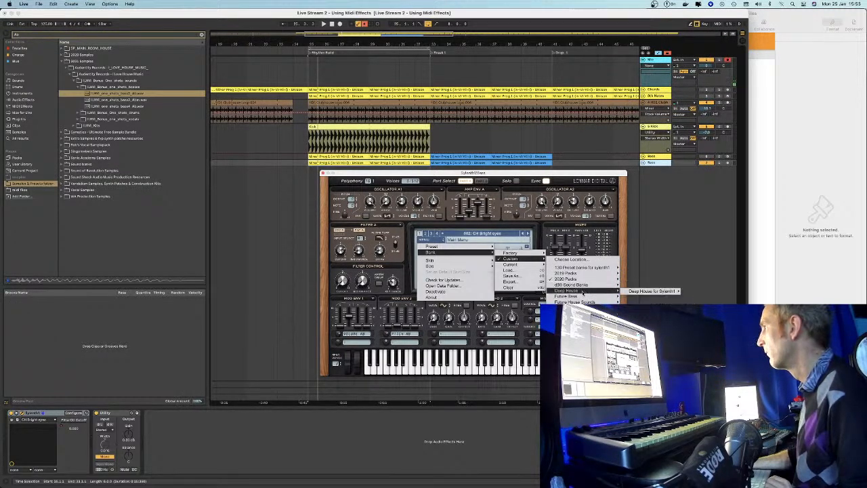
mouse_move(649, 296)
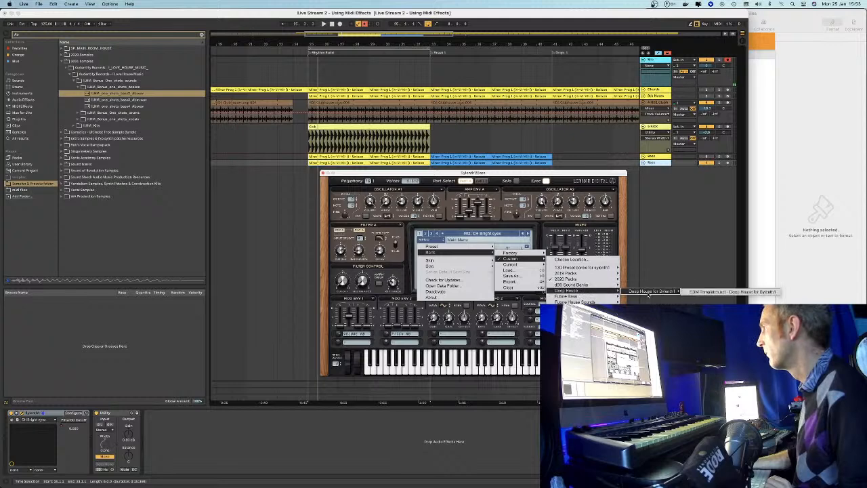
click(692, 292)
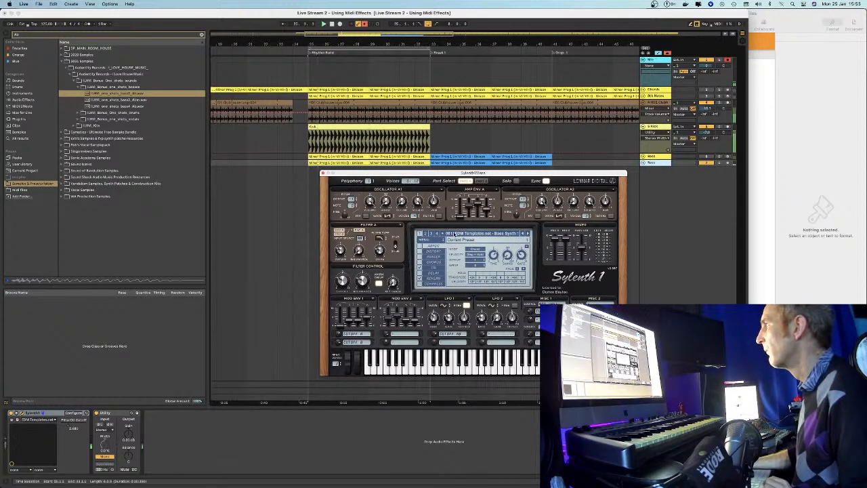
Choose preset 002, "EDM Templates.net - Bass Synth 2", in Sylenth1 and move its window away from the tracks
click(454, 234)
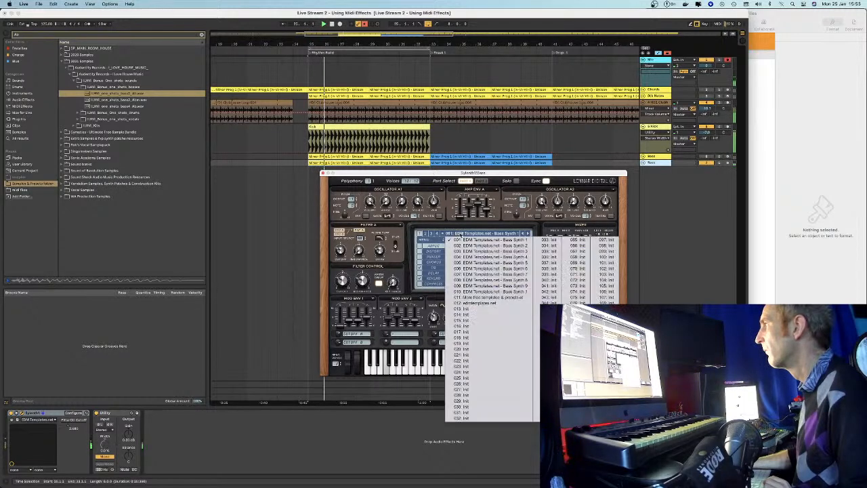
click(477, 246)
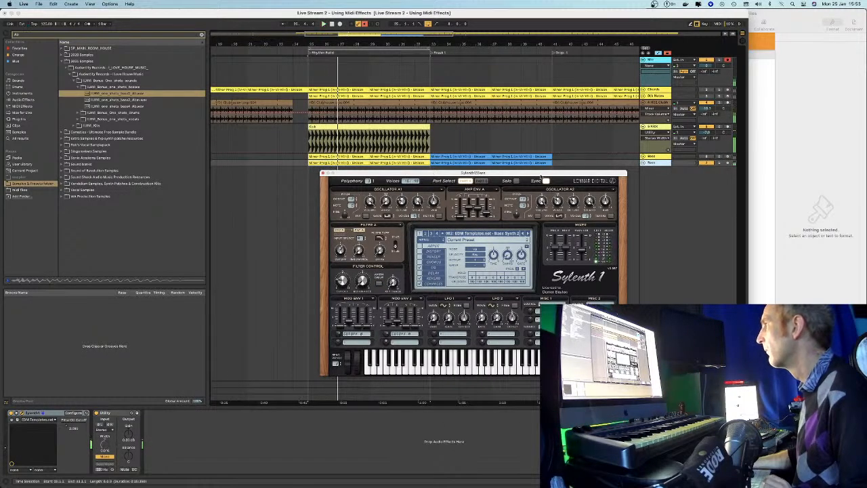
drag(360, 173, 373, 212)
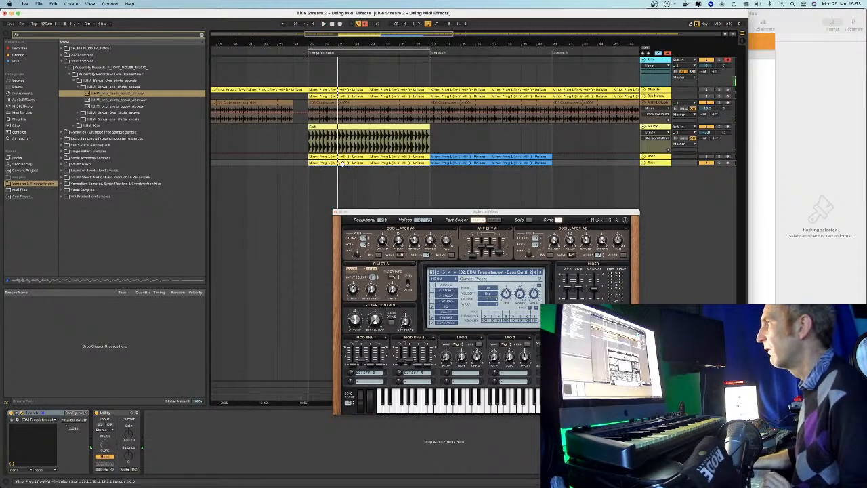
Consolidate the two yellow clips on the duplicated Bass track into one and open its MIDI notes
right_click(375, 163)
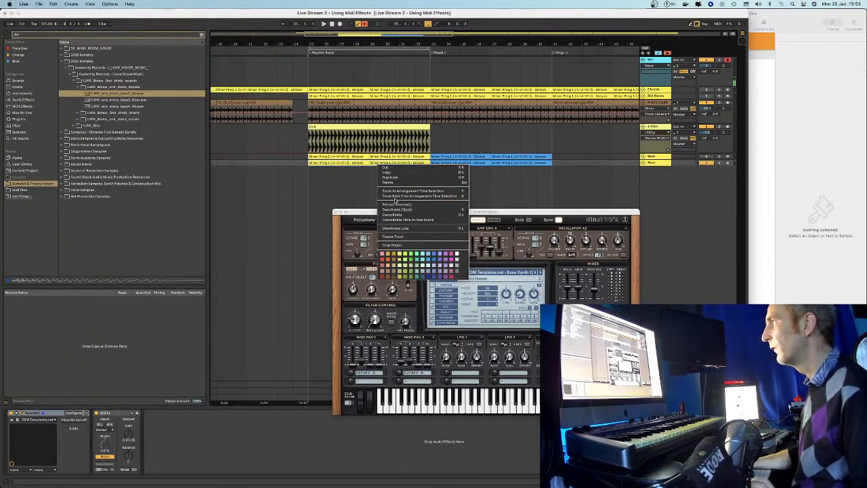
click(395, 215)
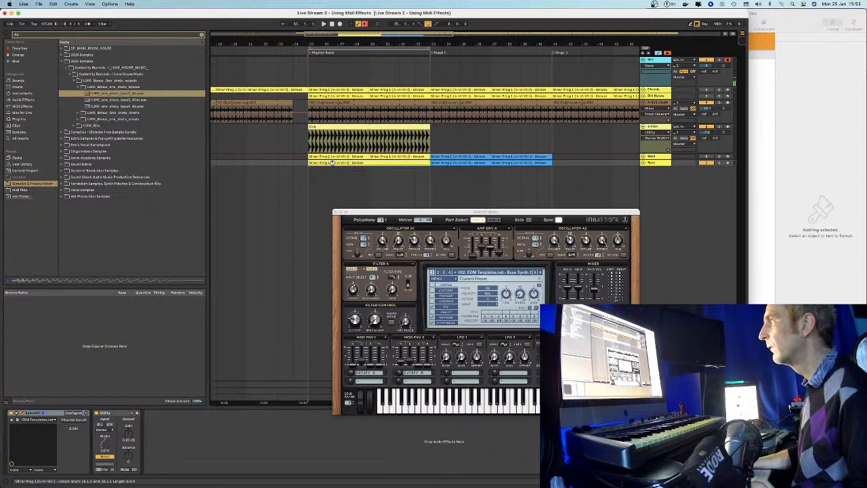
double_click(332, 163)
Enlarge the MIDI note editor, keep it clear of the Sylenth1 window, and transpose all notes in the clip up one octave
drag(358, 211, 395, 338)
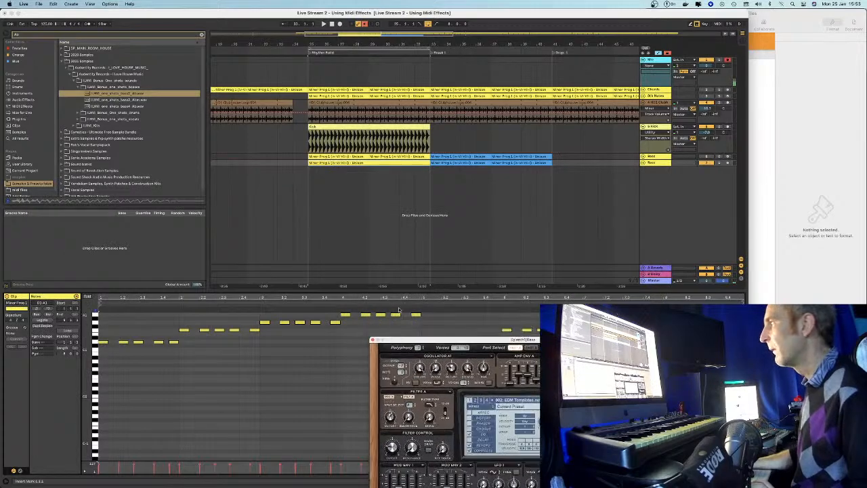
click(400, 300)
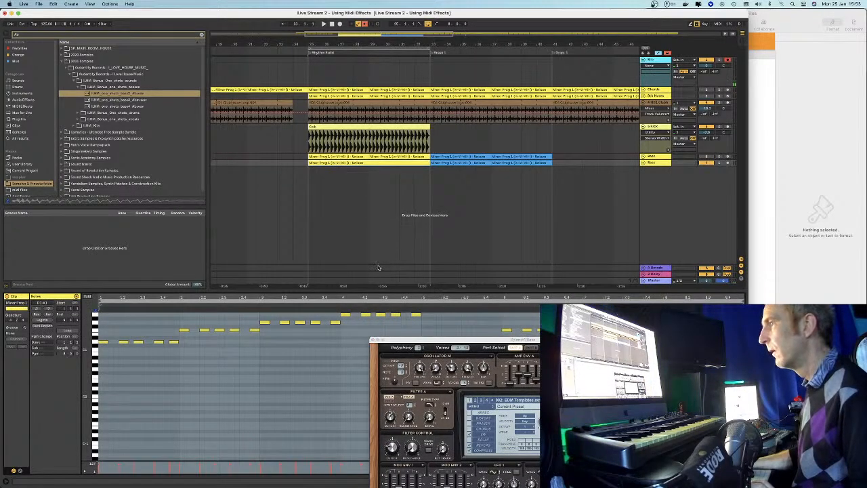
drag(391, 290, 401, 177)
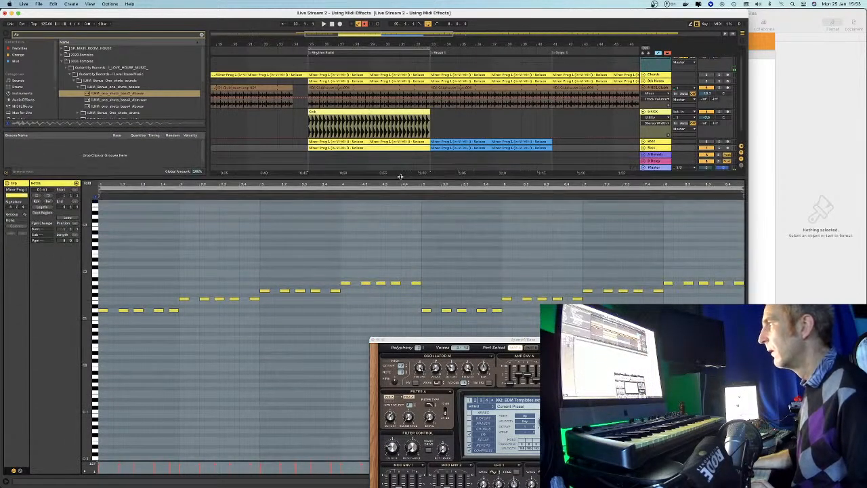
click(346, 237)
key(super+a)
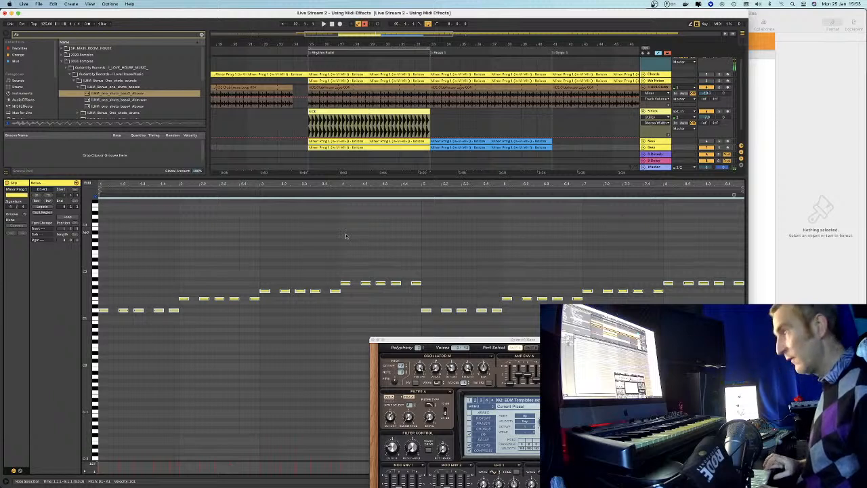
key(shift+Up)
key(space)
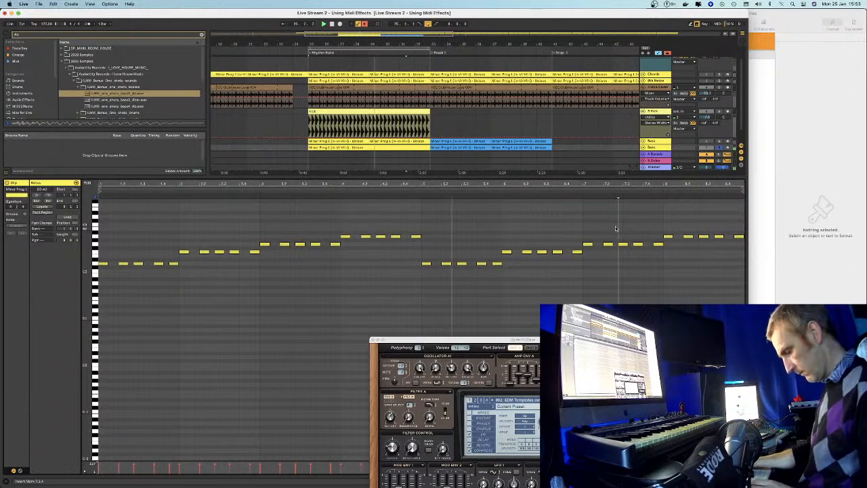
During playback, transpose all the clip's notes up two more octaves and back down one
scroll(615, 229, up, 5)
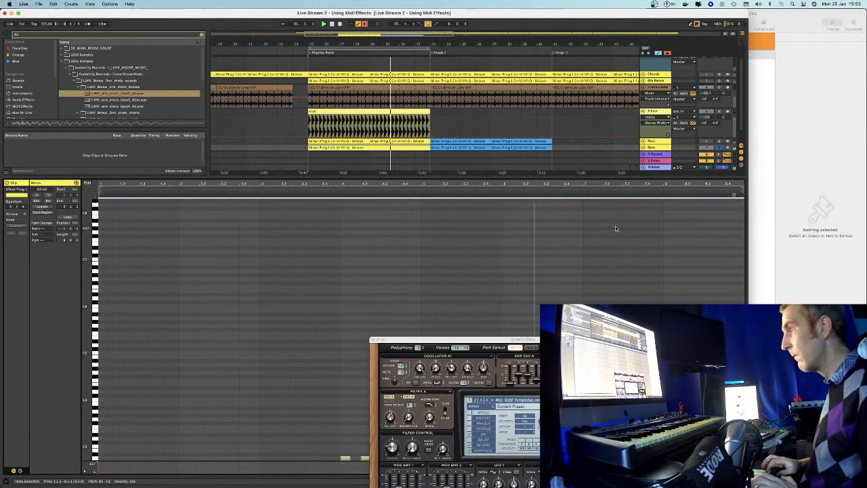
scroll(615, 228, down, 2)
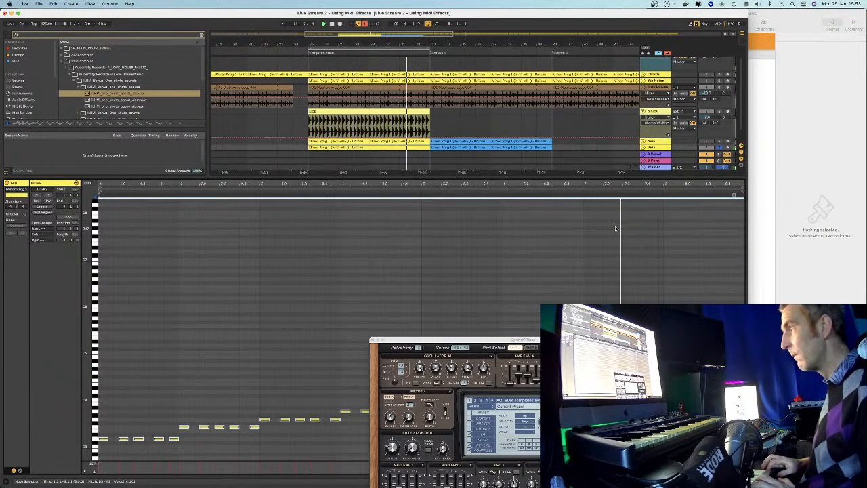
scroll(615, 229, down, 2)
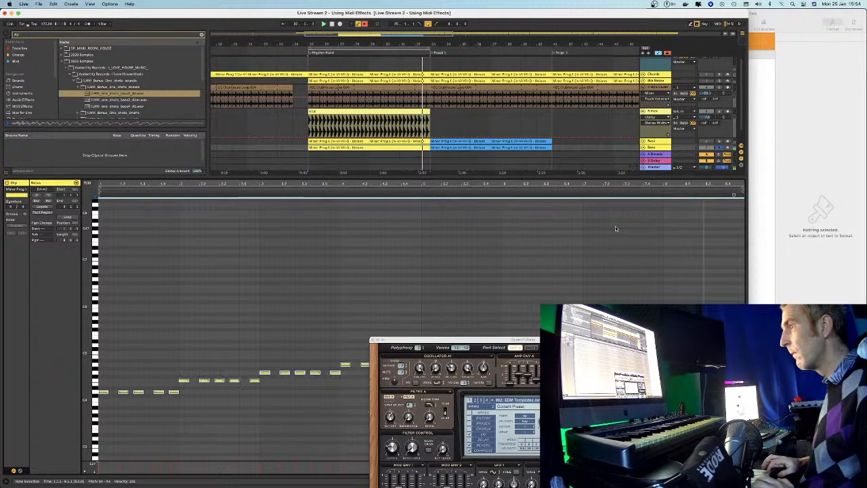
scroll(615, 228, up, 2)
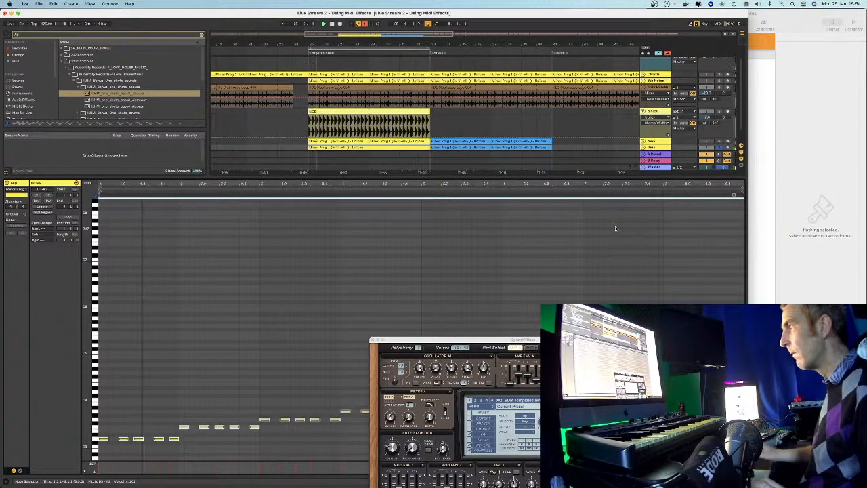
Switch Sylenth1 to preset 003, "EDM Templates.net - Bass Synth 3", and move its window clear of the tracks
drag(596, 340, 606, 129)
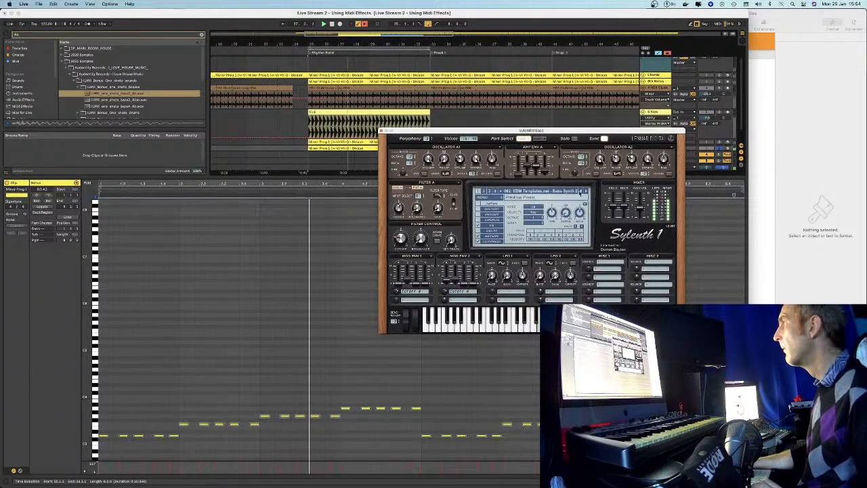
click(586, 192)
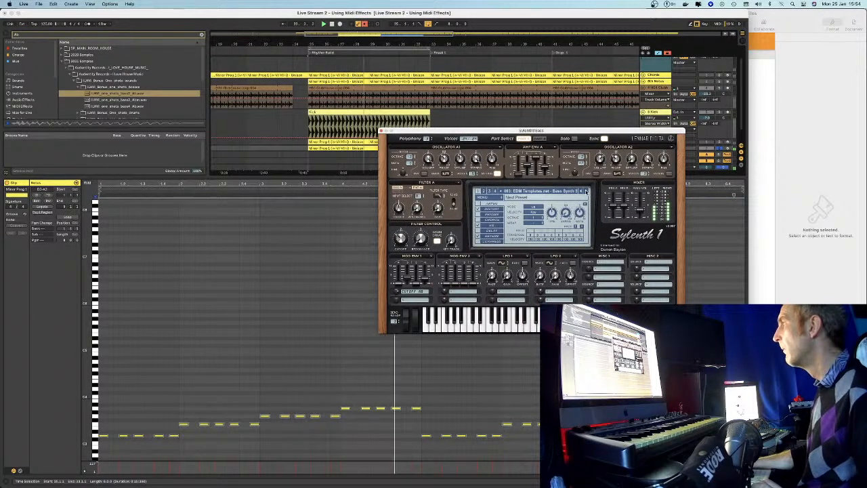
drag(568, 131, 569, 224)
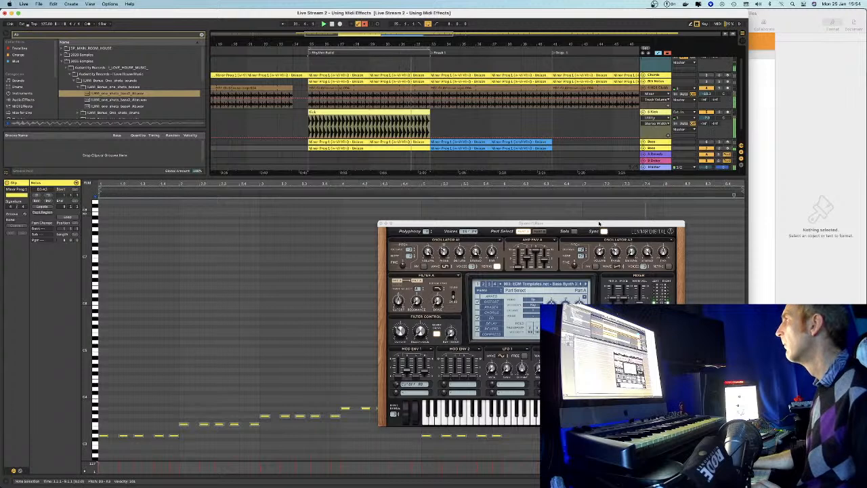
drag(600, 223, 640, 228)
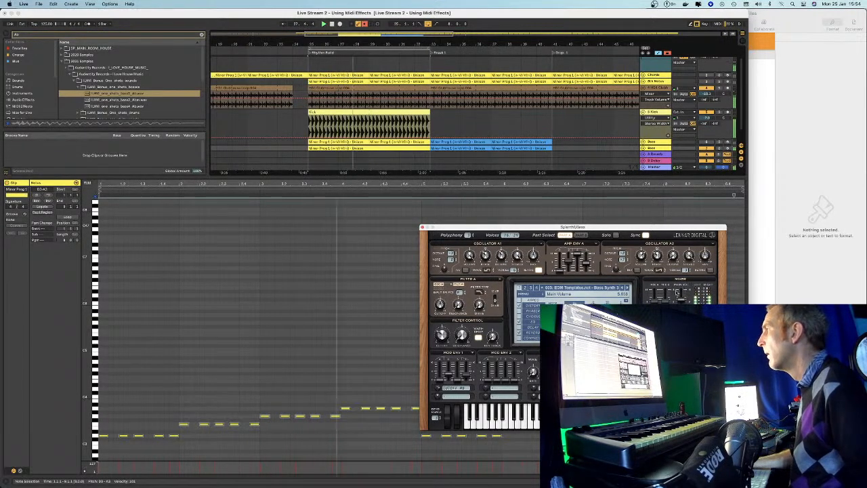
drag(572, 227, 553, 239)
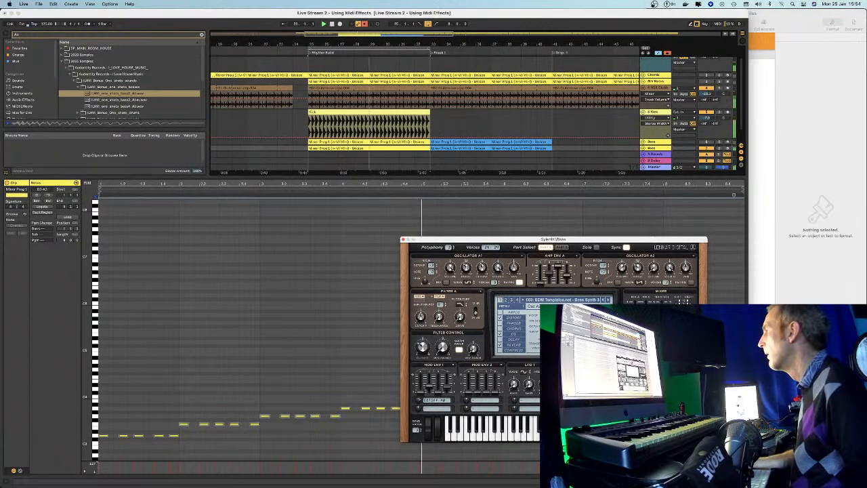
Leave the note editor and unfold the duplicated Bass track with its device chain shown
key(super+alt+l)
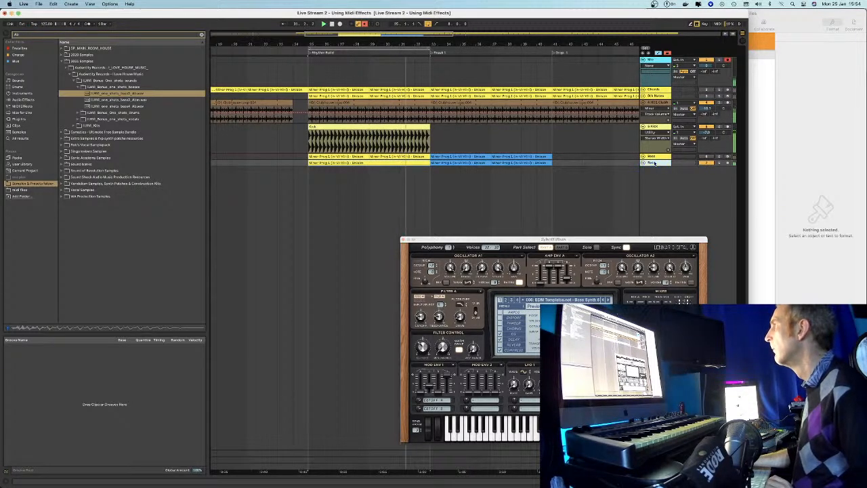
click(644, 163)
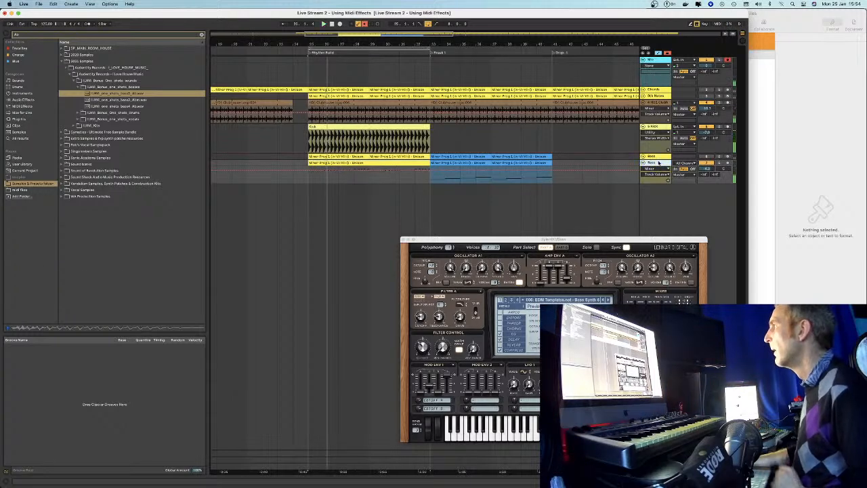
click(218, 148)
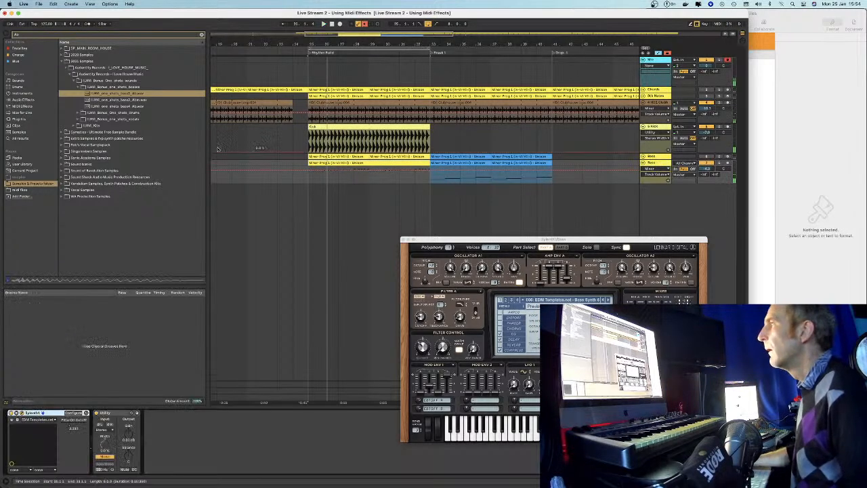
Clear the browser search and add the Compressor audio effect after Utility on the duplicated Bass track
click(24, 100)
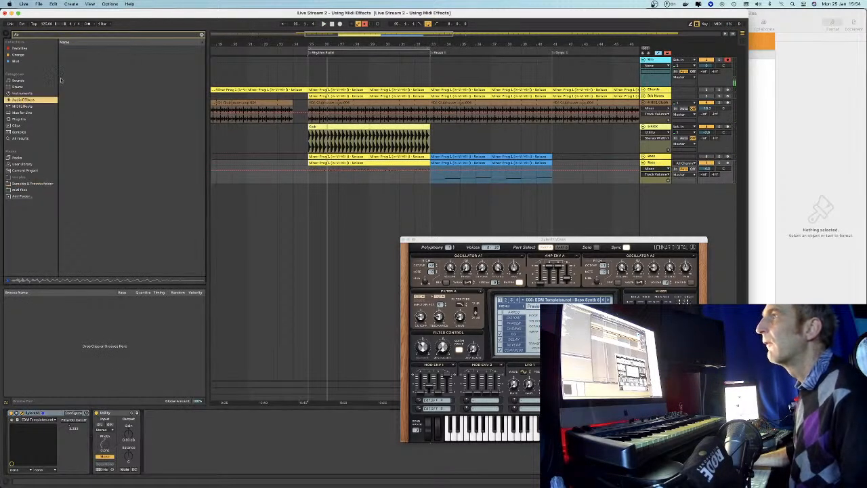
click(201, 35)
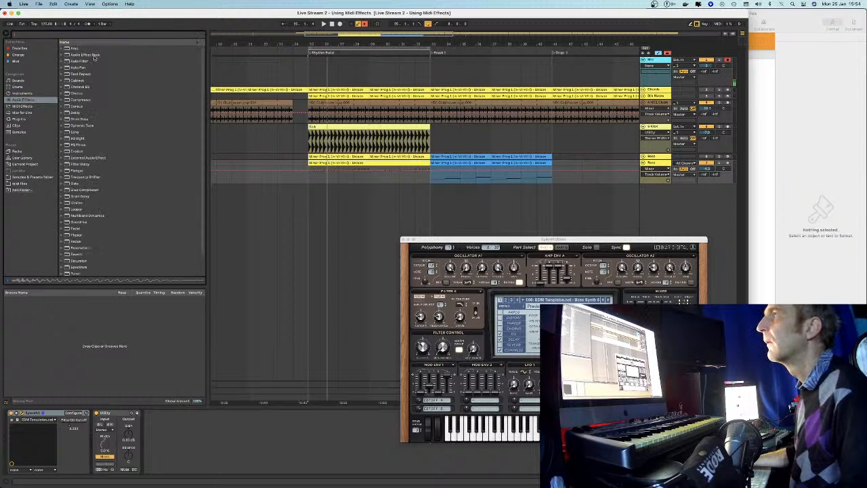
click(71, 100)
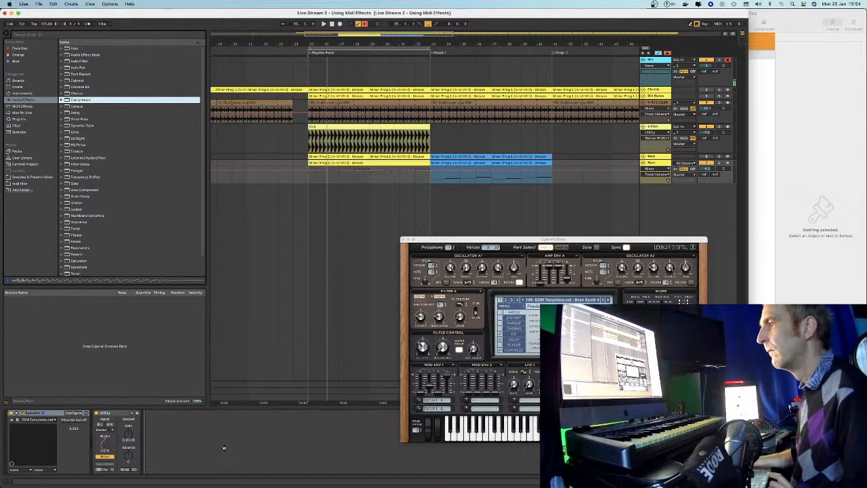
drag(225, 447, 225, 447)
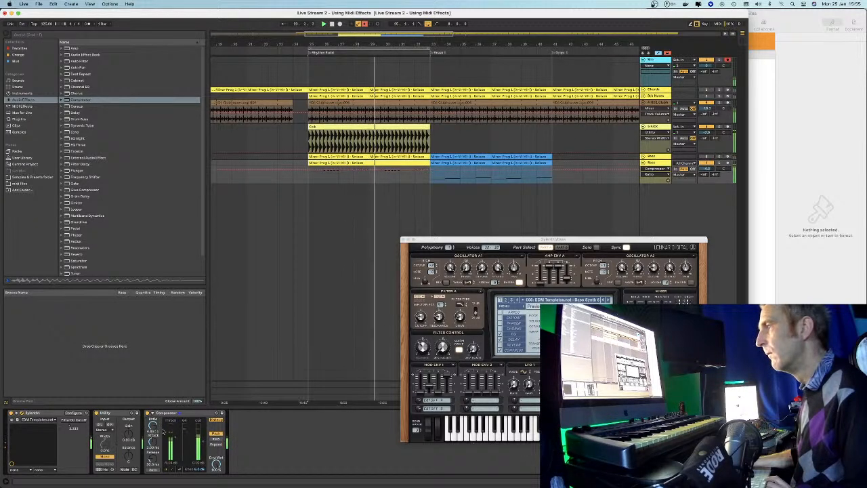
Lower the Compressor's threshold on the duplicated Bass track while the loop plays, and close the Sylenth1 window
drag(174, 438, 183, 429)
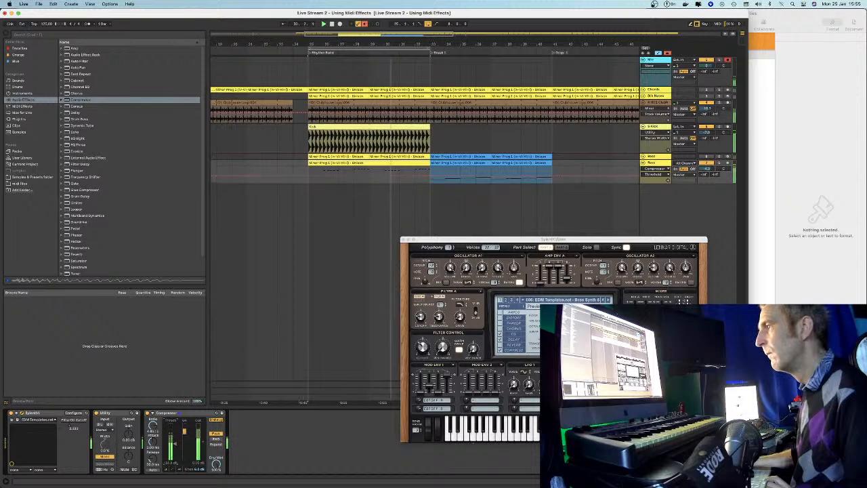
drag(461, 239, 408, 214)
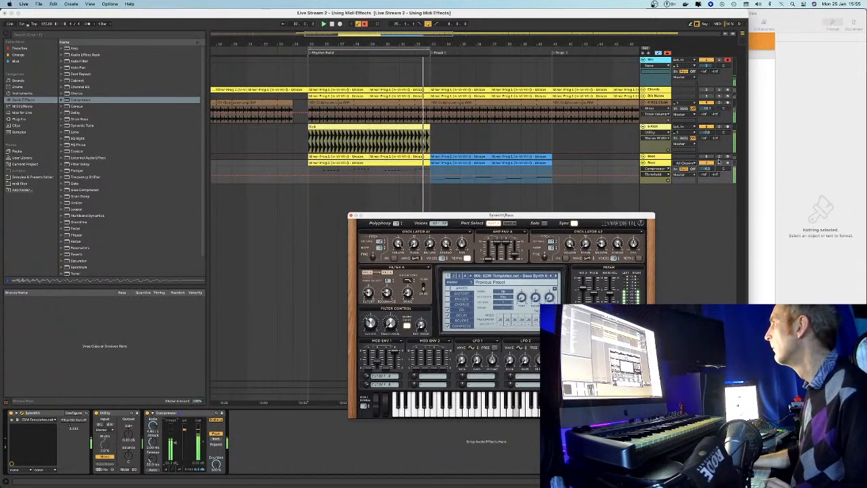
click(713, 100)
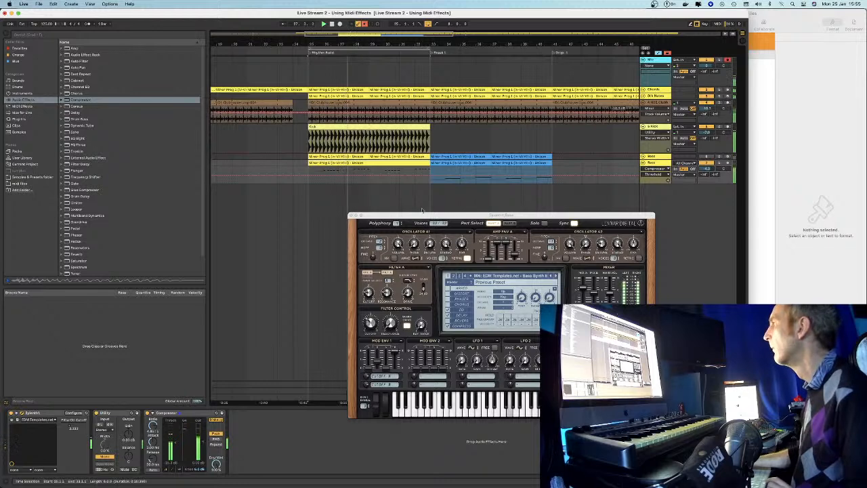
click(350, 216)
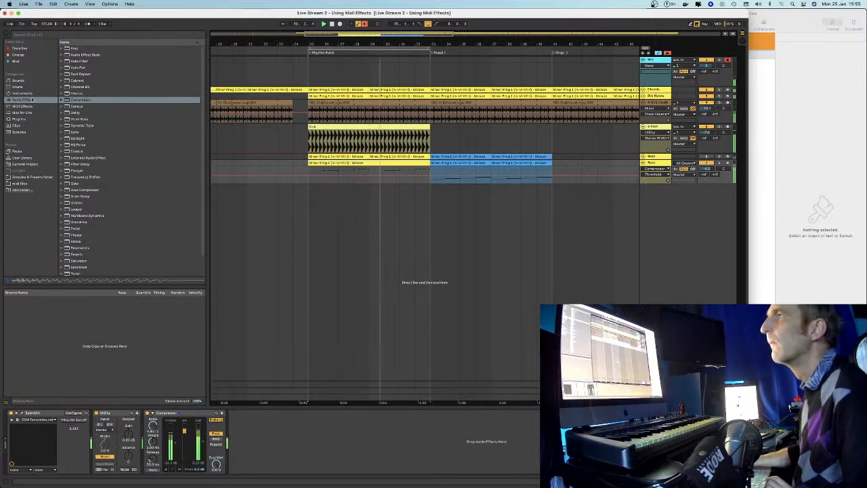
Audition the lead samples in the Audentity Records Deep House Bundle within the samples and presets folder
key(minus)
key(minus)
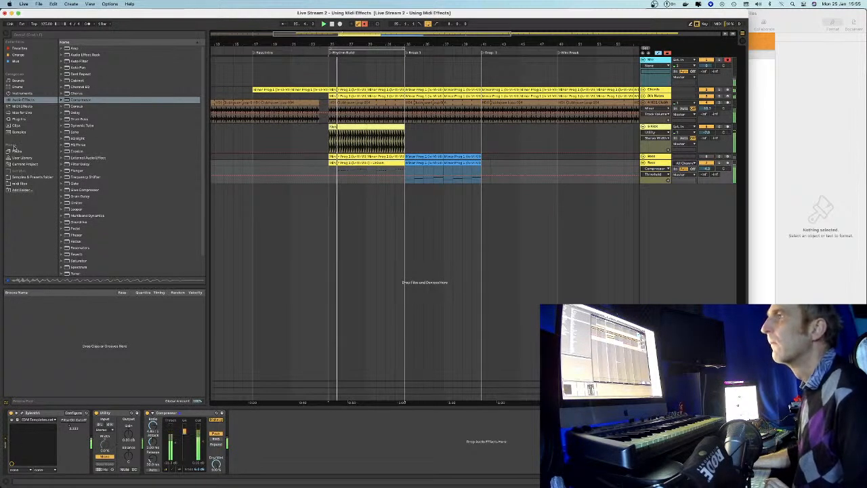
click(27, 176)
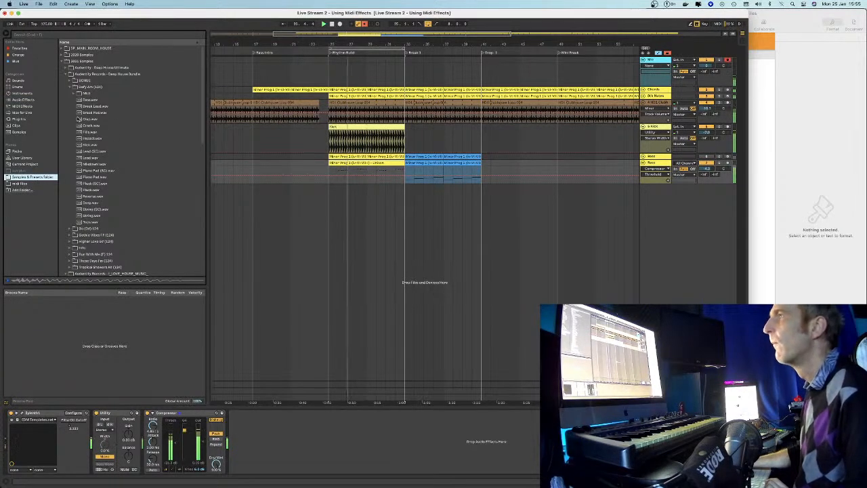
click(71, 88)
click(70, 88)
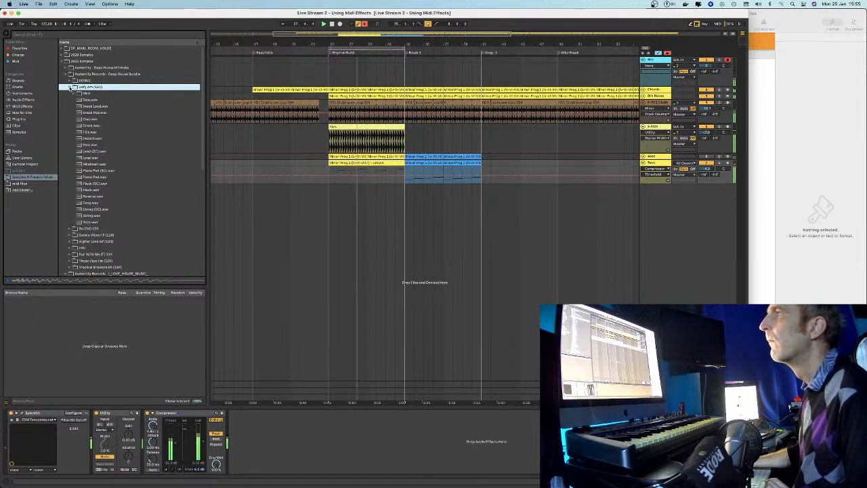
click(79, 164)
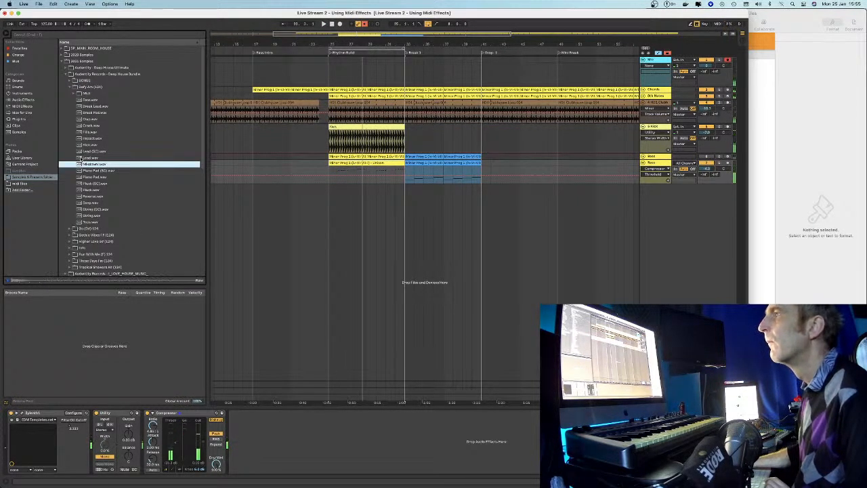
click(79, 158)
click(79, 152)
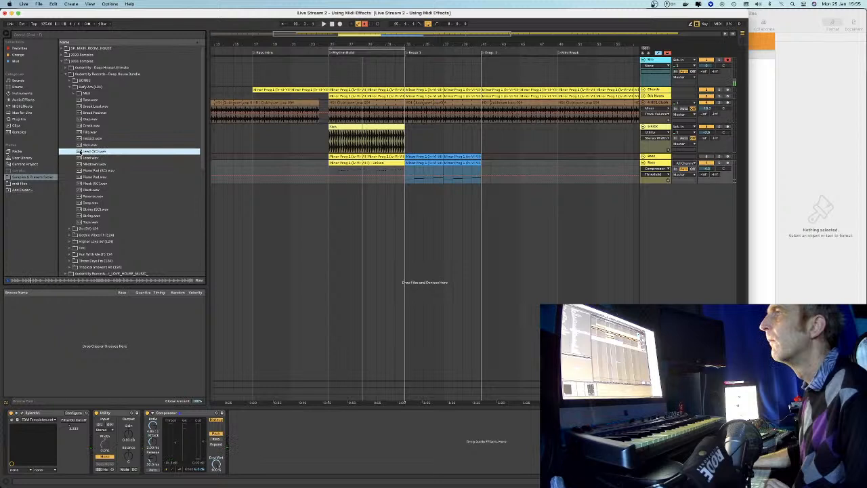
Add Impact.wav on a new audio track, listen to it, and move its clip to start at Break 1
click(79, 138)
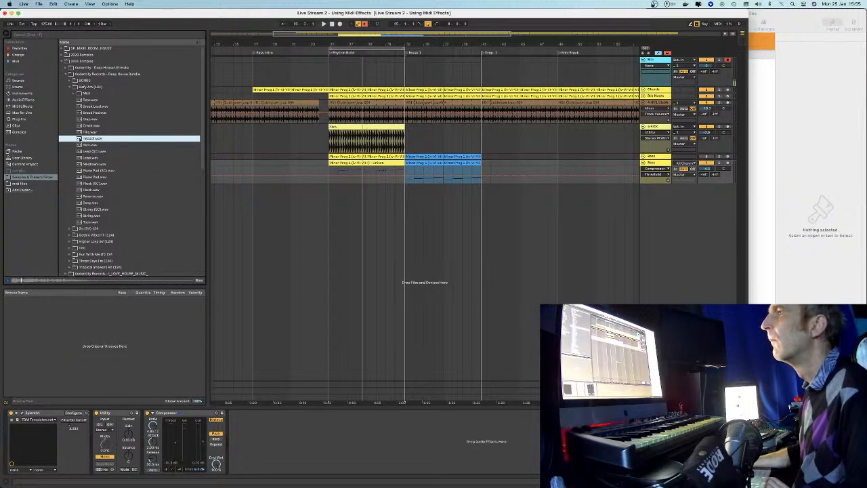
drag(79, 138, 316, 216)
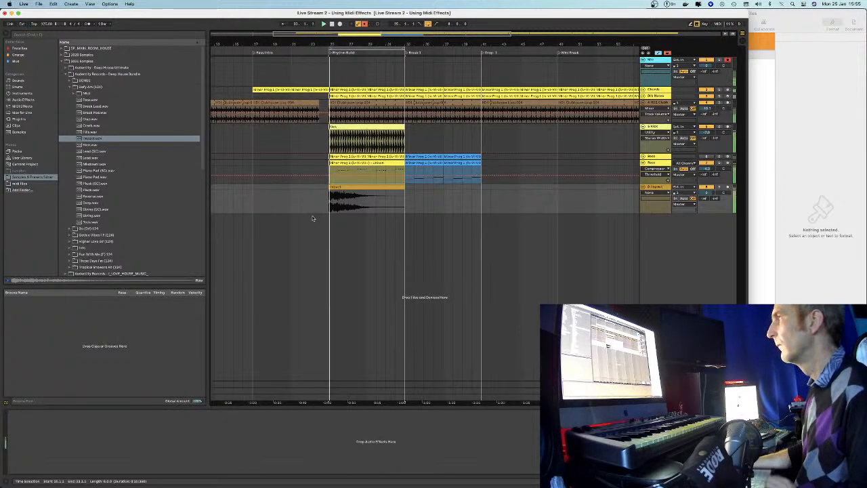
key(space)
key(space)
drag(369, 187, 445, 189)
Audition further samples from the same folder and add Reverse.wav on a new track so that it ends at Break 1
click(91, 157)
click(90, 164)
click(88, 170)
click(90, 183)
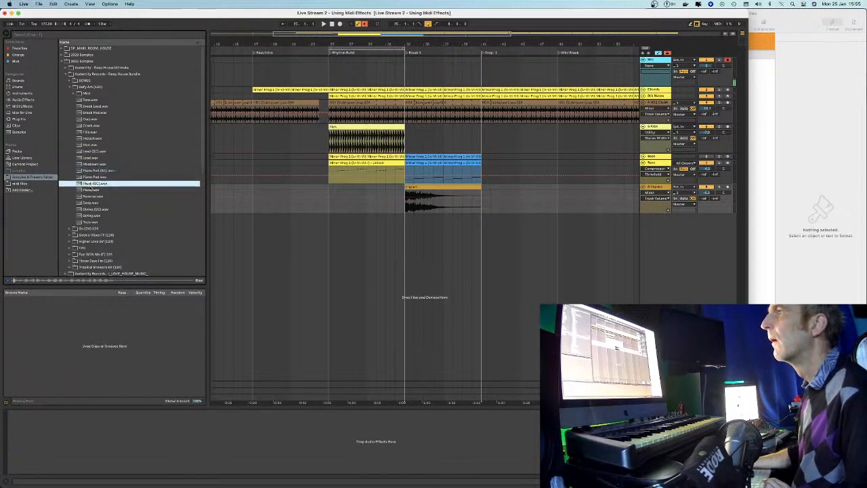
click(85, 196)
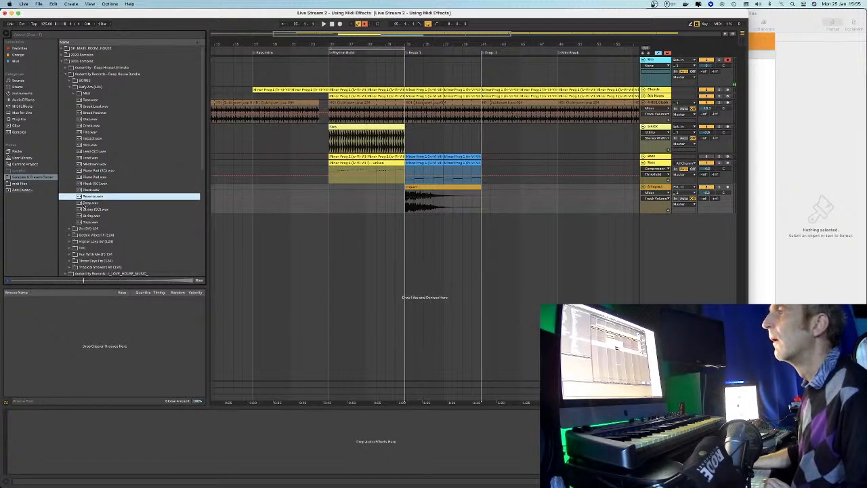
drag(82, 197, 310, 240)
drag(361, 231, 386, 226)
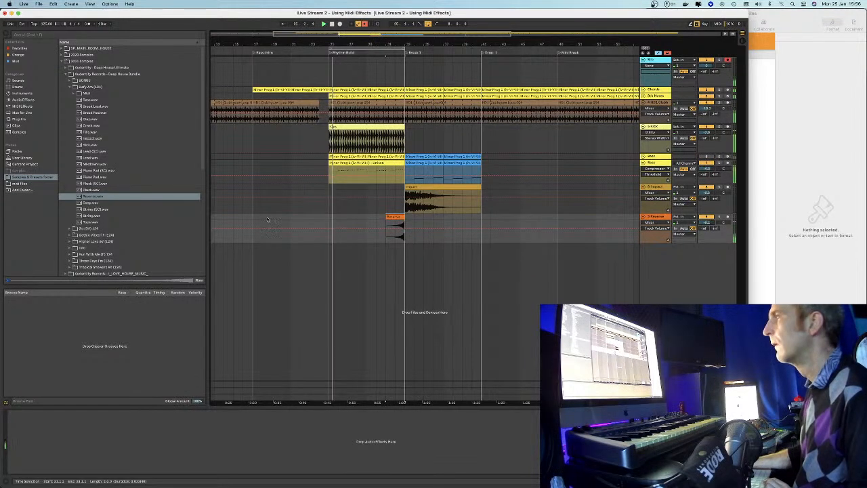
Add Snap.wav and Tops.wav from the same folder on two new audio tracks, each clip spanning the Rhythm Build section
click(91, 203)
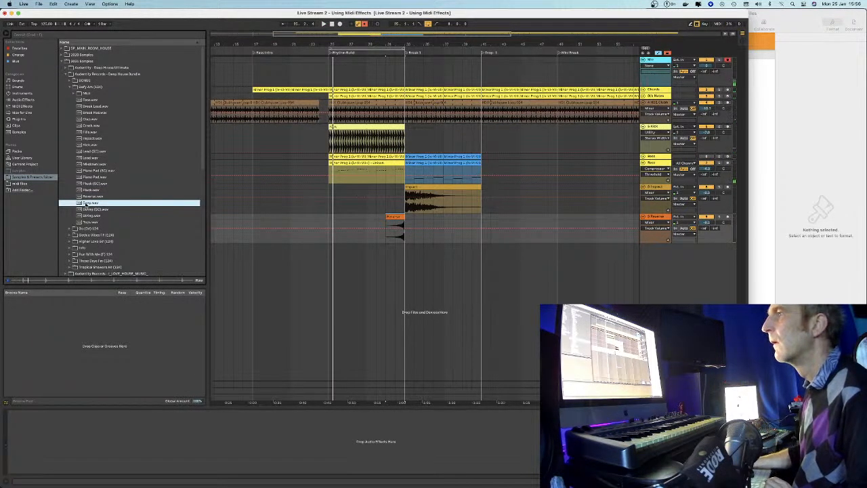
drag(309, 255, 405, 247)
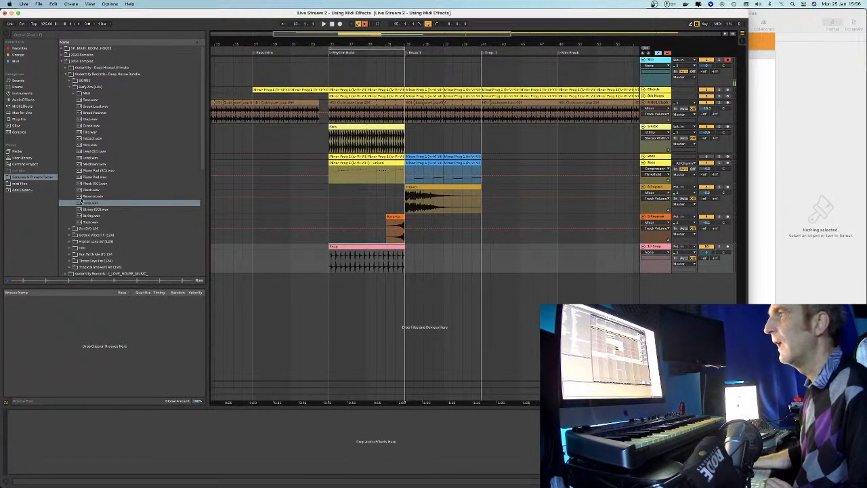
click(88, 222)
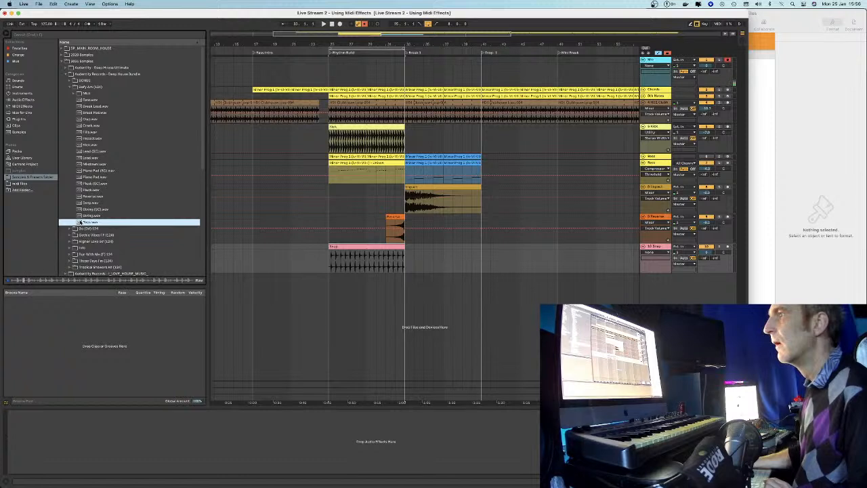
drag(79, 222, 404, 277)
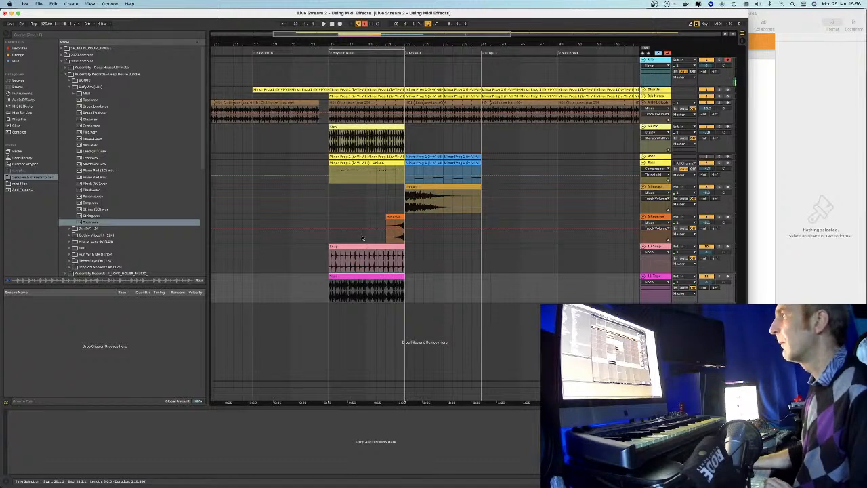
Copy the compressed Bass track's Rhythm Build clip into the preceding section, and move the other Bass track above Chords
drag(348, 162, 274, 162)
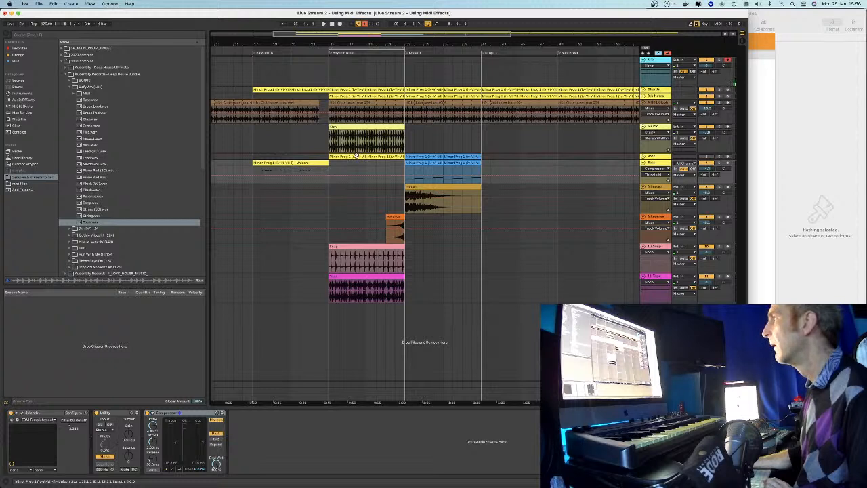
click(307, 163)
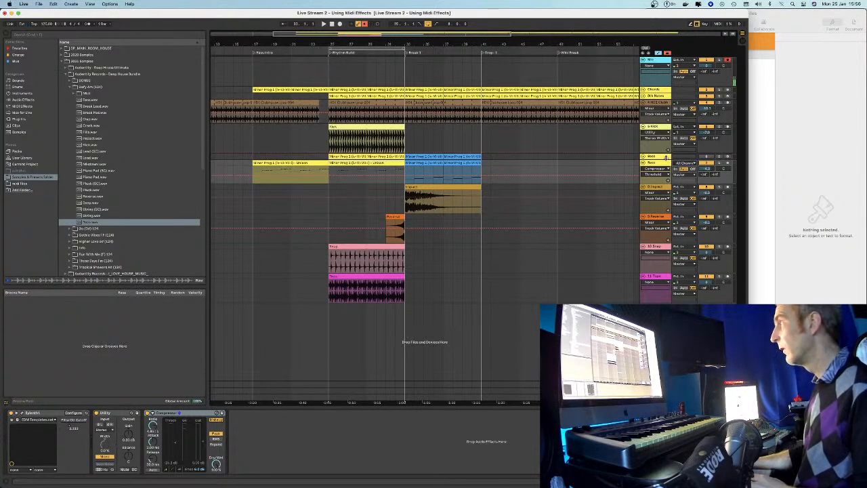
click(666, 90)
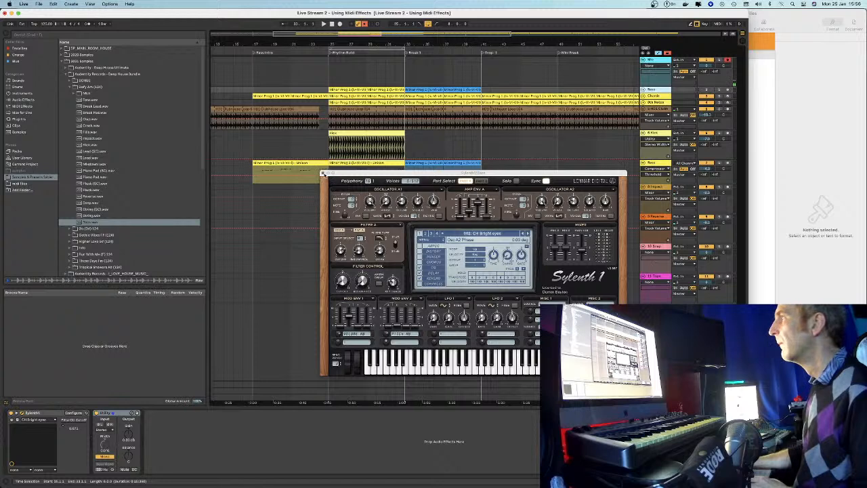
click(323, 174)
Lower the Tops track's volume while the Rhythm Build loop plays
key(space)
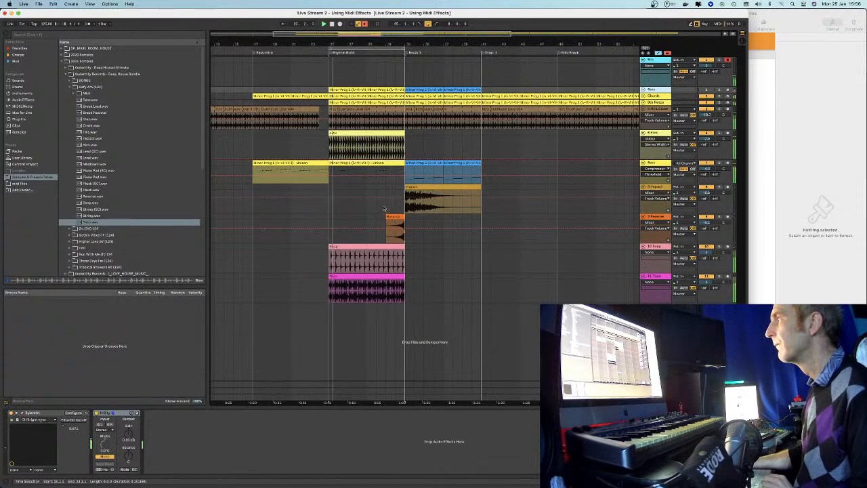
click(658, 278)
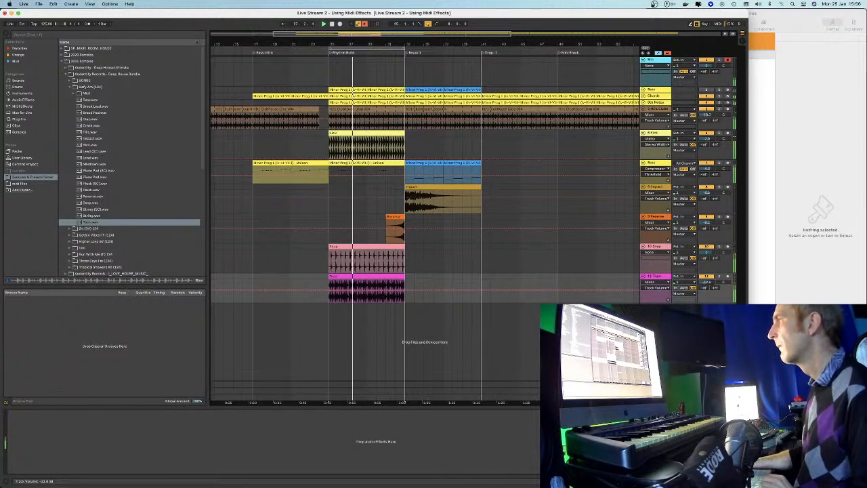
Move the clubhouse loop track down so that it sits directly above the Snap track
click(658, 264)
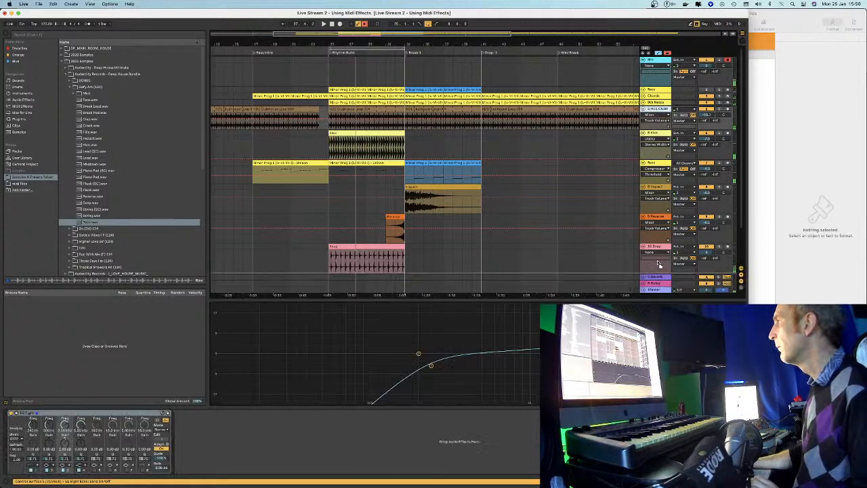
scroll(658, 270, down, 1)
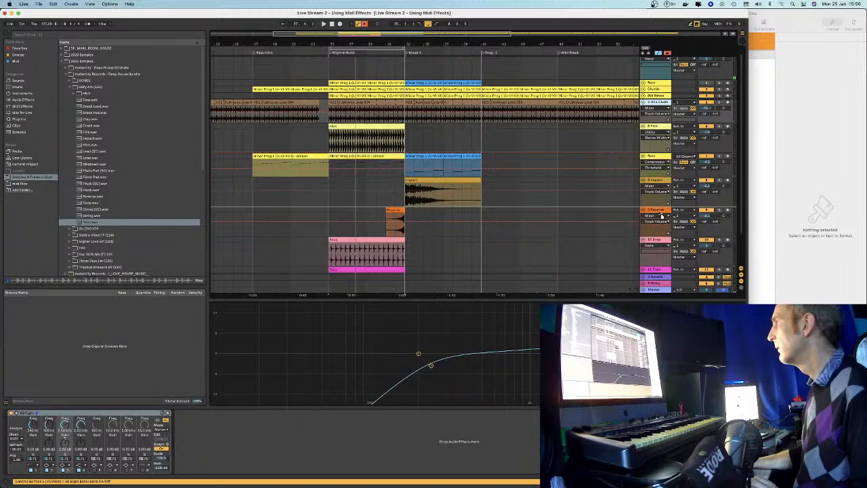
drag(657, 242, 655, 234)
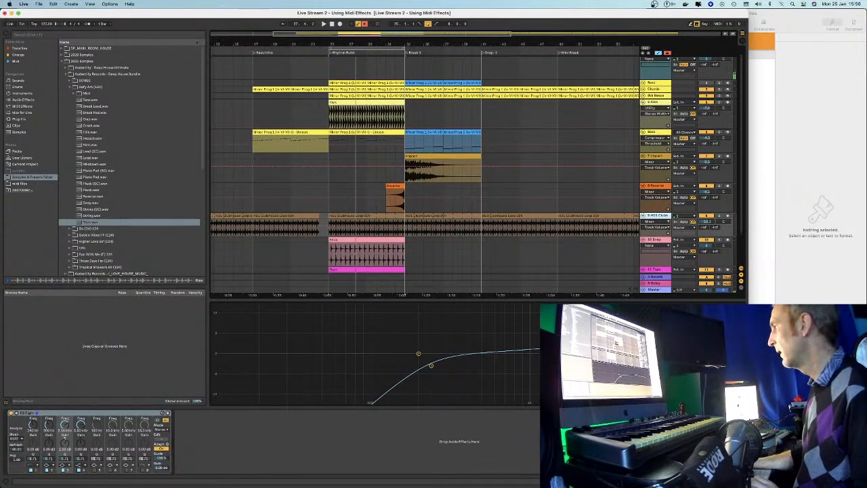
Fold the clubhouse loop, Snap and Tops tracks and group the three together
key(super+alt+l)
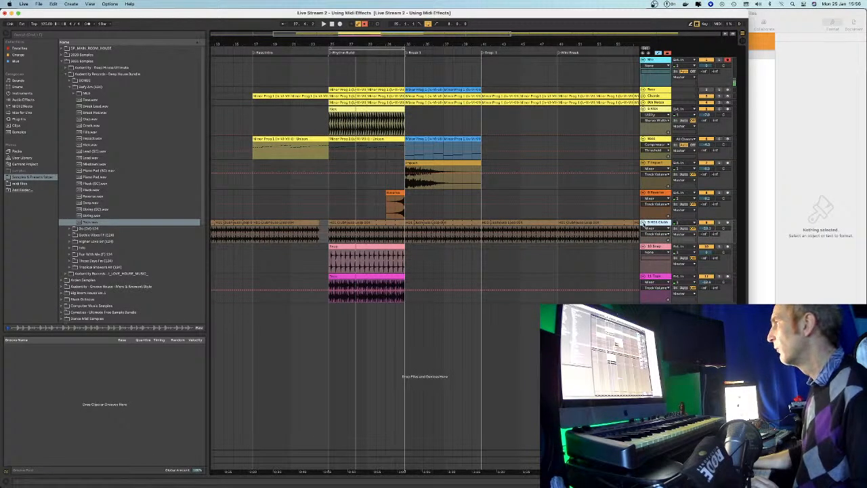
click(643, 223)
click(642, 229)
click(644, 235)
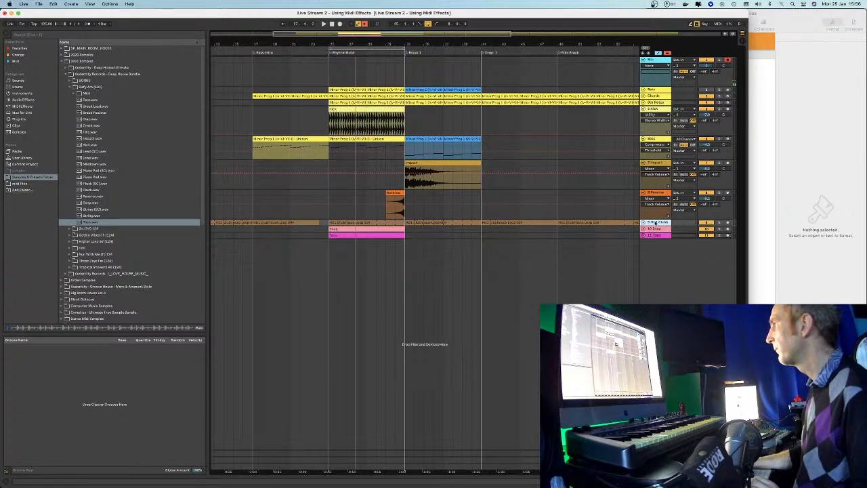
click(651, 235)
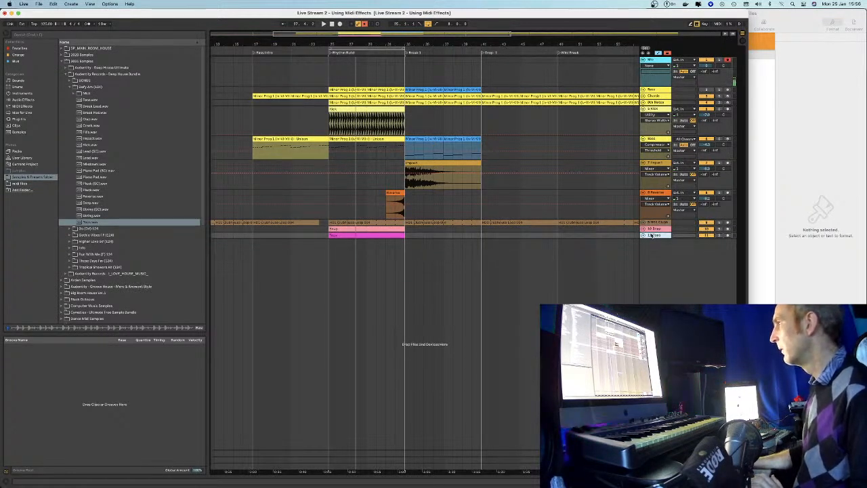
right_click(651, 235)
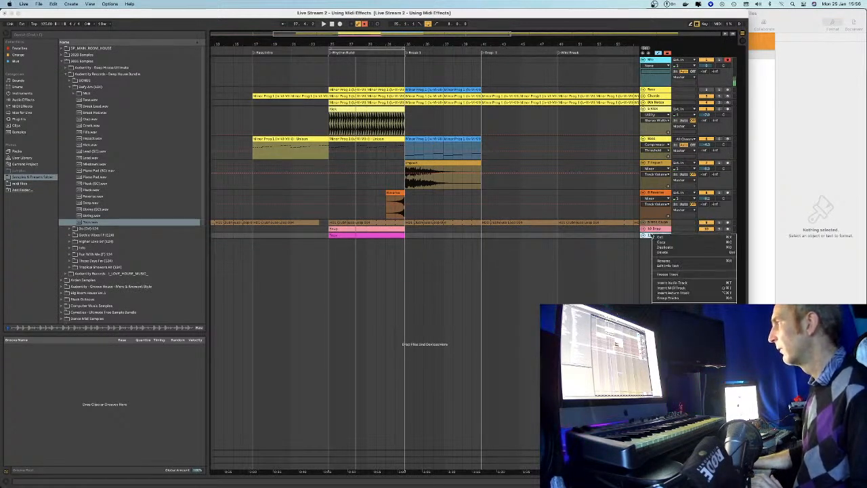
click(654, 273)
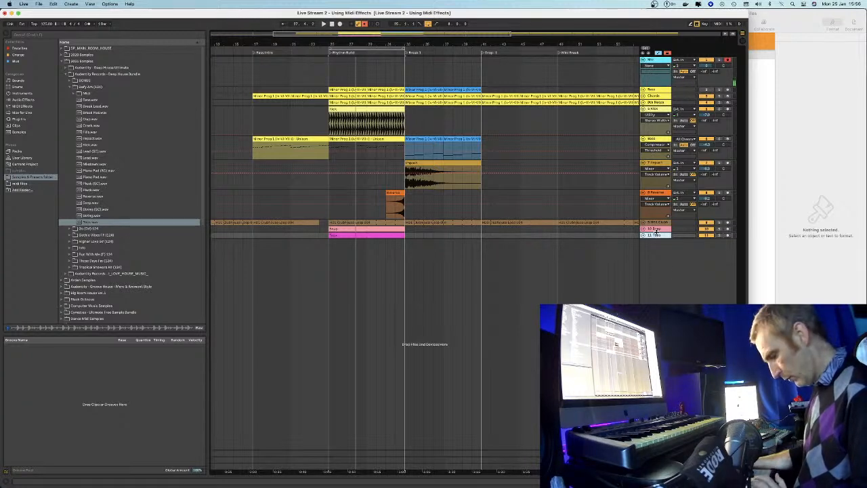
right_click(658, 222)
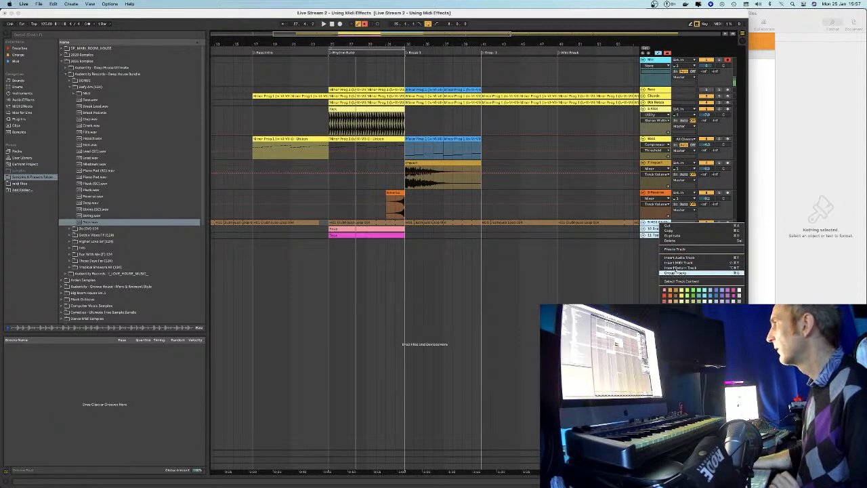
click(674, 273)
Rename the new group as Drums, move it directly below the Kick track and fold it
click(647, 223)
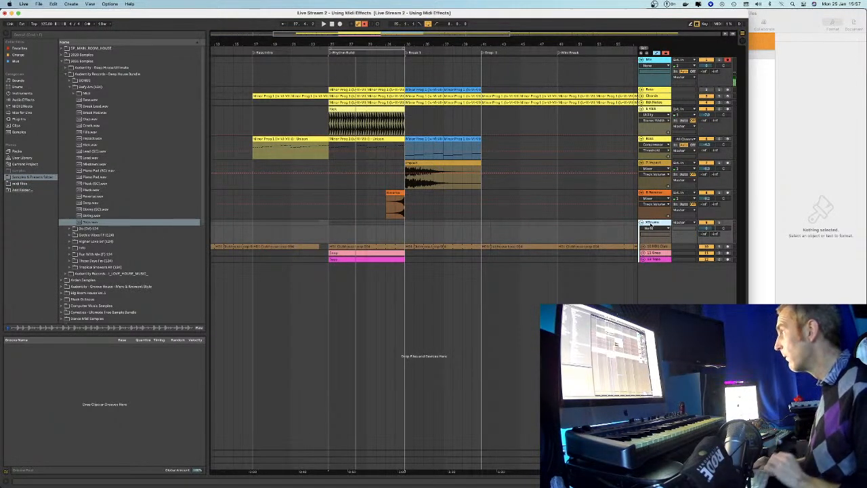
drag(661, 187, 649, 120)
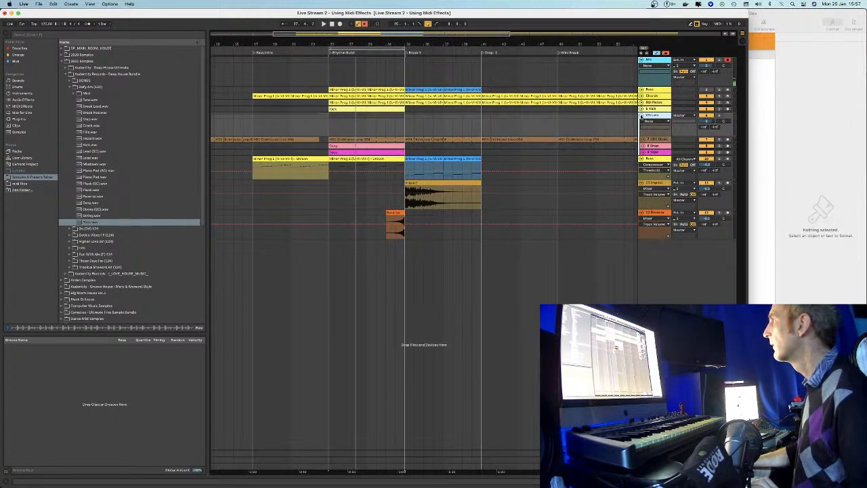
click(641, 116)
Balance the Snap and Tops volumes inside the Drums group, soloing them during loop playback and listening in the full mix
key(space)
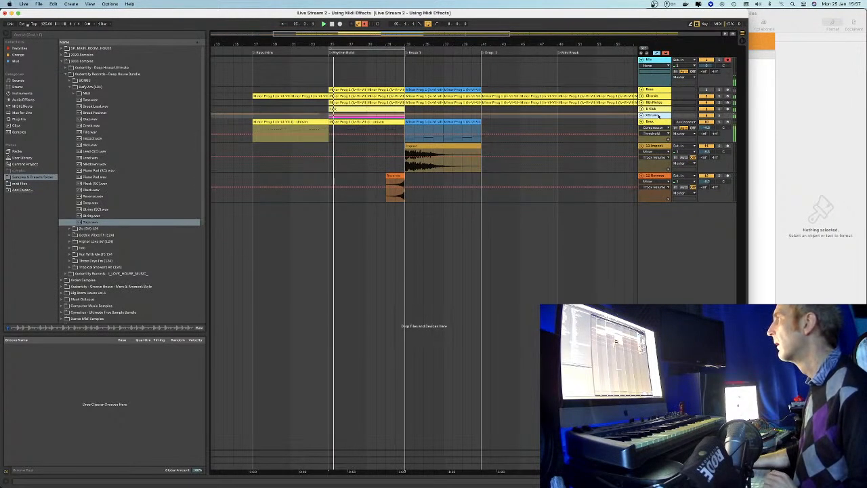
click(640, 116)
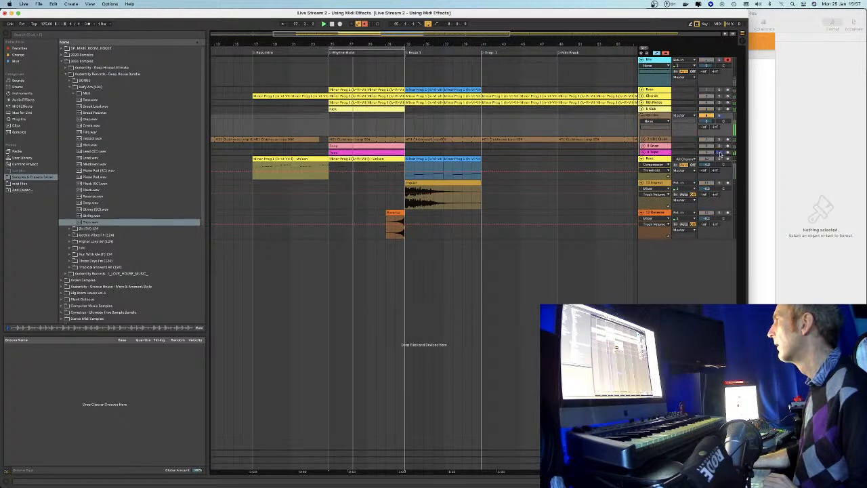
click(642, 152)
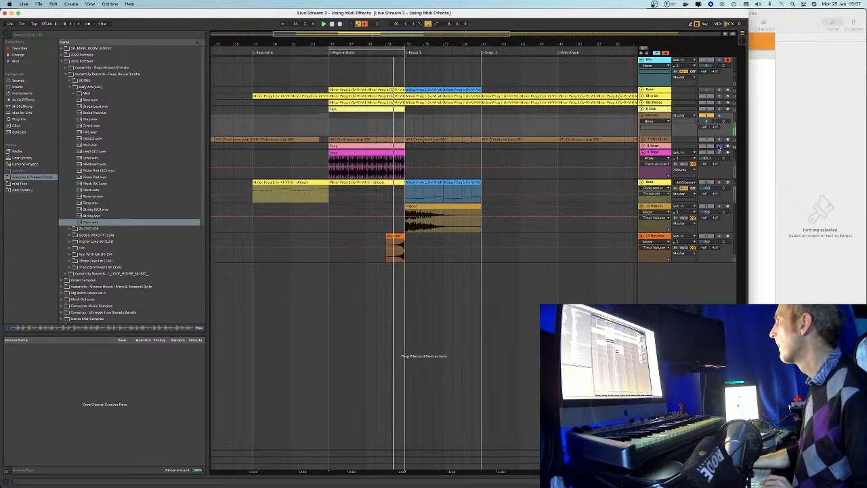
click(643, 145)
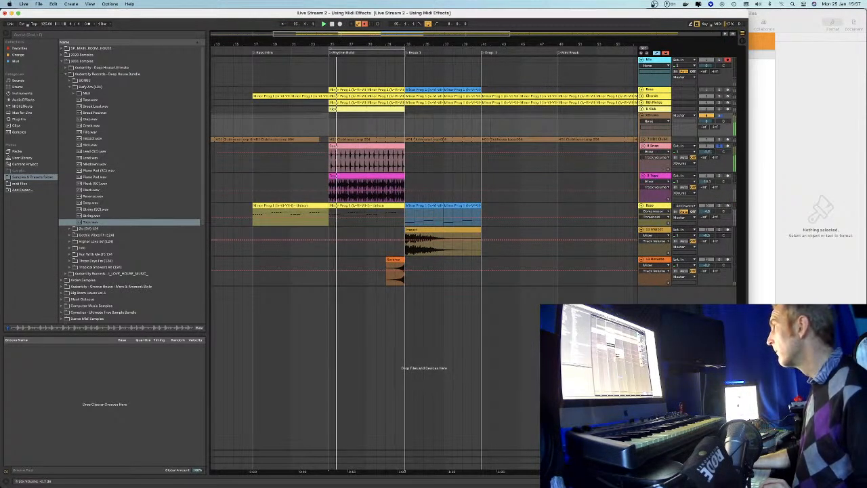
drag(714, 147, 715, 159)
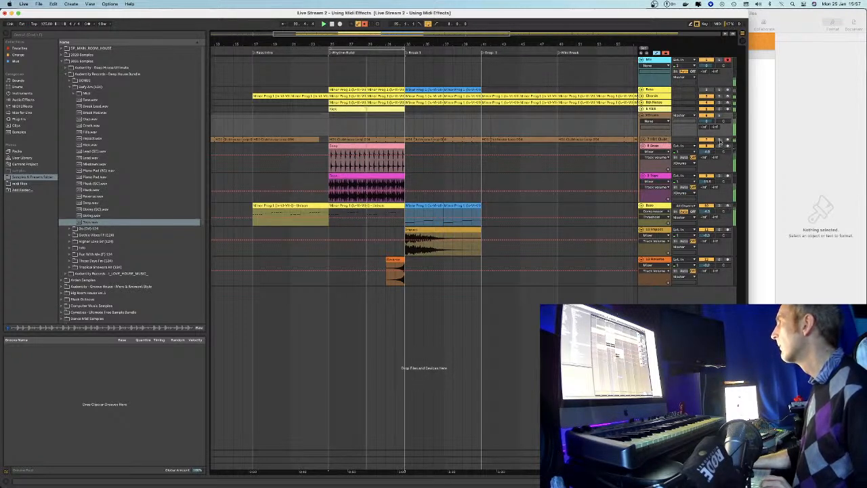
drag(678, 142, 704, 159)
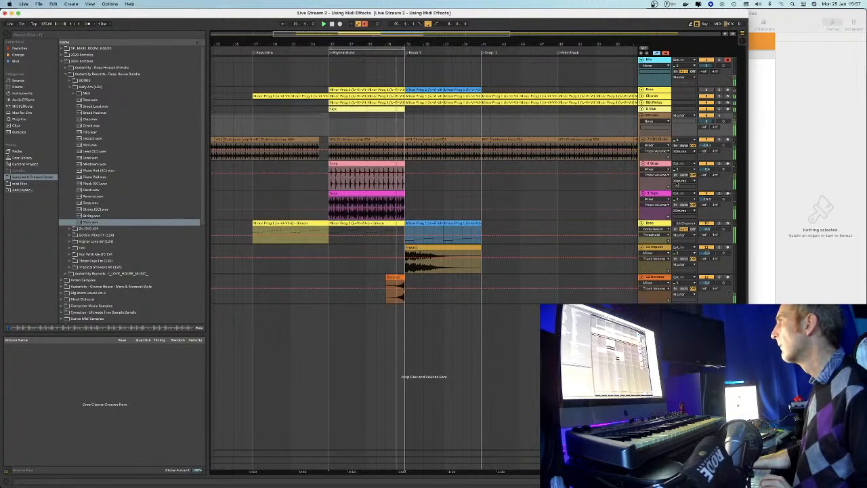
click(342, 43)
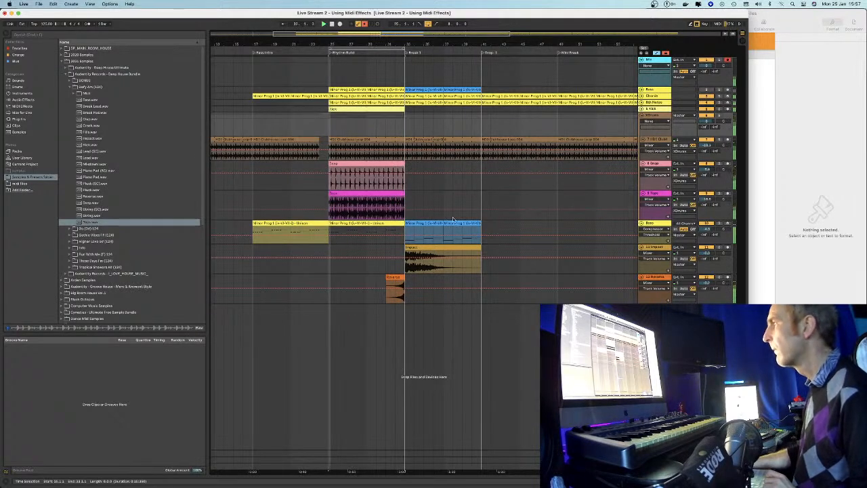
scroll(342, 43, up, 3)
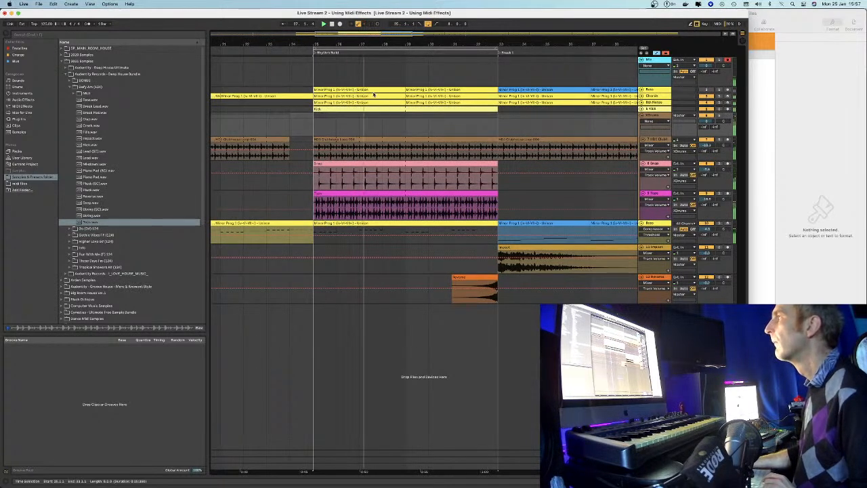
Add a Glue Compressor to the Drums group and unfold the group's tracks
click(642, 116)
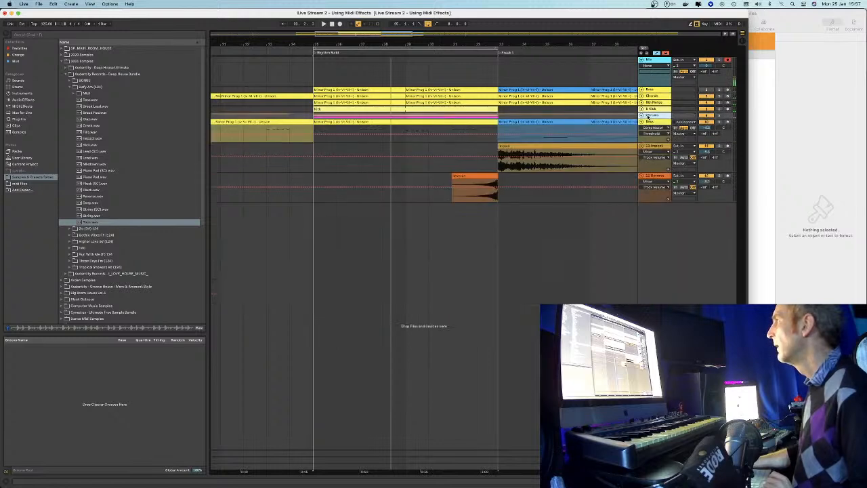
key(super+alt+l)
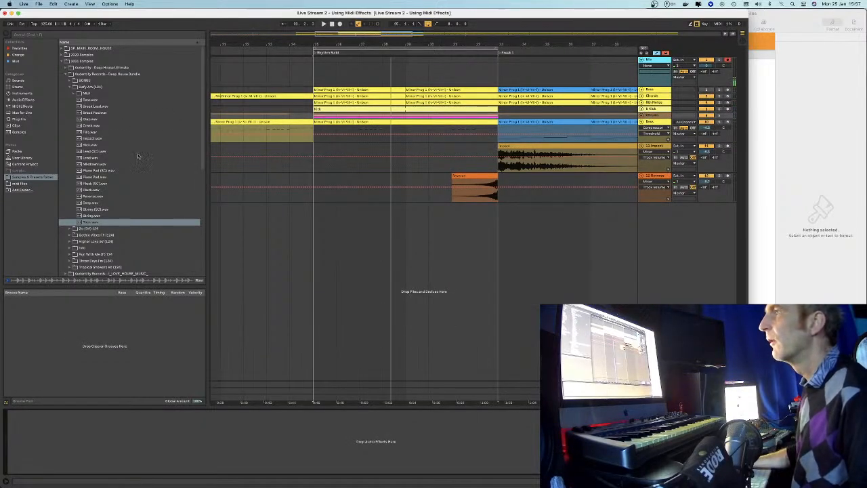
click(70, 88)
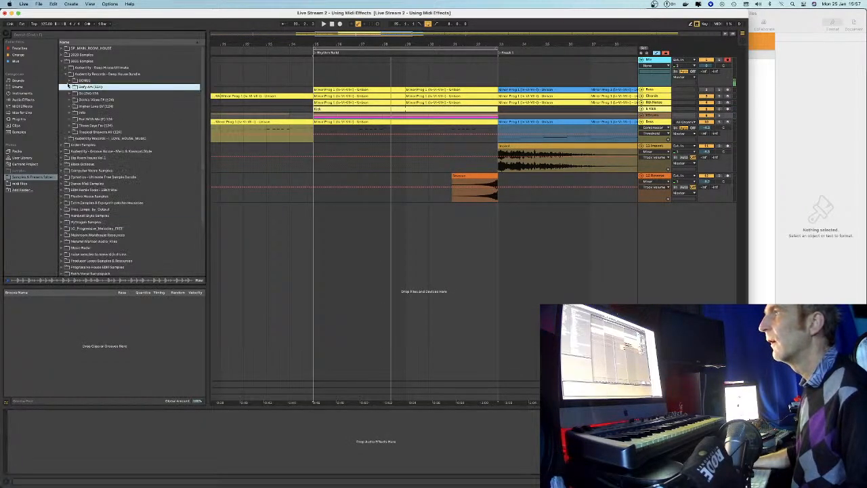
click(20, 100)
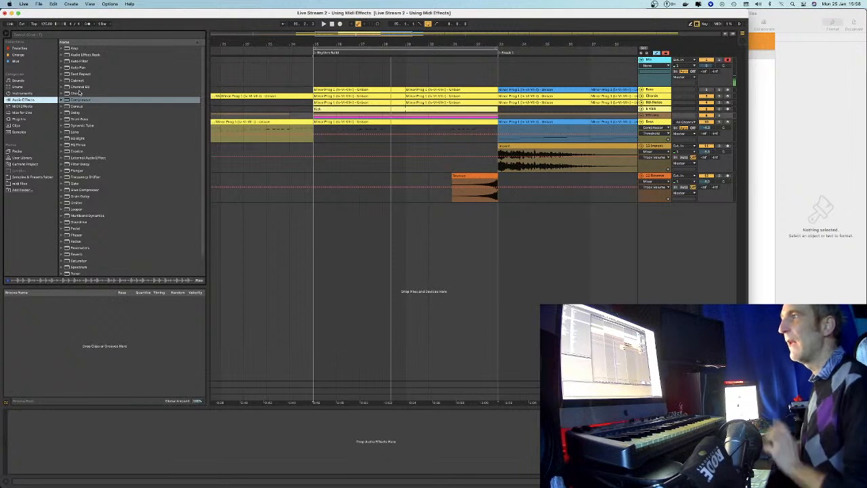
click(67, 190)
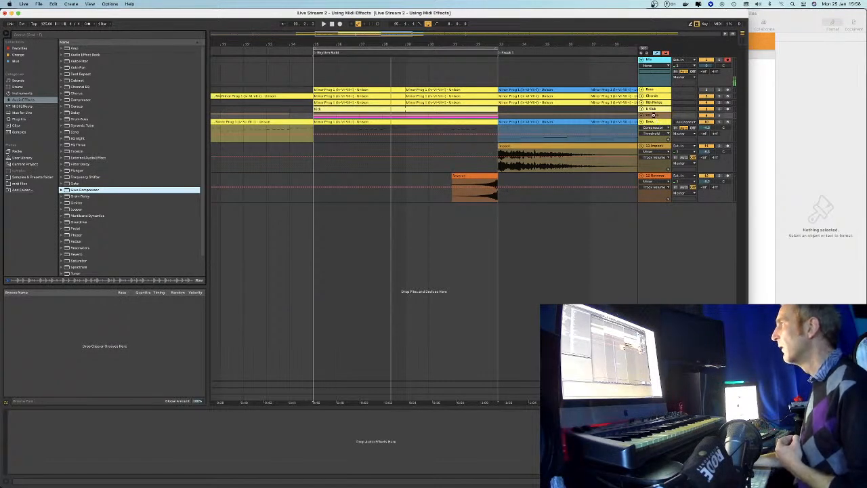
drag(653, 118, 649, 120)
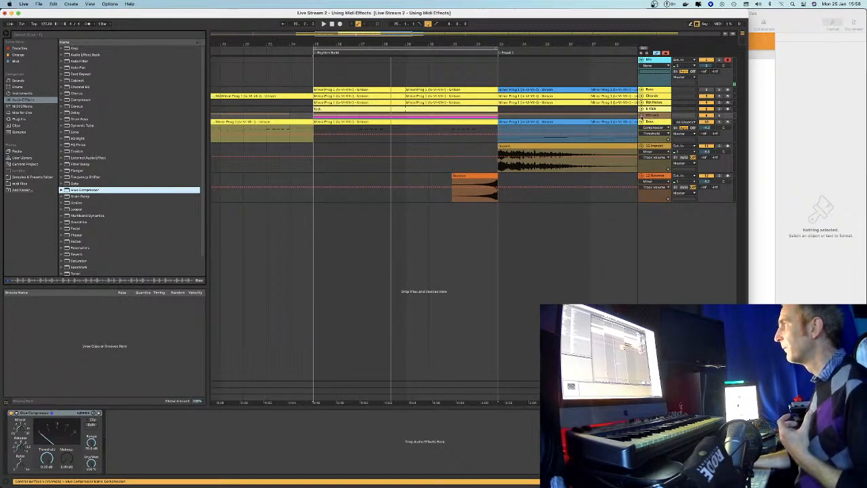
click(641, 116)
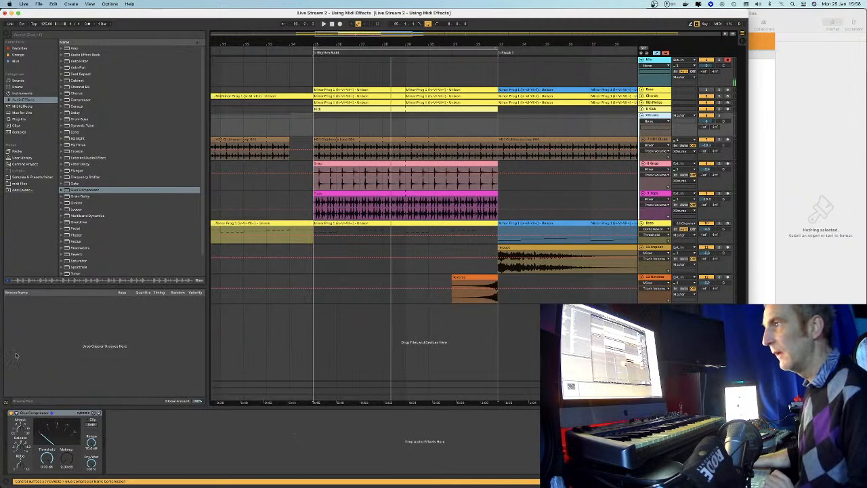
Insert a Compressor and an EQ Eight ahead of the Glue Compressor on the Drums group
drag(71, 101, 10, 419)
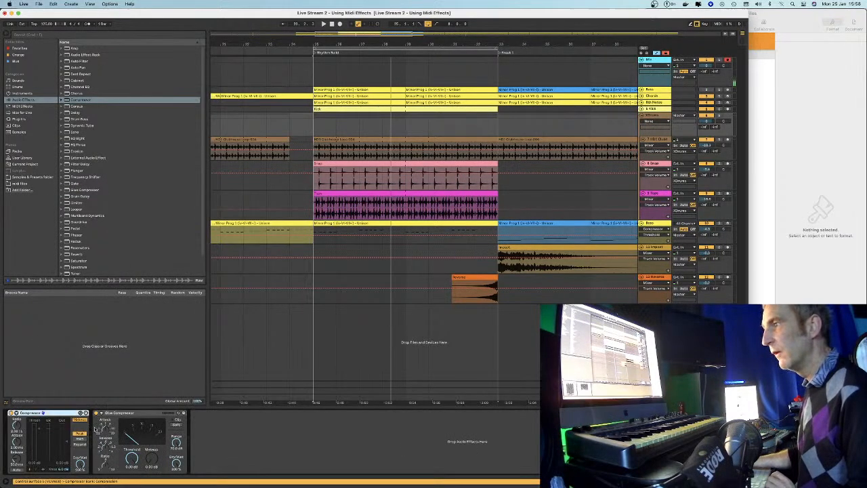
click(661, 116)
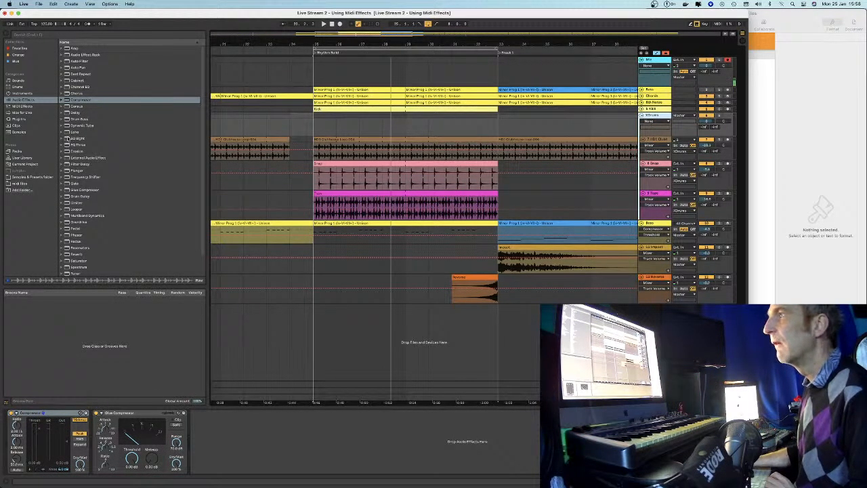
drag(77, 138, 34, 445)
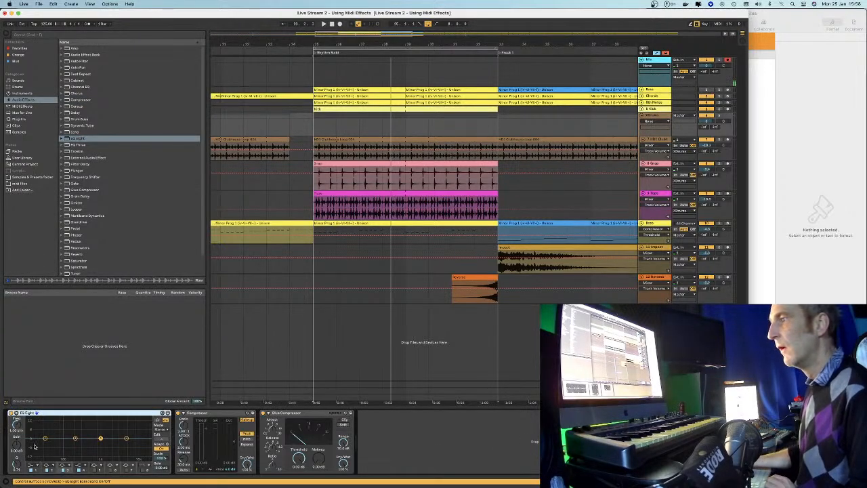
Shape a low-cut filter in the Drums group's EQ Eight, lower the Compressor threshold and play the loop to check it
click(30, 424)
drag(44, 438, 66, 443)
click(201, 437)
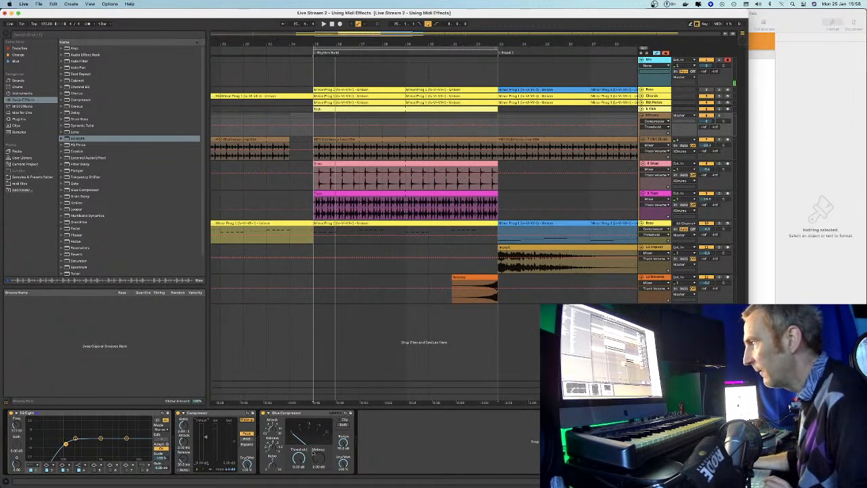
key(space)
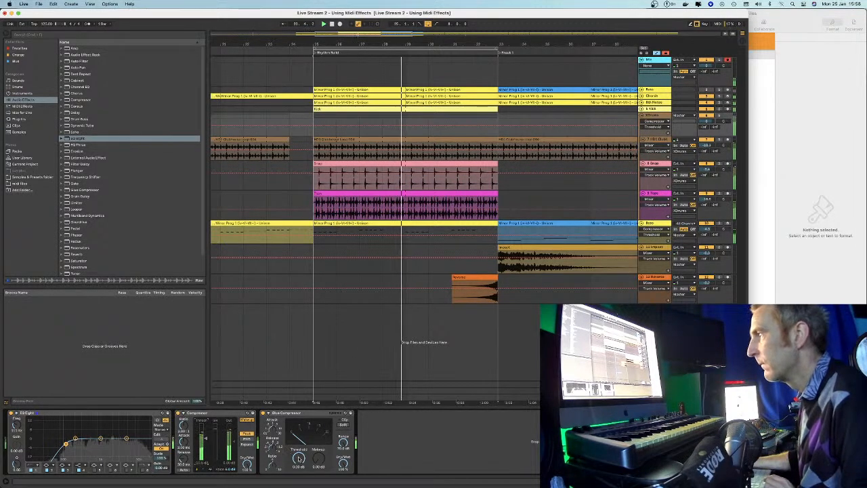
Load the Drum - Full Parallel preset into the Glue Compressor and compare the drums with the device bypassed during playback
click(316, 415)
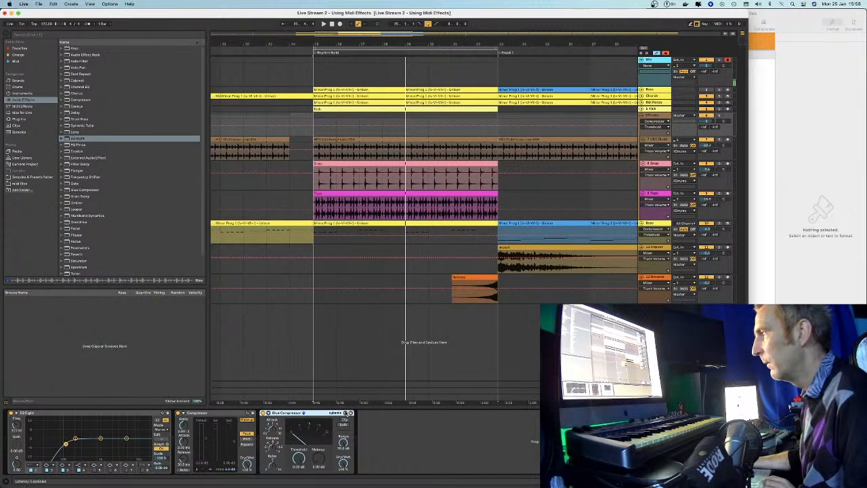
click(346, 413)
scroll(146, 214, down, 5)
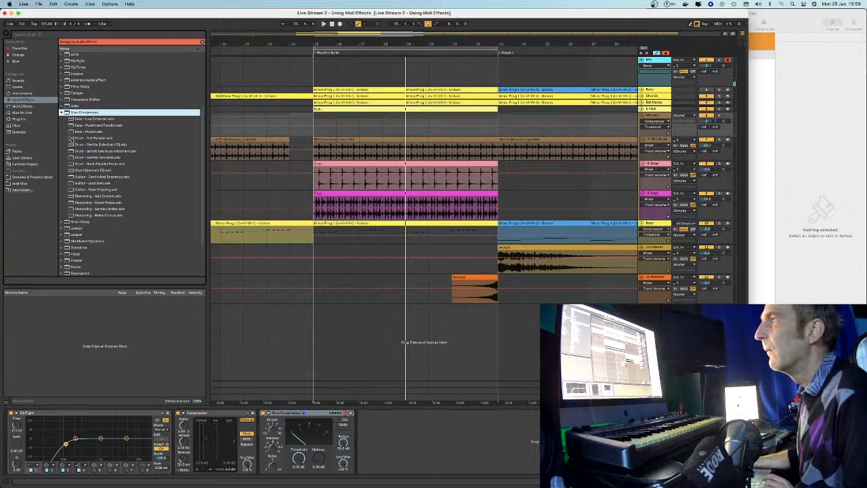
double_click(71, 138)
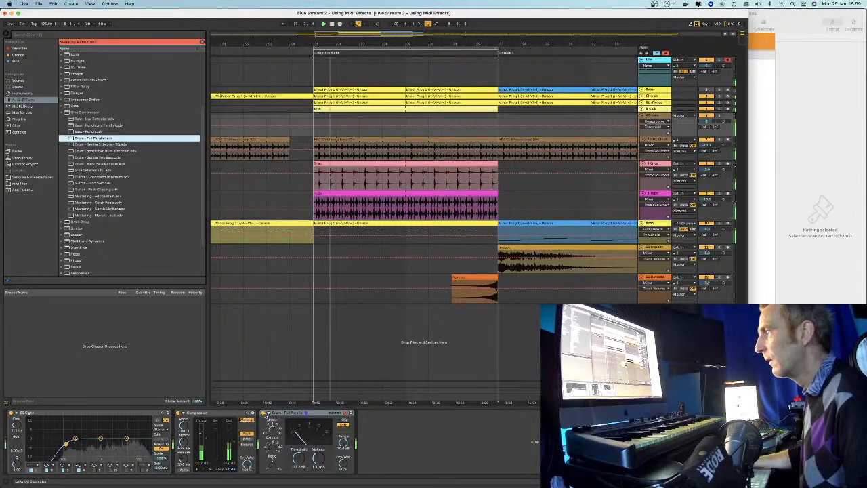
click(264, 414)
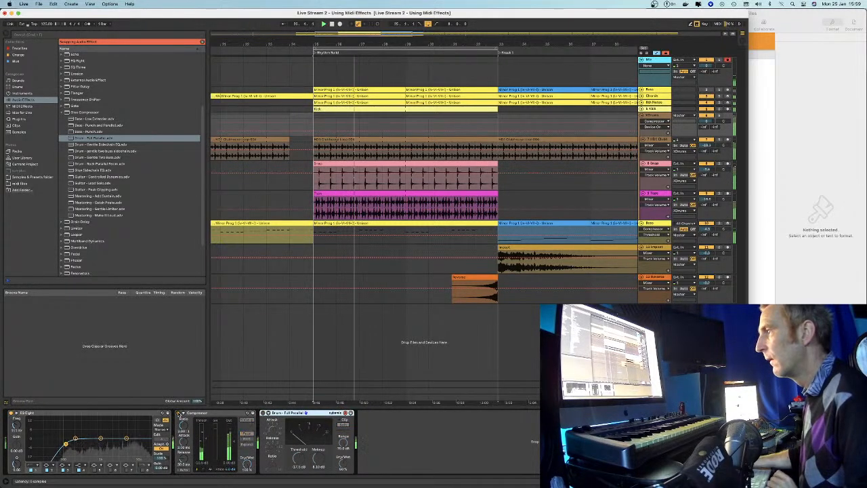
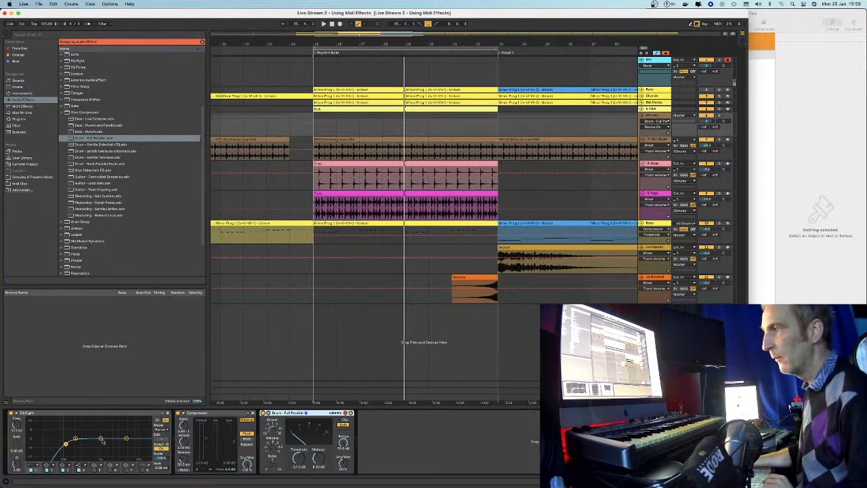
Enable the highest band of the Drums group's EQ Eight as a high cut and listen to the loop
click(33, 466)
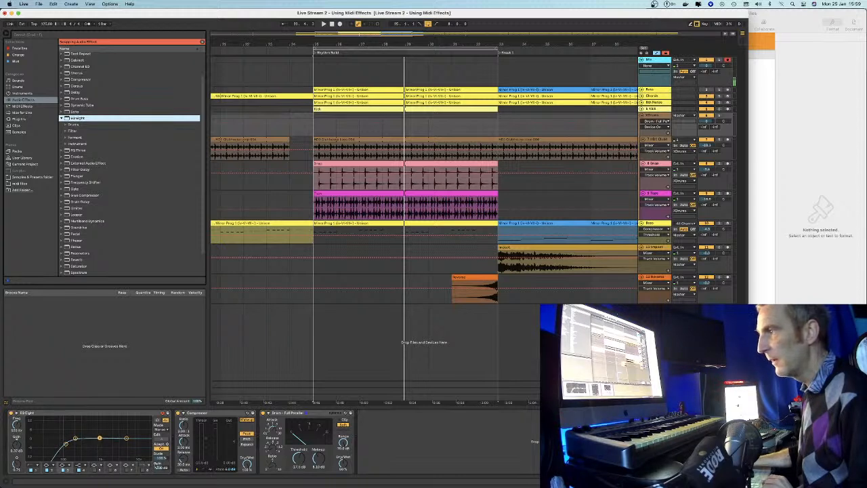
click(146, 468)
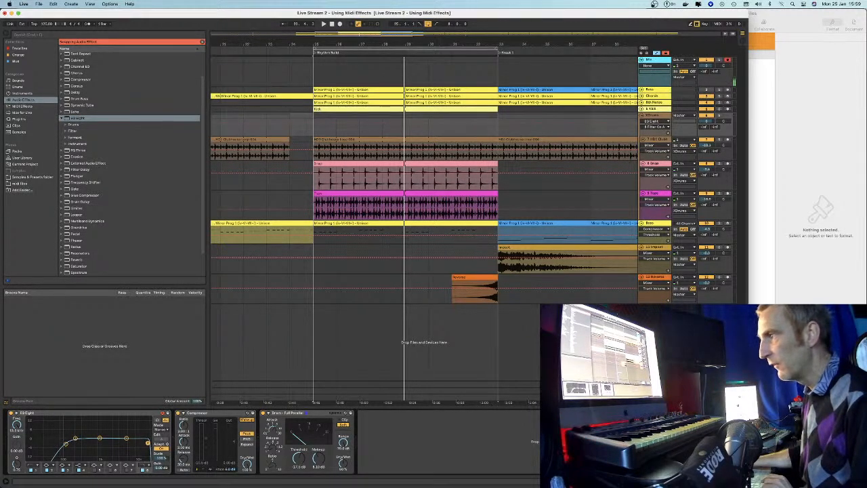
key(space)
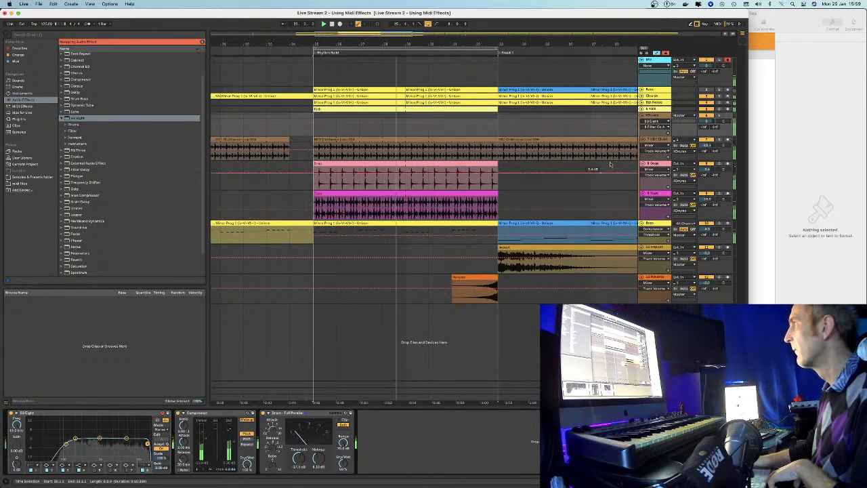
Fold the Bass and clubhouse loop tracks, leaving the Drums group unfolded
click(642, 116)
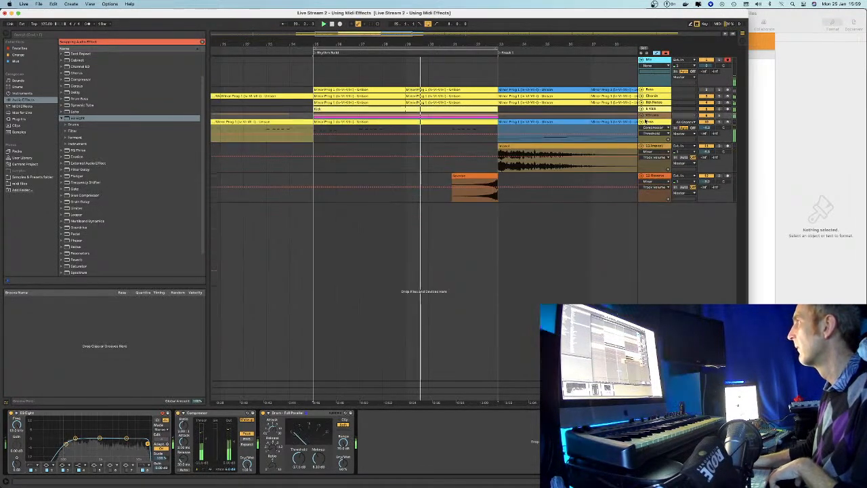
click(642, 116)
click(646, 117)
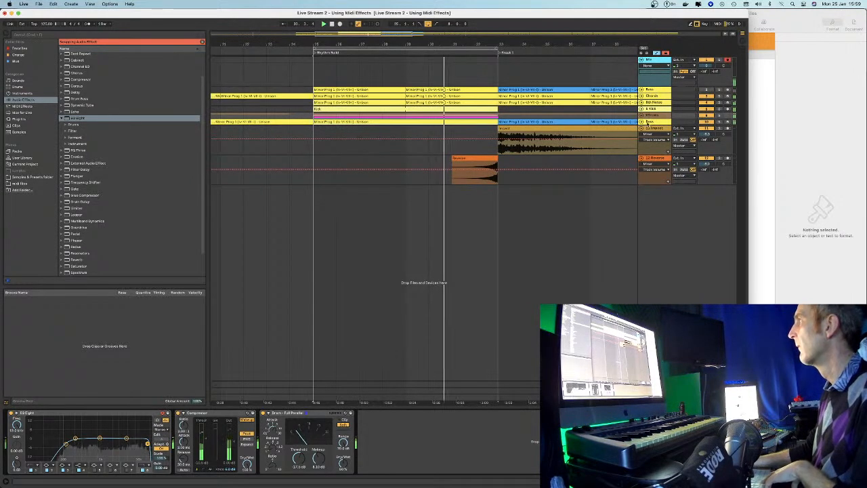
alt+click(643, 116)
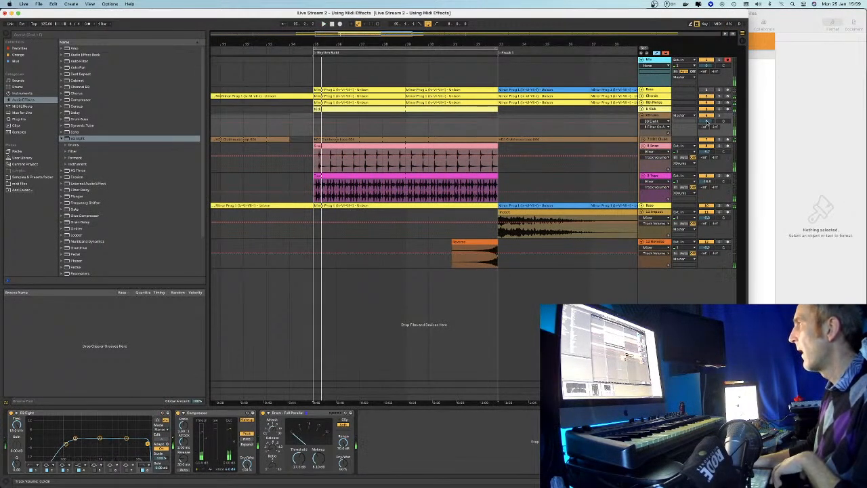
Lower the Drums group's volume, check the level in loop playback and fold the group
drag(706, 123, 707, 128)
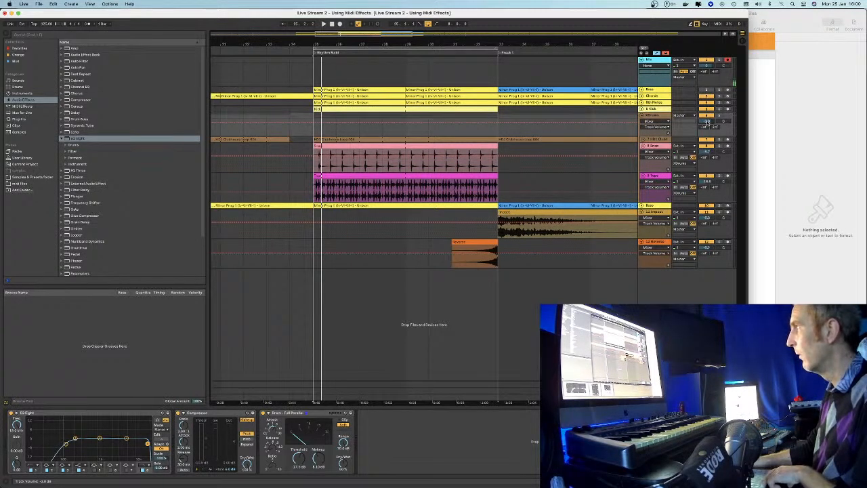
key(space)
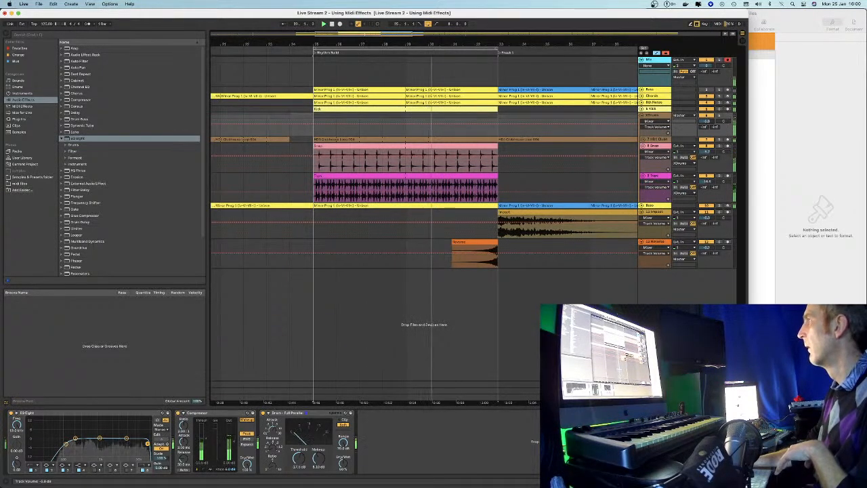
click(642, 116)
click(642, 116)
click(641, 116)
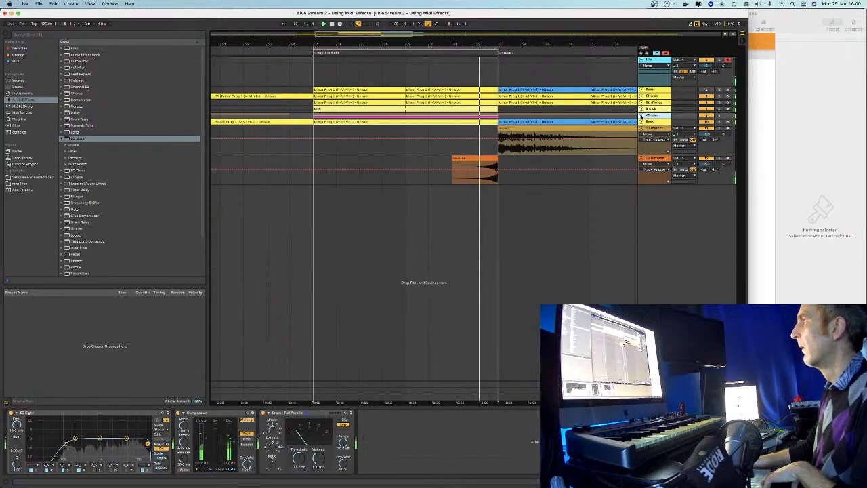
Search the Samples & Presets folder for "down" samples, replacing that query with one for riser samples
click(57, 37)
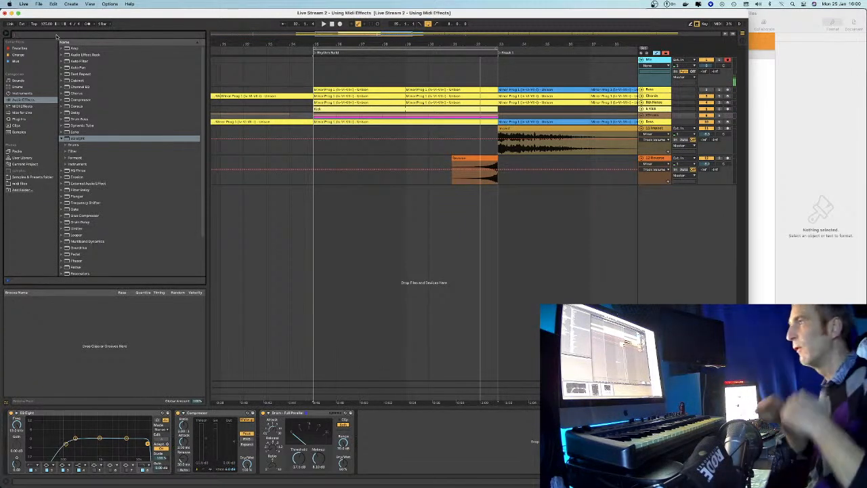
click(27, 176)
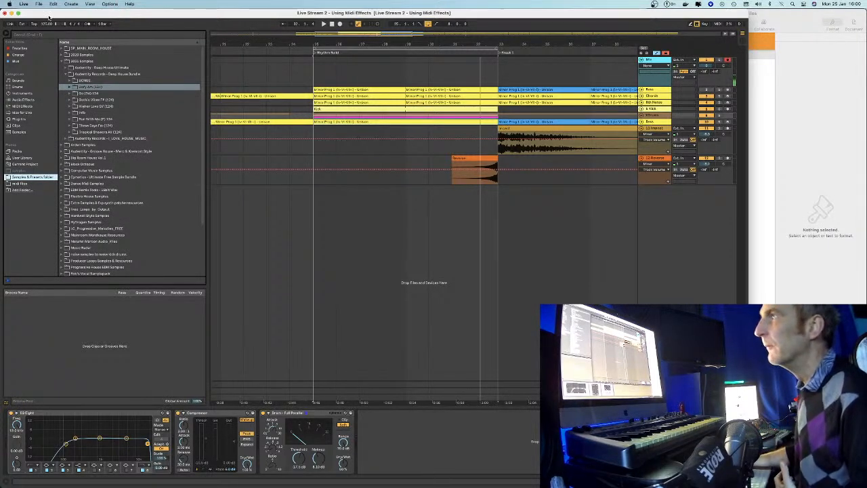
click(31, 36)
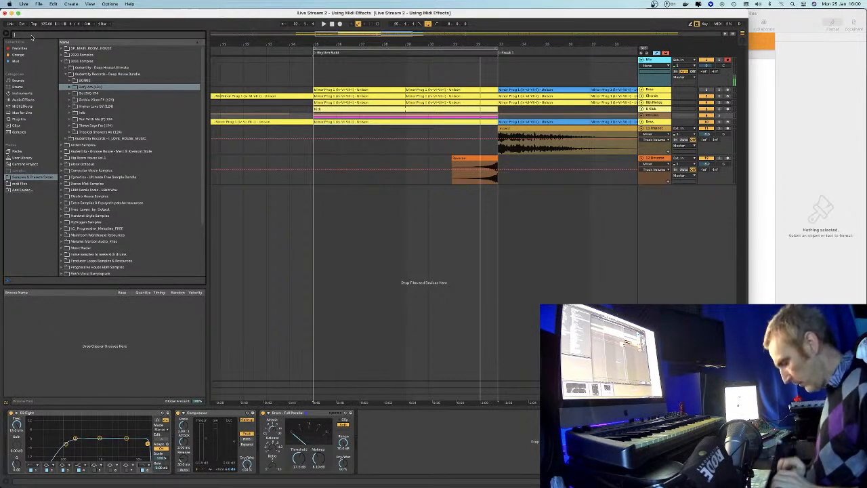
text(down)
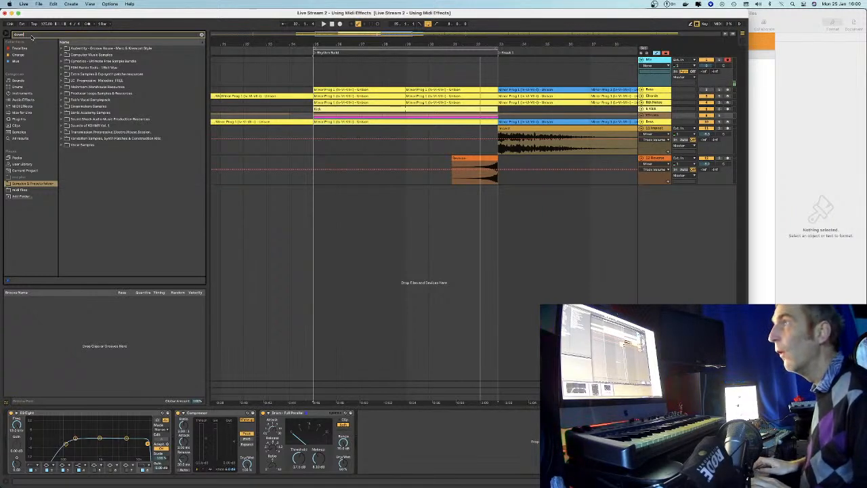
key(BackSpace)
key(BackSpace)
key(BackSpace)
key(BackSpace)
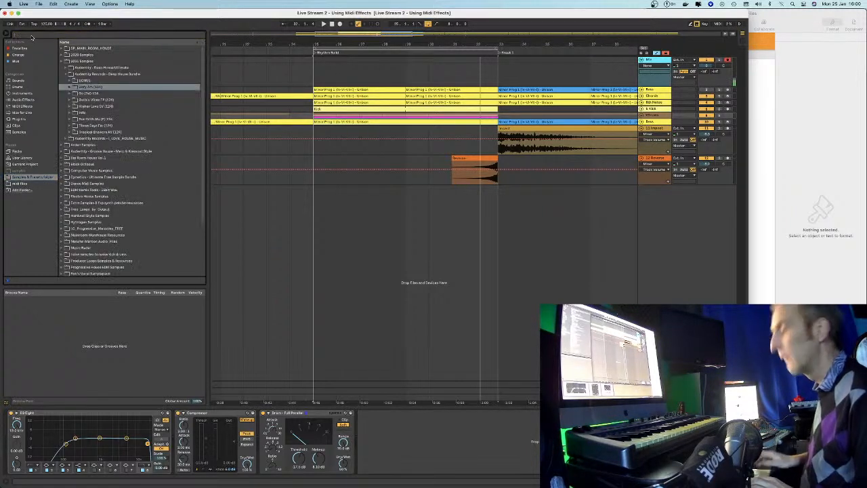
text(midi)
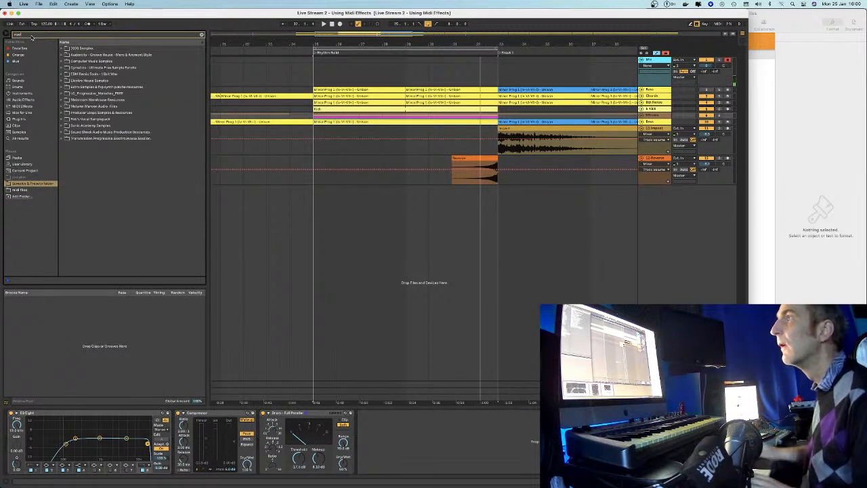
Browse the Audentity - Groove House folder's filtered kit contents and preview its riser sample
click(63, 55)
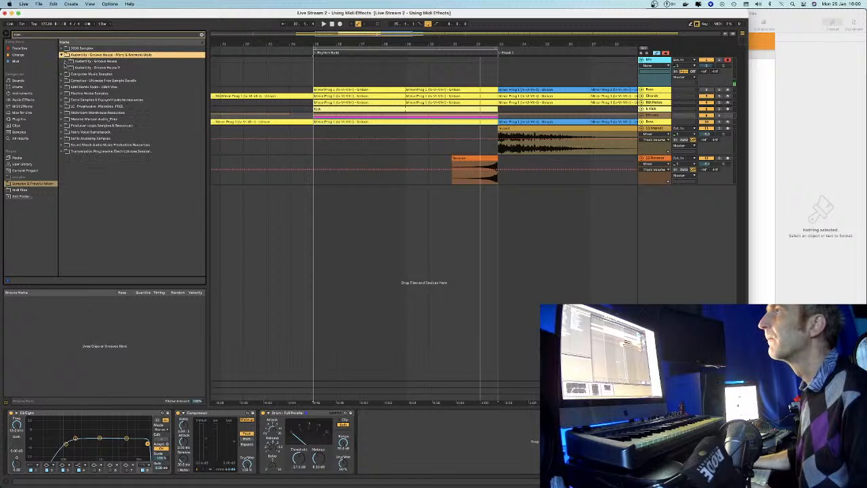
click(66, 61)
click(71, 67)
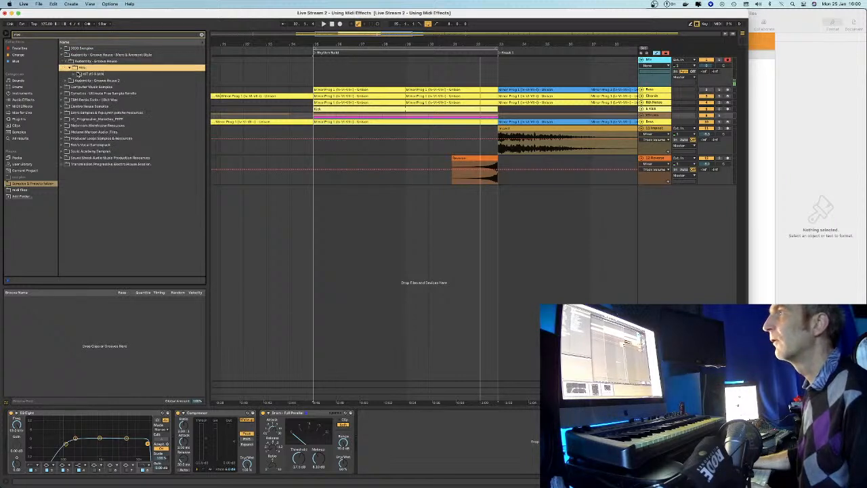
click(76, 73)
click(83, 81)
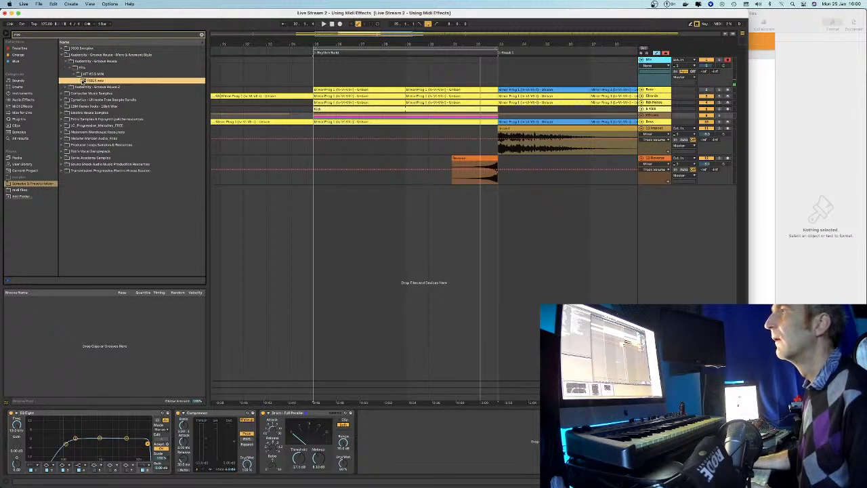
click(78, 74)
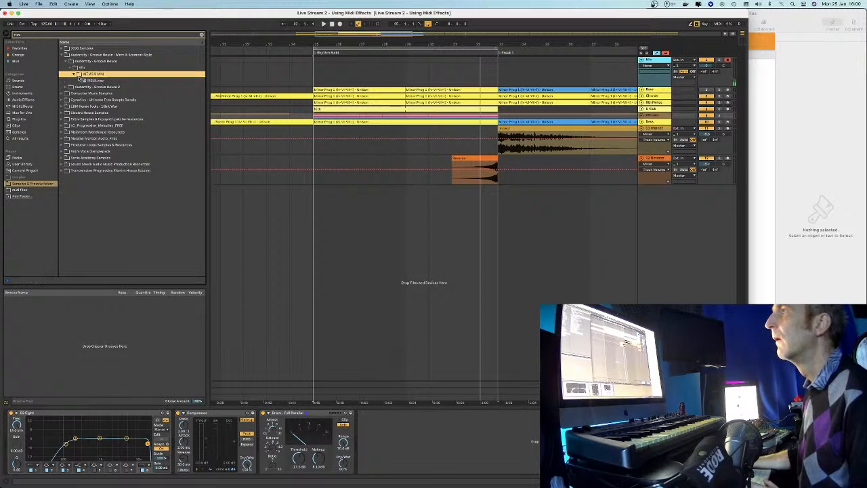
Look through the kit folders in Audentity - Groove House 2 and preview the riser samples there
click(70, 86)
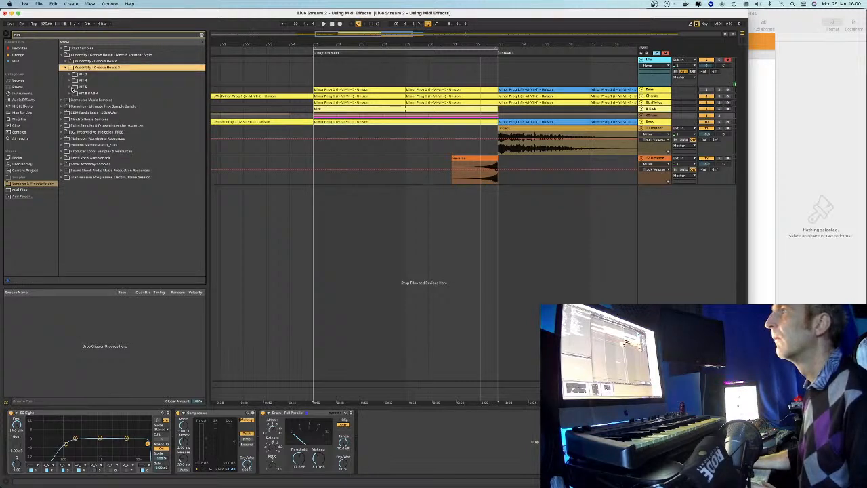
click(72, 93)
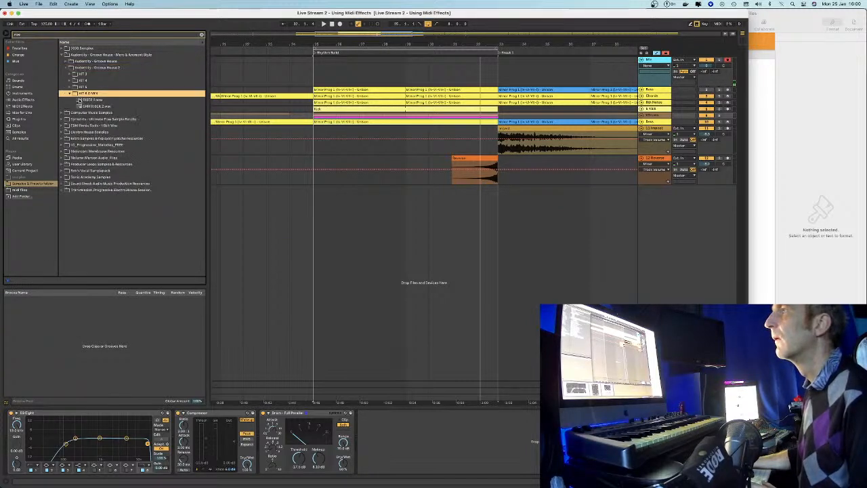
click(79, 100)
click(70, 93)
click(82, 86)
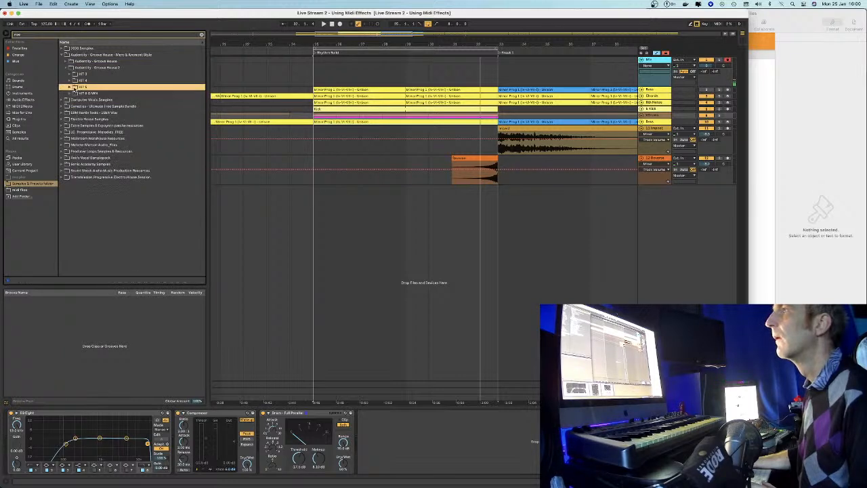
click(70, 86)
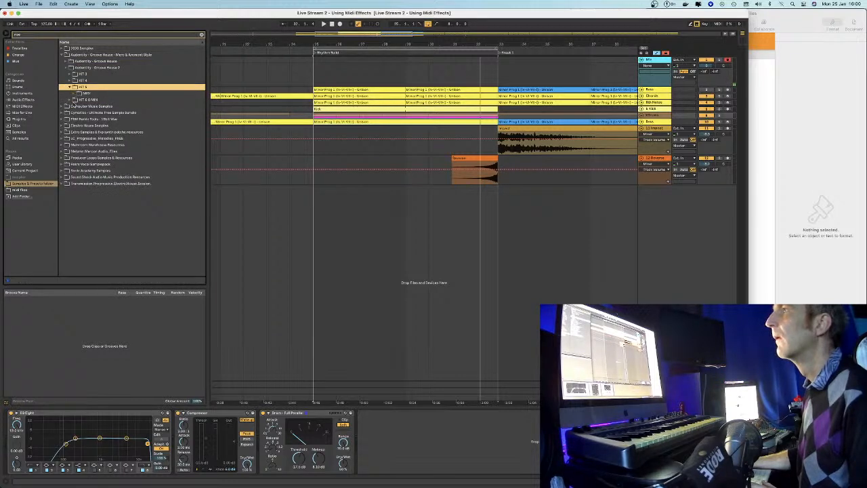
click(70, 80)
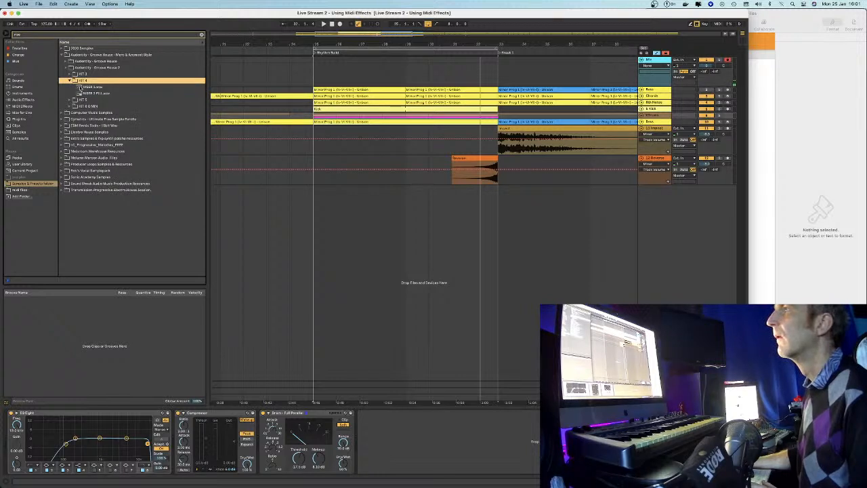
click(80, 88)
click(79, 92)
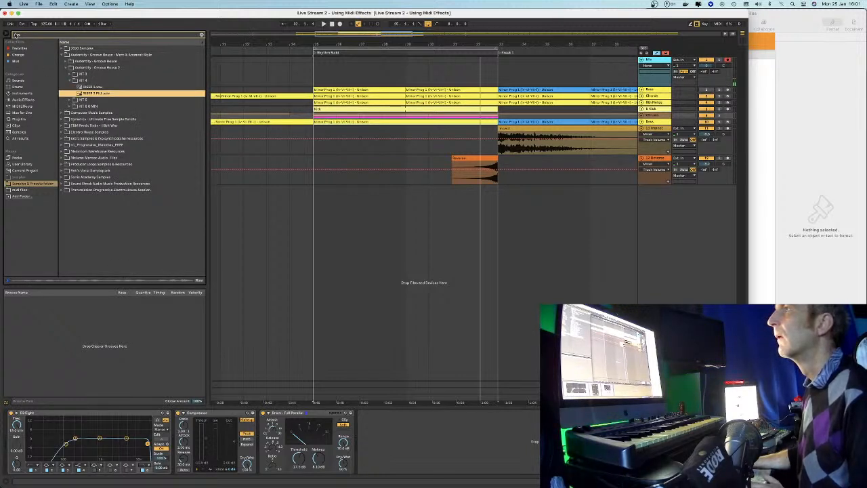
Narrow the riser sample search and look through the remaining Sound FX & Impact FX and vocal samplepack folders
click(16, 35)
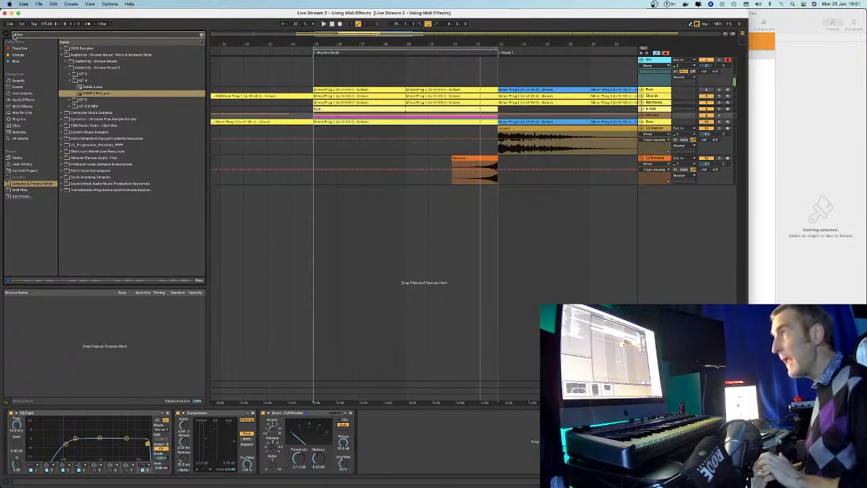
text(electro)
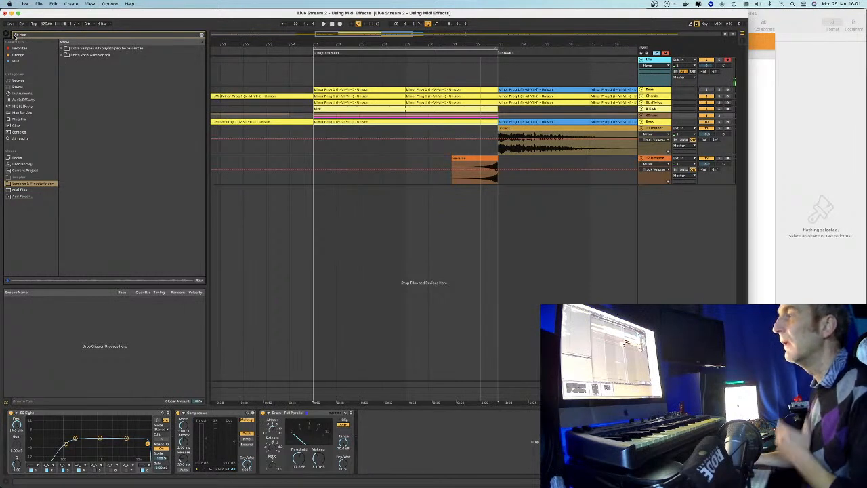
click(62, 49)
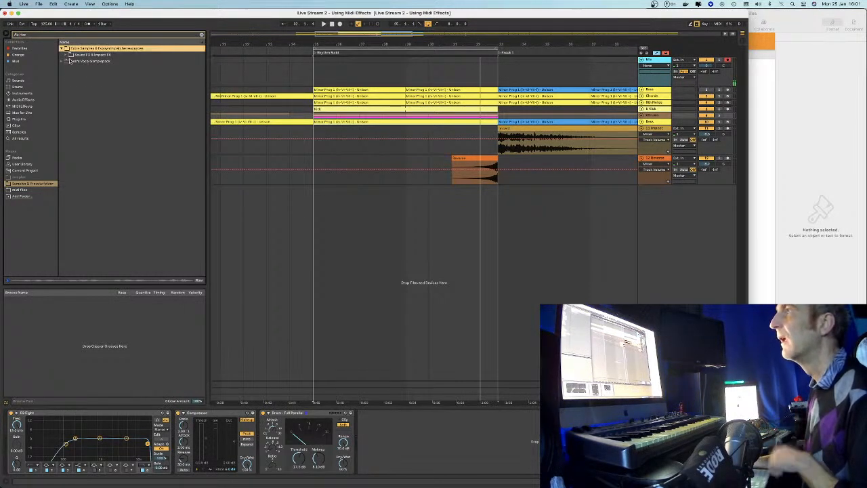
key(Down)
key(Right)
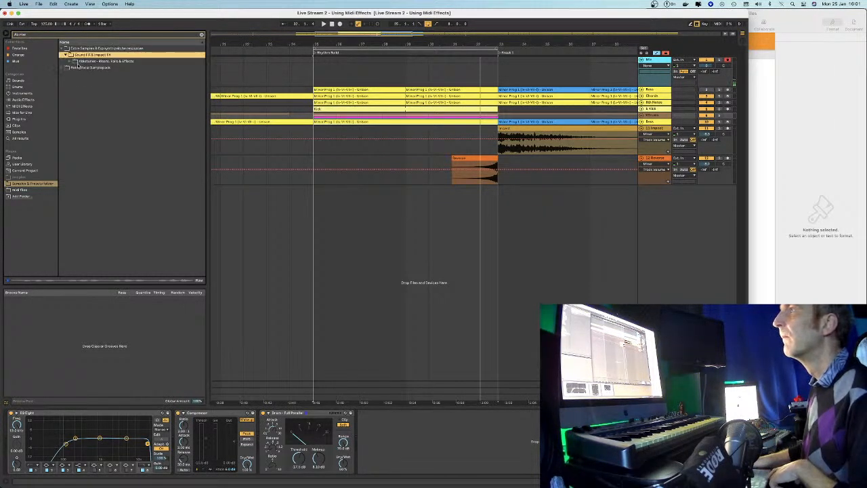
click(71, 61)
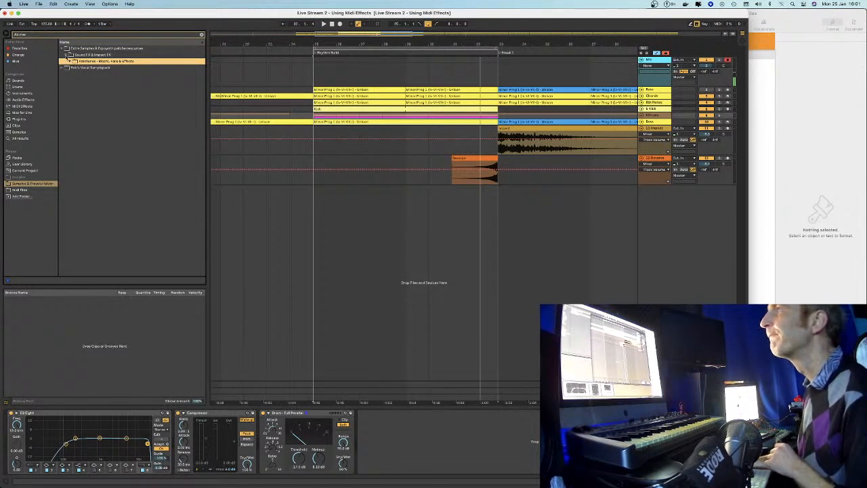
click(62, 68)
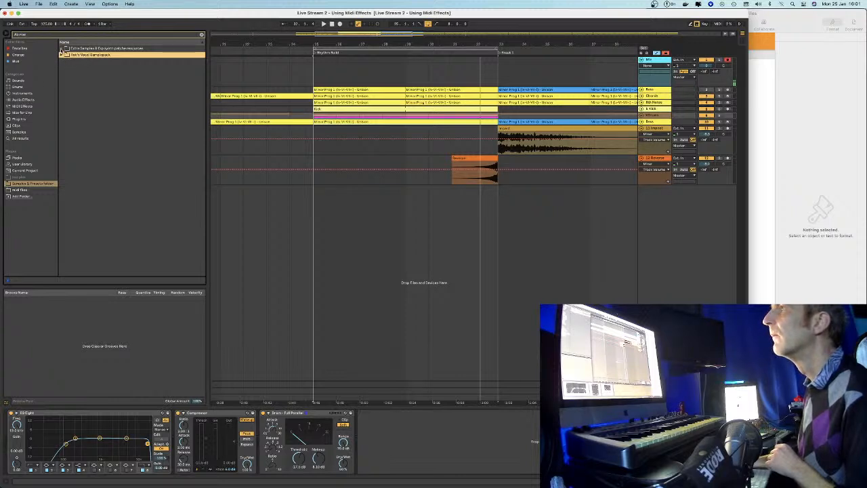
click(61, 48)
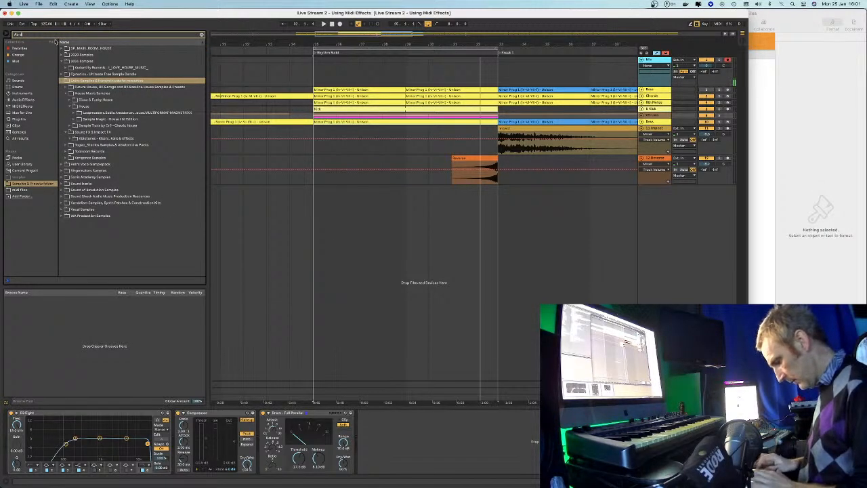
Refine the sample search with "effect" and open the risers, falls and effects folder inside Sound FX & Impact FX
text(ffect)
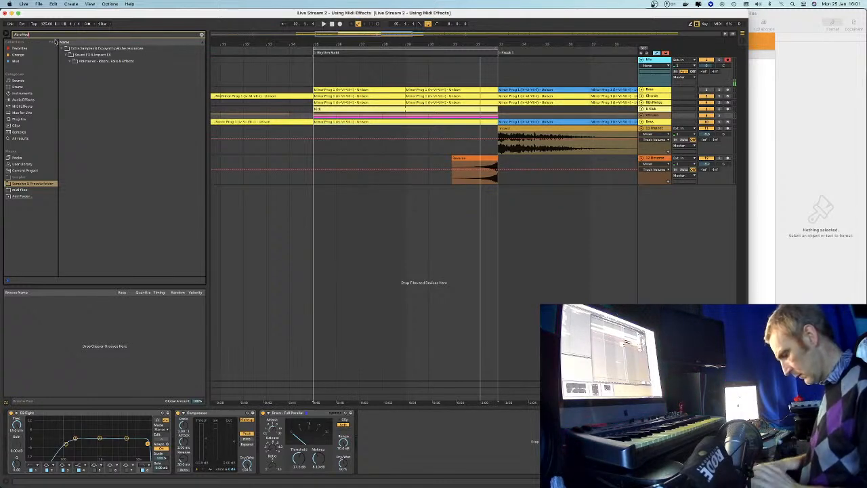
key(Down)
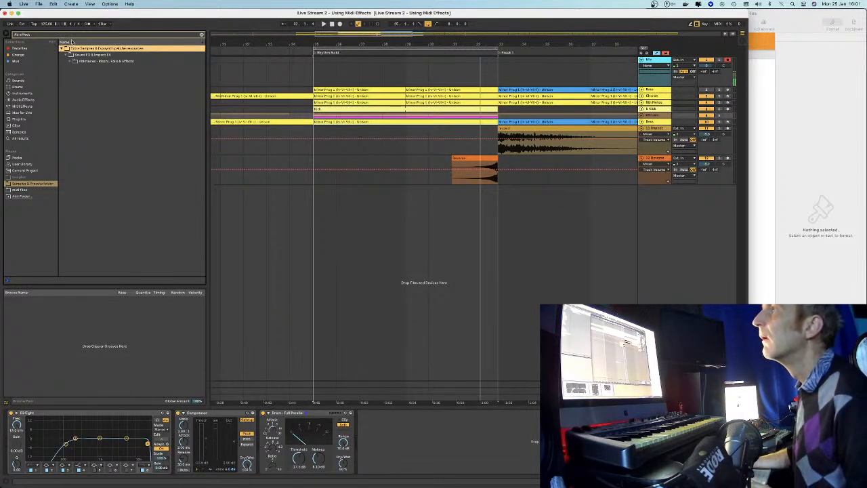
click(71, 61)
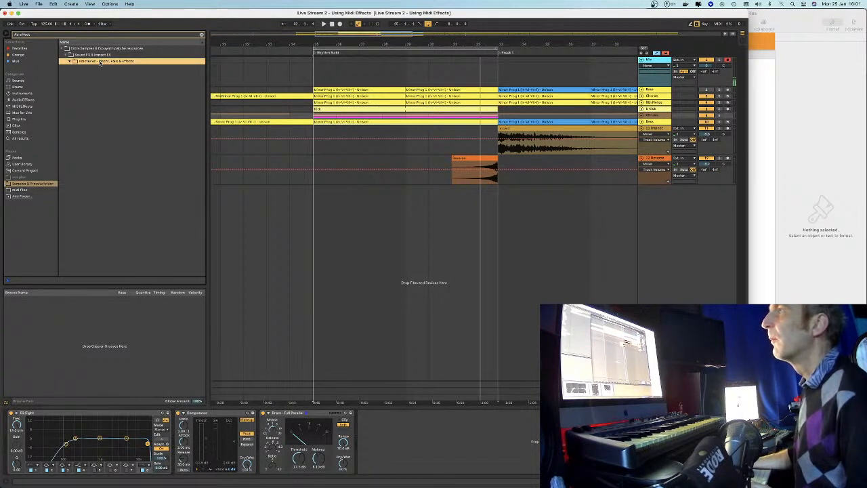
Search the sample folders for just "effect" and preview several FX loops in the Vengeance Effects Vol1 folder
click(17, 35)
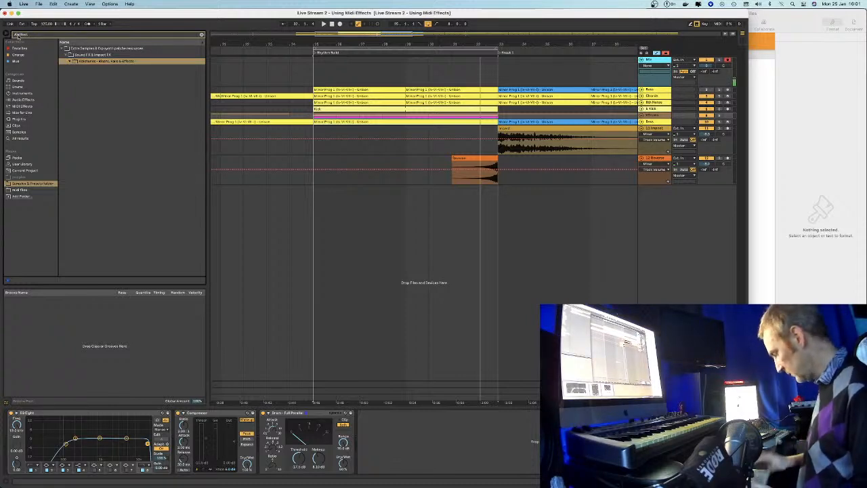
text(impact)
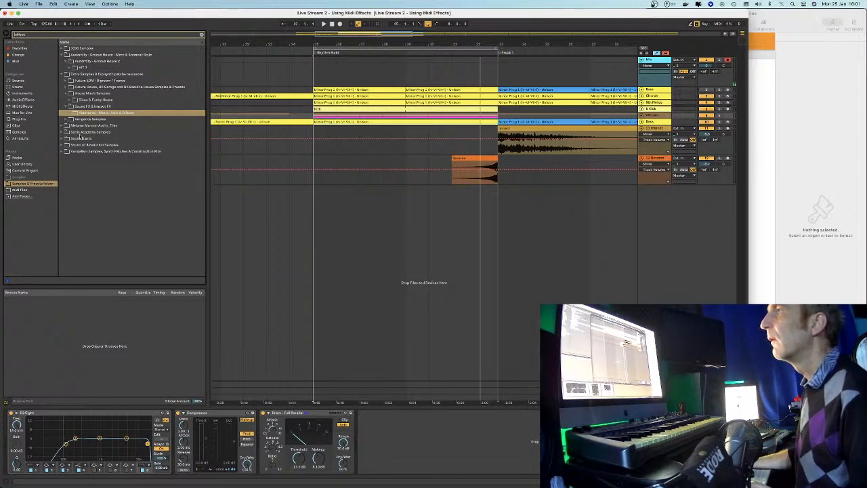
click(65, 119)
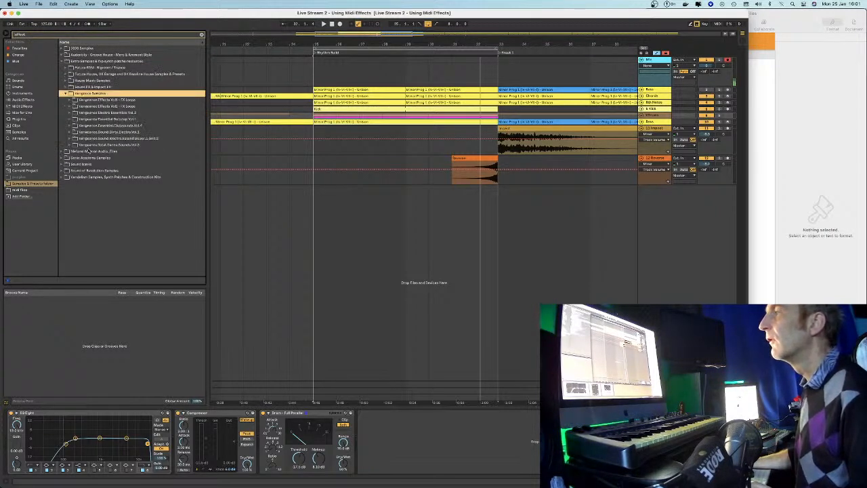
click(70, 101)
click(78, 106)
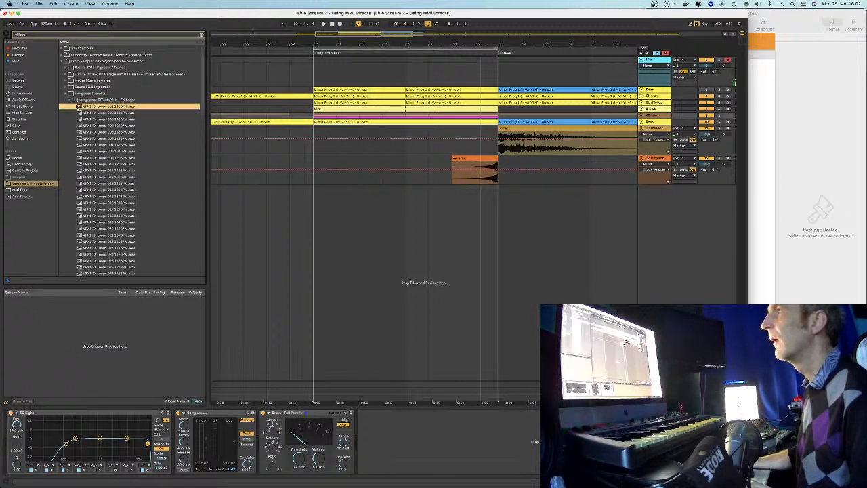
click(80, 113)
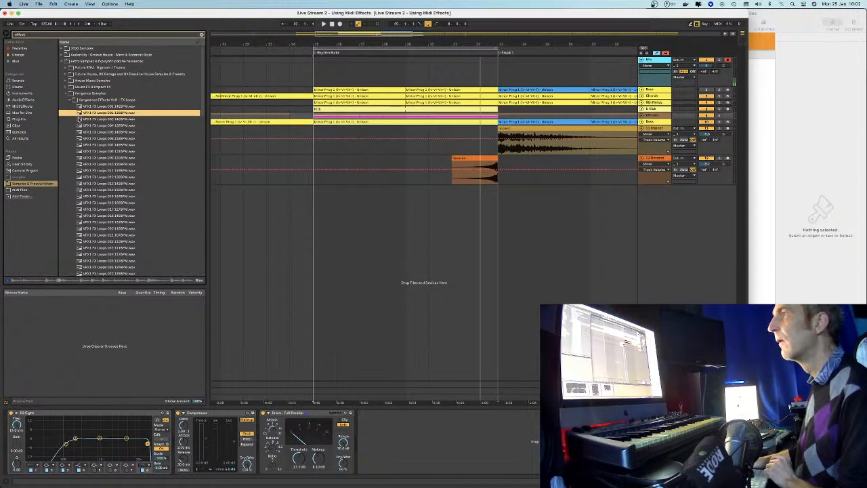
click(79, 119)
click(80, 125)
key(Down)
key(Down)
click(69, 101)
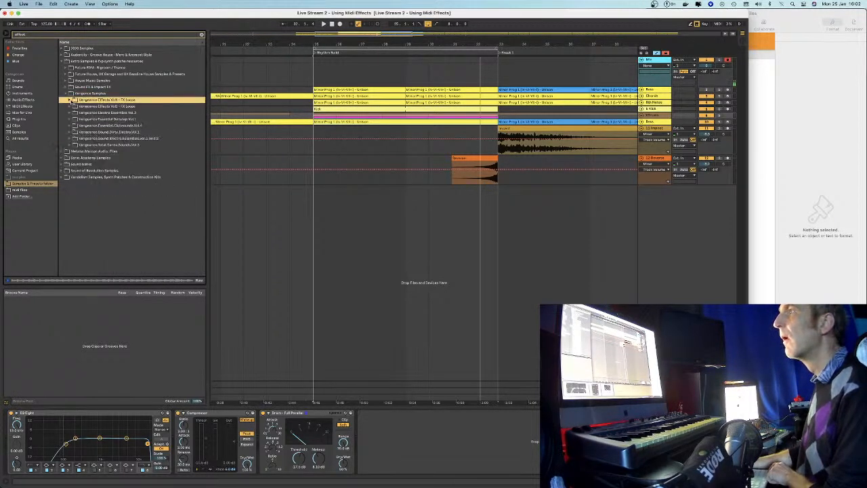
Audition the first several FX loops in the Vengeance Effects Vol2 folder
click(76, 106)
click(81, 119)
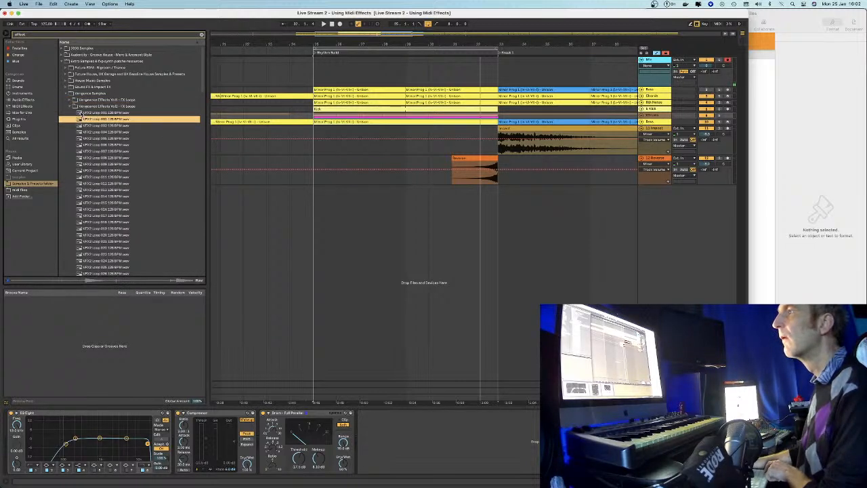
click(81, 113)
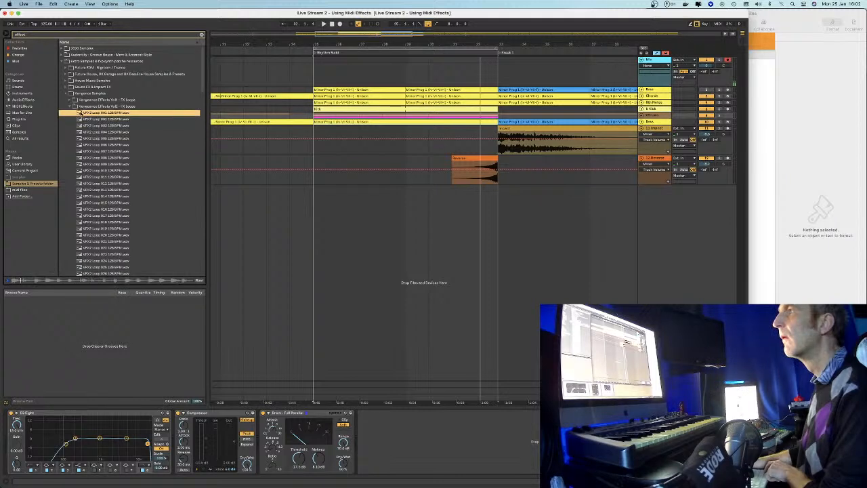
key(Down)
key(Down)
key(Down)
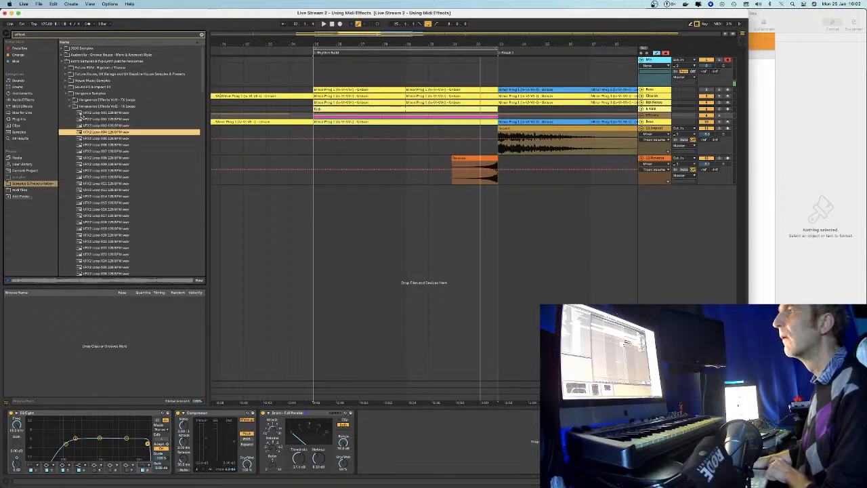
key(Down)
key(Down)
key(Down)
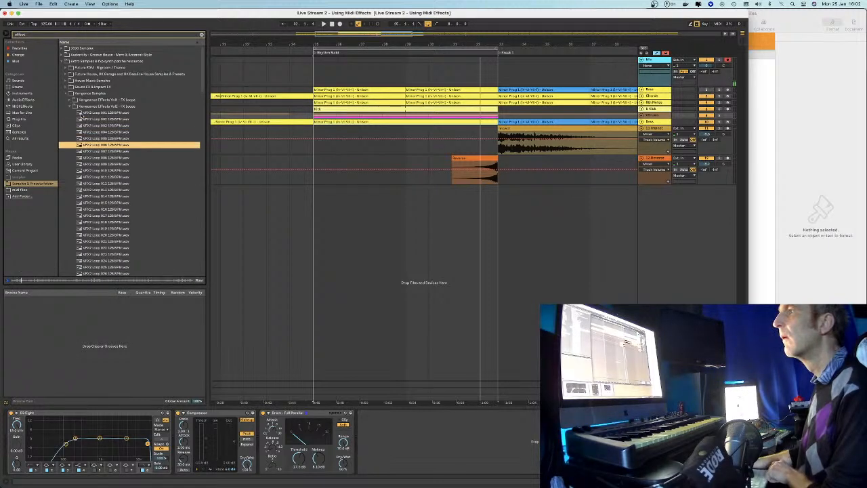
key(Down)
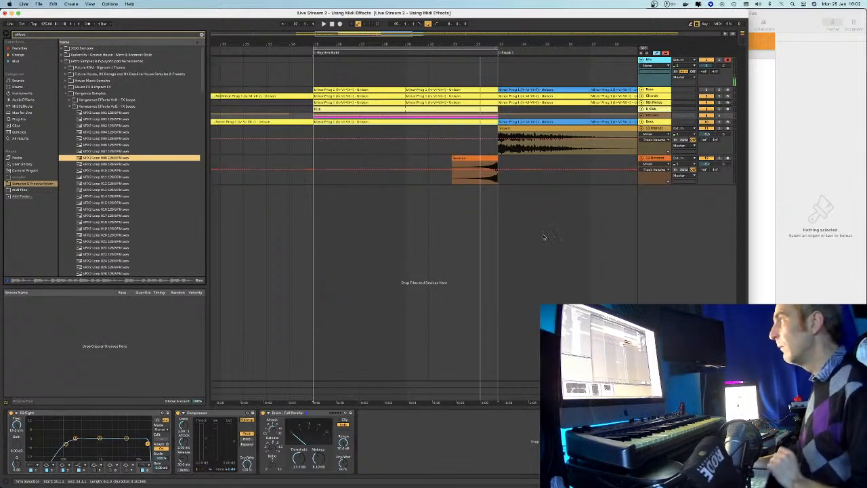
Insert a new MIDI track below the Reverse track
click(567, 176)
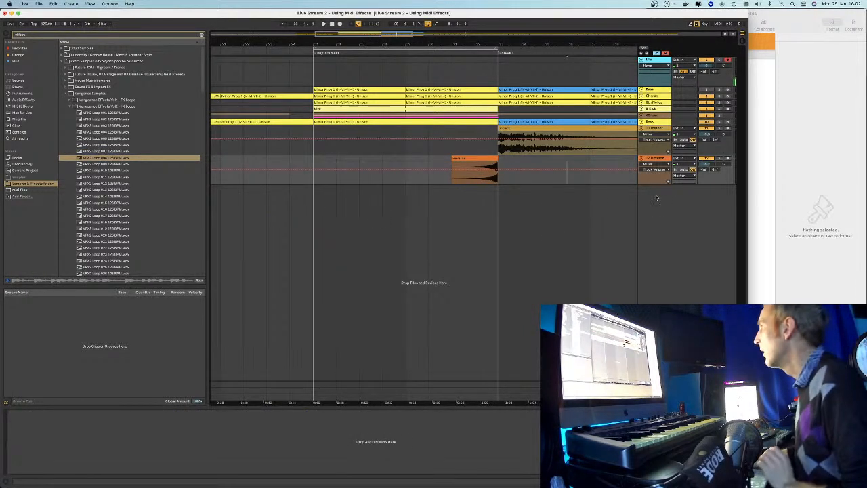
right_click(657, 193)
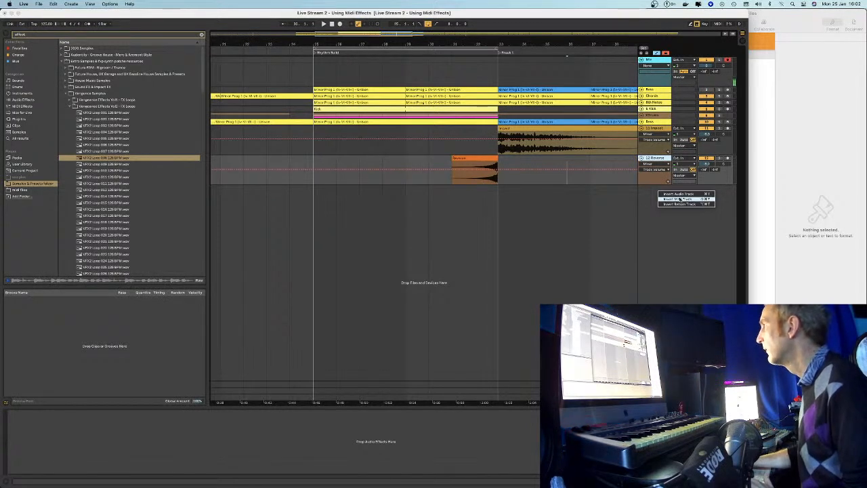
click(679, 198)
key(super+r)
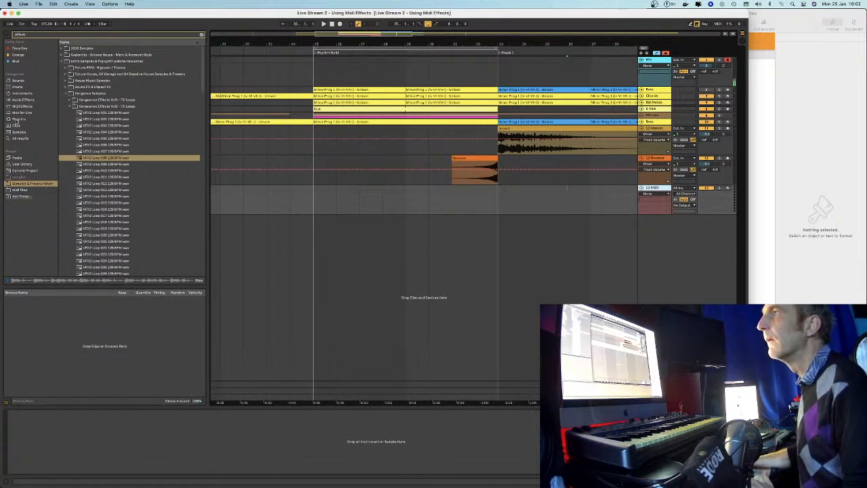
Clear the sample search and load the Sylenth1 VST plug-in onto the new MIDI track
click(202, 34)
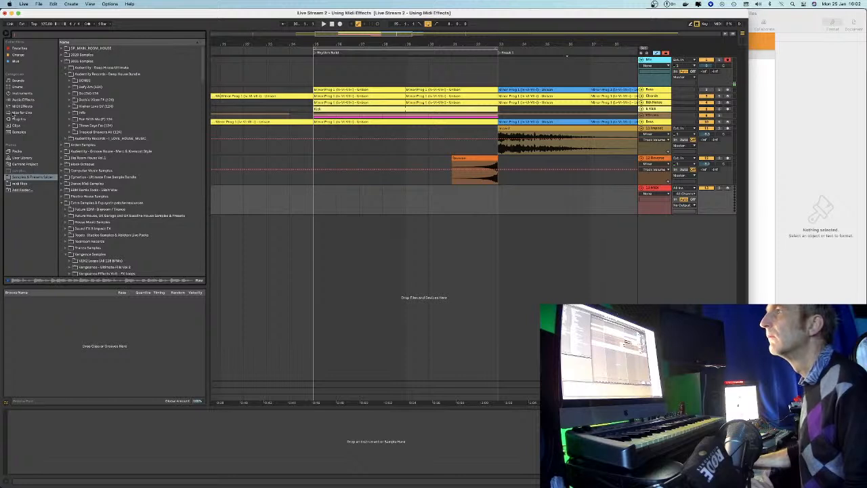
click(15, 118)
click(70, 88)
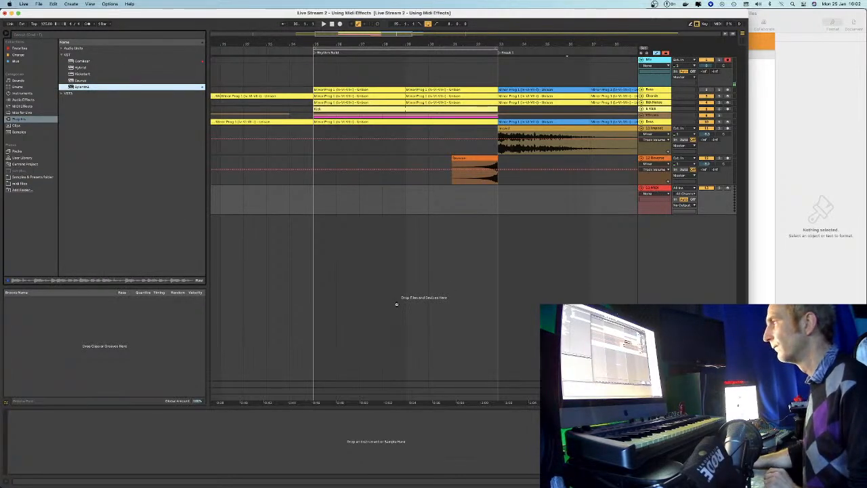
key(Return)
drag(501, 220, 420, 237)
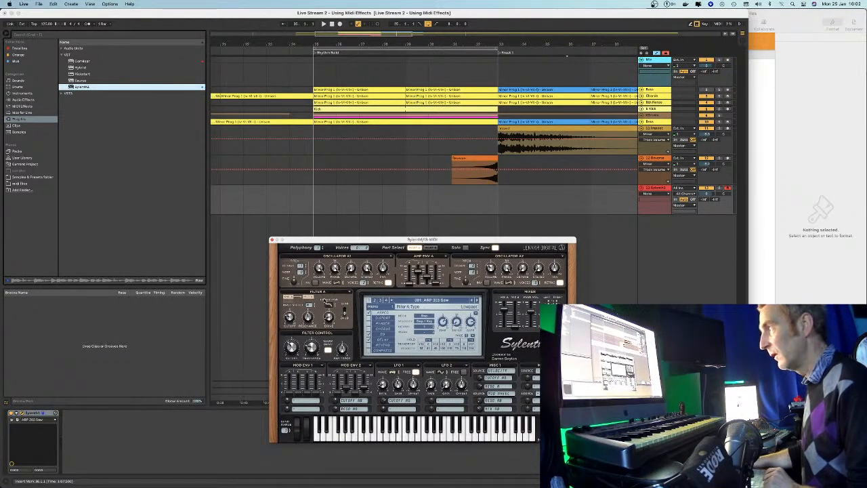
Reset the Sylenth1 preset with Clear / Init and audition the initialised sound
click(373, 308)
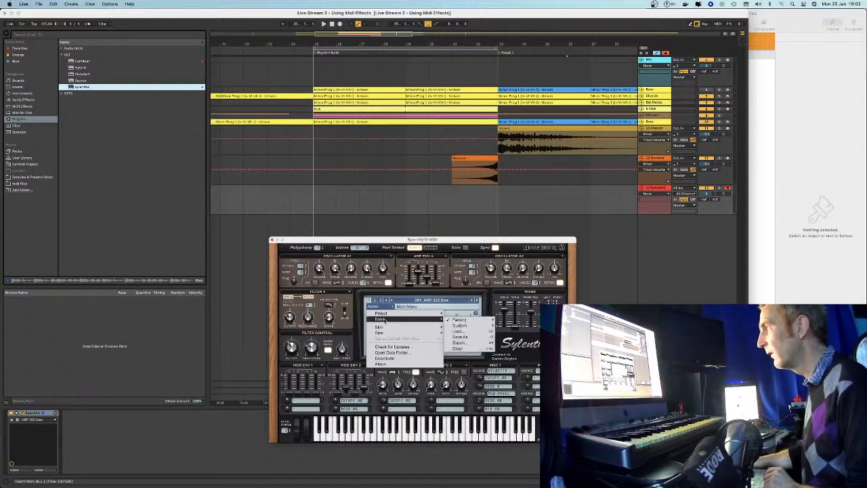
mouse_move(388, 314)
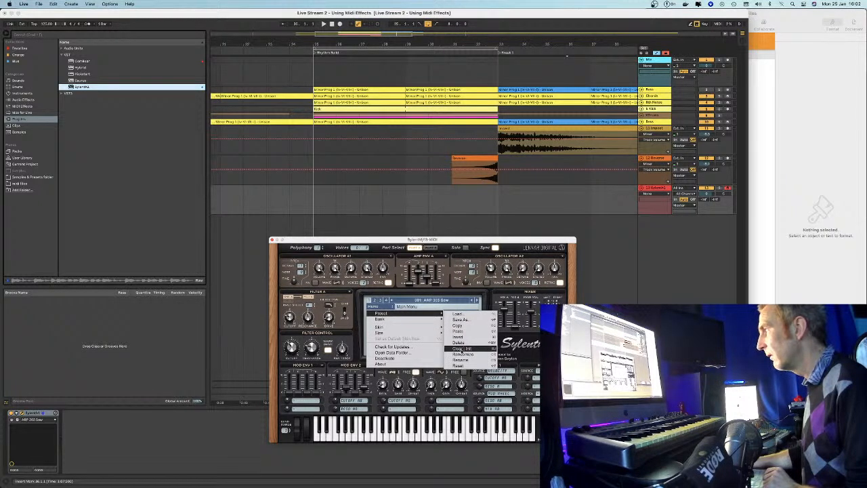
click(463, 348)
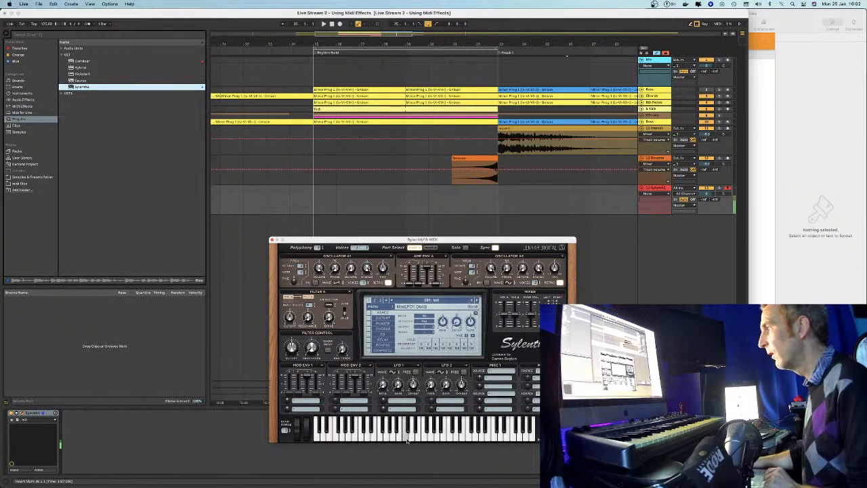
click(373, 432)
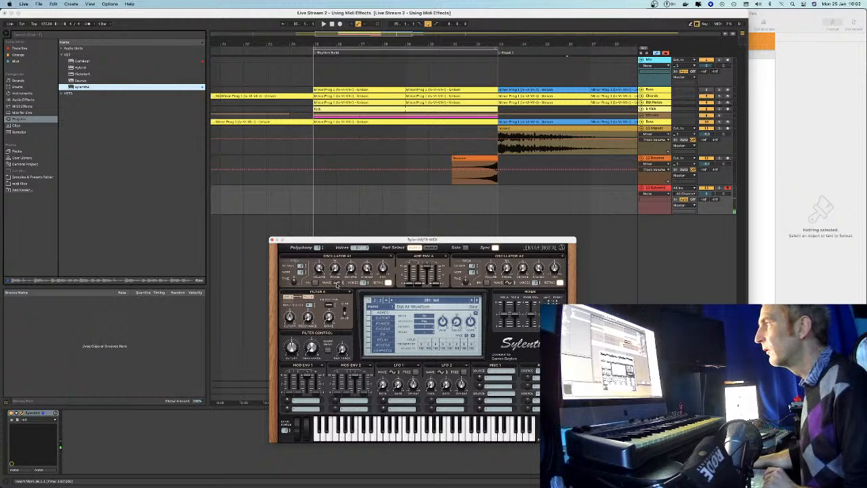
Set Sylenth1's oscillator A1 waveform to Noise, adjust its volume and move the synth window clear of the track lanes
click(337, 285)
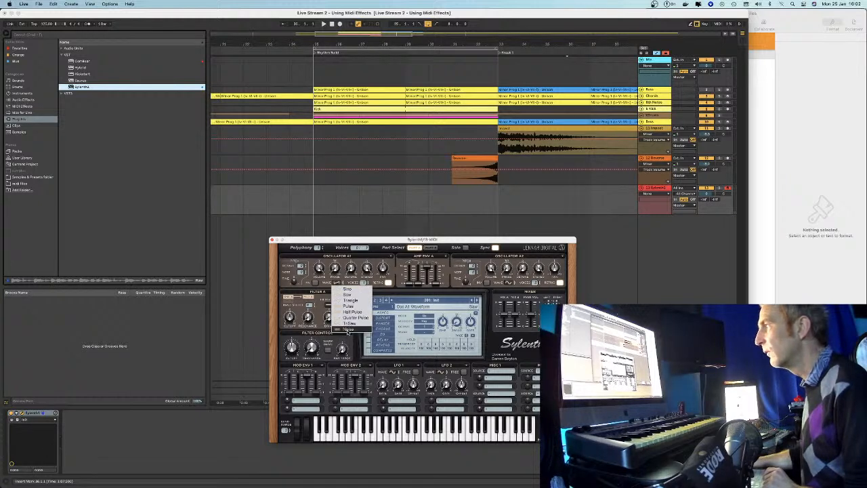
click(350, 332)
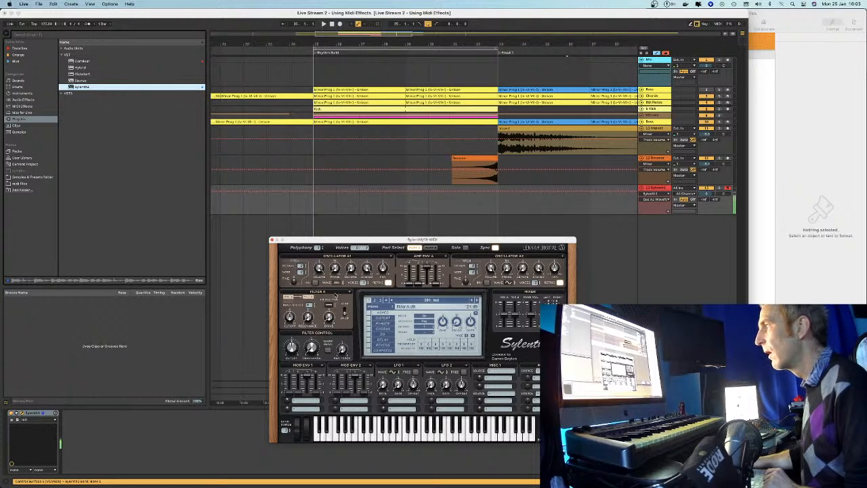
drag(319, 267, 318, 317)
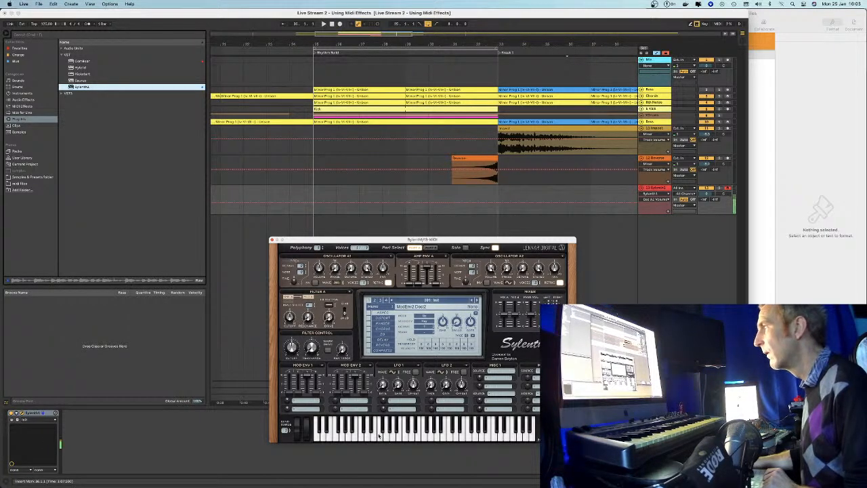
drag(370, 238, 369, 244)
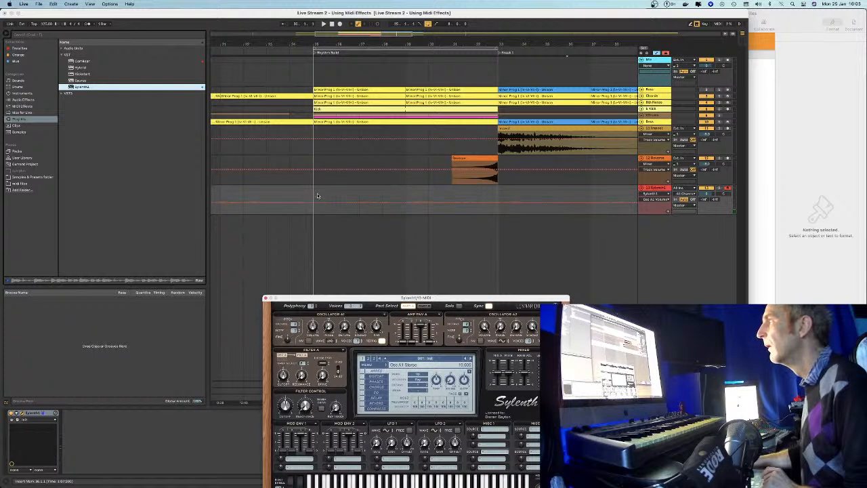
Insert an empty MIDI clip spanning the Rhythm Build section on the Sylenth1 track
drag(313, 196, 494, 198)
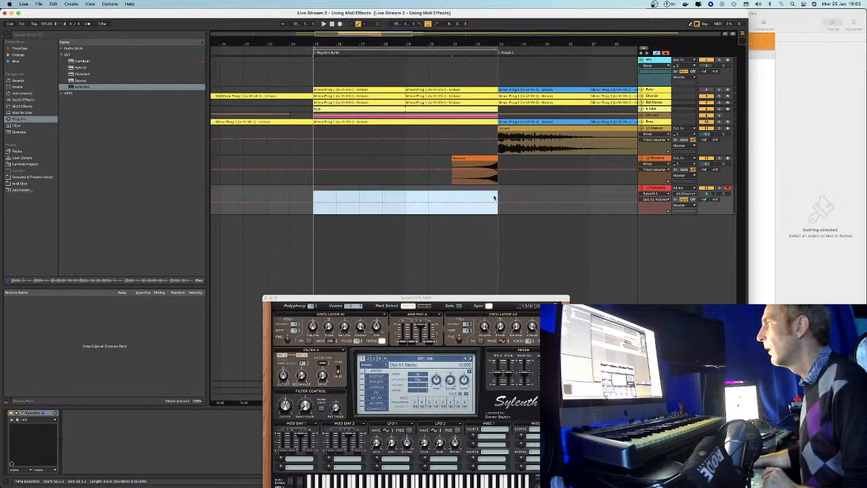
right_click(487, 191)
key(Escape)
drag(497, 203, 308, 203)
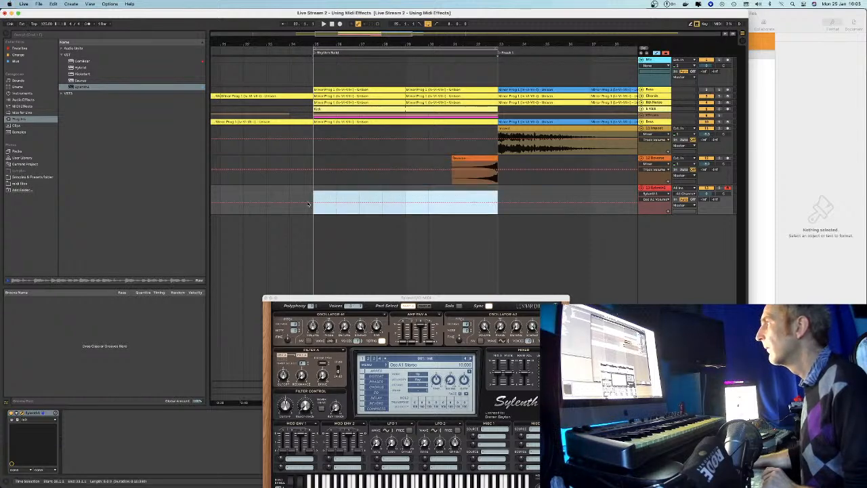
double_click(314, 191)
right_click(317, 191)
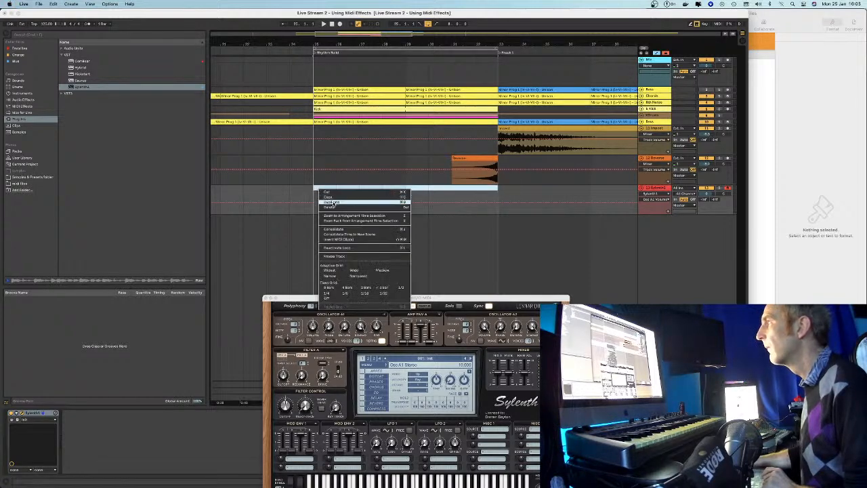
click(336, 241)
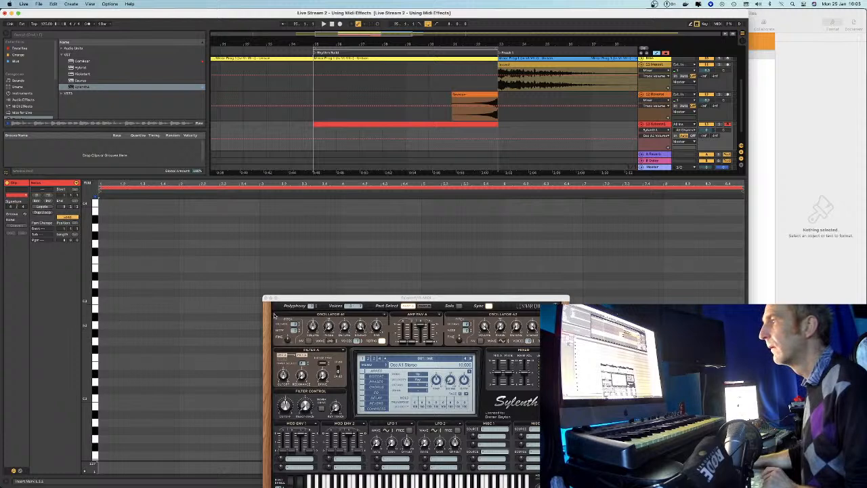
Draw one sustained A3 note across the full eight bars of the new Sylenth1 clip
drag(277, 302, 305, 249)
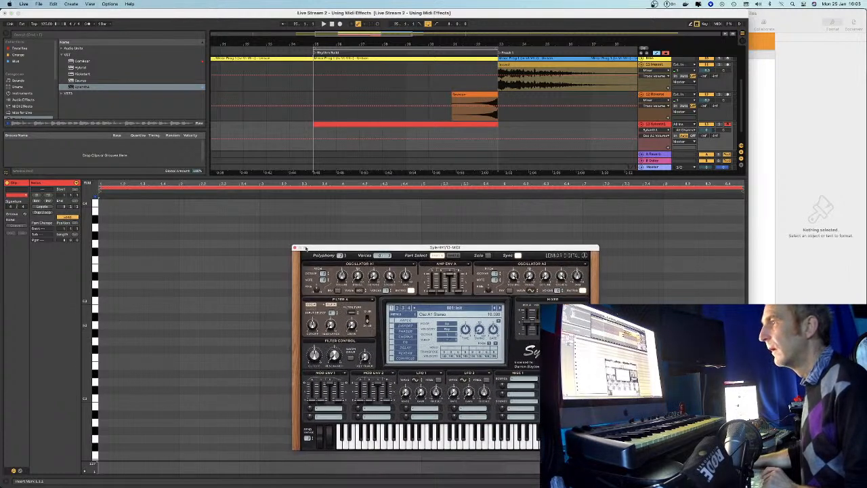
click(88, 361)
scroll(103, 328, down, 2)
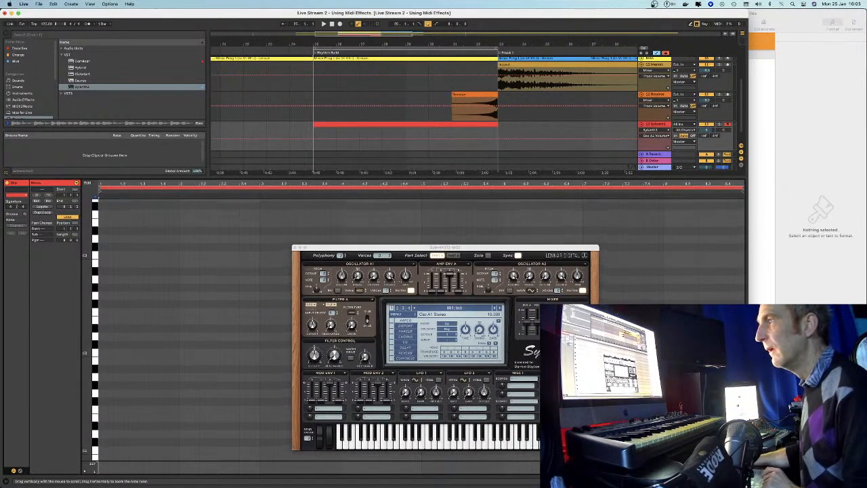
scroll(90, 280, down, 1)
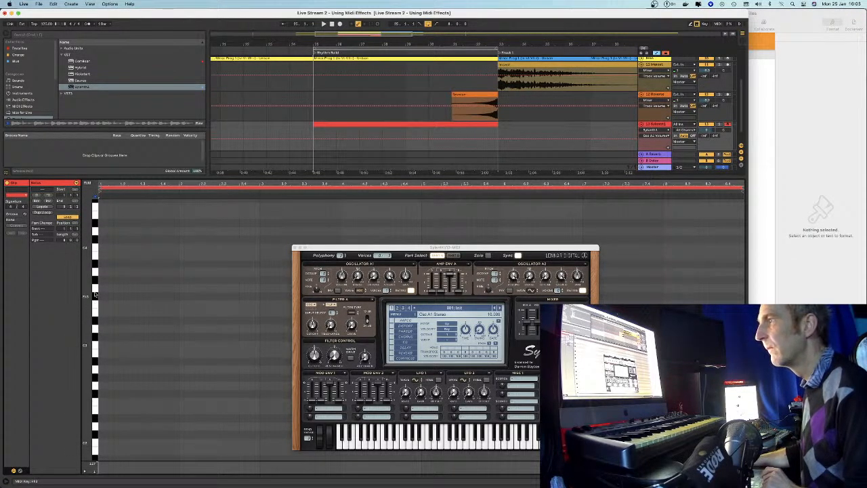
click(101, 272)
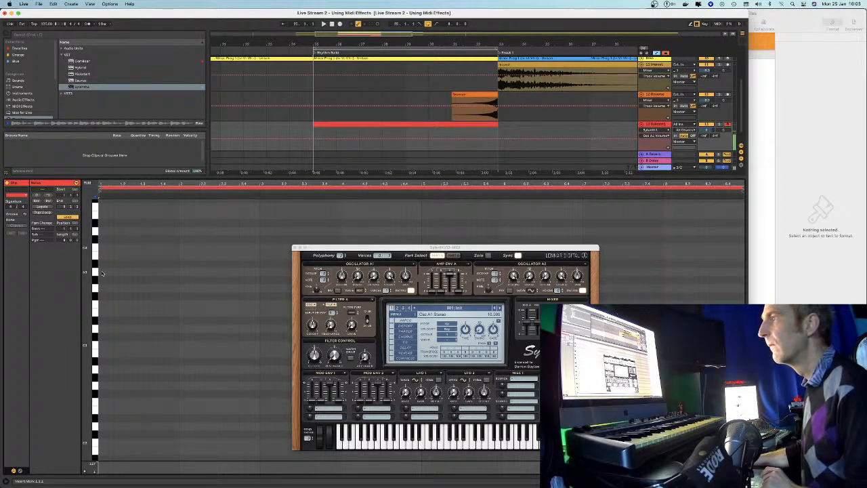
mouse_move(101, 271)
mouse_down()
mouse_move(600, 281)
mouse_move(640, 290)
mouse_move(743, 279)
mouse_up()
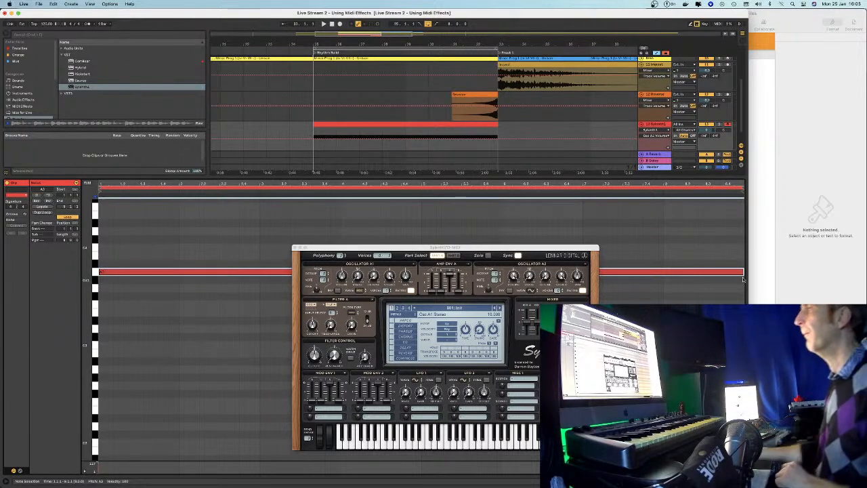
Try out Sylenth1's filter cutoff on the noise sound and move the synth window clear of the track lanes
drag(336, 250, 453, 259)
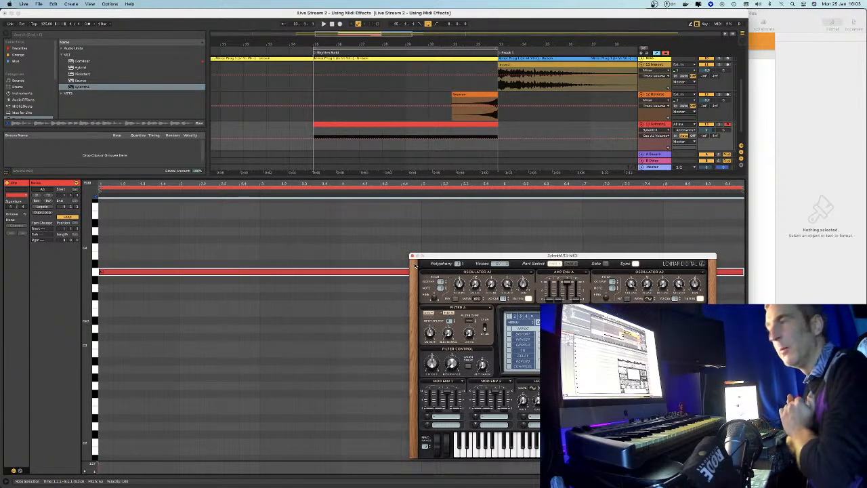
drag(444, 260, 425, 130)
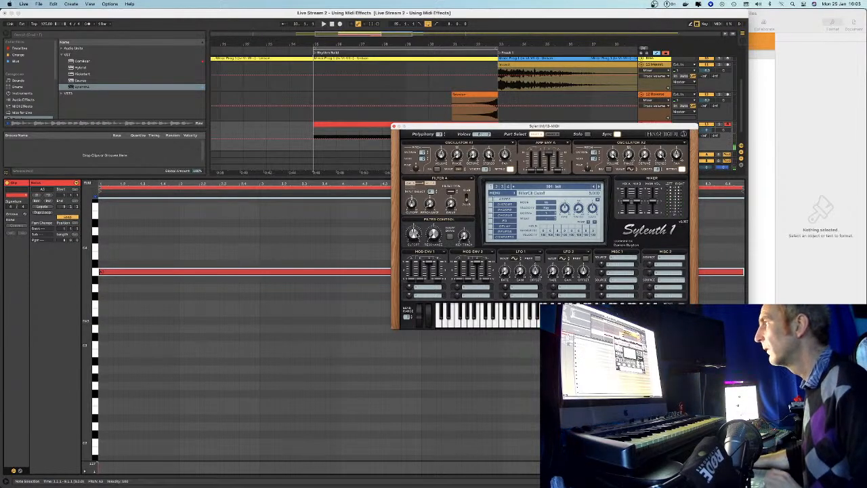
drag(441, 129, 427, 257)
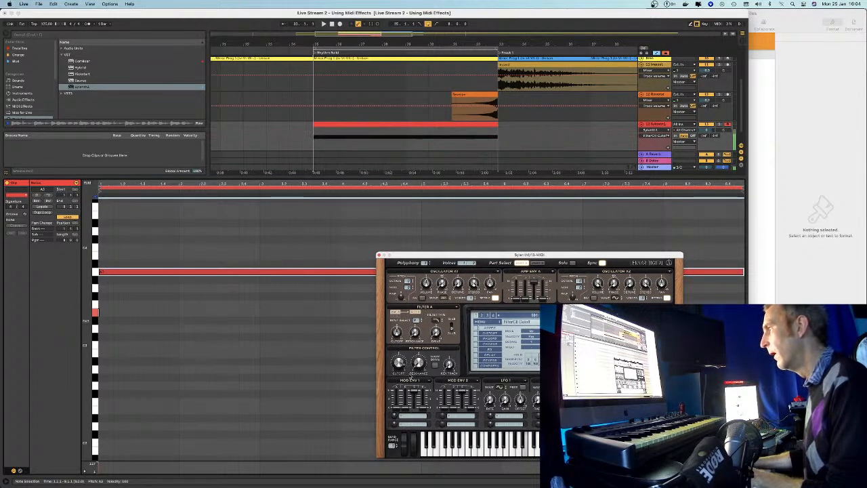
Try oscillator A1's stereo and pan controls on the noise sound and reposition the synth window beneath the arrangement
click(447, 146)
drag(430, 259, 449, 172)
mouse_move(466, 198)
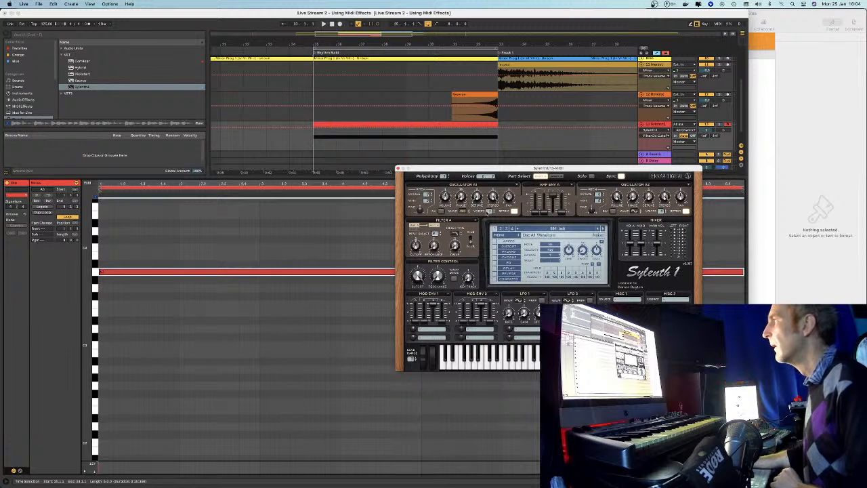
drag(490, 207, 492, 197)
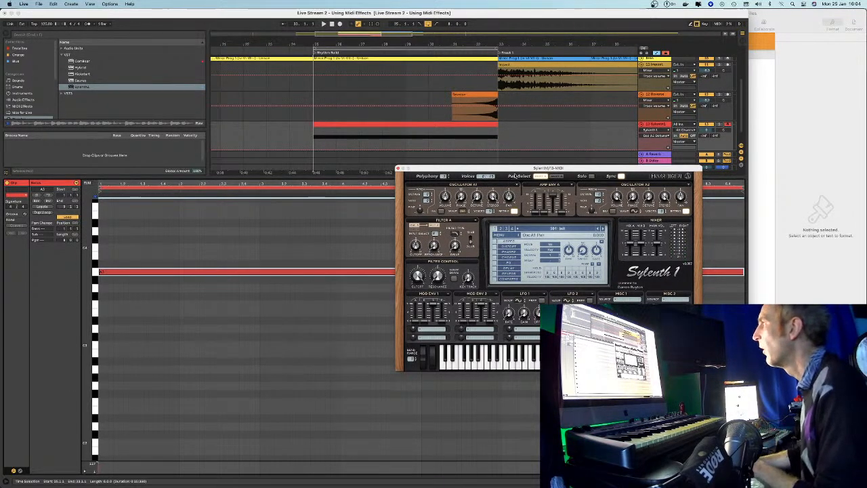
drag(514, 169, 534, 219)
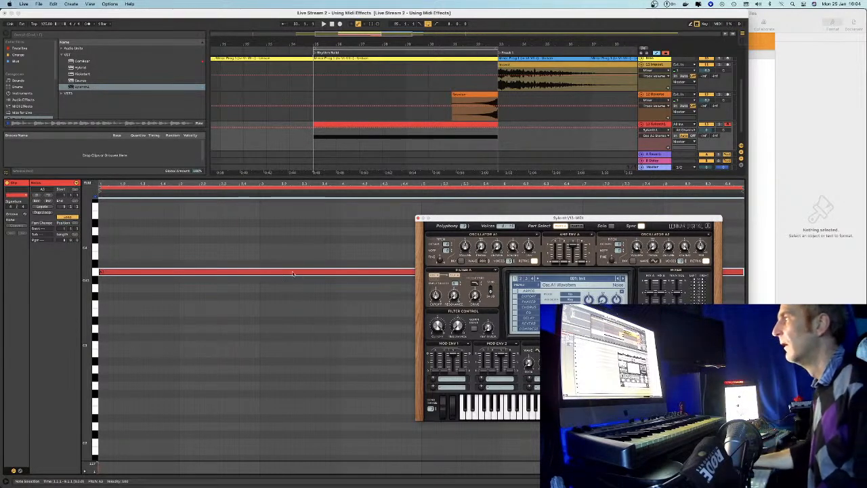
drag(455, 217, 413, 248)
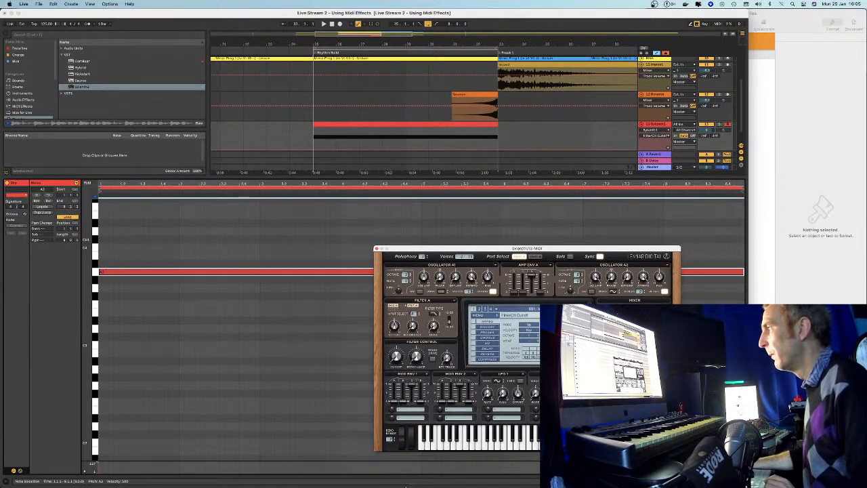
Draw a rising filter cutoff automation ramp across the Sylenth1 clip, raising its starting point during playback
click(352, 134)
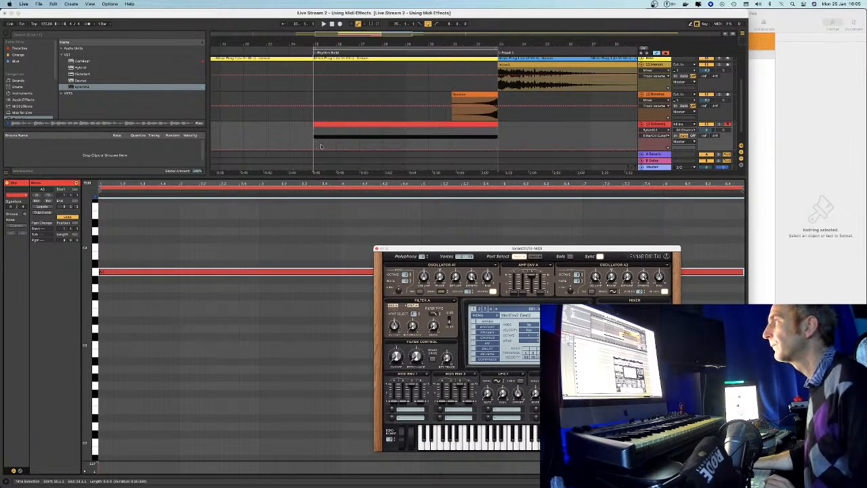
click(357, 125)
drag(330, 148, 478, 133)
drag(315, 116, 315, 133)
key(space)
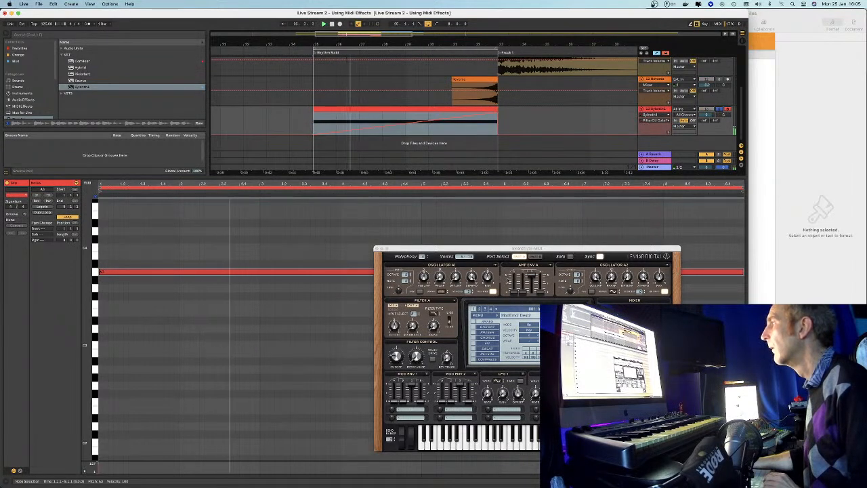
click(314, 134)
drag(313, 136, 314, 123)
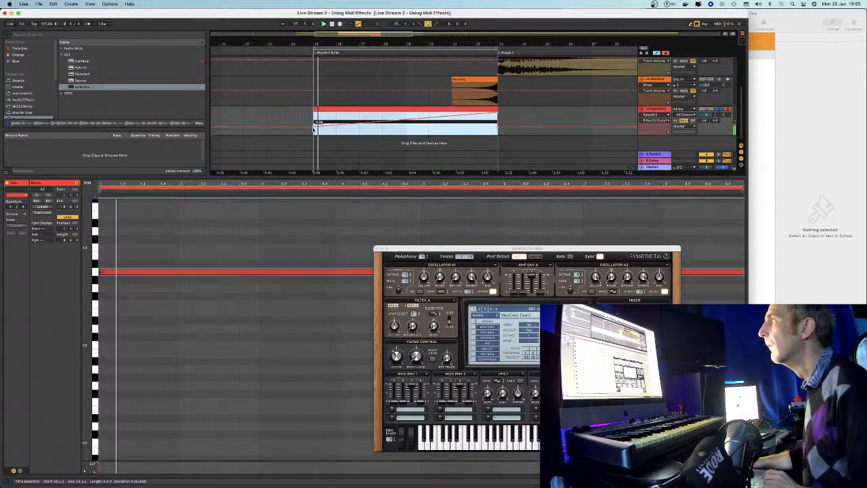
Adjust the Sylenth1 track's volume in the mix, then close the synth window and hide the note editor
click(711, 109)
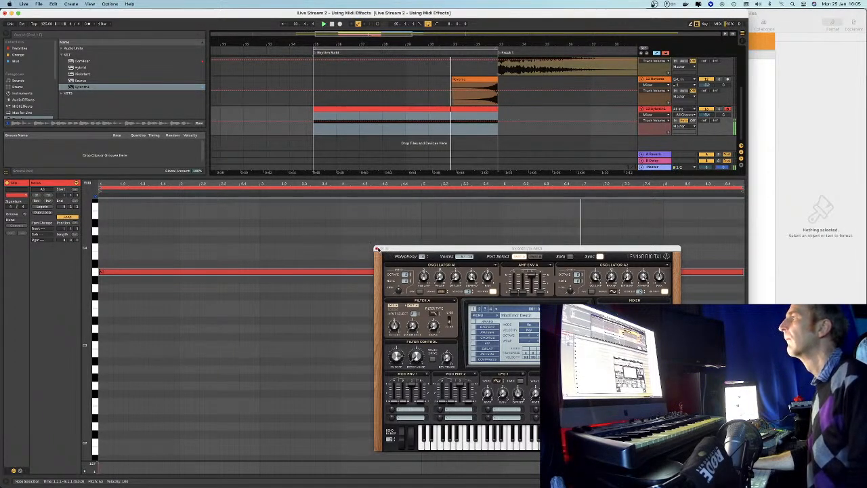
click(378, 249)
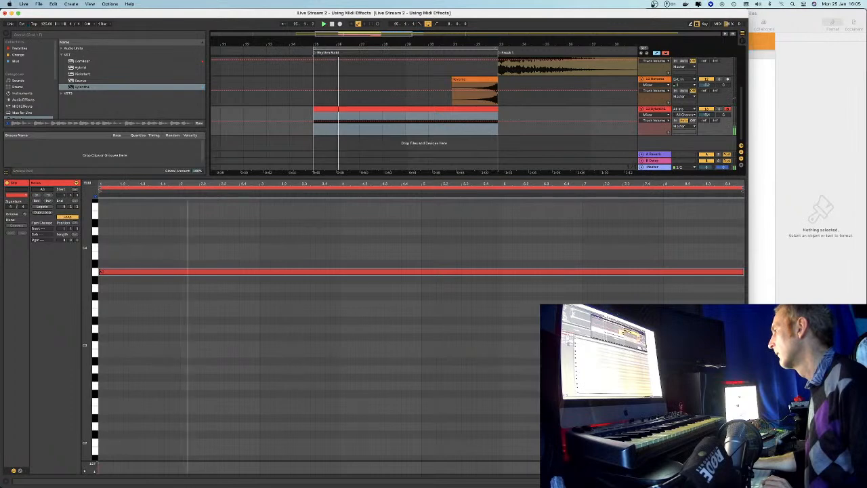
key(super+alt+l)
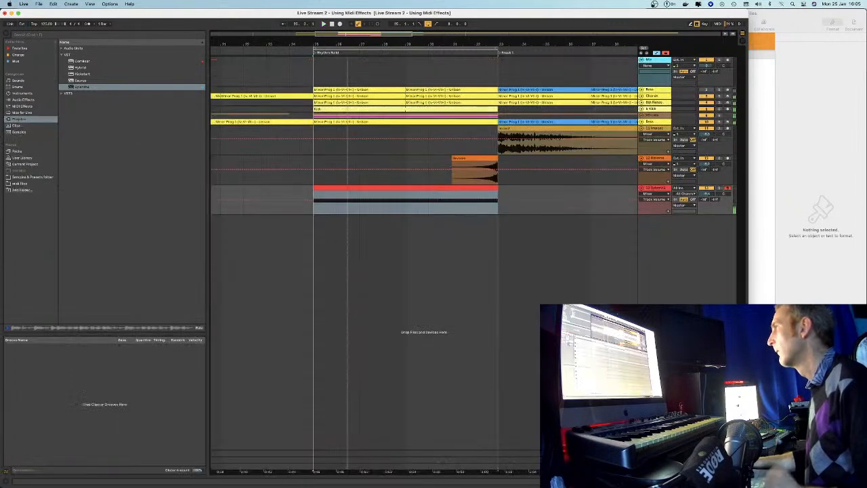
Insert a new audio track below the Sylenth1 track
click(657, 157)
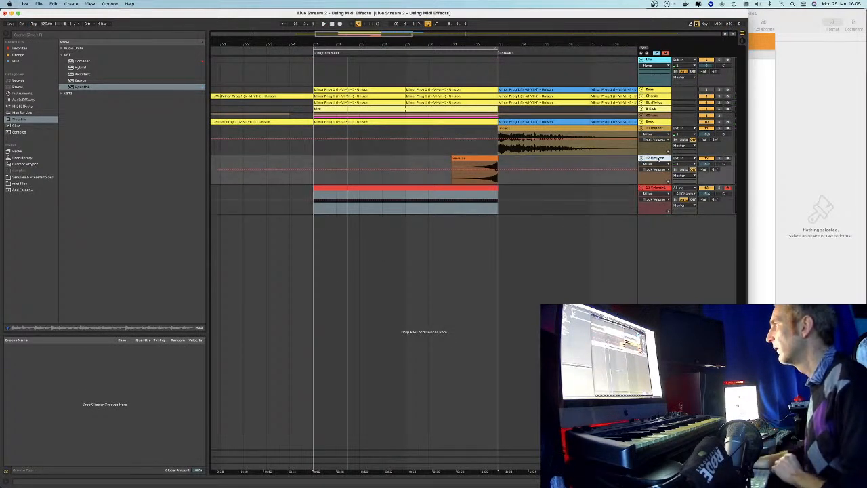
key(super+alt+l)
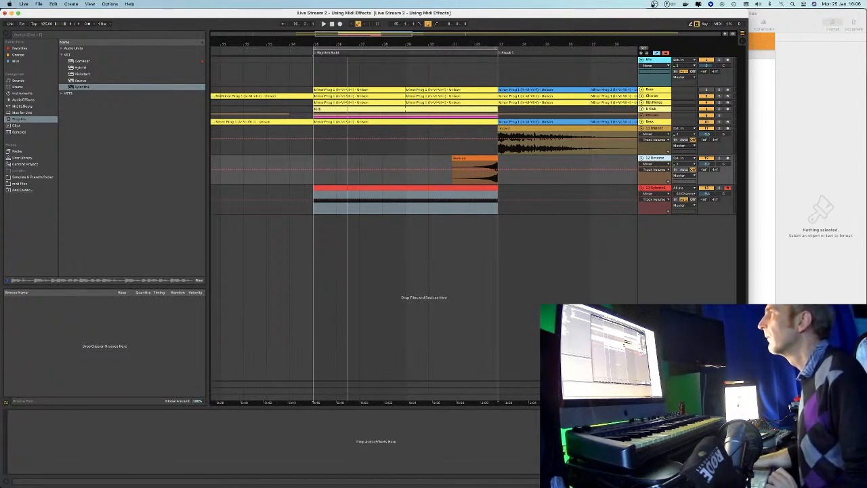
drag(472, 43, 467, 34)
click(448, 120)
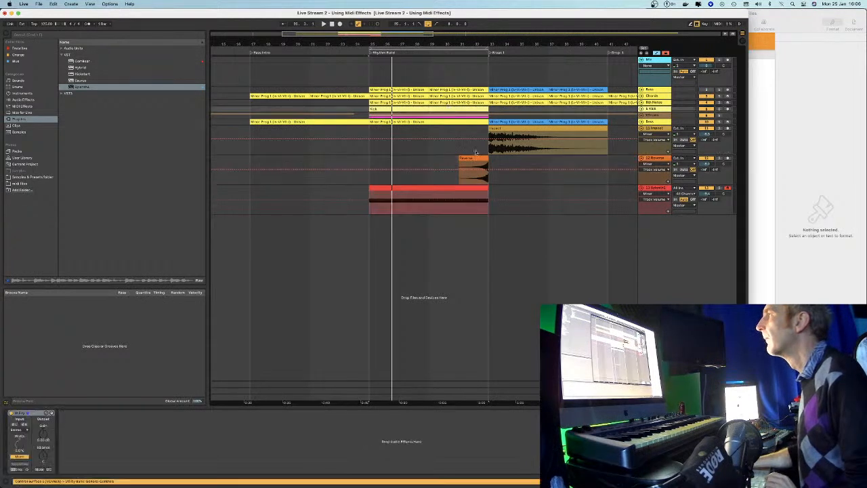
click(659, 188)
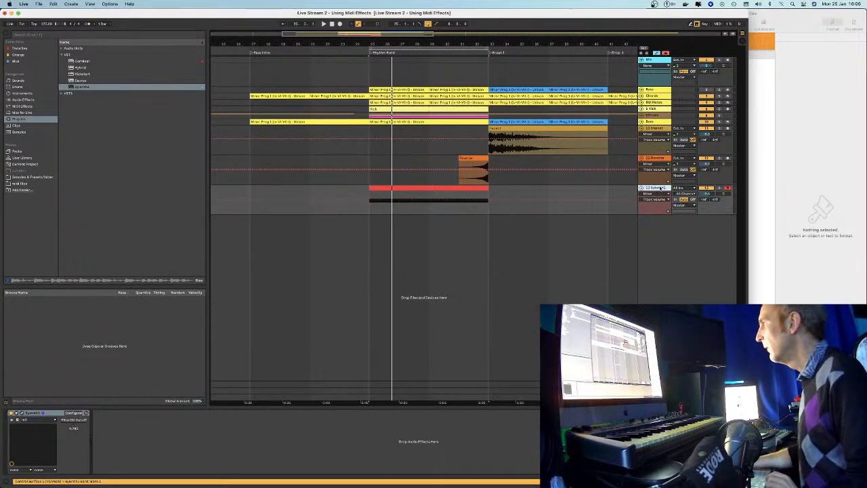
right_click(657, 226)
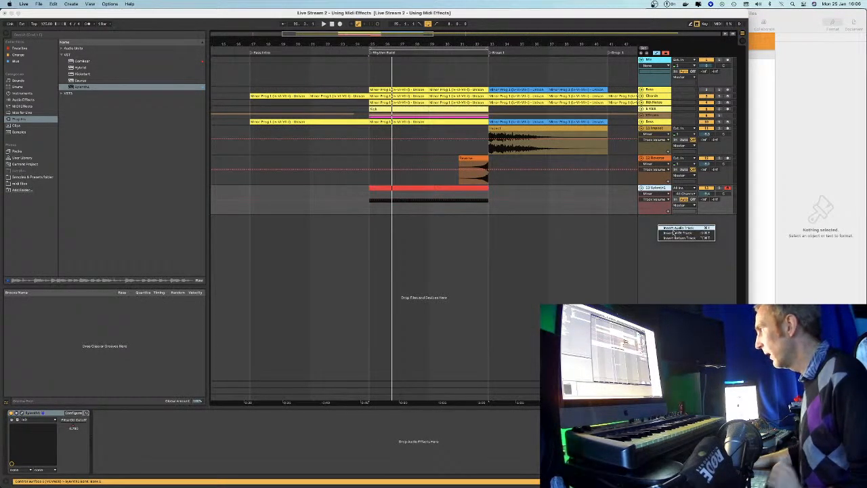
click(677, 228)
Freeze the Sylenth1 track
click(663, 193)
right_click(663, 193)
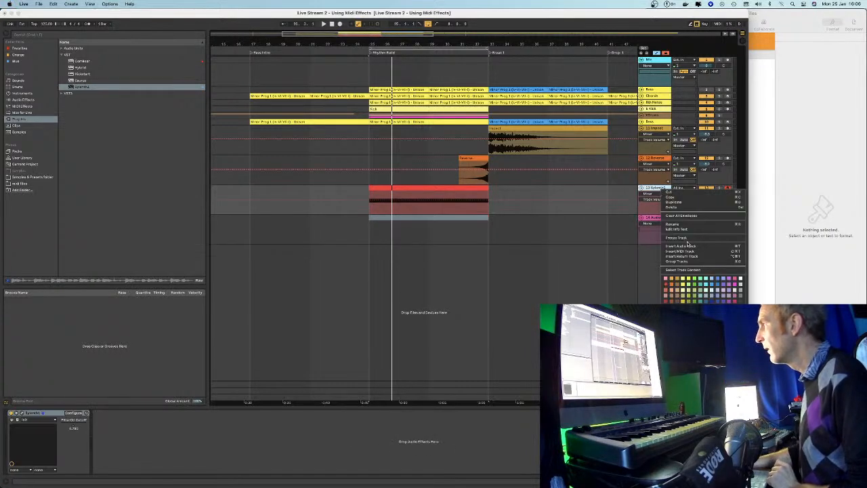
click(683, 238)
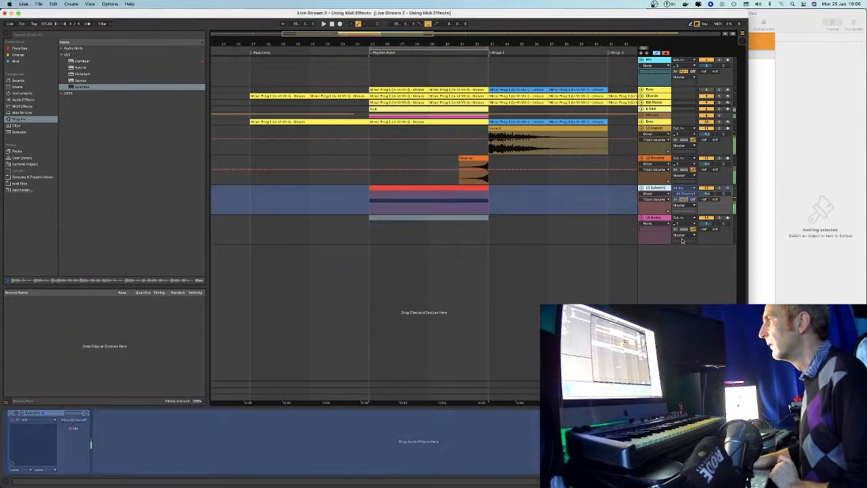
Copy the frozen Sylenth1 riser clip onto the new audio track at the same Rhythm Build position
click(452, 189)
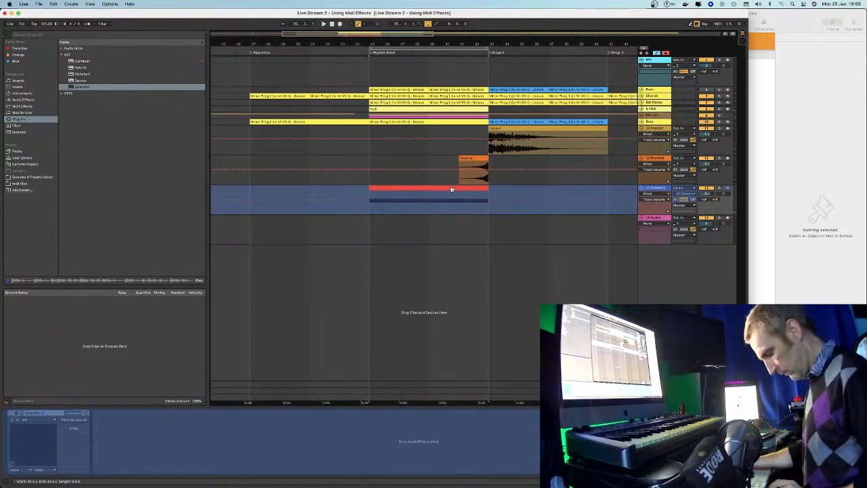
click(453, 210)
drag(452, 217, 451, 228)
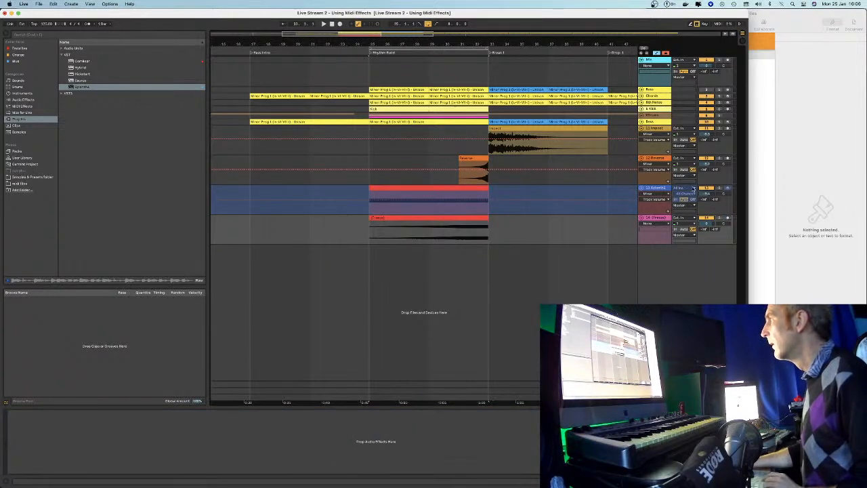
click(526, 194)
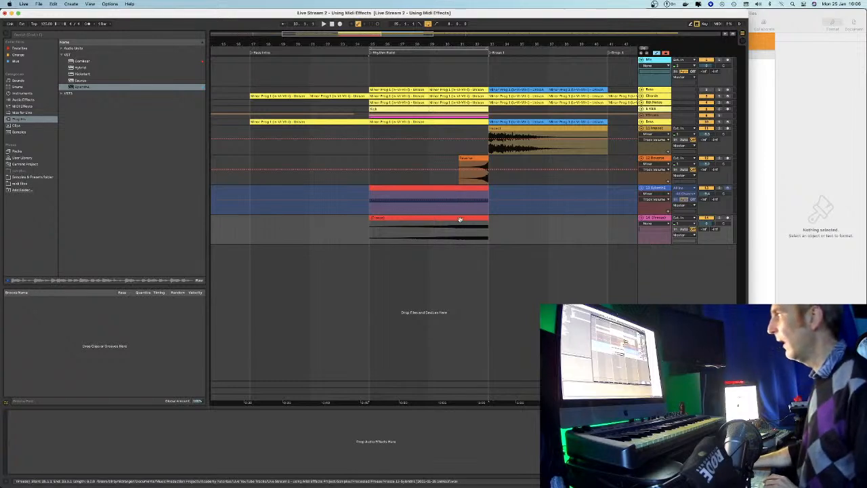
Fold the audio track holding the frozen riser and insert a new MIDI track below it
click(656, 219)
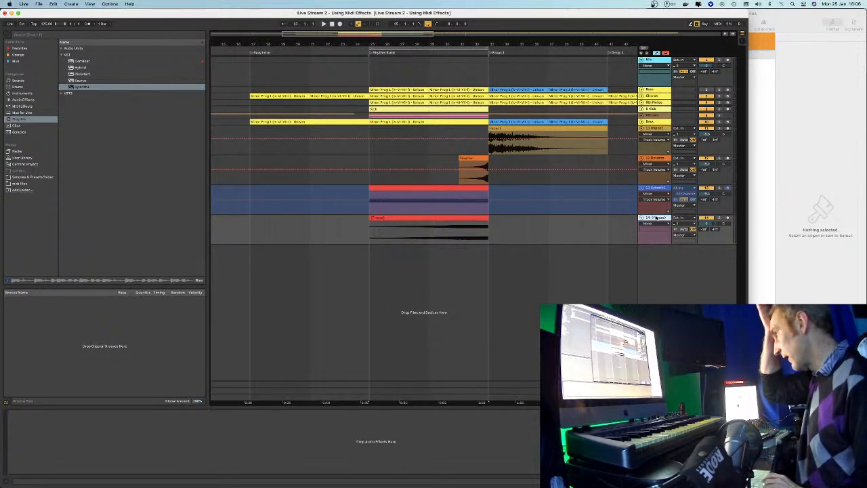
click(641, 218)
right_click(651, 228)
click(668, 234)
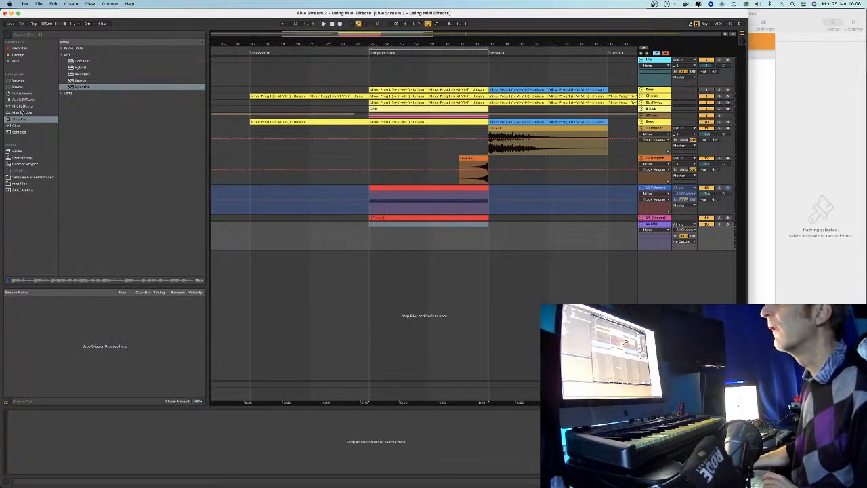
Load an empty Simpler instrument onto the new MIDI track
click(22, 93)
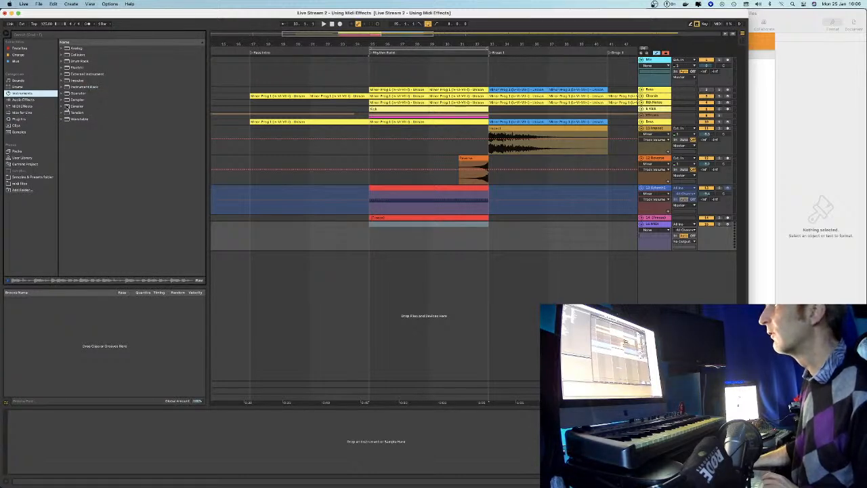
click(68, 107)
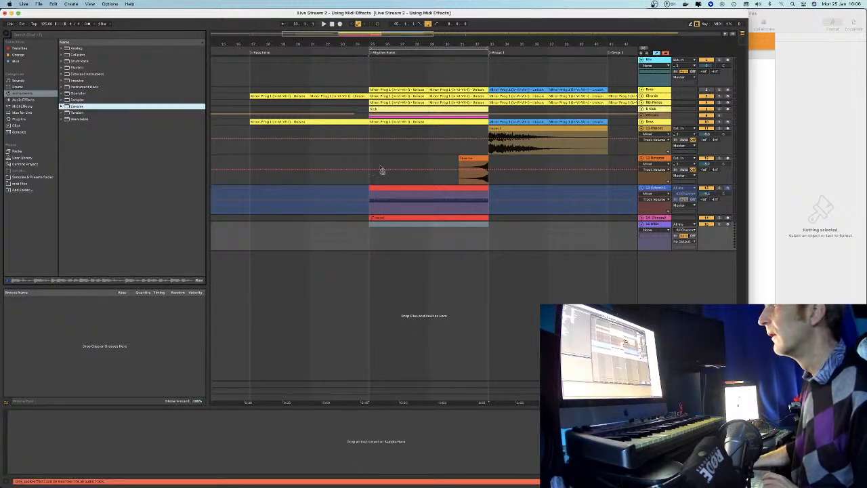
click(658, 231)
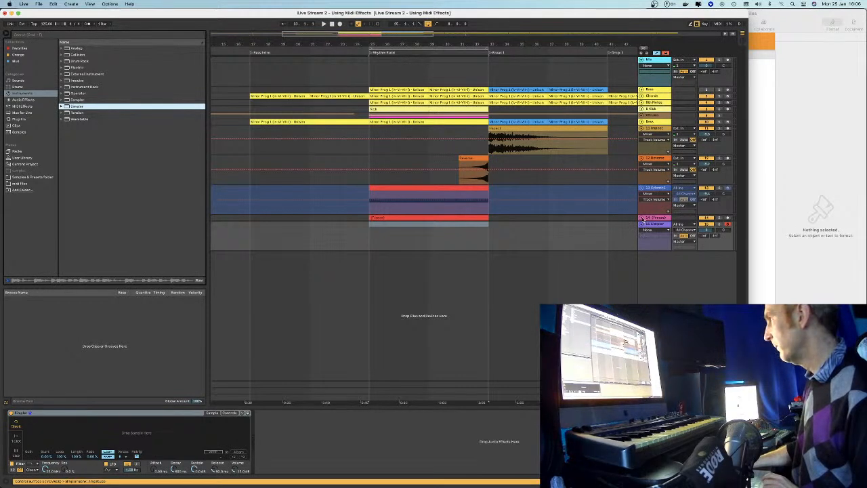
Unfold the riser's audio track and load its frozen clip into the Simpler as the sample
click(642, 218)
click(650, 230)
click(657, 249)
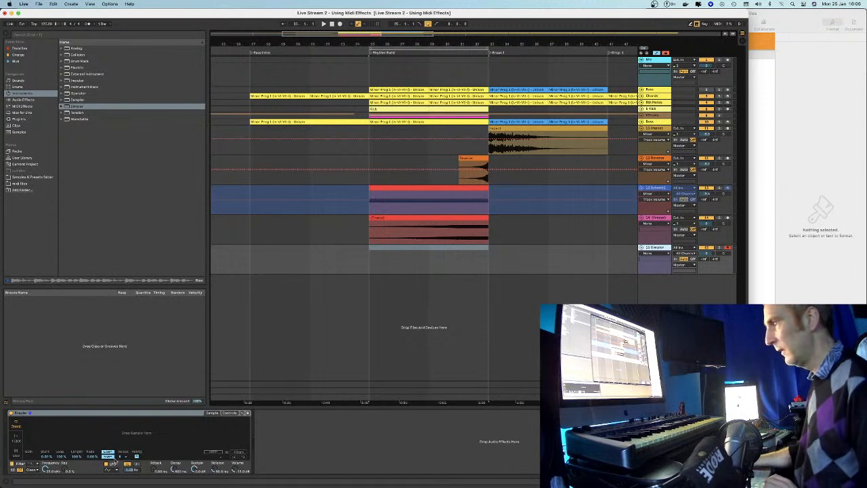
click(429, 217)
drag(129, 439, 129, 438)
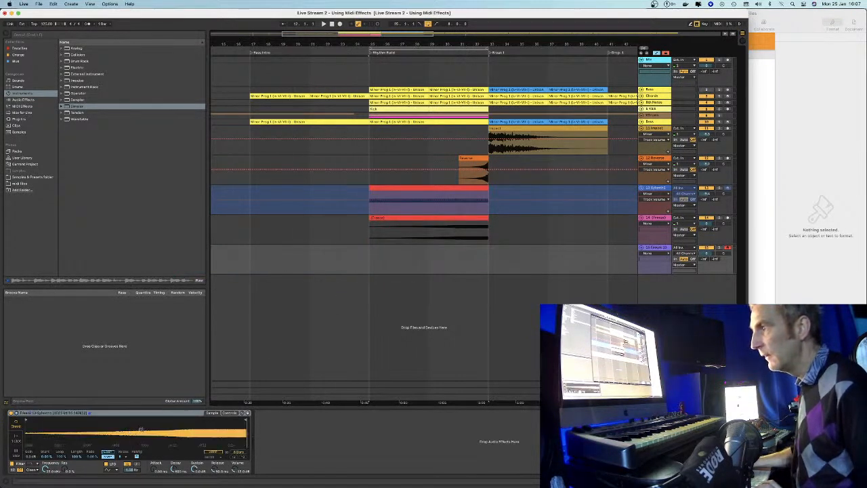
Move the Rhythm Build MIDI clip from the Sylenth1 track to the Simpler track at the same position
click(458, 230)
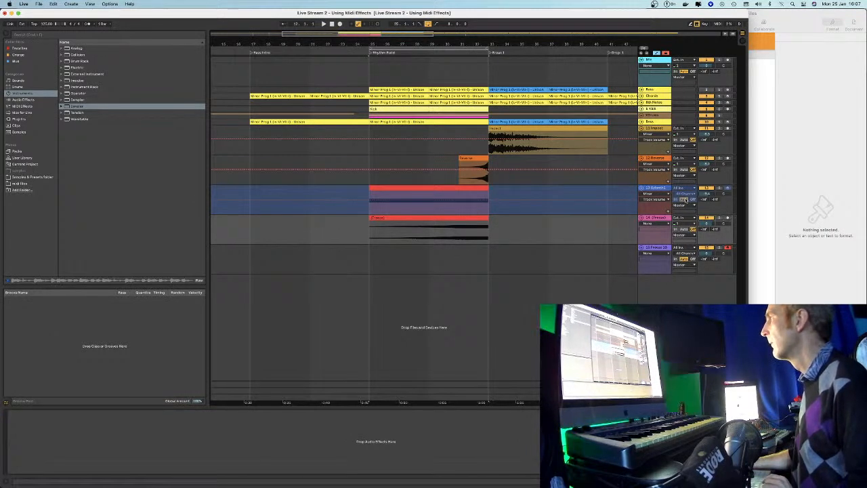
click(507, 198)
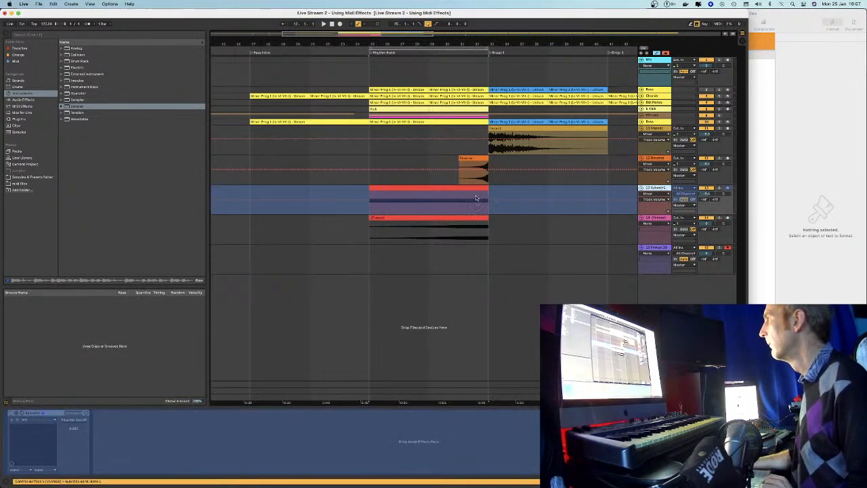
drag(432, 187, 435, 248)
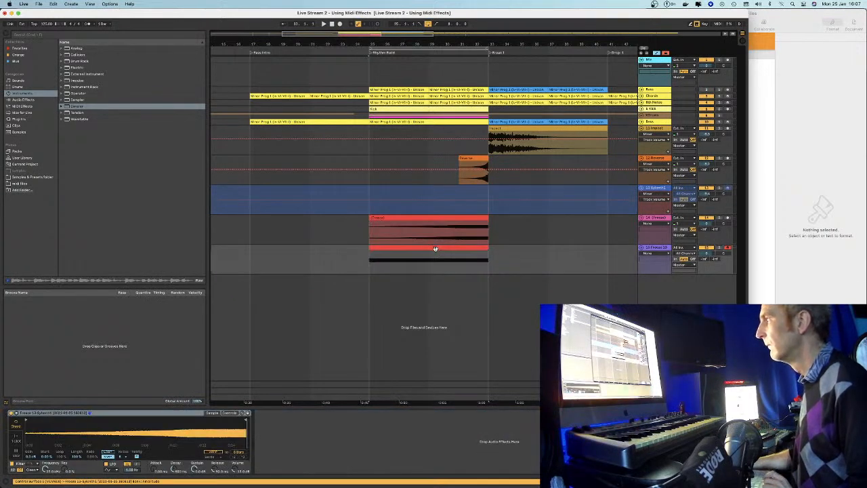
Audition the Simpler track in solo over the Rhythm Build, then take it out of solo
click(720, 248)
key(space)
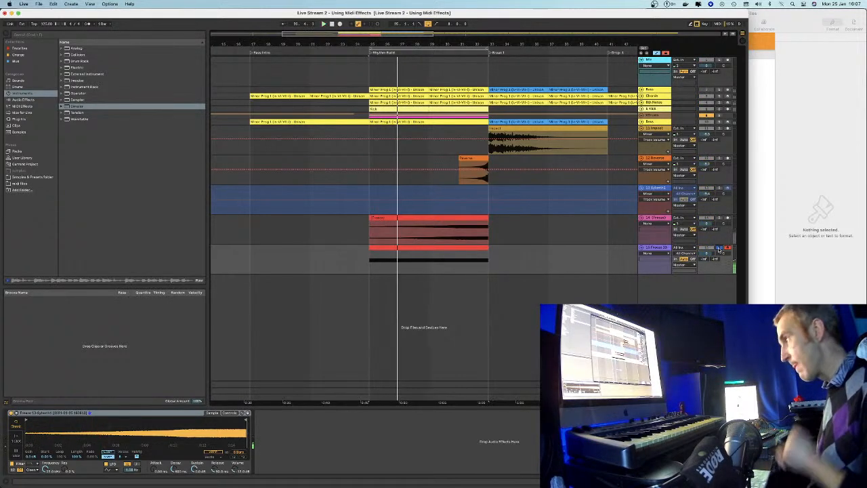
click(719, 248)
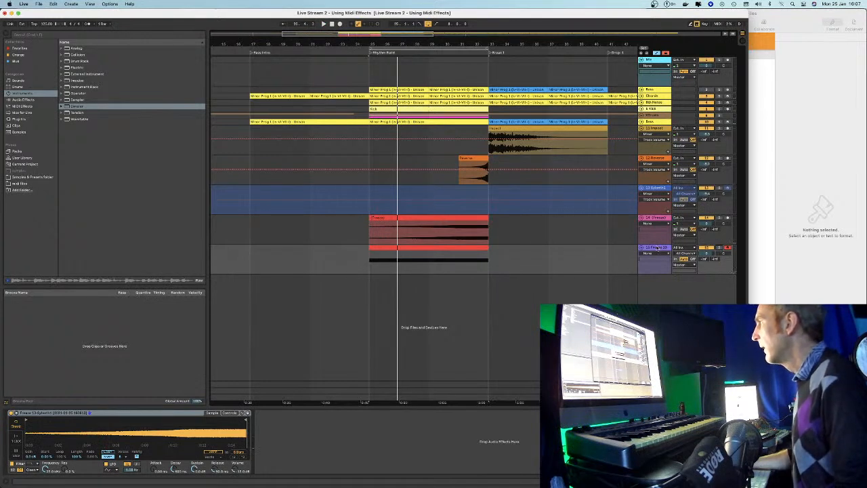
Show the Simpler's controls, audition the track in solo, and bring up its Transpose parameter for automation
click(381, 267)
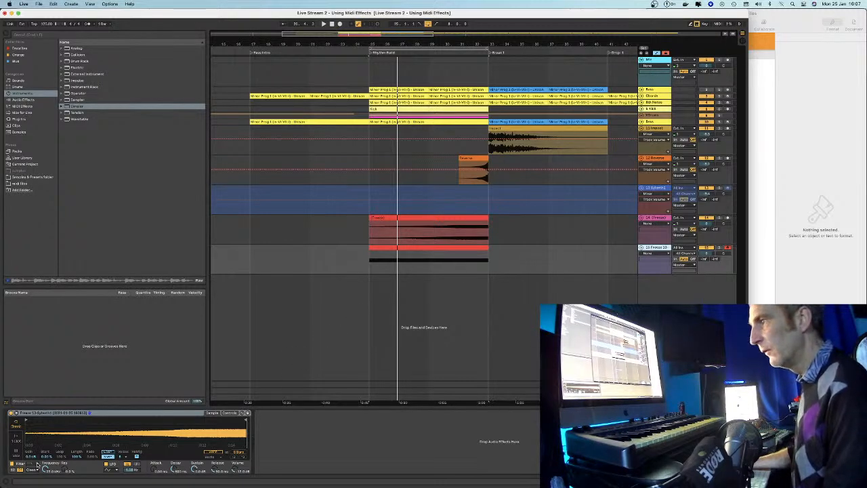
click(229, 413)
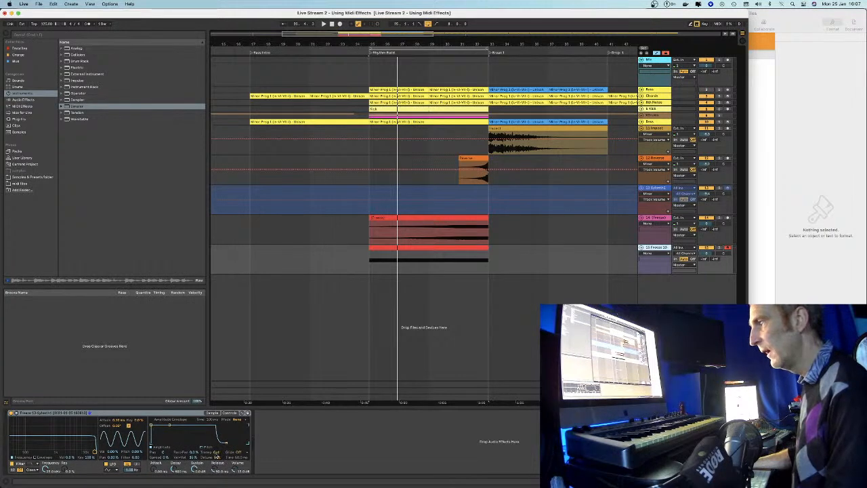
key(space)
click(719, 248)
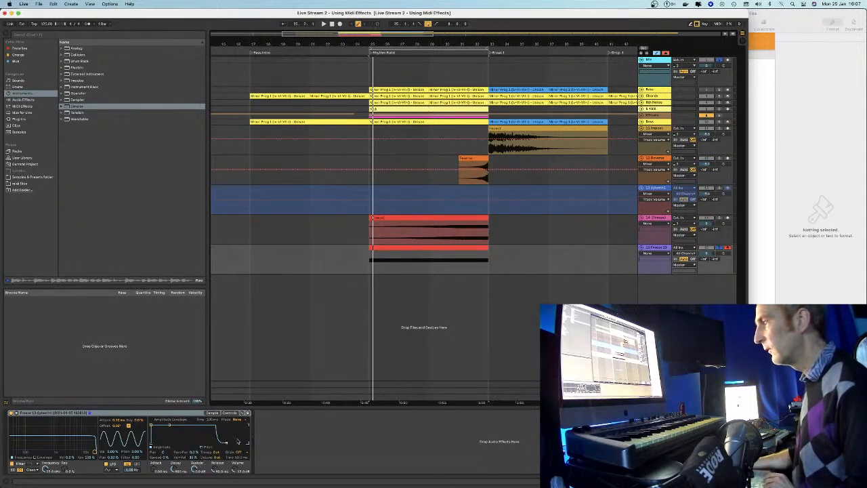
click(216, 452)
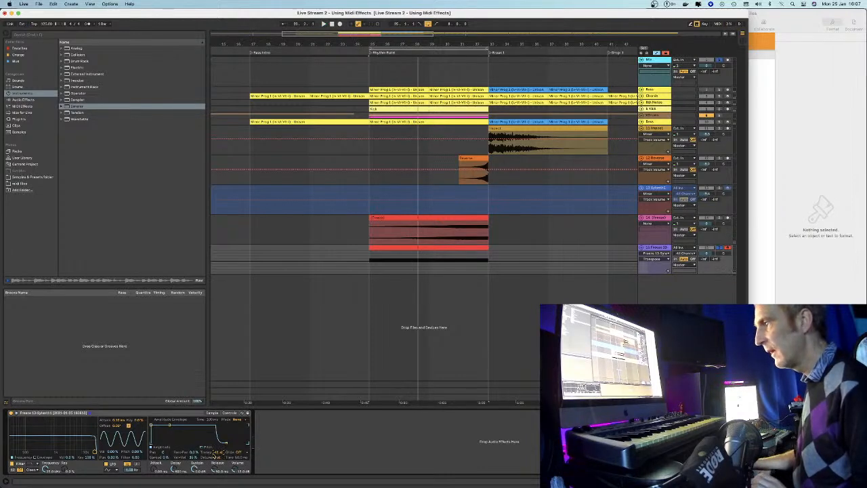
click(225, 455)
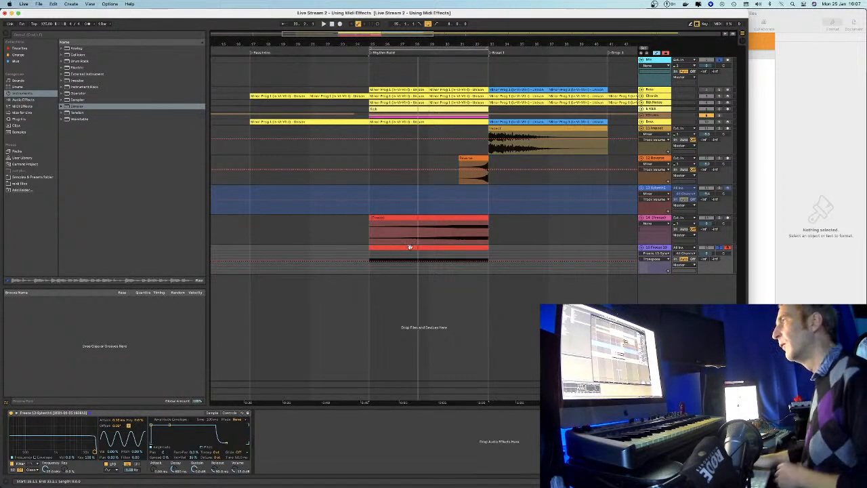
Inspect the held note in the Simpler track's Rhythm Build clip, then close the note editor
click(667, 249)
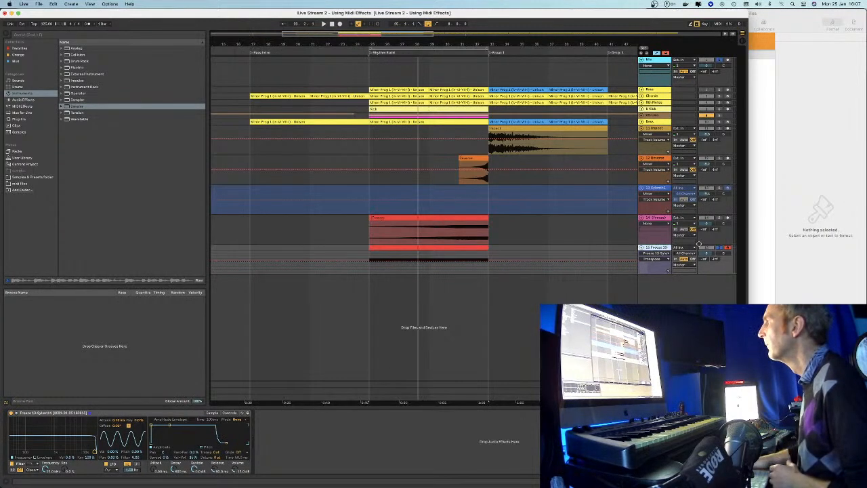
click(586, 254)
click(371, 262)
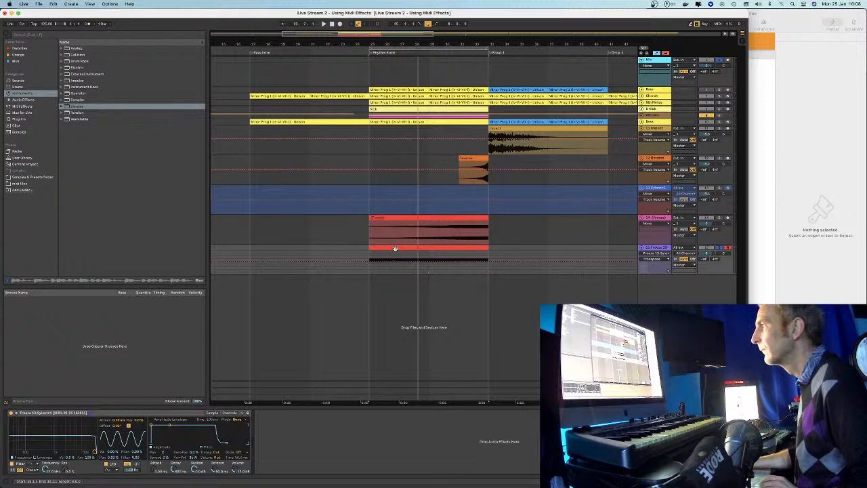
double_click(395, 248)
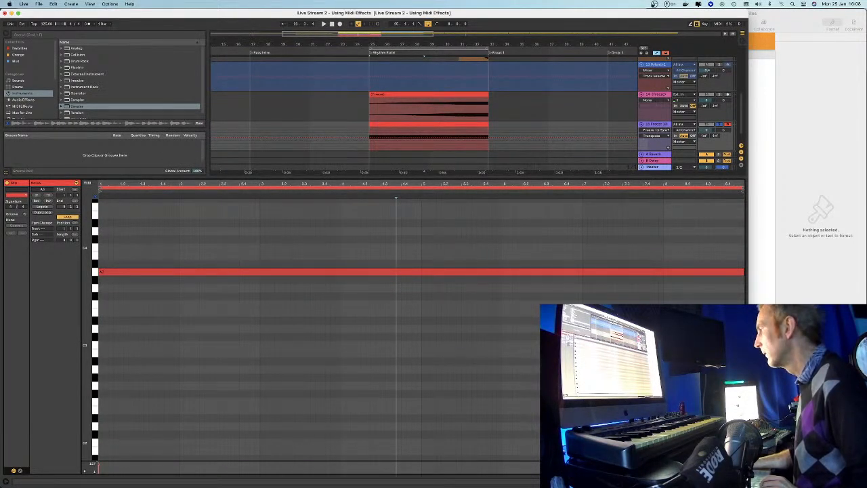
key(shift+Tab)
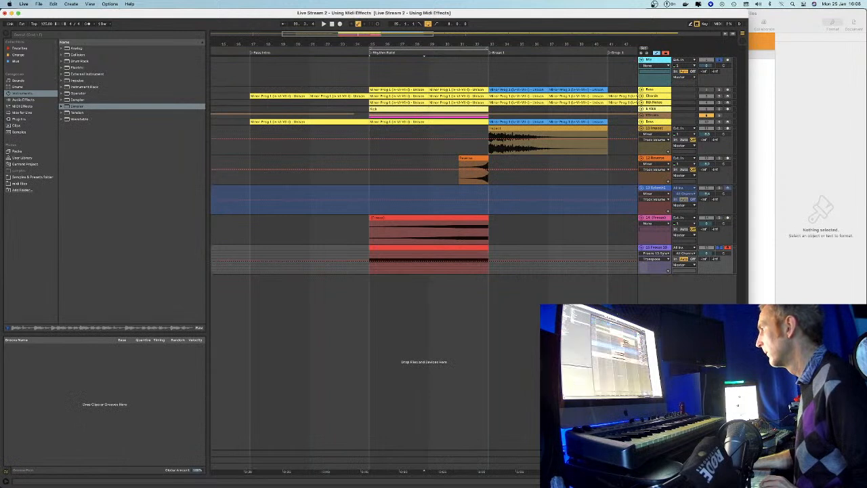
Draw a rising Transpose automation ramp on the Simpler track across the whole Rhythm Build section
click(428, 249)
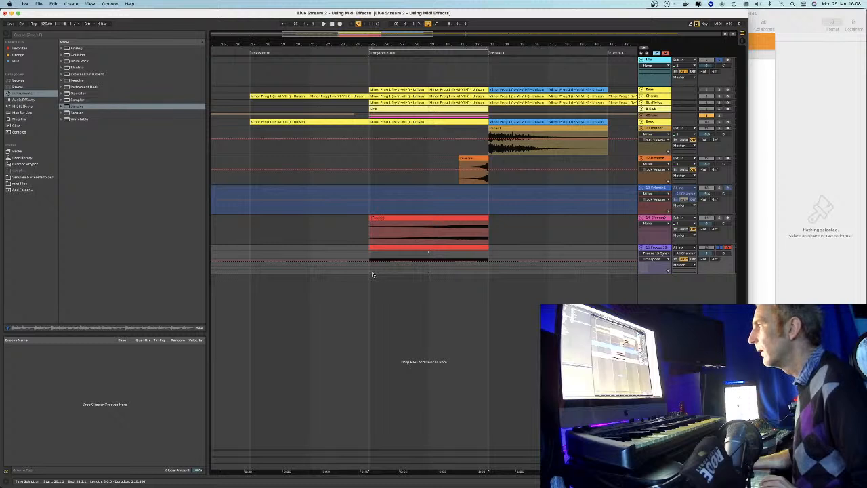
drag(373, 274, 488, 260)
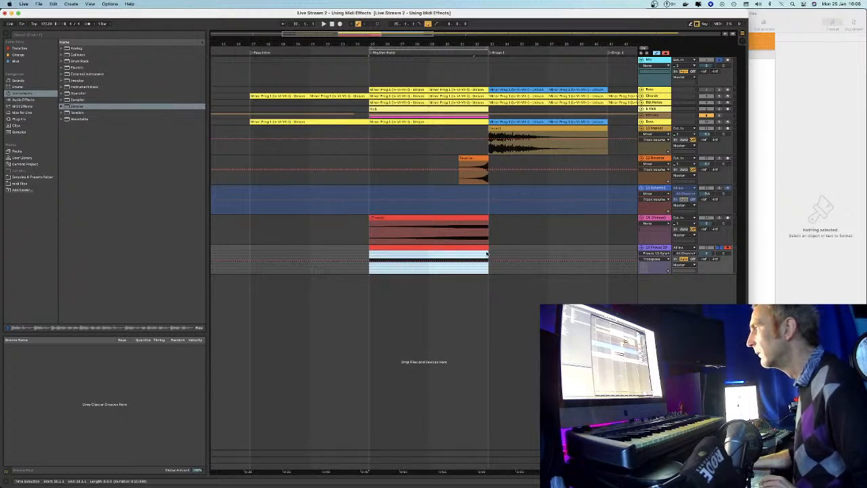
click(486, 249)
click(485, 261)
click(479, 259)
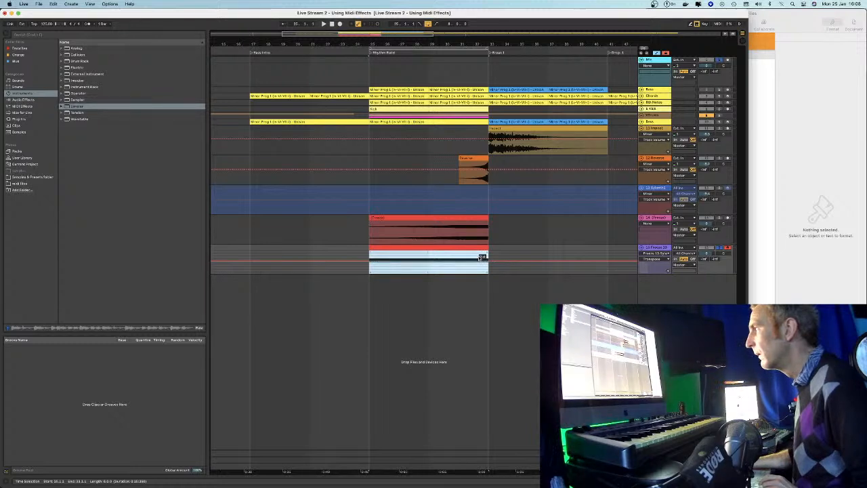
mouse_move(481, 258)
mouse_down()
mouse_move(481, 269)
mouse_move(481, 256)
mouse_up()
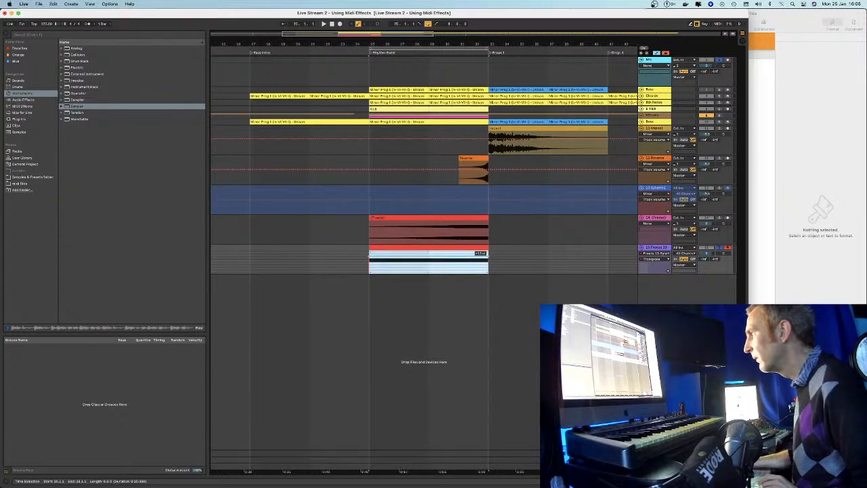
drag(481, 256, 370, 264)
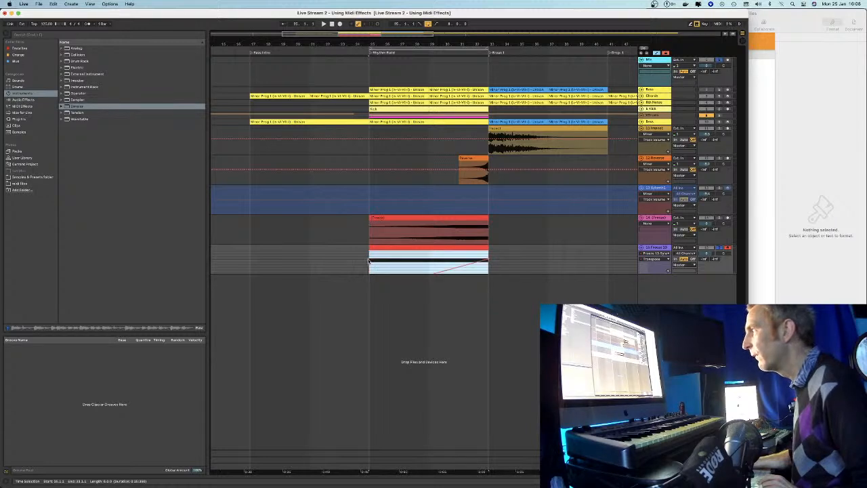
drag(487, 260, 489, 264)
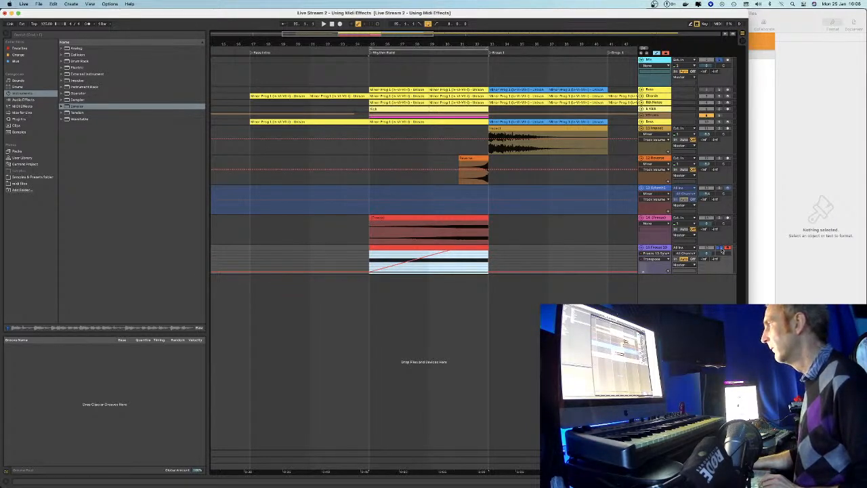
Audition the Transpose ramp on the soloed Simpler track, then adjust the ramp at the end of the Rhythm Build
key(space)
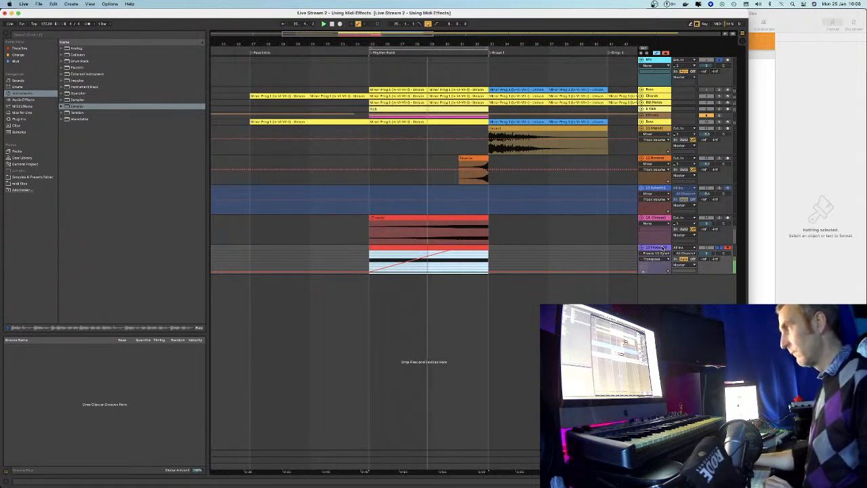
key(space)
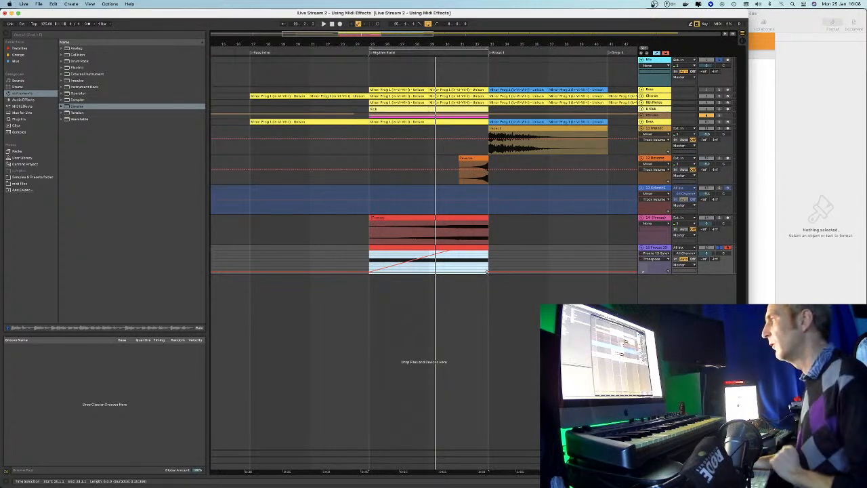
drag(479, 274, 491, 267)
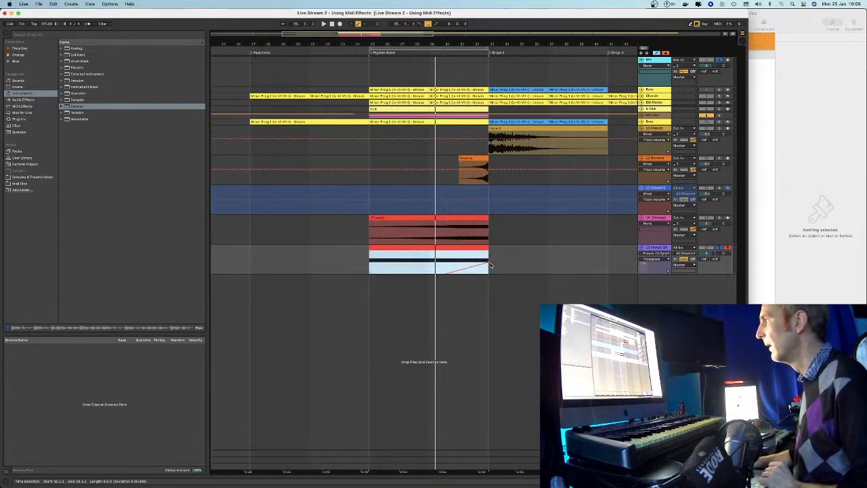
key(a)
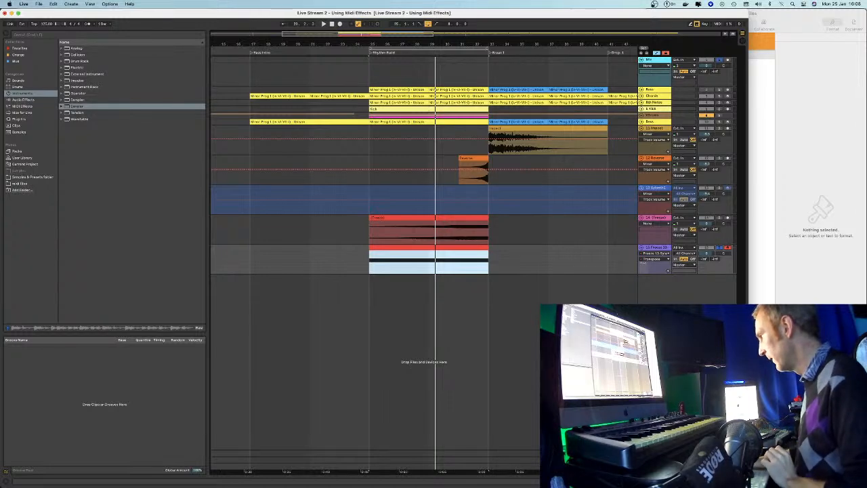
Widen the arrangement window, fold the frozen riser's audio track, and show the Simpler track's device
drag(748, 223, 813, 223)
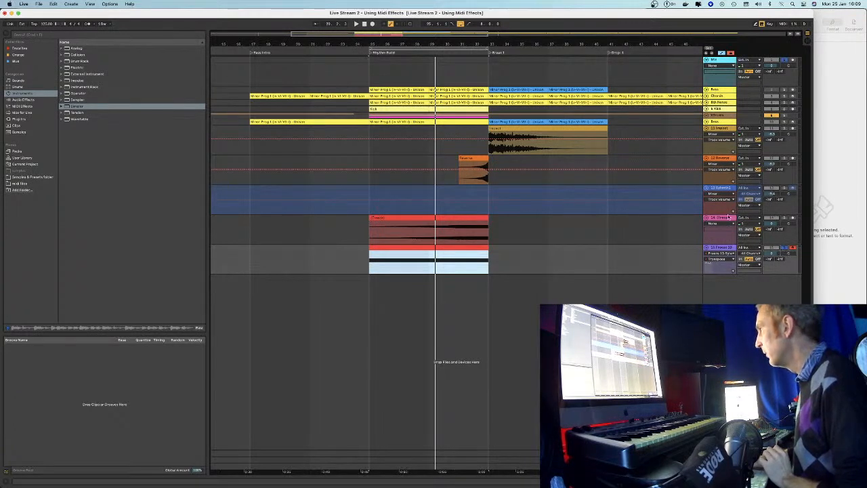
click(707, 217)
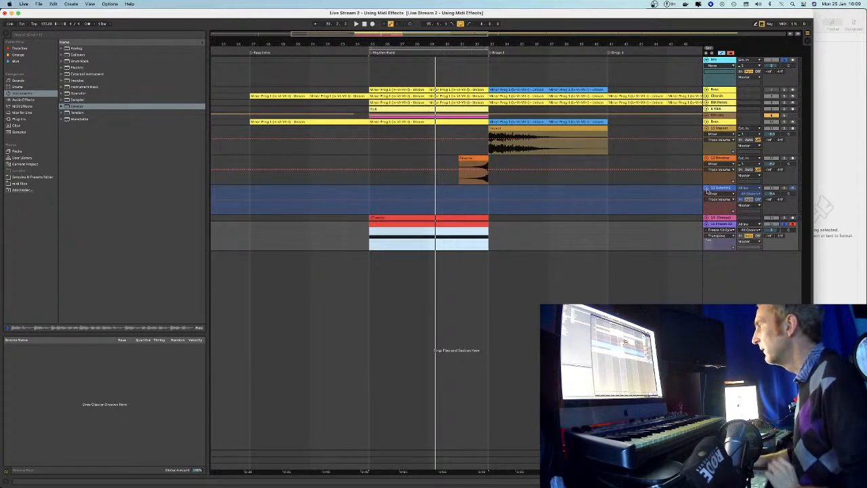
click(721, 224)
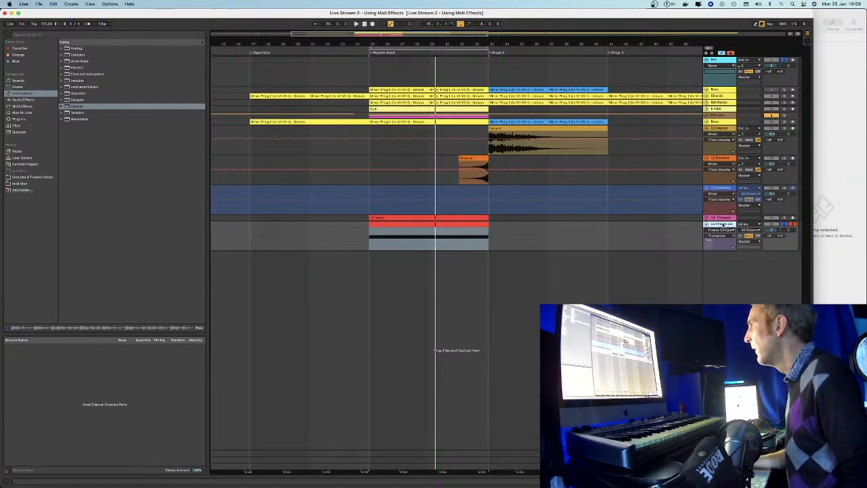
double_click(723, 225)
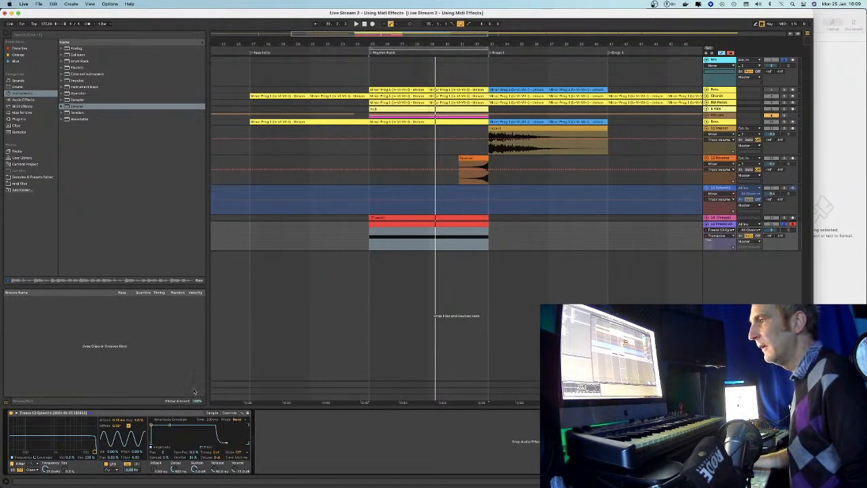
Play the Simpler track and adjust Simpler's filter frequency to bring up its Filter Freq automation lane
click(447, 229)
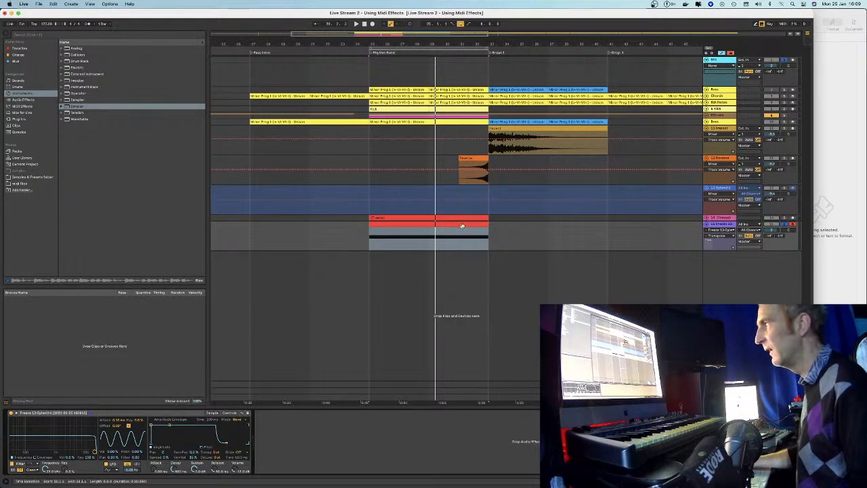
click(420, 226)
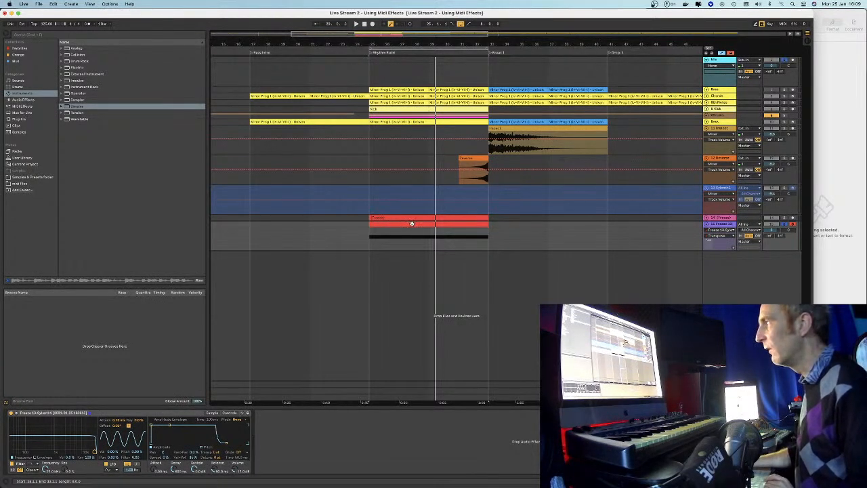
key(space)
drag(45, 470, 46, 484)
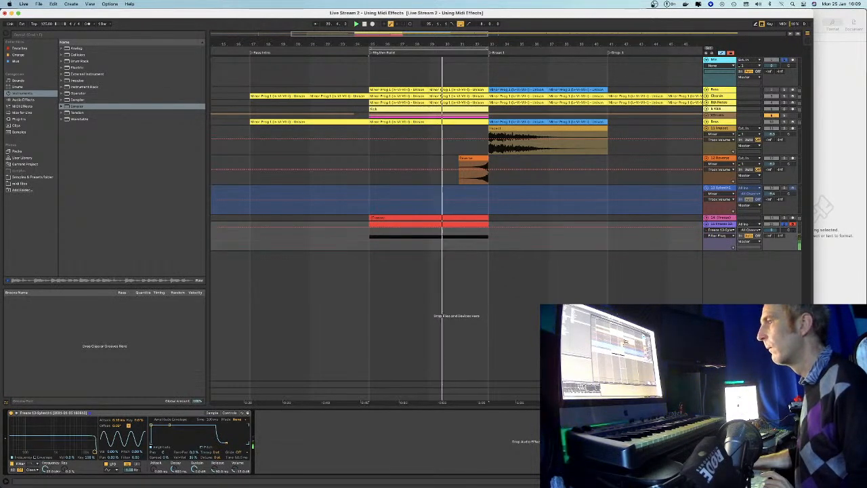
key(space)
Try a sine-shaped Filter Freq curve across the Rhythm Build, auditioning it and reshaping its second half
click(370, 238)
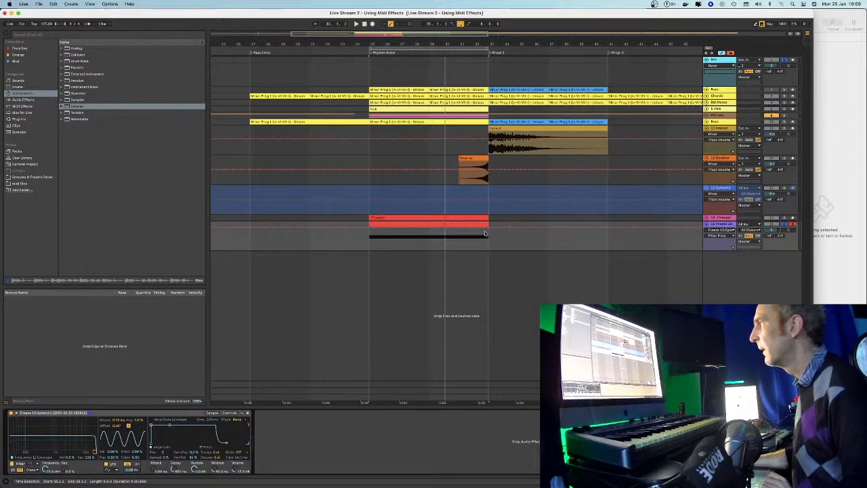
drag(485, 233, 382, 230)
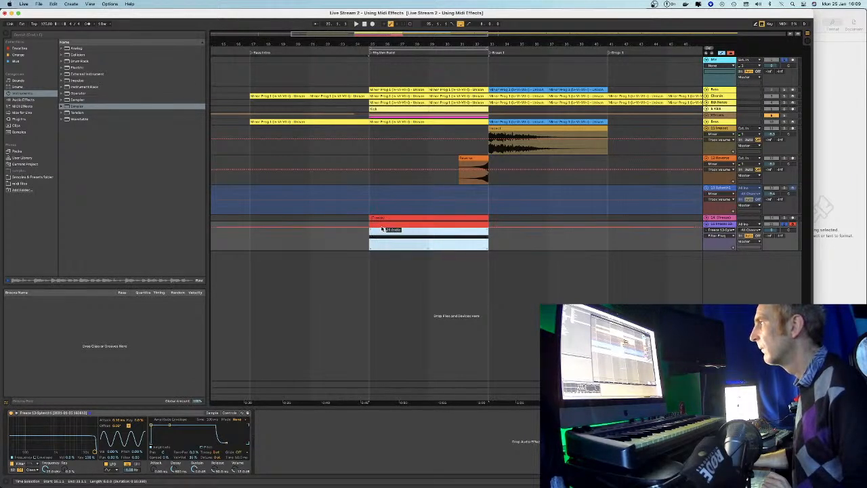
right_click(383, 229)
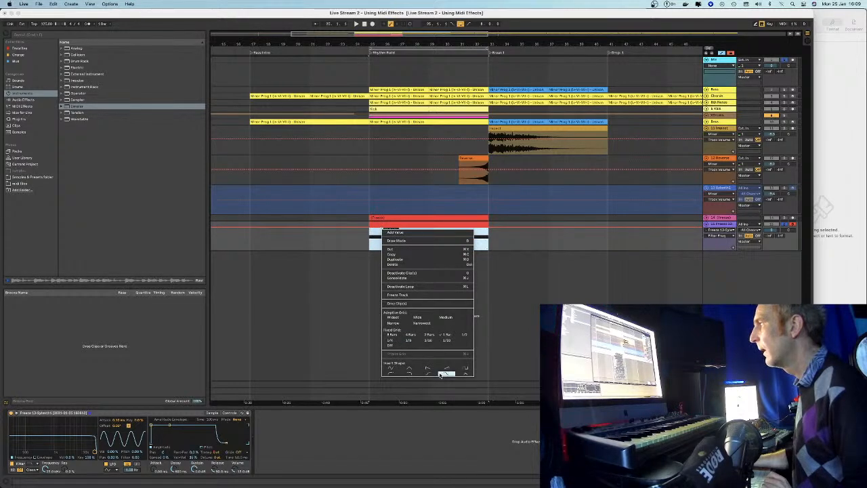
click(392, 369)
key(space)
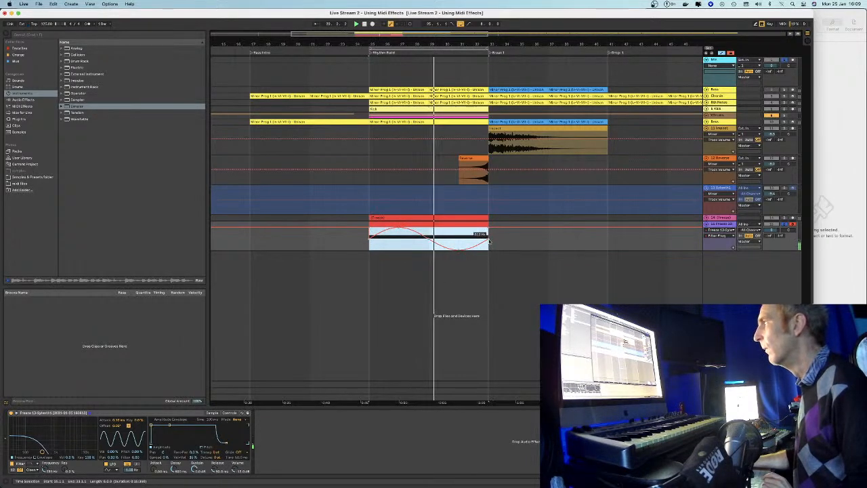
drag(478, 243, 472, 232)
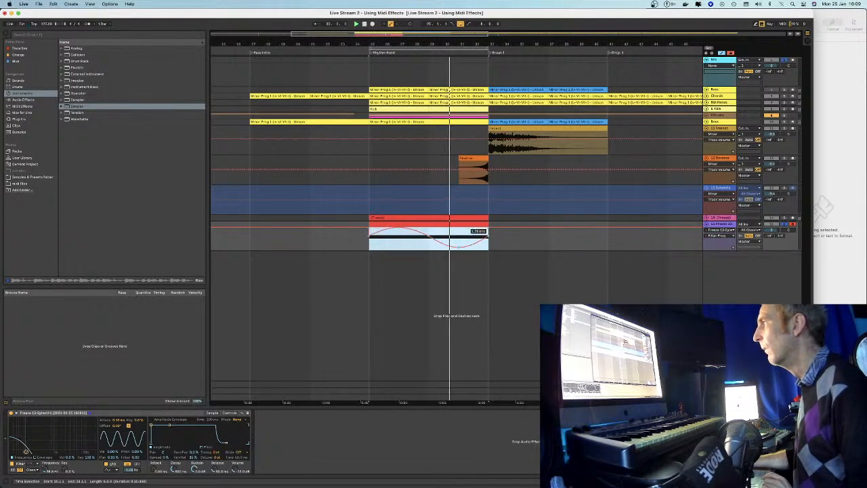
click(492, 240)
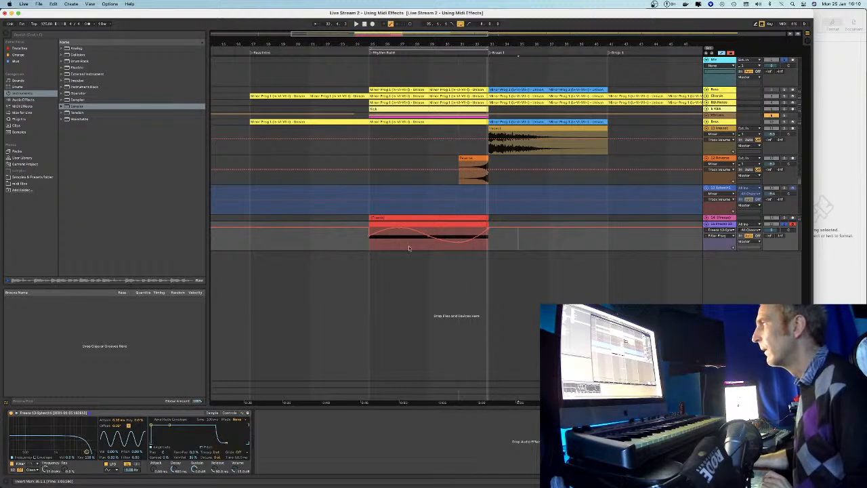
Remove the Filter Freq curve from the Simpler track and set the fixed grid to 1/16
right_click(374, 245)
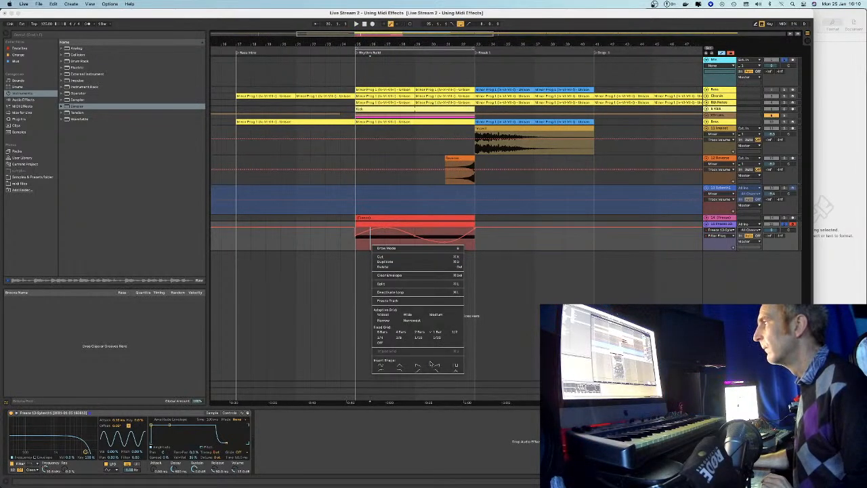
click(418, 337)
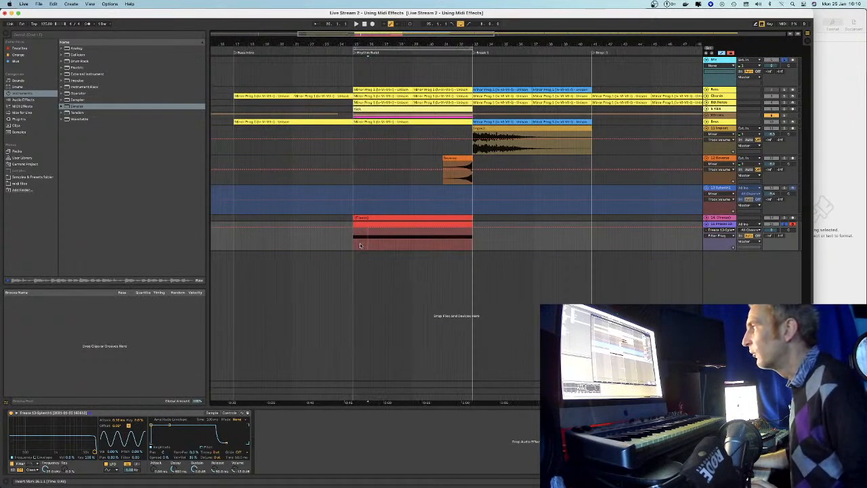
right_click(359, 247)
click(357, 256)
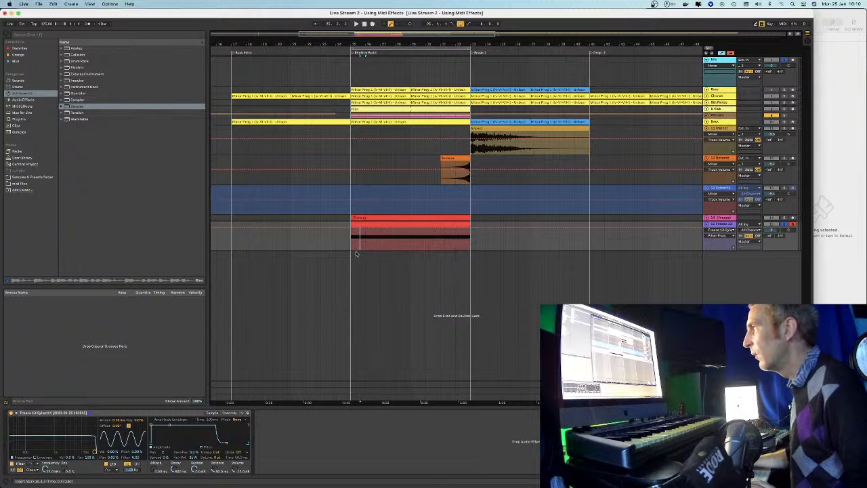
Change the arrangement's fixed grid to 1 Bar
drag(395, 245, 486, 239)
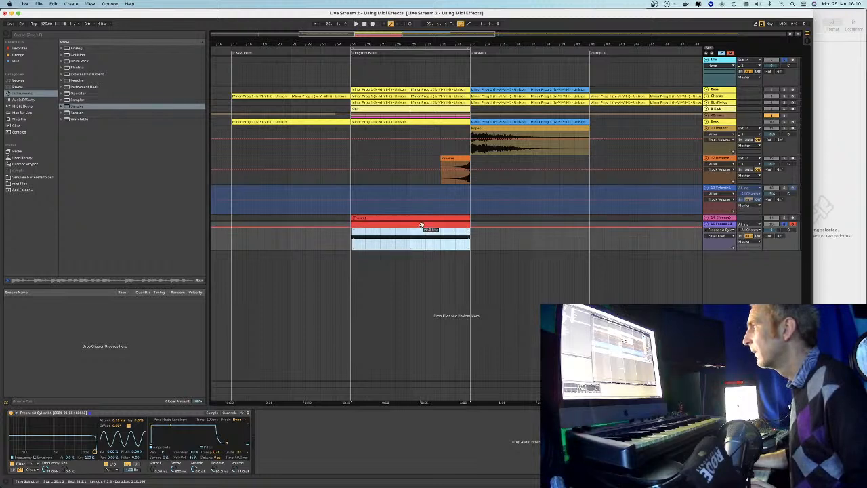
click(439, 240)
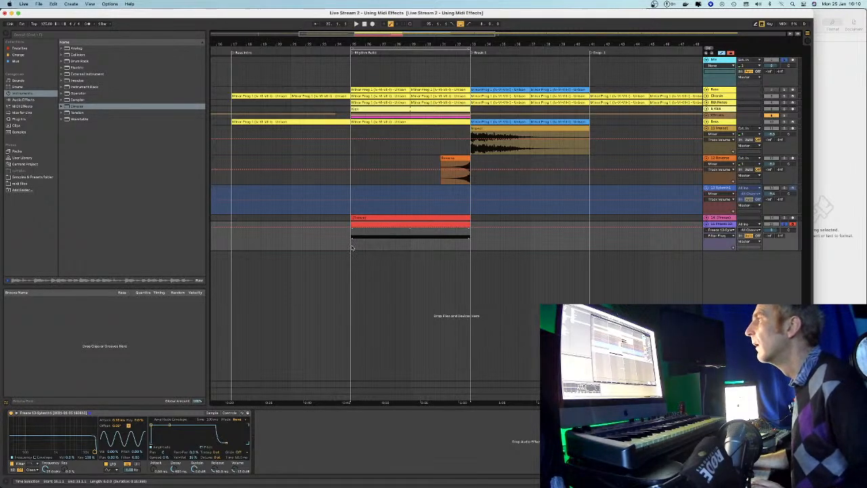
drag(352, 247, 443, 242)
click(441, 241)
right_click(444, 245)
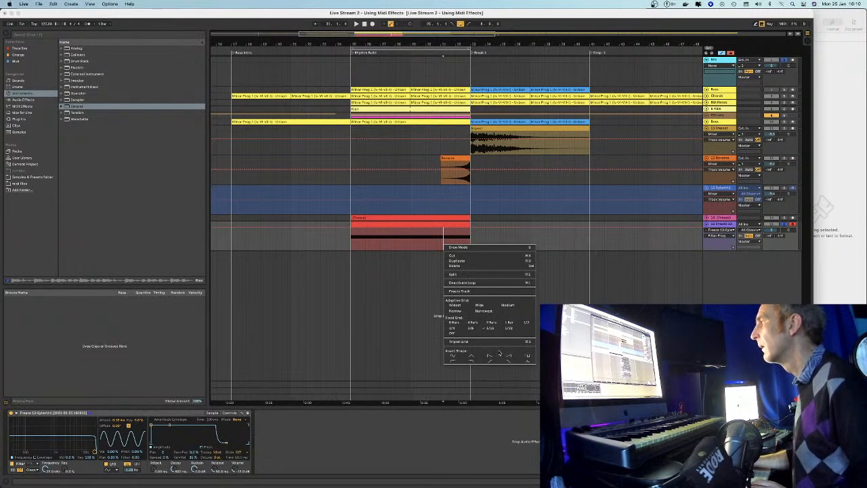
click(509, 329)
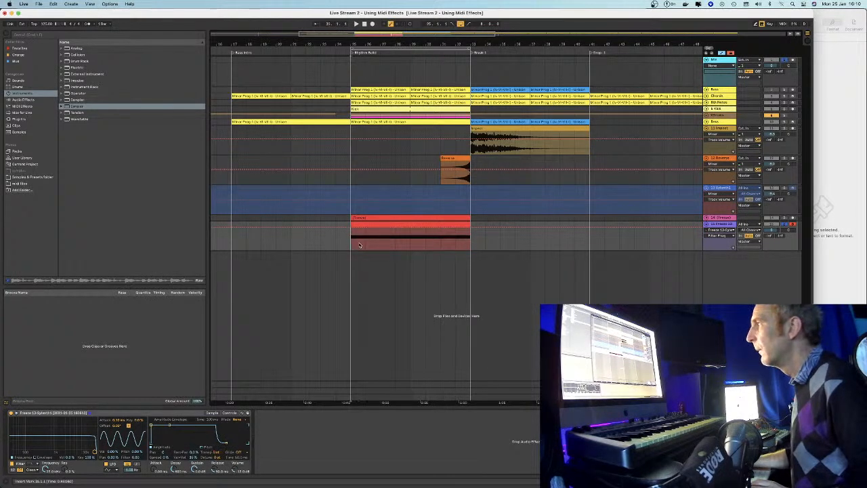
Set the fixed grid to 1/16 and insert a sine-shaped Filter Freq curve across the Simpler track's Rhythm Build
drag(352, 246, 453, 243)
right_click(461, 245)
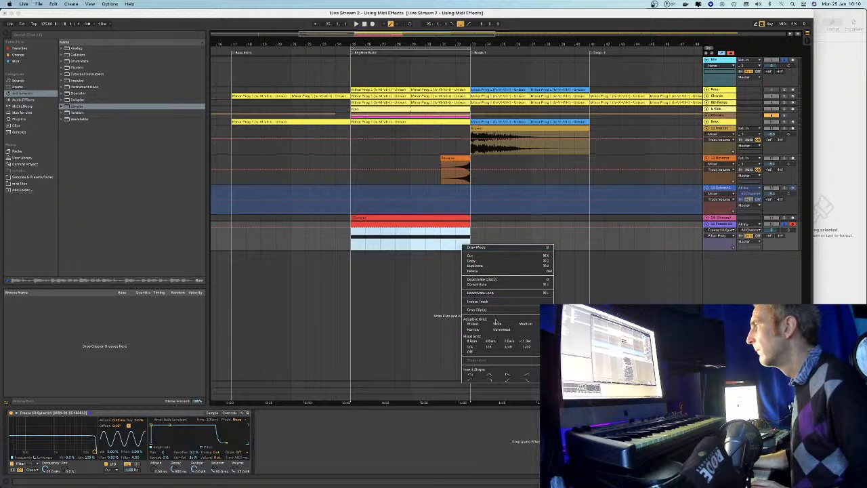
click(509, 346)
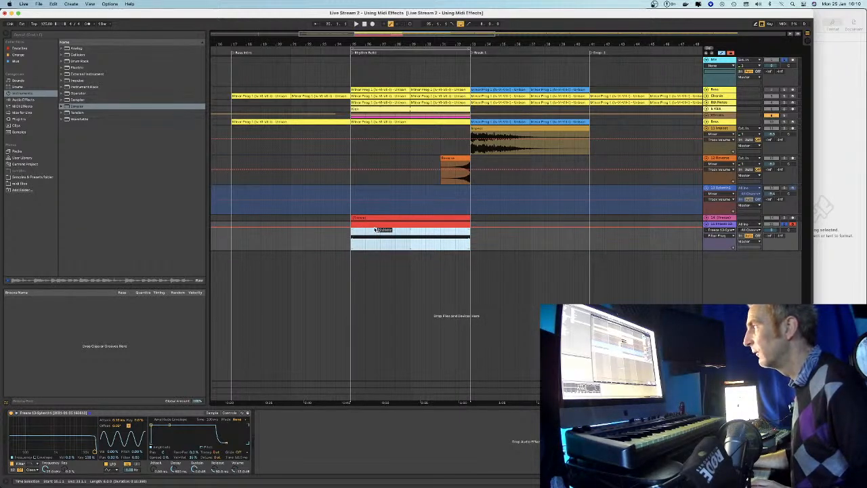
right_click(376, 230)
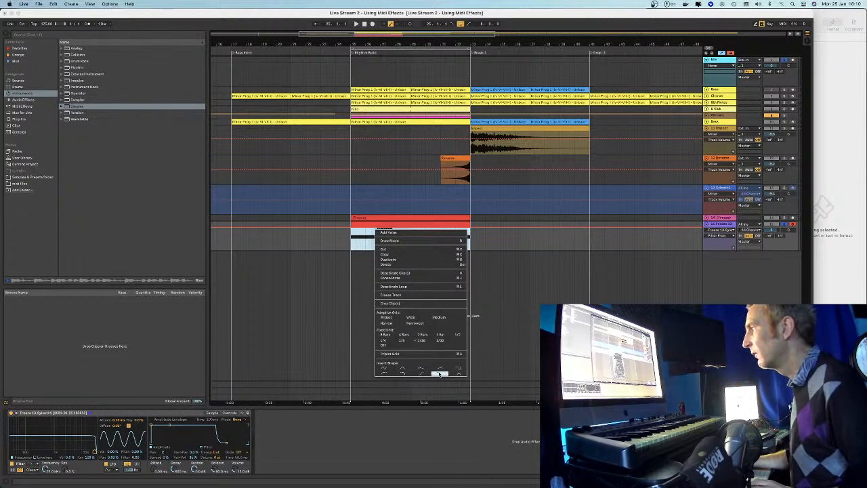
click(384, 369)
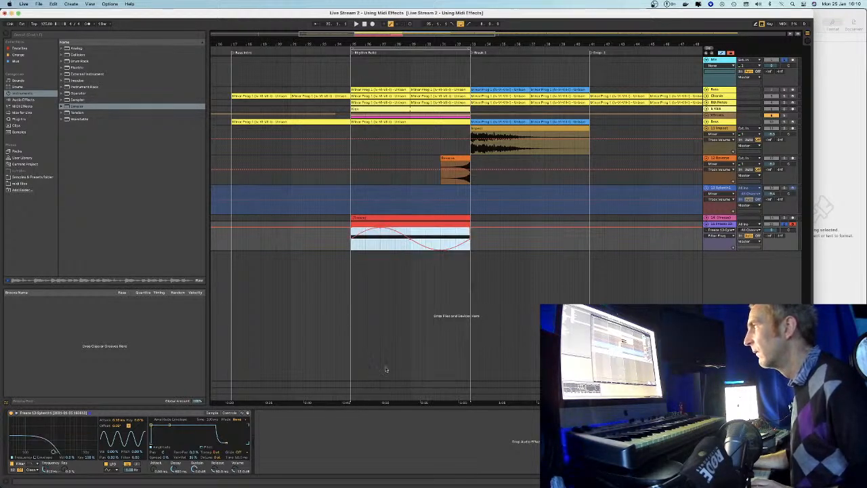
Reshape the Filter Freq curve into a gradual rise peaking near the Rhythm Build's end, and audition it soloed and in the full mix
click(365, 248)
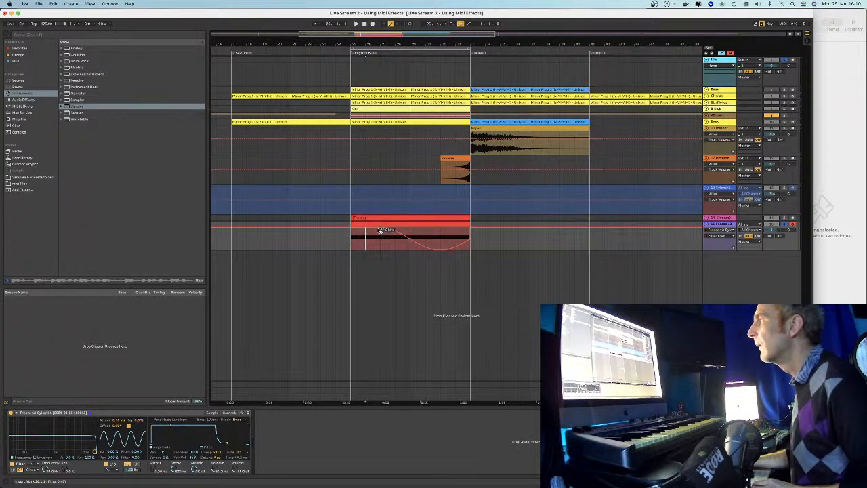
drag(382, 231, 364, 241)
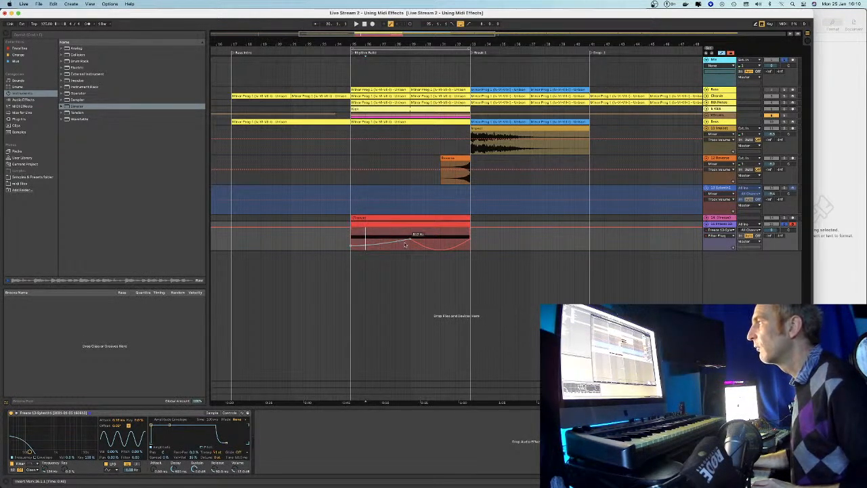
drag(410, 231, 453, 229)
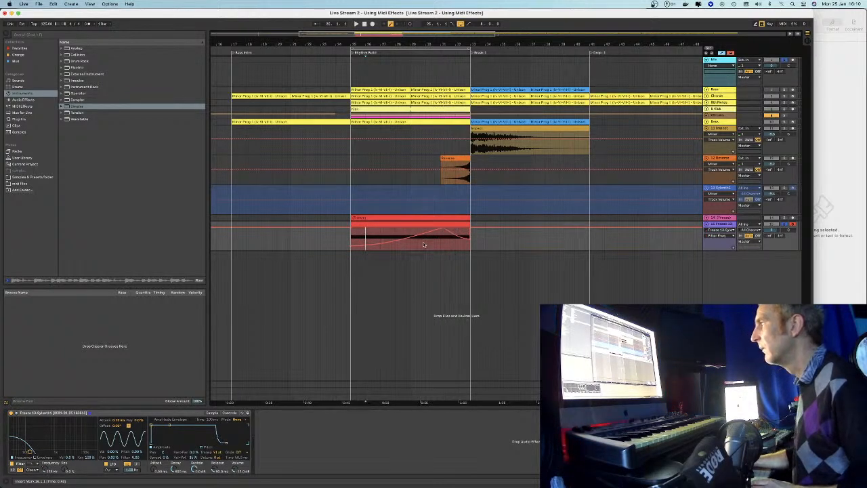
key(space)
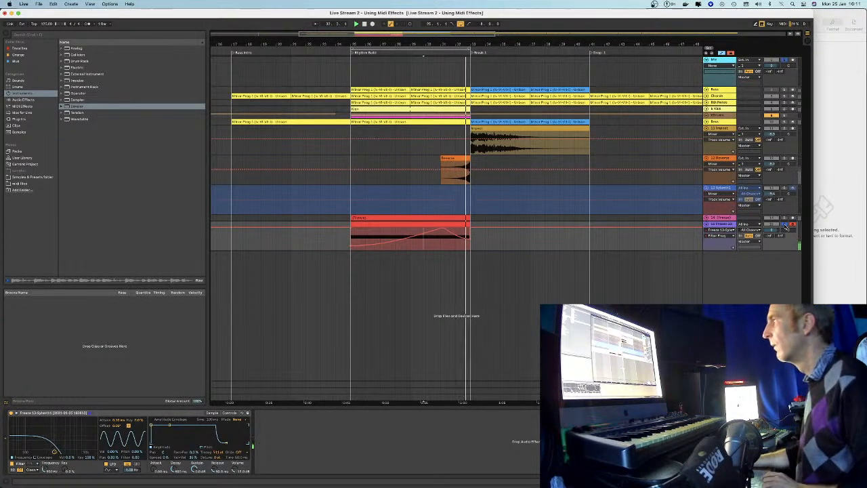
click(784, 224)
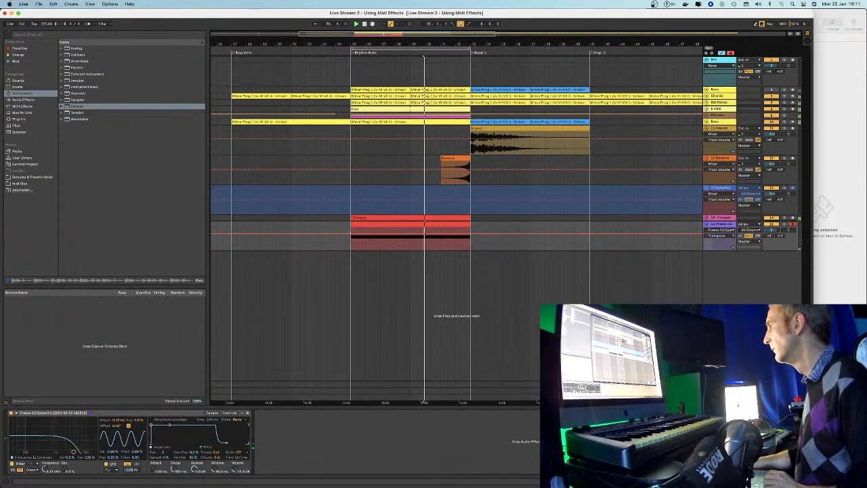
Hide the device view to heighten the Simpler track's lane, and unfold the frozen riser track above it
key(super+alt+l)
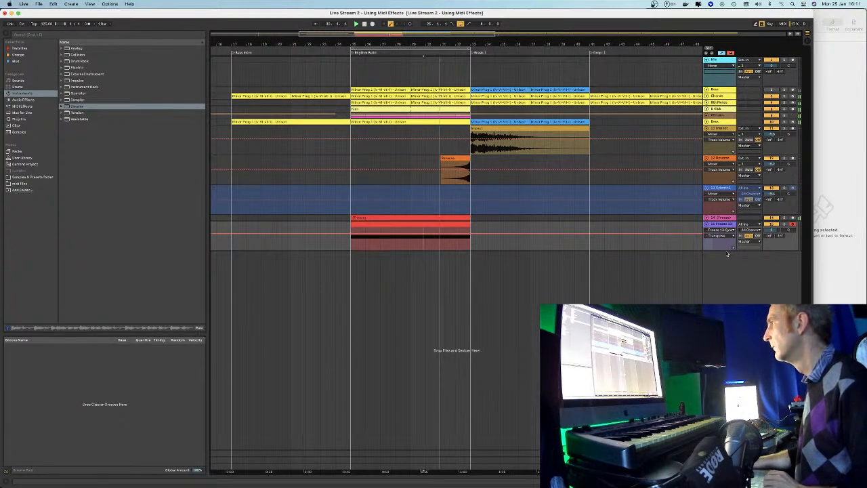
drag(726, 249, 725, 285)
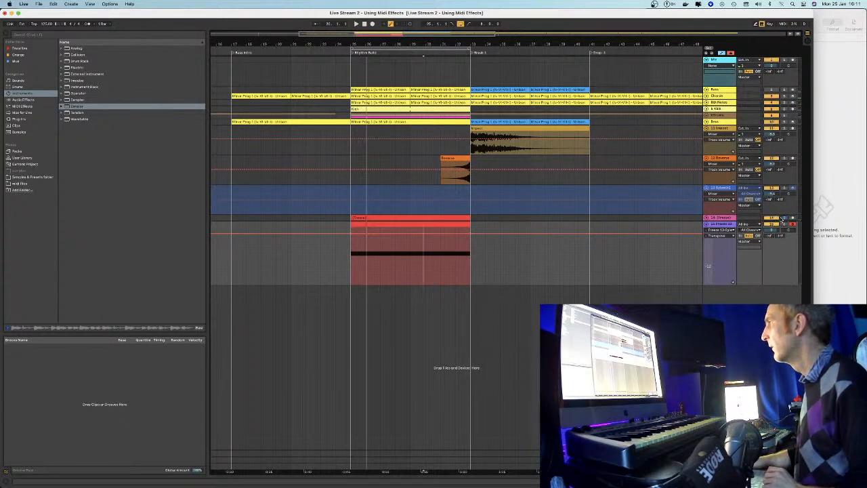
click(710, 217)
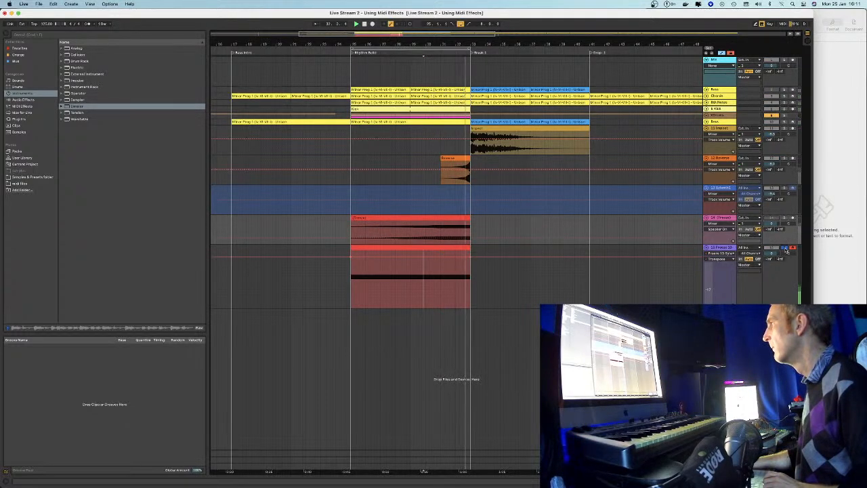
Extend the playback loop from the Rhythm Build through Break 1 to the start of Drop 1, and play the transition
drag(376, 42, 332, 57)
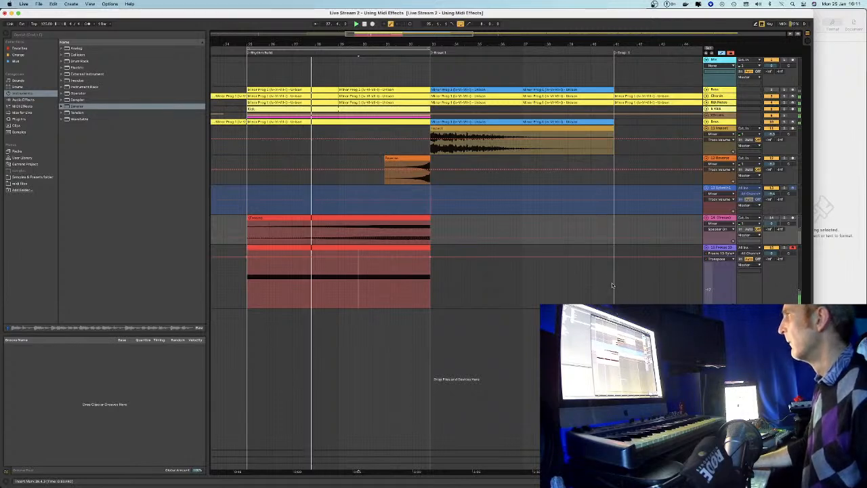
drag(435, 55, 569, 57)
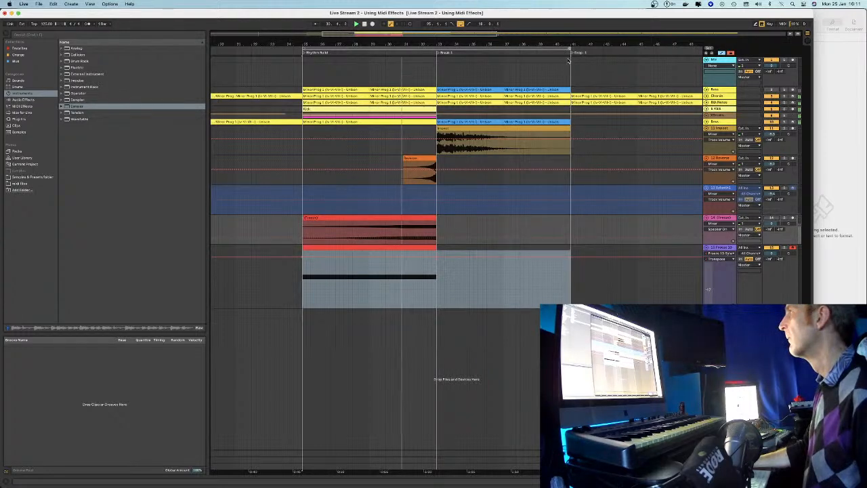
right_click(538, 68)
click(602, 184)
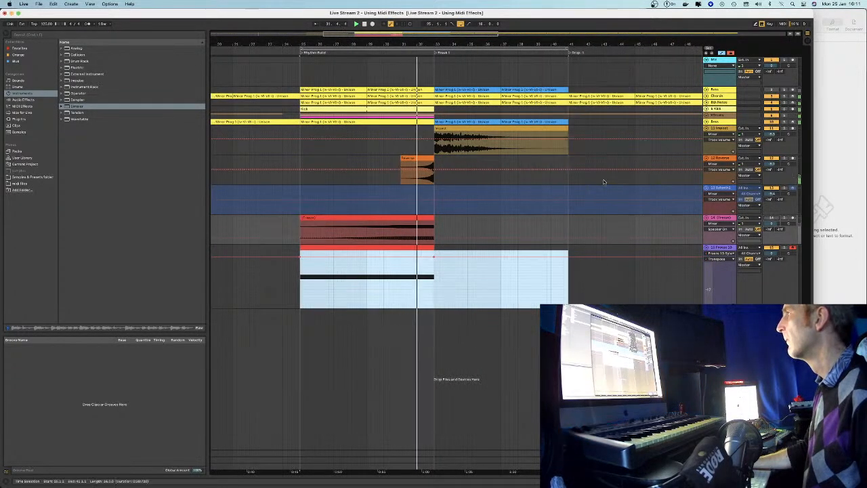
drag(444, 46, 445, 58)
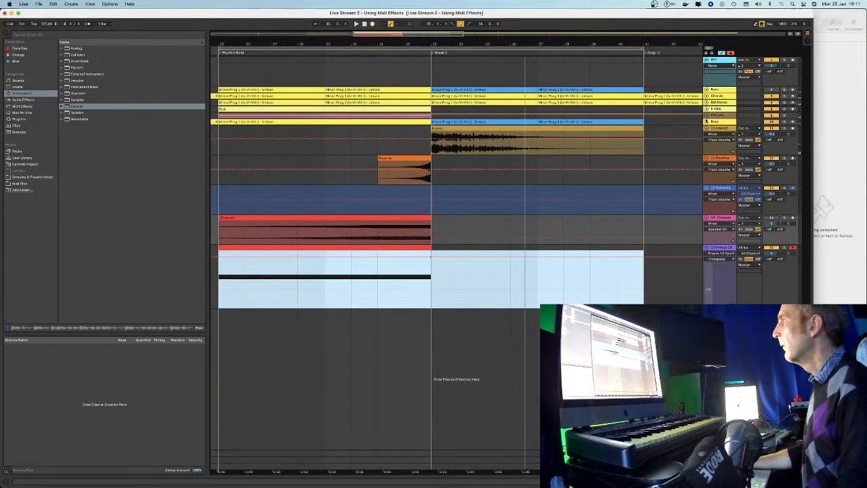
Unfold the drums group and duplicate the Simpler track's Rhythm Build clip into Break 1
click(706, 115)
scroll(414, 44, down, 5)
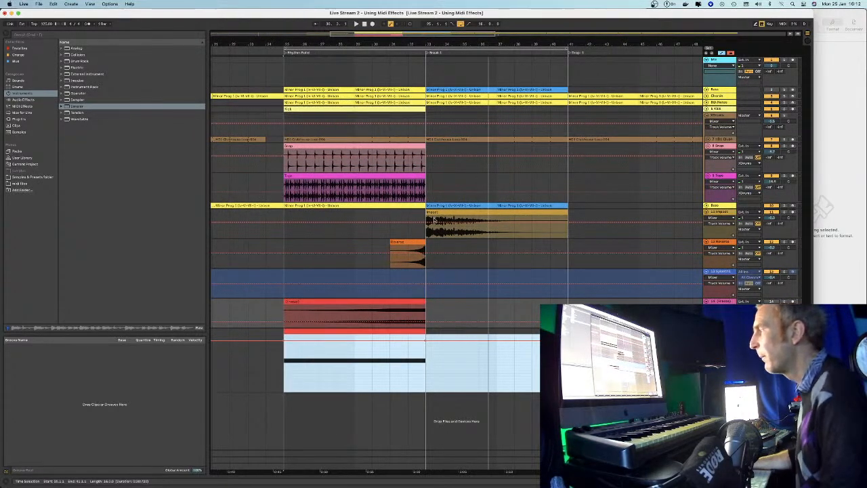
click(399, 350)
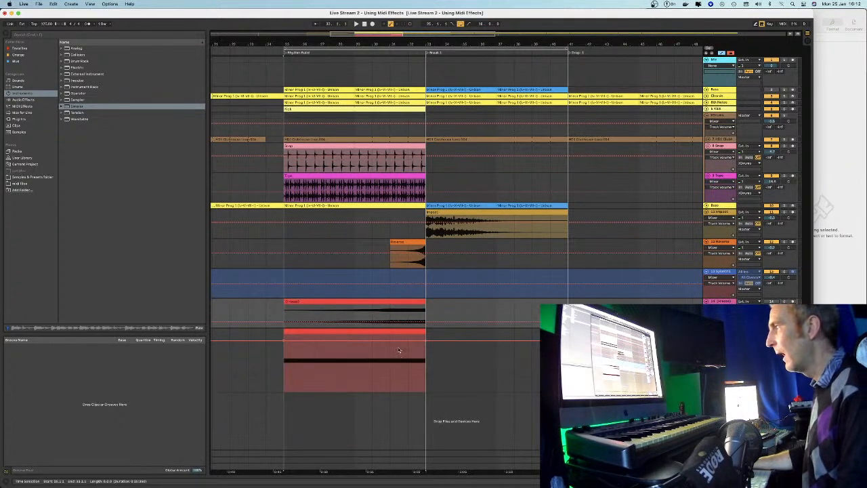
key(super+d)
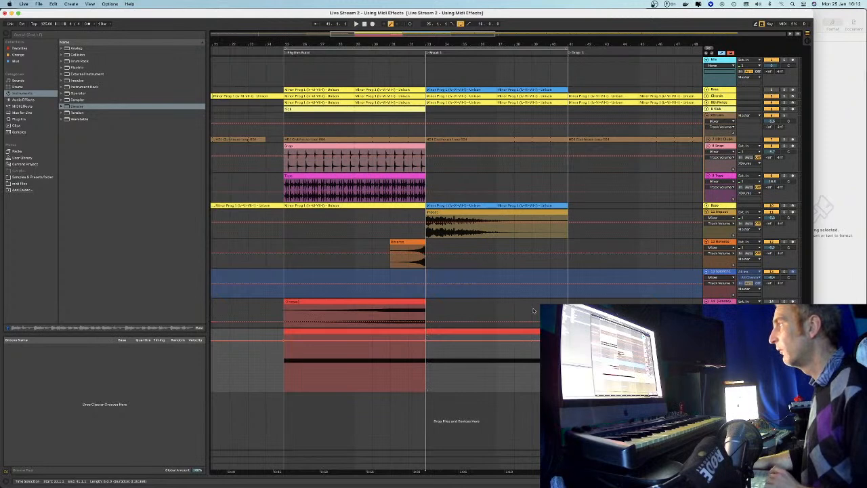
Remove the Simpler track's Rhythm Build clip, keep its Break 1 copy, and play the transition
click(390, 331)
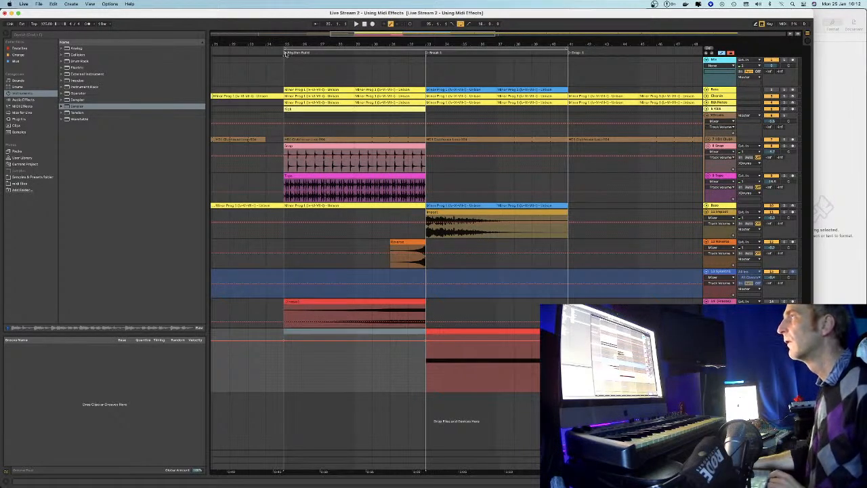
key(space)
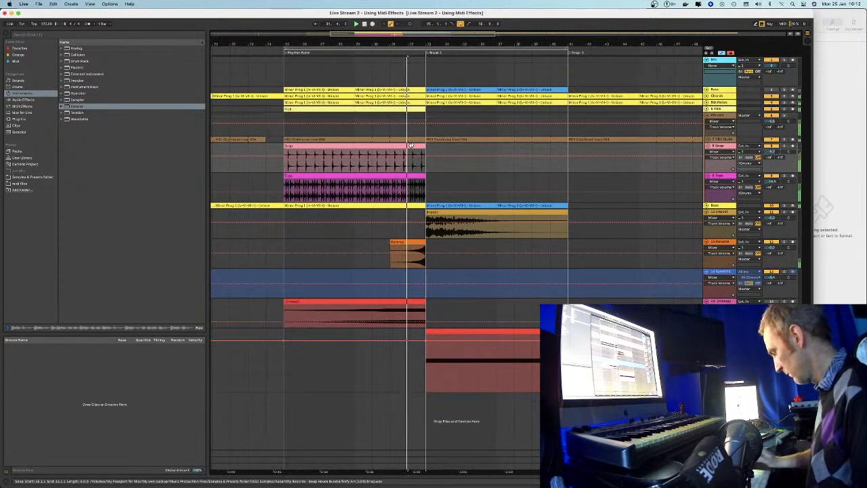
key(plus)
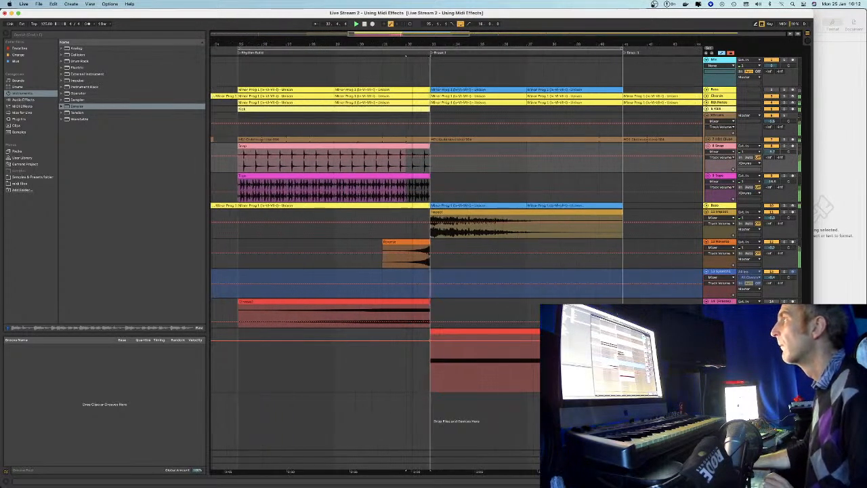
key(minus)
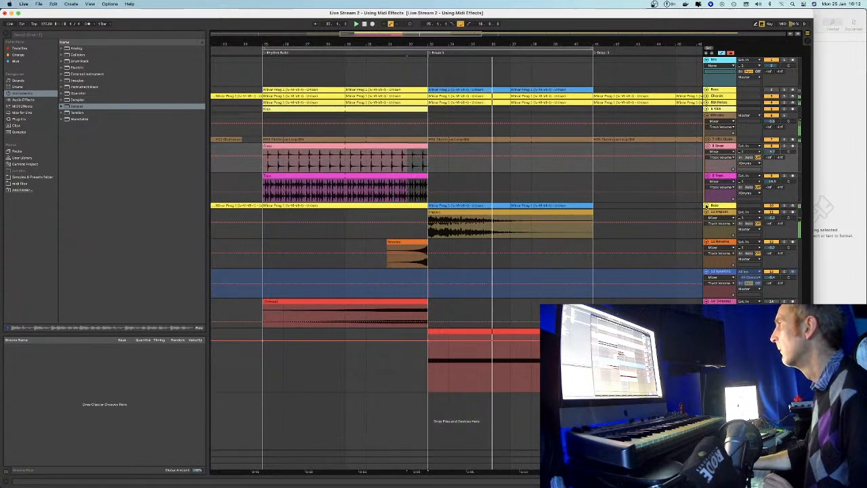
Unfold the Bass track below the drums, audition it soloed, and show its devices with its first Break 1 clip selected
click(706, 206)
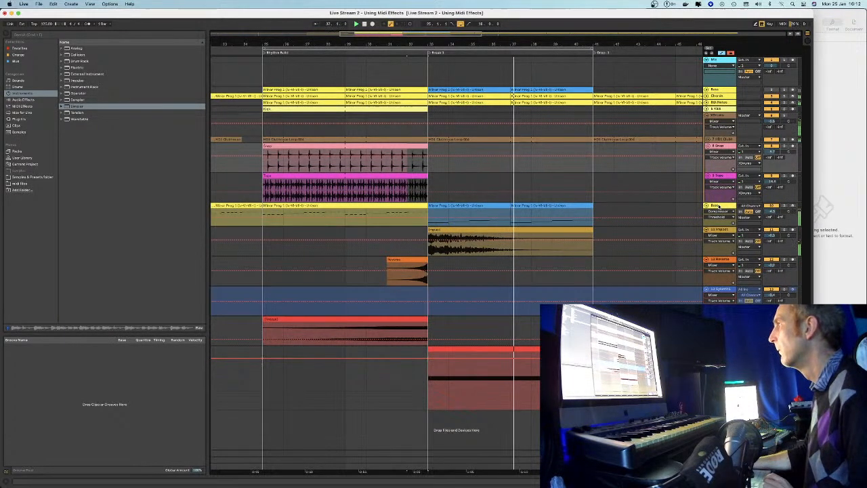
click(719, 205)
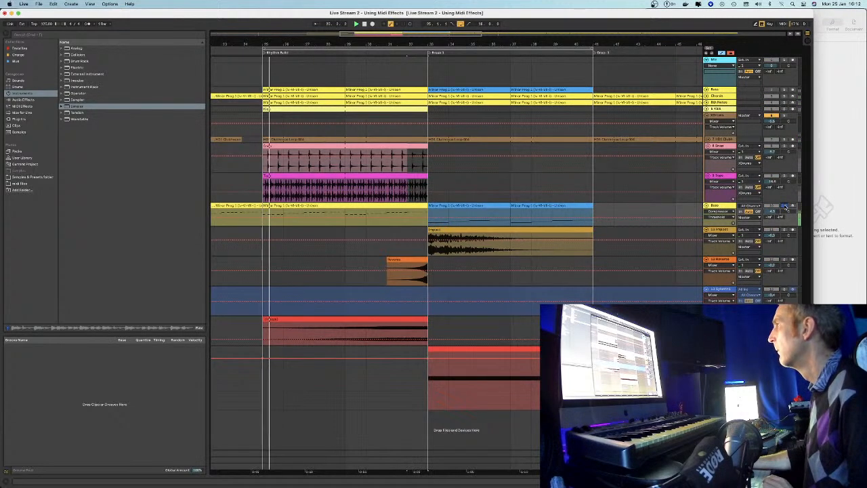
double_click(723, 206)
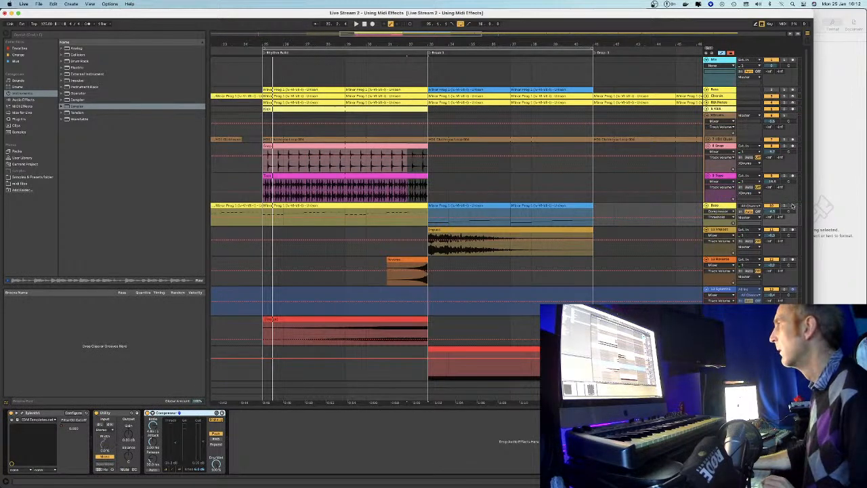
click(468, 205)
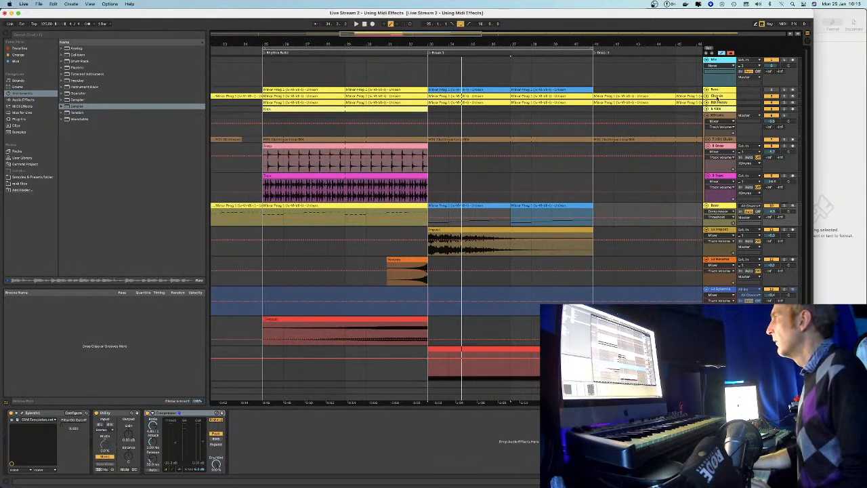
Duplicate the 8th Notes track, place the copy above the lower Bass track as Break Bass, and unfold it
click(716, 101)
right_click(719, 103)
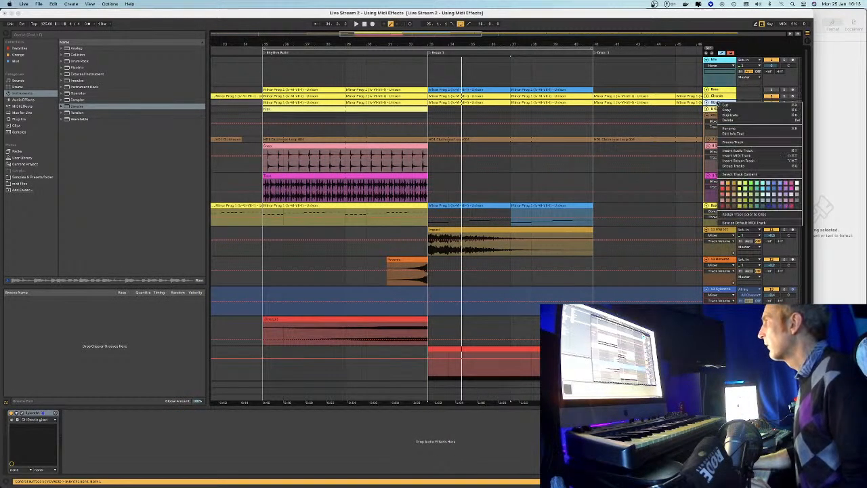
click(738, 116)
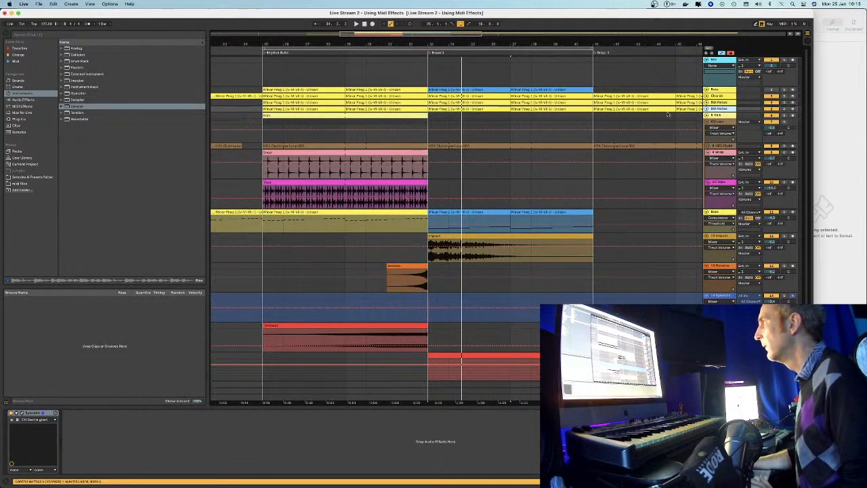
drag(722, 109, 721, 213)
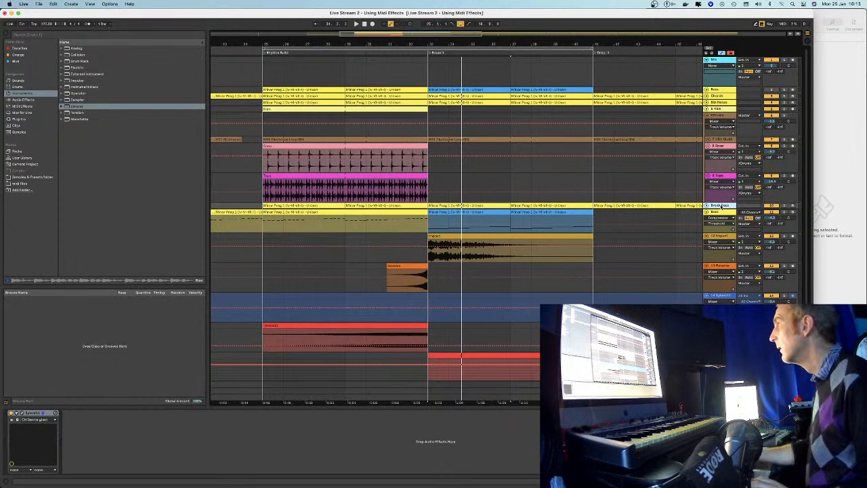
click(707, 205)
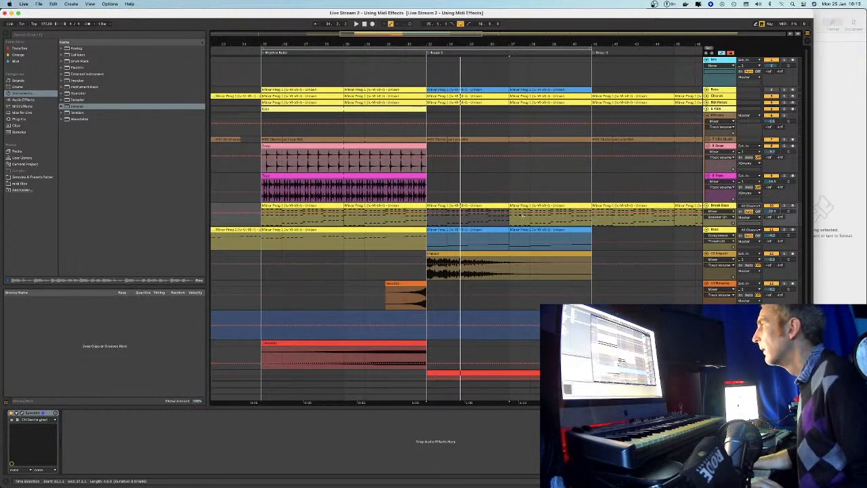
Delete the Break Bass track's clips from the Rhythm Build through the end of Break 1
click(291, 205)
key(Delete)
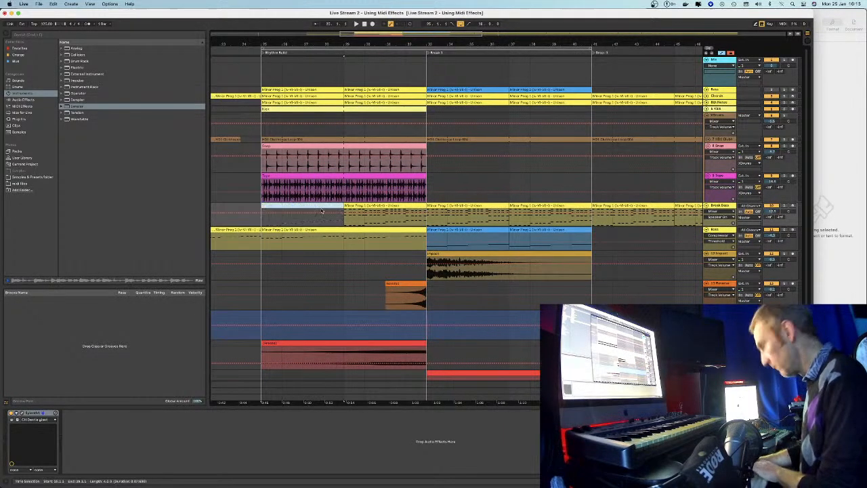
drag(327, 221, 587, 214)
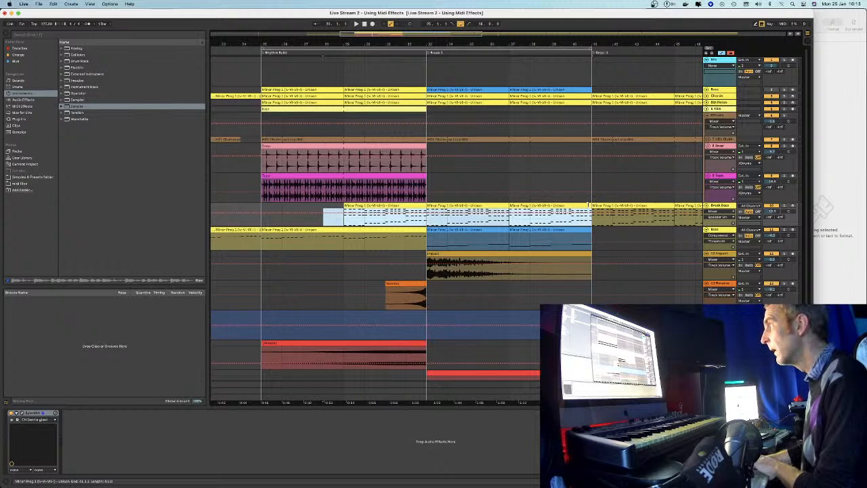
click(383, 216)
key(Delete)
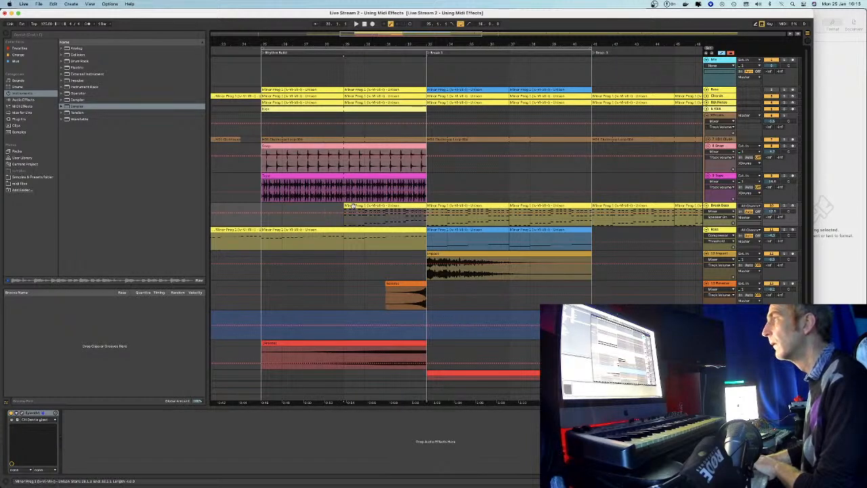
key(Right)
key(Delete)
key(Right)
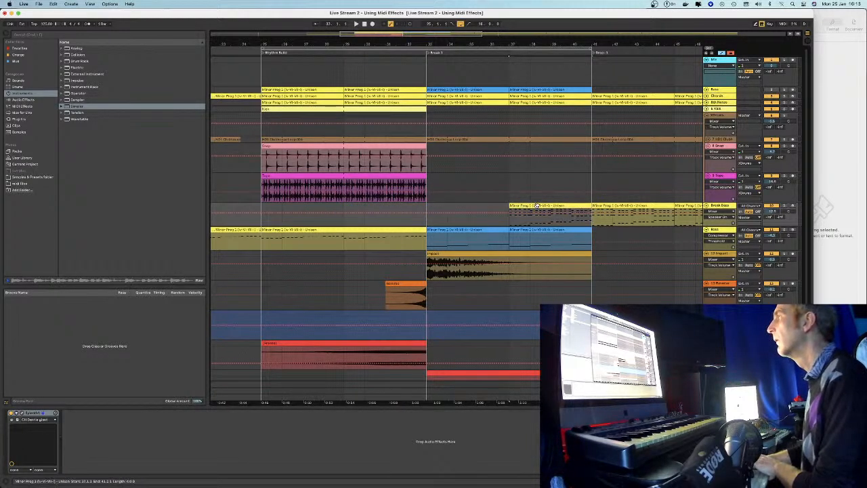
key(Delete)
Move the lower Bass track's two Break 1 clips onto the Break Bass track and play them soloed
key(minus)
key(minus)
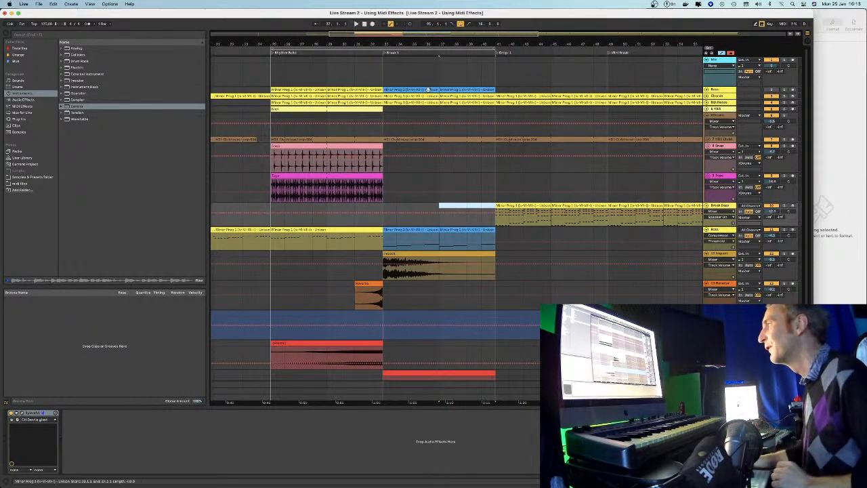
scroll(401, 120, left, 2)
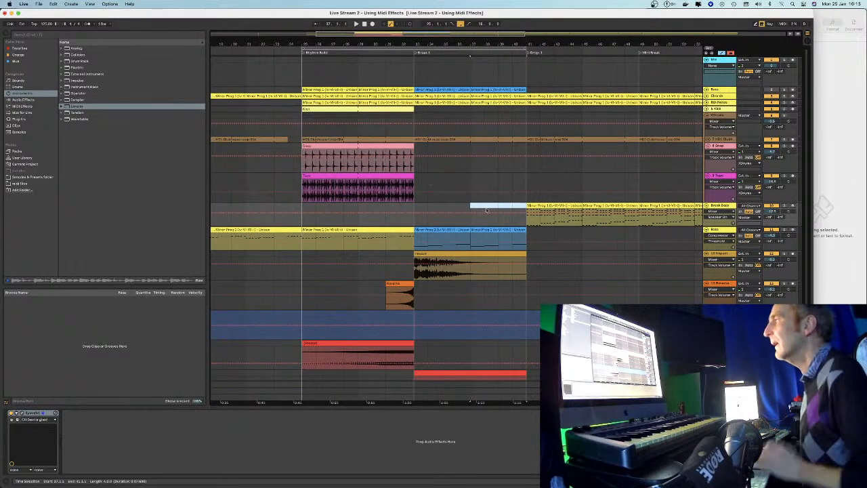
drag(456, 238, 487, 206)
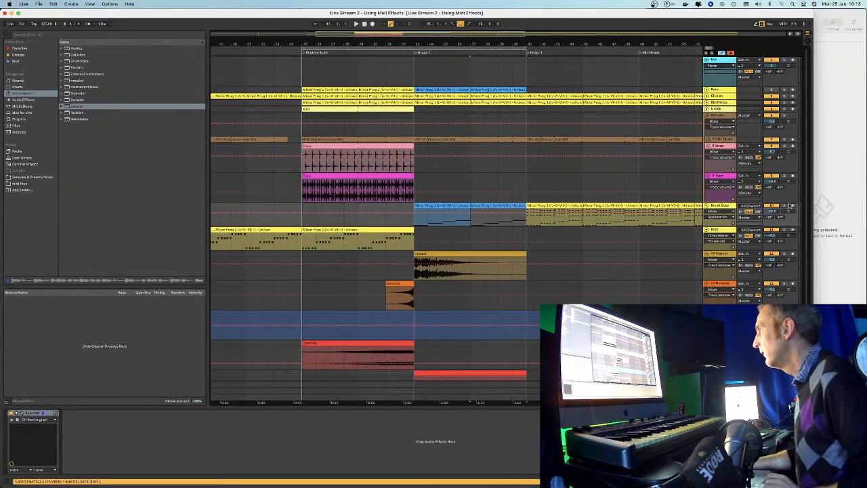
key(space)
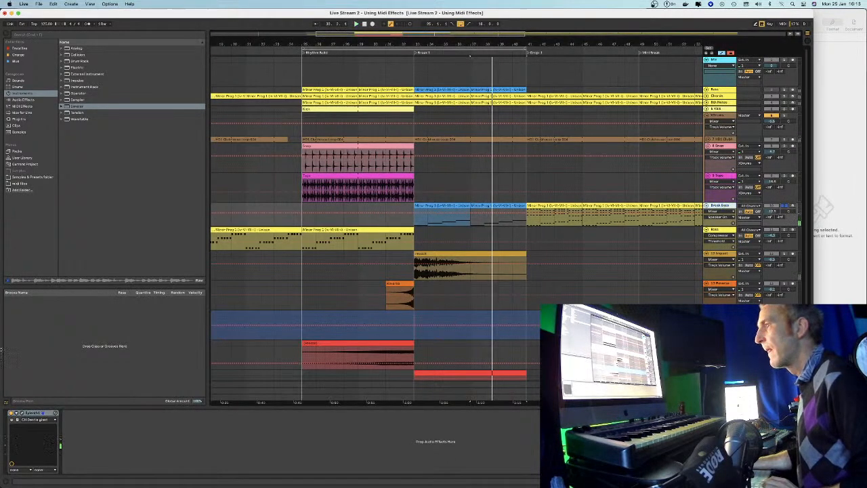
Open the Break Bass track's Sylenth1 and try its filter control cutoff and resonance while auditioning the soloed part
click(23, 413)
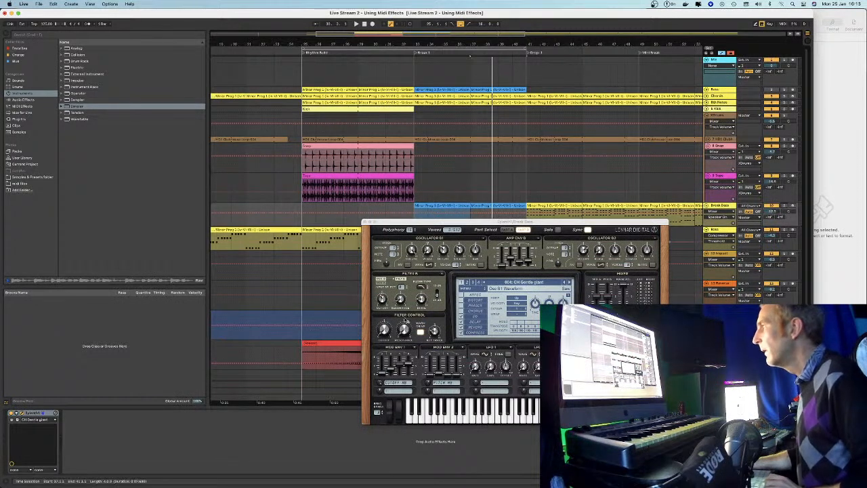
key(space)
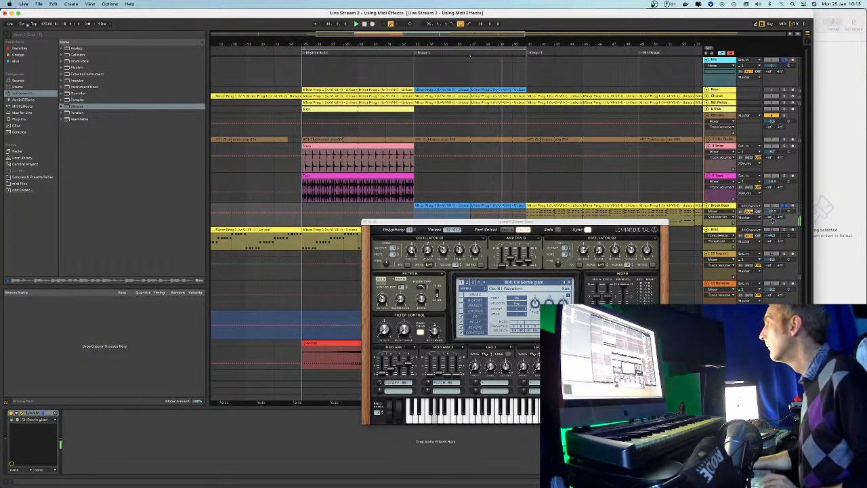
click(382, 312)
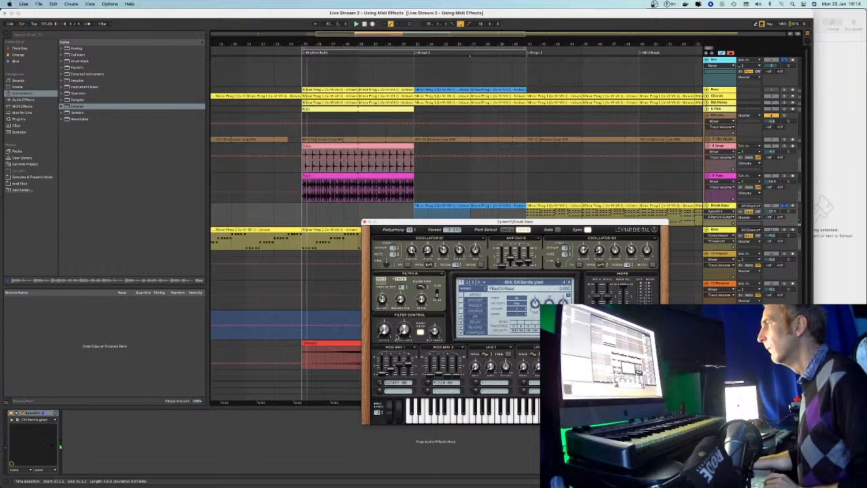
key(space)
key(space)
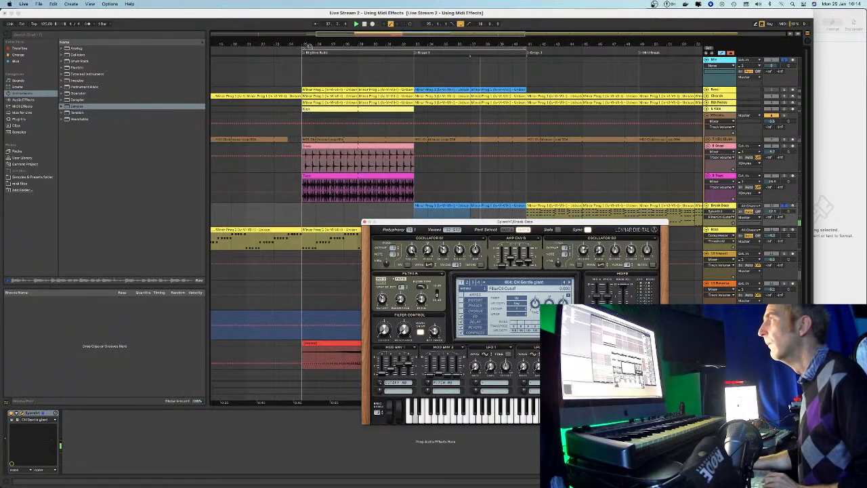
Restrict the playback loop to Break 1, hide the synth window, and clear the track solos
drag(302, 49, 418, 48)
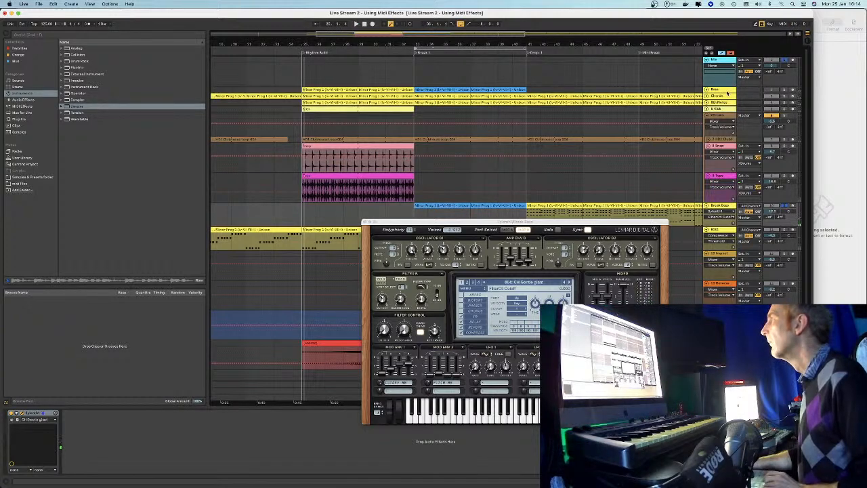
key(super+alt+p)
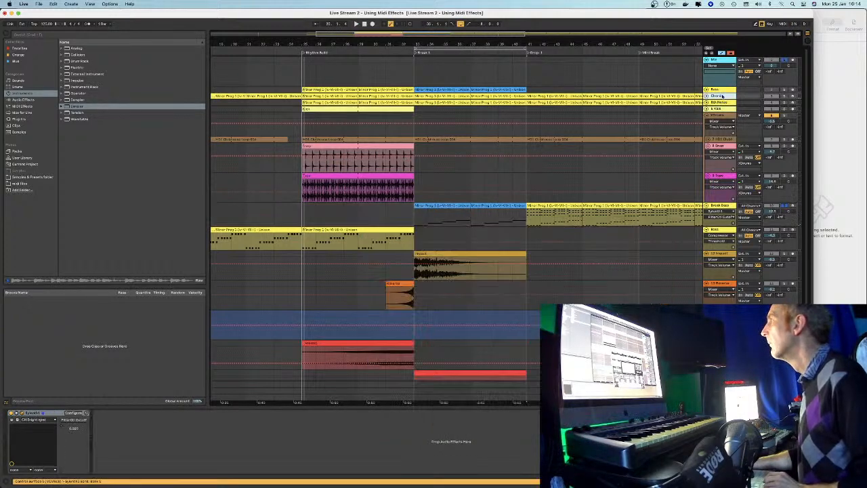
click(785, 59)
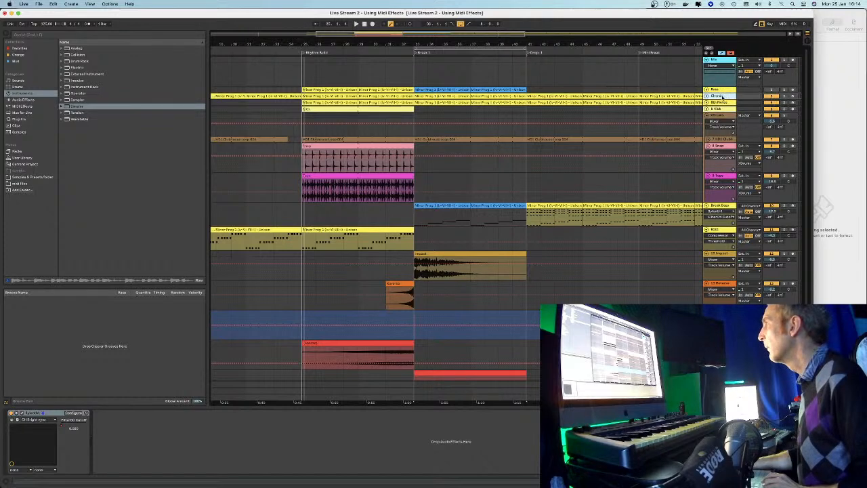
Audition the Chords track soloed at the start of Break 1
right_click(724, 96)
click(713, 95)
click(785, 97)
key(space)
click(785, 97)
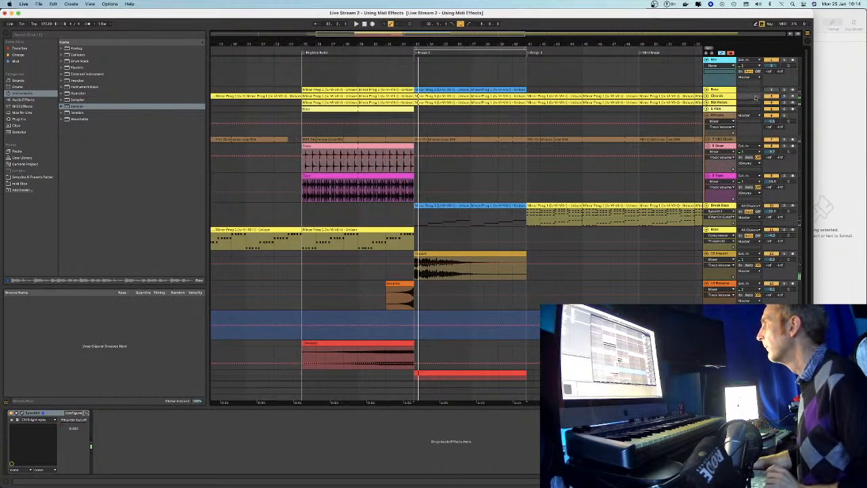
Duplicate the Chords track and move the copy directly above the Break Bass track
right_click(729, 96)
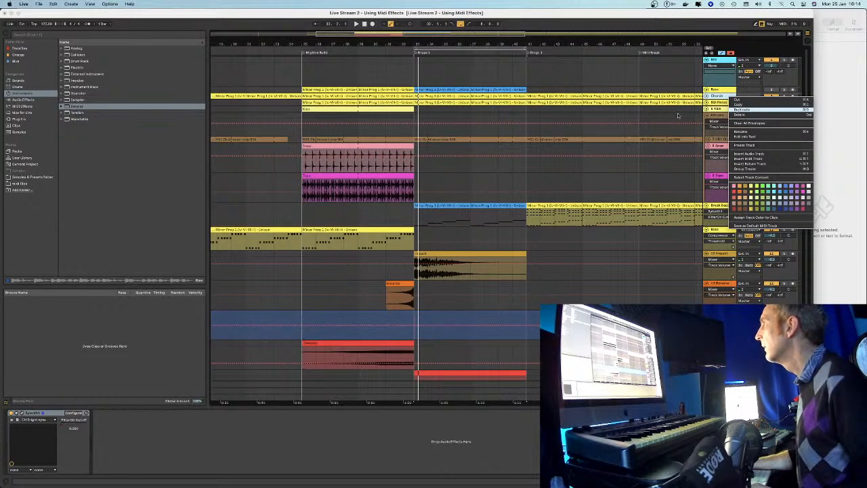
click(734, 109)
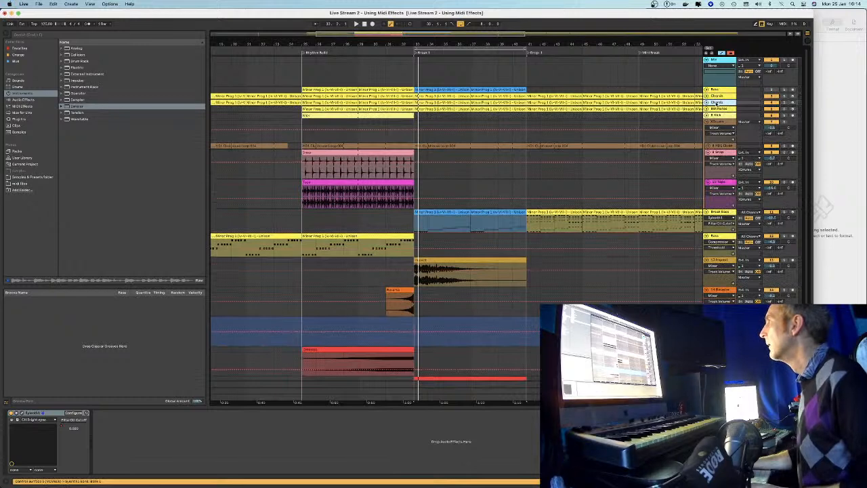
drag(716, 102, 717, 211)
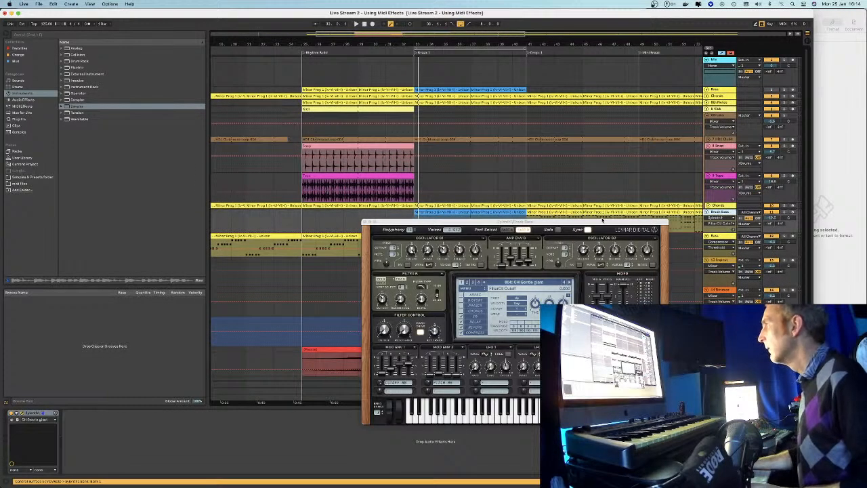
Delete the Break Bass track with its clips, and audition the upper Bass track soloed over Break 1
drag(602, 220, 596, 248)
click(456, 212)
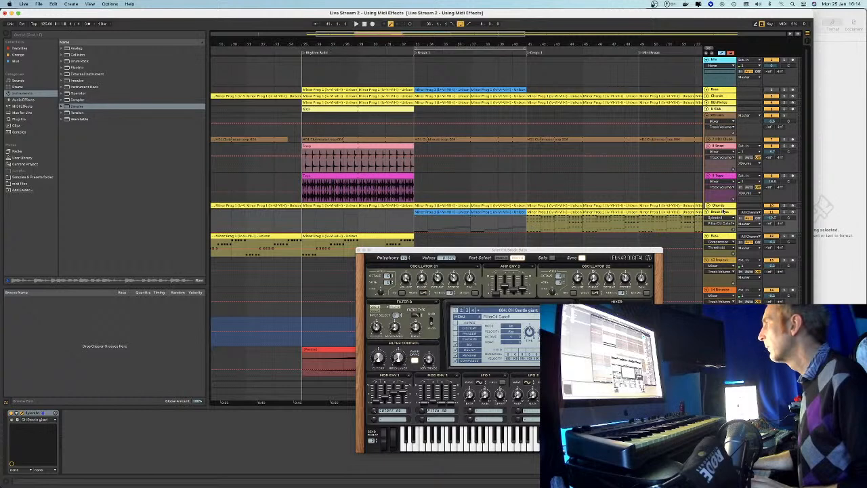
key(Delete)
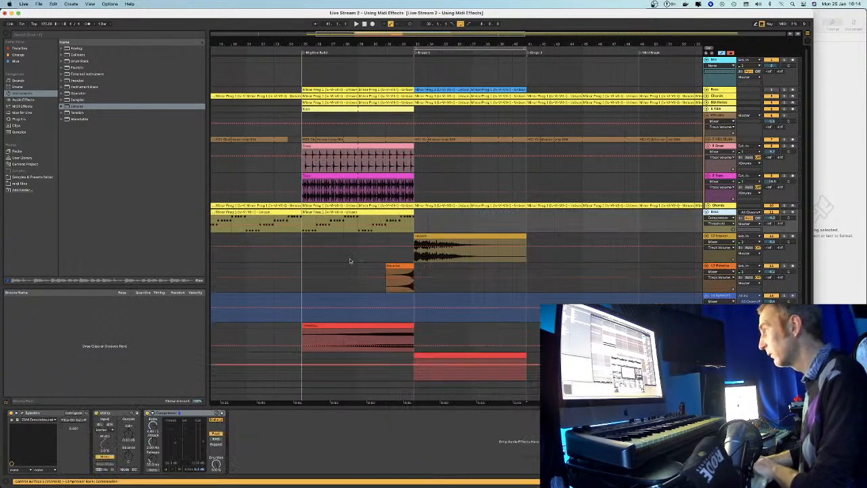
key(Delete)
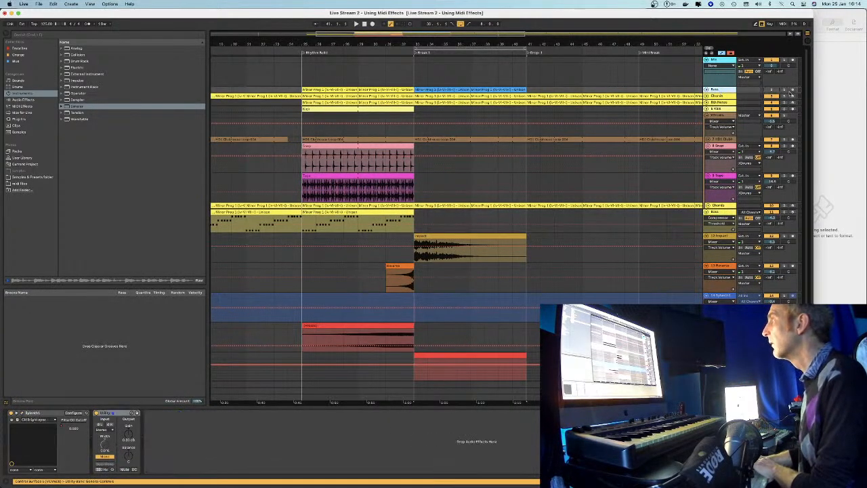
click(784, 90)
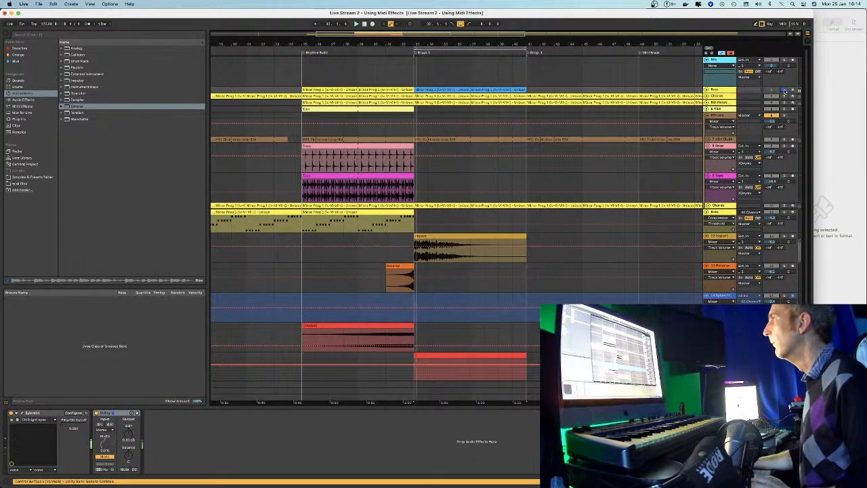
Unfold the upper Bass track and rename it Break Bass
click(705, 90)
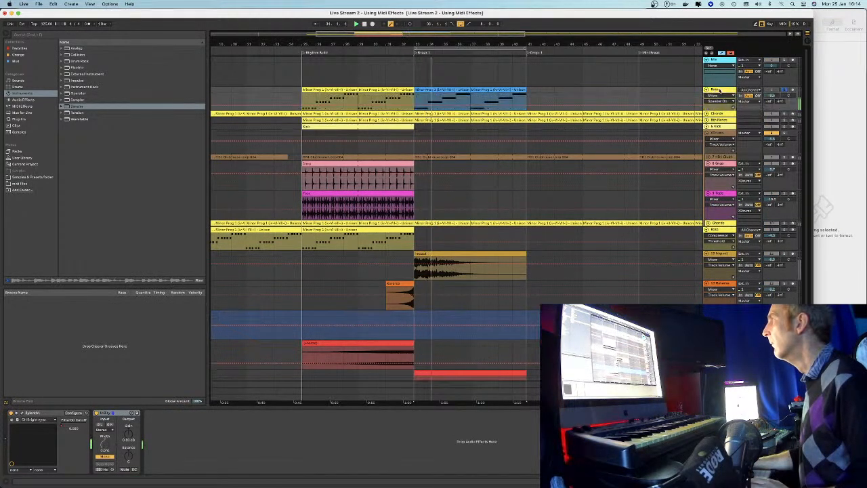
drag(716, 217, 718, 219)
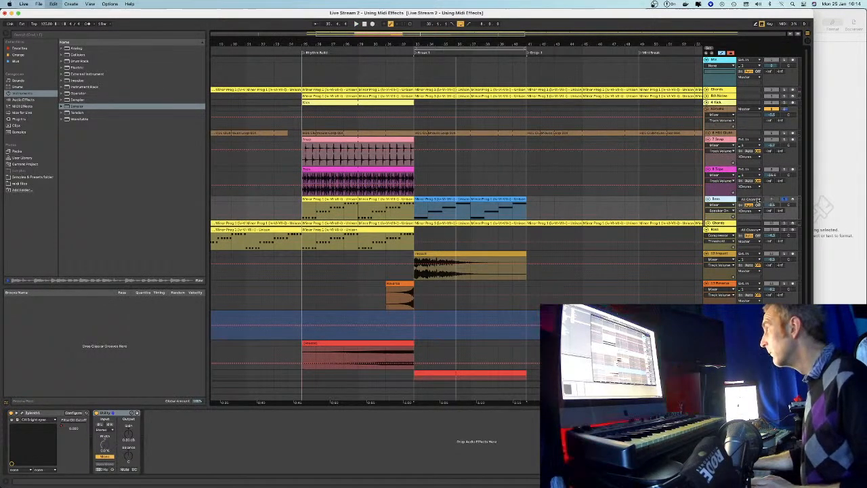
drag(725, 201, 719, 93)
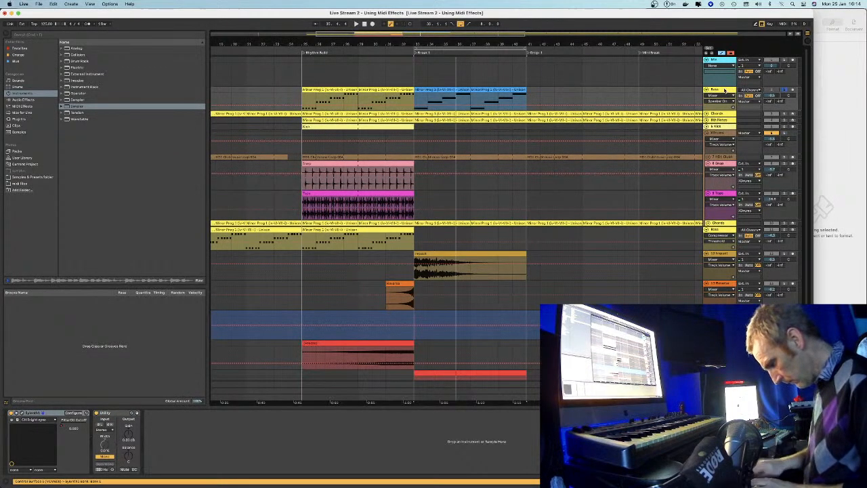
key(space)
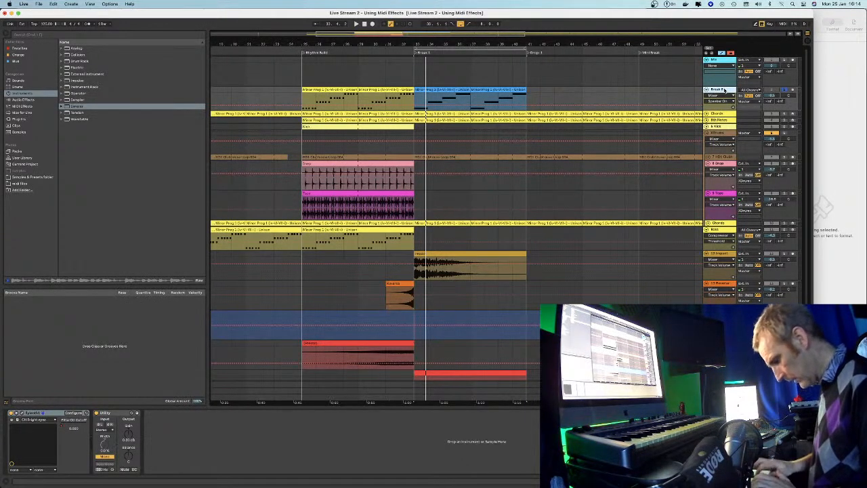
key(Down)
key(Down)
key(Down)
key(Down)
key(Down)
key(Down)
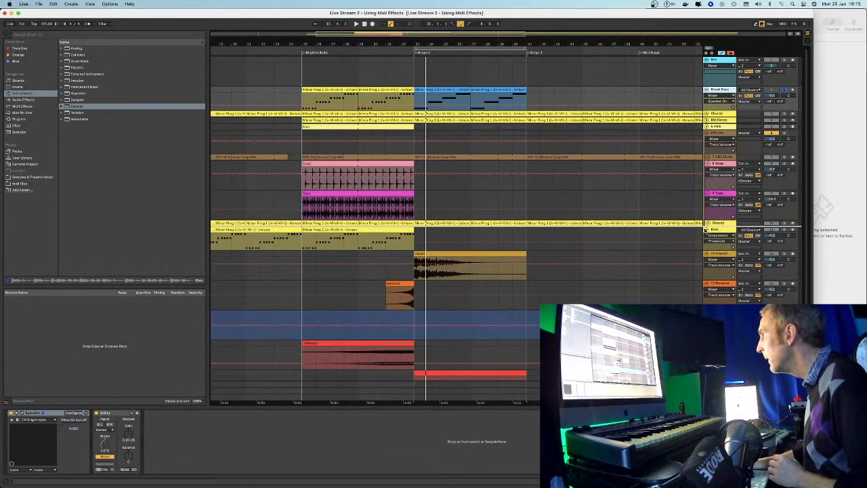
Move the Break Bass track directly above the remaining Bass track and audition it soloed over Break 1
drag(704, 230, 705, 229)
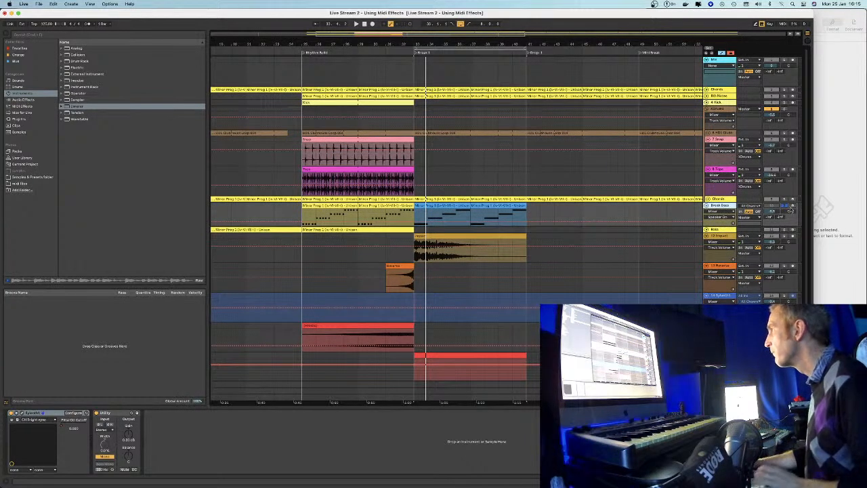
click(784, 207)
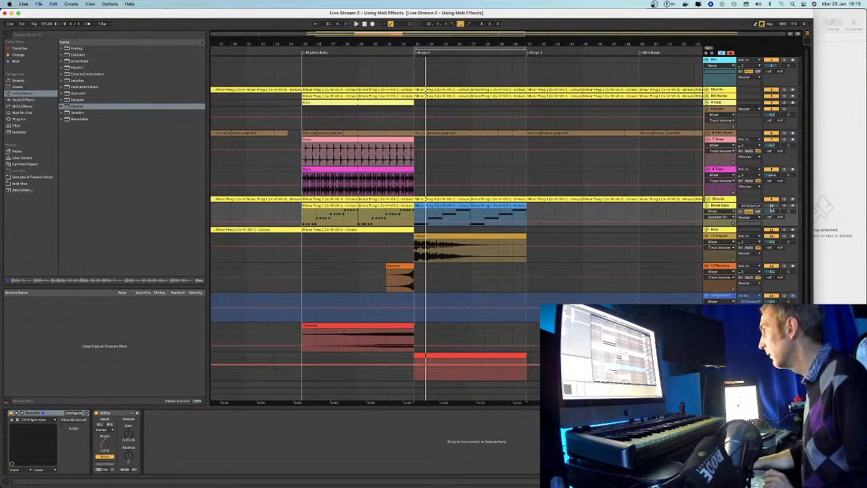
click(785, 207)
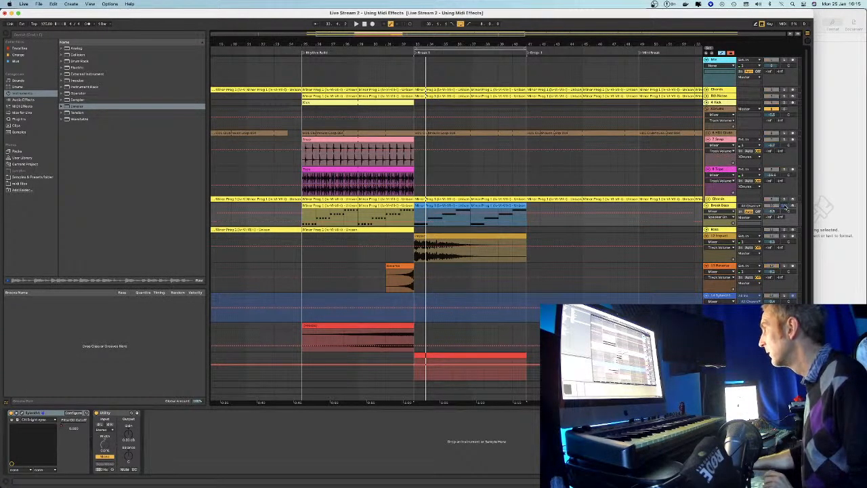
key(space)
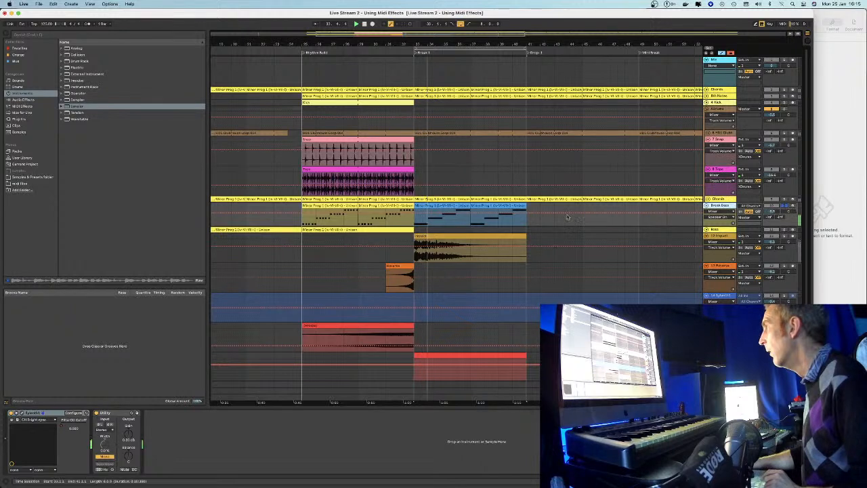
Delete the Break Bass clips in the Rhythm Build section and clear the track's solo
click(378, 205)
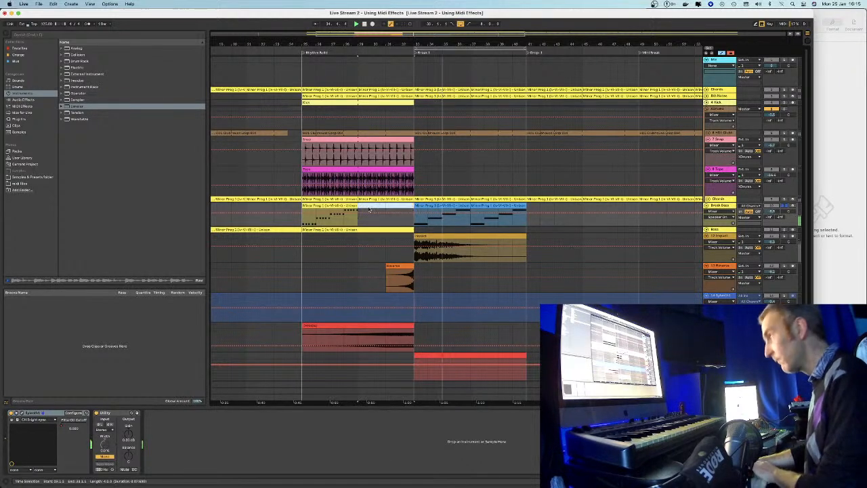
key(Delete)
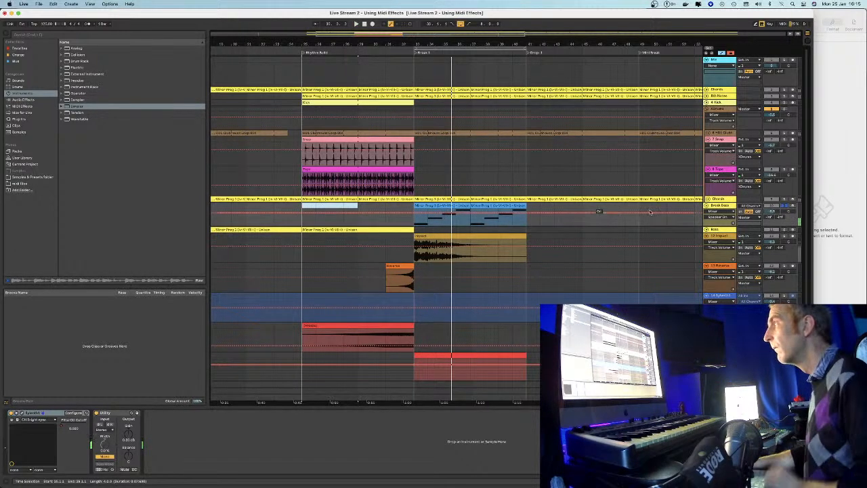
click(786, 208)
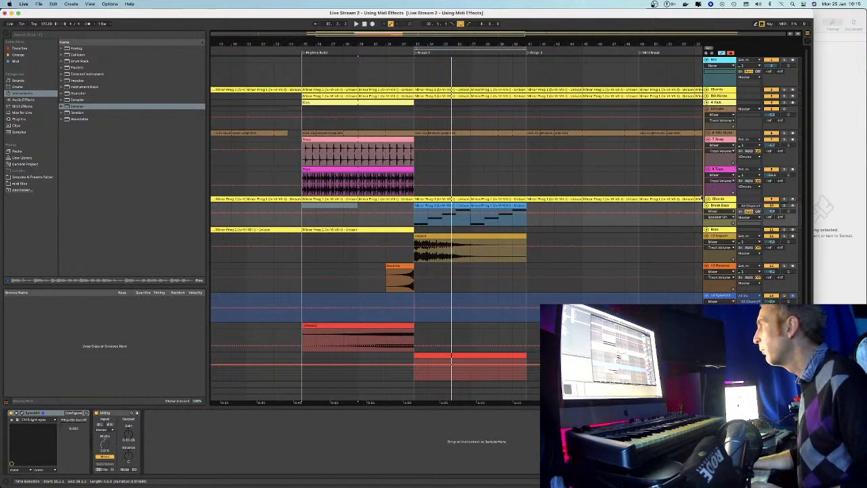
Move the lower Chords track directly above the Kick track and fold the drums group
drag(720, 200, 728, 102)
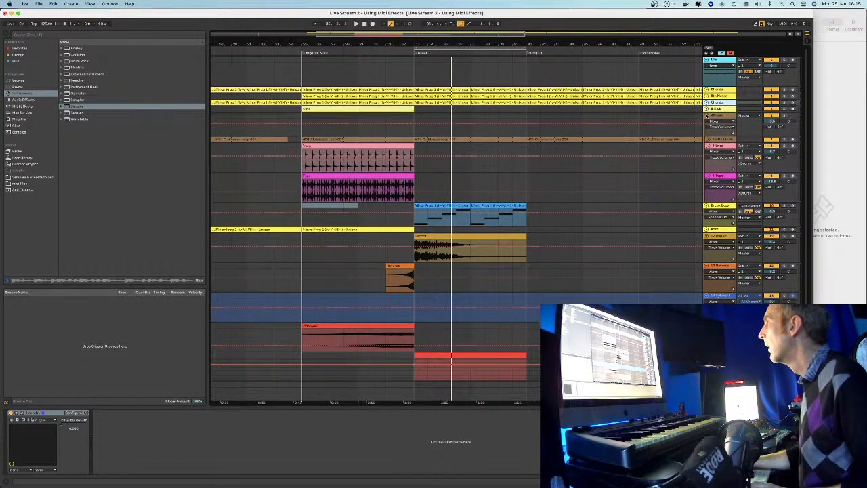
click(709, 126)
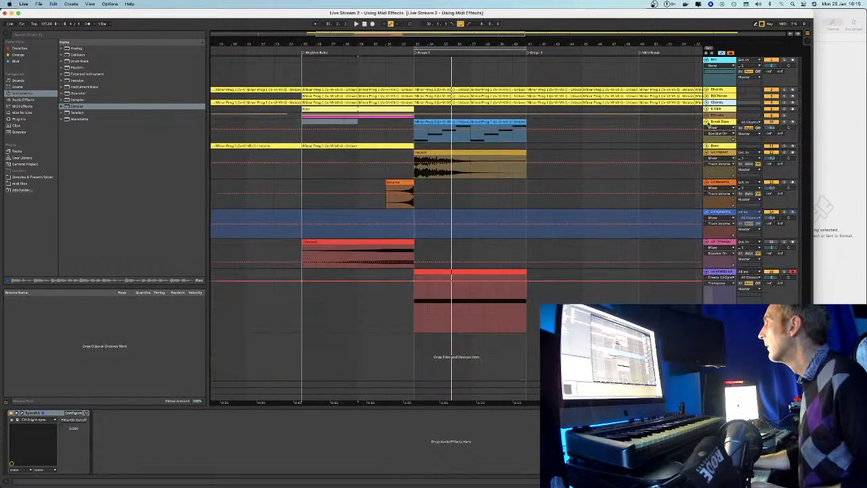
Loop playback over Rhythm Build and Break 1, and copy the Reverse clip to the end of Break 1
click(445, 121)
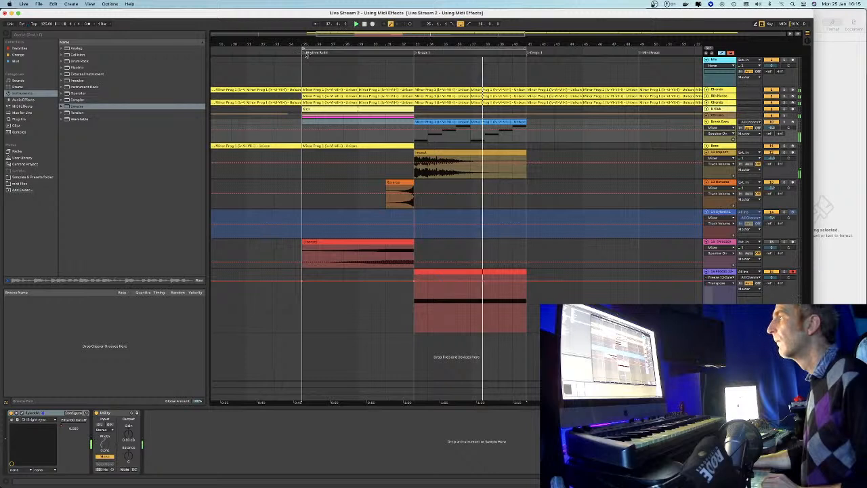
click(394, 183)
drag(394, 183, 511, 182)
click(508, 187)
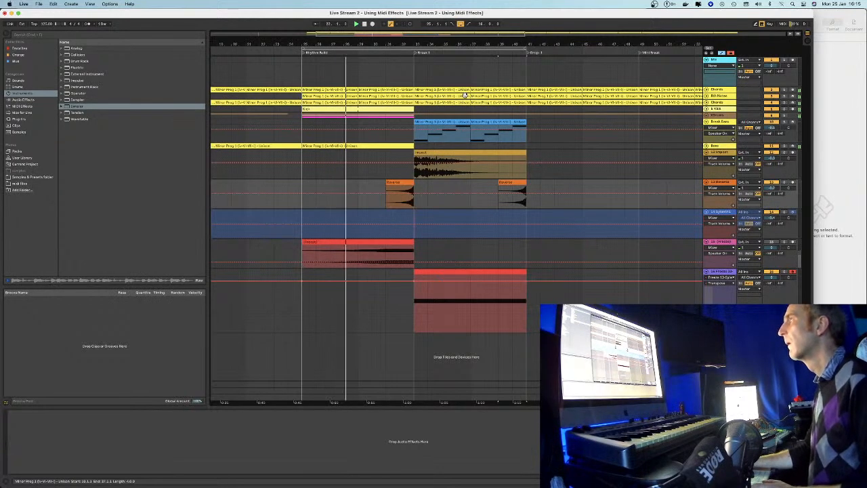
scroll(582, 183, left, 1)
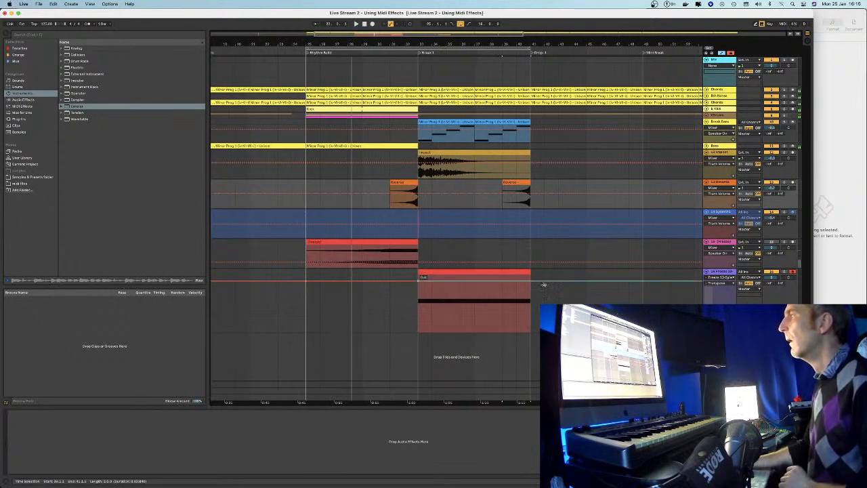
Fold the two lowest tracks with red clips, then unfold the drums group and fold its Snap and Tops tracks
click(707, 272)
click(706, 242)
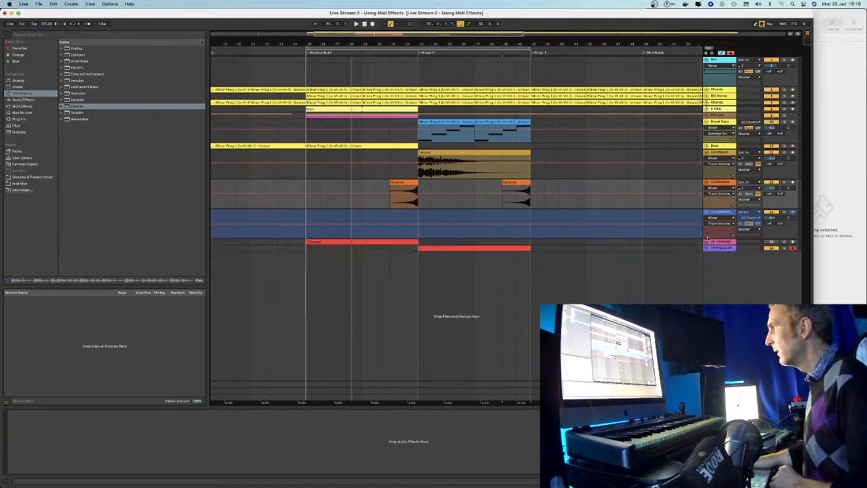
drag(338, 45, 298, 61)
click(379, 203)
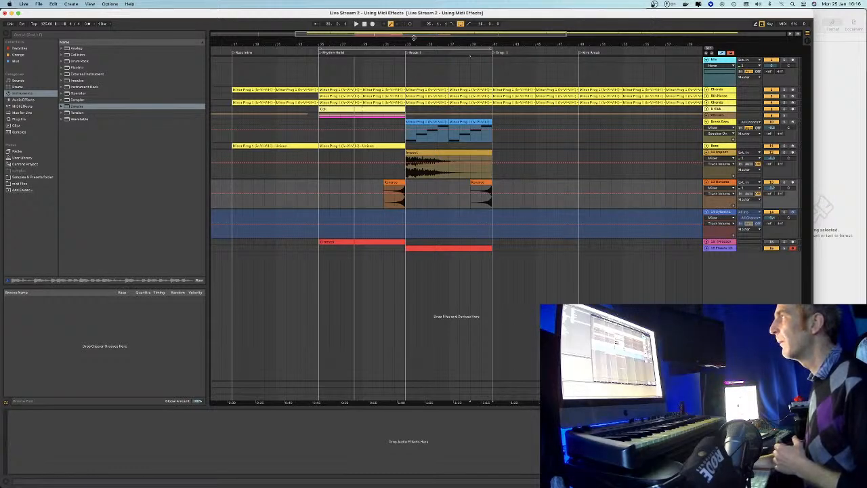
scroll(416, 68, left, 5)
scroll(587, 56, up, 2)
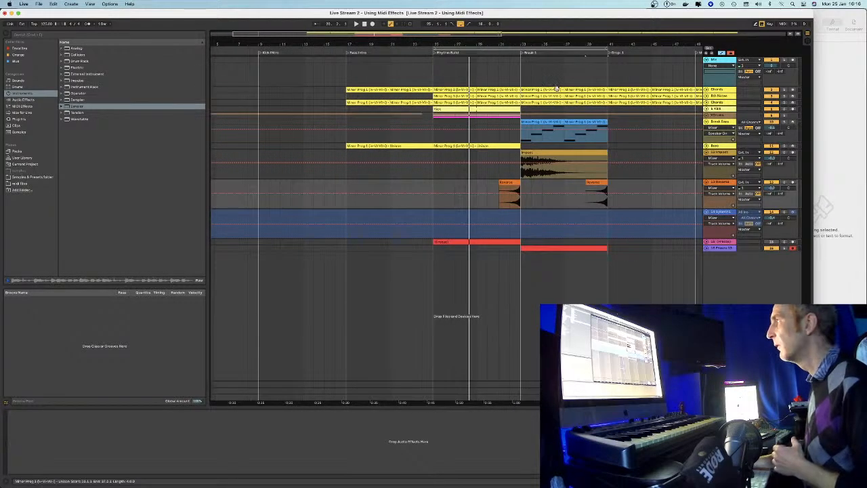
click(705, 116)
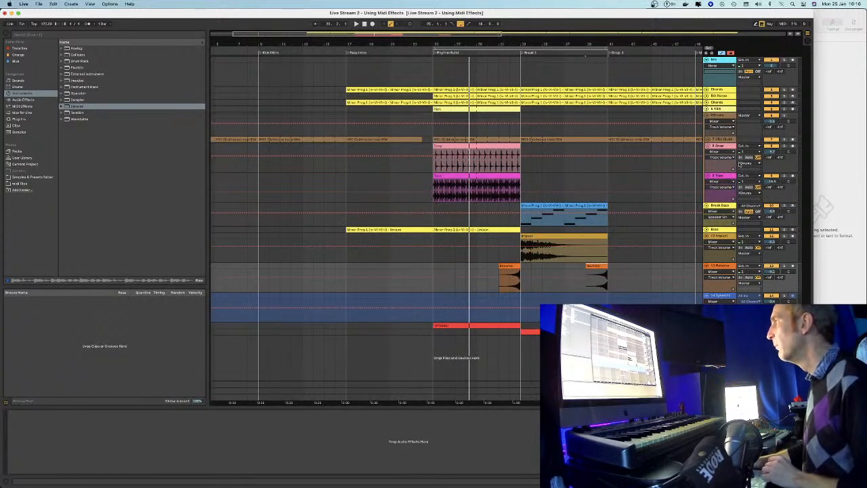
click(708, 147)
click(707, 153)
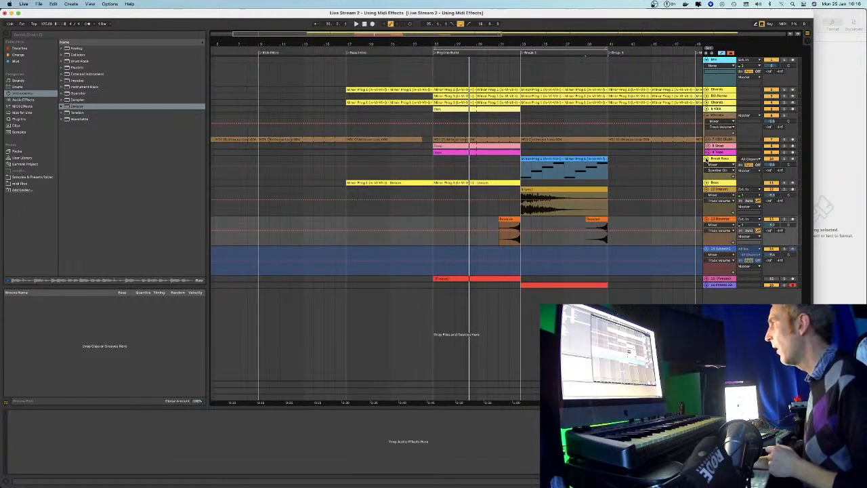
Insert a MIDI track below the Tops track and load the 808 Core Kit onto it
right_click(720, 152)
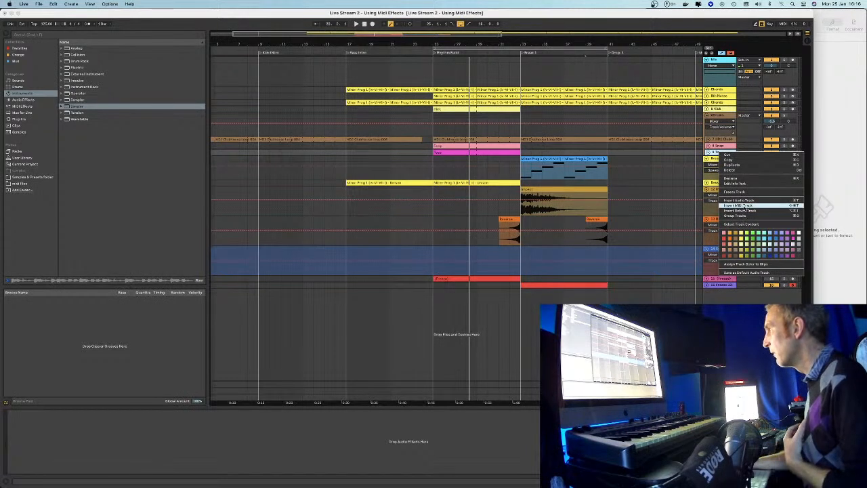
click(741, 205)
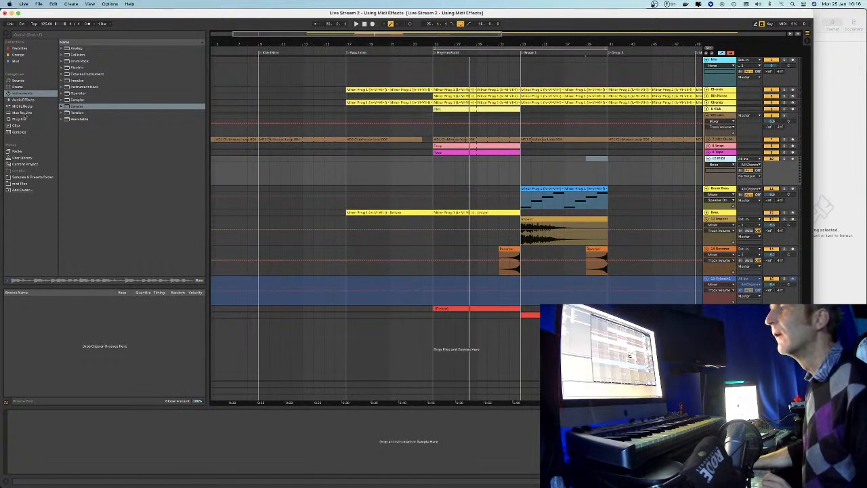
click(24, 178)
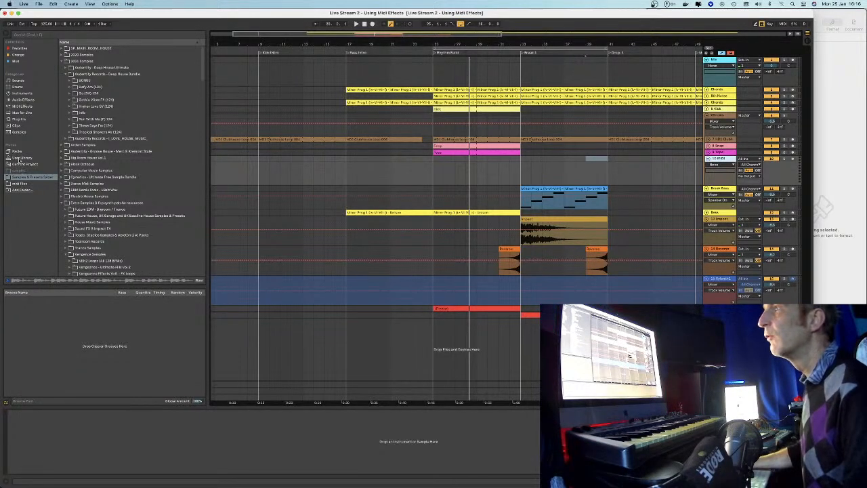
click(18, 87)
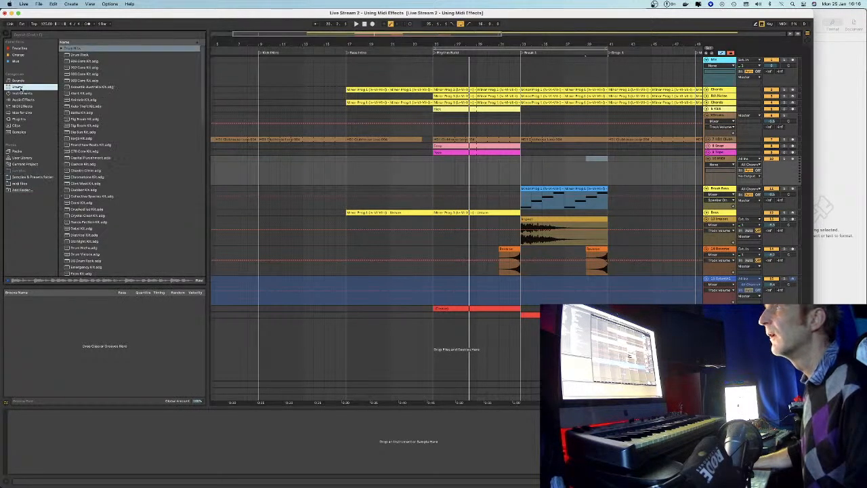
click(66, 73)
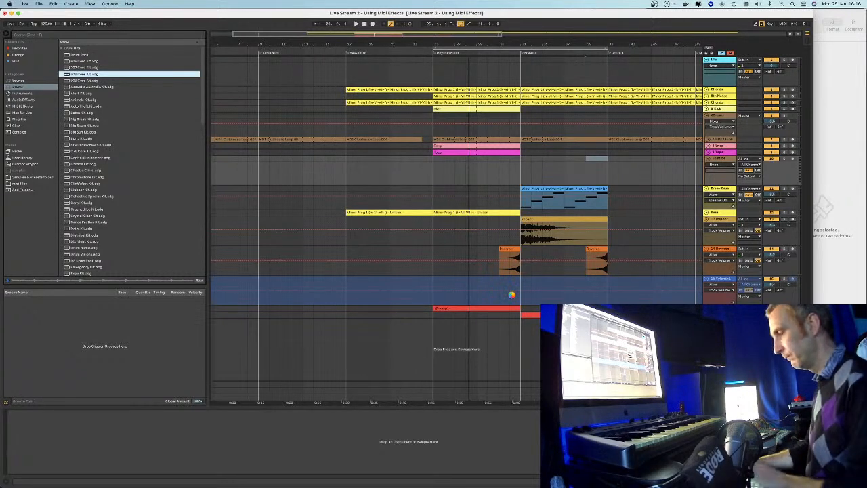
drag(511, 295, 512, 296)
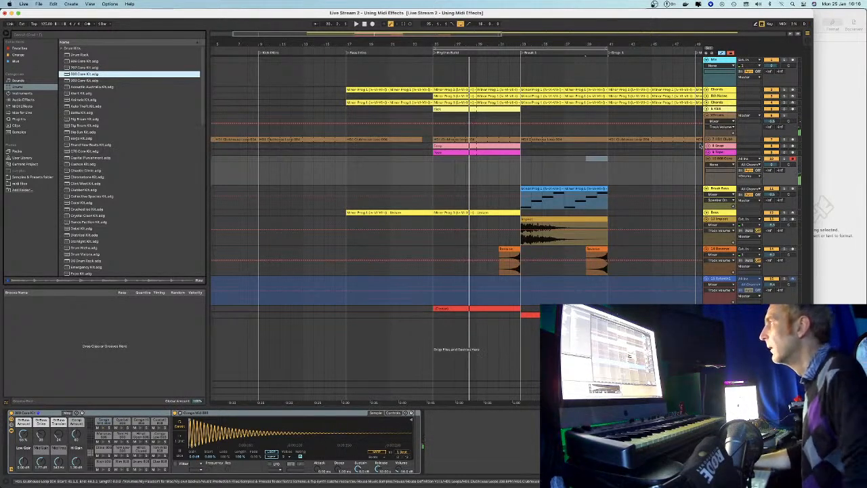
Insert an empty eight-bar MIDI clip on the 808 kit track across Rhythm Build and open its notes
click(595, 170)
drag(434, 161, 522, 165)
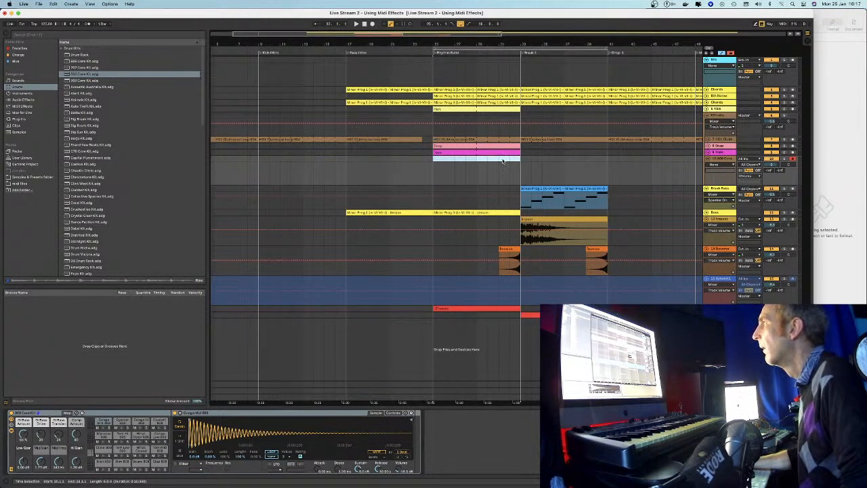
right_click(503, 160)
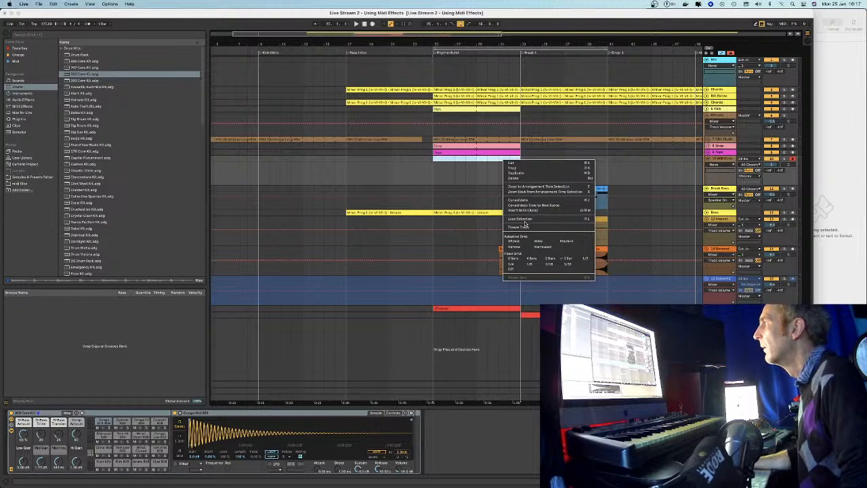
click(479, 193)
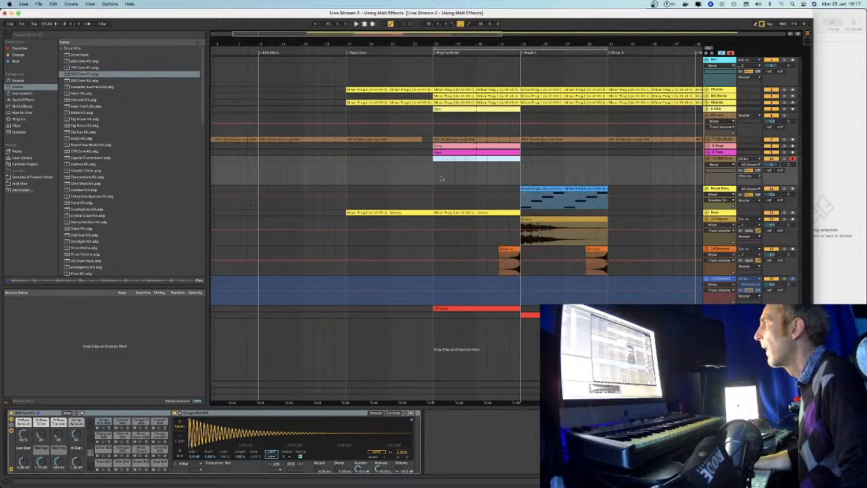
double_click(465, 153)
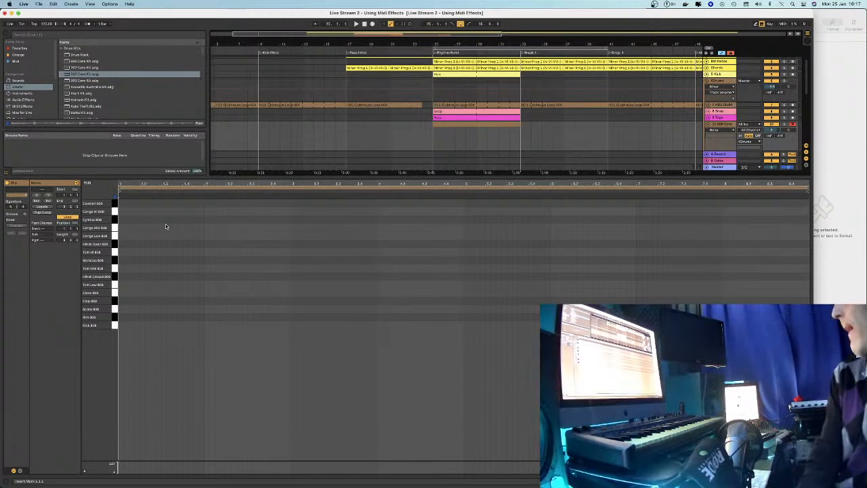
Audition the Rhythm Build with the empty 808 clip open, and hide the clip's note editor
key(space)
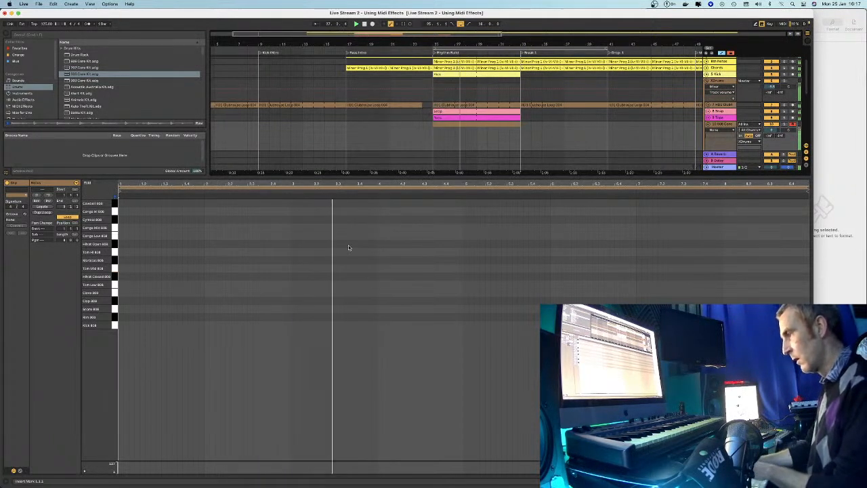
key(space)
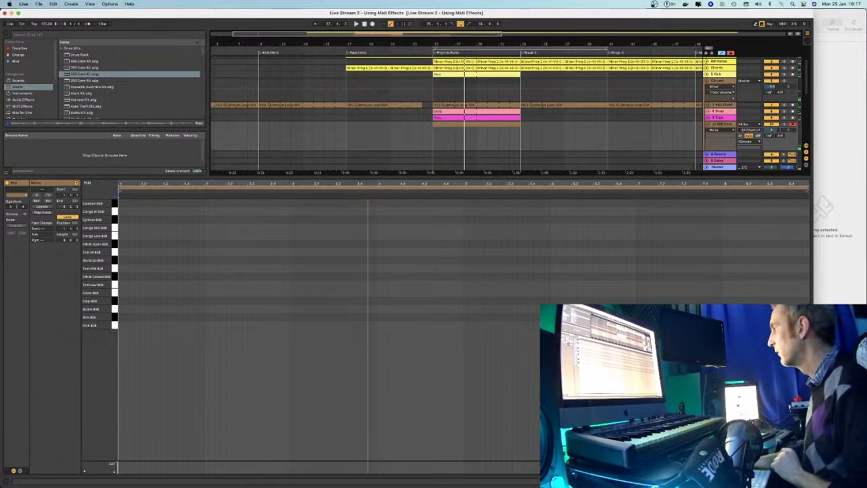
key(super+alt+l)
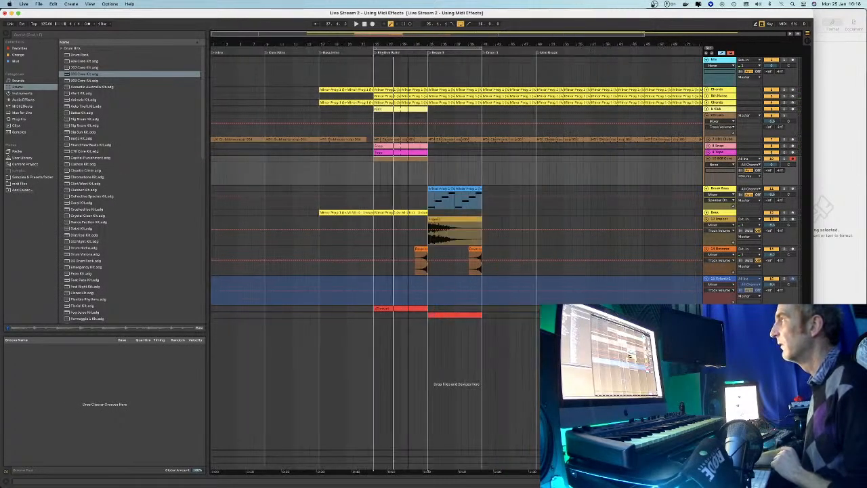
Set the playback loop to the Intro section, using the first clip of the house drum loop
key(plus)
drag(312, 46, 212, 46)
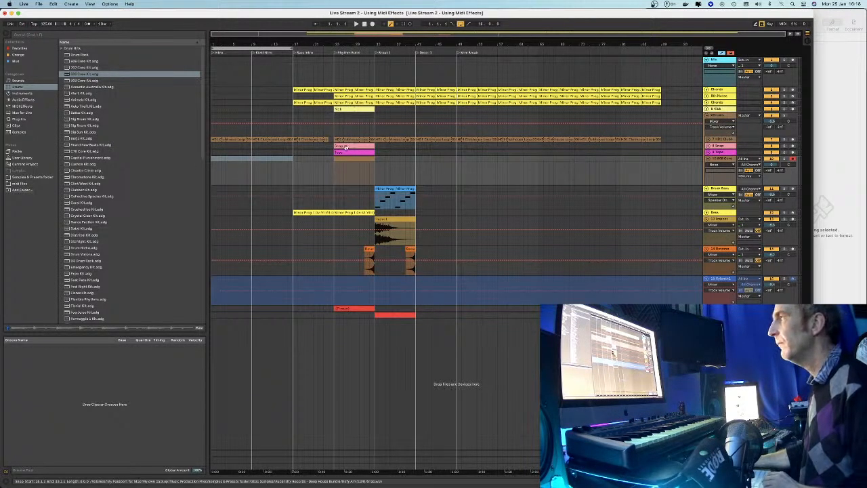
click(359, 152)
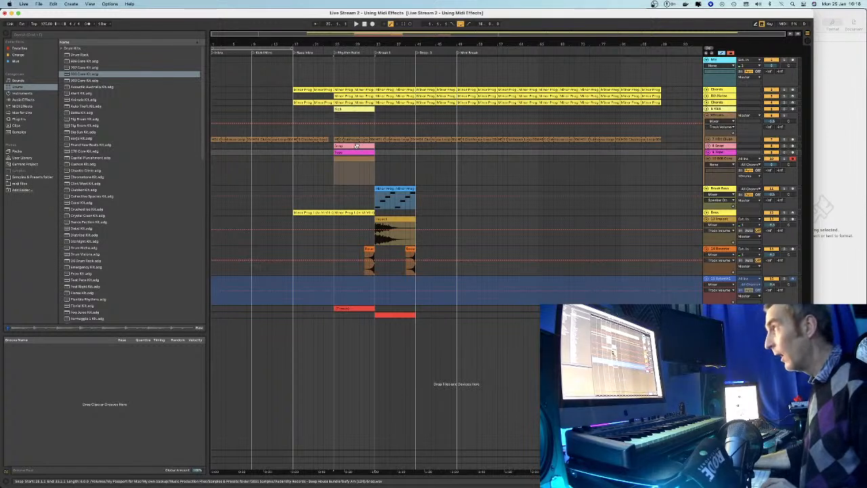
click(218, 138)
key(super+l)
key(space)
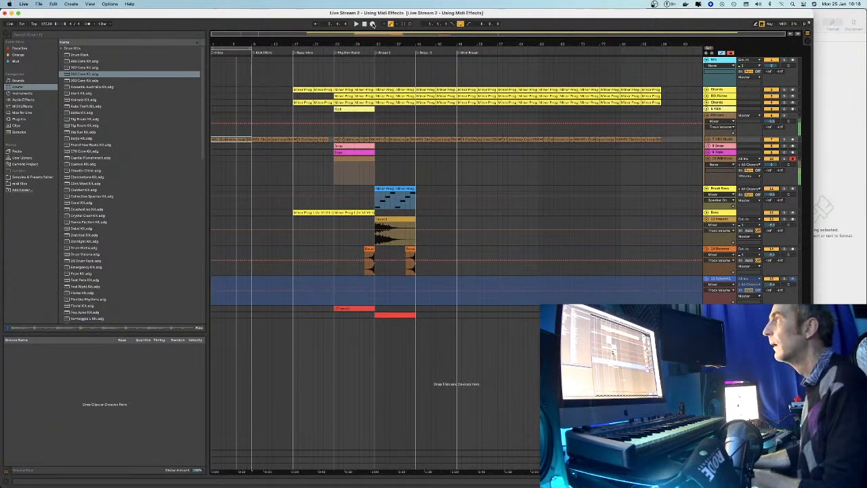
drag(211, 43, 398, 35)
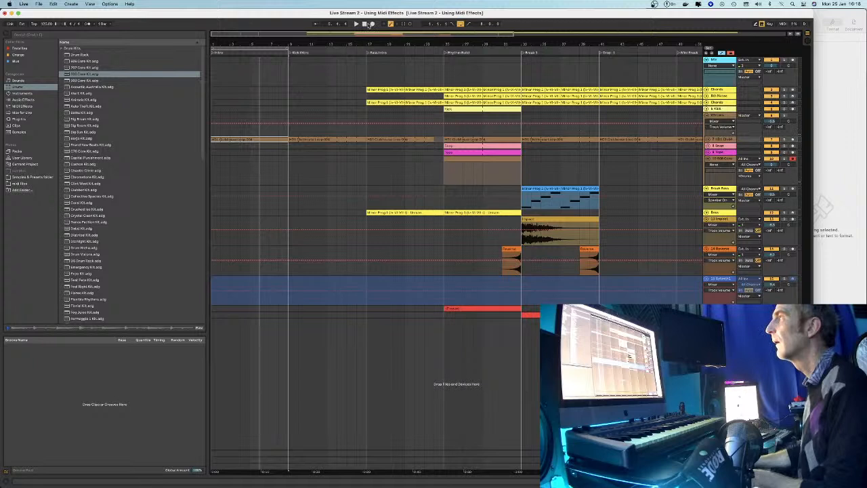
Record a two-hit Rim 808 pattern on the 808 Core Kit track from bar 1 and open the recorded clip
click(372, 24)
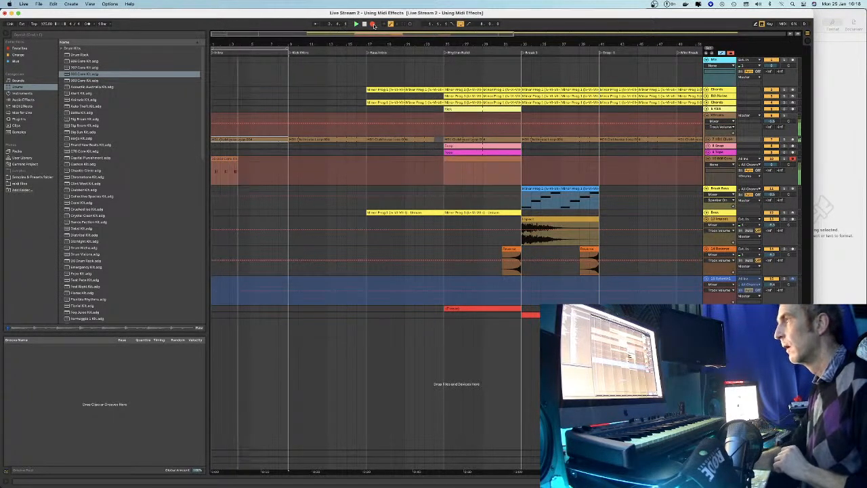
click(373, 24)
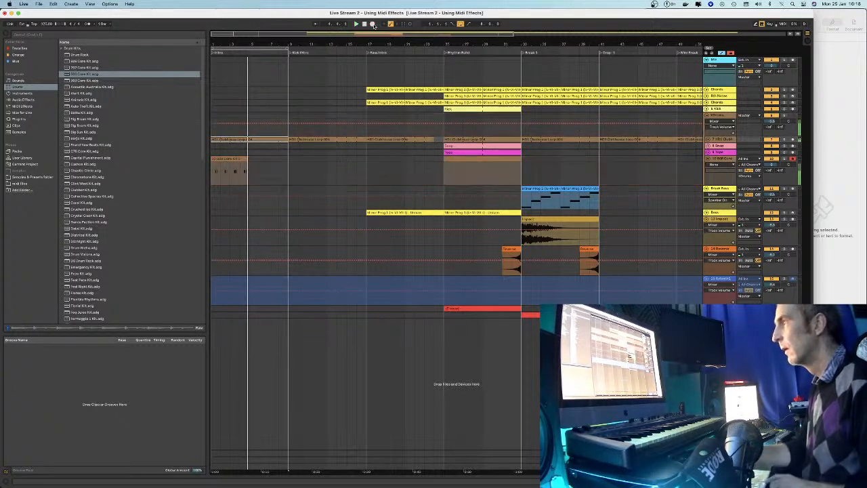
double_click(231, 168)
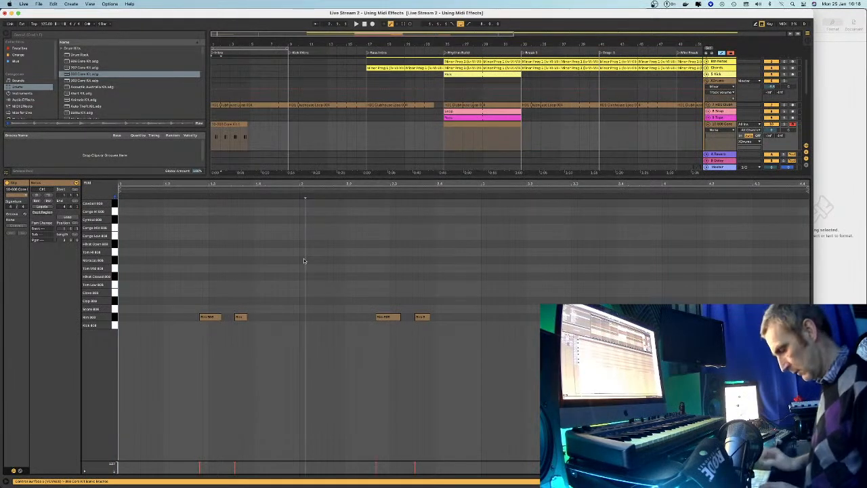
Try quantizing all the recorded rim notes and audition the result
key(super+a)
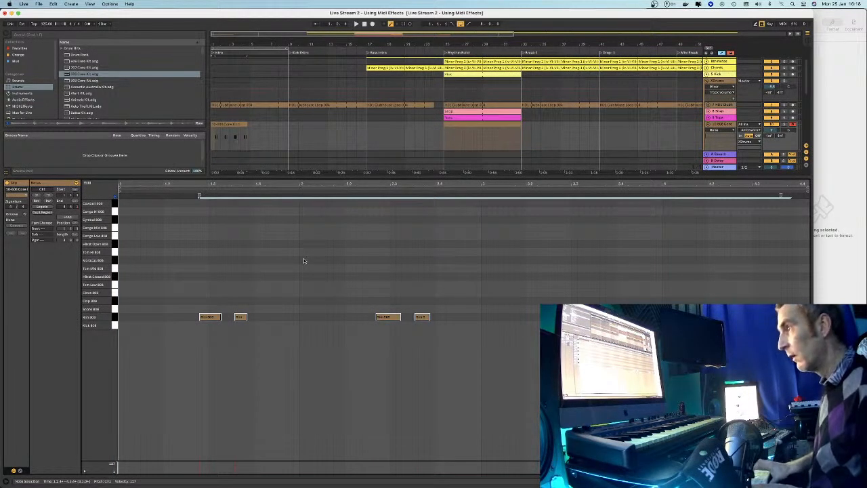
key(super+u)
key(space)
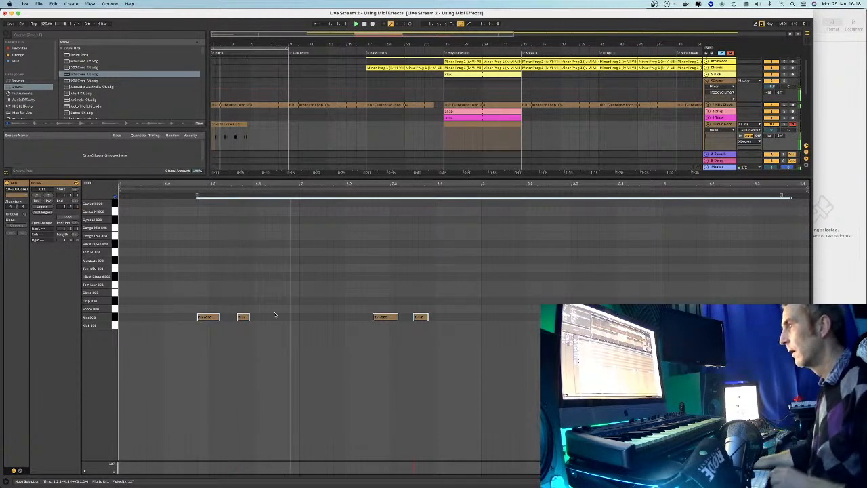
key(space)
key(super+z)
Move the second rim note in the first bar slightly earlier and audition the pattern
click(238, 317)
key(space)
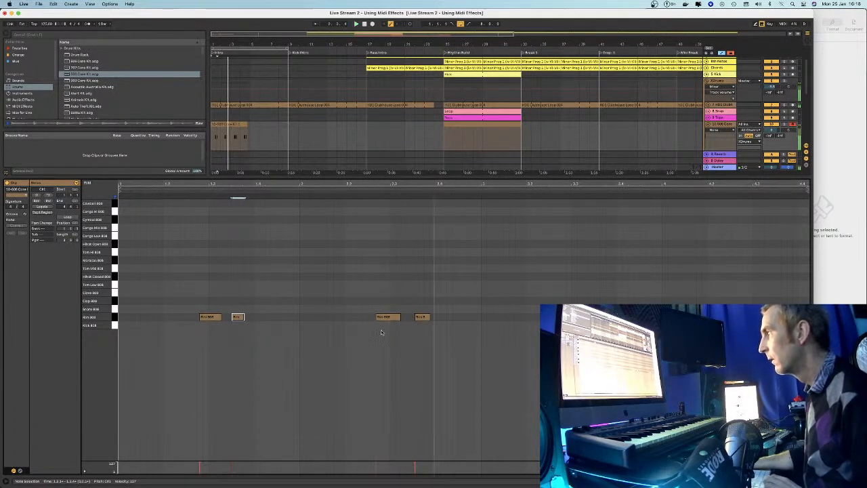
key(space)
Trim the recorded 808 Core Kit clip to its first bar
scroll(246, 120, up, 5)
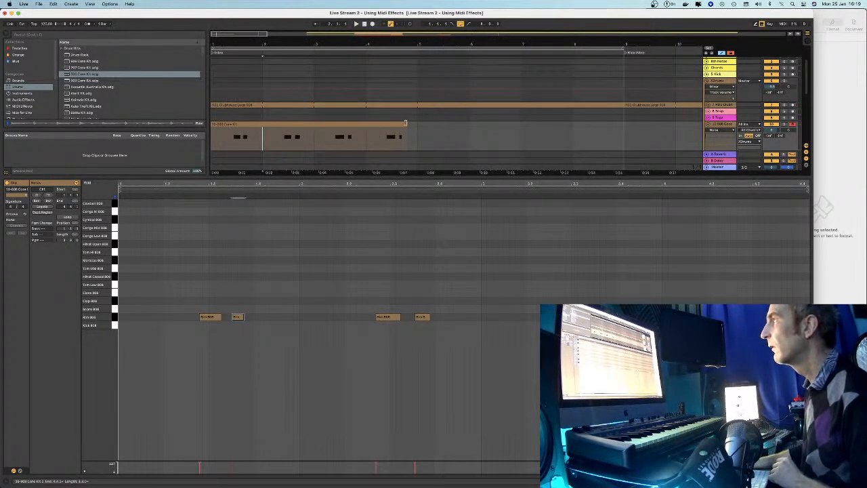
drag(408, 124, 271, 124)
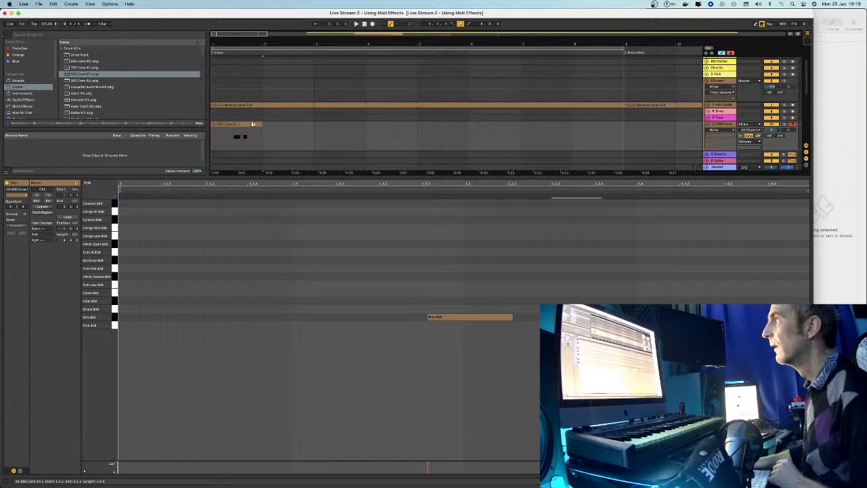
right_click(252, 124)
click(281, 185)
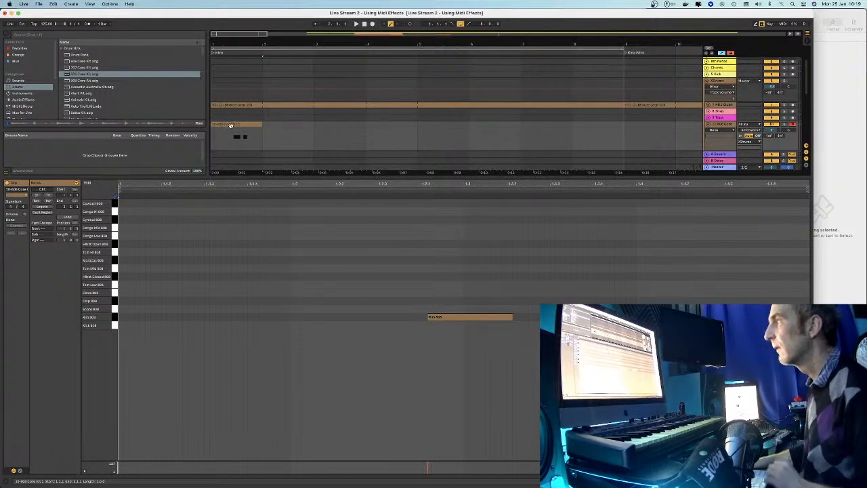
Duplicate the one-bar rim clip to fill bars 1 to 4 and consolidate the copies into one clip
key(super+d)
key(super+d)
key(super+d)
key(super+d)
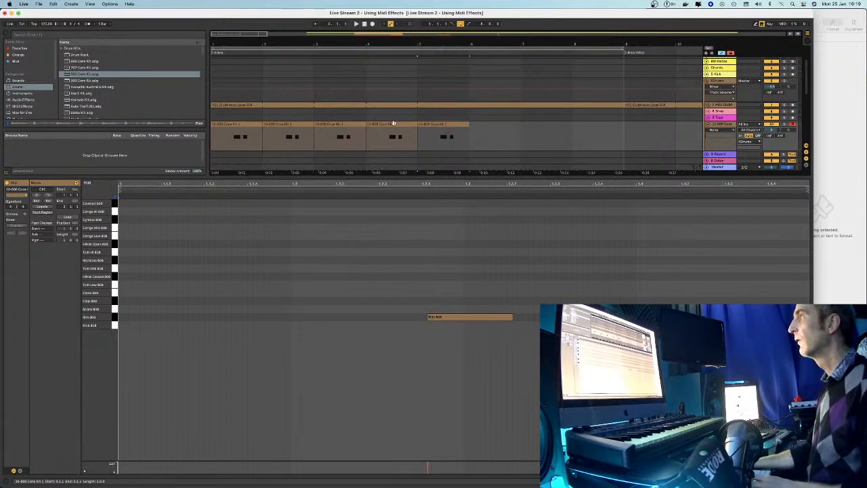
key(Delete)
drag(416, 143, 215, 126)
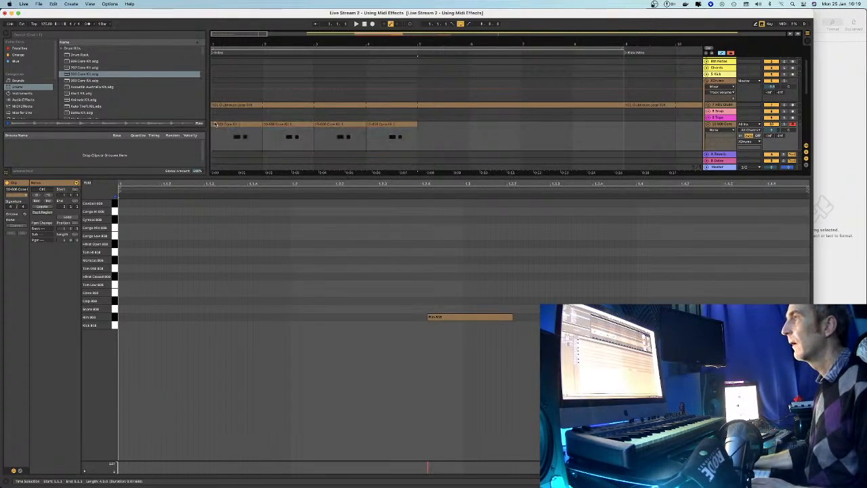
right_click(215, 125)
click(271, 167)
Duplicate the four-bar rim clip to fill the eight-bar Intro, and copy it through Rhythm Build into the start of Break 1
click(290, 123)
key(minus)
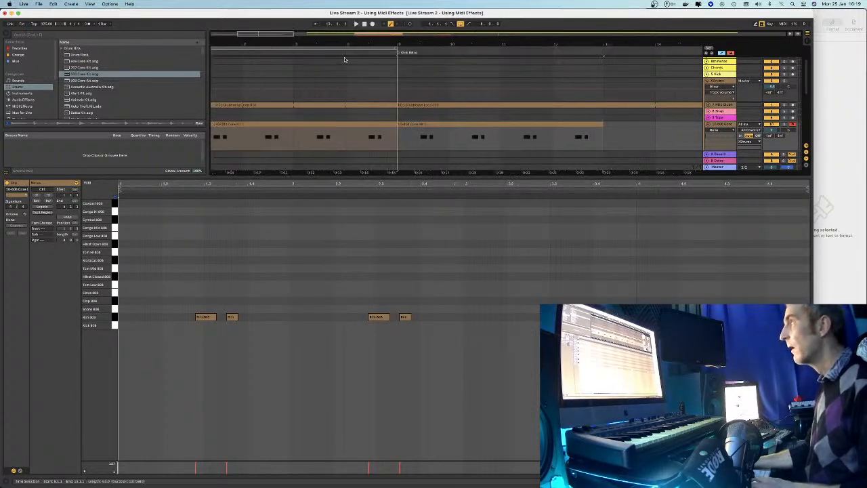
key(minus)
drag(296, 123, 446, 126)
key(ctrl+d)
key(ctrl+d)
Play the Rhythm Build section and adjust the Rim 808 pad's chain volume in the 808 Core Kit to fit the mix
key(space)
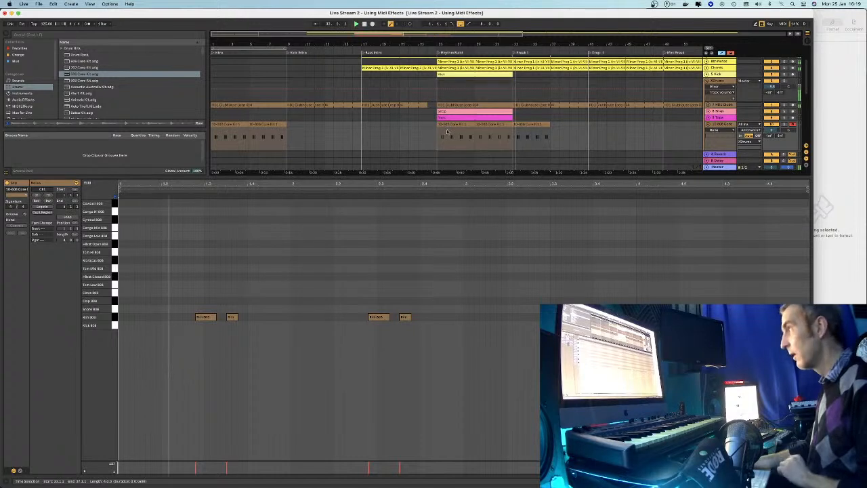
click(531, 126)
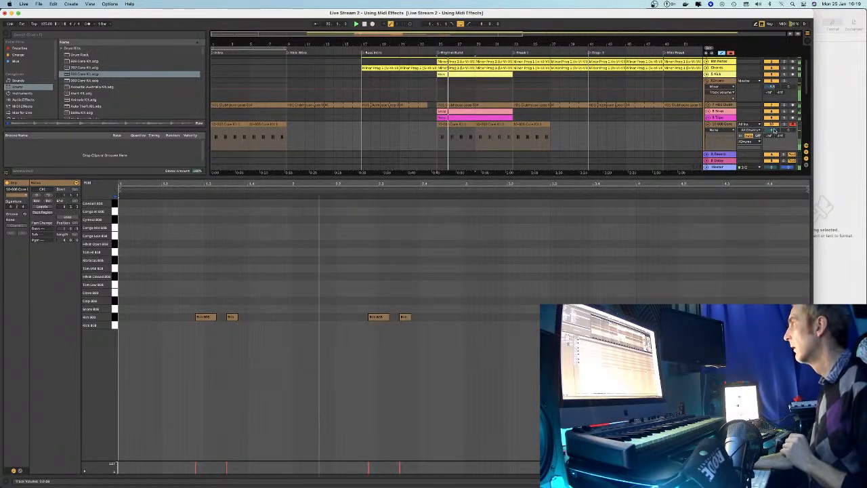
click(720, 125)
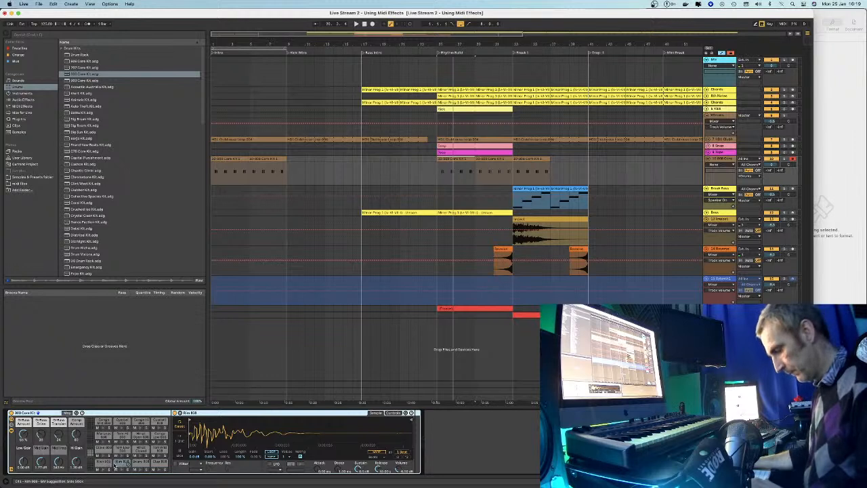
key(space)
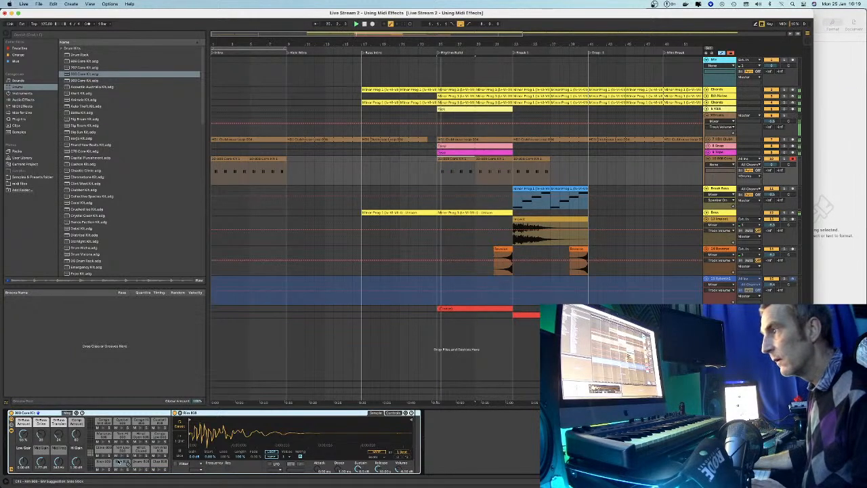
click(122, 464)
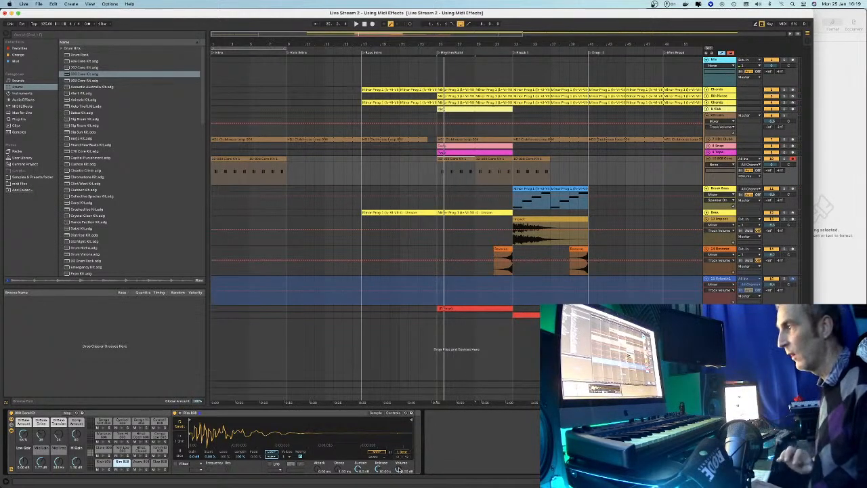
key(Tab)
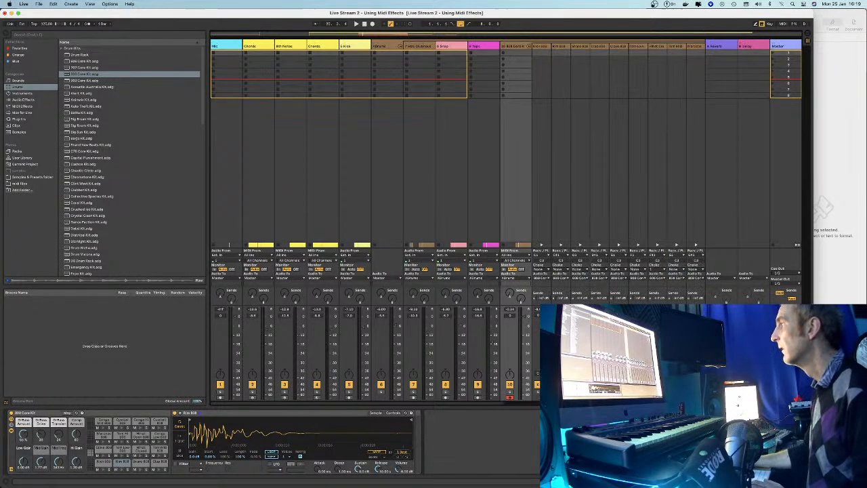
key(space)
key(space)
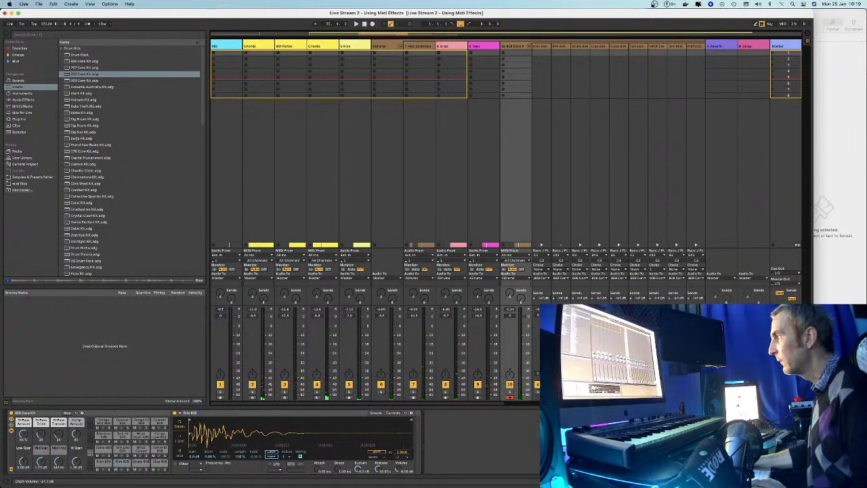
key(space)
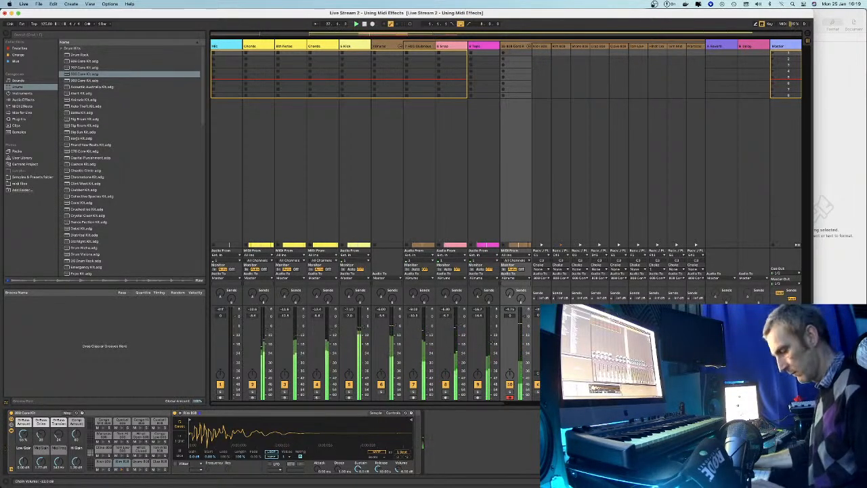
Return to the arrangement and open the first 808 Core Kit clip in the Rhythm Build section for note editing
key(Tab)
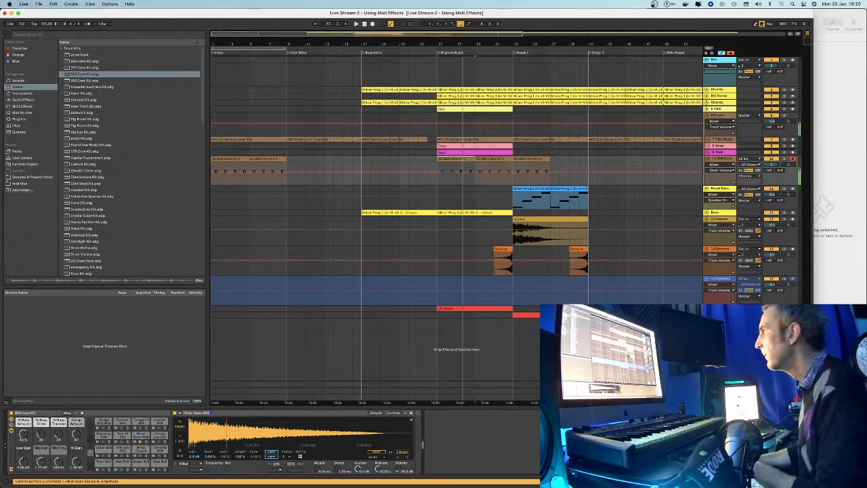
click(735, 280)
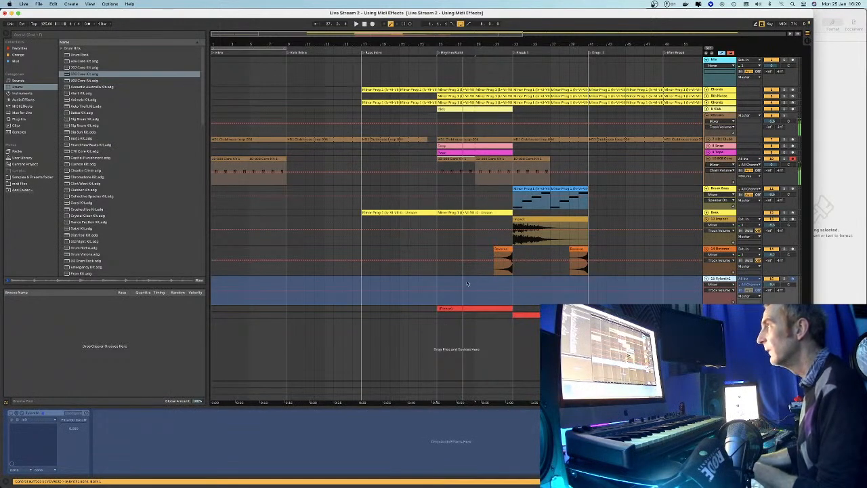
drag(576, 256, 723, 189)
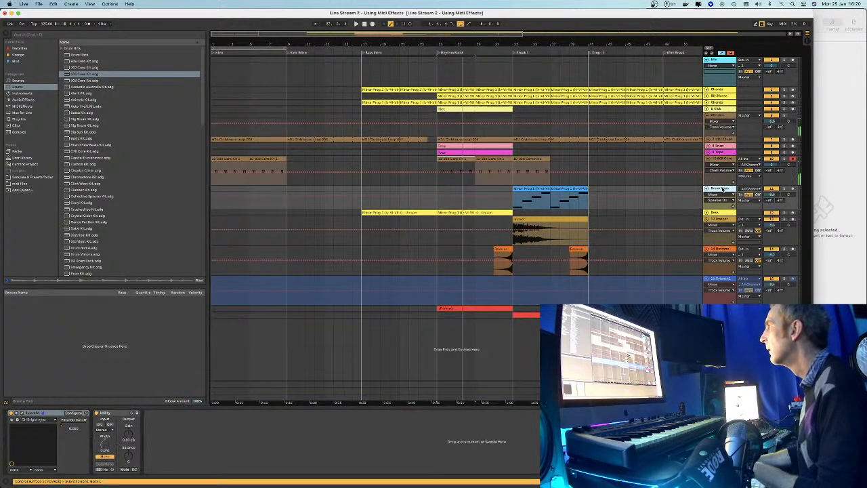
click(721, 160)
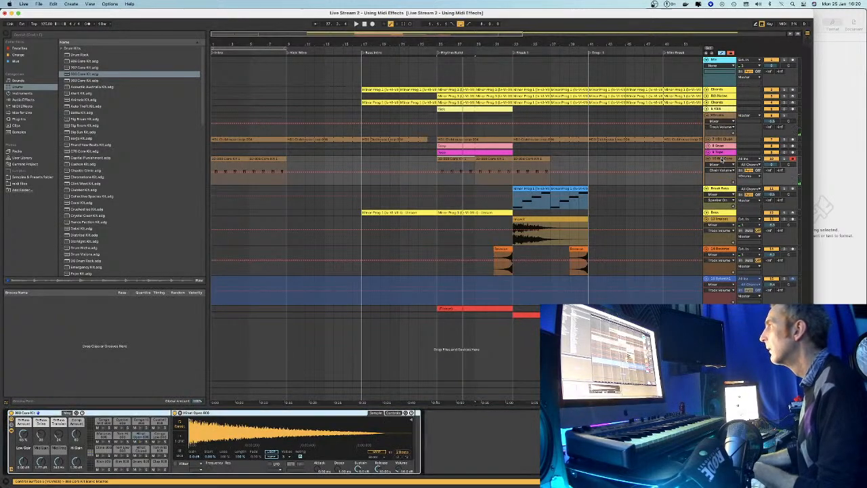
double_click(466, 158)
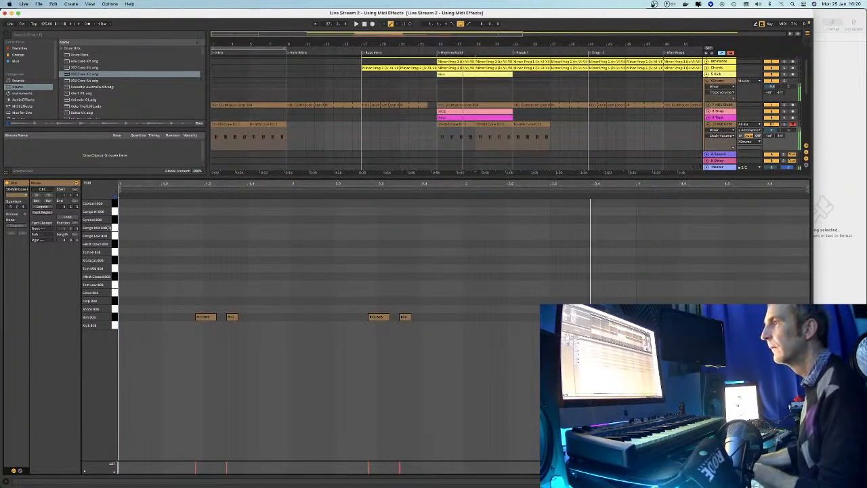
Change the note grid, draw a one-beat Hihat Open 808 note at the start of the clip, and audition it
right_click(130, 245)
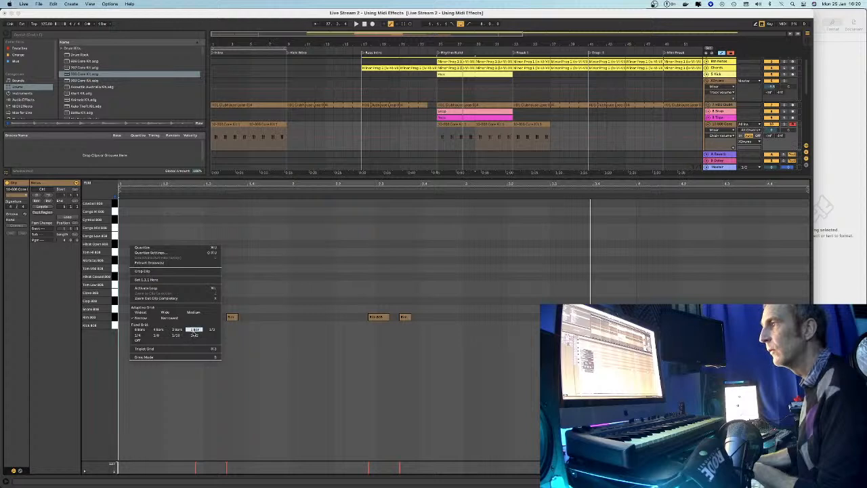
click(164, 338)
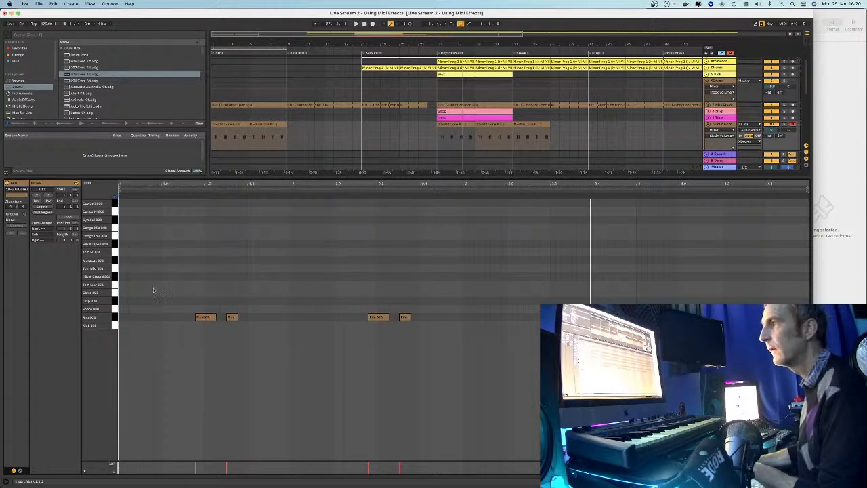
double_click(131, 244)
drag(138, 244, 161, 244)
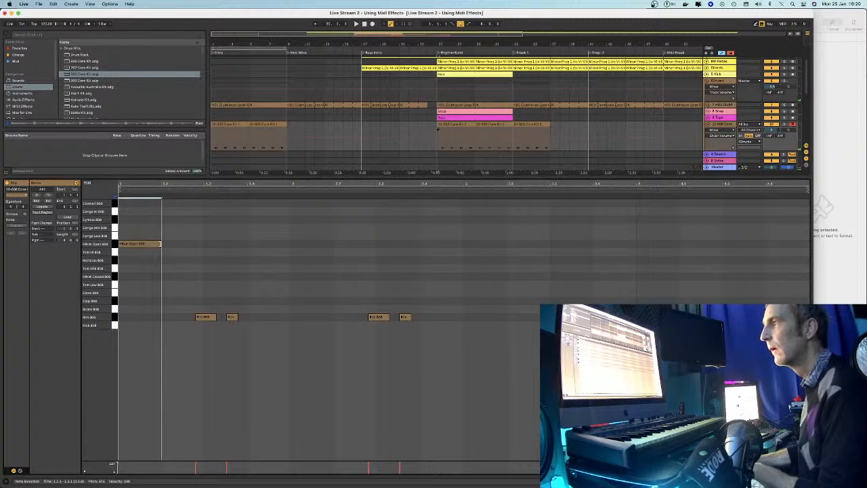
key(space)
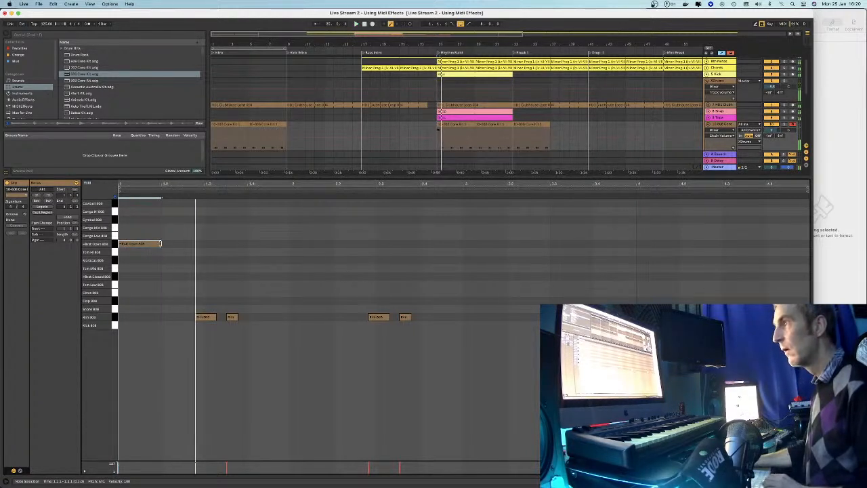
Duplicate the one-beat open hi-hat note until it repeats on every beat of the four-bar clip
key(super+d)
key(super+d)
key(super+d)
key(super+d)
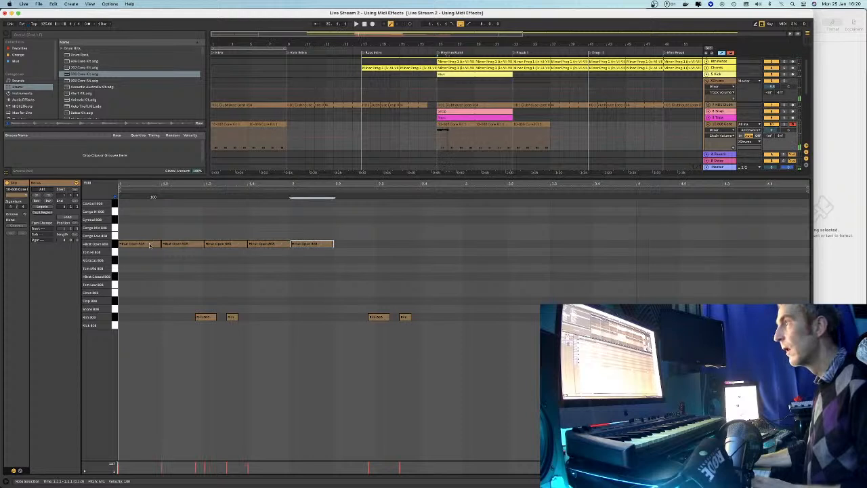
key(super+d)
key(super+d)
key(super+d)
key(super+d)
key(super+d)
key(super+d)
key(super+d)
key(super+d)
key(super+d)
key(super+d)
key(super+d)
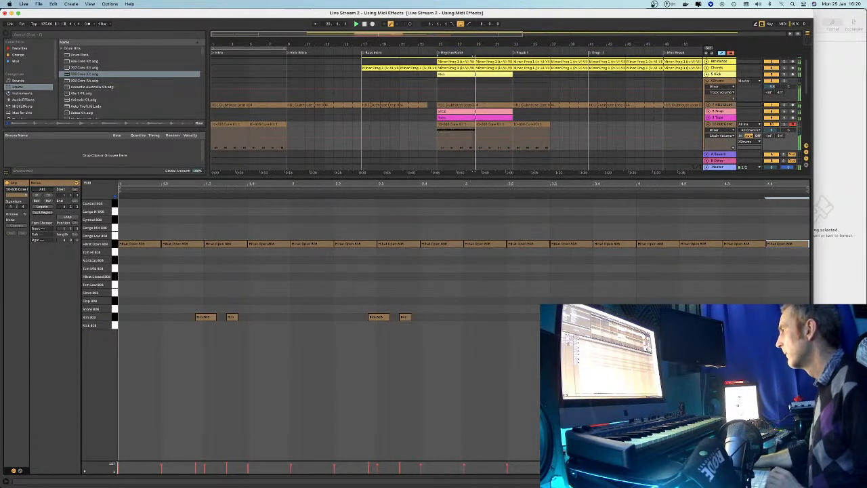
Duplicate the hi-hat clip over the second half of Rhythm Build and lower the 808 Core Kit track's volume
key(super+alt+l)
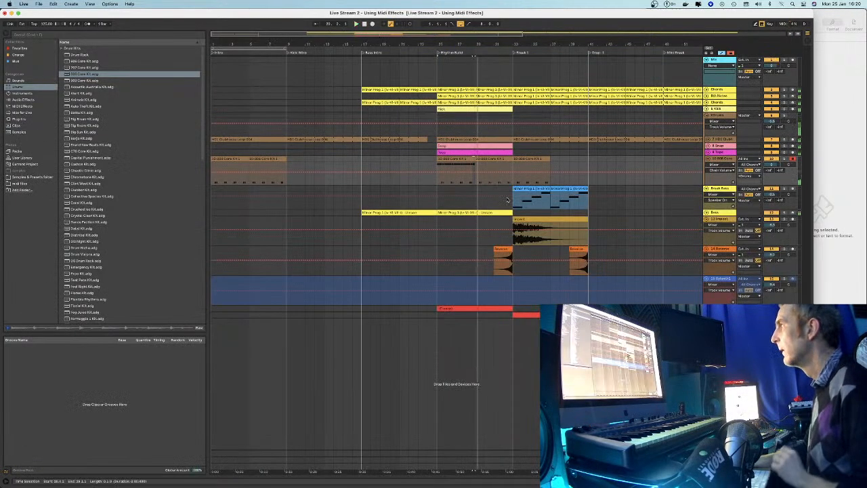
click(462, 158)
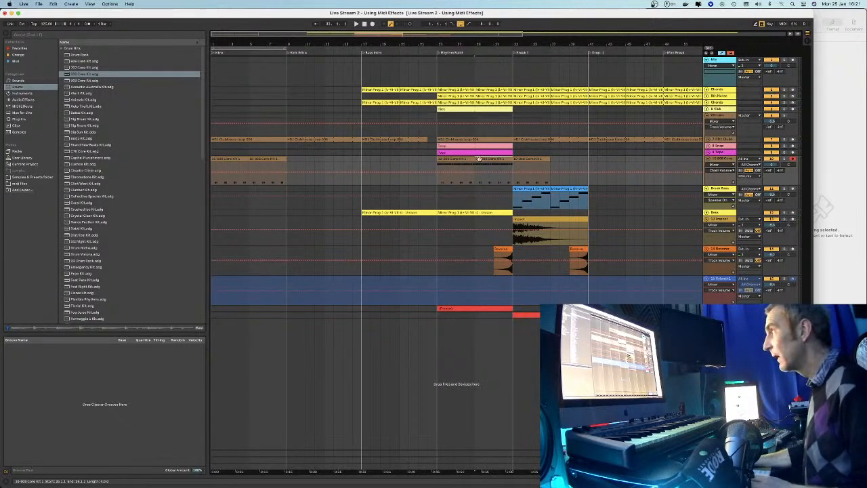
click(722, 159)
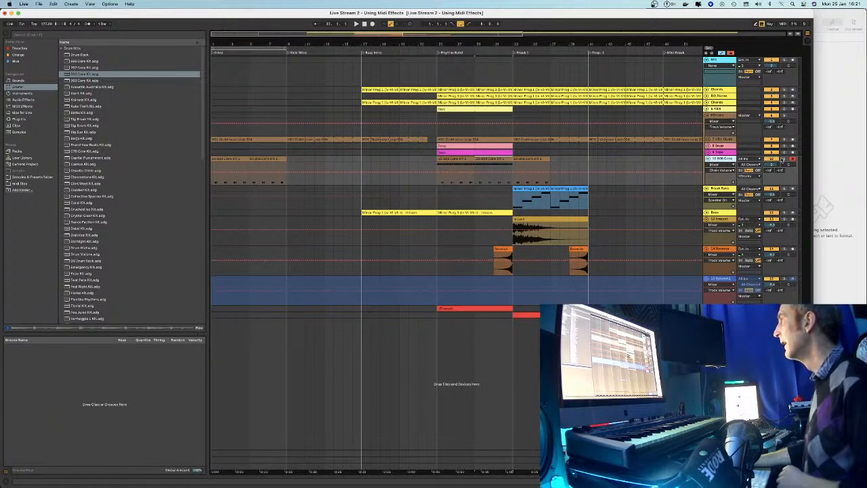
drag(771, 164, 771, 175)
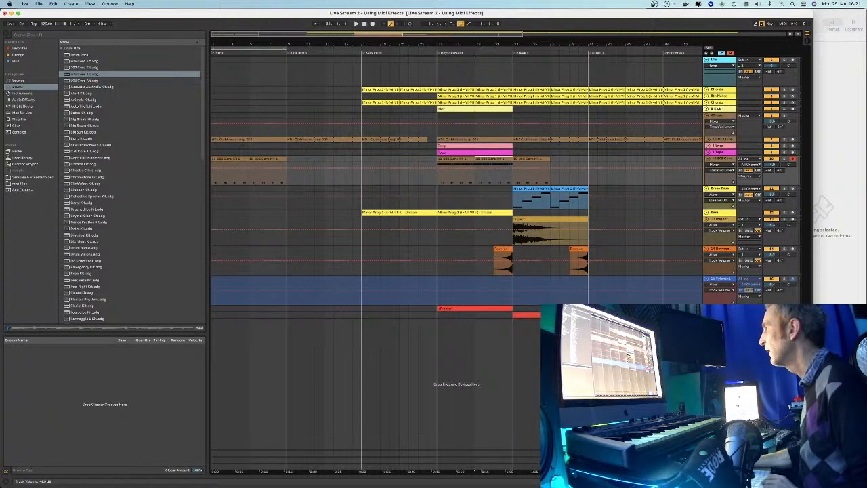
Show the 808 Core Kit track's devices and add a Compressor after the drum rack
click(727, 162)
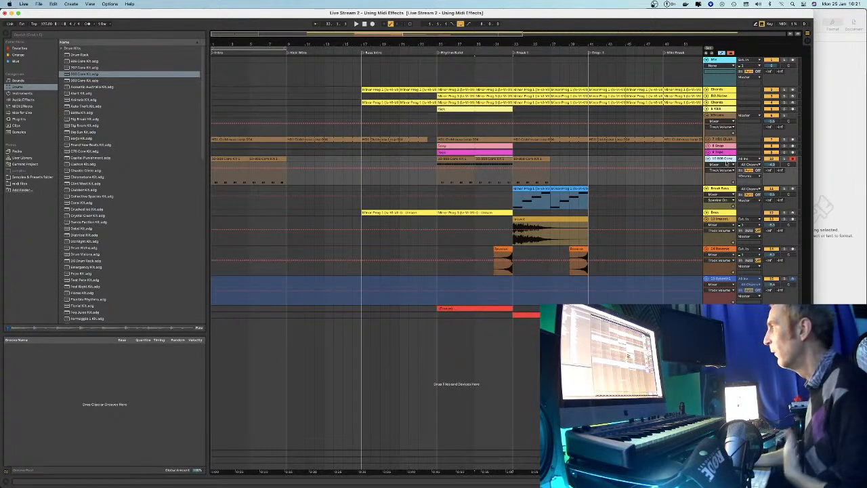
double_click(728, 160)
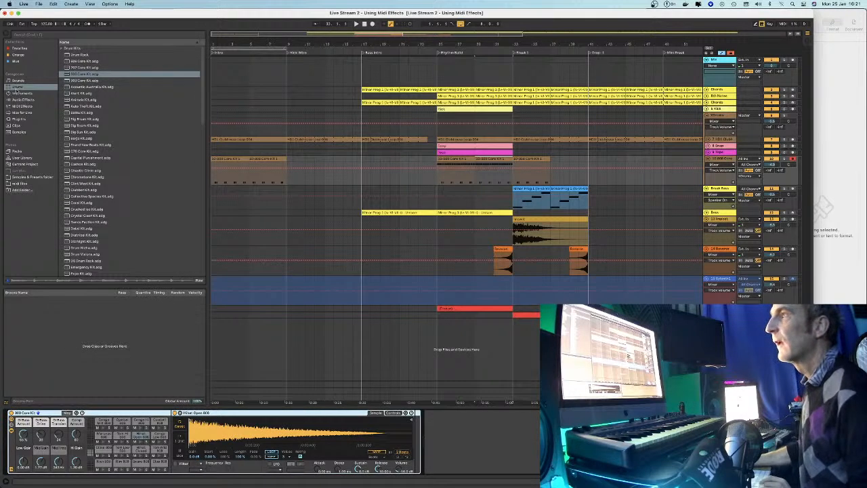
click(16, 99)
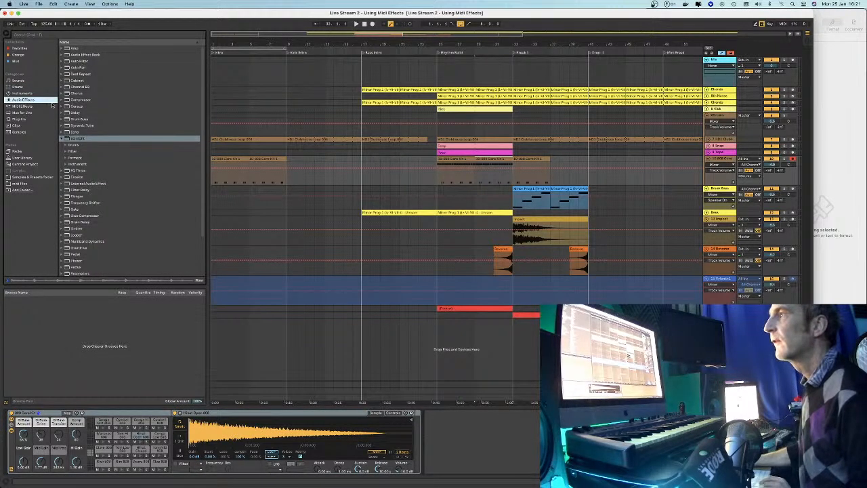
drag(67, 99, 474, 447)
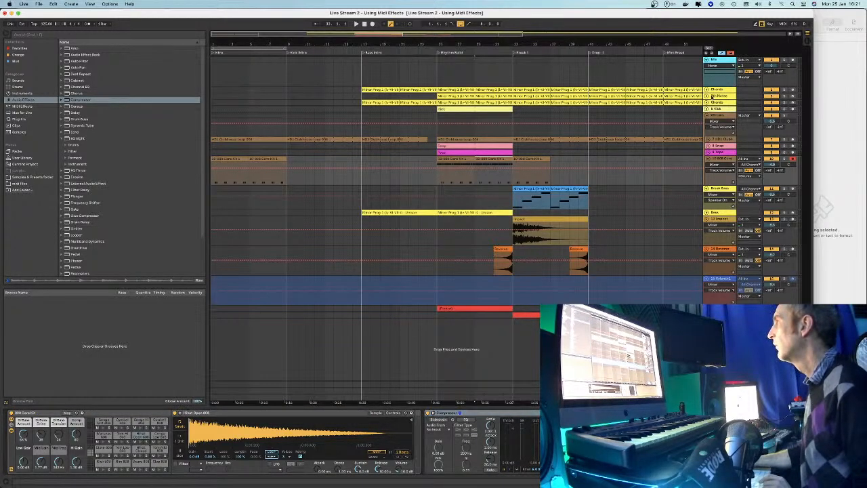
Duplicate the Kick track, move the copy above the Chords track and rename it SC Trigger
scroll(707, 61, down, 2)
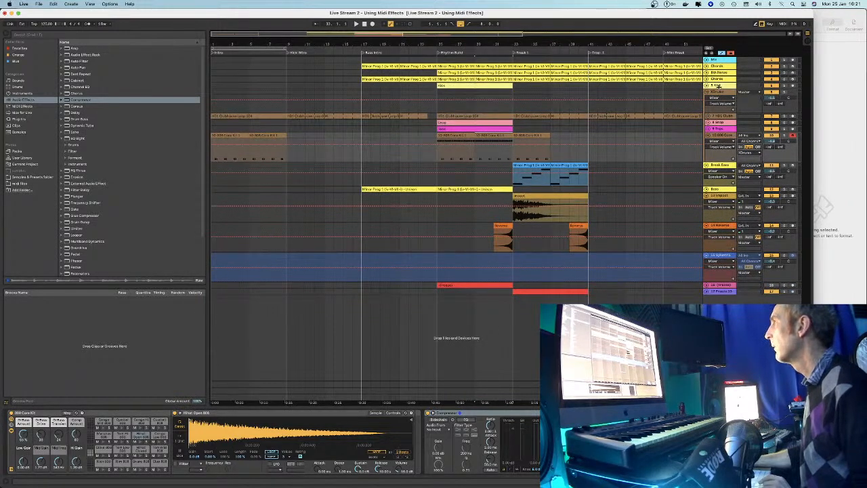
click(719, 88)
right_click(720, 87)
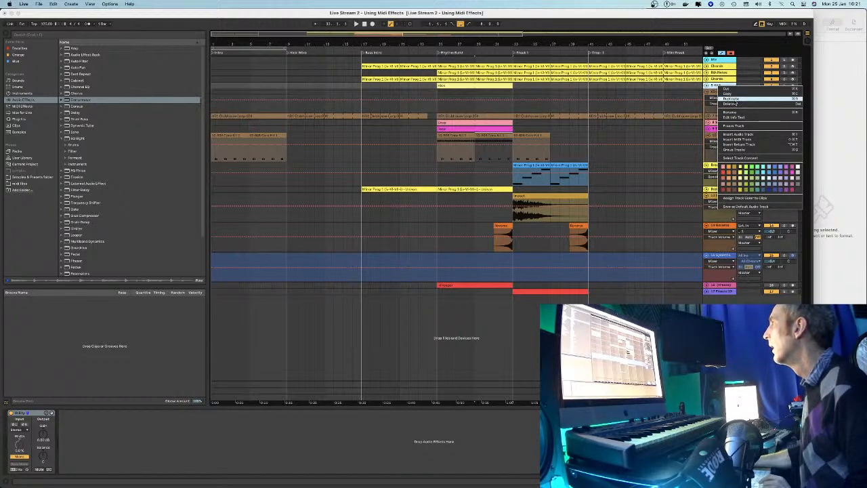
click(733, 99)
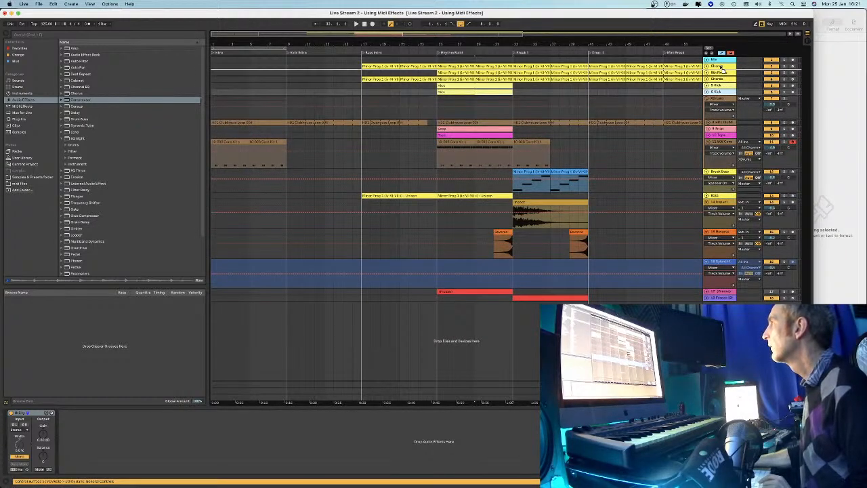
drag(720, 65, 717, 65)
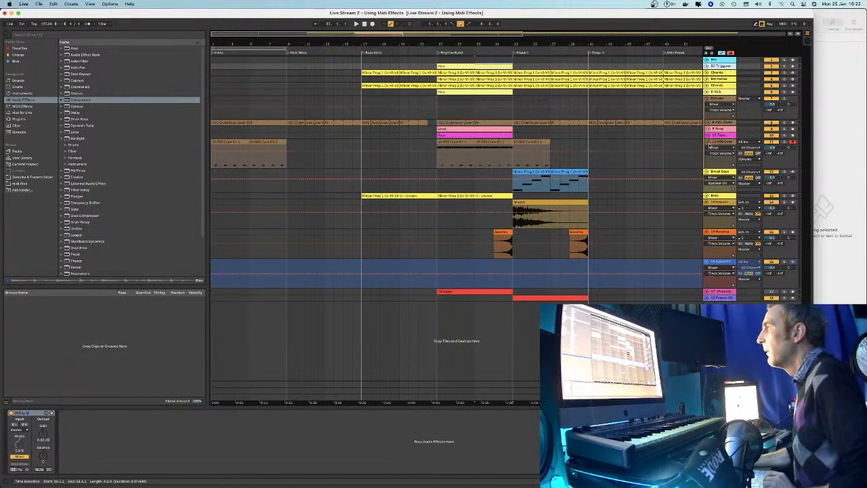
Enable sidechaining on the 808 Core Kit's Compressor with SC Trigger as its audio source
click(779, 146)
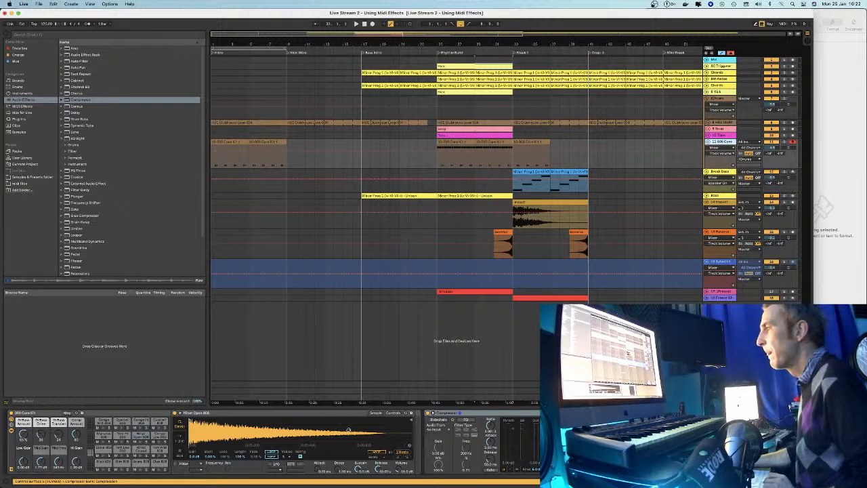
click(447, 430)
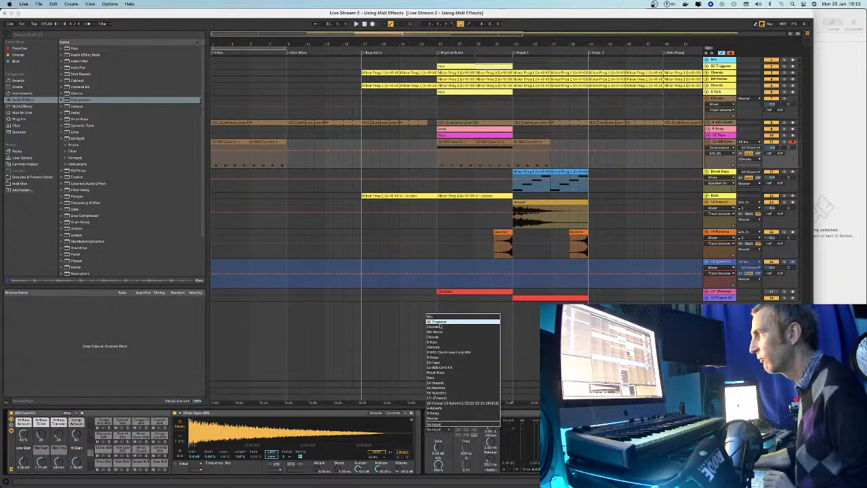
click(442, 323)
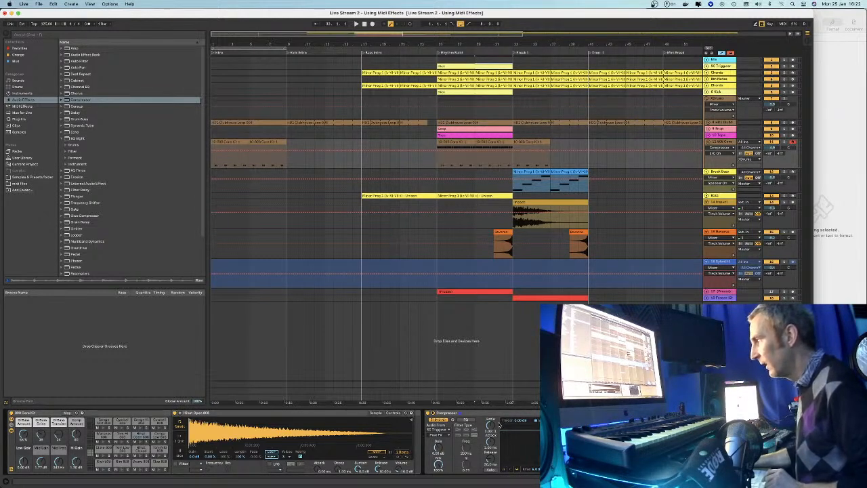
Lower the Compressor's threshold during playback of Rhythm Build and audition the ducked 808 Core Kit in solo
key(space)
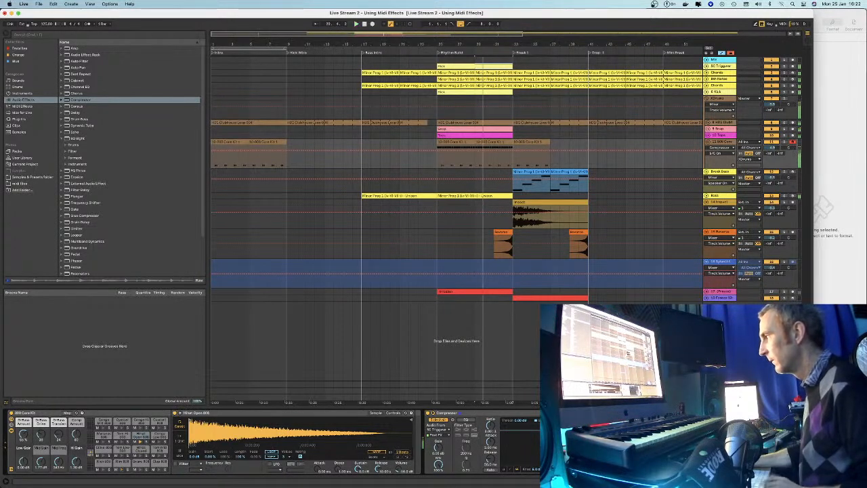
key(space)
key(space)
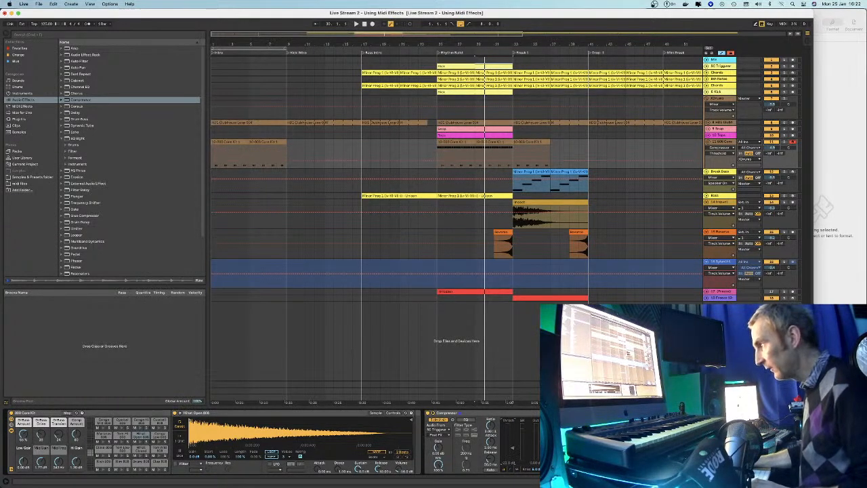
key(Tab)
key(Tab)
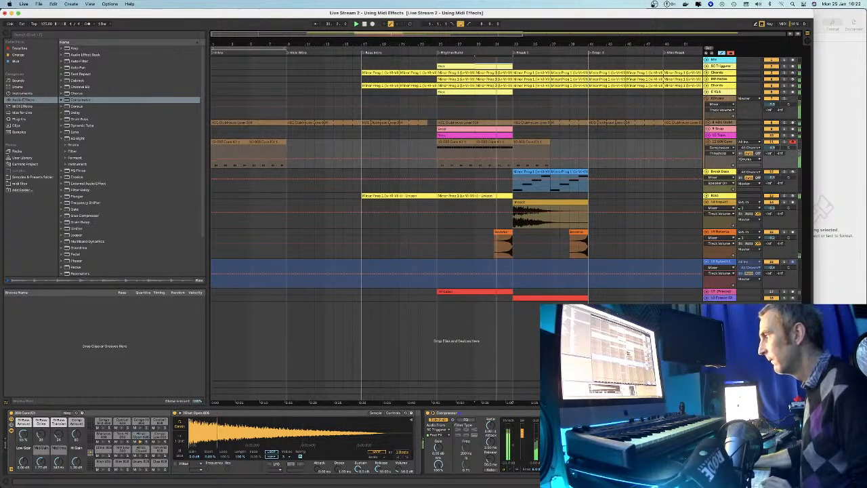
key(space)
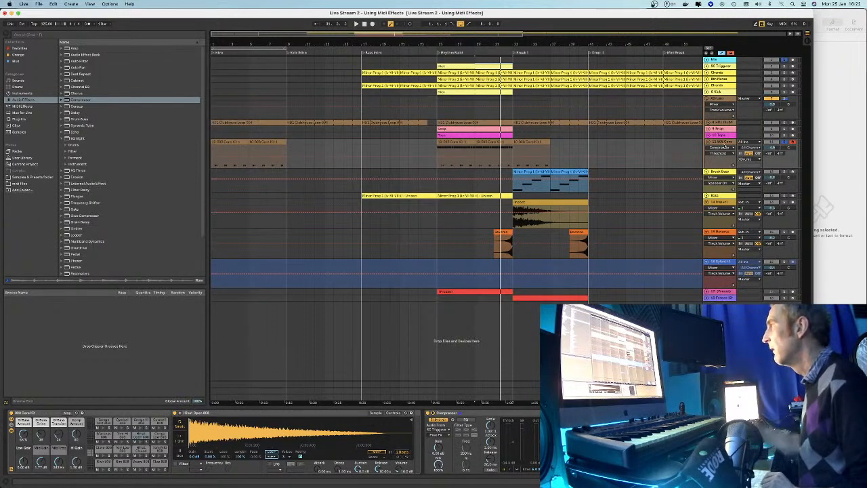
key(space)
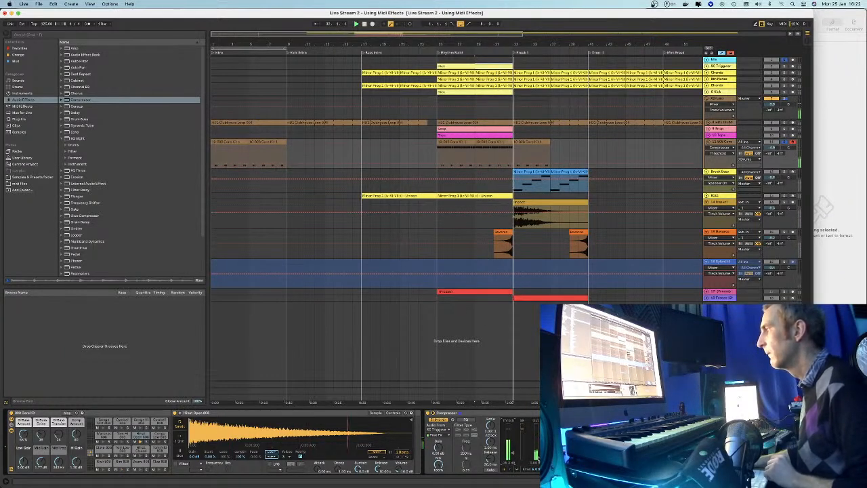
key(space)
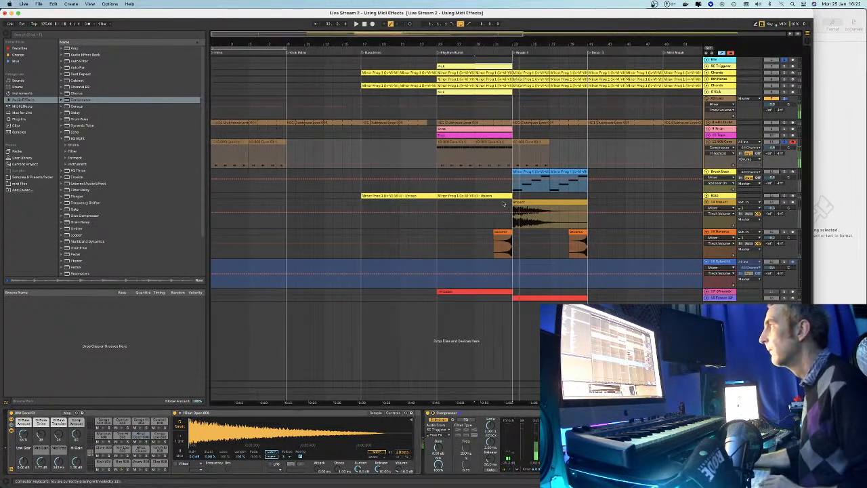
Loop the first Rhythm Build hi-hat clip, show the Compressor's activity graph and adjust its threshold, ratio and attack while auditioning
click(453, 143)
key(space)
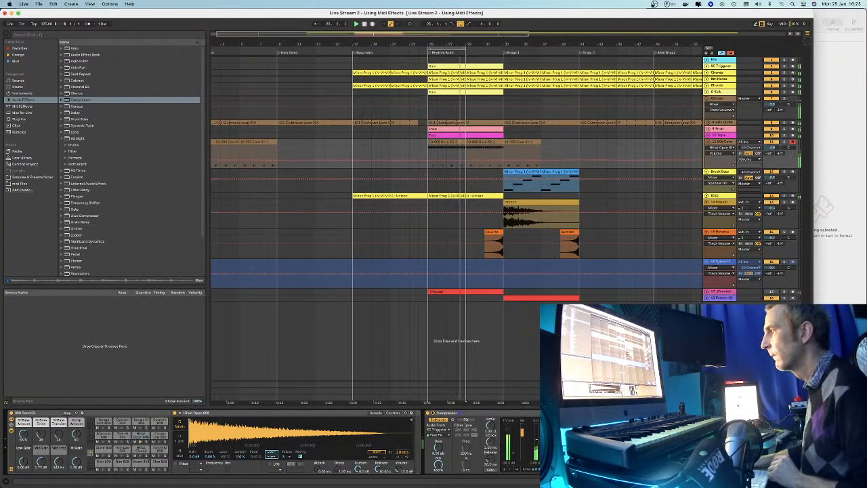
click(526, 470)
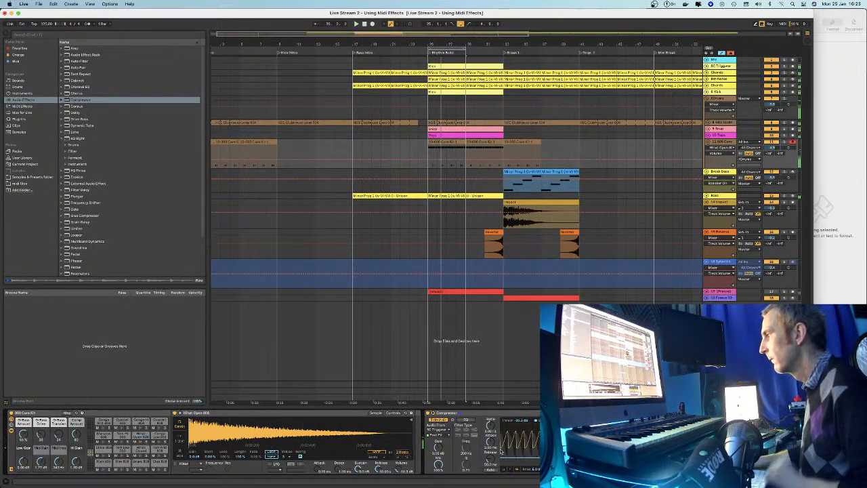
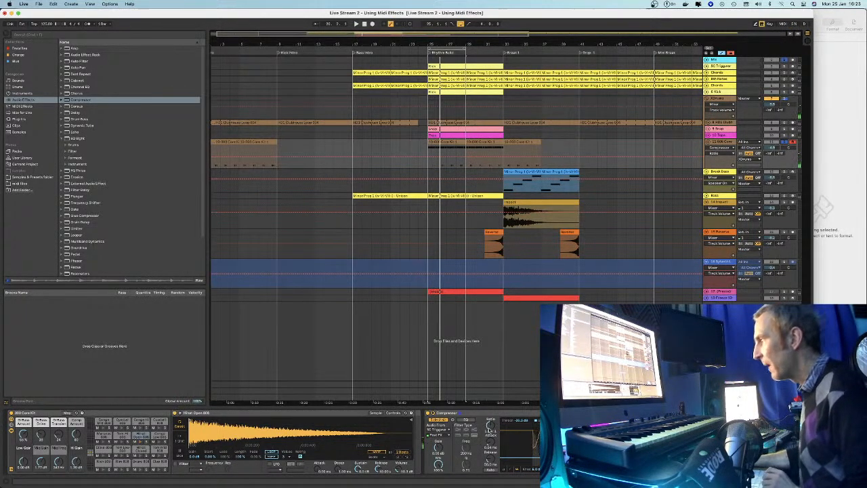
click(490, 444)
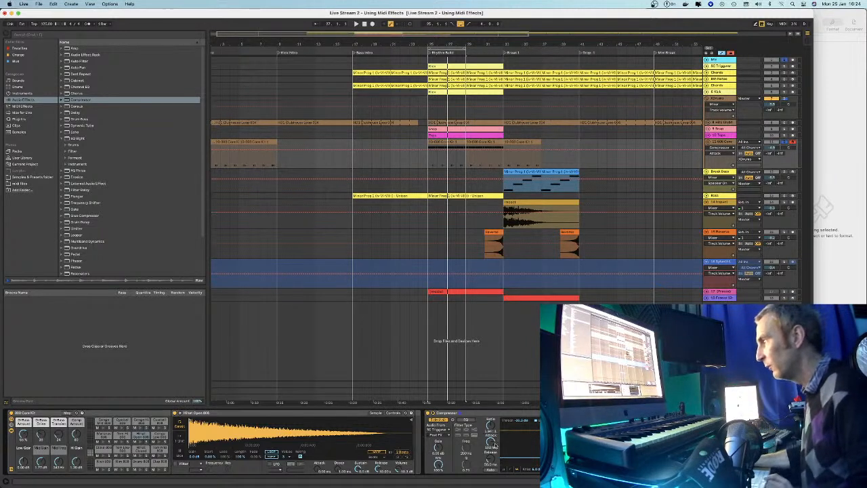
key(space)
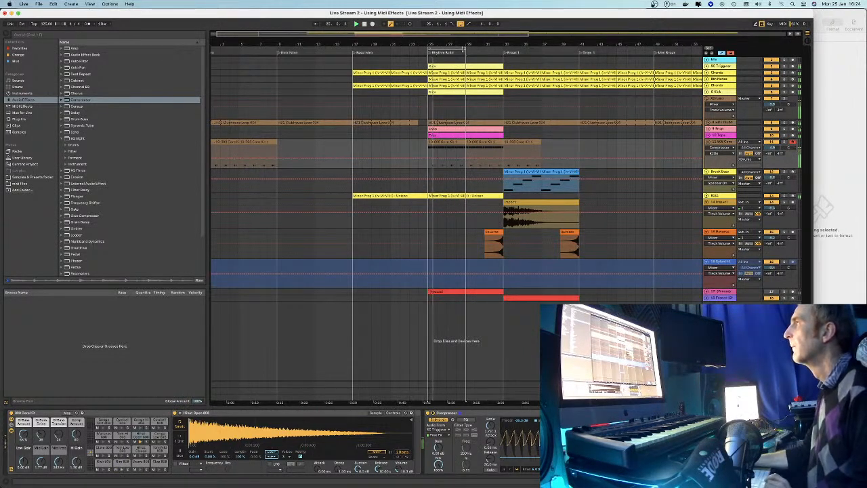
Duplicate the 808 Core Kit hi-hat clip so the part fills the whole Break 1 section
click(491, 141)
key(super+d)
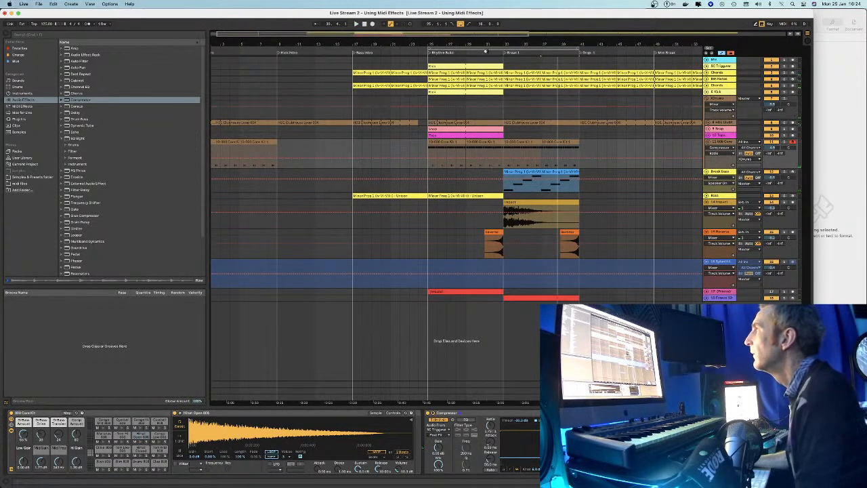
drag(541, 57, 458, 58)
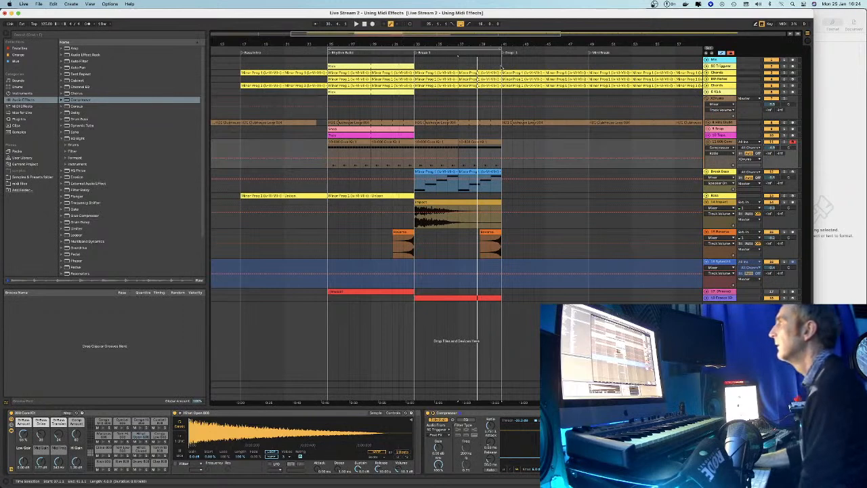
Recolour the Kick clip on the SC Trigger track dark blue and rename it SC Trig
click(713, 67)
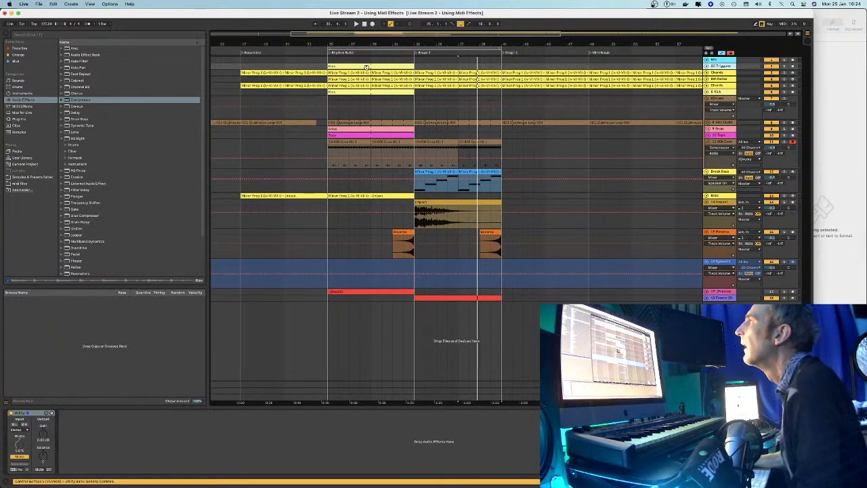
key(space)
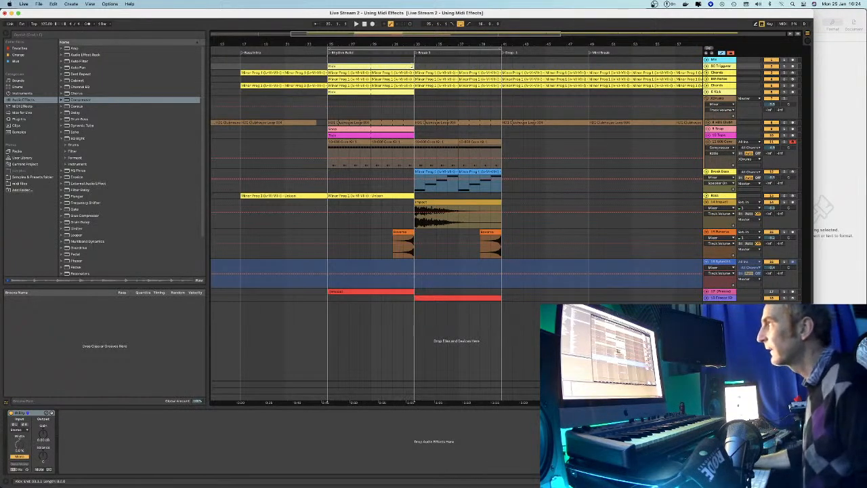
drag(443, 64, 414, 64)
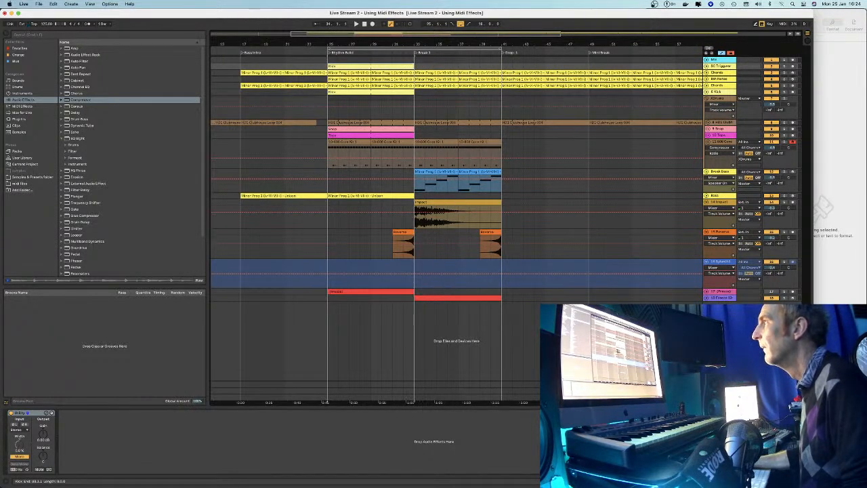
right_click(392, 66)
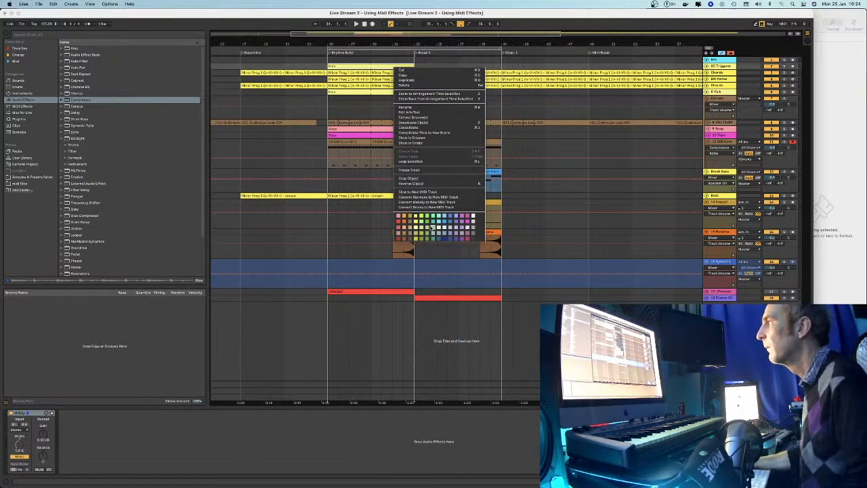
click(446, 239)
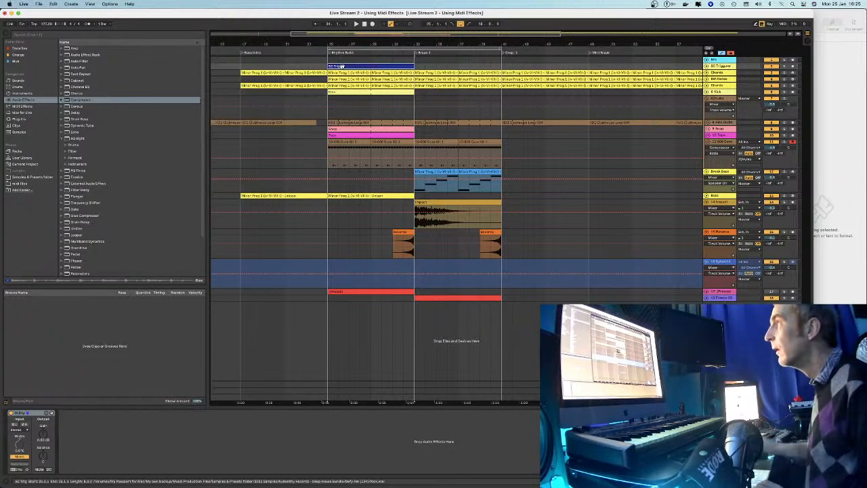
Extend the SC Trig clip to the end of Break 1, unfold its track and cut out the first bar of Break 1
drag(413, 65, 483, 66)
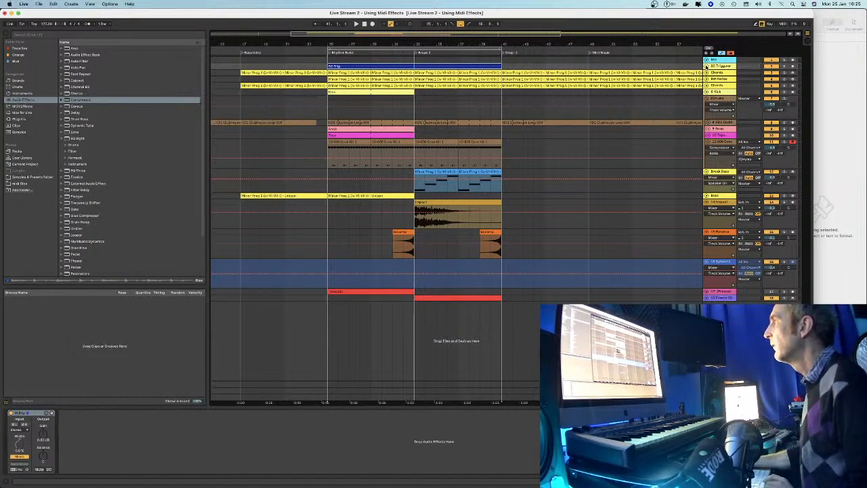
click(706, 66)
click(426, 79)
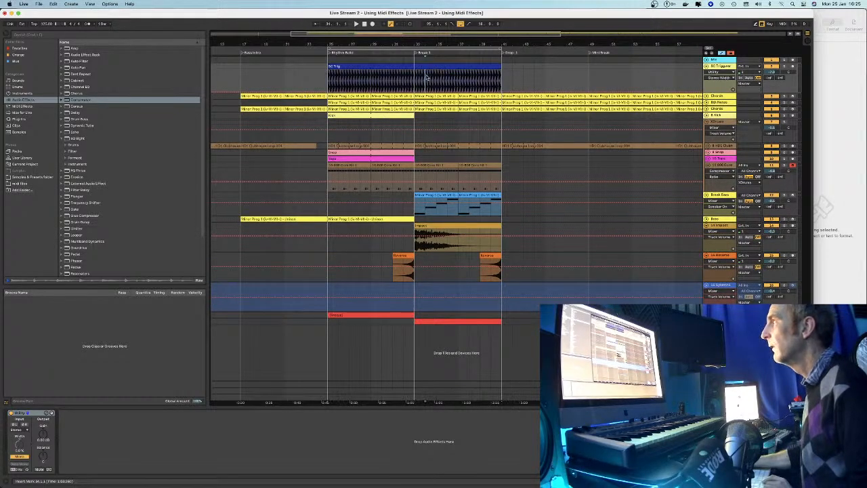
key(super+e)
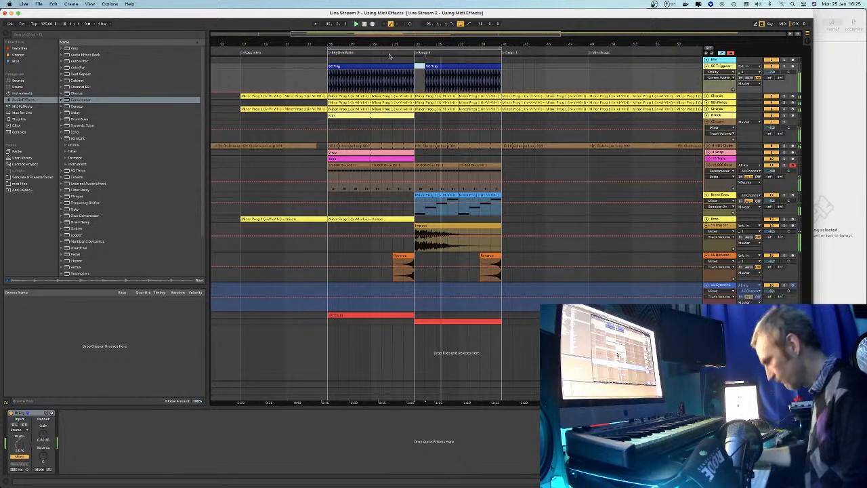
Trim the Break 1 SC Trig clip to end at bar 40 during playback
scroll(403, 61, up, 3)
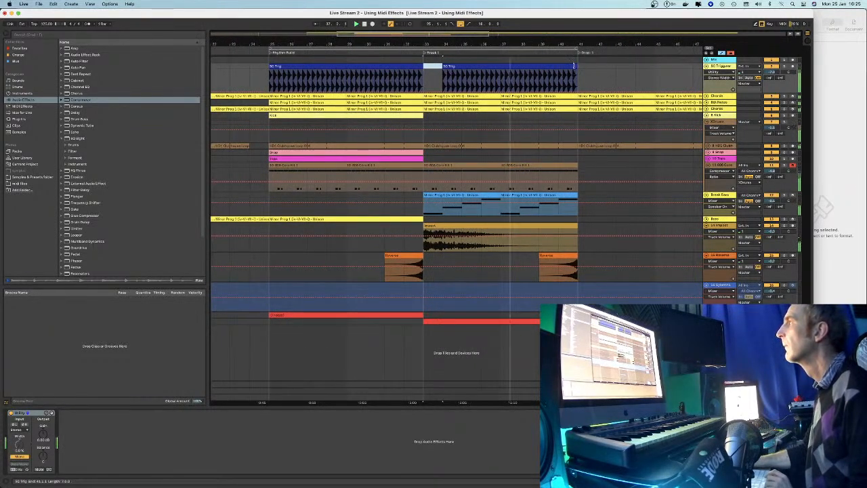
drag(574, 66, 539, 66)
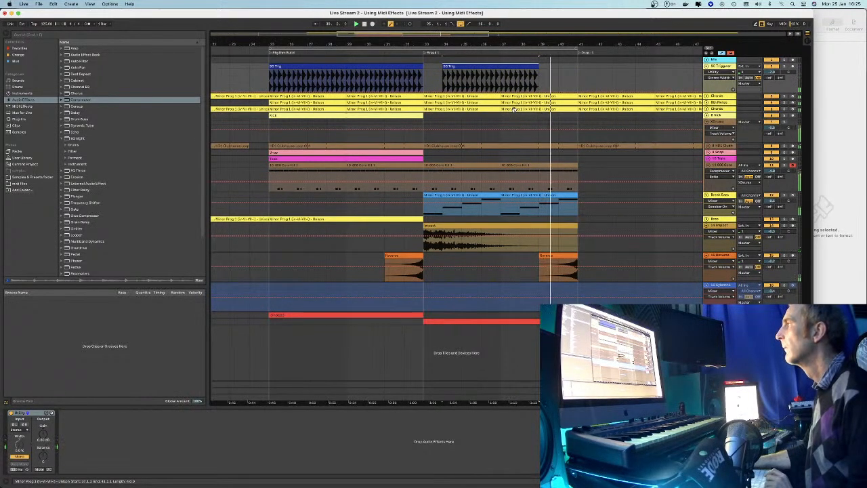
drag(539, 65, 556, 66)
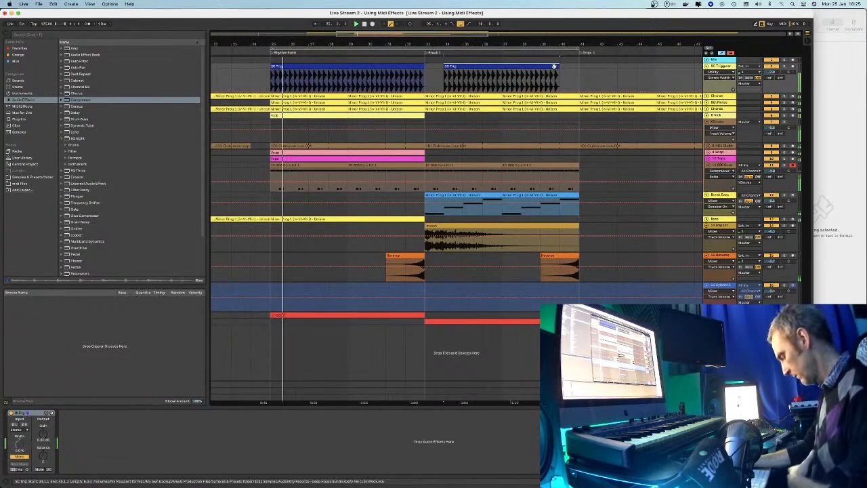
Fold the Break Bass track and select the last bar of Rhythm Build across the percussion tracks
drag(446, 49, 447, 42)
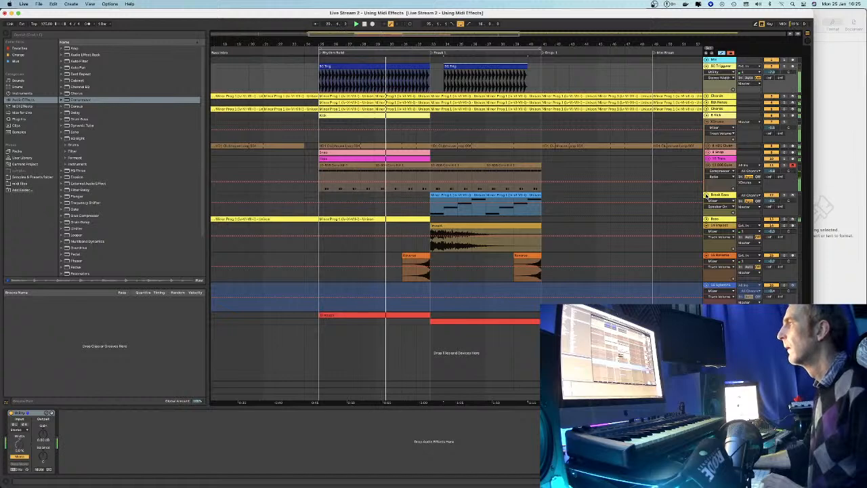
click(707, 195)
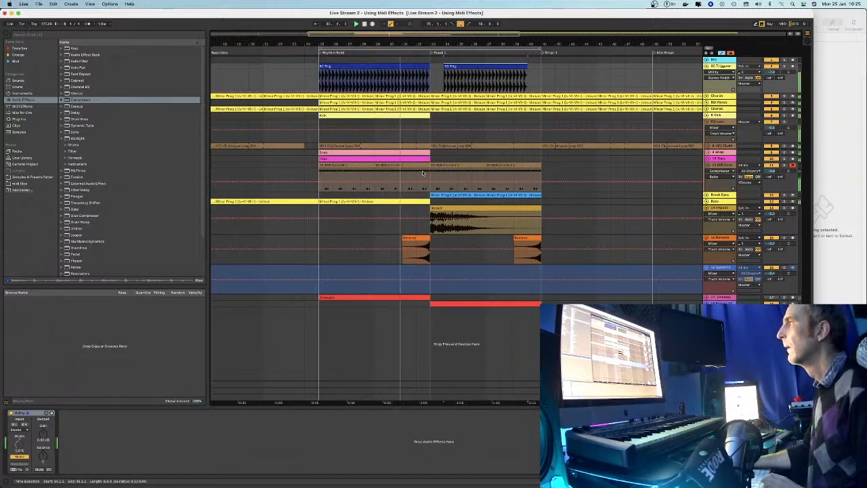
click(419, 147)
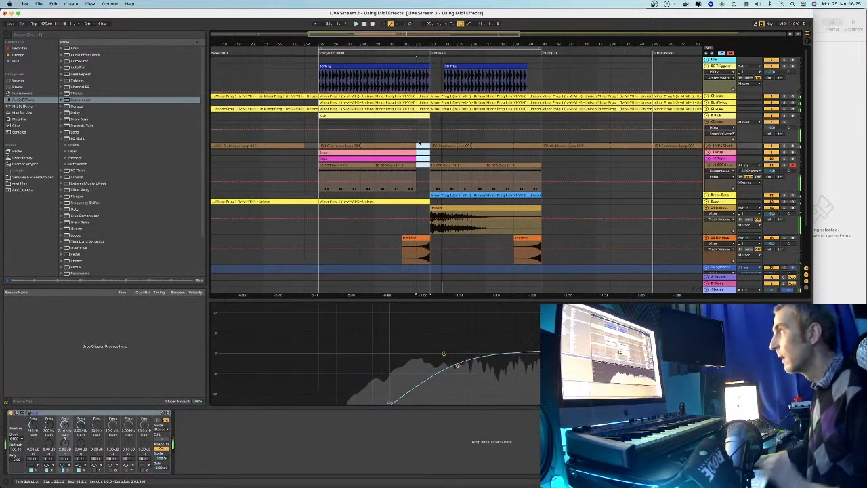
Trim the Rhythm Build SC Trig clip to end at bar 32, one bar before Break 1
drag(411, 44, 414, 55)
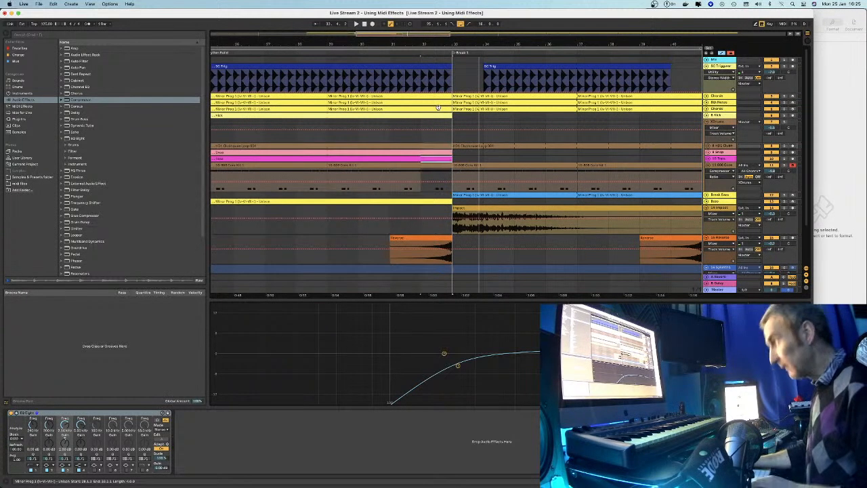
click(440, 67)
drag(440, 66, 423, 67)
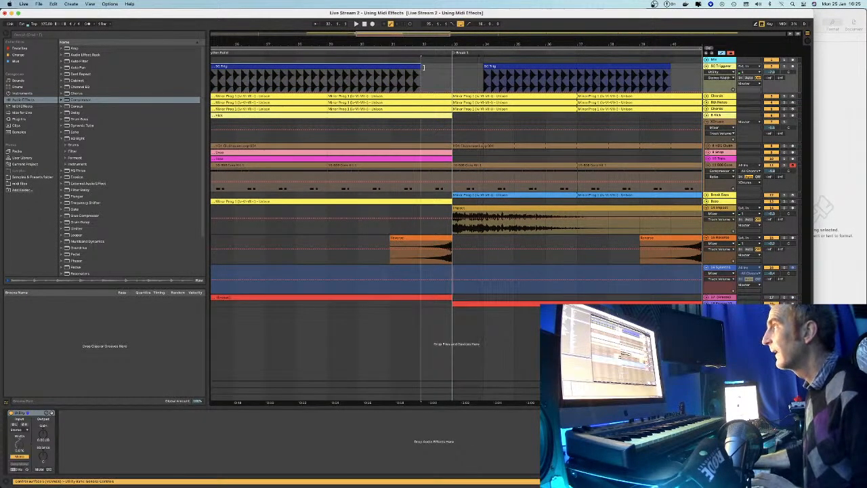
Set the arrangement's fixed grid to 1/16
scroll(474, 76, up, 10)
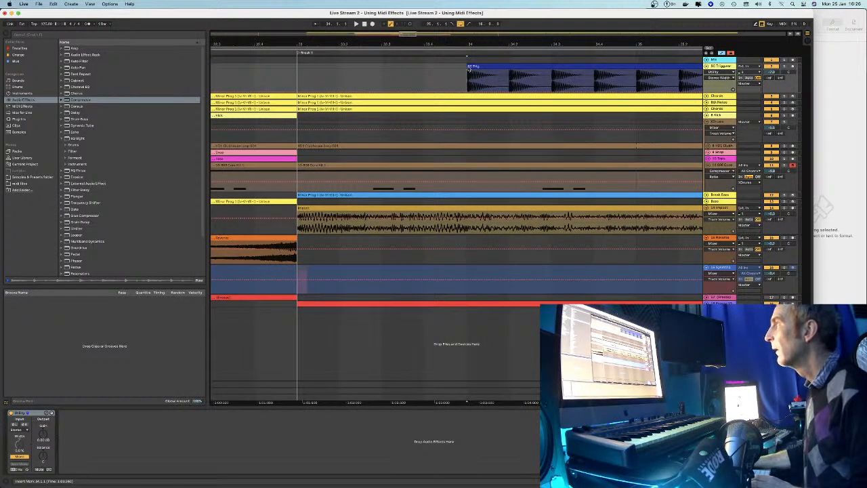
right_click(441, 86)
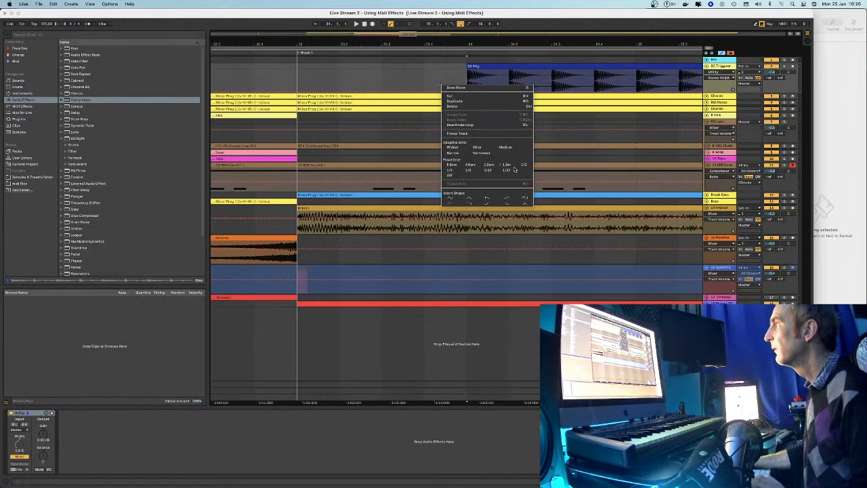
click(487, 170)
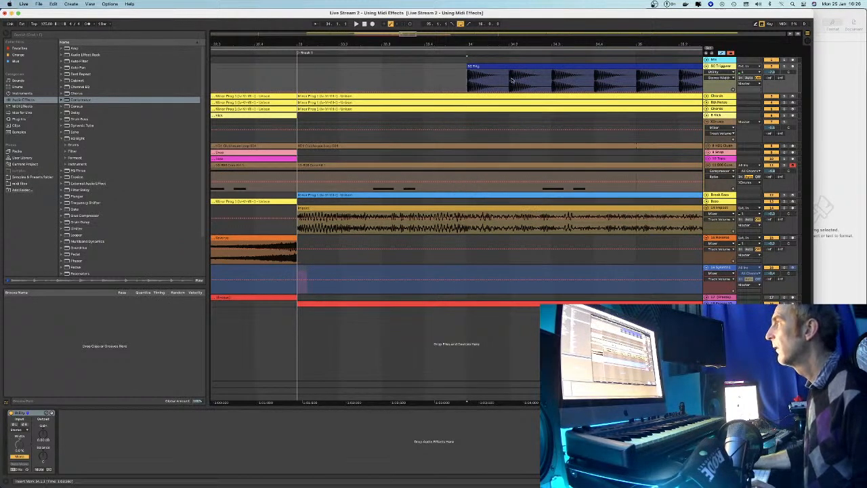
Split the first beat of the Break 1 SC Trig clip in half, delete its first half and play back the result
click(495, 76)
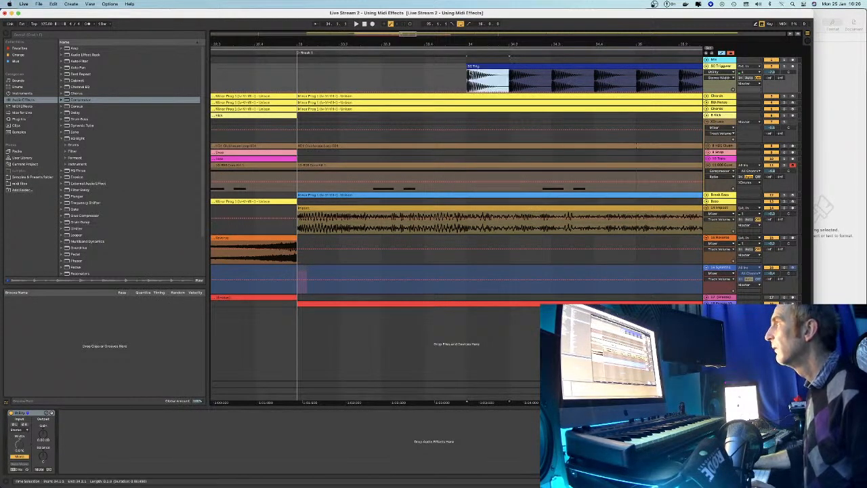
click(489, 72)
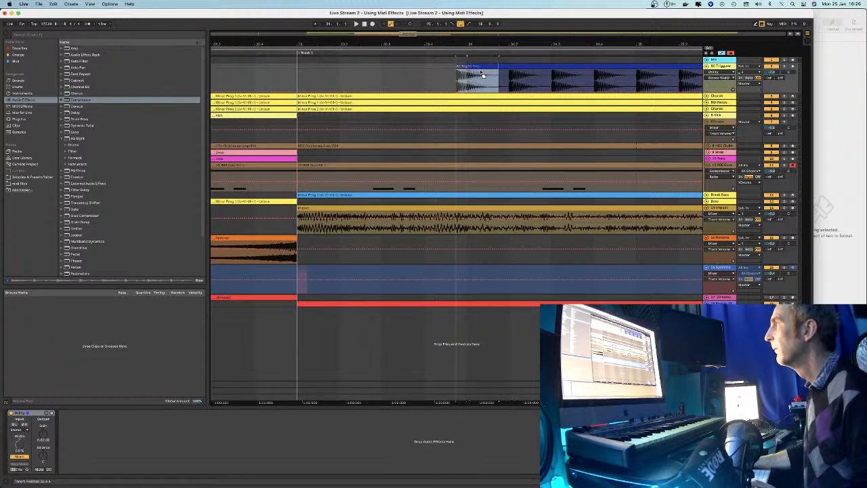
key(super+e)
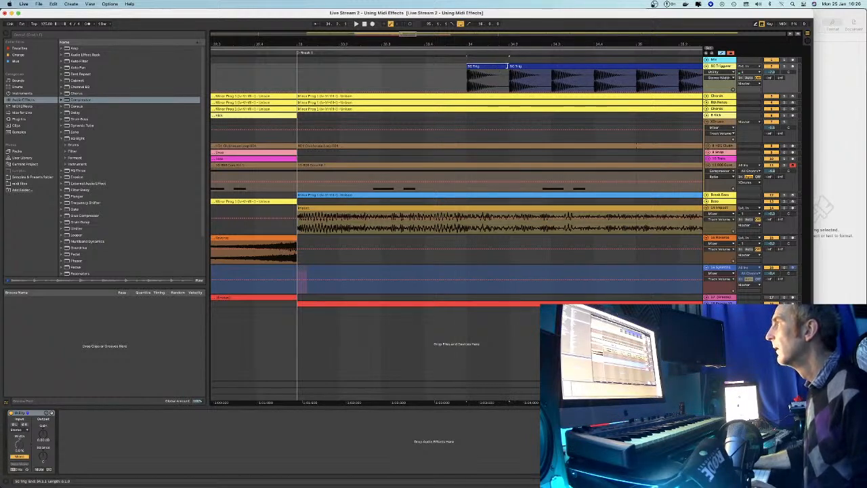
click(495, 68)
key(super+e)
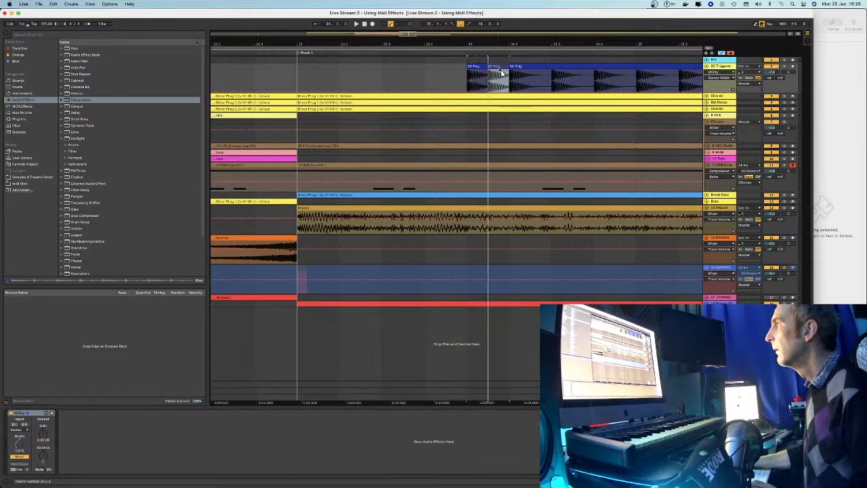
click(477, 73)
key(Delete)
click(402, 51)
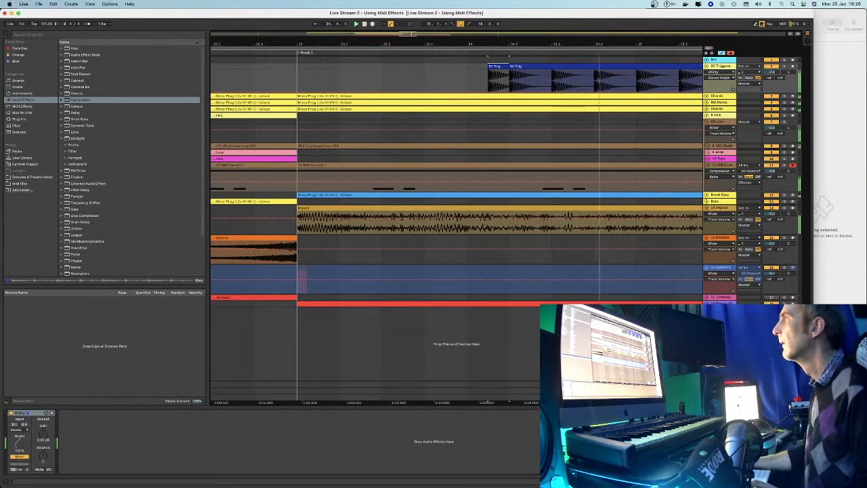
drag(353, 49, 353, 43)
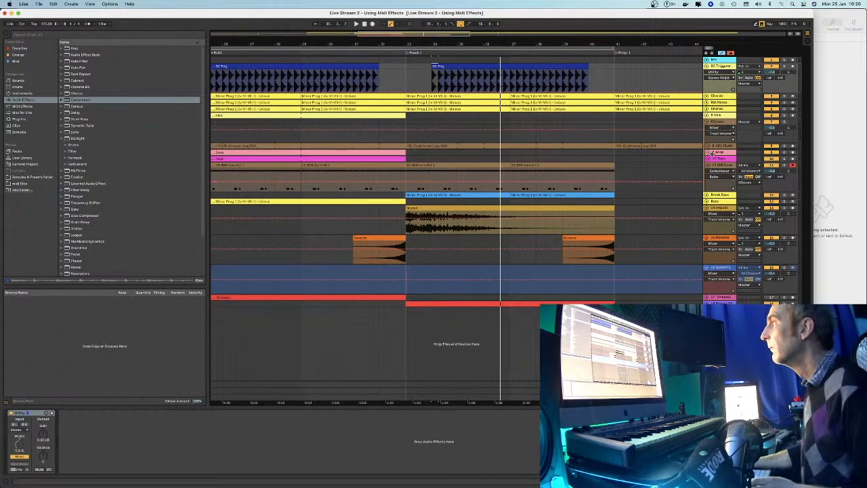
Unfold the Kick track and extend the Rhythm Build SC Trig clip back to the start of Break 1
click(713, 115)
click(706, 116)
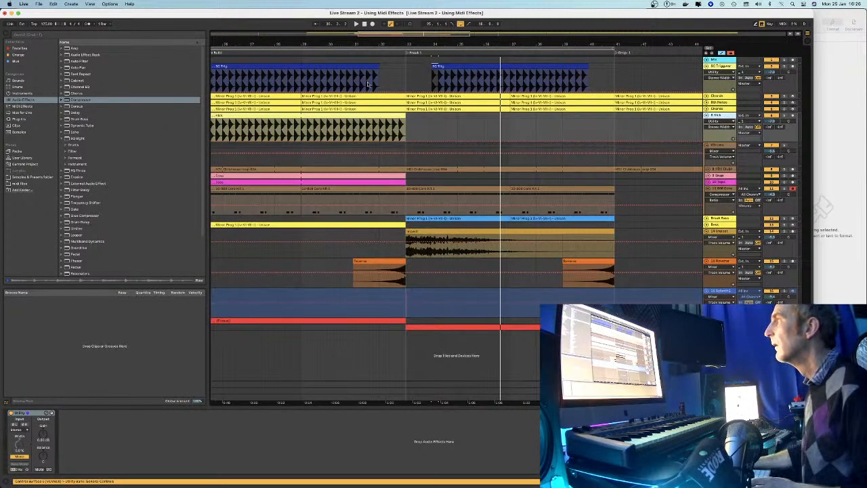
key(super+j)
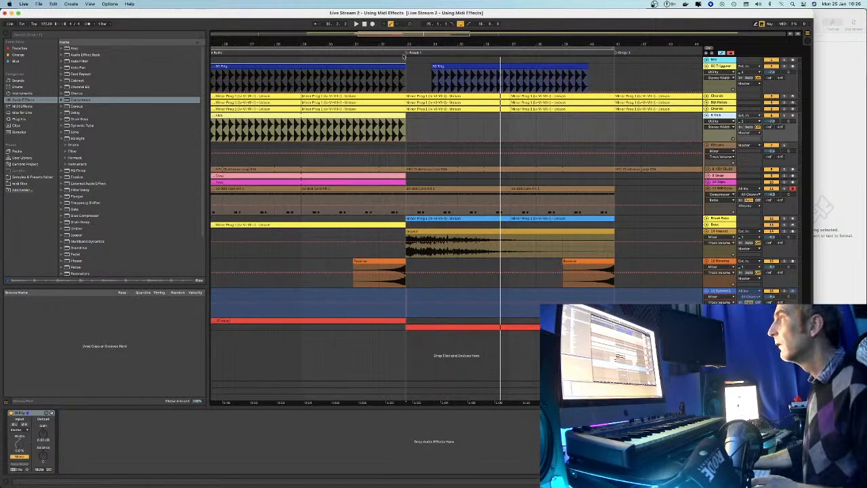
Trim the end of the Kick clip so it stops half a bar before Break 1
key(plus)
drag(414, 115, 389, 115)
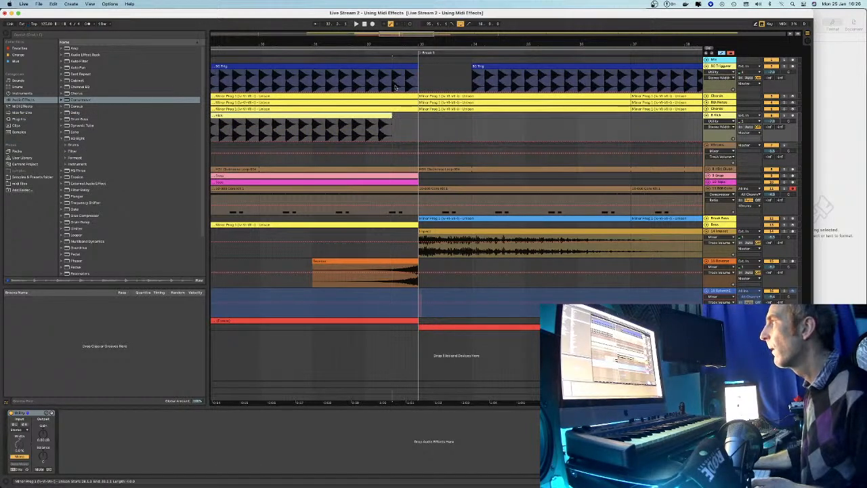
drag(393, 41, 390, 56)
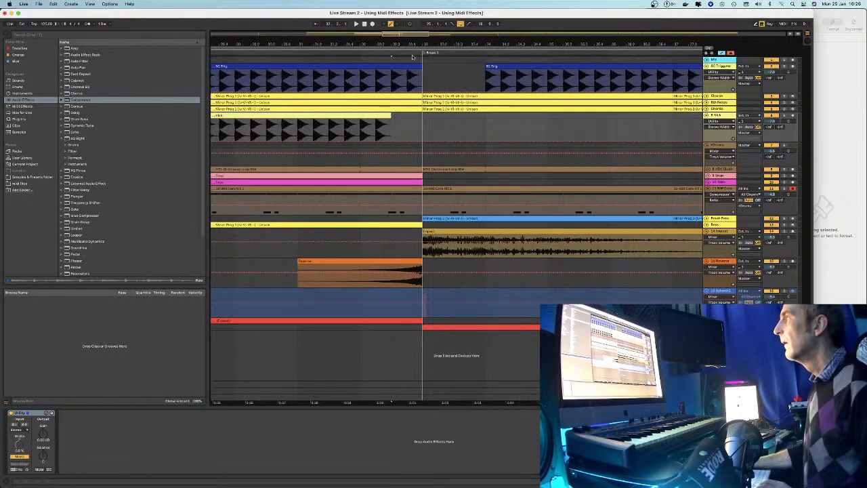
drag(423, 42, 422, 49)
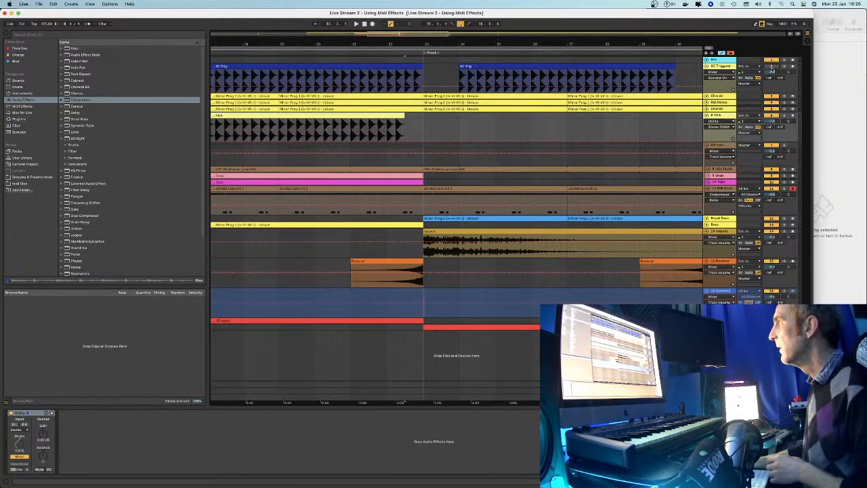
Turn the SC Trigger track's volume right down and play the end of Rhythm Build into Break 1
drag(772, 71, 772, 108)
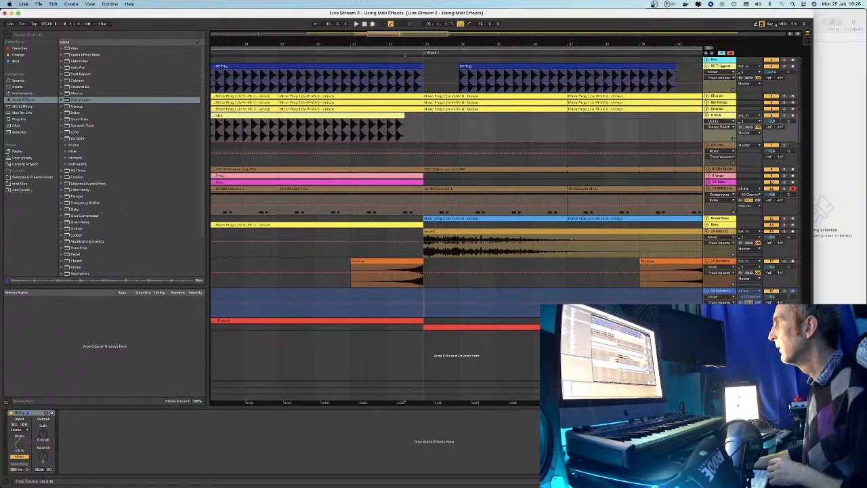
click(334, 53)
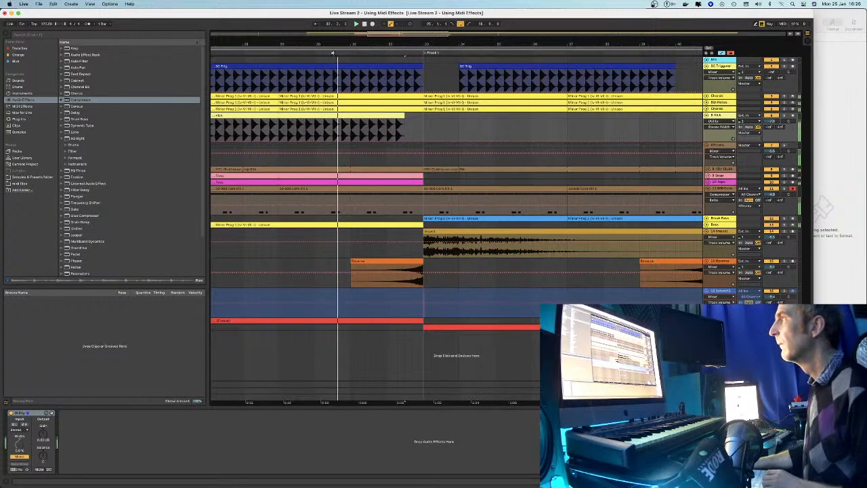
key(minus)
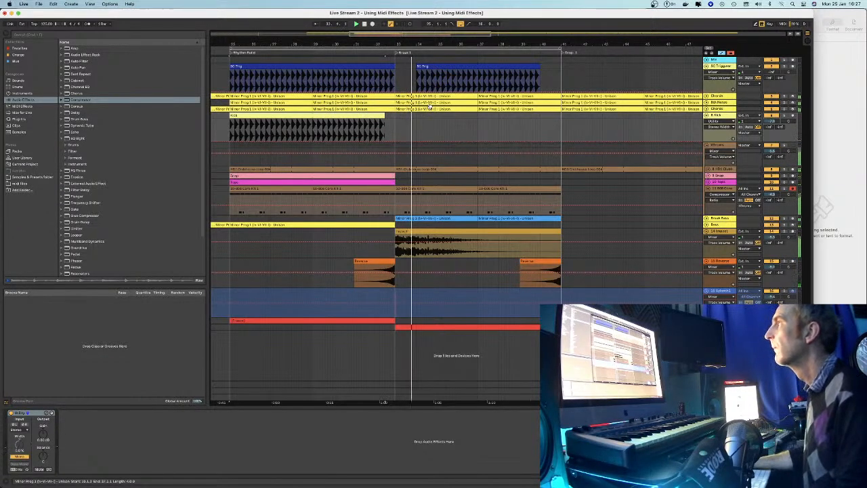
drag(425, 42, 427, 44)
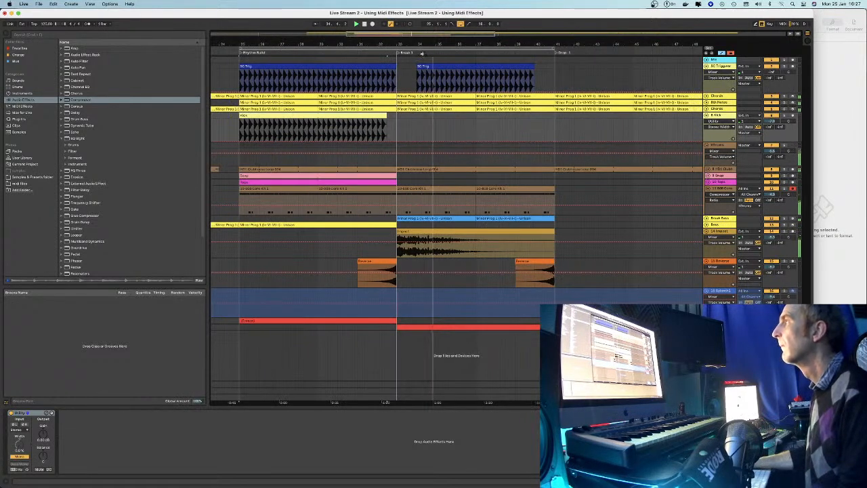
Trim the Break 1 SC Trig clip to start at bar 37 and extend its end to bar 41, where Drop 1 begins
drag(470, 65, 475, 65)
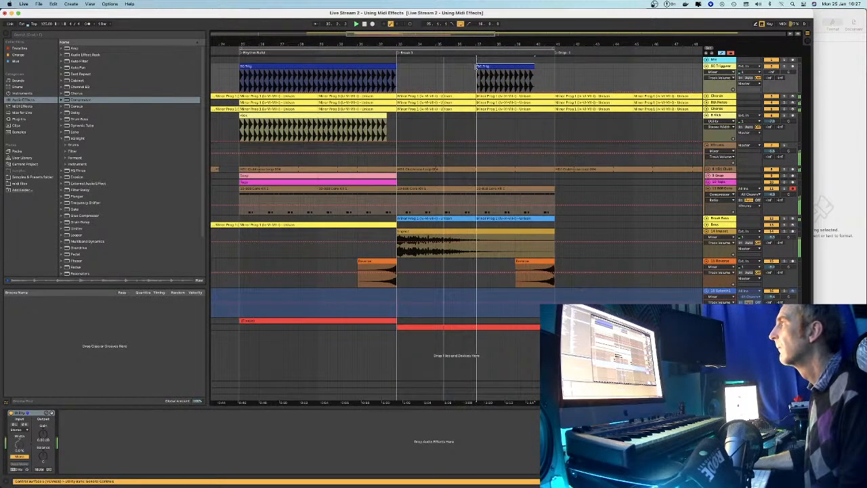
key(plus)
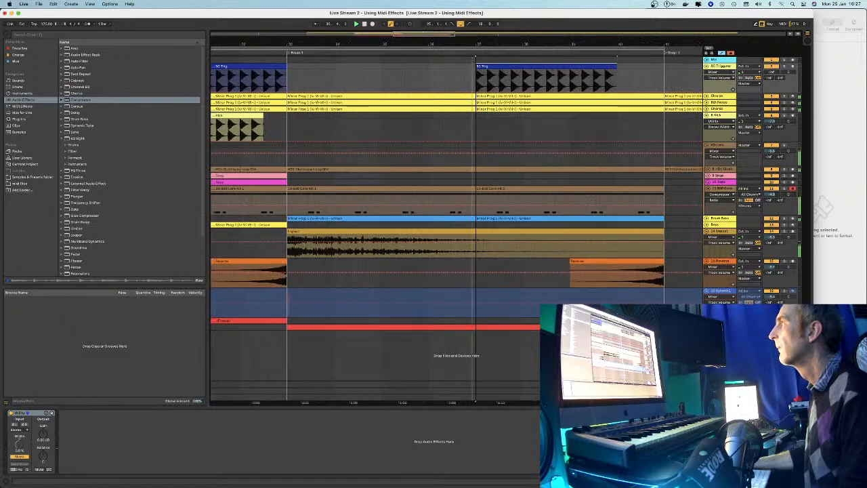
drag(601, 66, 651, 66)
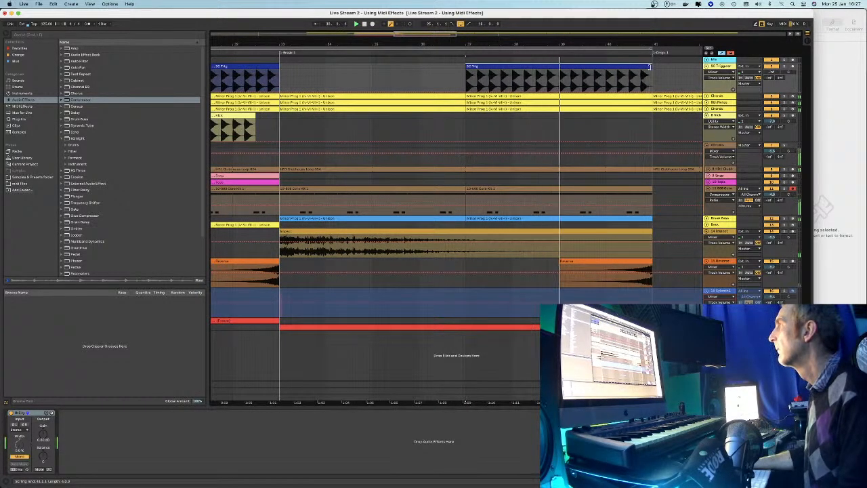
drag(604, 43, 587, 33)
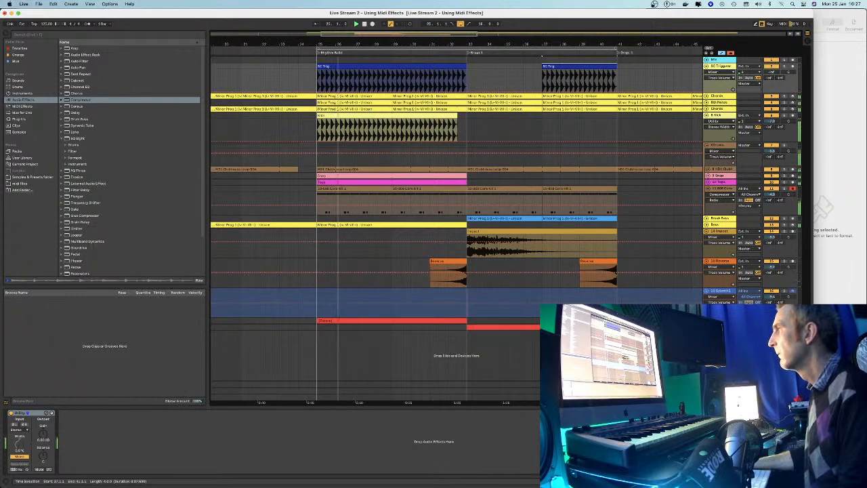
Delete the 808 Core Kit clip covering the first half of Break 1
click(538, 191)
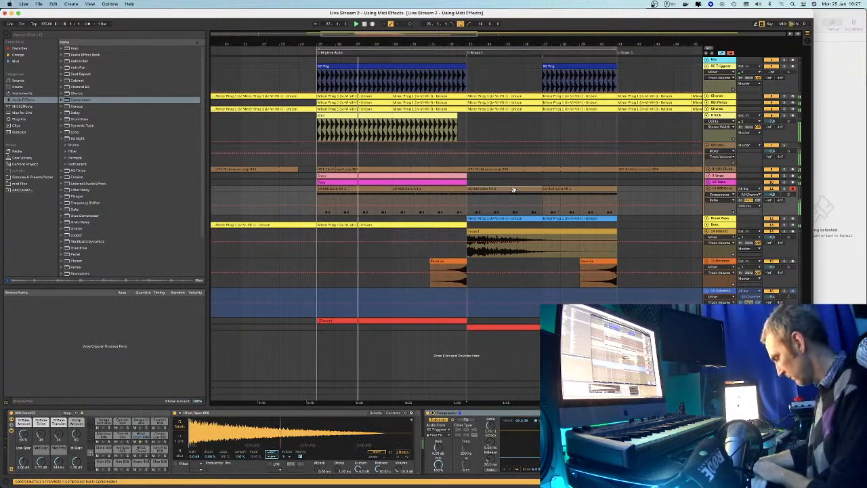
key(Delete)
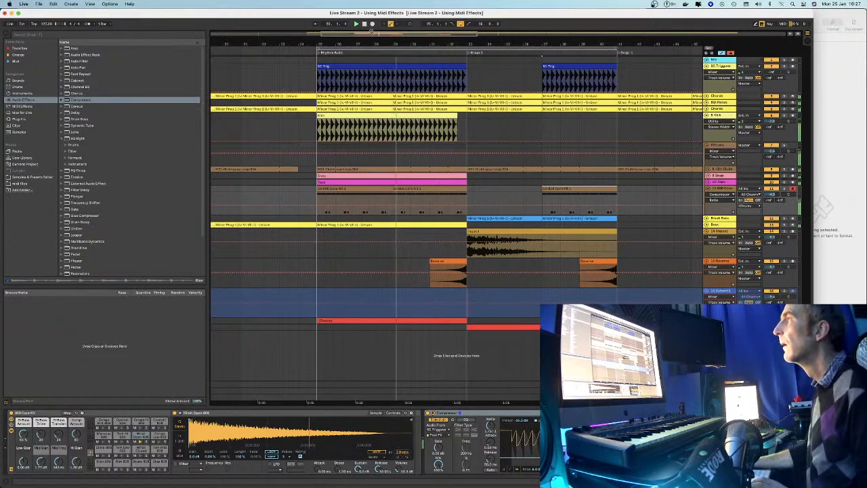
scroll(371, 32, down, 2)
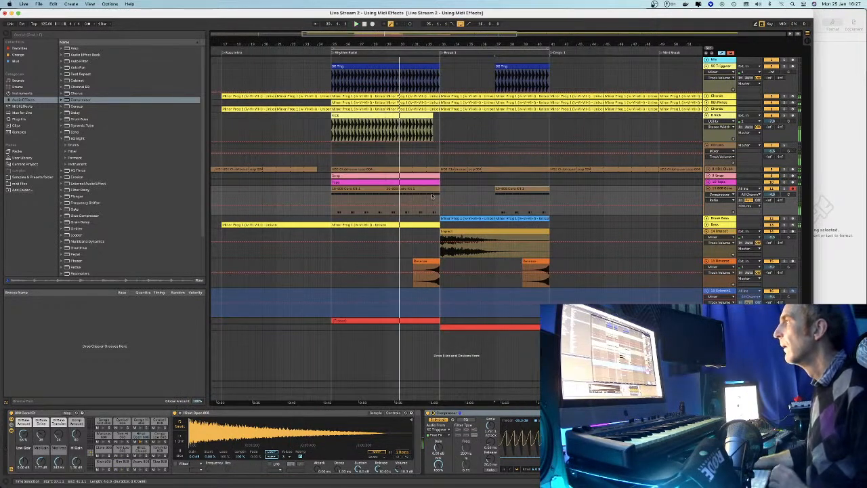
Delete all Rim 808 notes from the remaining Break 1 808 Core Kit clip, close its note editor and play it from bar 37
double_click(504, 188)
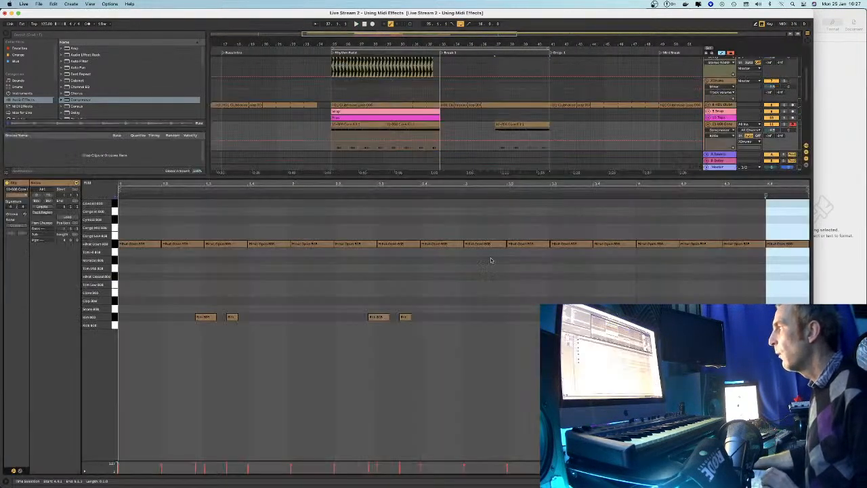
drag(128, 230, 770, 252)
drag(772, 296, 772, 296)
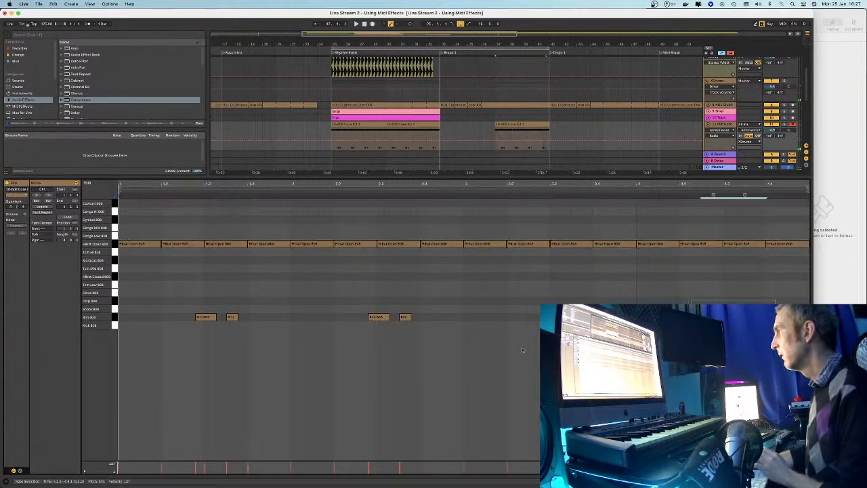
click(190, 326)
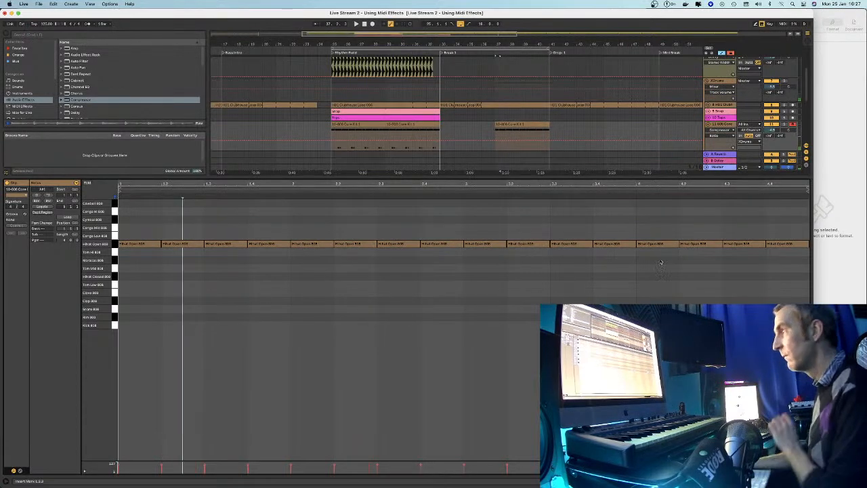
key(super+alt+l)
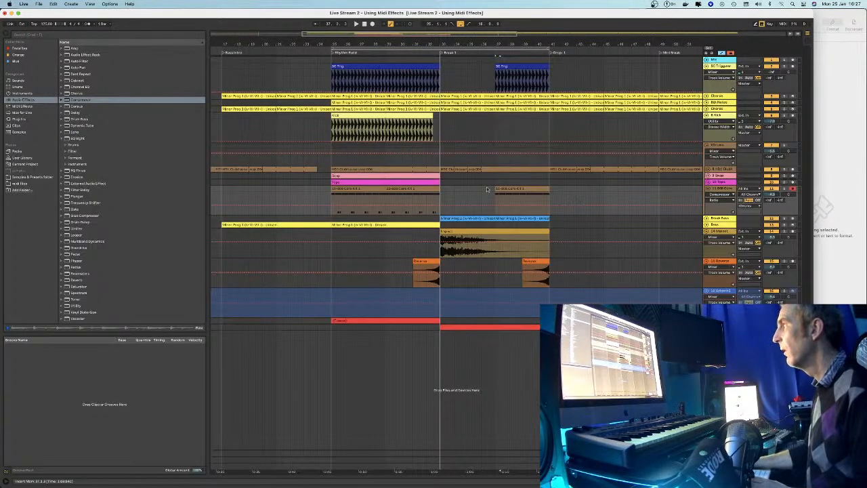
click(514, 188)
key(space)
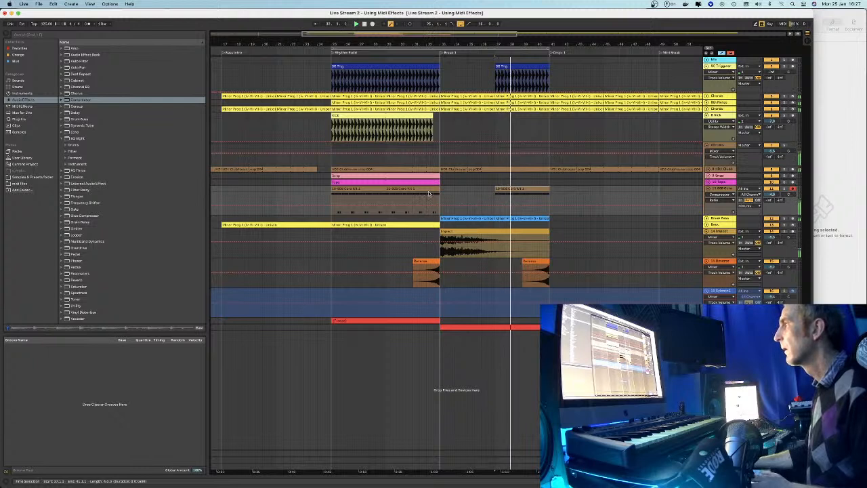
Copy the 808 Core Kit clip to the start of Break 1 at bar 33 and shorten the copy to one bar
click(492, 195)
drag(493, 195, 441, 195)
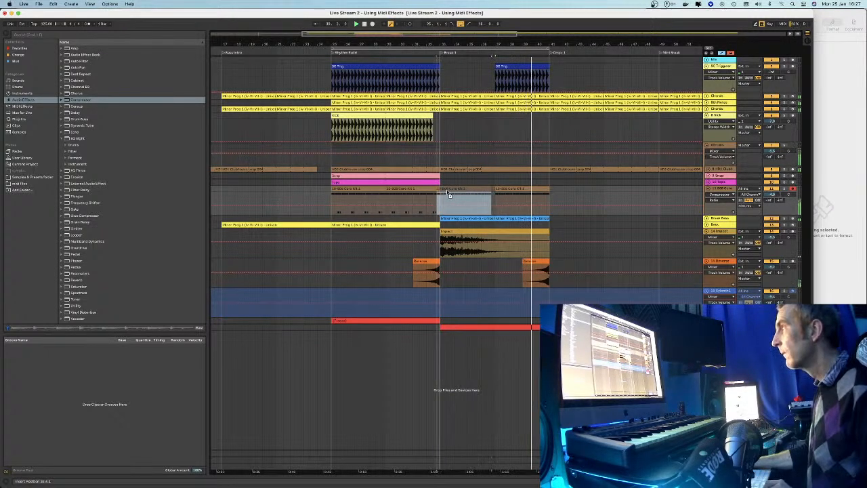
click(449, 189)
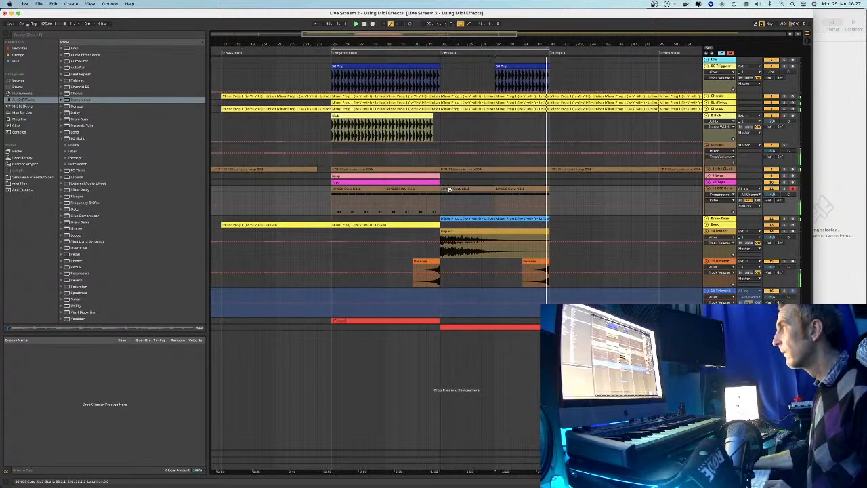
drag(495, 189, 452, 190)
click(449, 189)
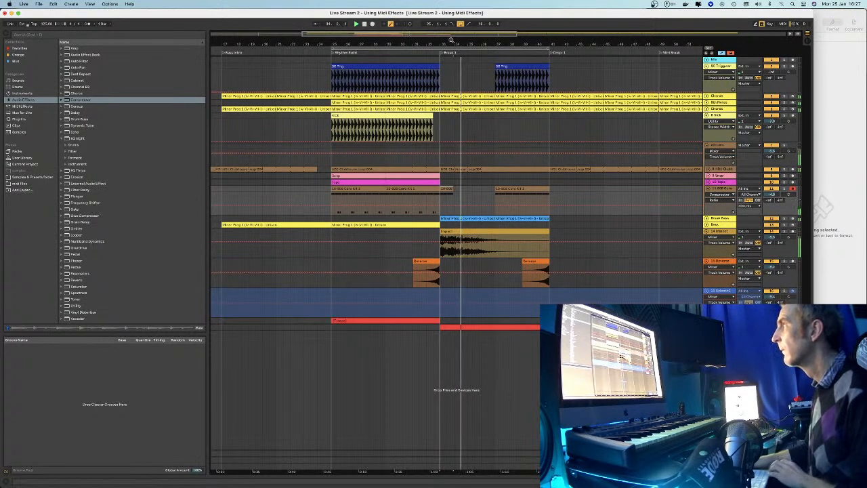
Play the Rhythm Build into Break 1, unfold and solo the Break Bass track, and add a Compressor after its Utility
scroll(453, 54, up, 5)
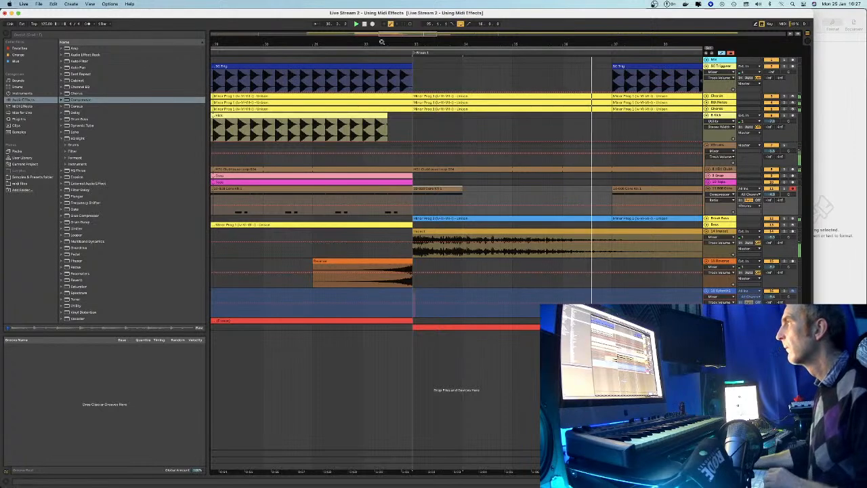
scroll(366, 36, down, 5)
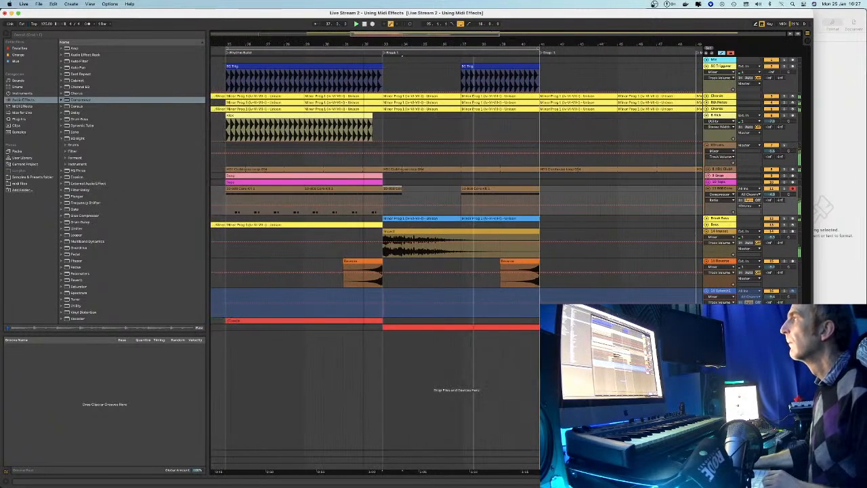
scroll(381, 36, down, 1)
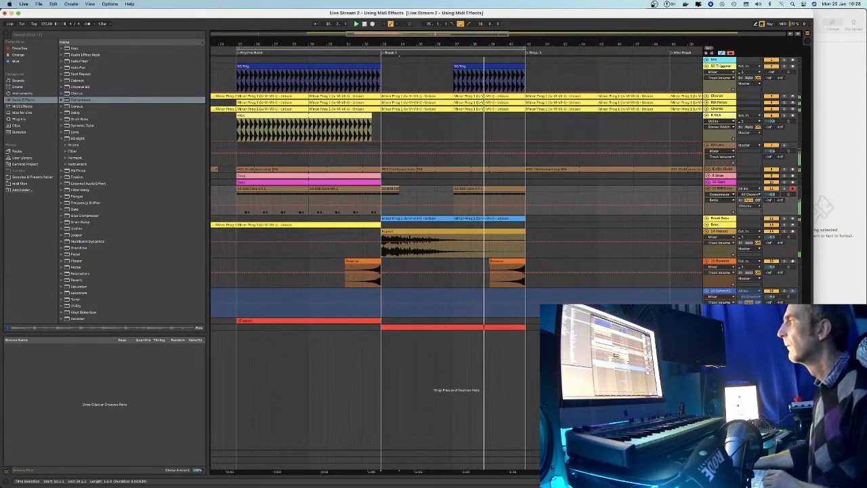
scroll(476, 327, up, 2)
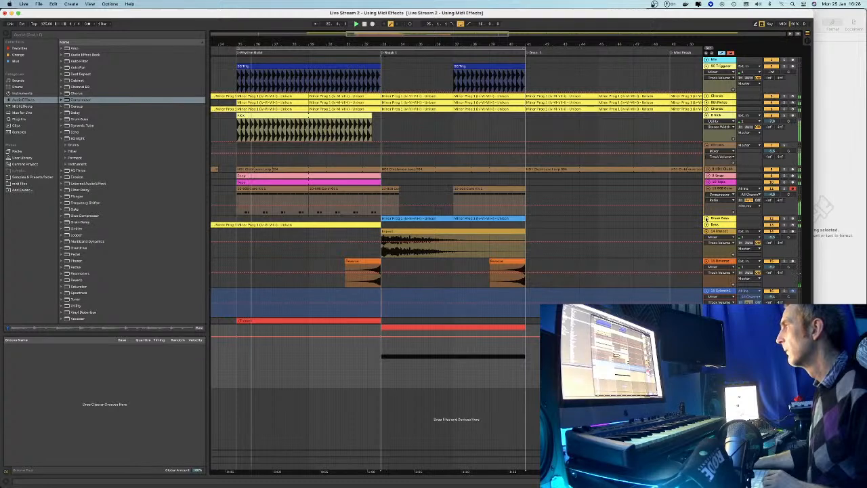
click(707, 218)
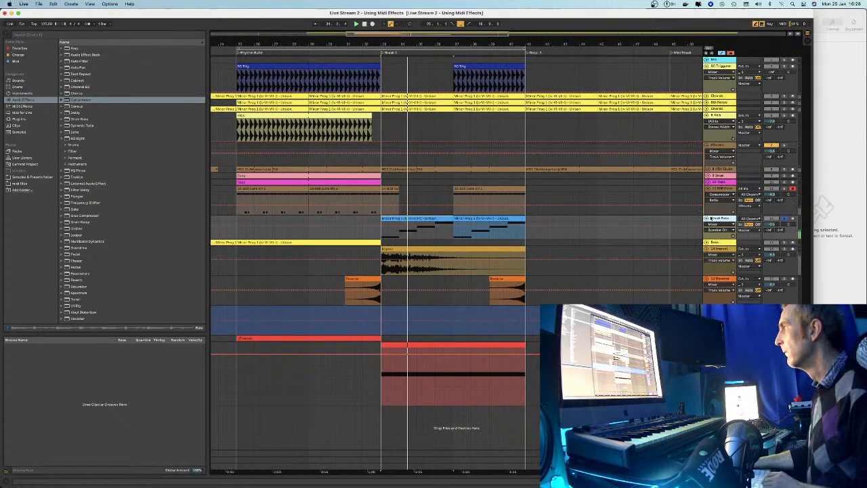
double_click(726, 219)
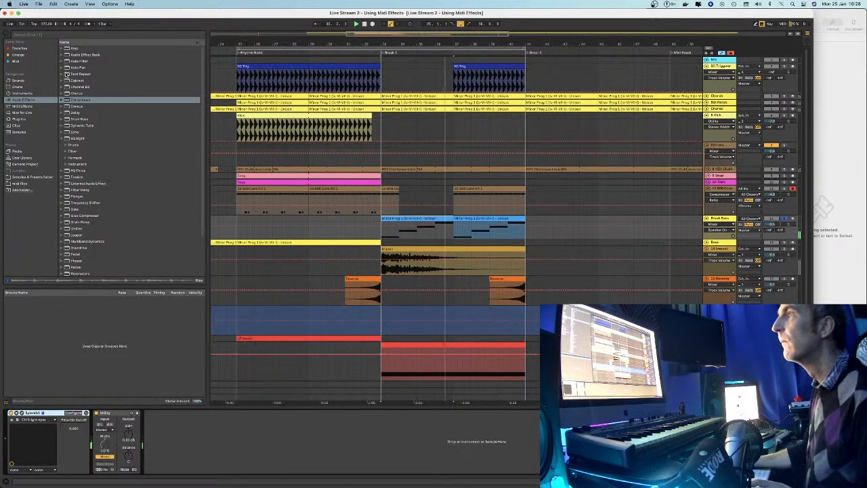
click(66, 99)
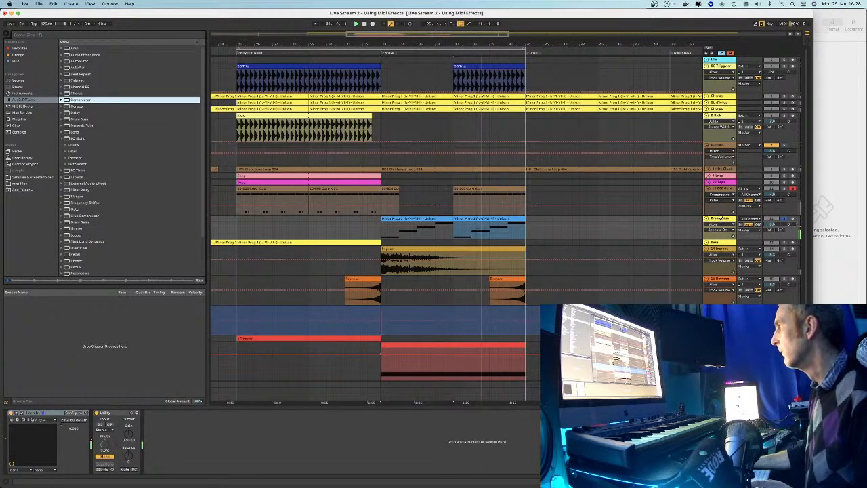
key(Return)
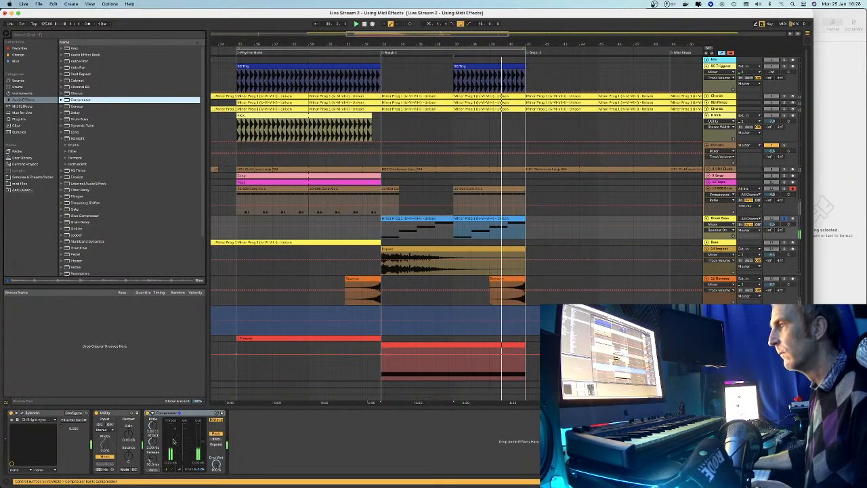
Raise the Break Bass Utility gain, lower its Compressor threshold while checking it in playback, and unsolo the track
drag(128, 428, 128, 413)
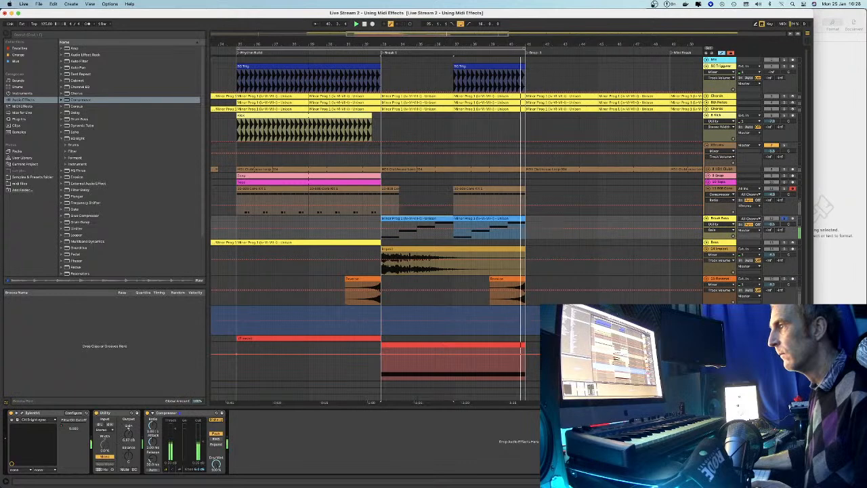
key(space)
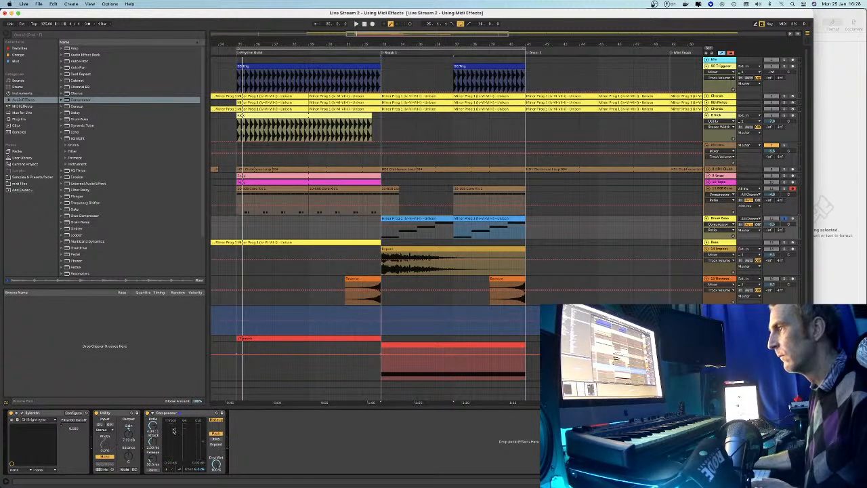
key(space)
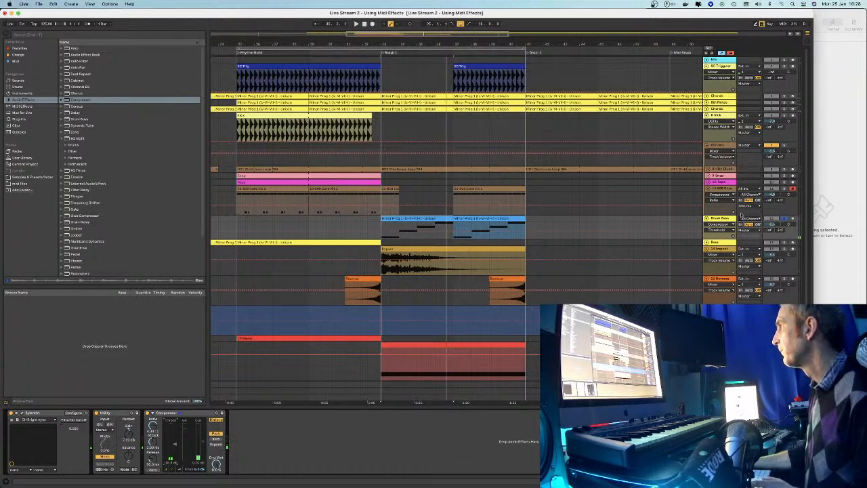
click(785, 221)
Fold the Kick track and the lowest track holding the red Break 1 clip
drag(456, 44, 457, 43)
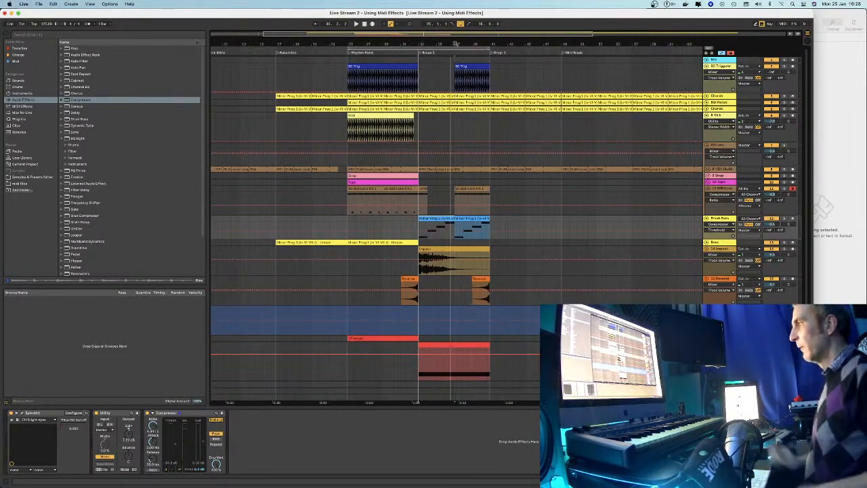
scroll(571, 238, right, 3)
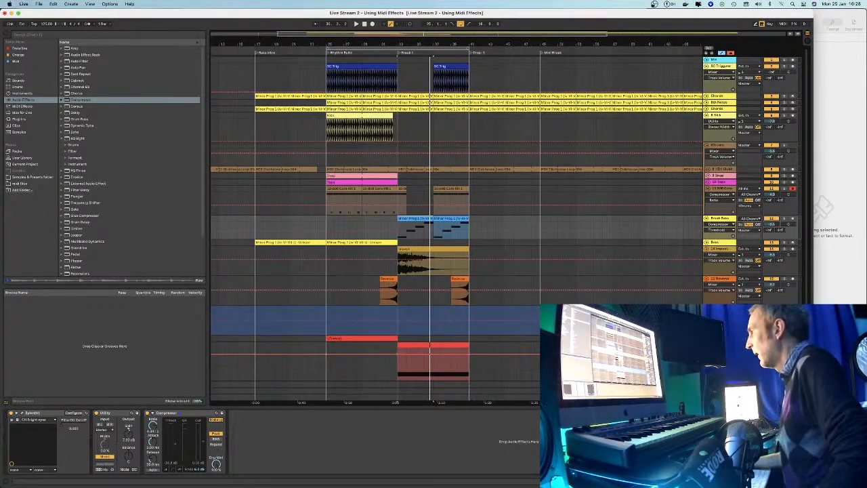
key(u)
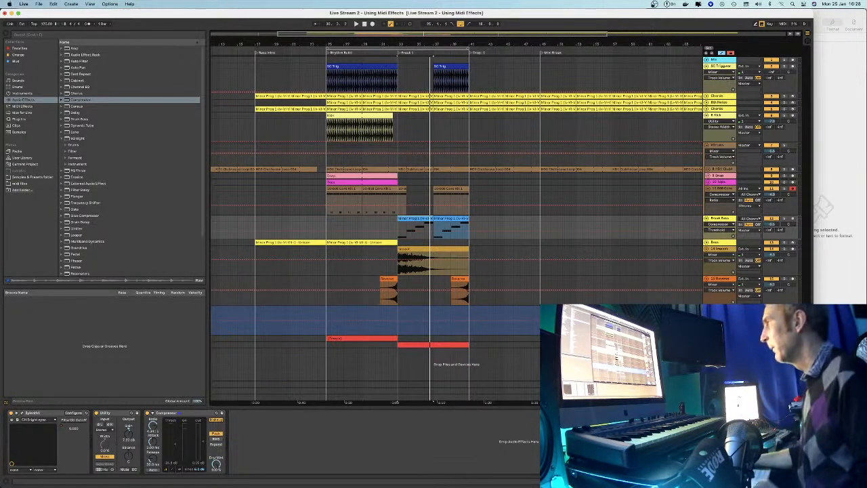
click(707, 116)
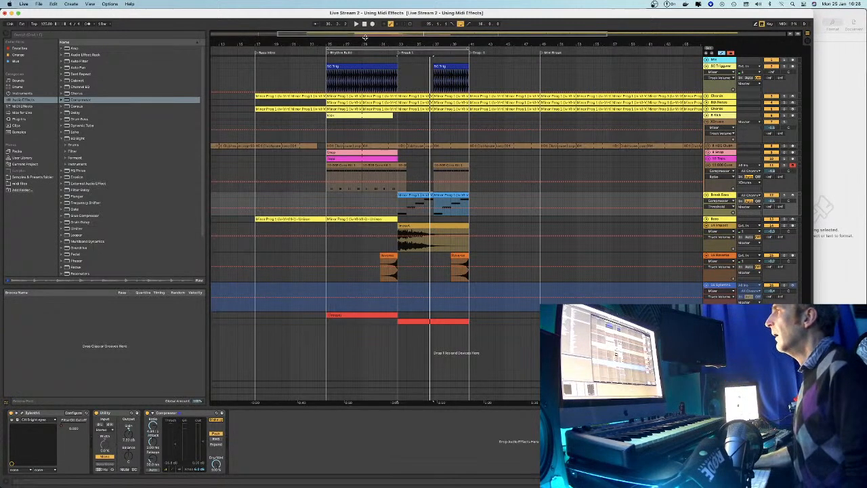
drag(354, 42, 354, 61)
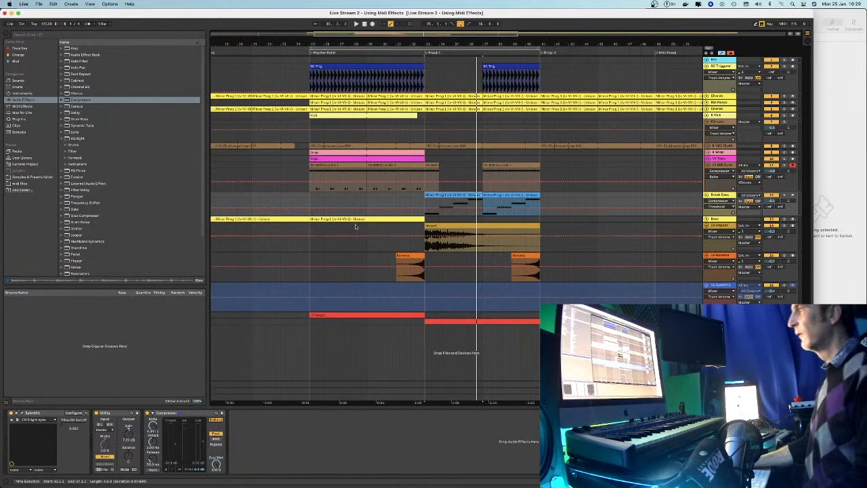
Add a second Compressor to the Bass track and enable its sidechain with SC Trigger as the audio source
click(548, 232)
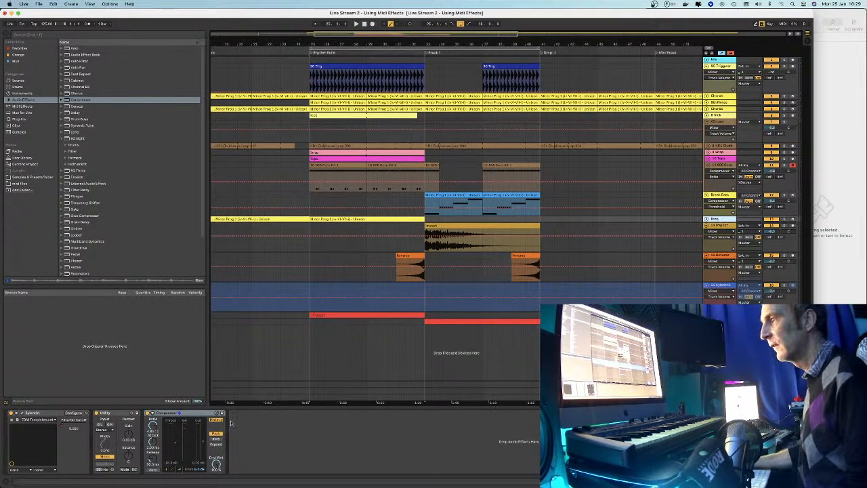
drag(67, 99, 216, 357)
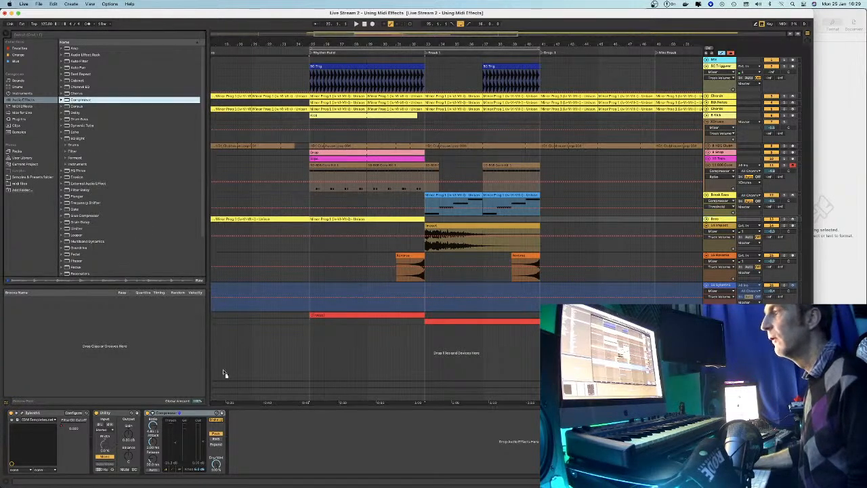
drag(242, 442, 244, 440)
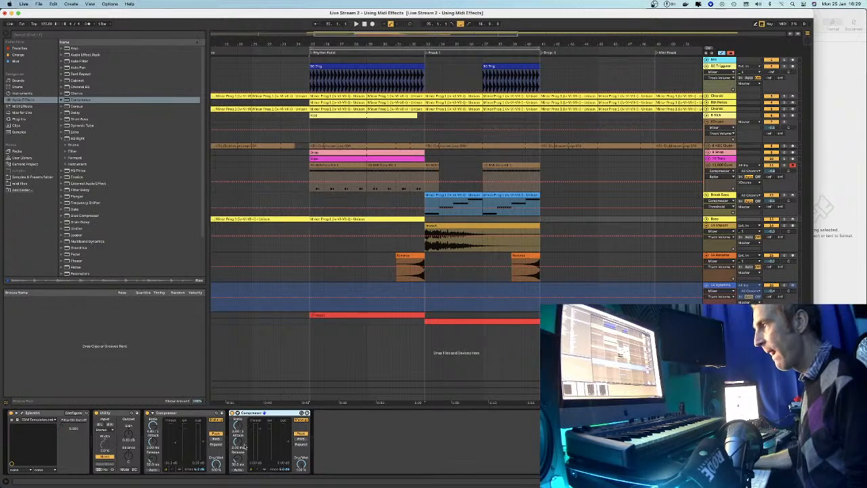
click(241, 418)
click(243, 419)
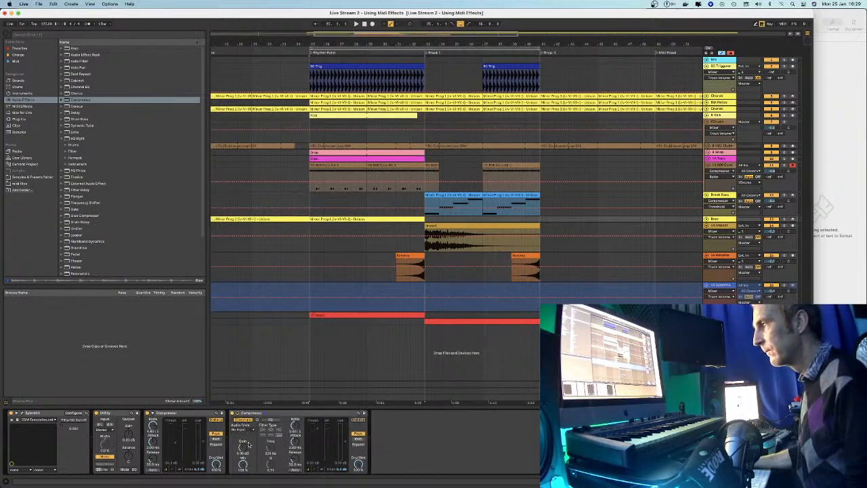
click(249, 429)
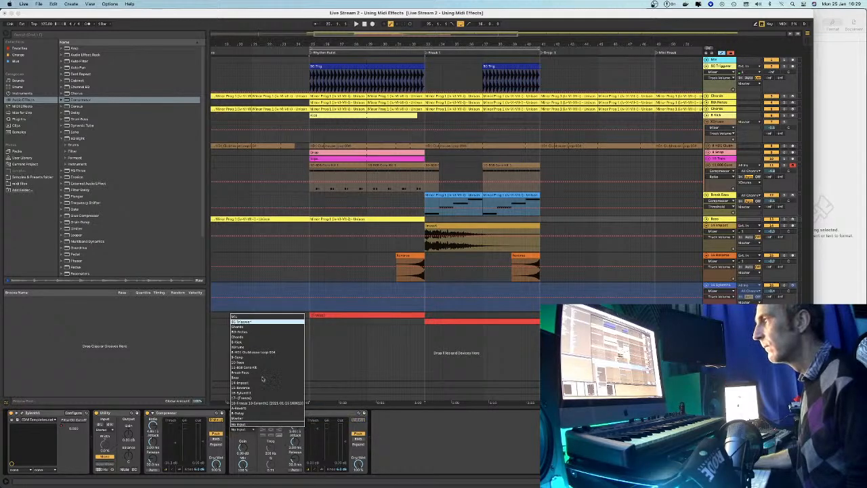
click(252, 322)
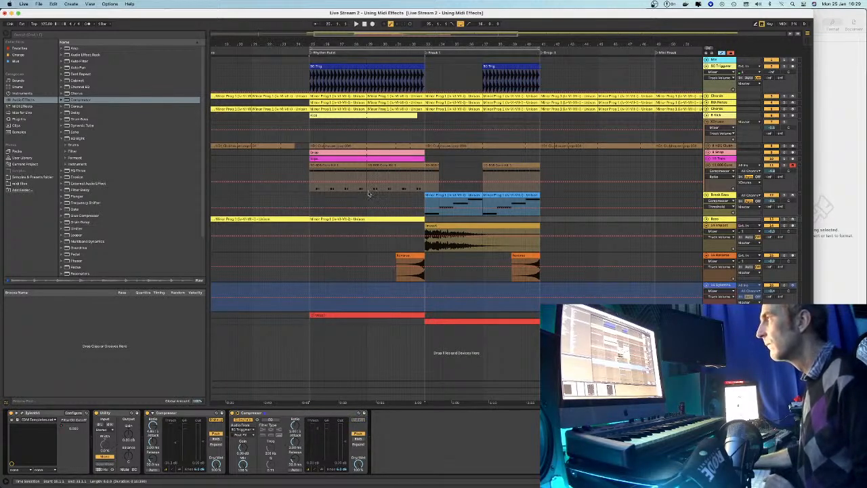
Lower the Bass track's sidechain Compressor threshold while playing the soloed Bass through Rhythm Build, and unfold the track
click(785, 219)
key(space)
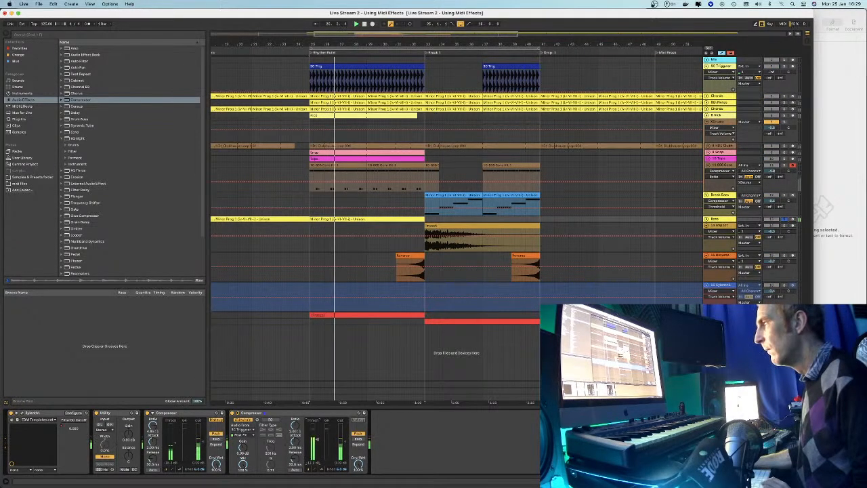
click(706, 219)
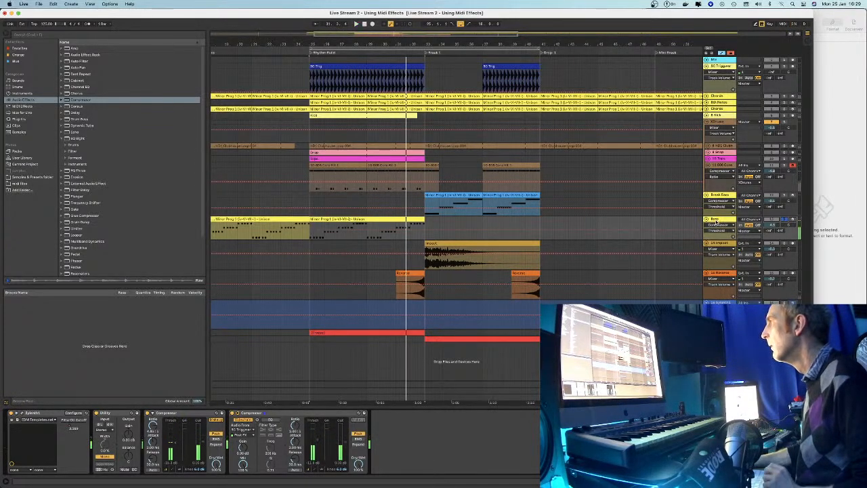
key(space)
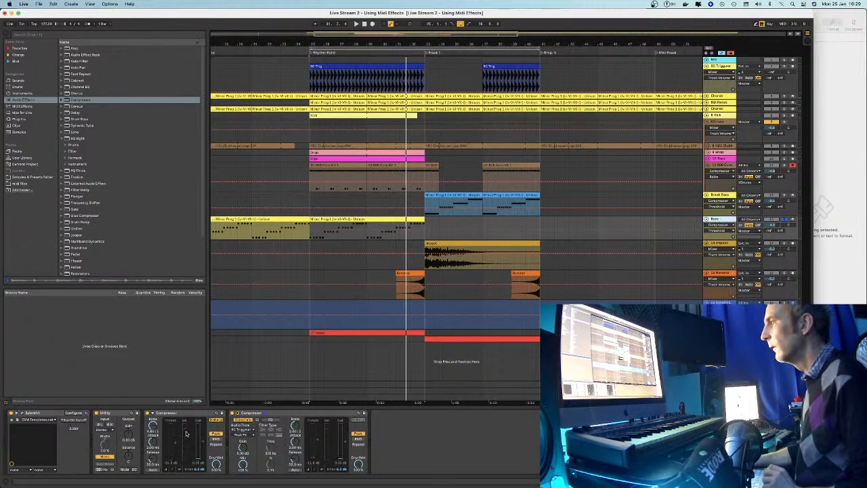
Reshape the Bass filter cutoff automation across Rhythm Build with a midpoint at bar 29 and a lowered end at bar 33, checking it in playback
key(a)
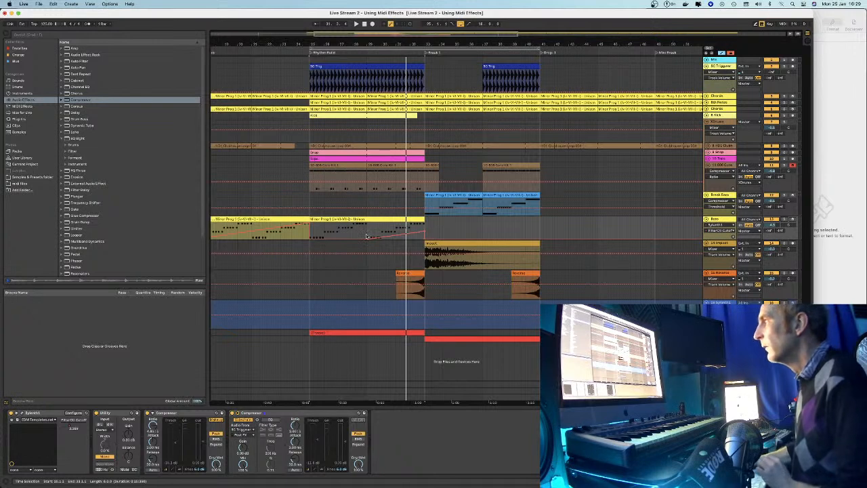
click(367, 238)
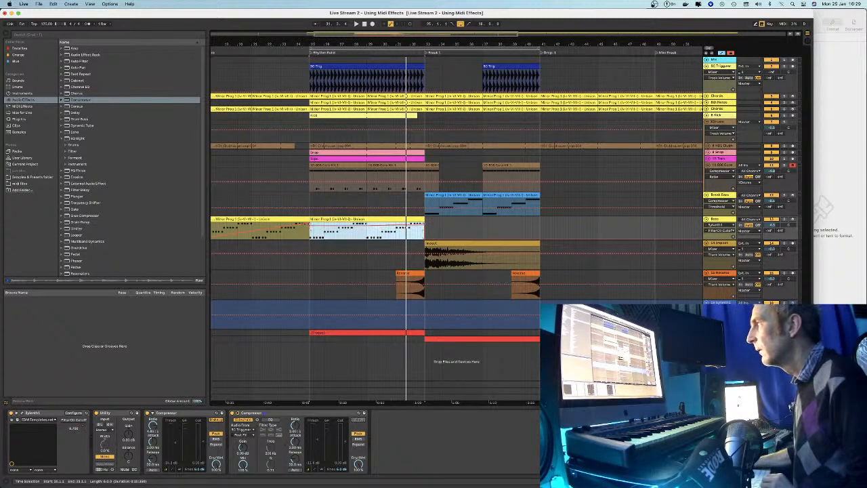
key(space)
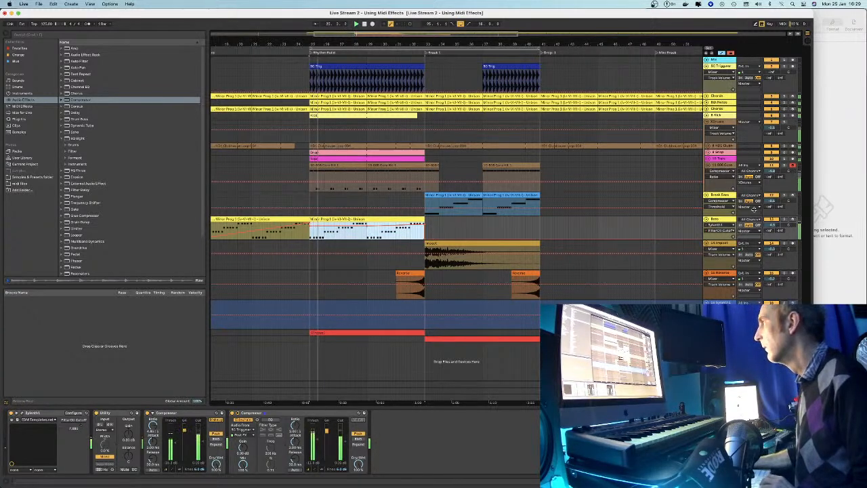
click(307, 231)
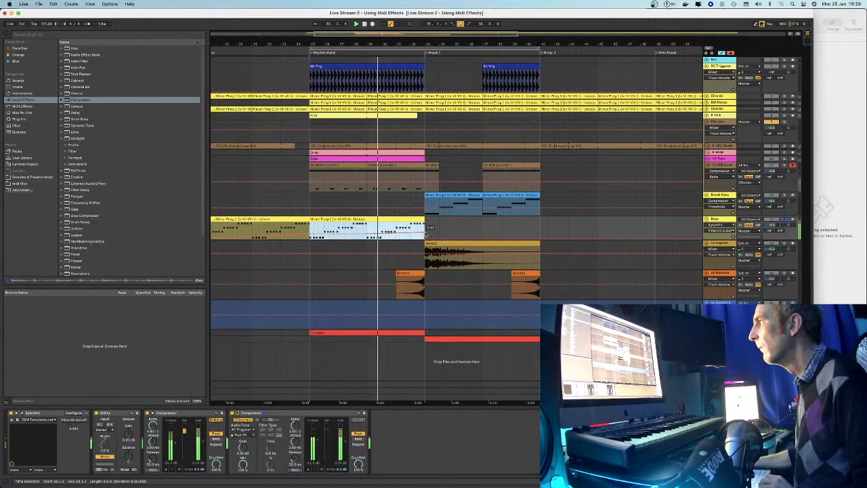
drag(426, 233, 424, 241)
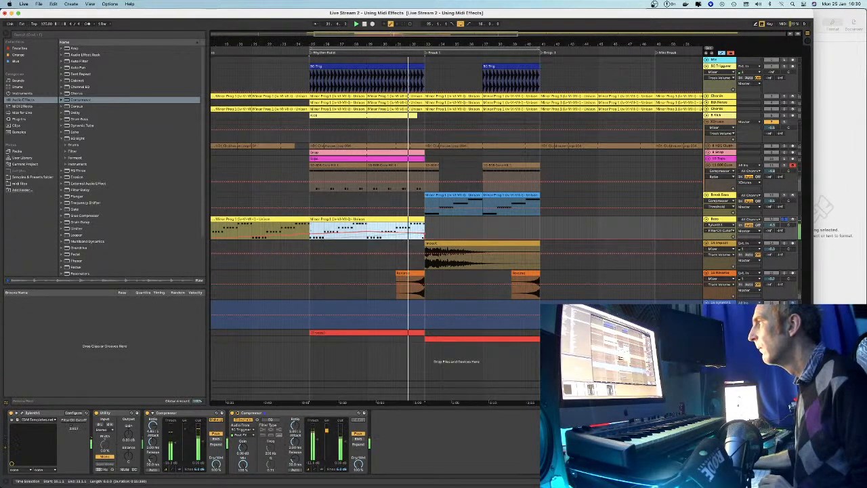
click(367, 227)
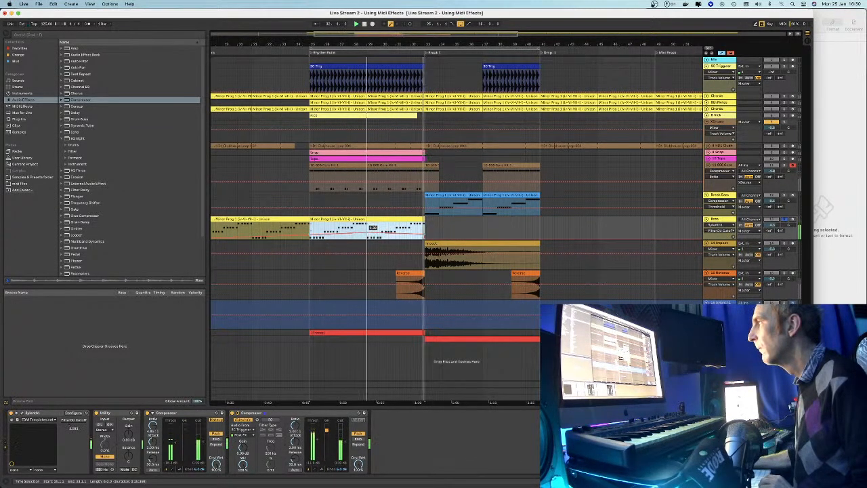
click(749, 242)
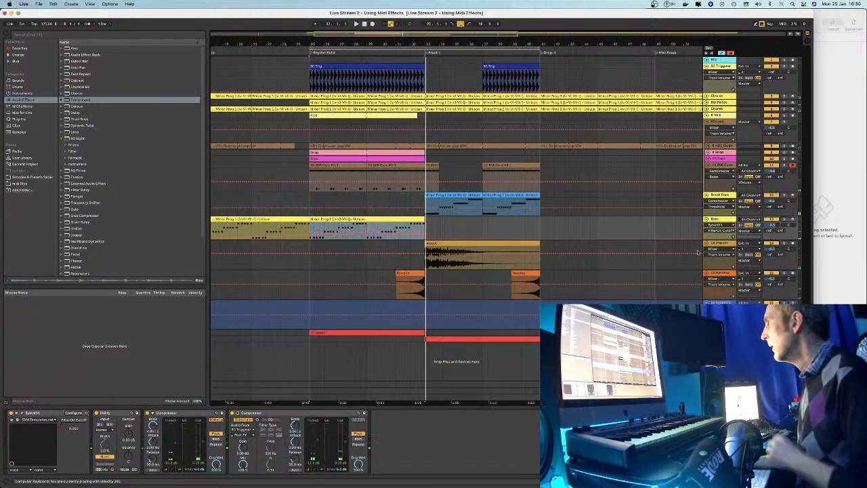
Unfold the Chords and 8th Notes tracks
scroll(323, 40, left, 5)
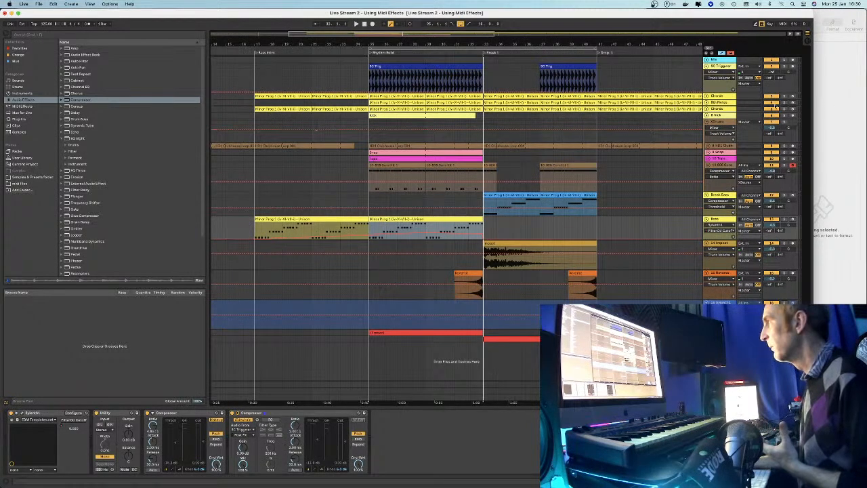
click(707, 97)
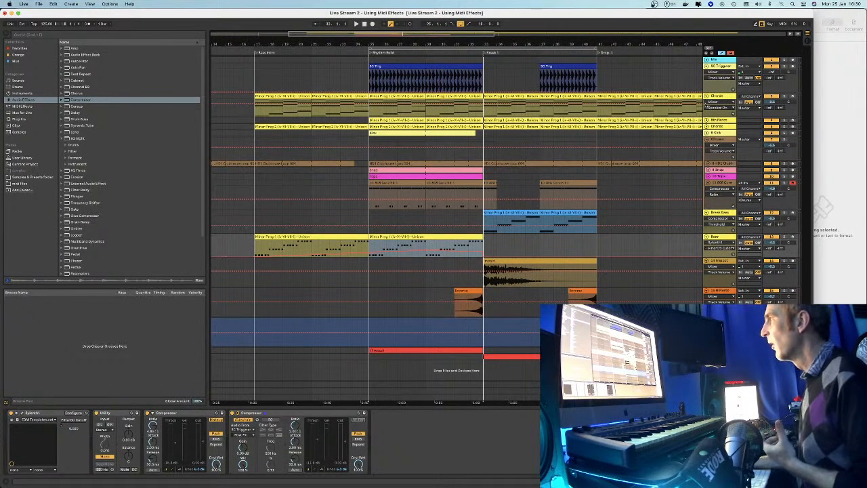
click(707, 120)
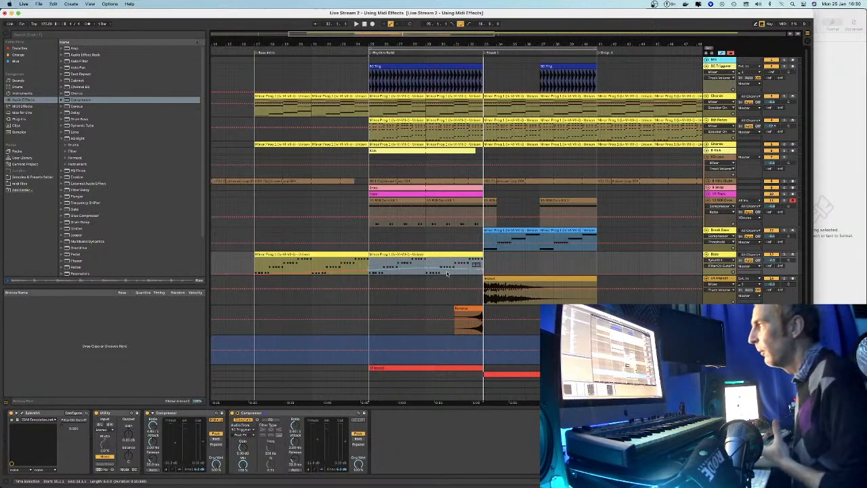
Adjust the Bass filter cutoff automation around the start of Rhythm Build and play the section soloed and in the full mix
click(365, 273)
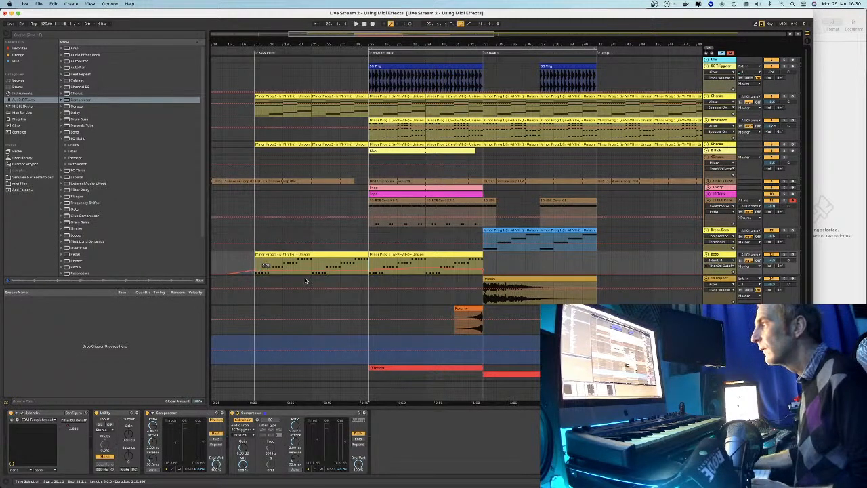
key(space)
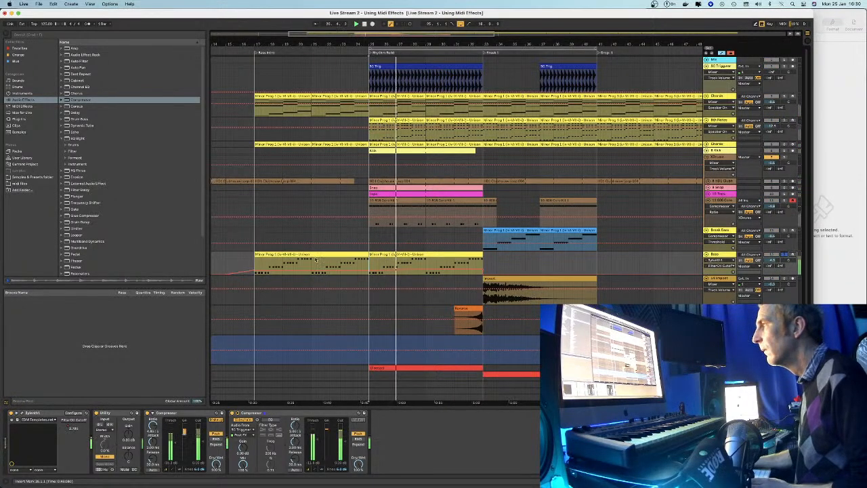
key(space)
key(space)
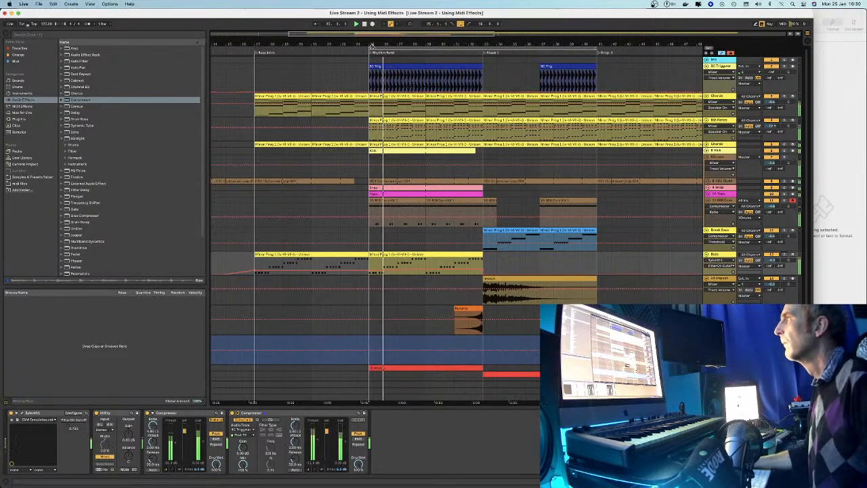
drag(370, 45, 403, 50)
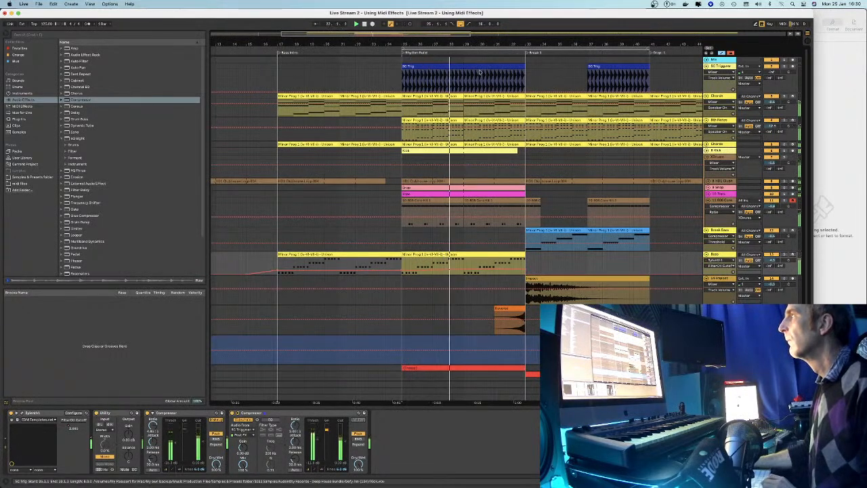
Extend the first SC Trigger clip back to bar 17, the start of Bass Intro
click(793, 97)
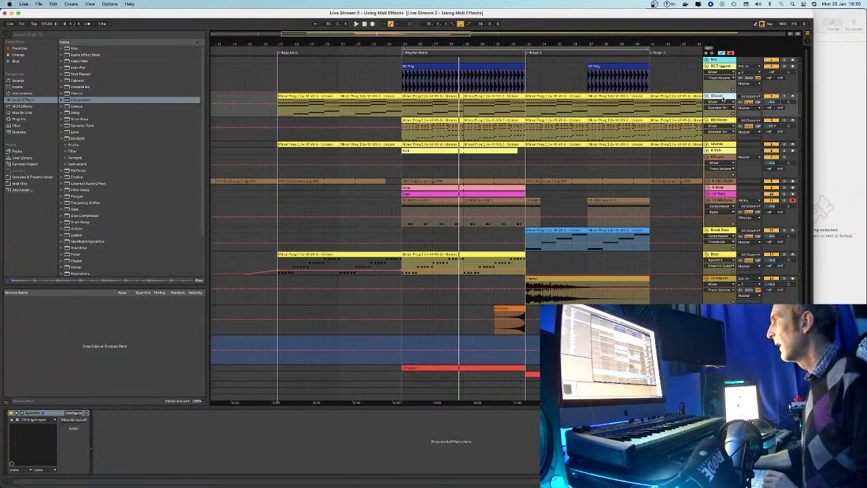
right_click(395, 67)
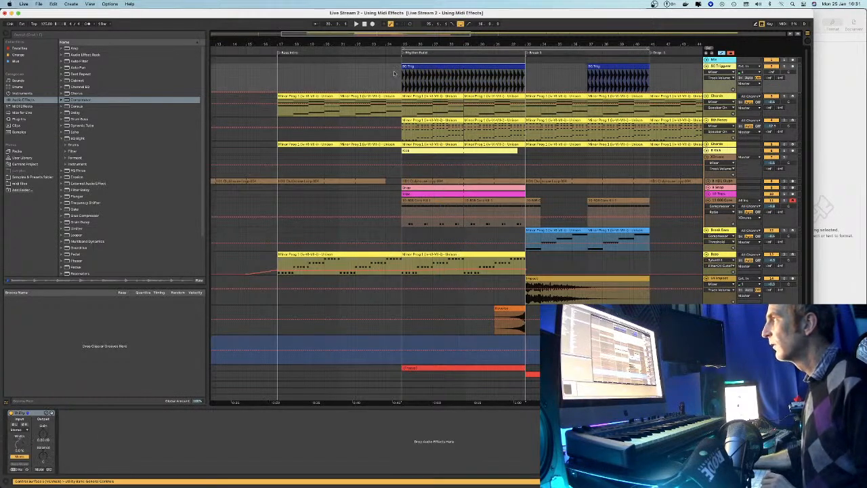
click(459, 153)
drag(402, 66, 274, 66)
click(554, 76)
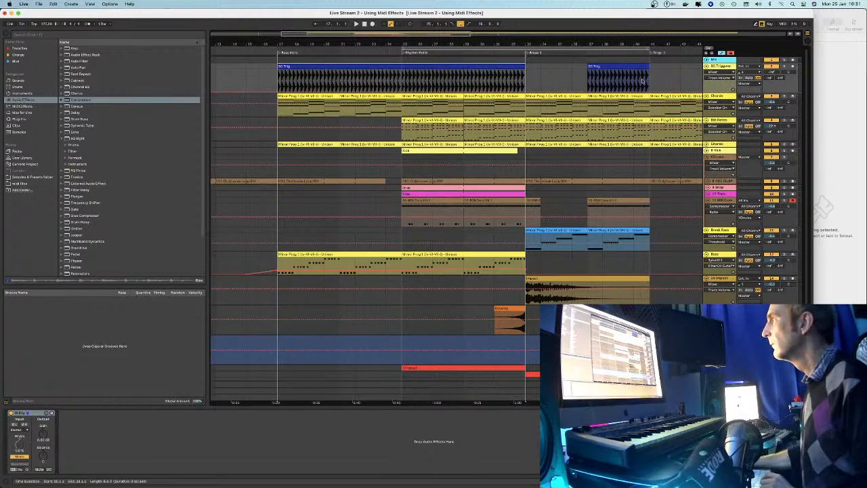
Add a Compressor after the synth on the Chords track
click(720, 97)
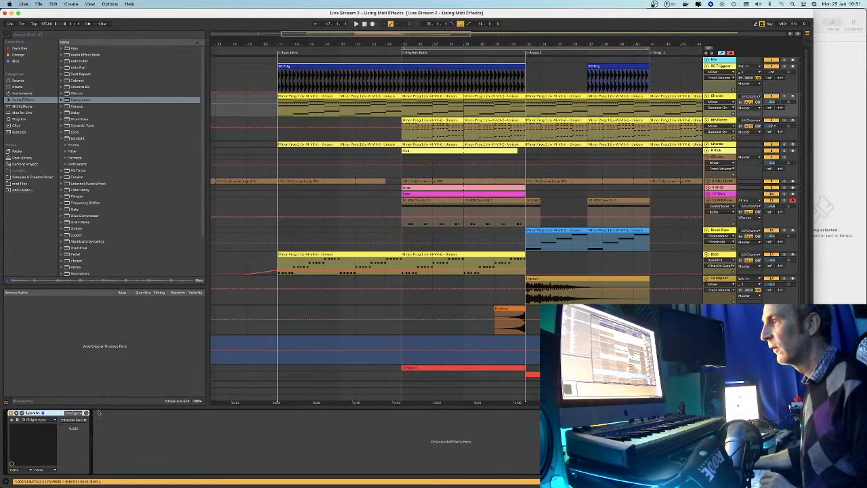
click(66, 100)
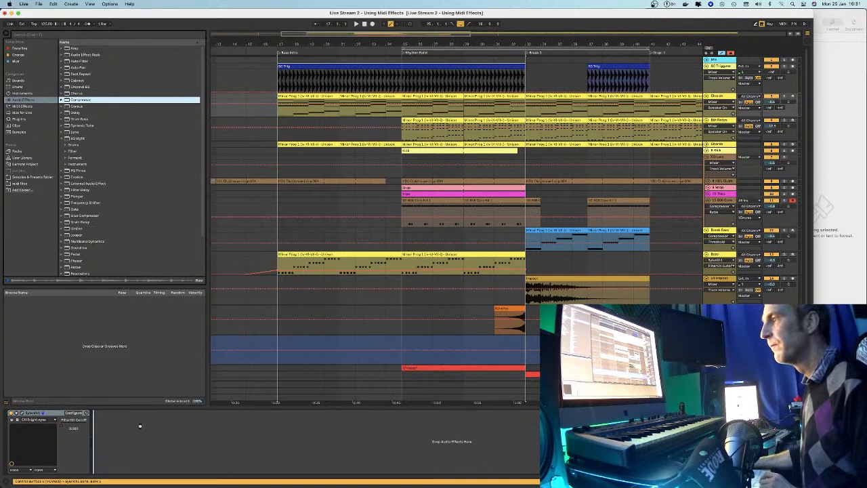
drag(140, 425, 141, 427)
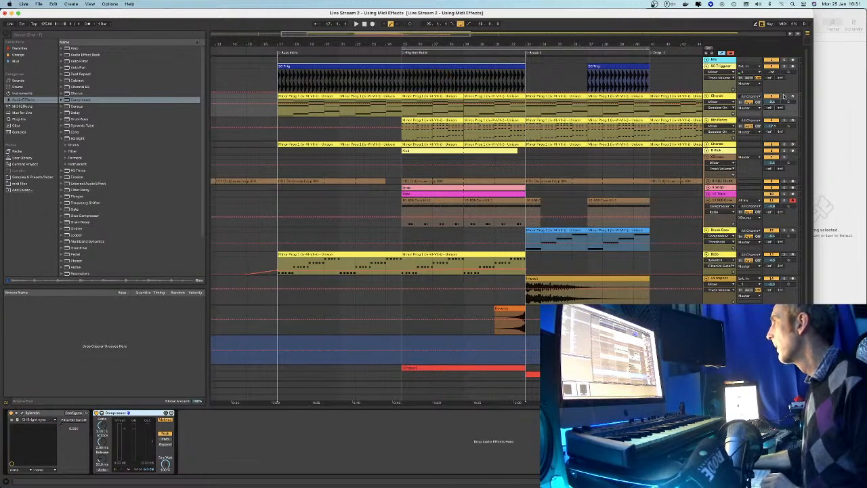
Sidechain the Chords Compressor to SC Trigger and tune its threshold, attack and release in the activity view while playing Chords soloed
key(space)
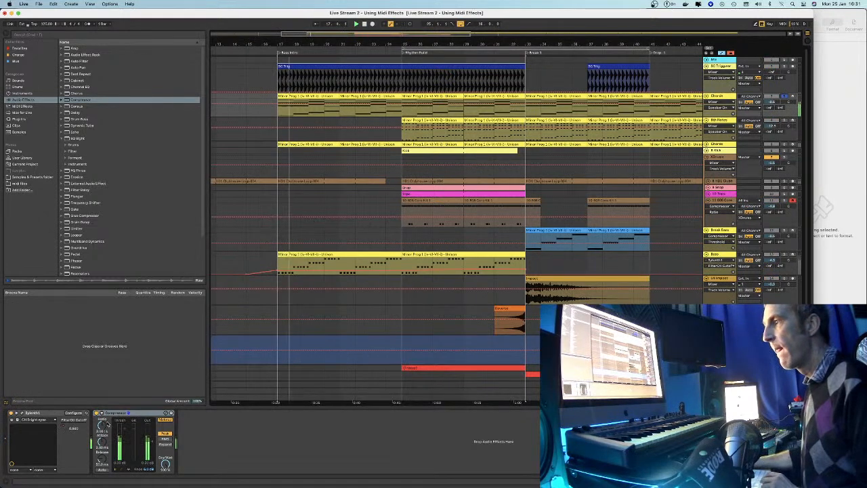
click(115, 425)
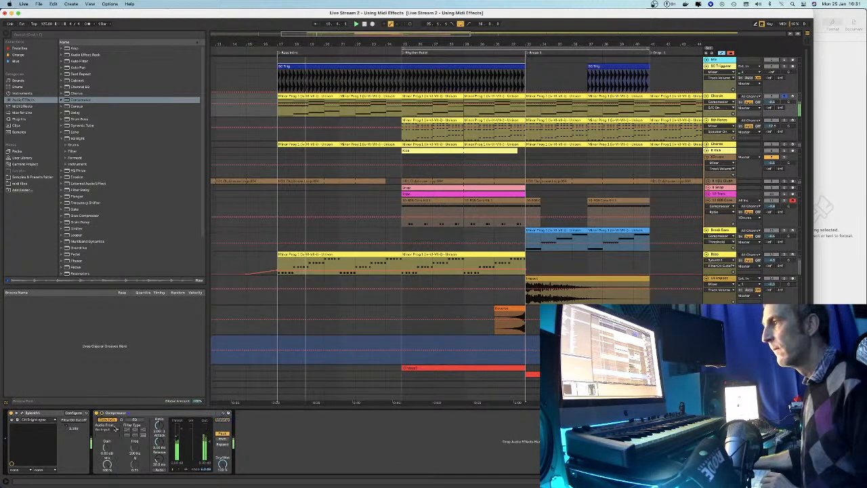
click(115, 428)
click(120, 325)
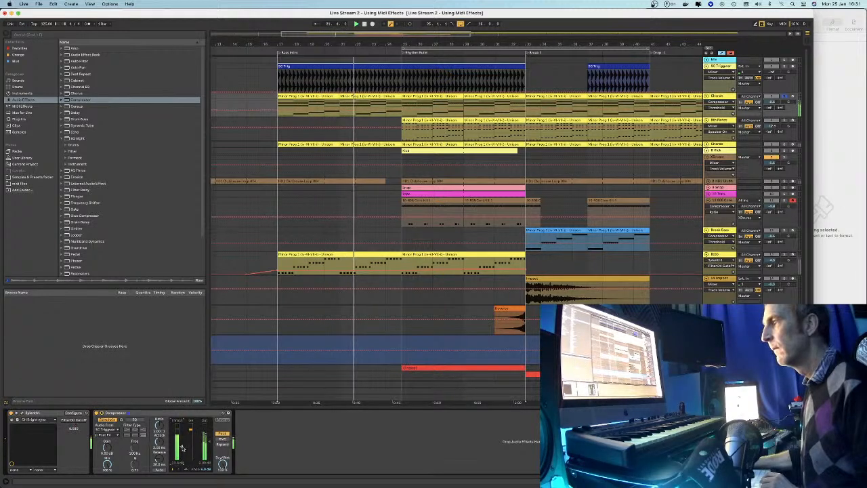
click(173, 469)
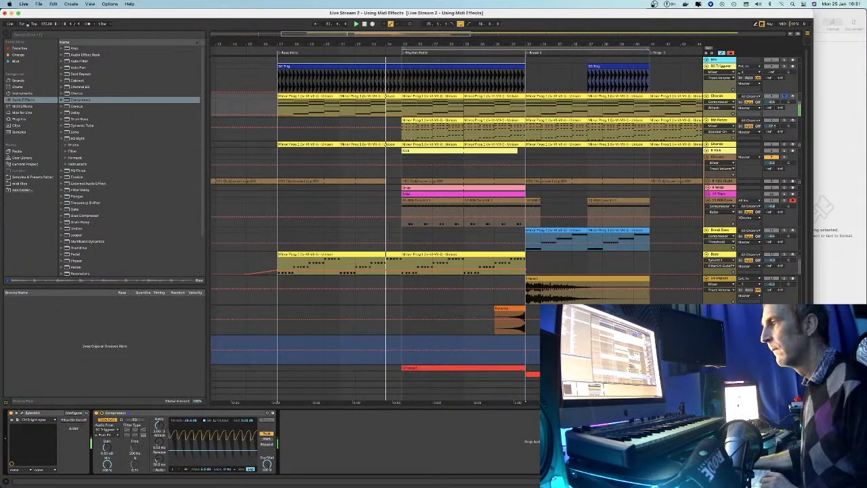
drag(159, 452, 157, 458)
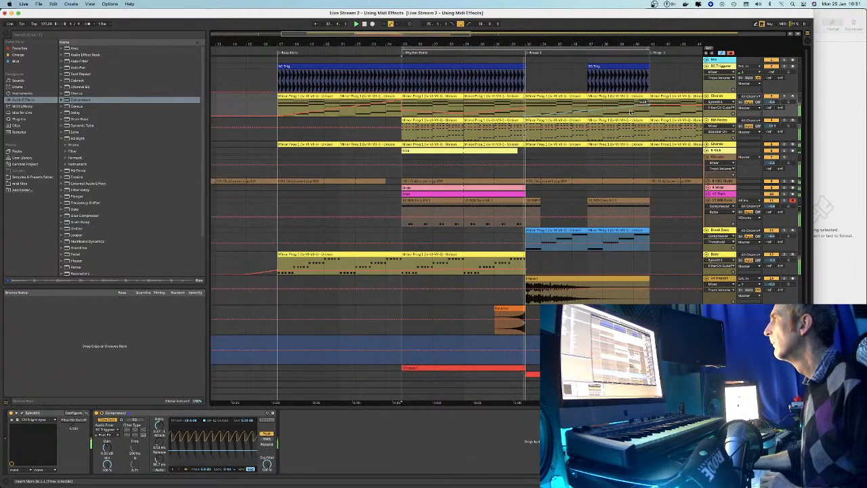
Copy the Bass clip from Rhythm Build to Drop 1, spanning bars 41 to 49
drag(504, 52, 504, 45)
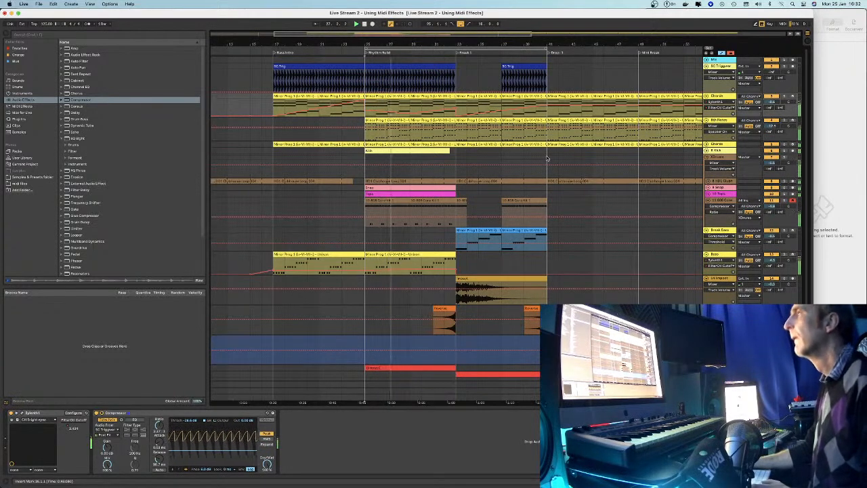
key(minus)
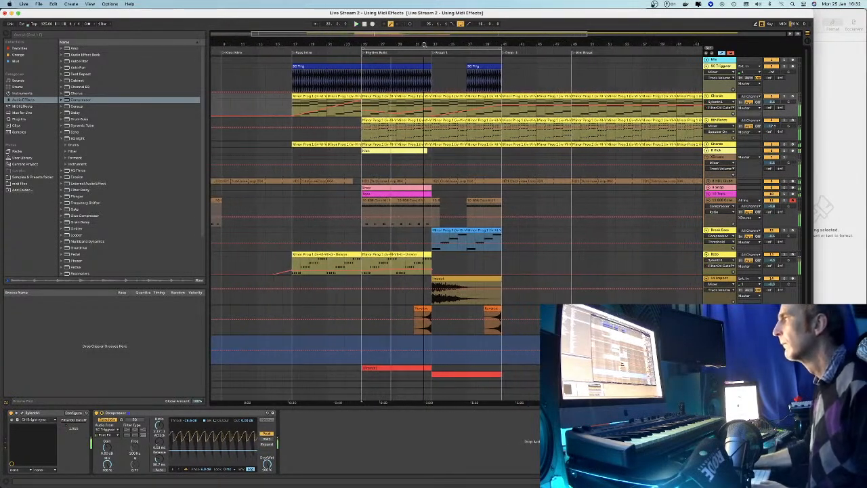
click(304, 254)
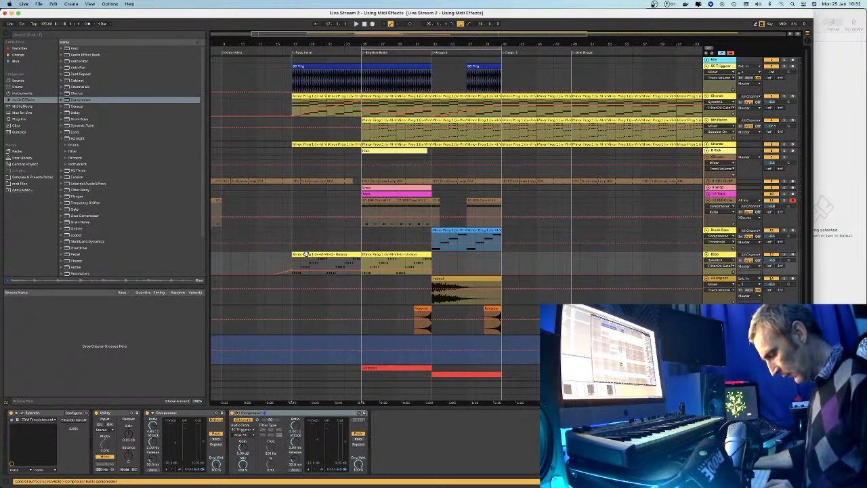
drag(364, 259, 518, 260)
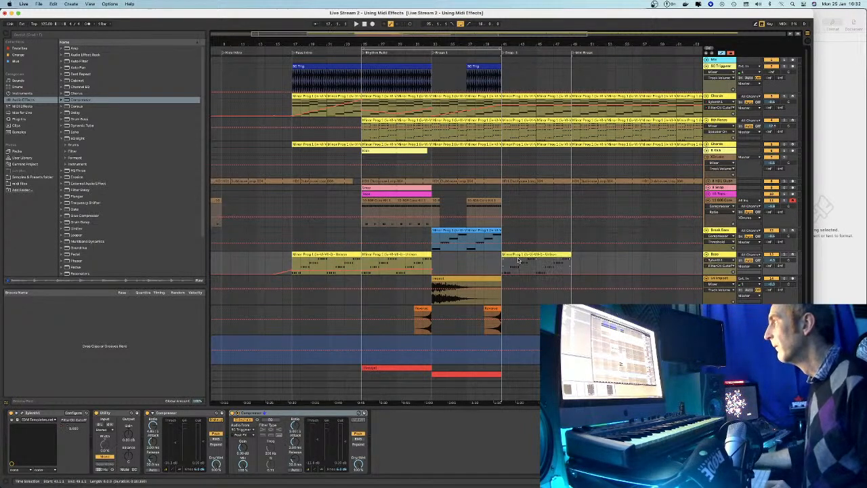
Clear the Chords clips and the Clubhouse loop from Drop 1, looping the section in playback
click(527, 96)
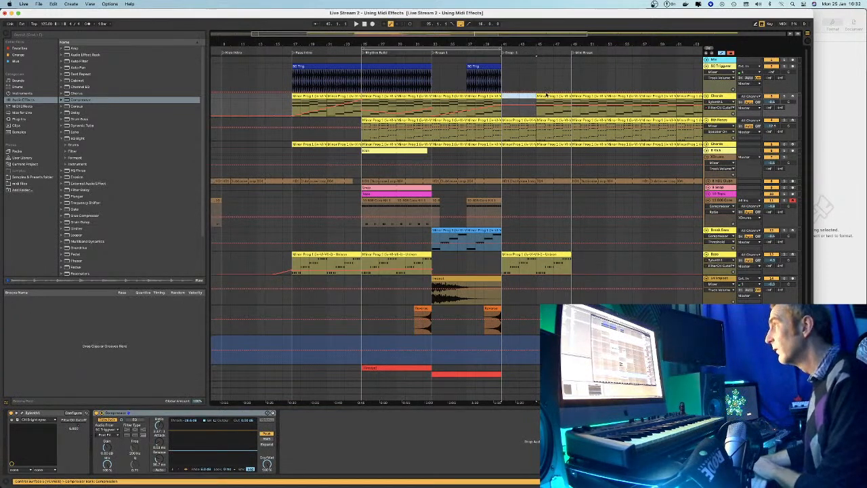
click(532, 255)
key(space)
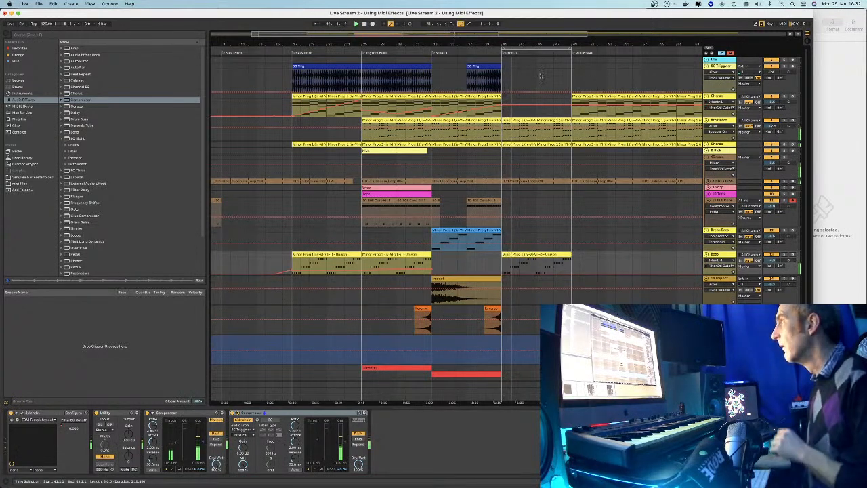
click(515, 186)
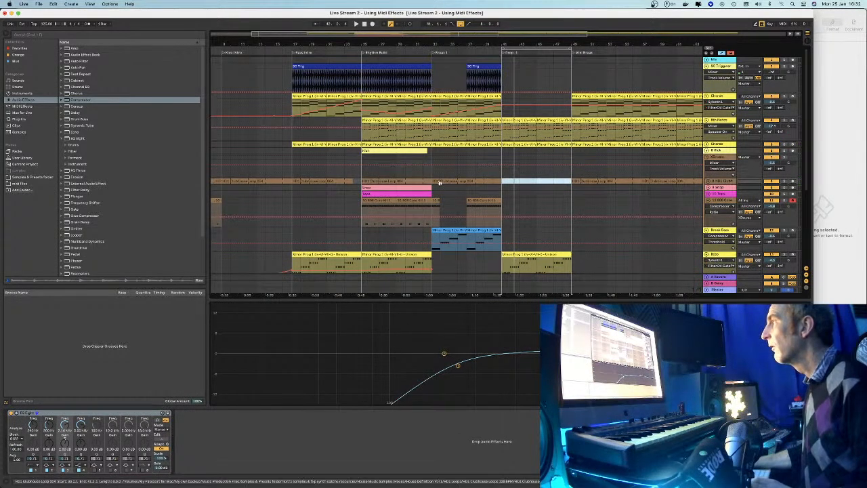
Copy the Kick clip to about bar 40, leading into Drop 1, and extend the original Kick clip back to bar 17
click(399, 149)
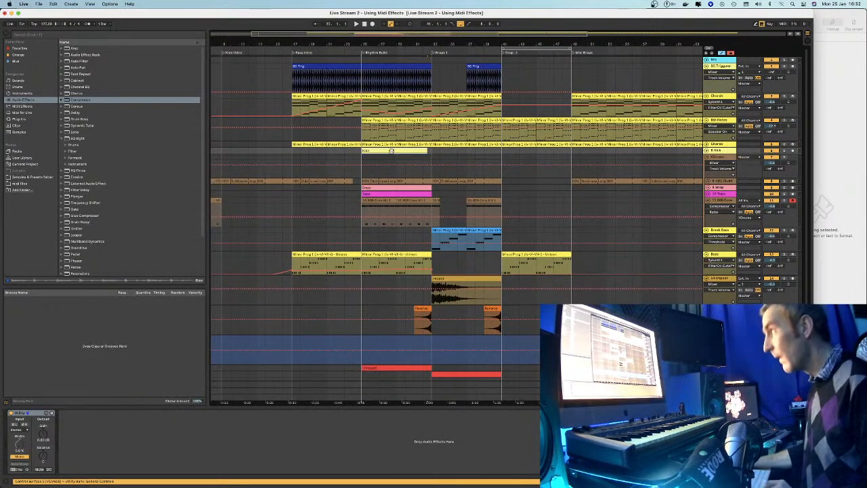
click(506, 162)
key(ctrl+v)
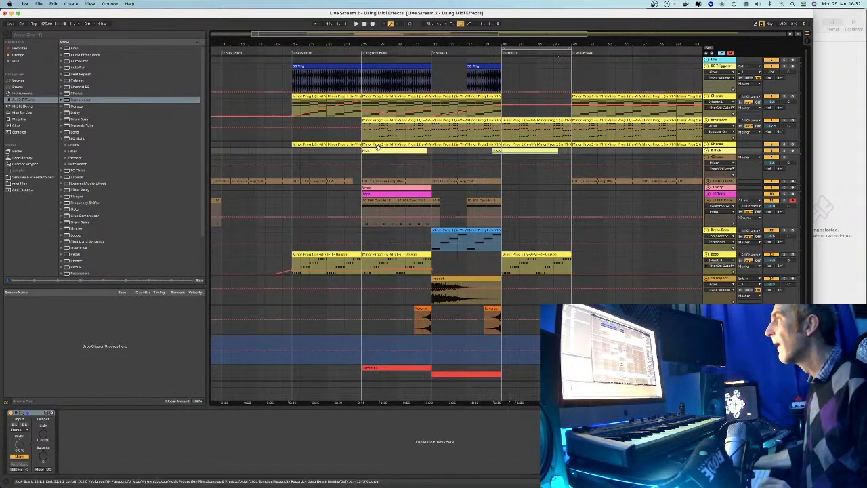
drag(353, 150, 295, 150)
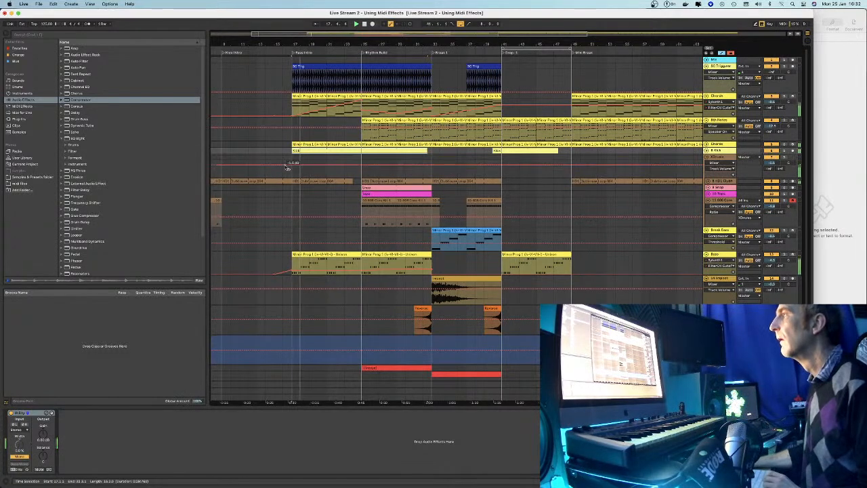
Loop playback from bar 17 to bar 49 and fold the Kick, drum group, Break Bass and Bass tracks
drag(293, 169, 574, 179)
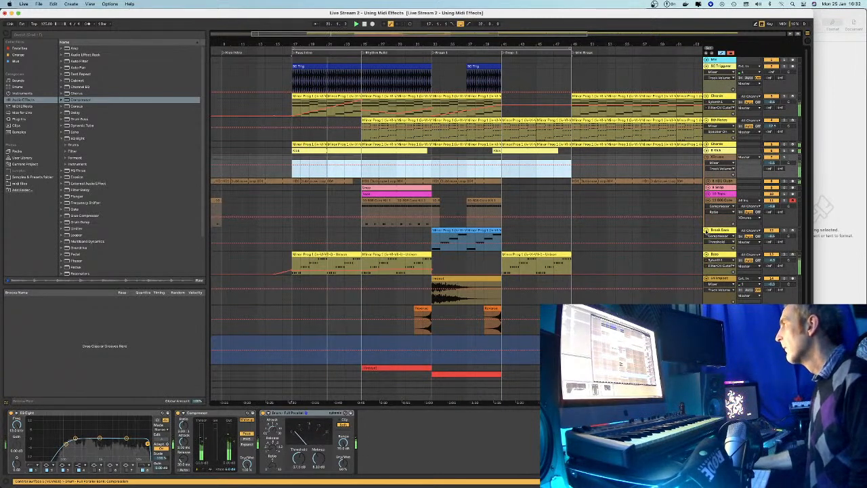
click(712, 185)
click(709, 196)
click(707, 154)
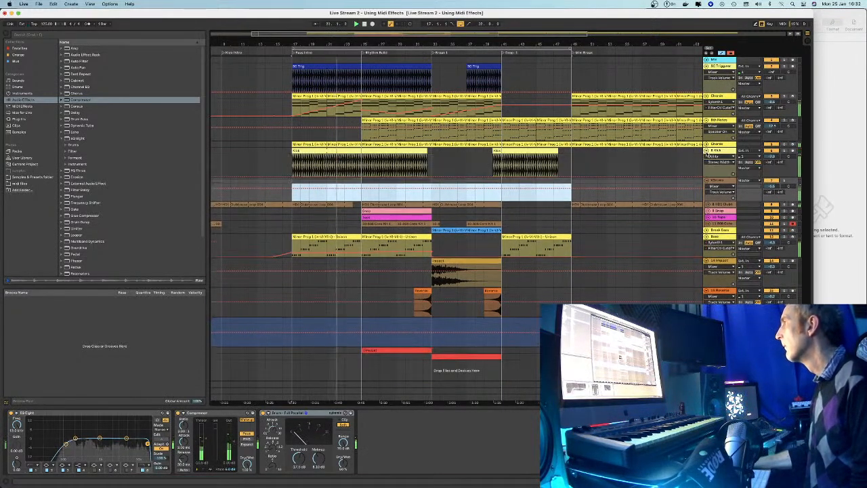
click(708, 154)
click(706, 163)
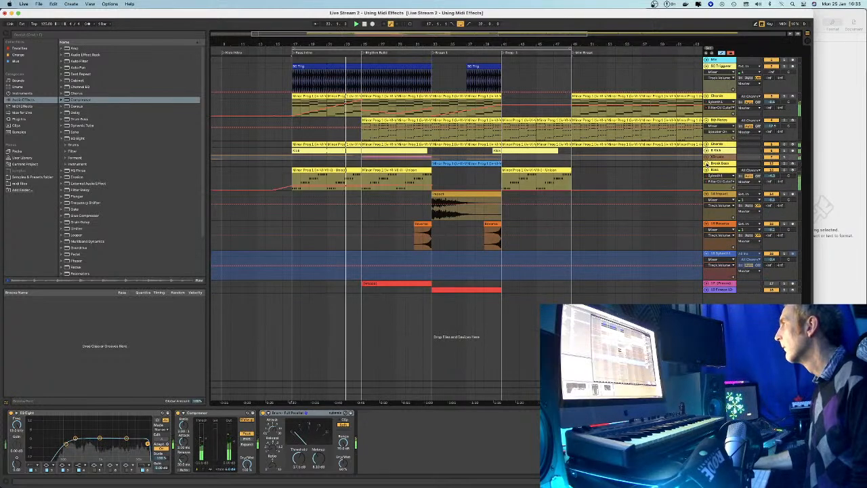
click(707, 170)
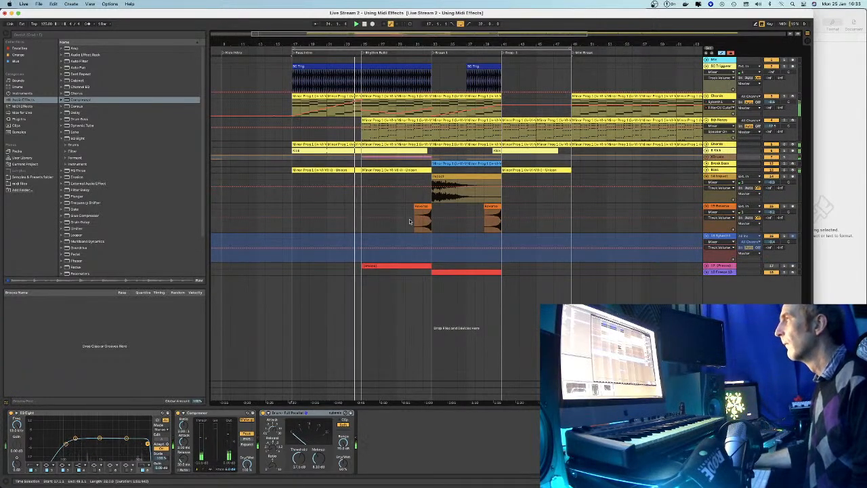
Play from Bass Intro into Drop 1 and check the Chords filter cutoff automation up to the end of Break 1
scroll(349, 116, up, 5)
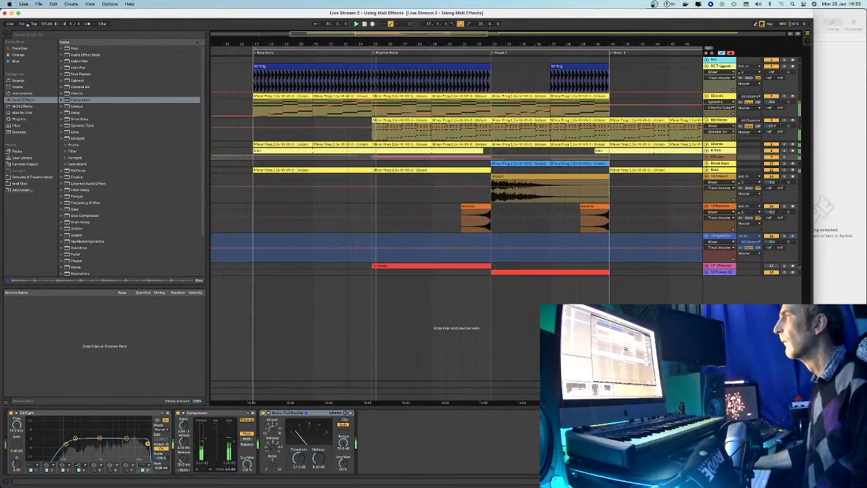
click(376, 107)
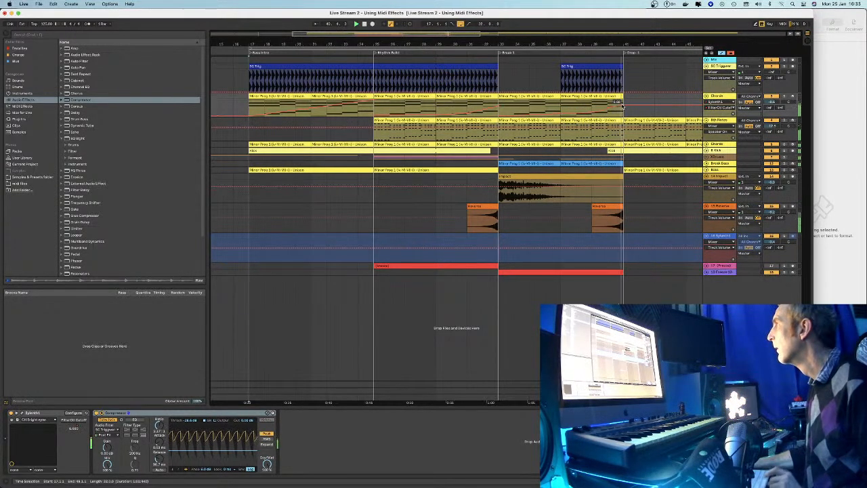
key(minus)
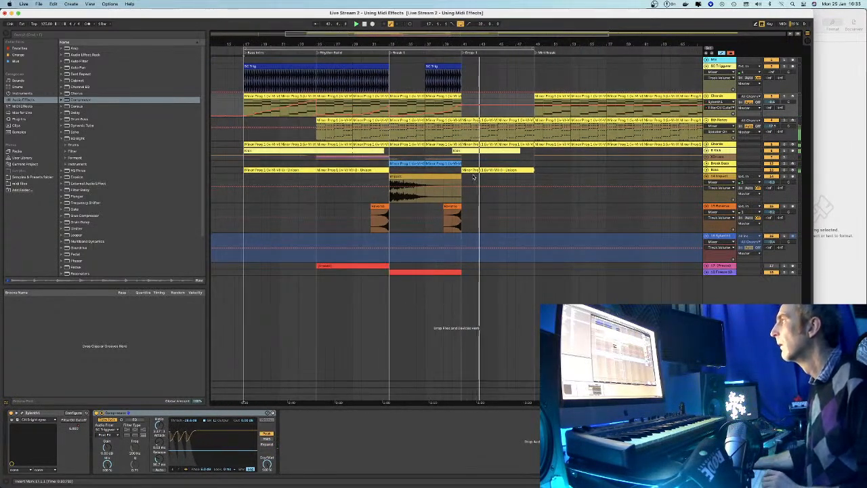
Extend the playback loop to bar 57 so it covers Mid Break, and unfold the drum group
click(481, 121)
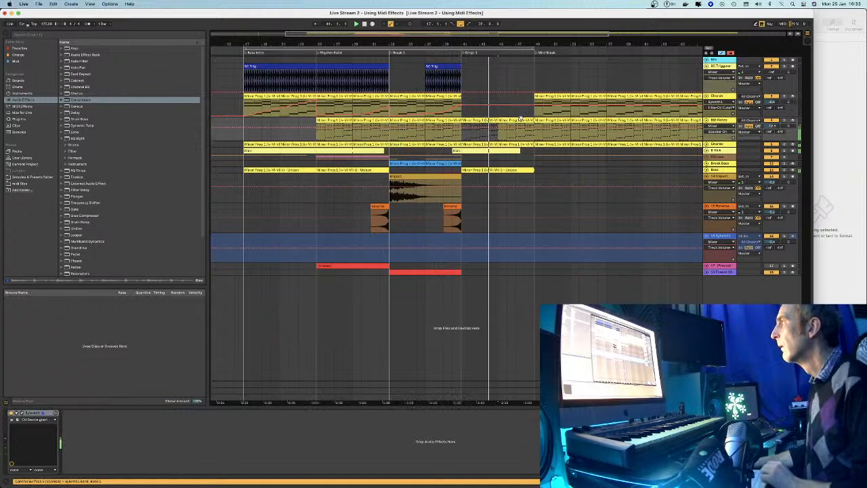
shift+click(589, 129)
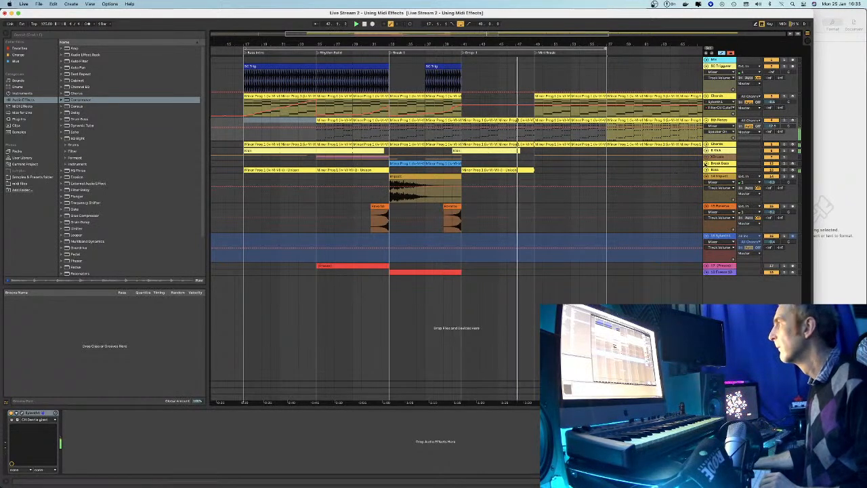
key(u)
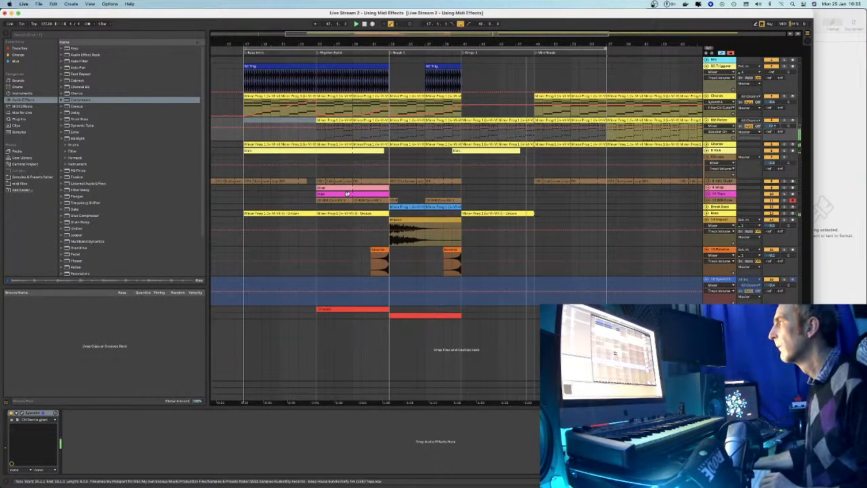
Move the Kick clip to begin at bar 41 in Drop 1 and copy it to bar 49 for Mid Break
click(483, 154)
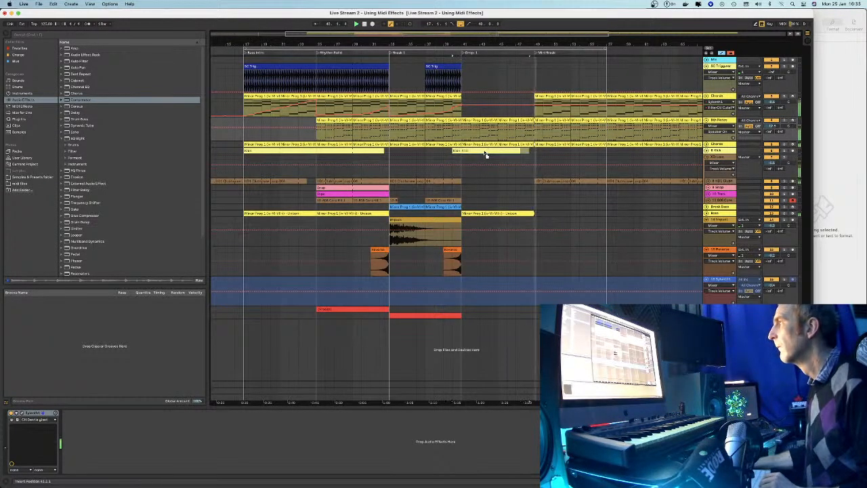
click(483, 151)
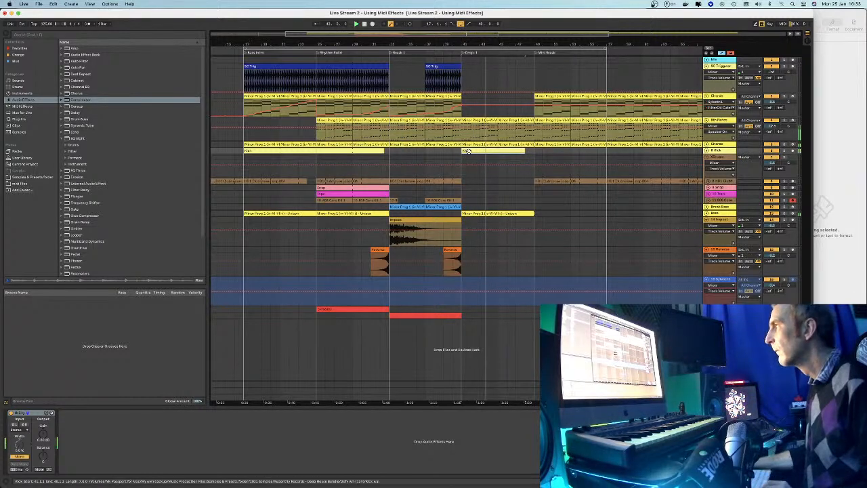
click(541, 153)
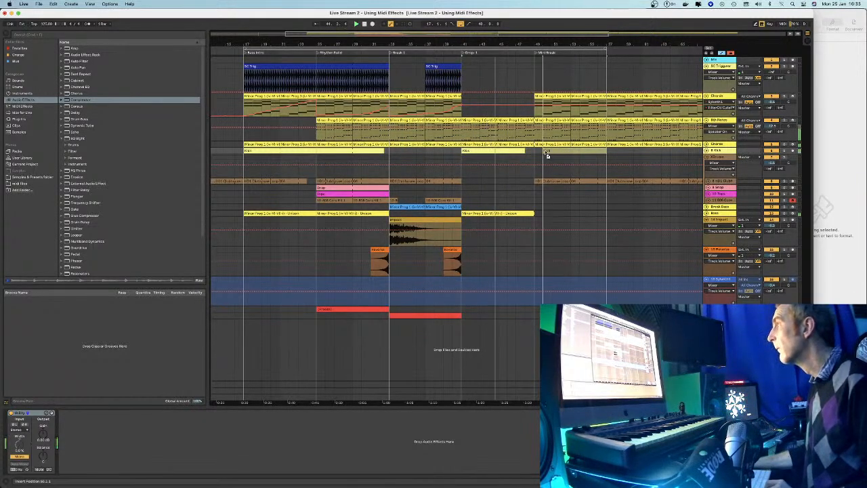
Duplicate the Drop 1 Bass clip into Mid Break and copy the Tops clip from Rhythm Build to bar 49
click(523, 213)
key(super+d)
click(337, 188)
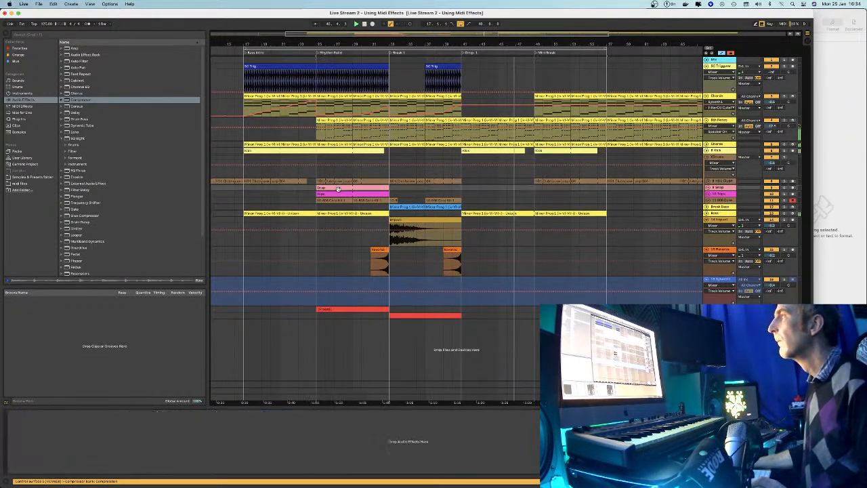
click(339, 194)
drag(340, 194, 556, 195)
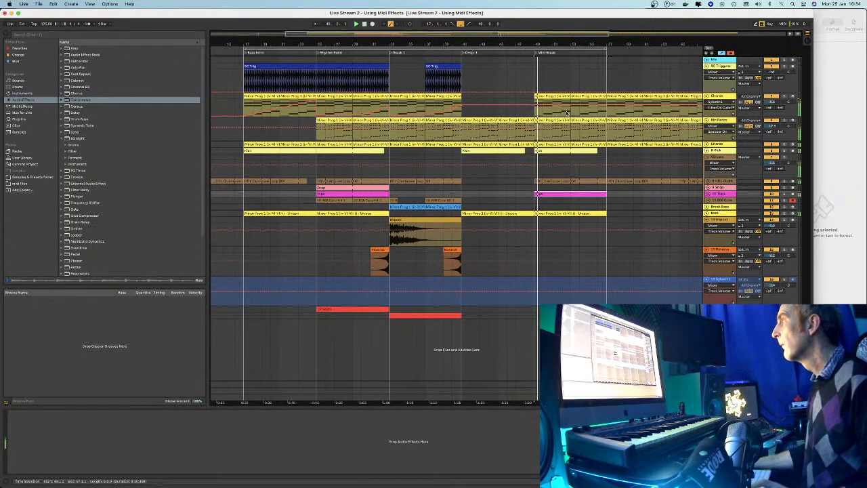
Shape the Chords filter cutoff automation to drop sharply just before Mid Break, and select BG Notes at bar 49
click(529, 106)
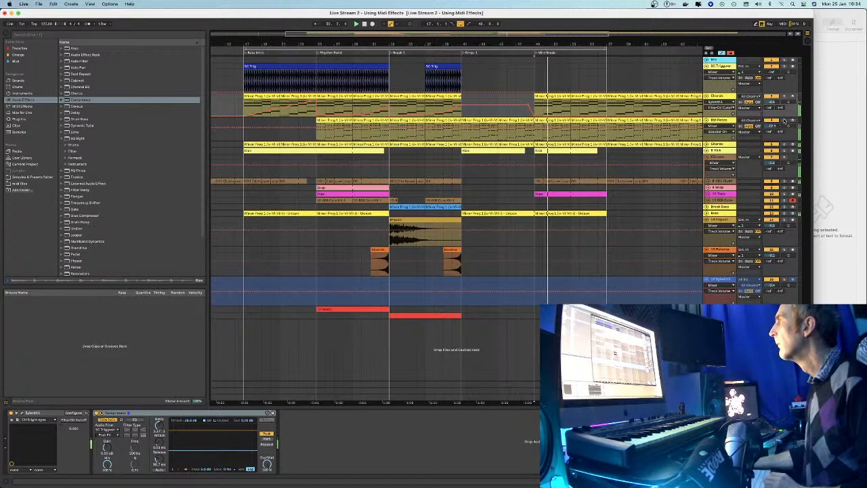
click(535, 128)
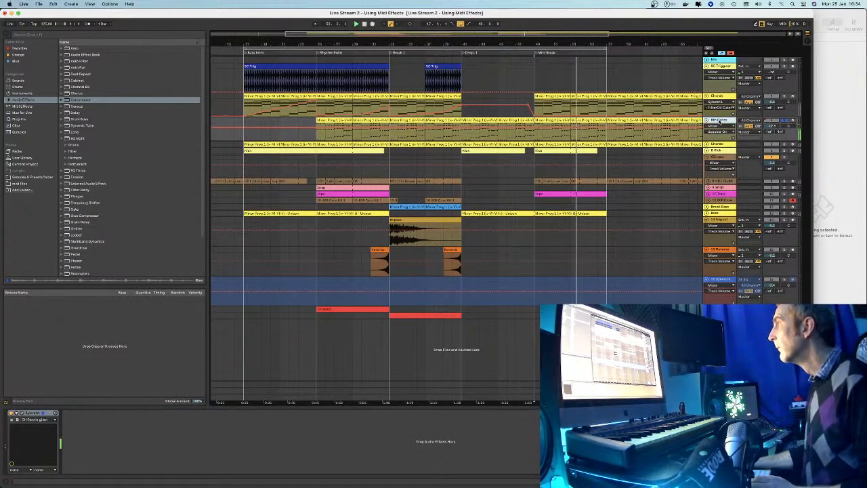
Open Sylenth1 on BG Notes to bring up its filter cutoff automation lane, and close the synth window
click(19, 413)
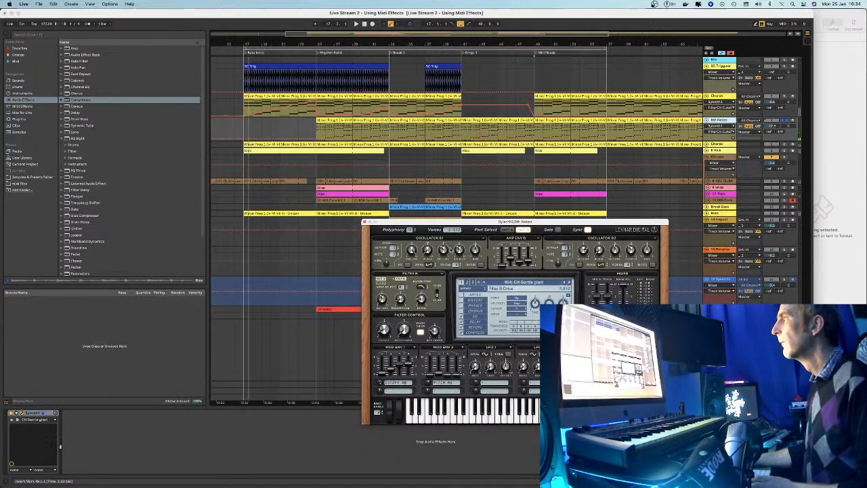
drag(494, 222, 444, 235)
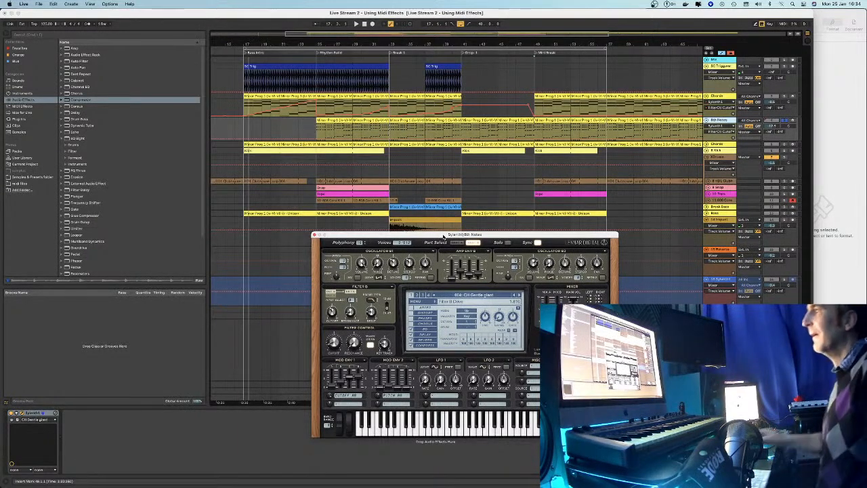
drag(444, 237, 532, 241)
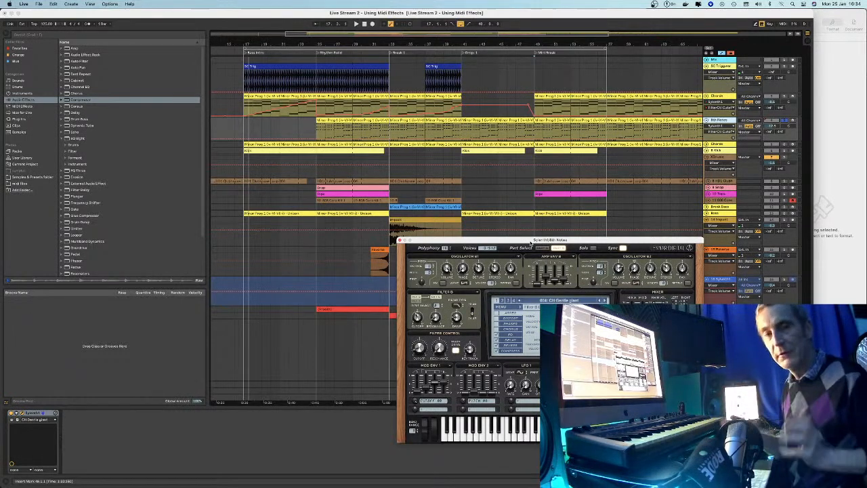
drag(488, 242, 537, 202)
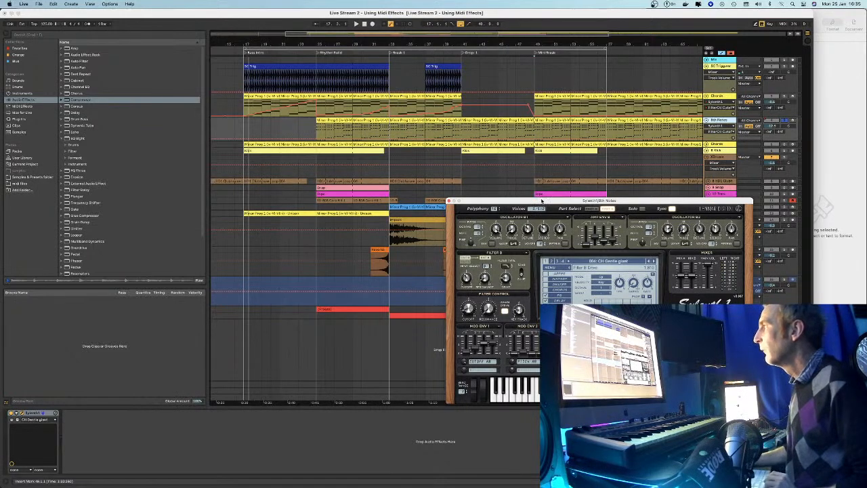
drag(542, 201, 521, 244)
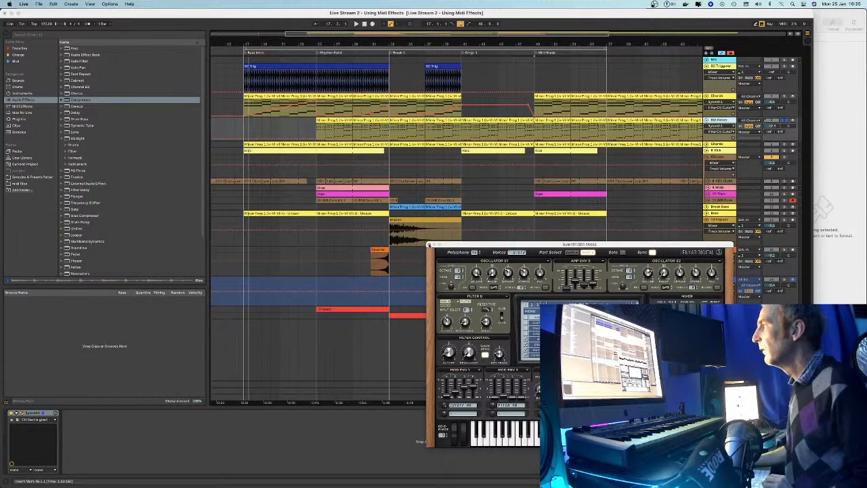
click(428, 245)
Copy the Snap and Tops clips from Rhythm Build to bar 9, filling the section before Bass Intro
drag(433, 45, 399, 44)
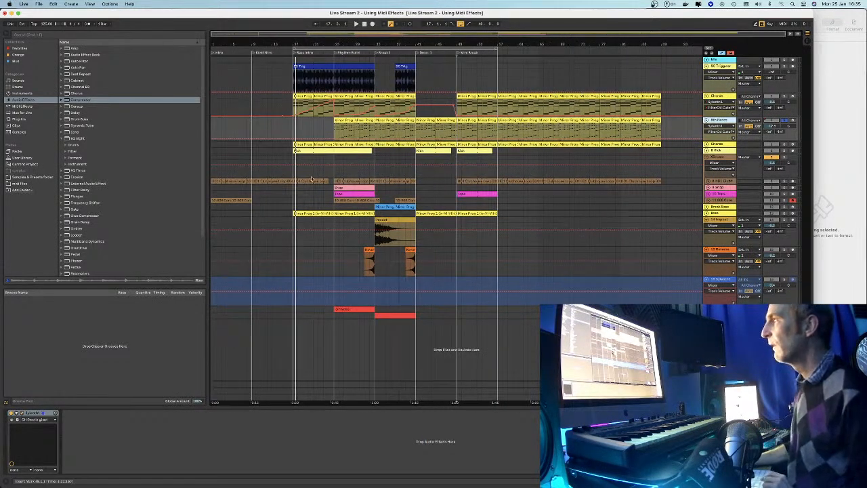
click(226, 201)
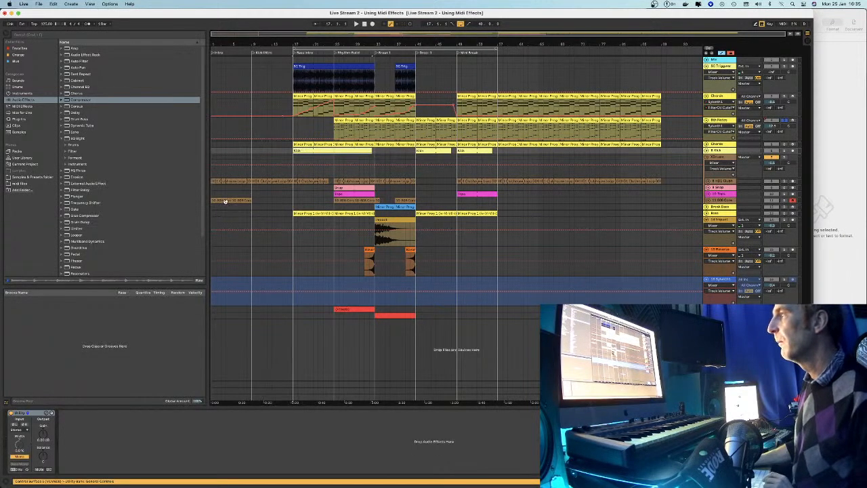
click(346, 187)
click(348, 187)
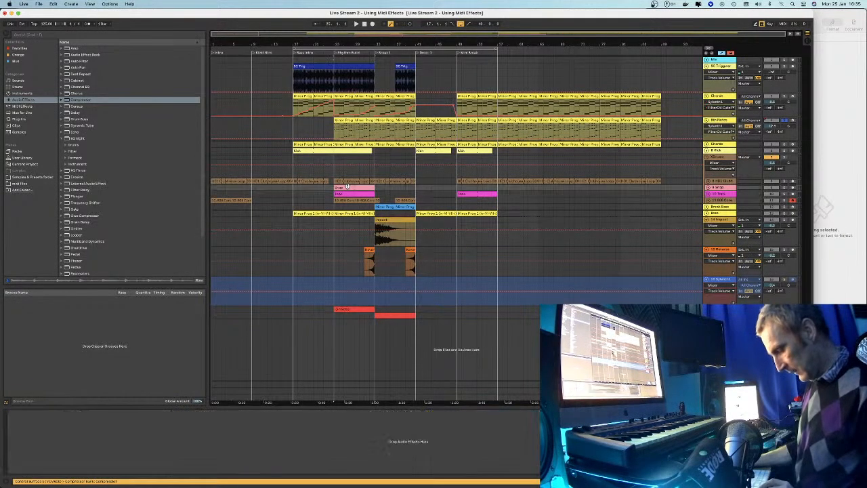
click(214, 188)
drag(274, 195, 266, 192)
click(346, 194)
drag(344, 193, 264, 195)
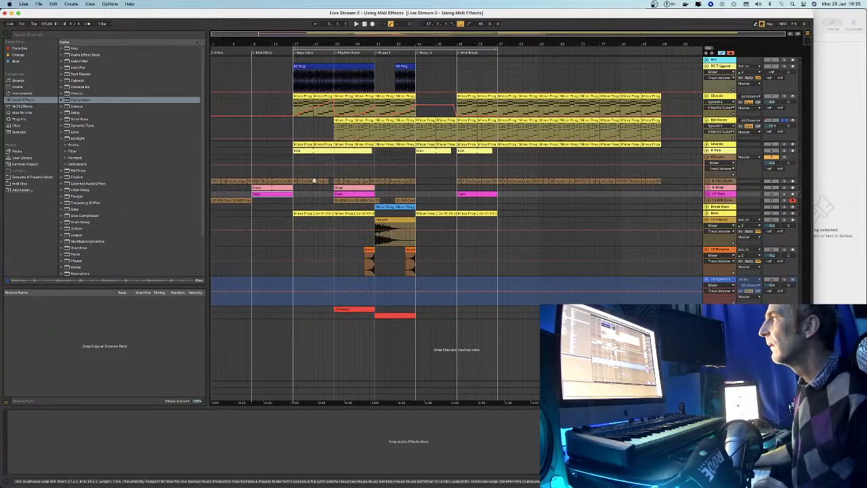
Delete the Clubhouse loop clip from Bass Intro and extend the playback loop back to bar 1
click(296, 180)
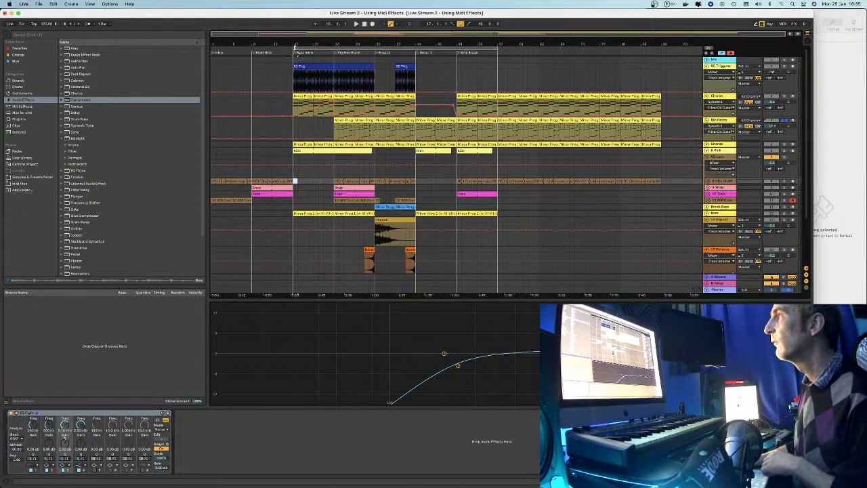
drag(294, 49, 208, 52)
key(space)
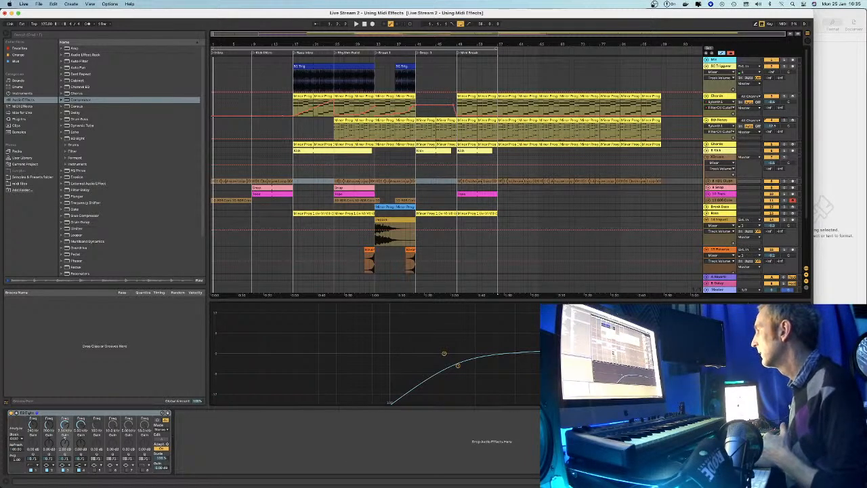
key(super+alt+l)
drag(216, 41, 216, 50)
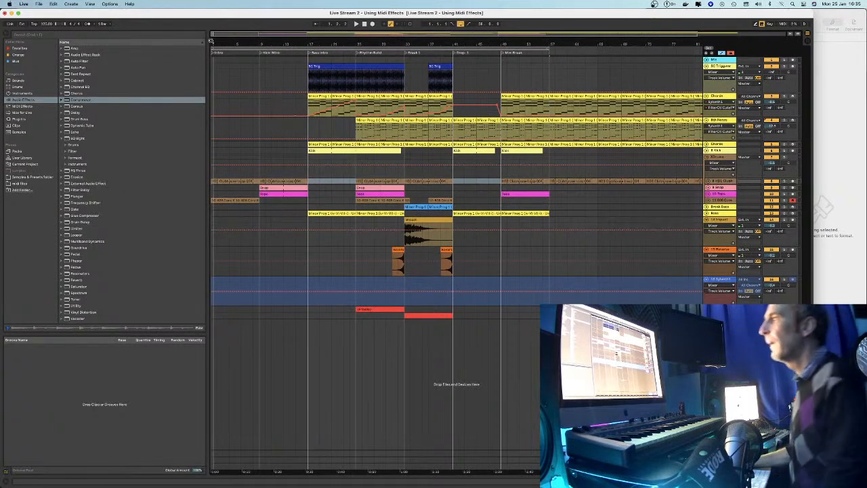
Delete the Bass Intro clips on the lower, folded Chords track and play from bar 17
click(292, 193)
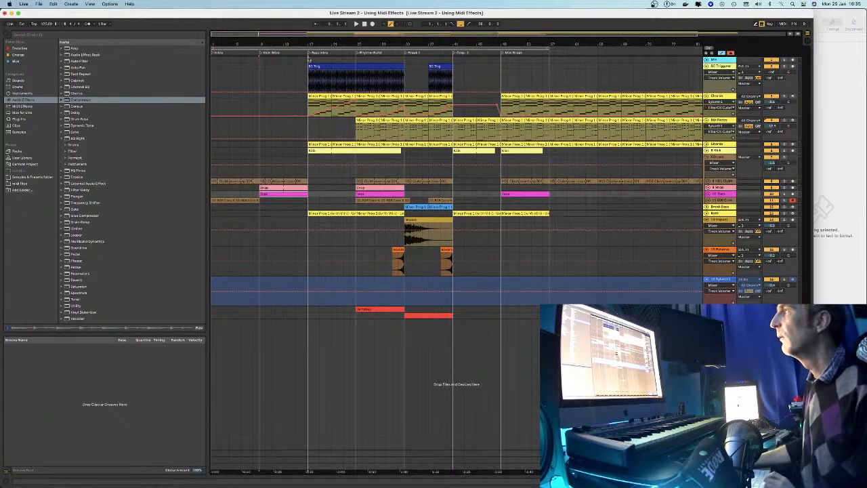
click(310, 144)
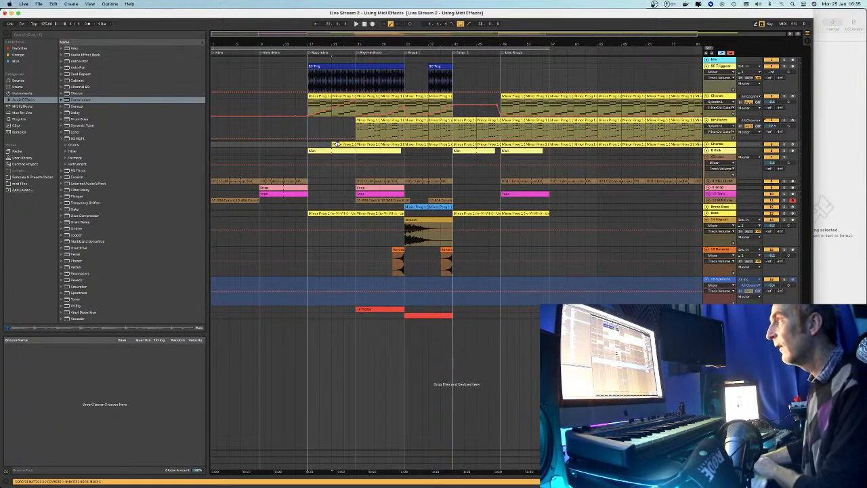
click(309, 54)
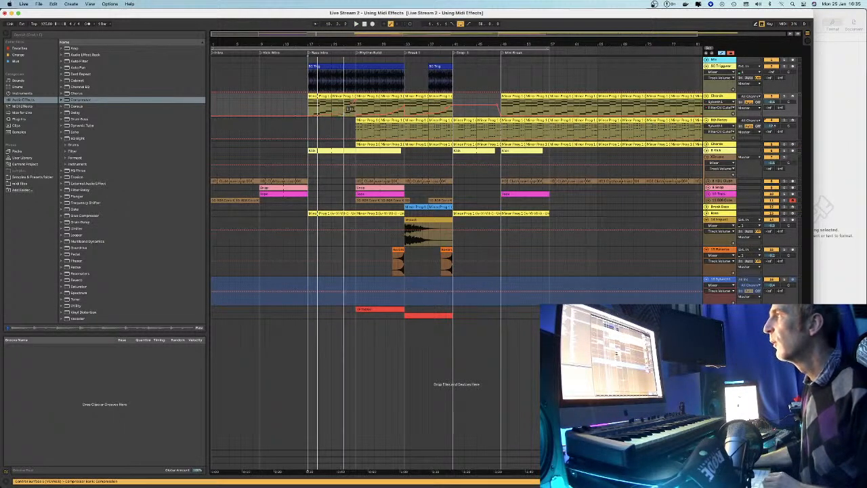
key(space)
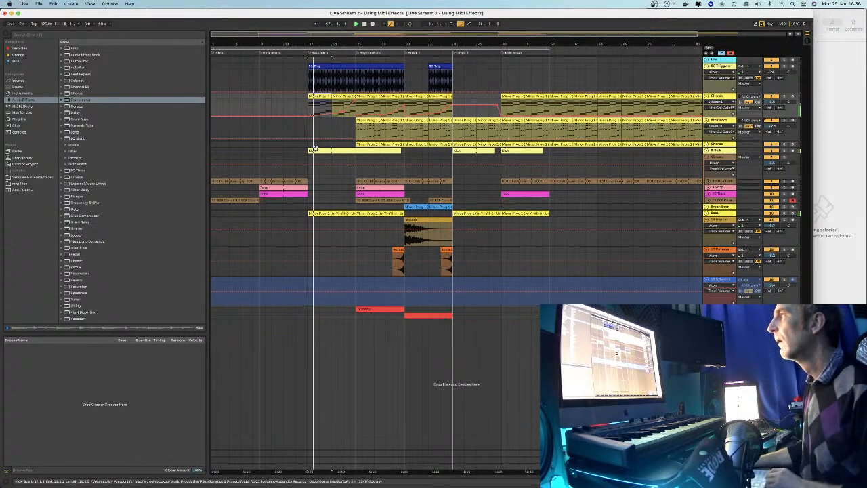
Copy the Kick clip ahead of Bass Intro, extend it back to bar 1, and unfold the Kick track
drag(310, 157, 225, 157)
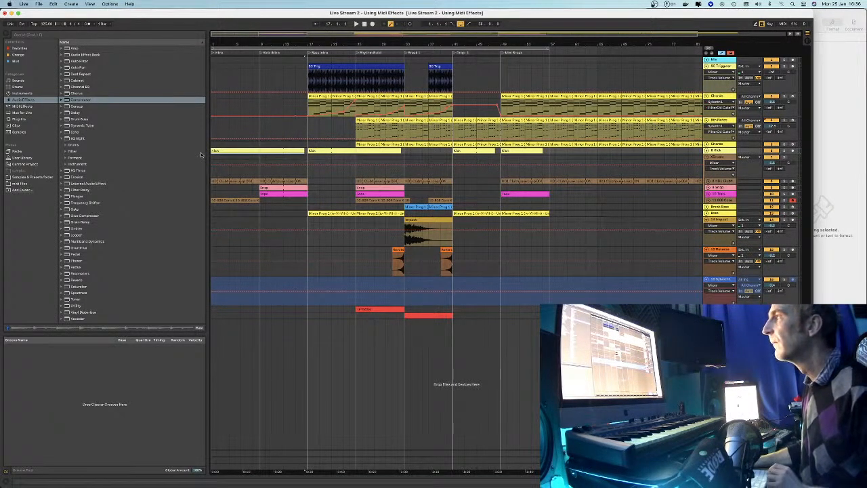
key(super+z)
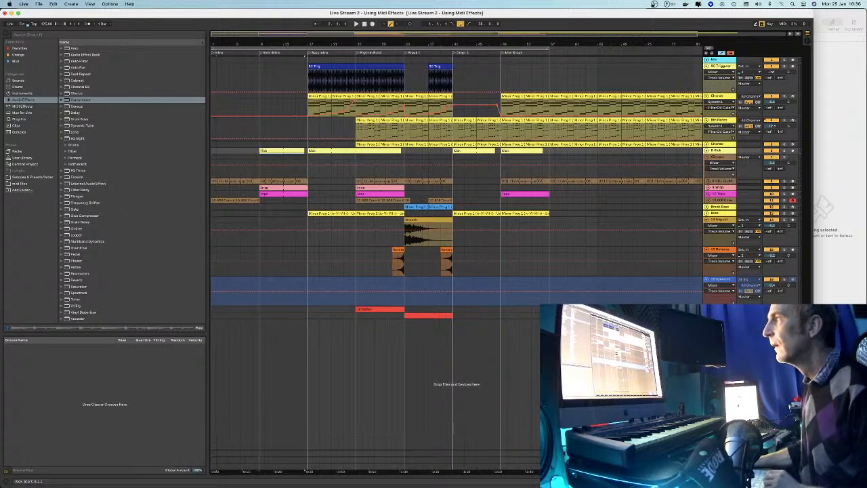
click(706, 150)
double_click(720, 152)
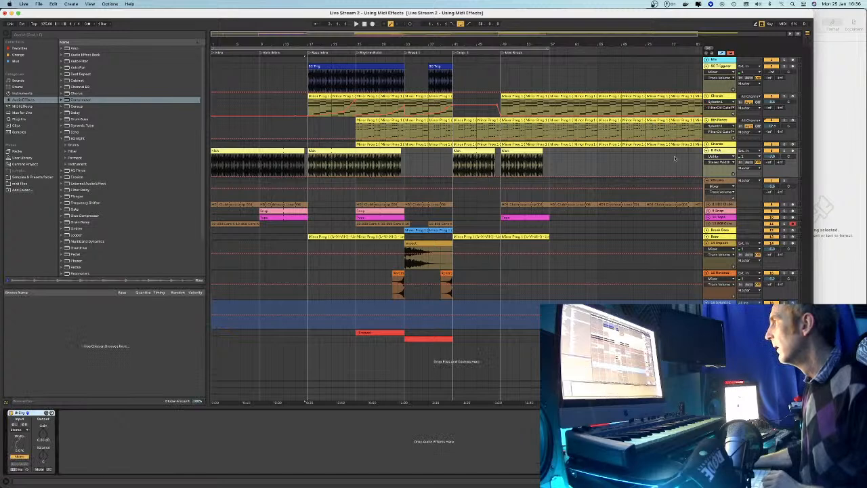
Add EQ Eight to the Kick track, set band 1 to a low cut and raise its frequency during soloed playback
click(78, 99)
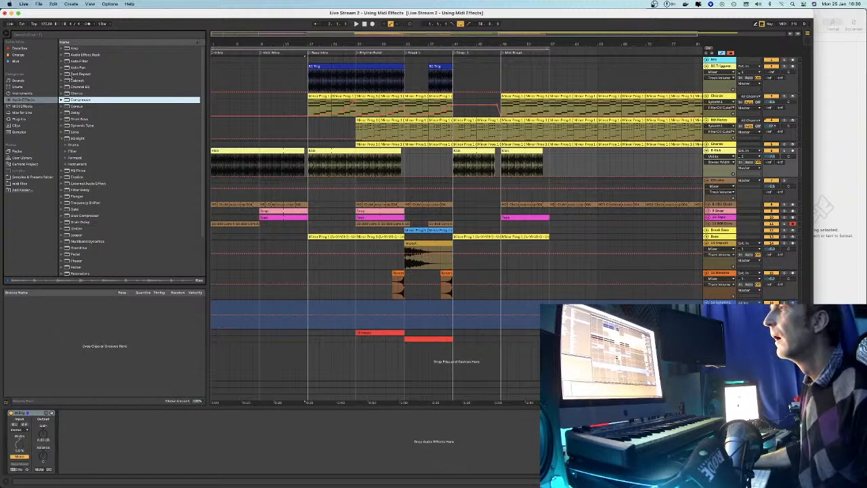
click(70, 138)
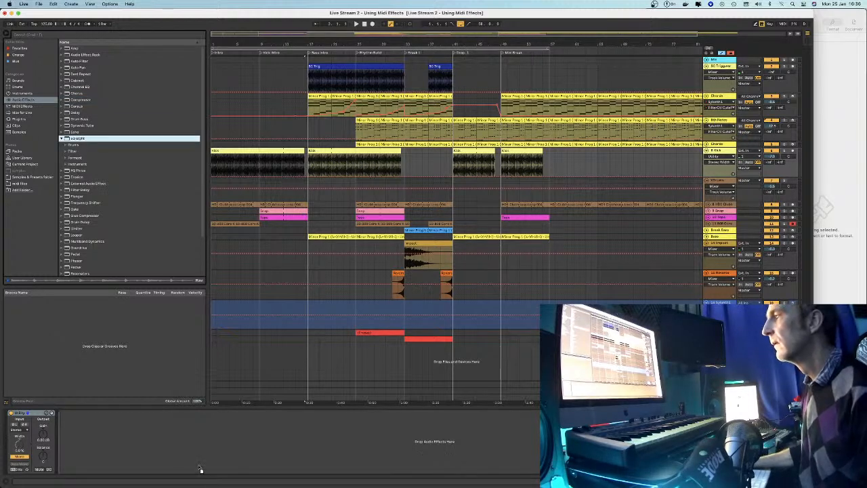
key(Return)
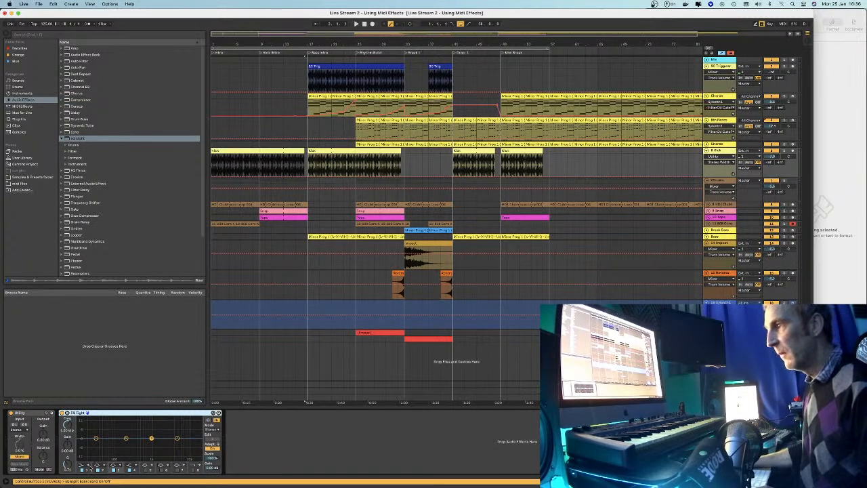
click(89, 466)
click(82, 431)
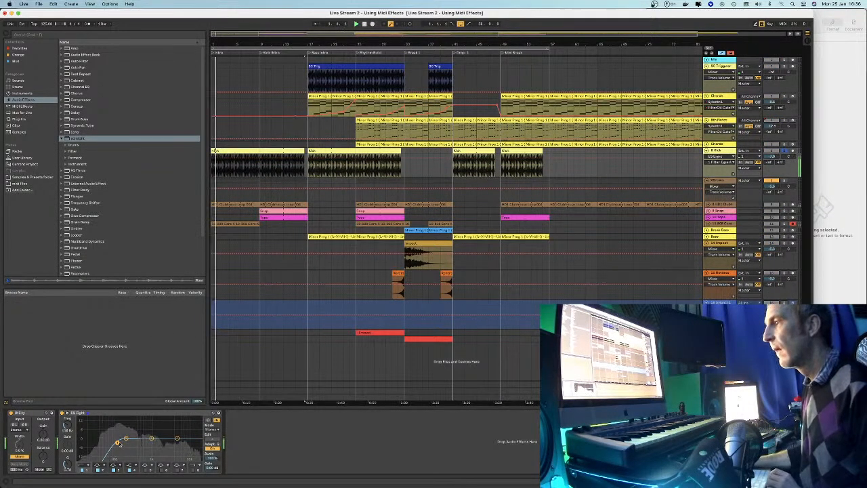
key(space)
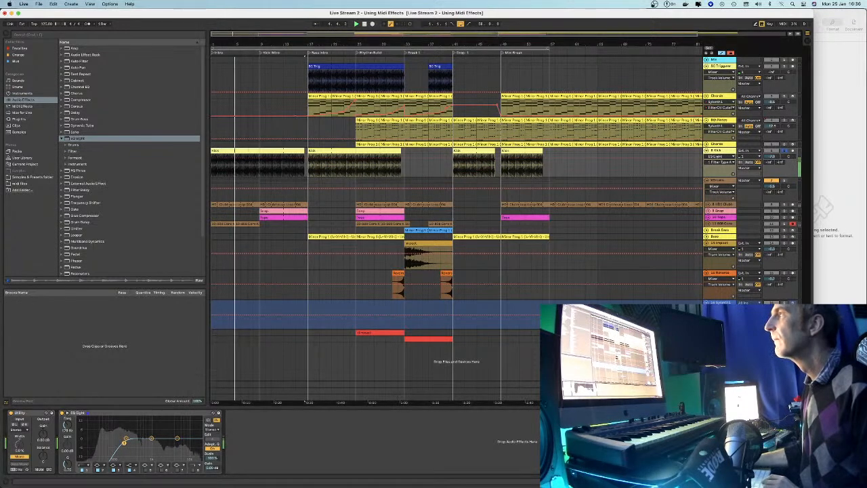
Set the fixed grid to 1/16 and cut out the last beat of the Kick clip before Kick Intro
scroll(253, 176, up, 5)
scroll(251, 169, up, 2)
click(309, 152)
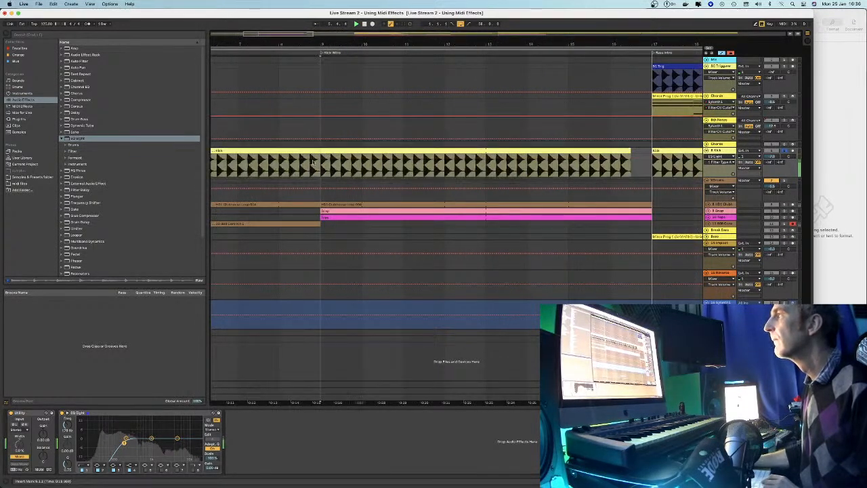
right_click(310, 165)
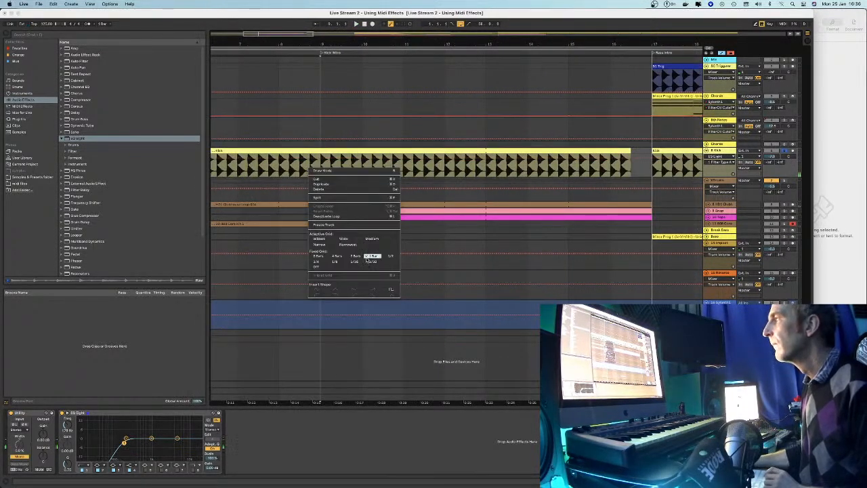
click(355, 262)
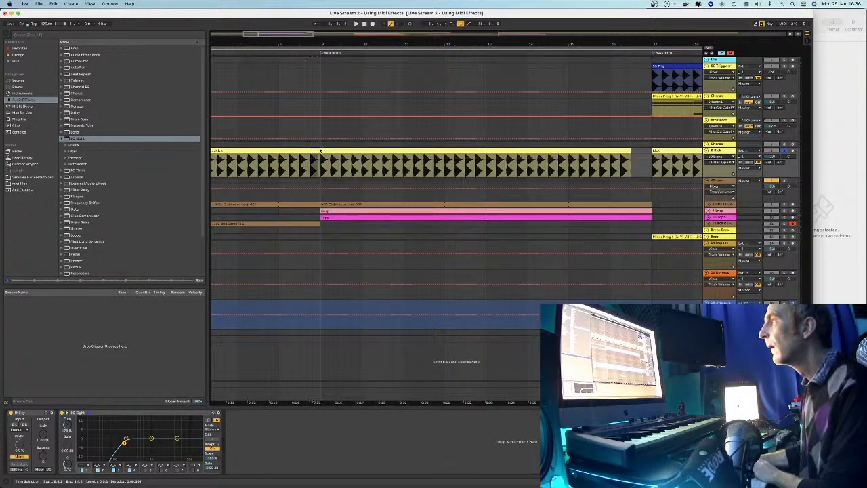
click(321, 150)
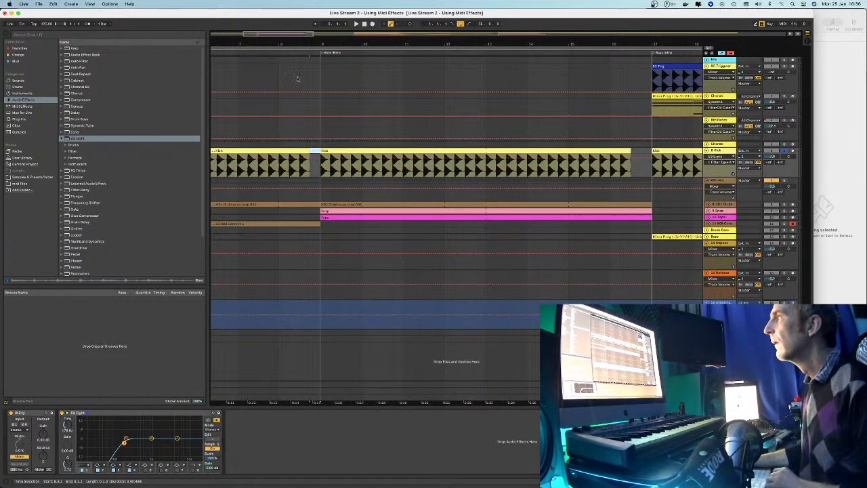
Trim the end of the first Kick clip shortly after its final hit, refining the edge with a 1/32 grid
drag(286, 45, 346, 115)
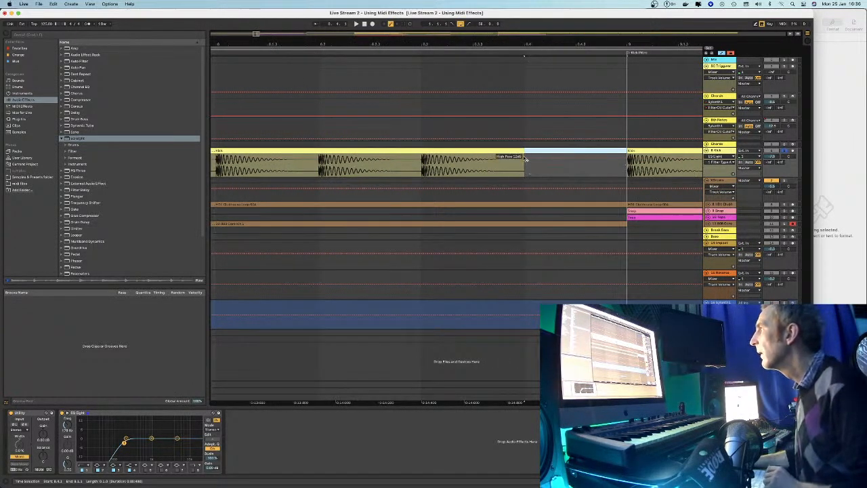
drag(525, 154, 509, 150)
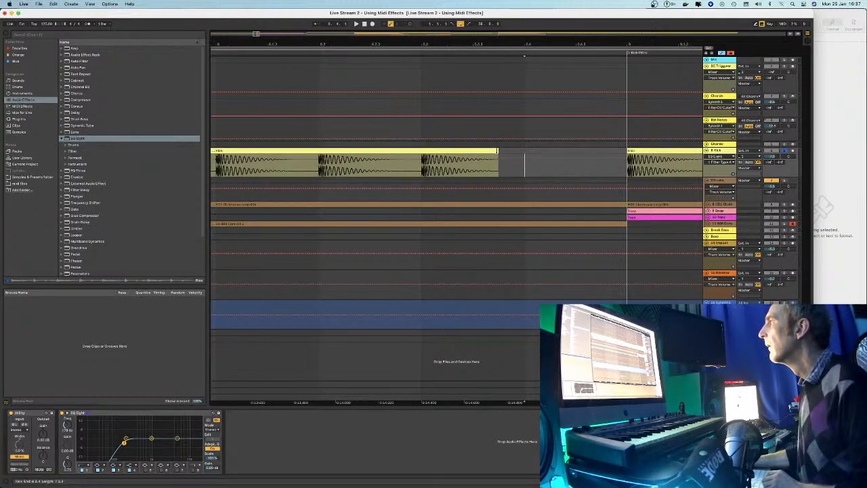
right_click(505, 166)
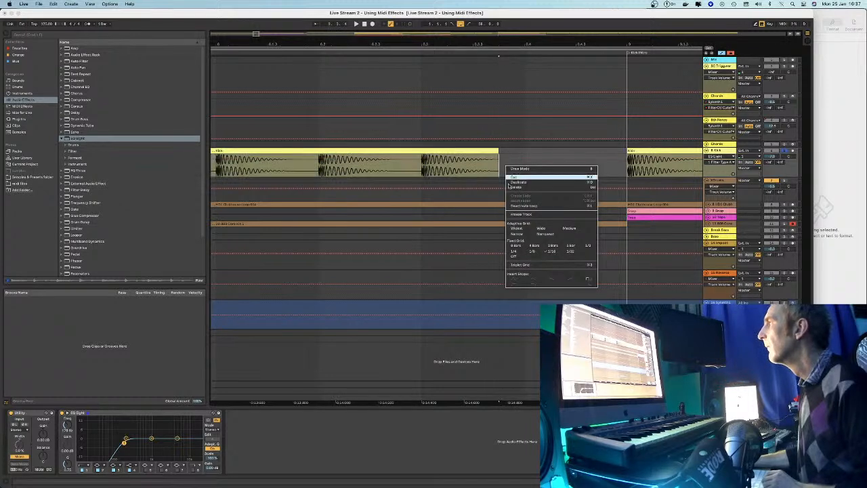
click(566, 253)
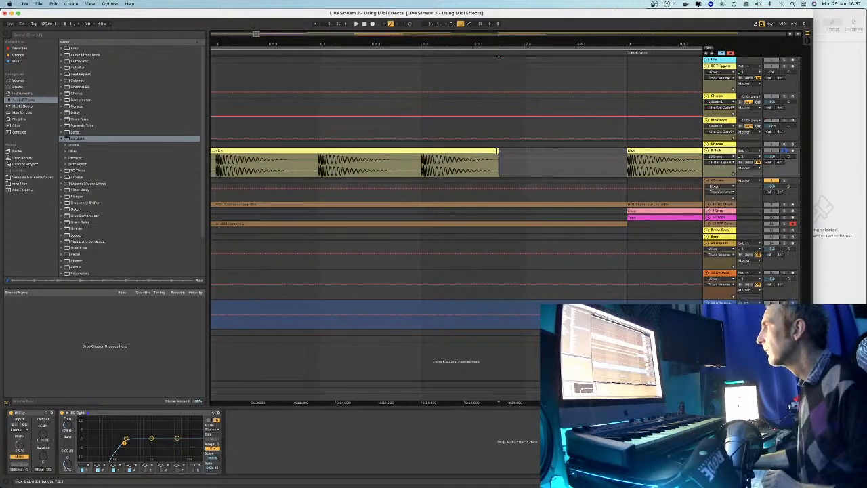
drag(497, 151, 512, 152)
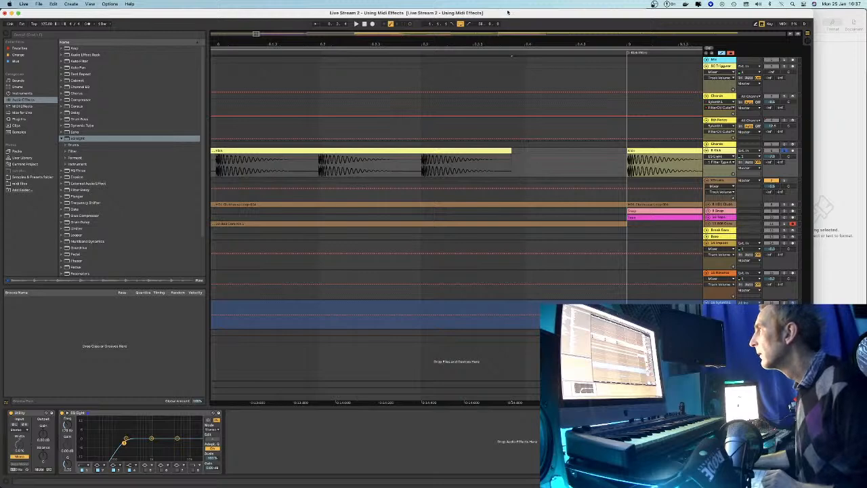
scroll(511, 56, down, 5)
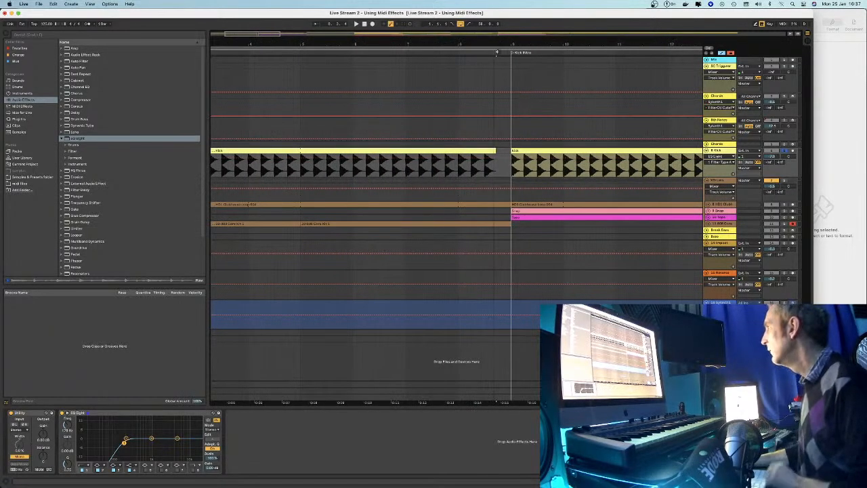
Unsolo the Kick track and automate EQ Eight's band 1 frequency to drop to 10 Hz just before Kick Intro
click(732, 157)
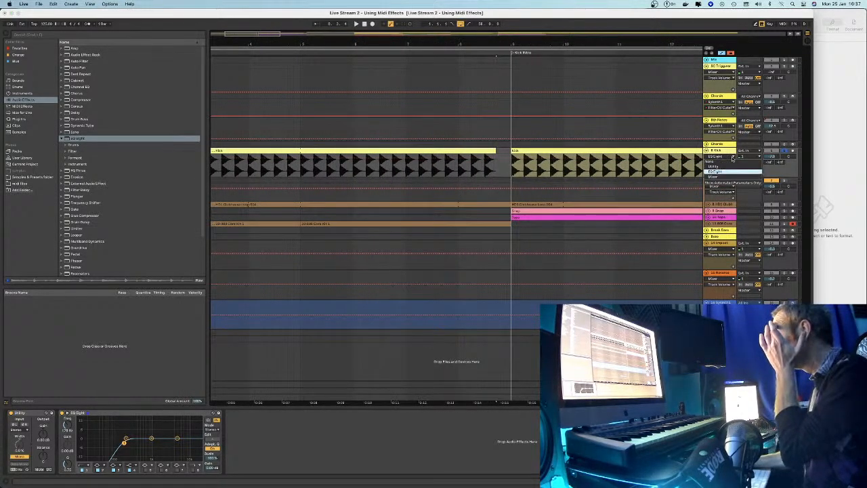
click(732, 158)
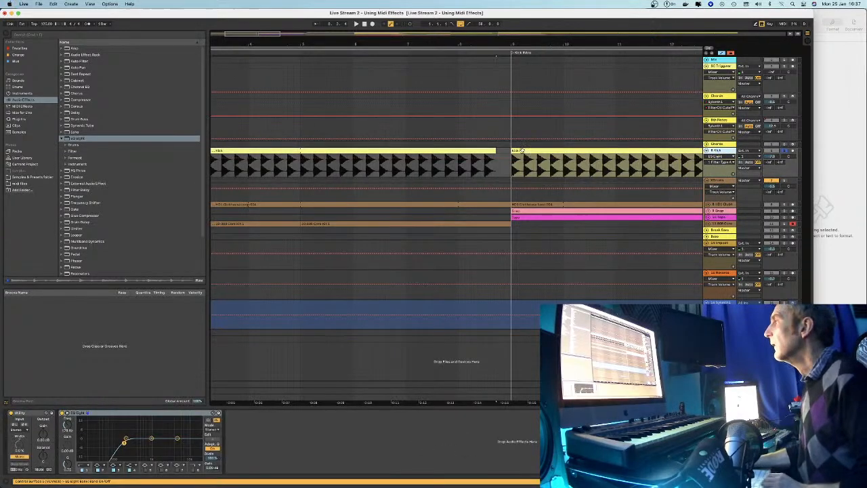
drag(476, 42, 304, 57)
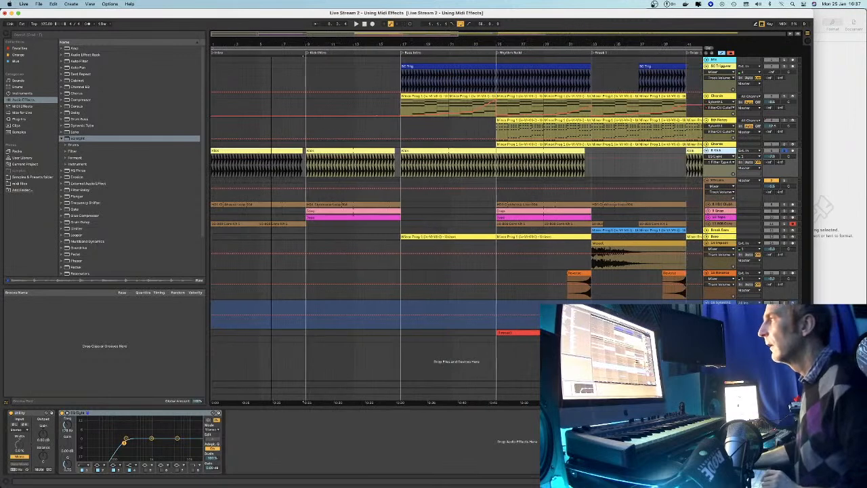
click(785, 151)
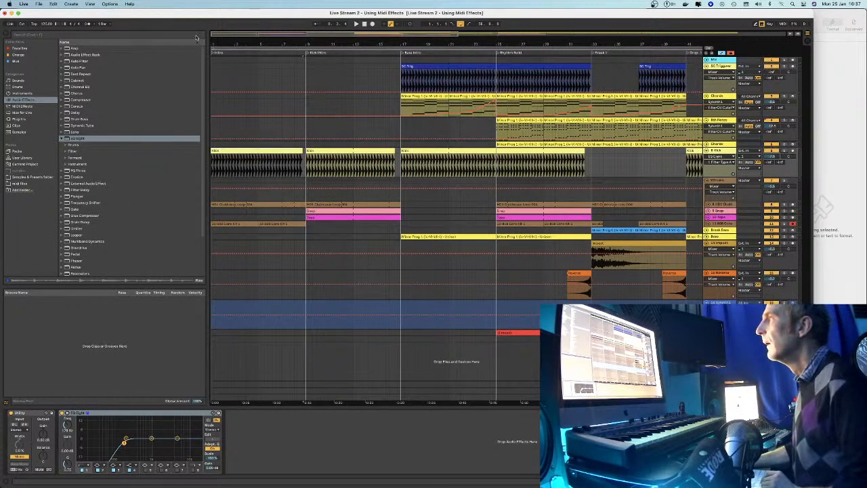
key(plus)
key(plus)
key(plus)
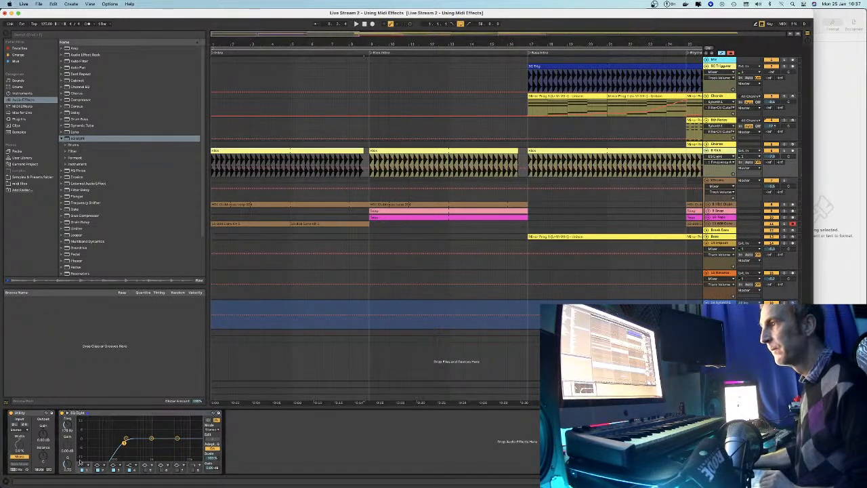
click(369, 171)
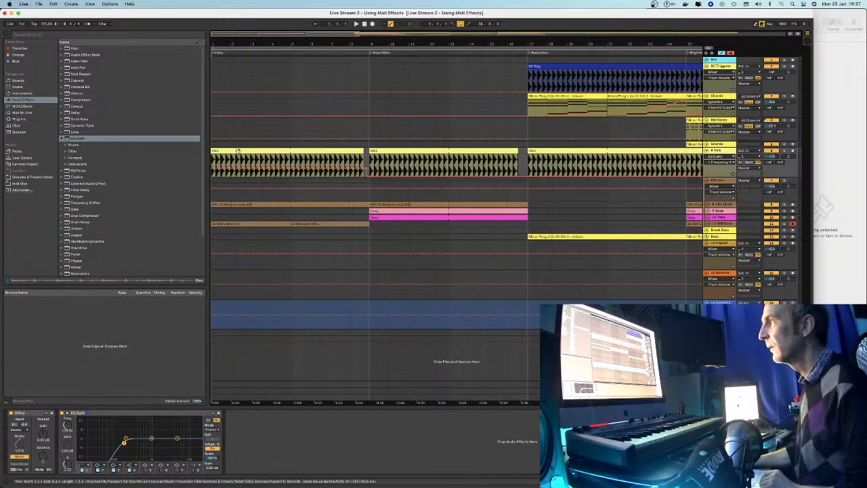
Play from the start and audition the soloed Kick across the filter drop into Kick Intro
key(space)
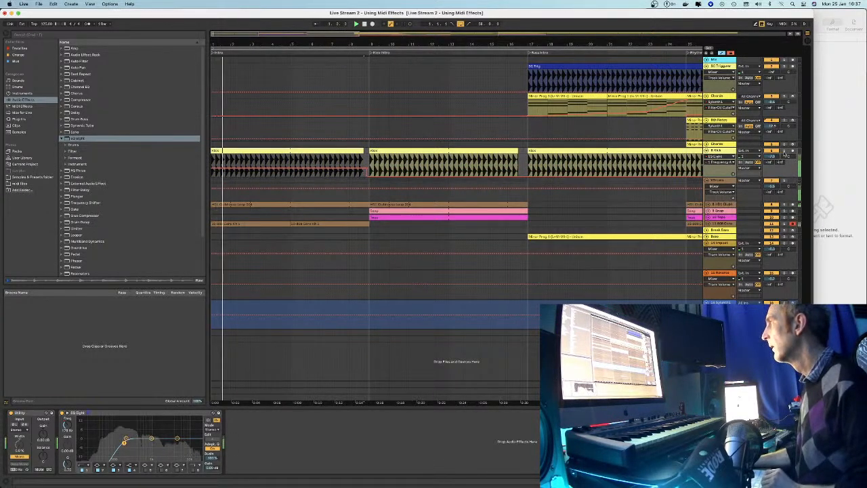
key(space)
click(340, 160)
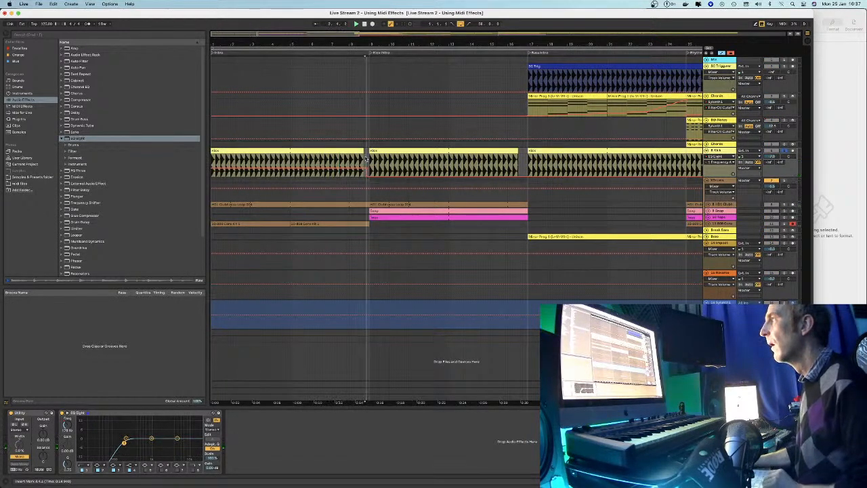
key(space)
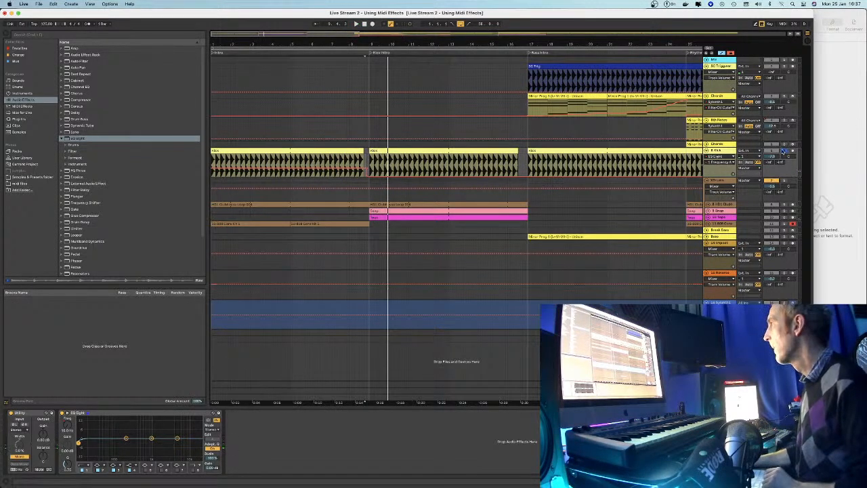
click(214, 57)
drag(346, 41, 318, 39)
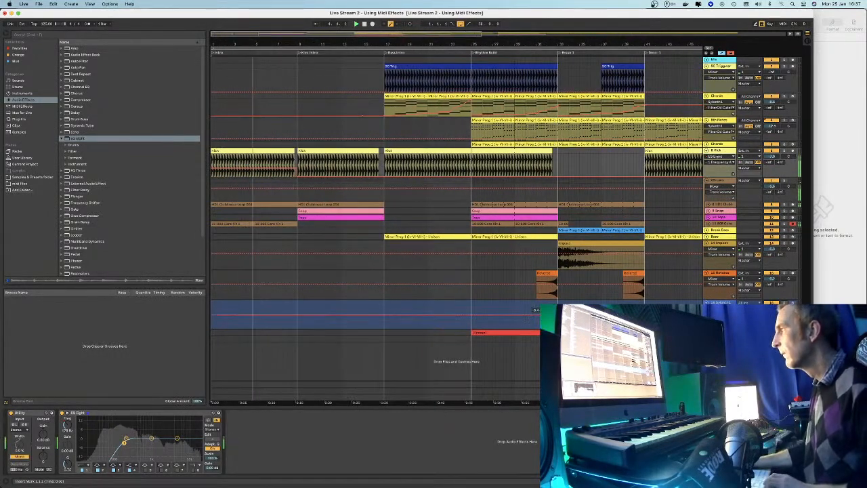
Copy the Reverse clip from before Break 1 so that it runs from bar 7 to bar 9, leading into Kick Intro
click(547, 274)
drag(547, 273, 288, 278)
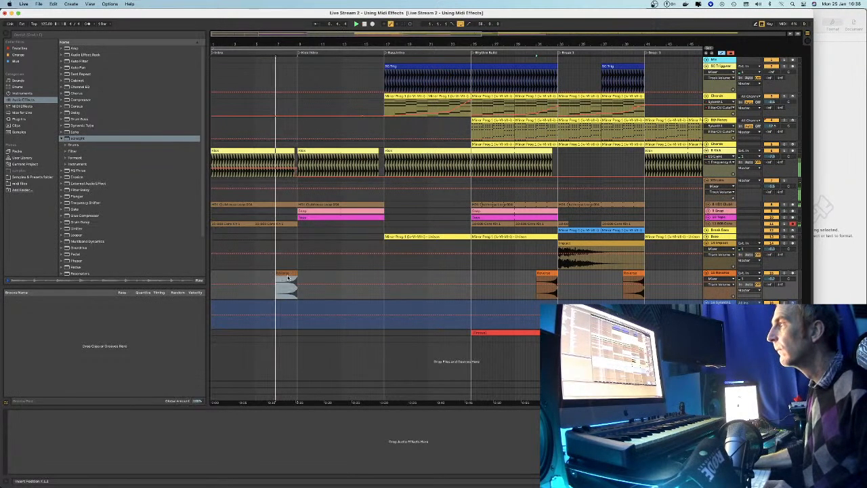
key(plus)
key(plus)
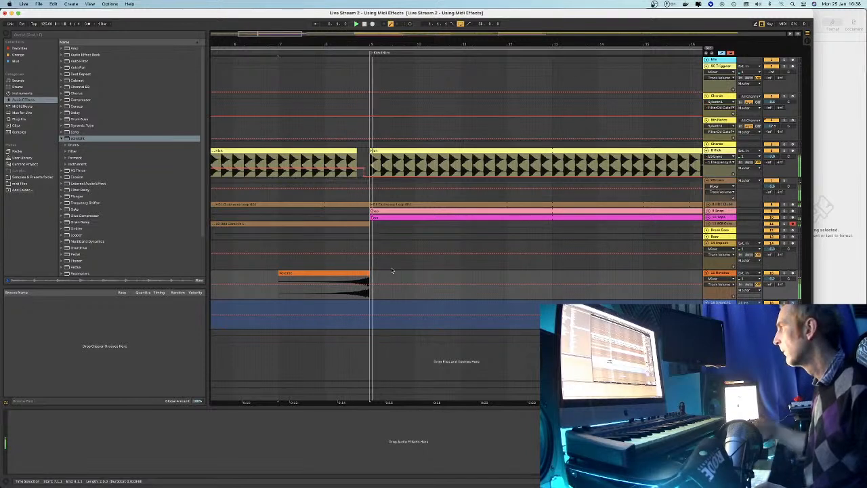
Set the fixed grid to 1 bar and extend the Rhythm Build Snap and Clubhouse loop clips back to bar 21
right_click(390, 273)
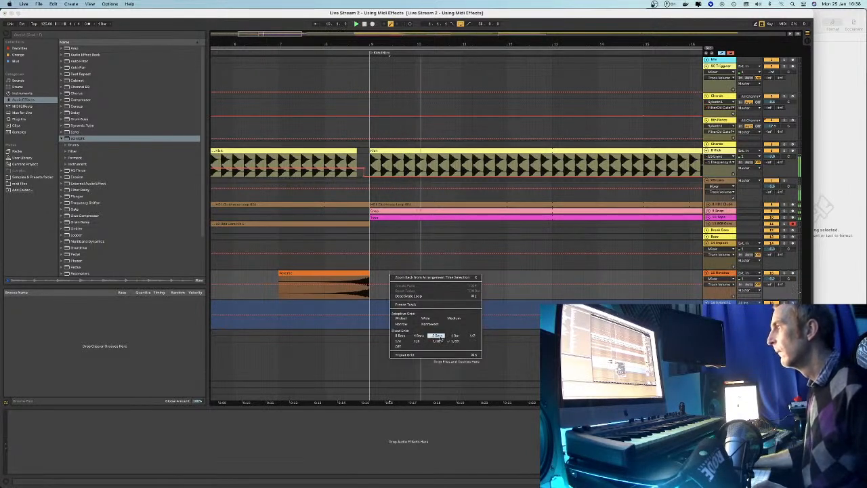
click(453, 336)
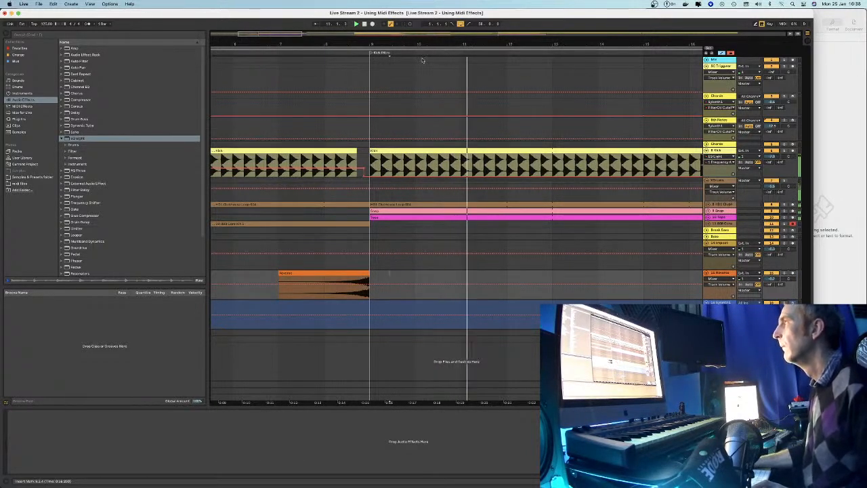
key(minus)
key(minus)
key(minus)
key(minus)
key(minus)
key(minus)
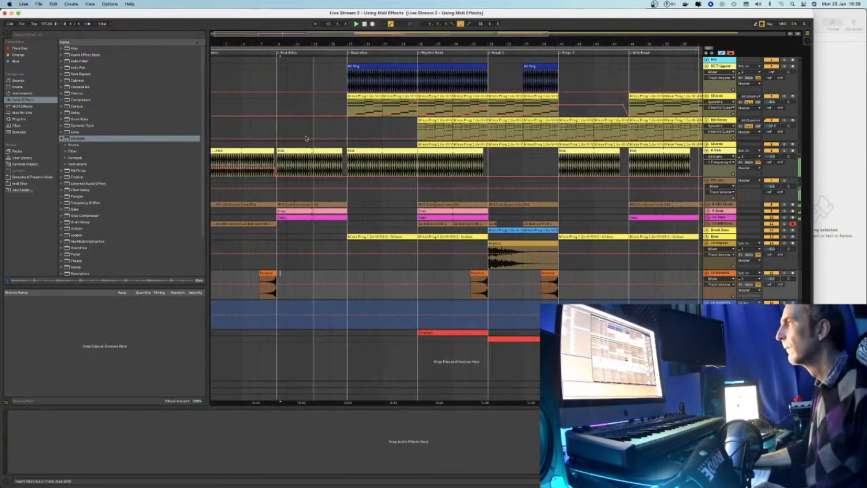
click(428, 223)
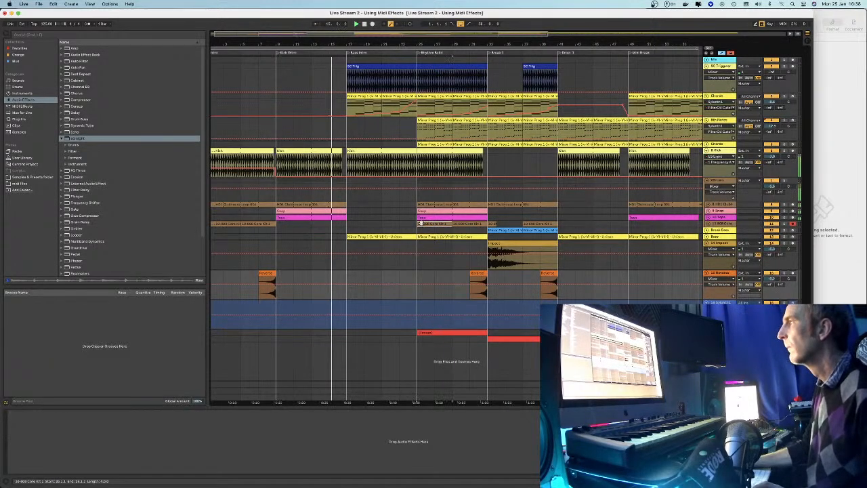
click(390, 210)
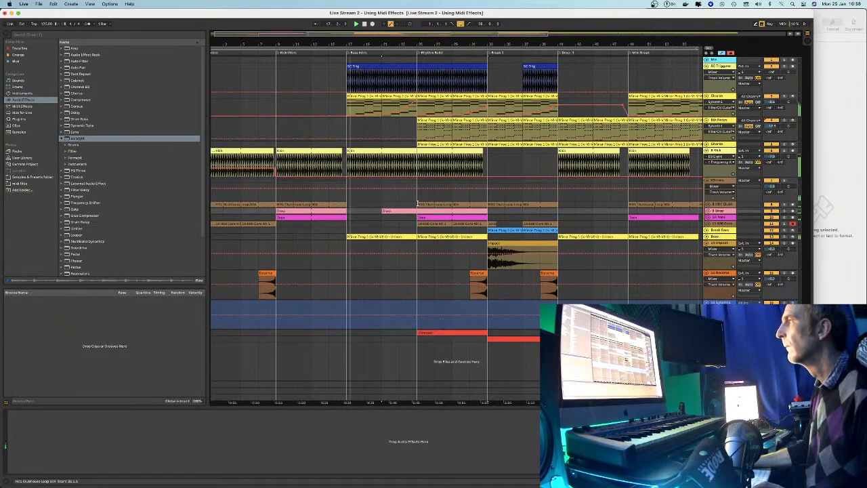
click(381, 204)
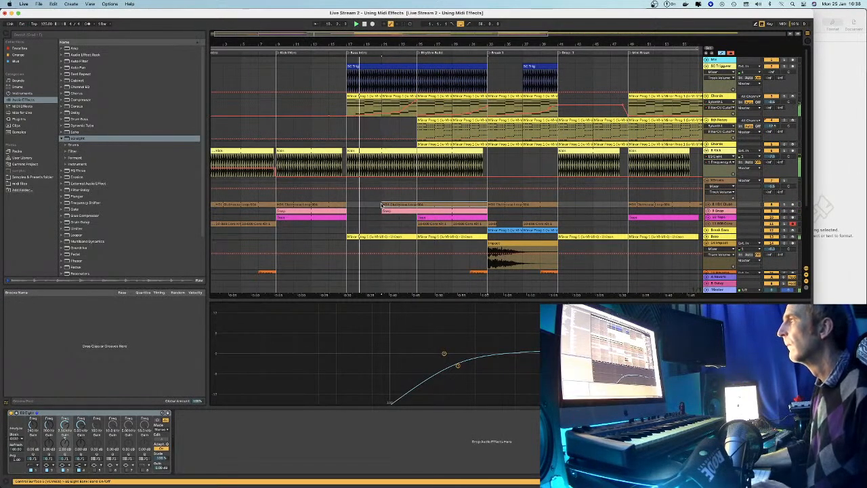
Copy the Reverse clip from before Kick Intro to the two bars leading into Bass Intro
scroll(325, 200, down, 3)
click(268, 193)
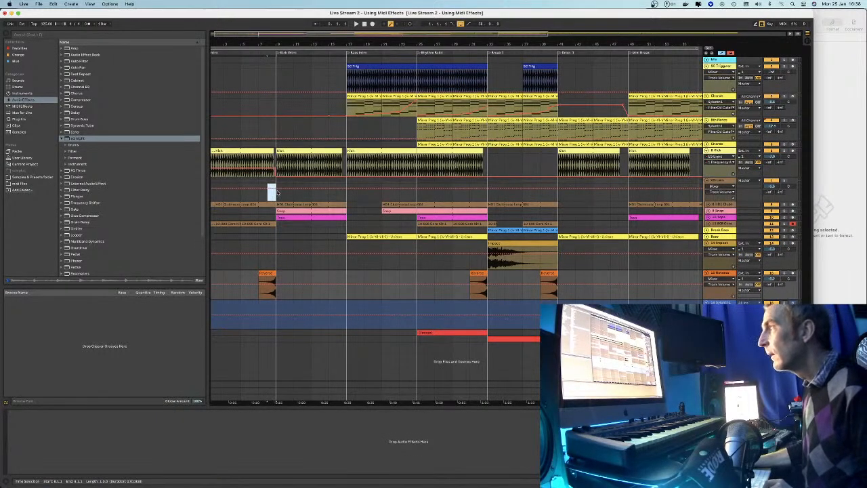
click(275, 198)
click(308, 293)
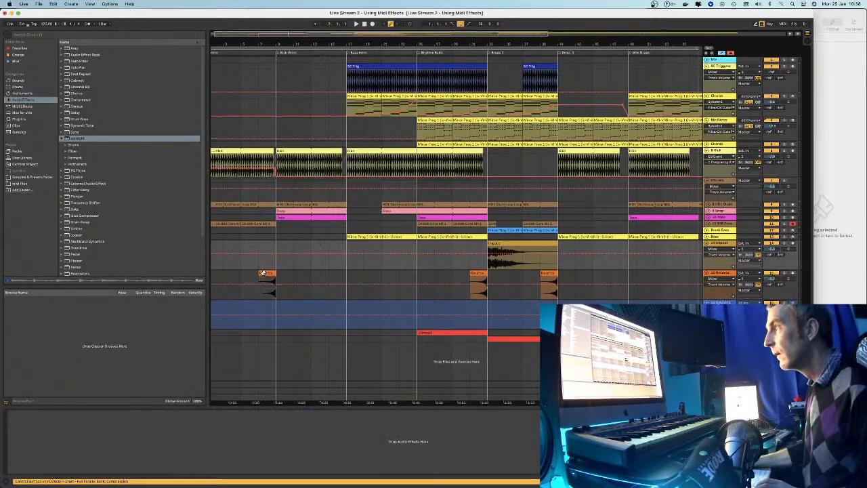
click(263, 272)
drag(262, 273, 336, 274)
Unfold the lower red-clip tracks and move the Freeze clip from Rhythm Build to bars 9–17 in Kick Intro
click(513, 326)
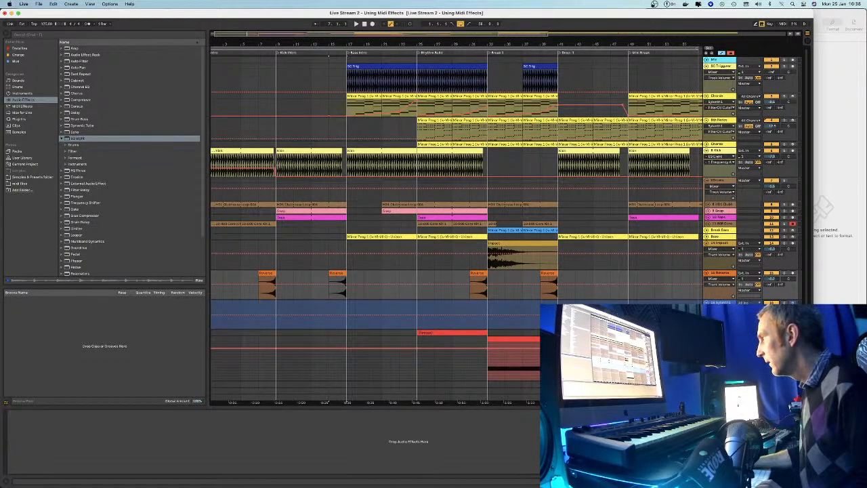
scroll(488, 331, down, 2)
click(460, 304)
drag(460, 304, 320, 296)
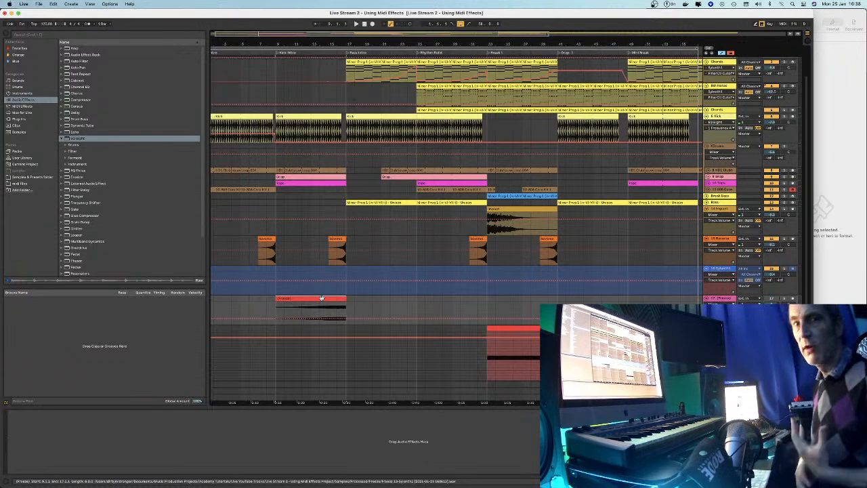
Hide the device view and fold the Freeze clip's track and the red-clip track below it
click(507, 337)
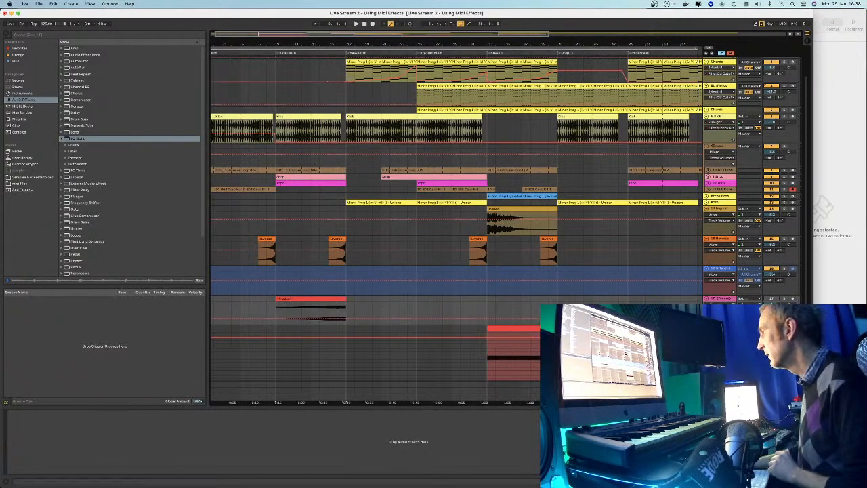
key(super+alt+l)
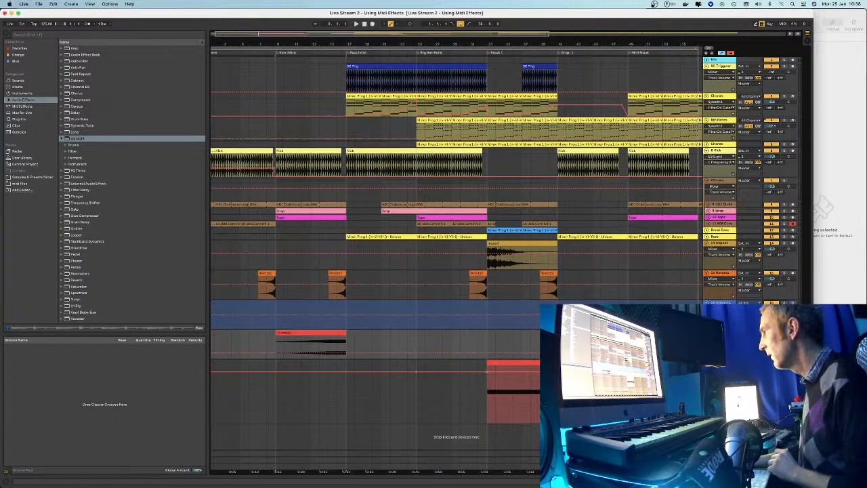
click(707, 333)
click(706, 339)
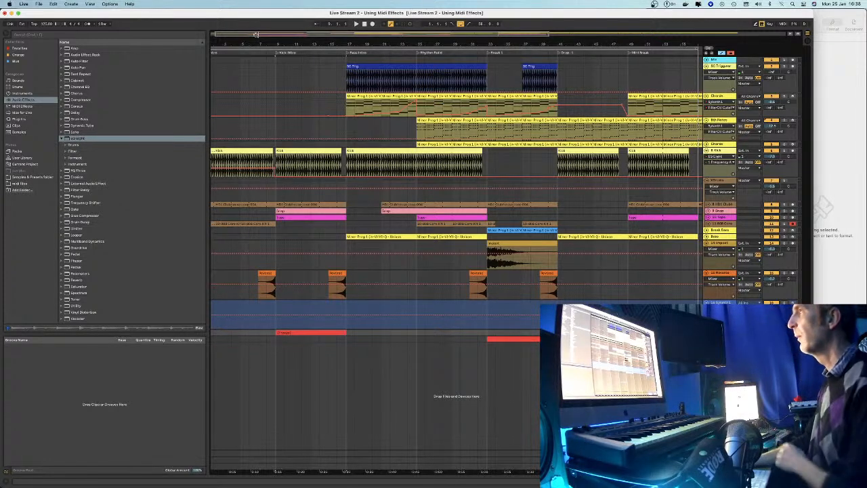
Fold the Impact, Reverse and Sylenth1 tracks in the arrangement
key(minus)
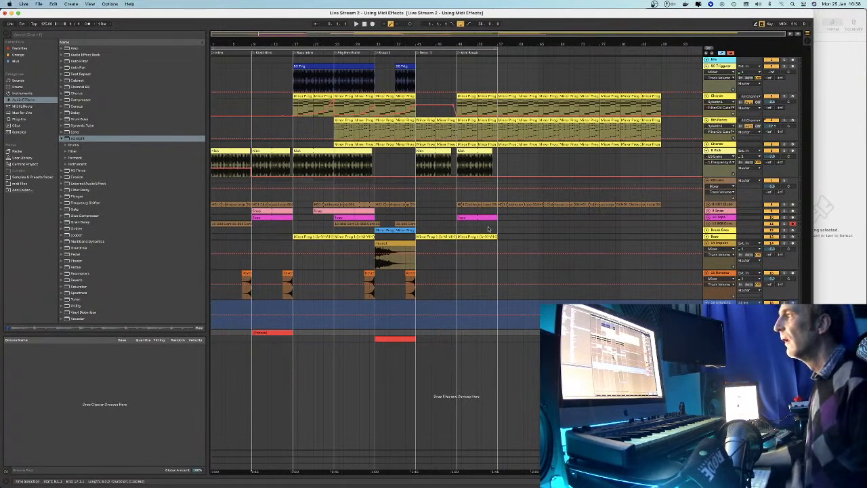
click(707, 243)
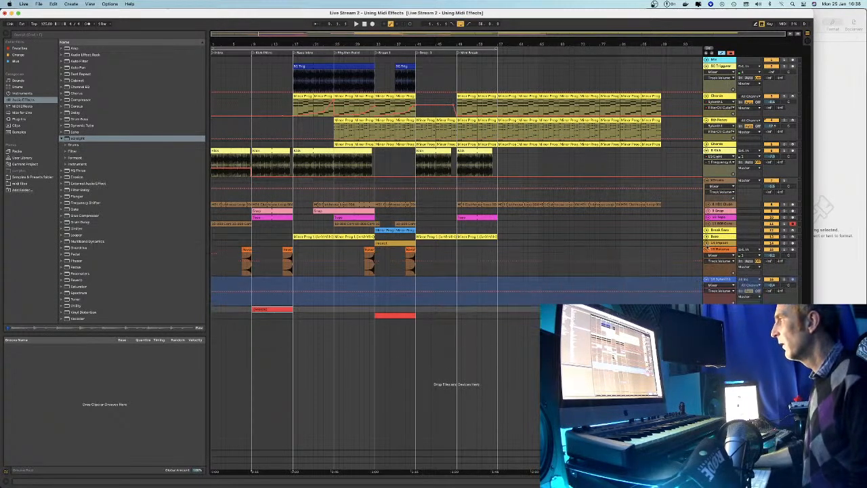
click(706, 249)
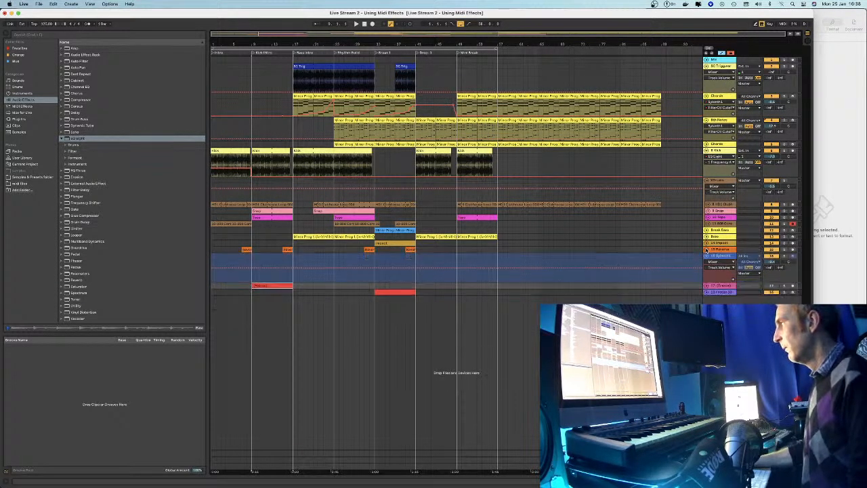
click(708, 256)
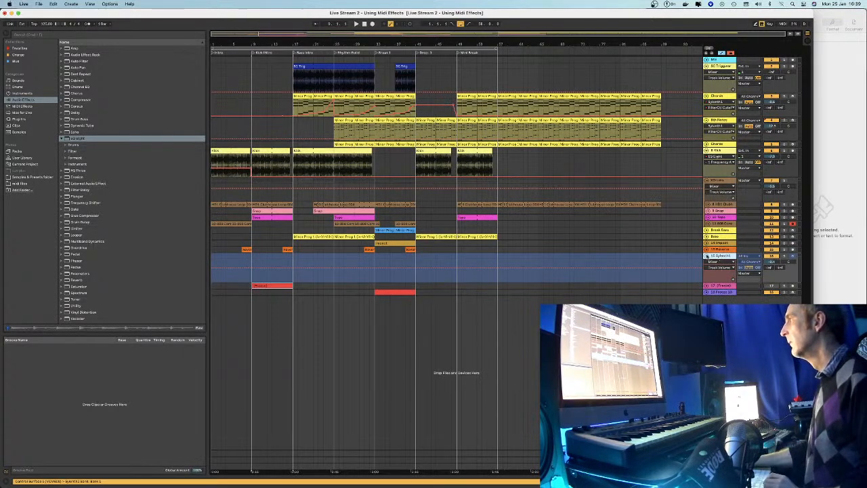
click(706, 256)
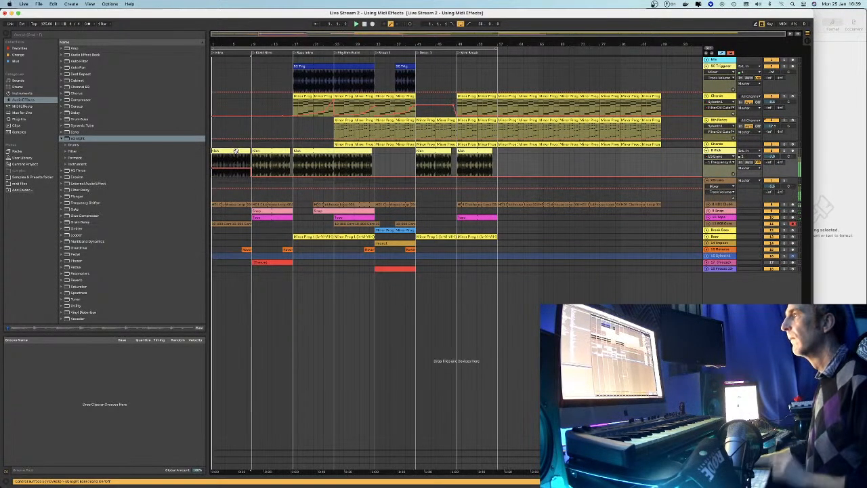
Audition Kick Intro, copy the first four-bar Chords clip from Bass Intro to bar 1, and duplicate it through Intro and Kick Intro
click(263, 260)
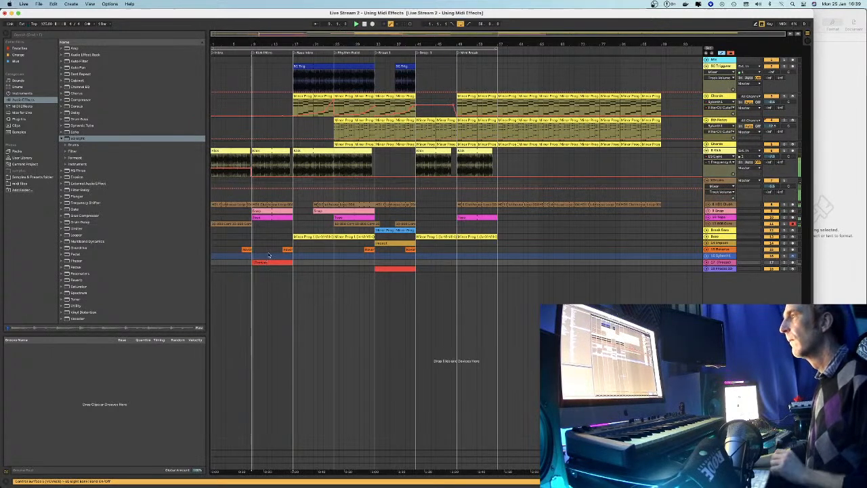
key(plus)
key(plus)
key(plus)
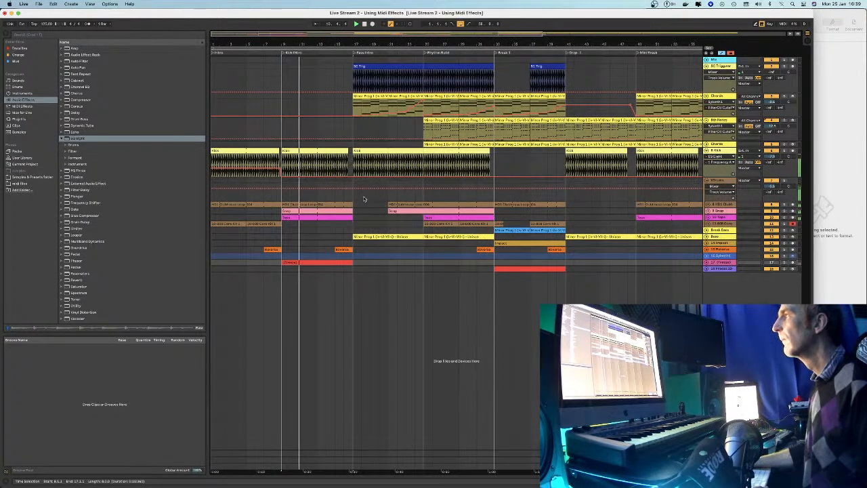
click(371, 97)
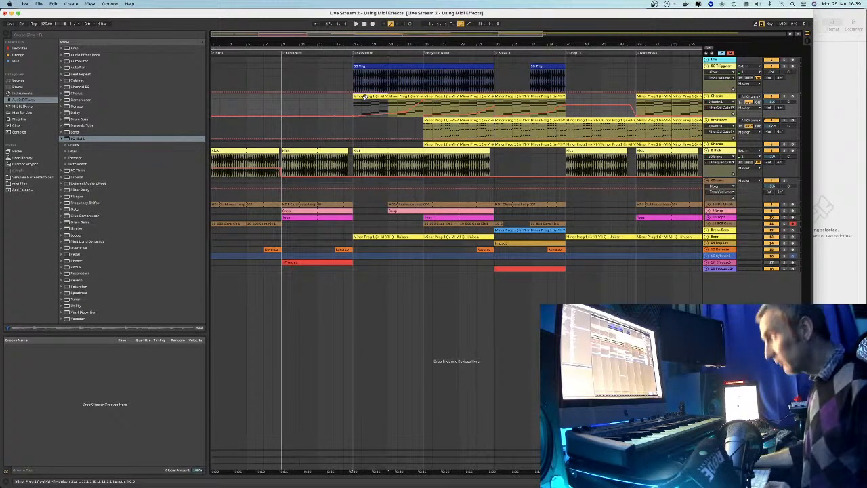
drag(371, 104, 223, 106)
key(ctrl+d)
key(ctrl+d)
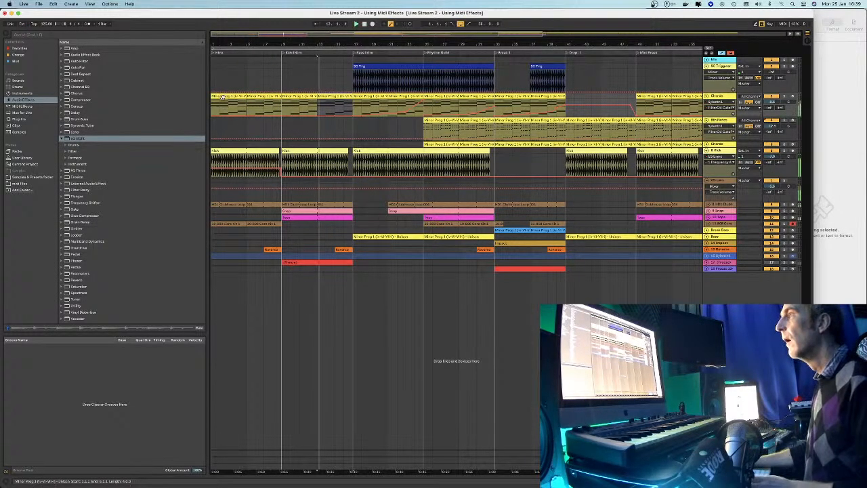
Play the Intro, shorten its first Chords clip to two bars, and duplicate the shortened clip to bar 3
click(239, 96)
key(space)
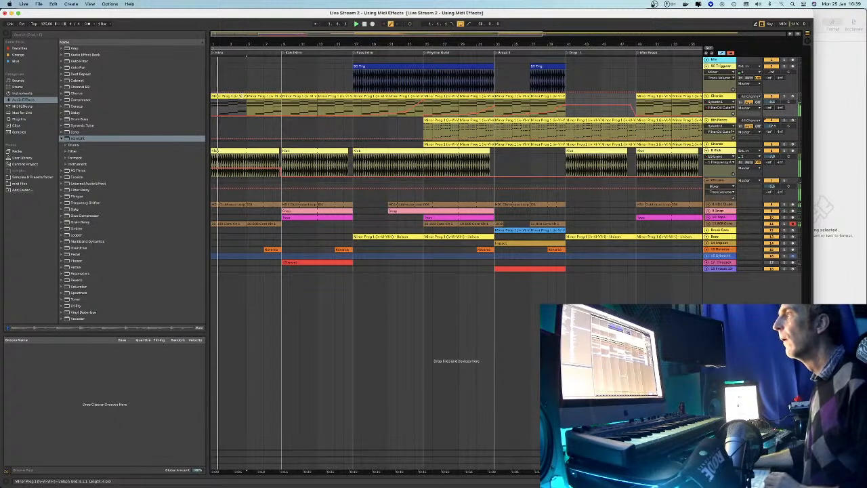
drag(246, 56, 254, 82)
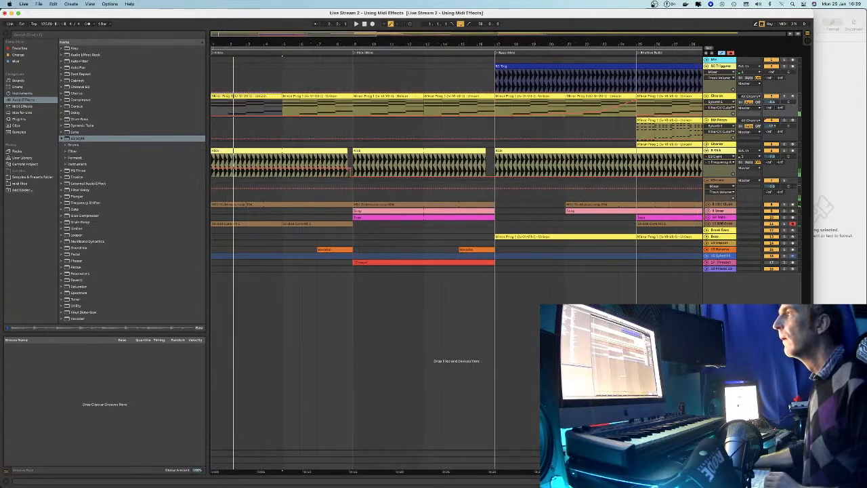
drag(282, 55, 245, 55)
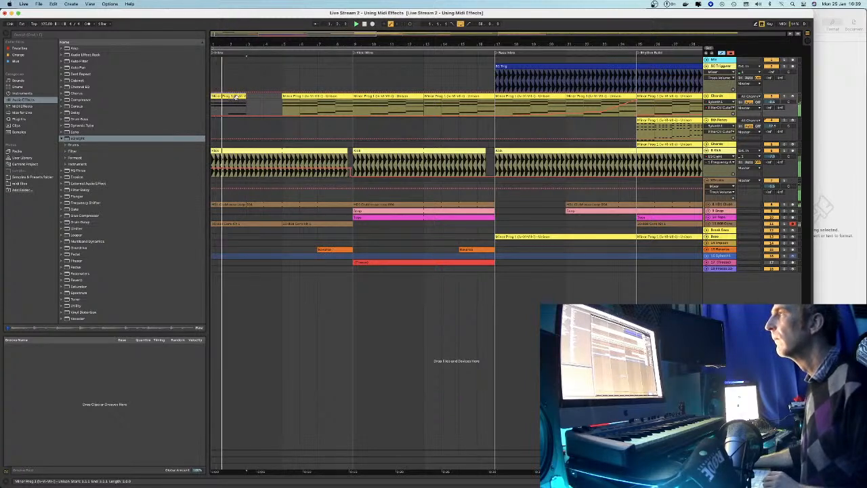
key(super+d)
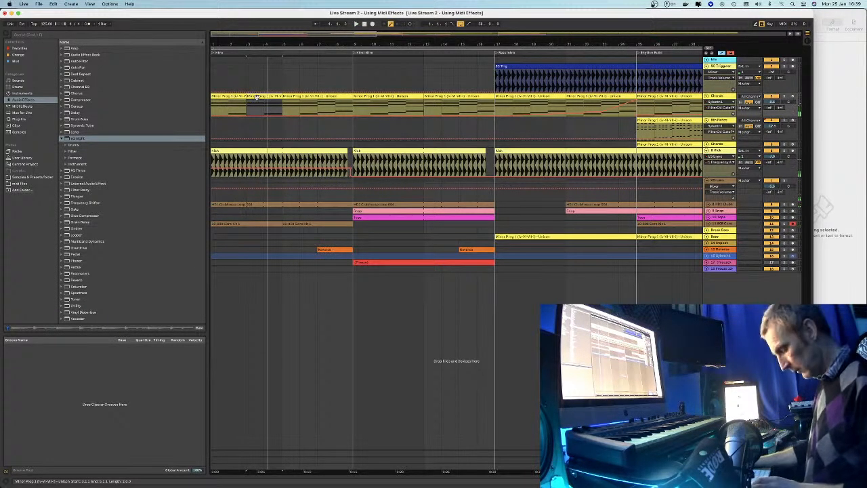
Delete the Chords copy at bar 3, then recolour the first two-bar clip teal and duplicate it through the end of Intro
key(Delete)
right_click(235, 99)
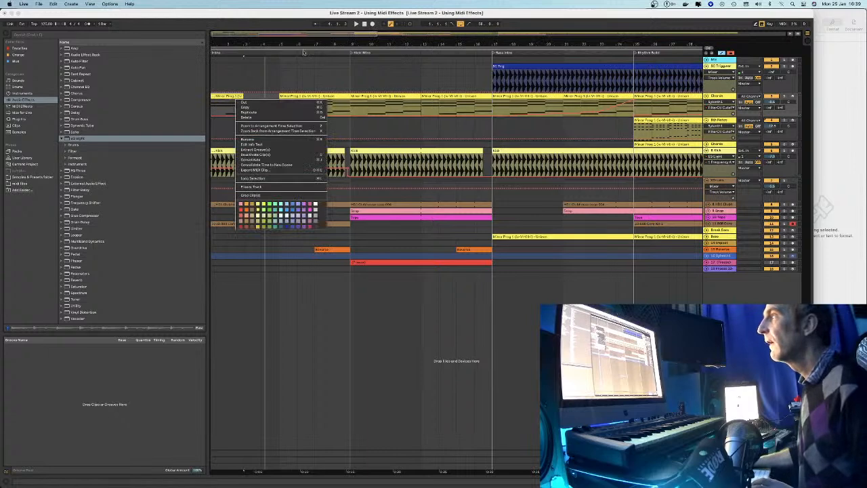
click(272, 38)
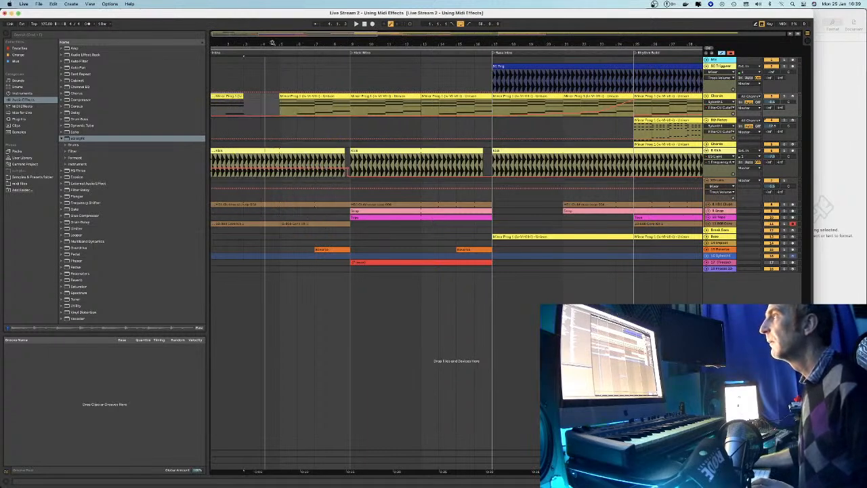
right_click(227, 97)
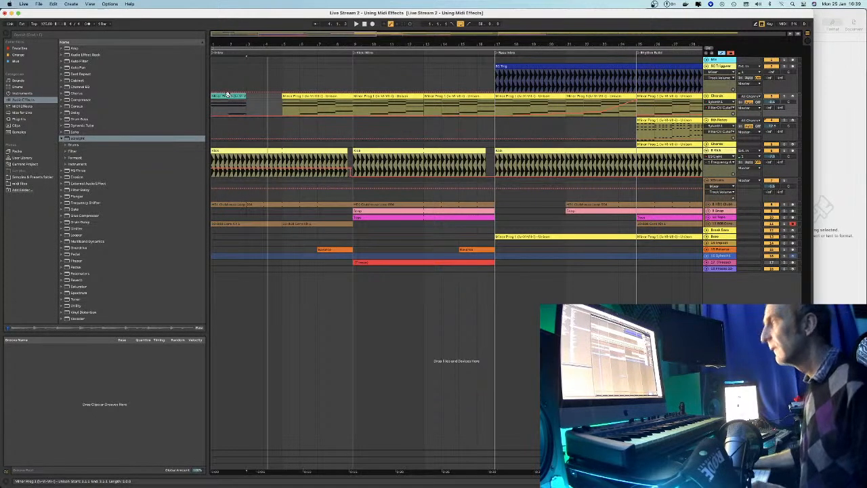
key(super+d)
key(super+d)
key(super+d)
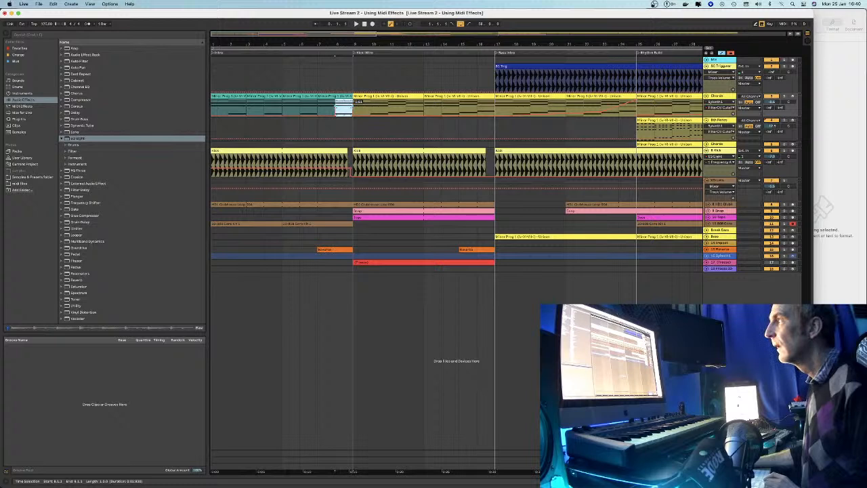
Play back the Chords transition into Kick Intro, then listen to the arrangement from the start
key(space)
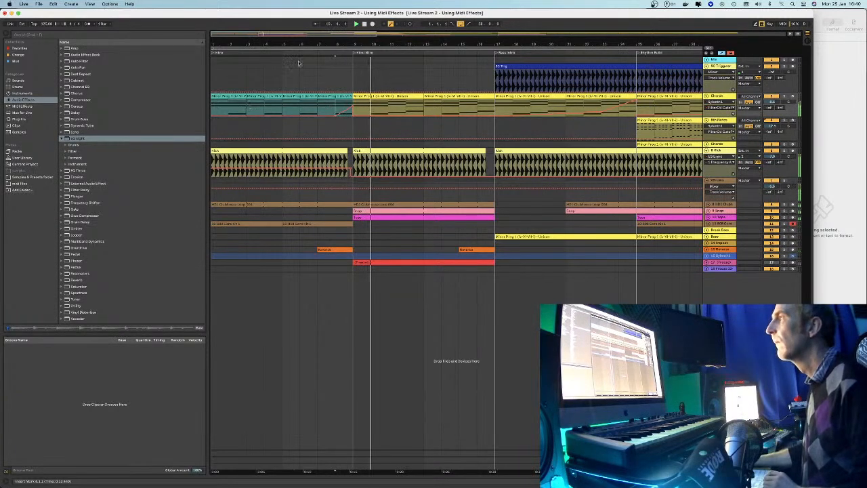
key(space)
key(space)
click(212, 54)
drag(213, 46, 213, 21)
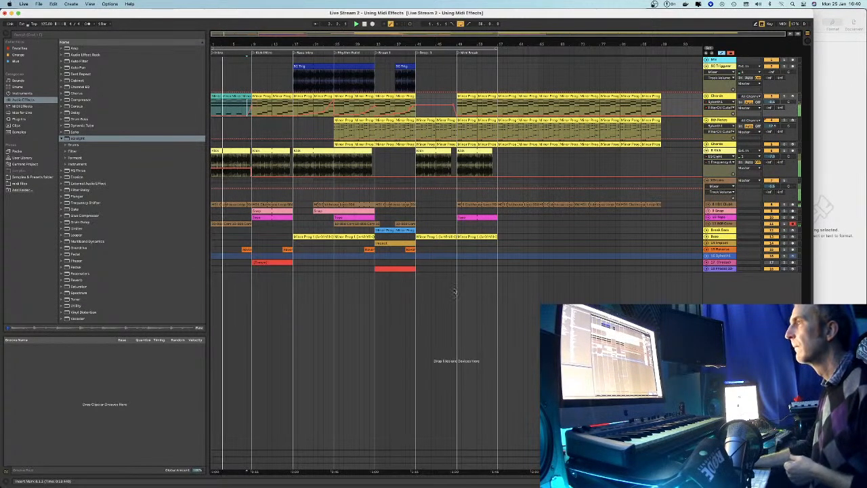
Remove bar 8 from the Clubhouse loop and 808 Core Kit clips just before Kick Intro
key(plus)
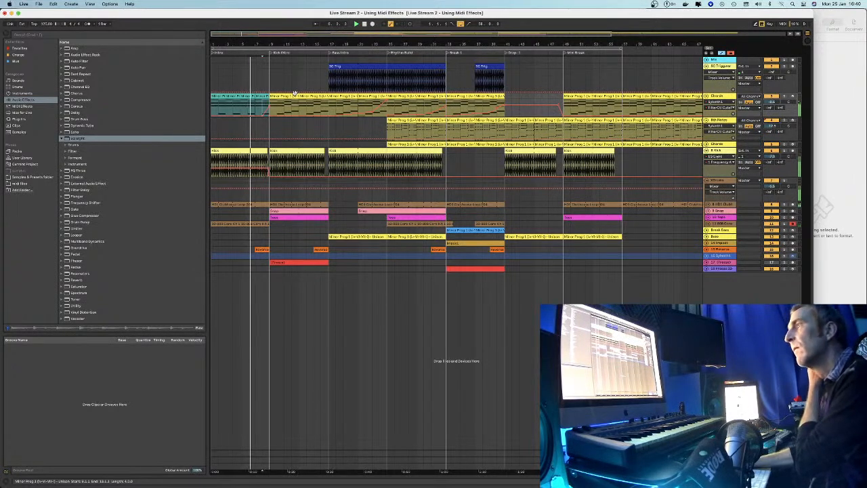
click(265, 210)
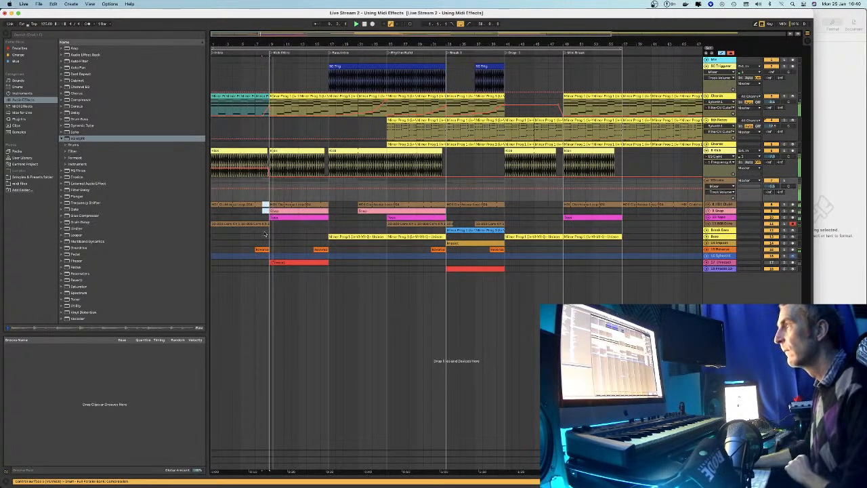
drag(241, 224, 260, 224)
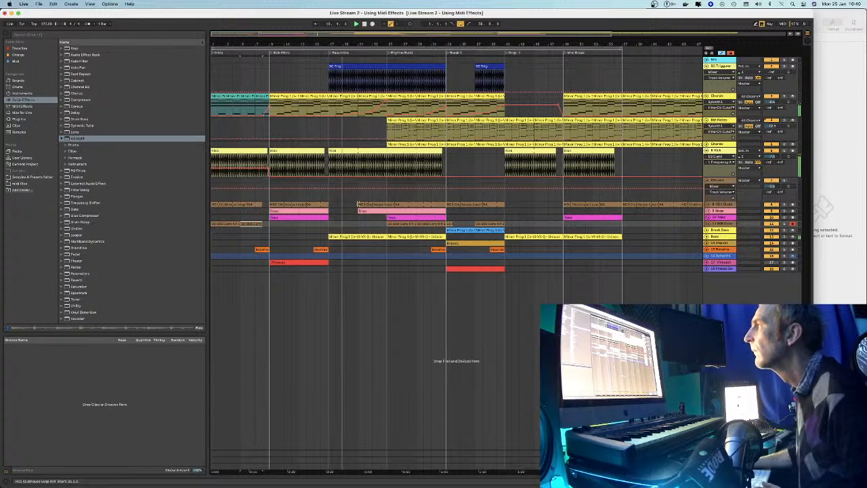
Extend the Clubhouse loop clip back to bar 17 and copy the Impact clip from Break 1 to the start of Bass Intro
drag(358, 204, 329, 203)
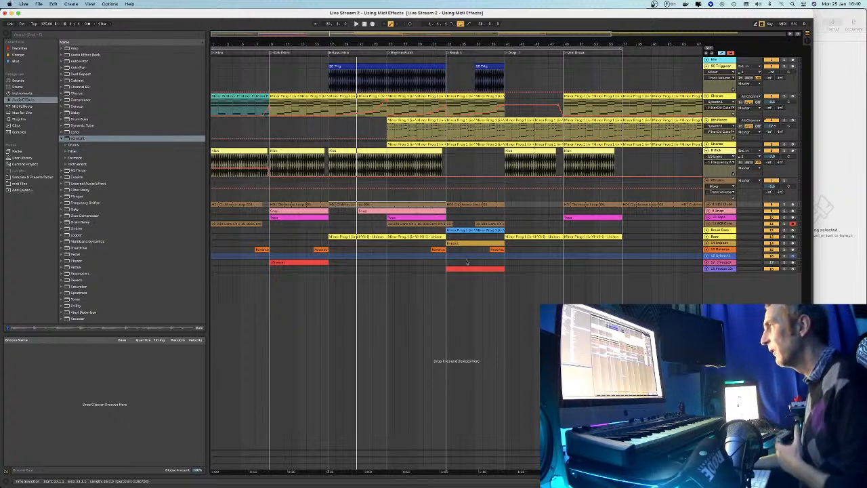
key(space)
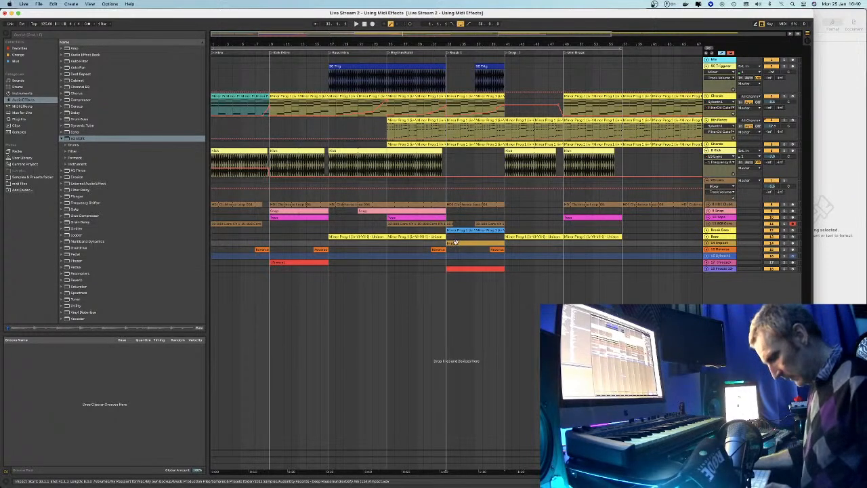
mouse_move(456, 243)
mouse_down()
mouse_move(333, 245)
mouse_move(339, 243)
mouse_up()
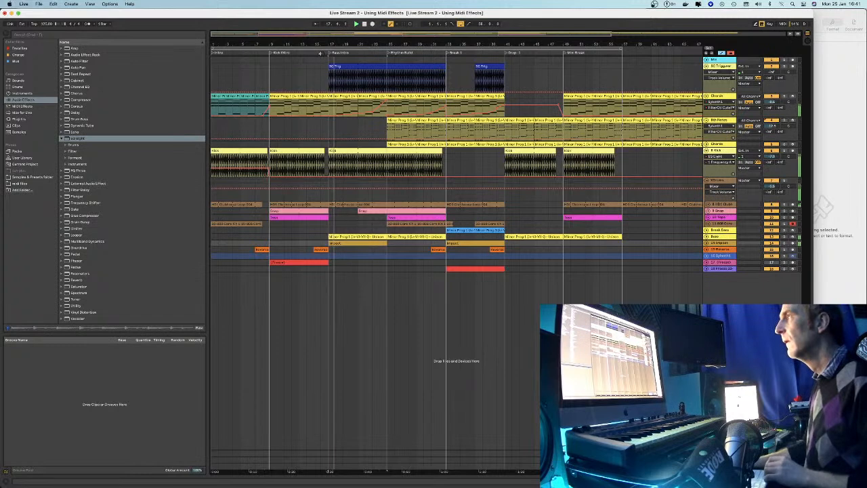
Try extending the Rhythm Build 808 Core Kit clip back to bar 17, and unfold its track
click(392, 224)
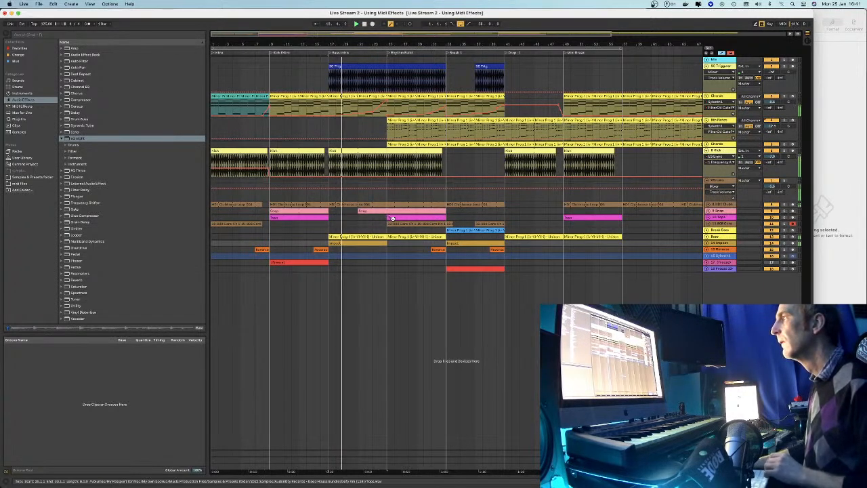
drag(391, 224, 332, 222)
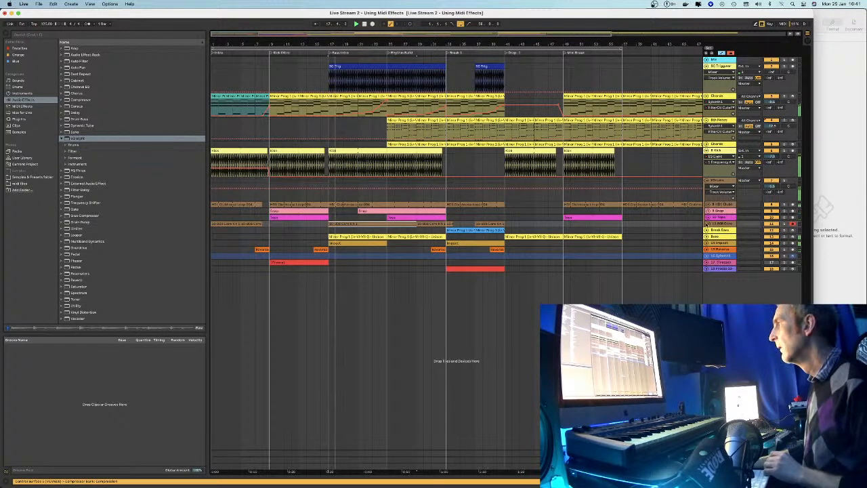
click(707, 224)
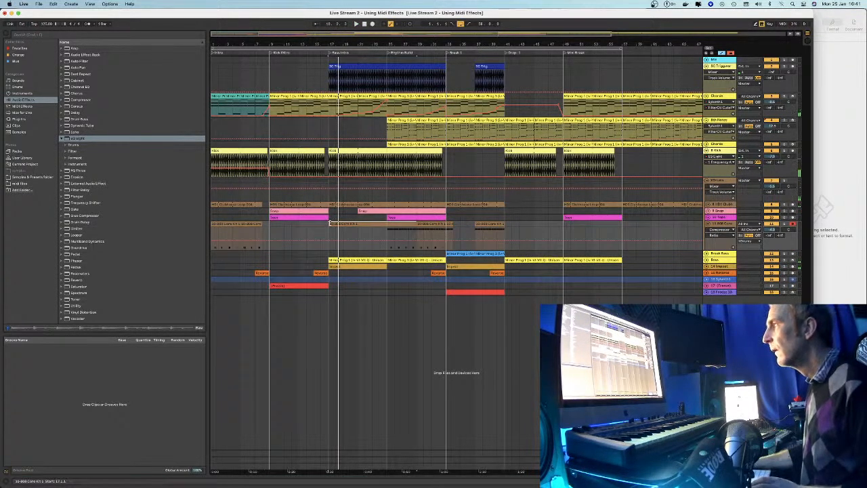
drag(330, 223, 390, 226)
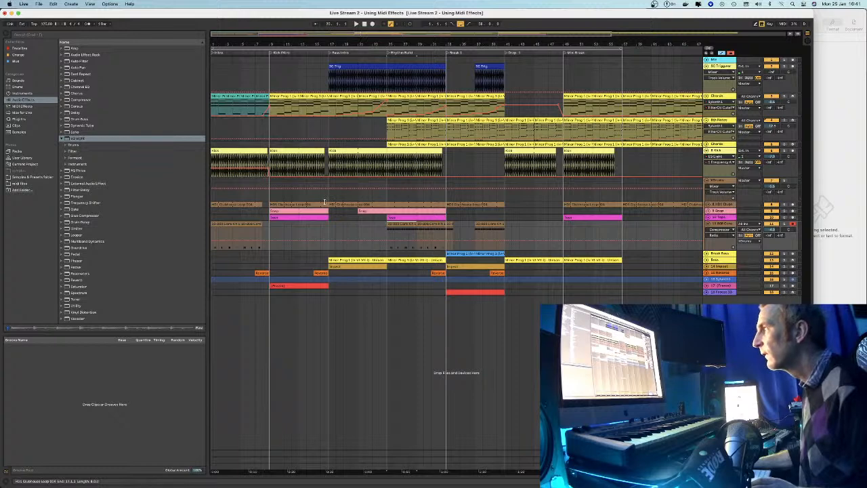
Return the Clubhouse loop clip's start to bar 21 and copy the Rhythm Build 808 Core Kit clips to bars 17–25 in Bass Intro
click(357, 204)
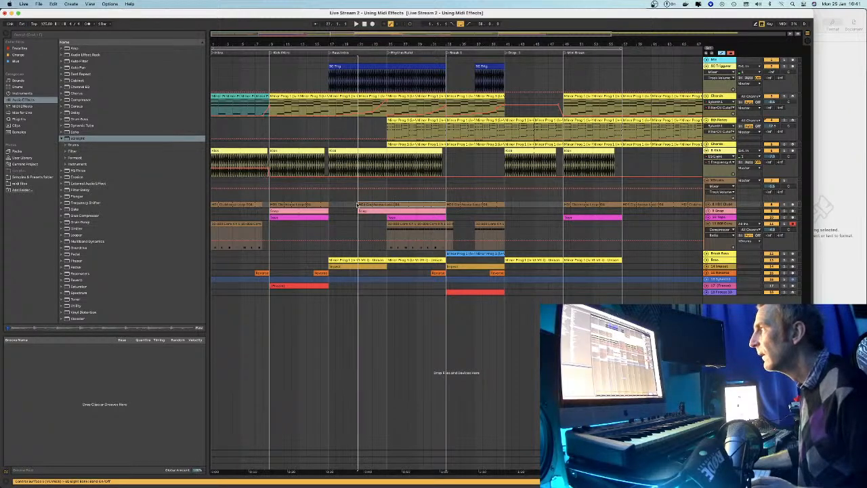
drag(406, 229, 347, 229)
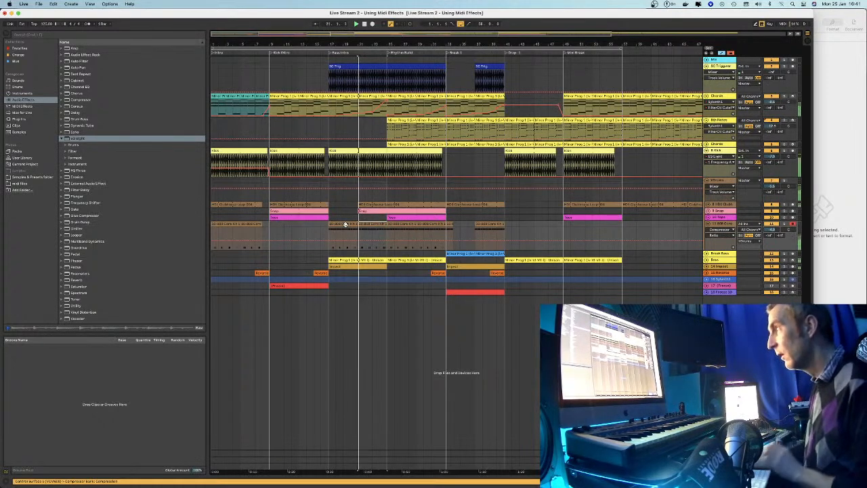
Extend the SC Trig clip from Bass Intro back to bar 1 and play the transition from bar 16 into Bass Intro
click(332, 66)
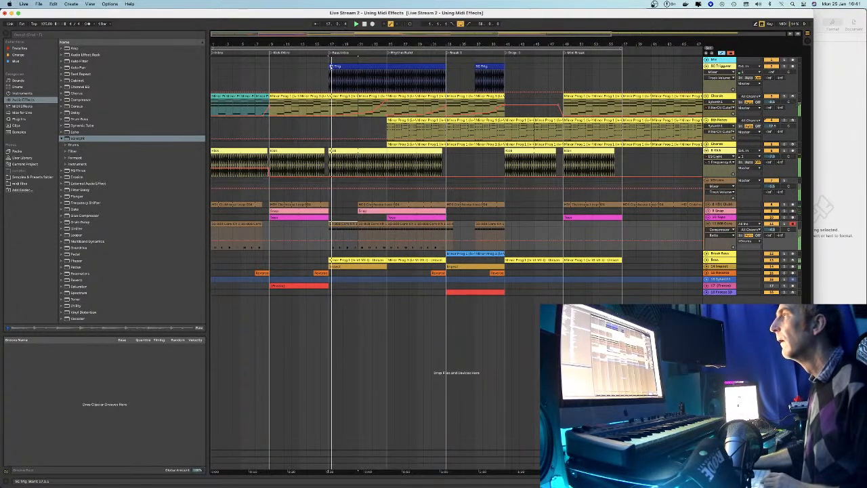
drag(331, 67, 214, 67)
click(325, 89)
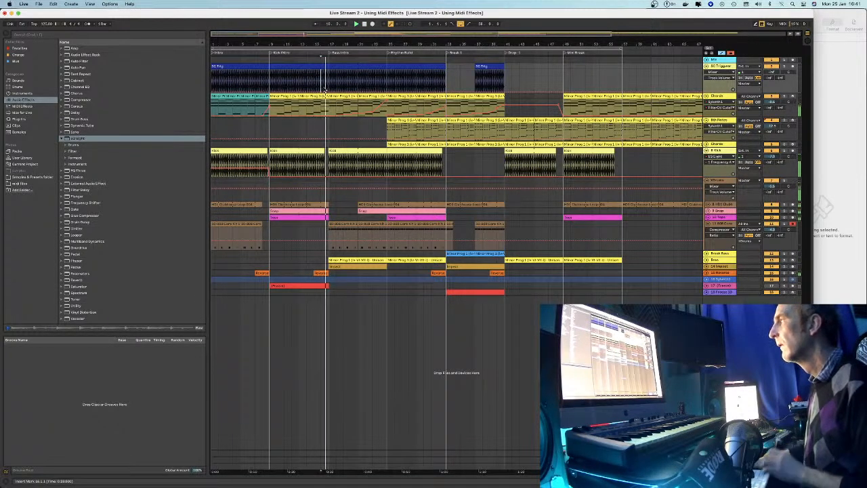
key(space)
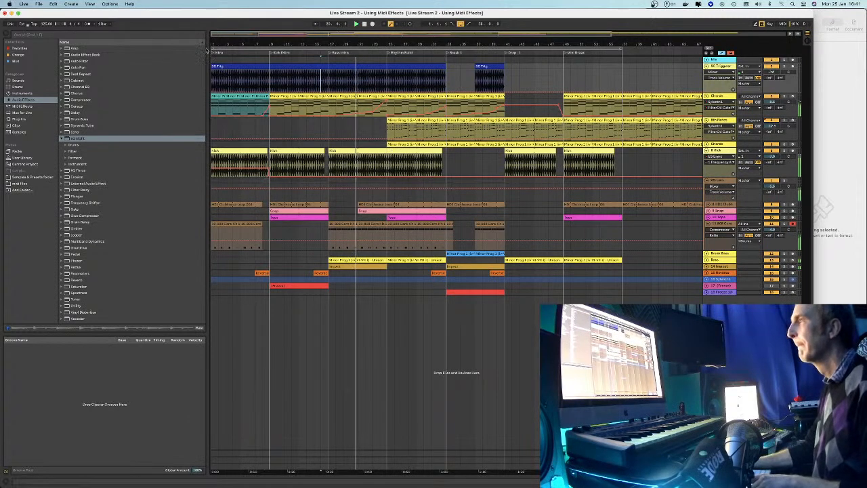
scroll(211, 42, up, 3)
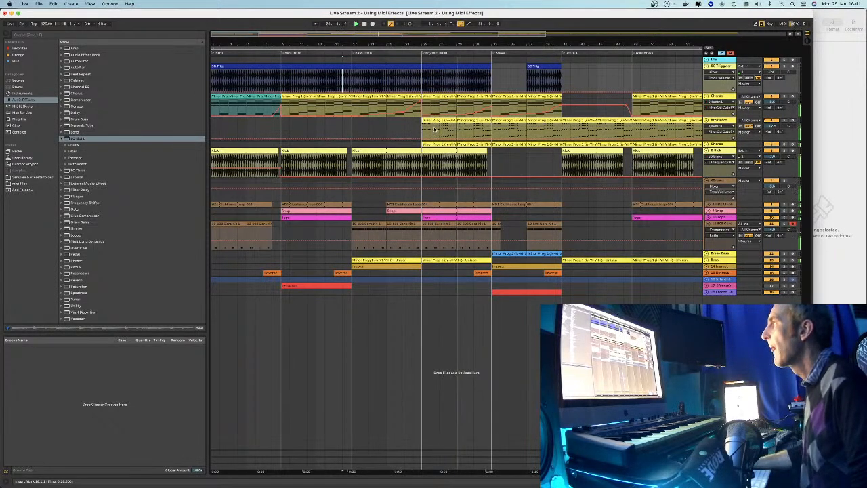
Extend the SC Trig clip at the end of Break 1 through Mid Break and trim its start to about bar 40
drag(474, 44, 411, 43)
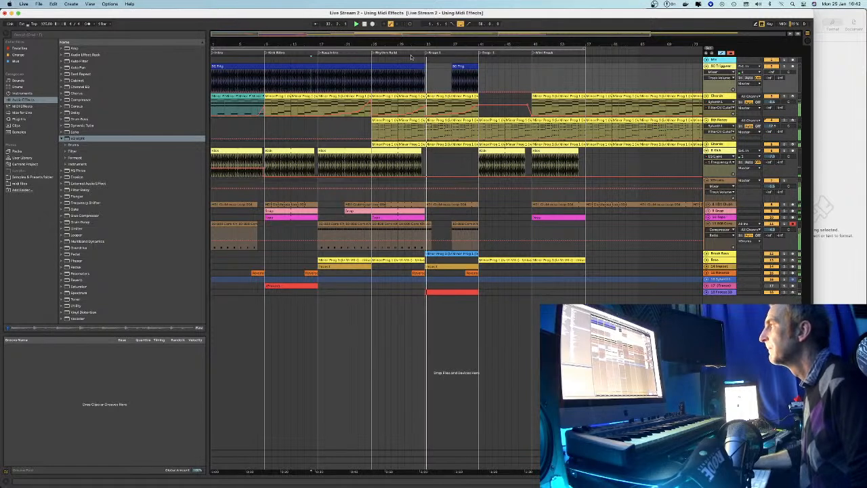
drag(477, 65, 581, 65)
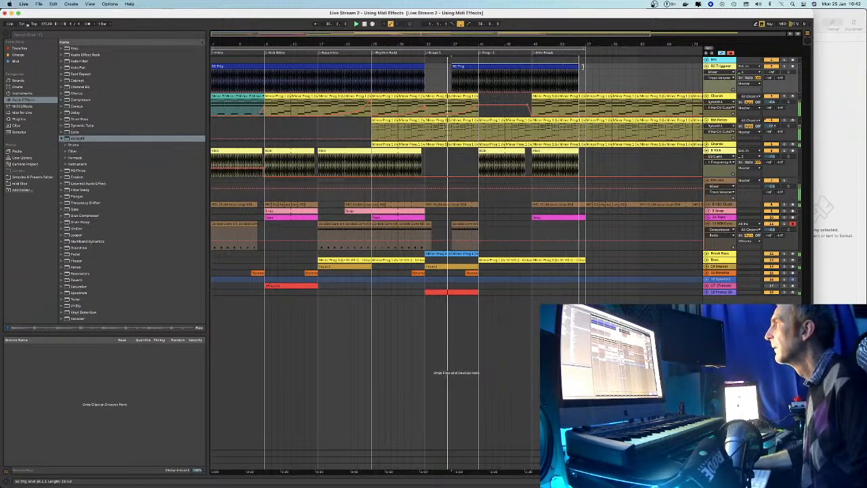
click(455, 89)
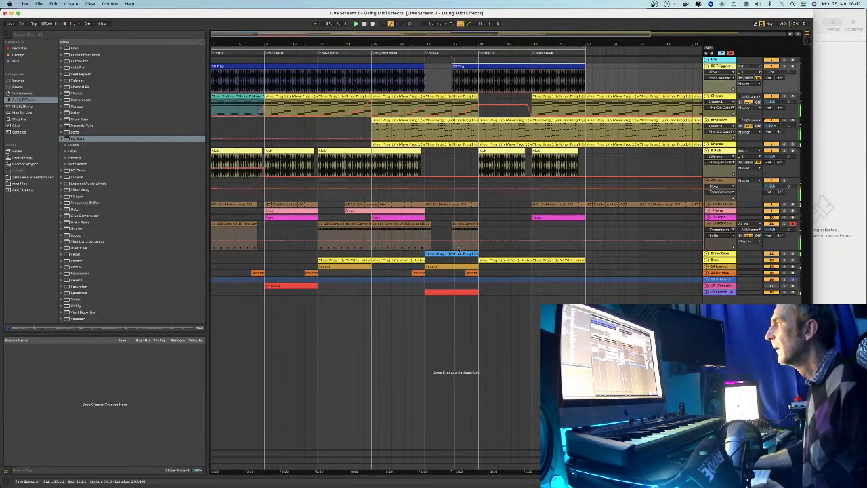
click(455, 66)
drag(452, 66, 473, 65)
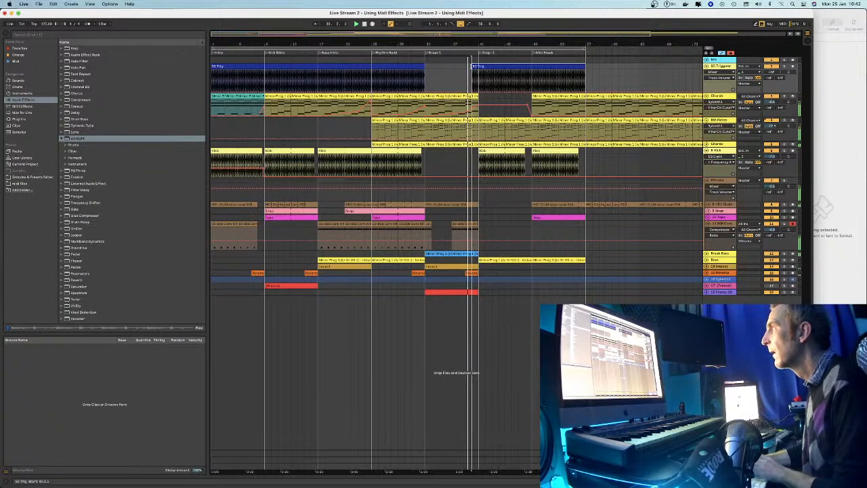
Delete the second SC Trig clip, which runs from the end of Break 1 through Mid Break
click(473, 66)
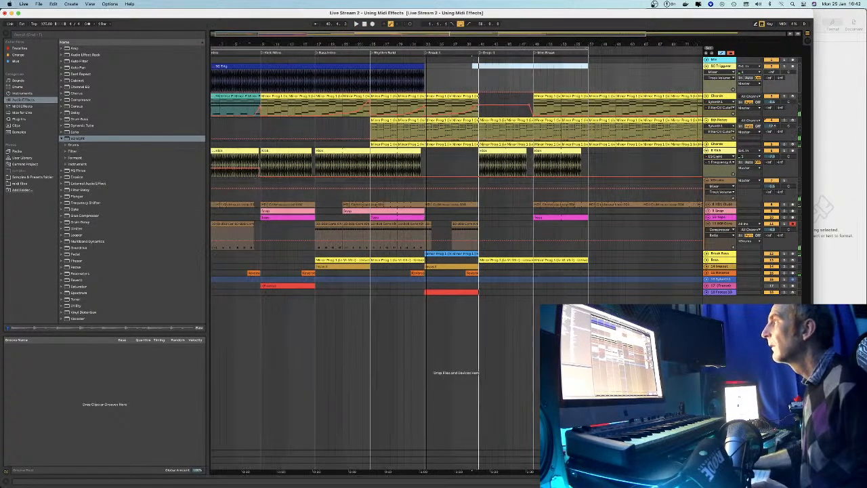
scroll(433, 136, up, 3)
key(Delete)
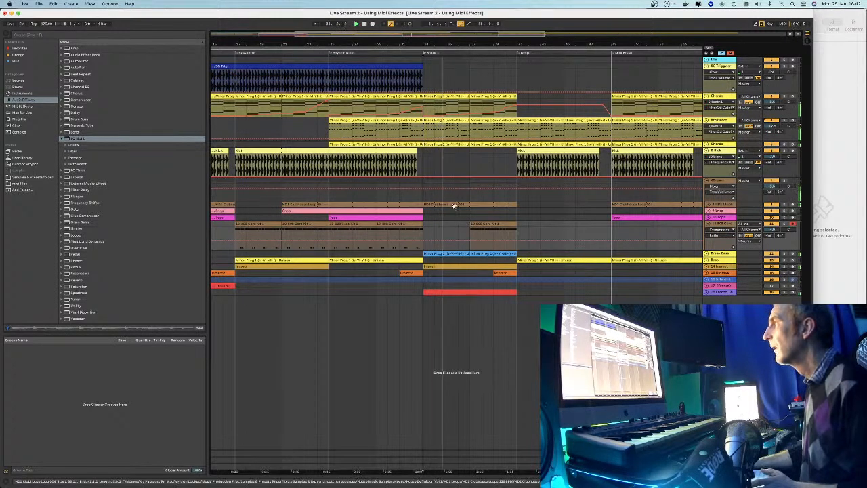
drag(460, 48, 520, 149)
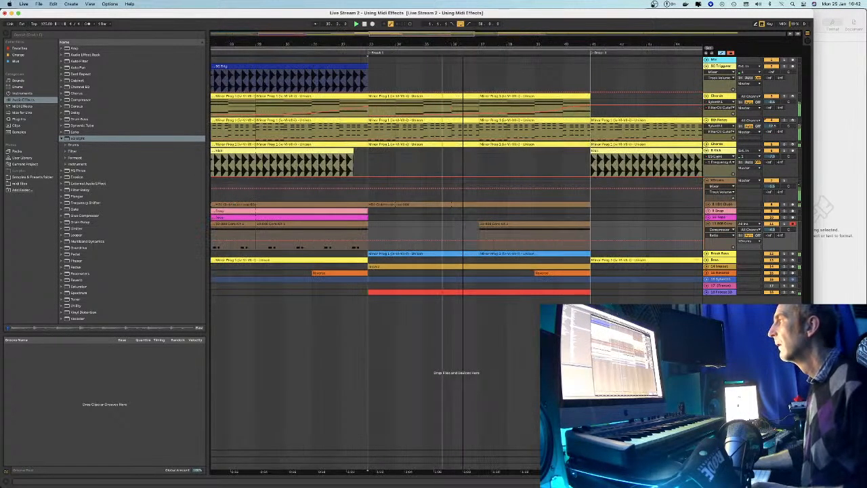
click(705, 292)
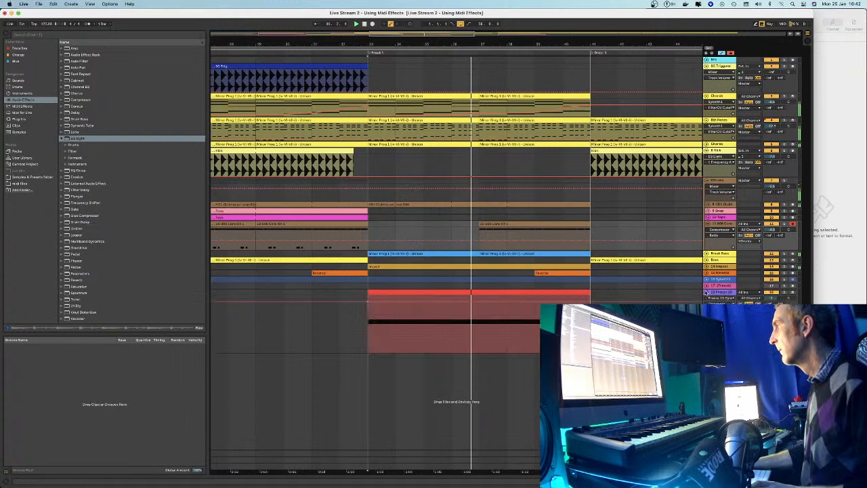
click(705, 292)
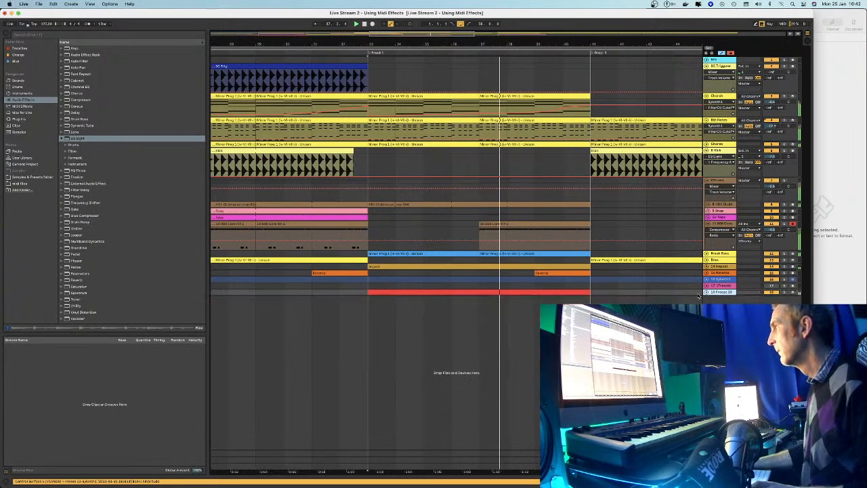
drag(485, 42, 485, 20)
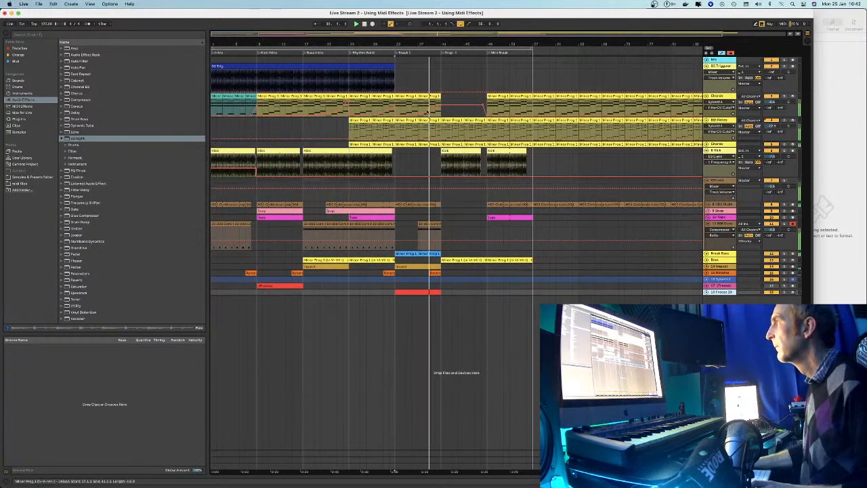
click(388, 66)
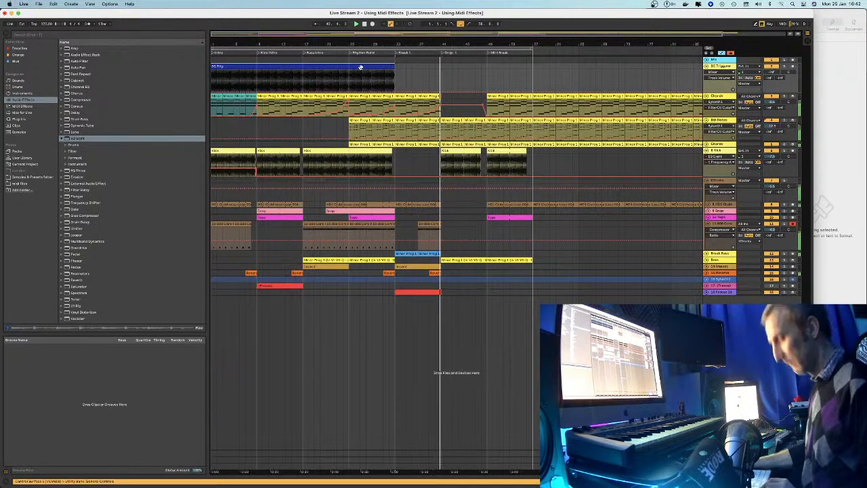
drag(229, 66, 460, 76)
drag(461, 44, 447, 46)
key(super+z)
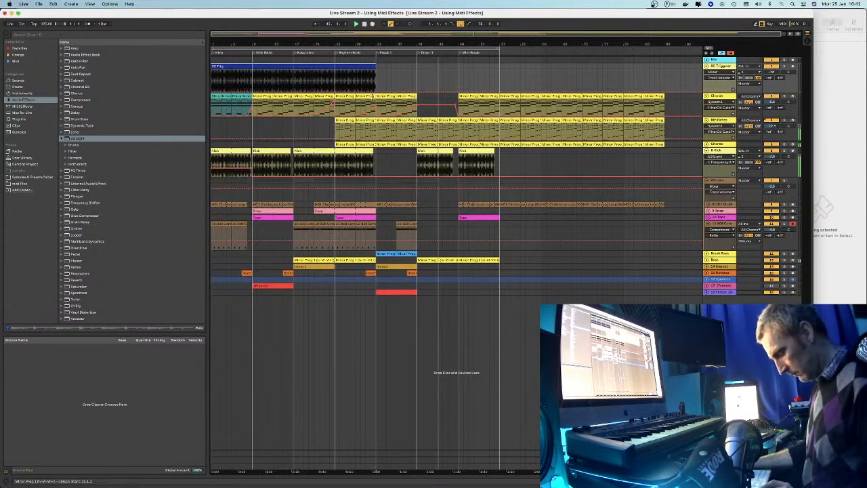
Copy the SC Trig clip that starts at bar 1 to the start of Drop 1 at bar 41
scroll(380, 51, right, 1)
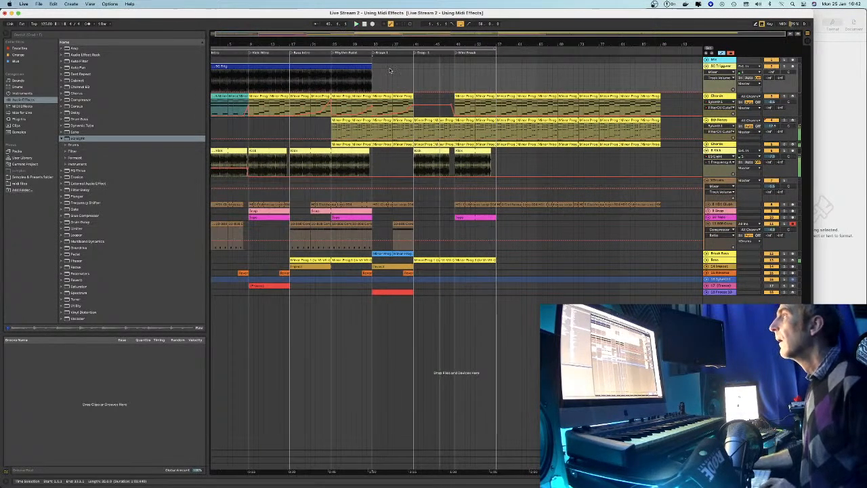
right_click(390, 70)
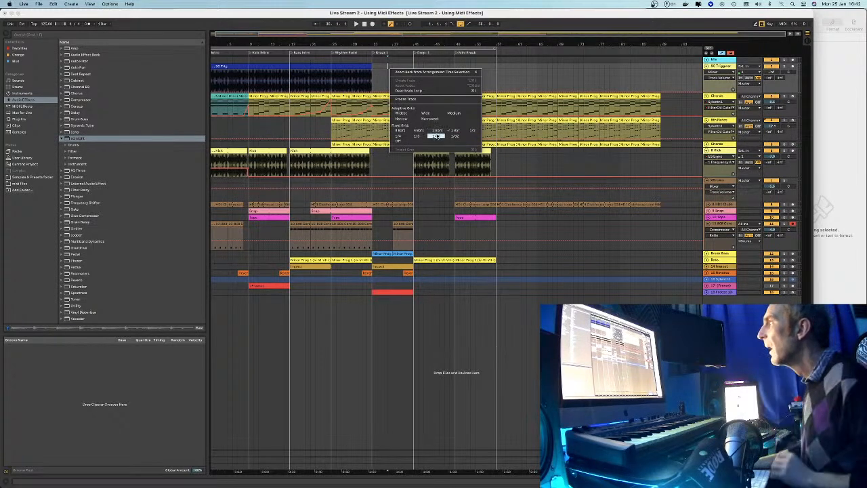
key(Escape)
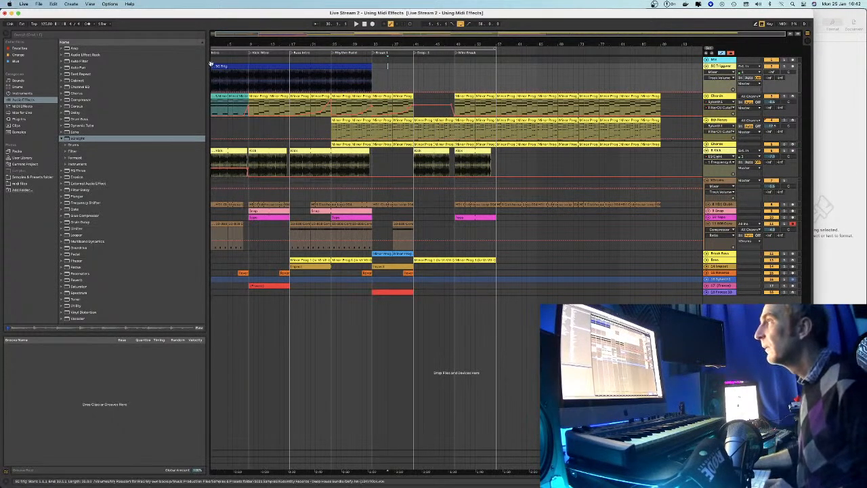
drag(214, 66, 421, 76)
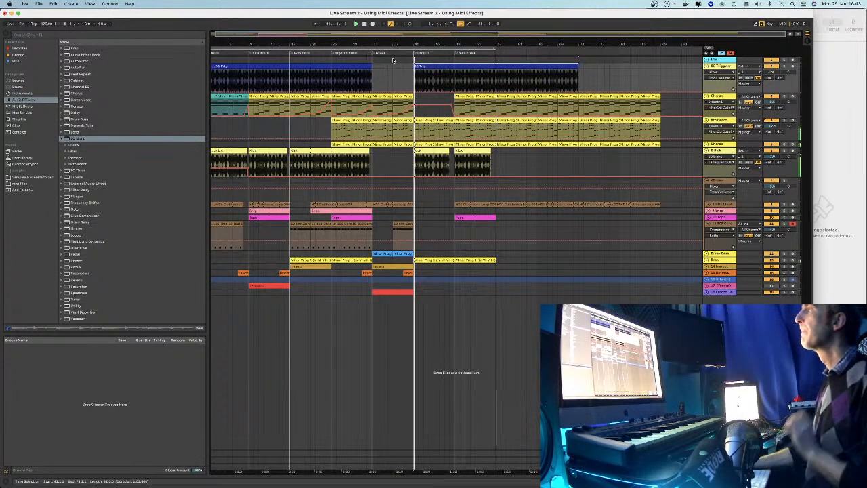
Add a Compressor after Sylenth1 on the 8th Notes track
scroll(404, 47, up, 4)
scroll(404, 47, up, 2)
click(722, 122)
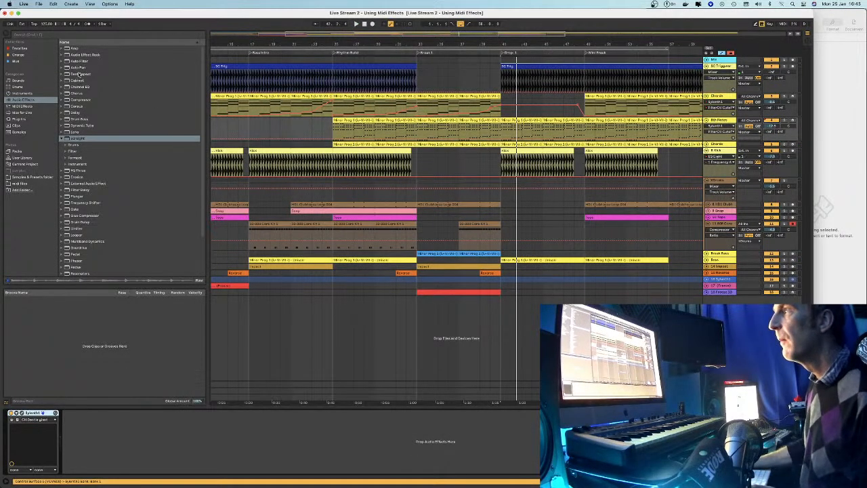
click(73, 100)
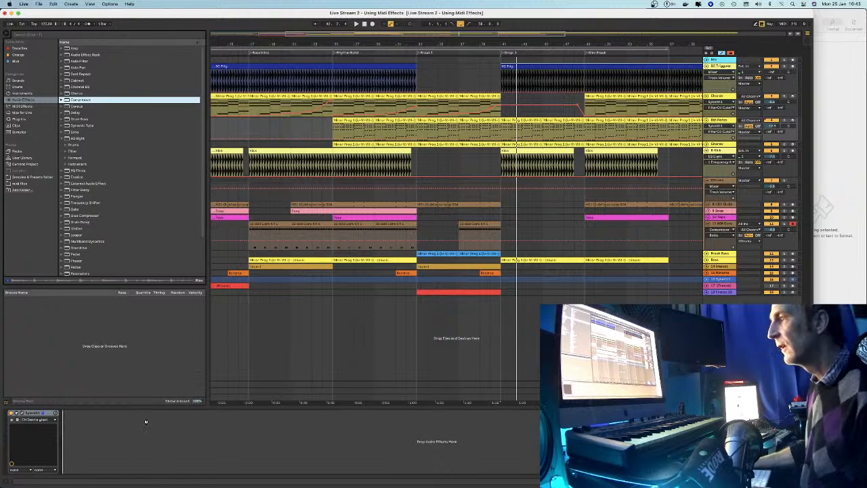
drag(146, 421, 146, 424)
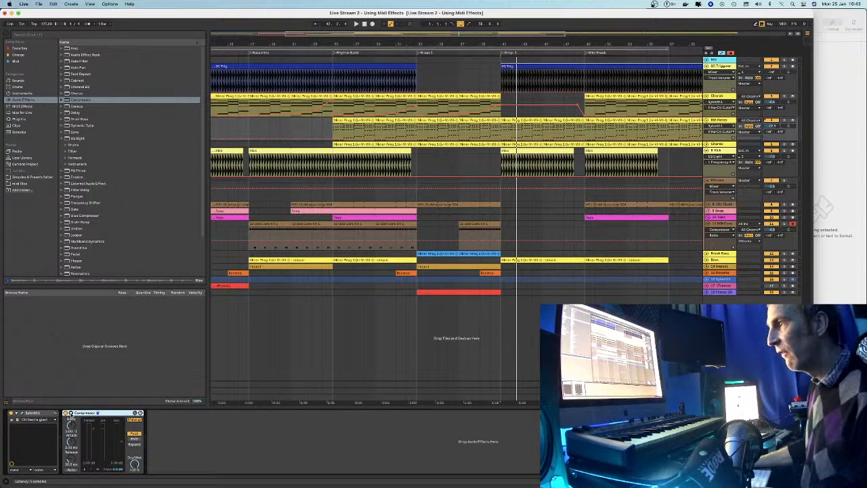
Expand the Compressor's sidechain section, turn Sidechain on and open the Audio From source choices
click(71, 413)
click(76, 419)
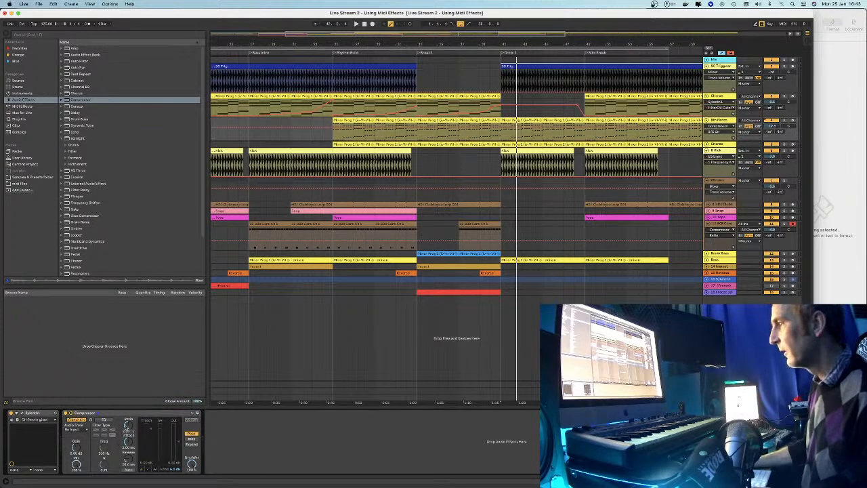
click(79, 431)
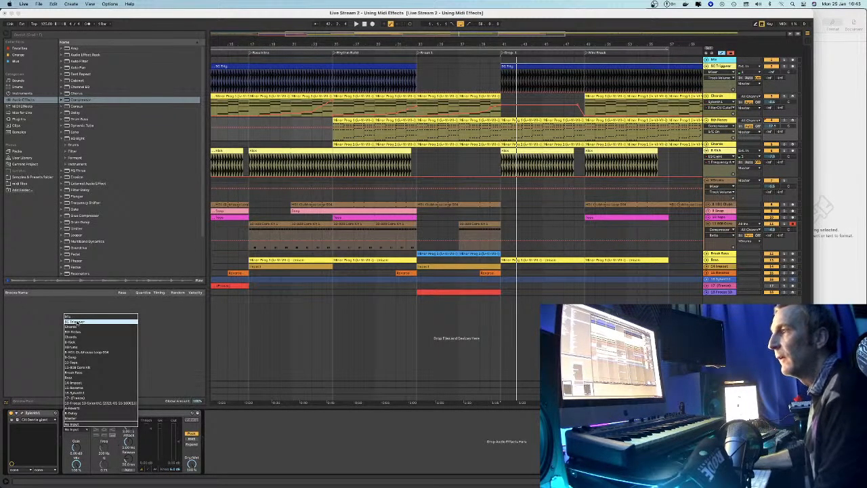
Switch to Brave, show the 1 to 1 Music Production Tuition page and enlarge the browser window to fill the screen
mouse_move(379, 481)
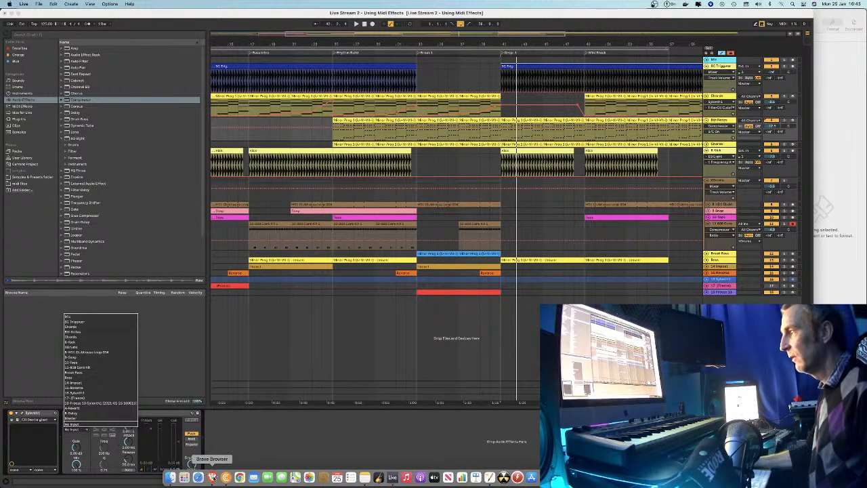
click(212, 477)
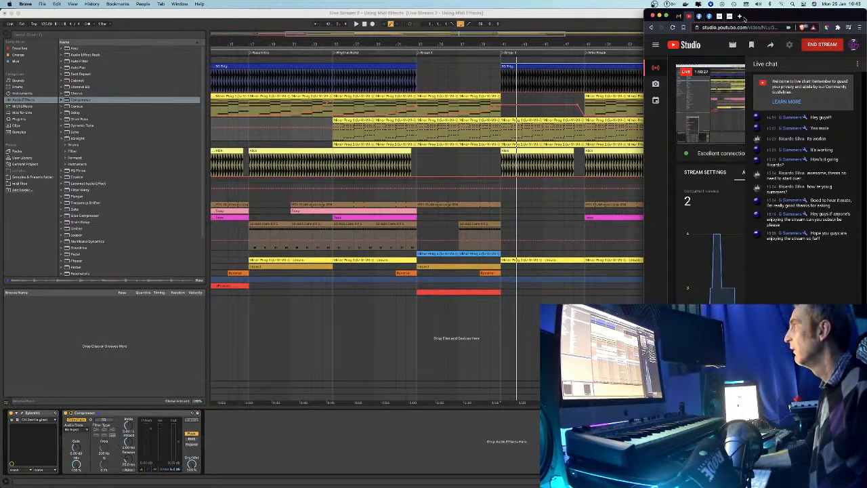
drag(778, 17, 627, 18)
drag(492, 26, 116, 25)
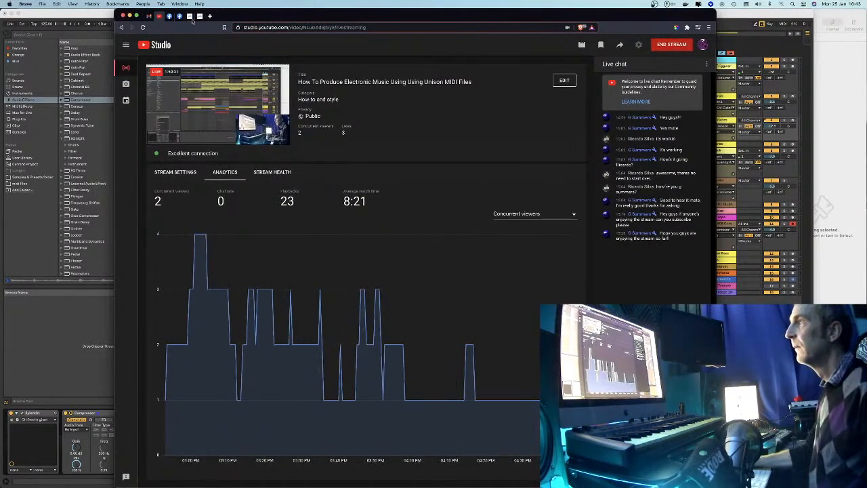
click(199, 16)
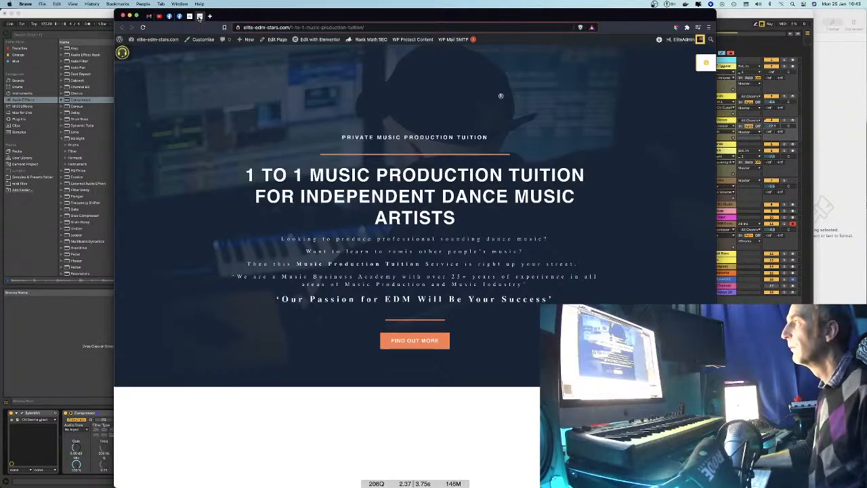
double_click(379, 16)
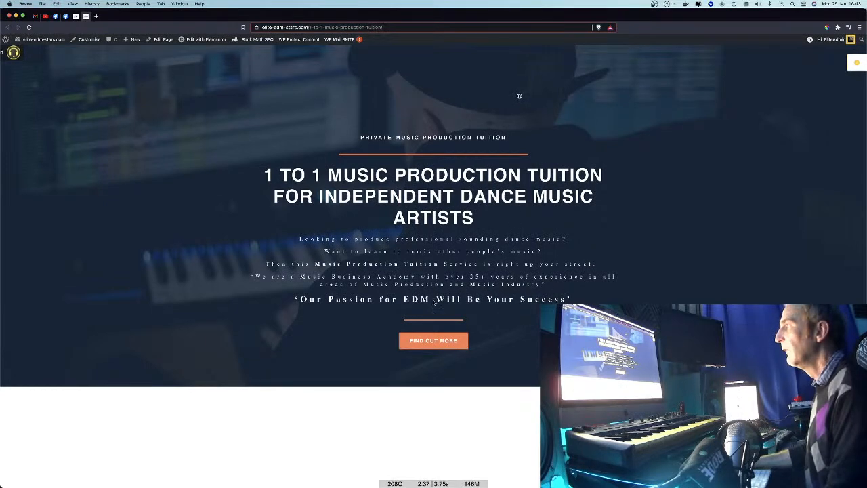
Look through the tuition page down to the House Music Production booking details, and view the discount offers on the other tuition page
scroll(434, 301, down, 5)
scroll(433, 301, down, 6)
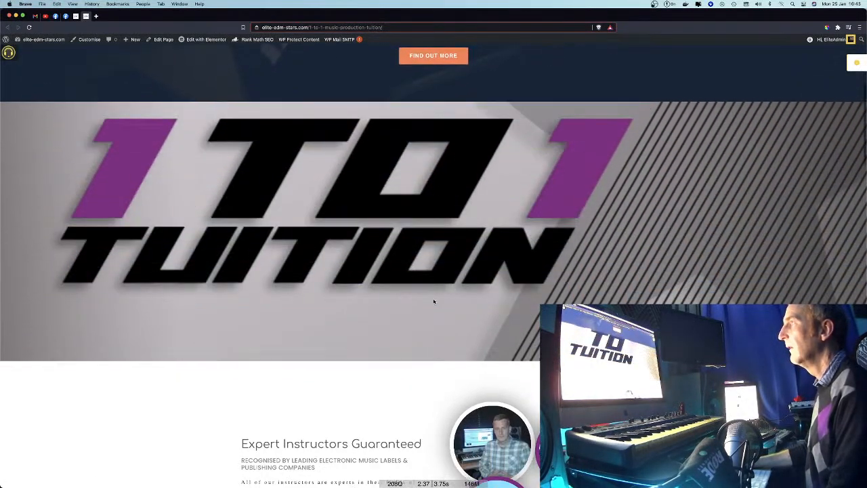
scroll(433, 301, down, 20)
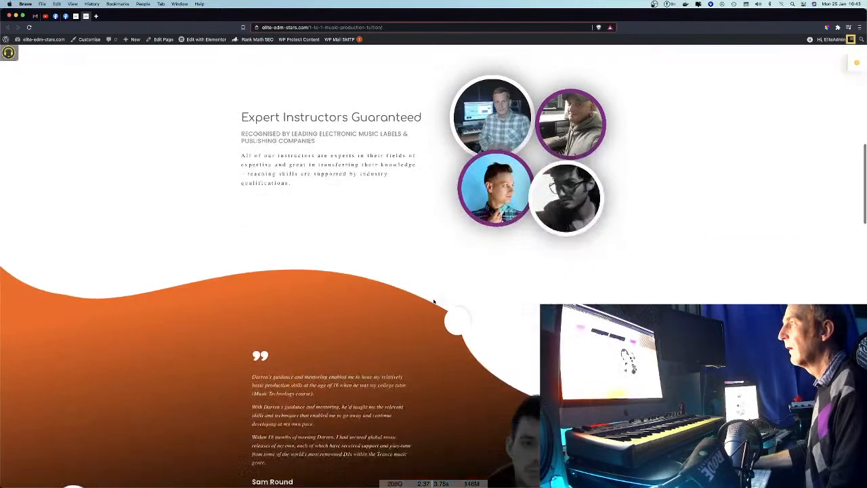
scroll(435, 302, down, 5)
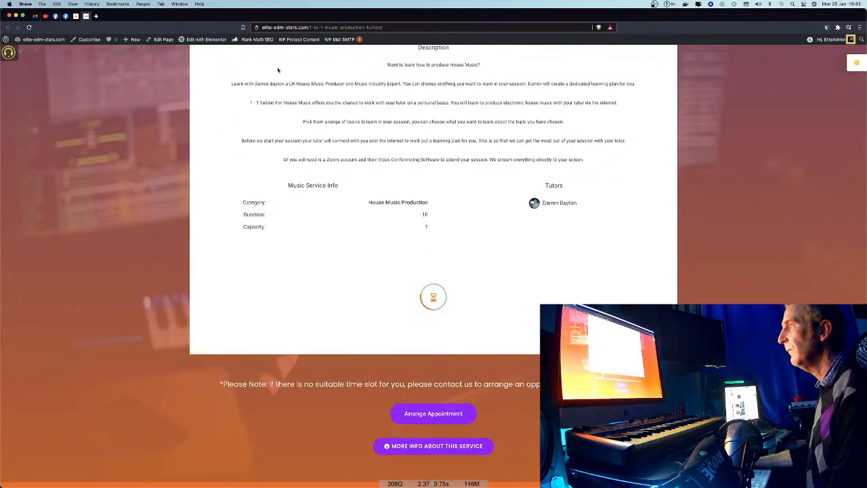
click(75, 16)
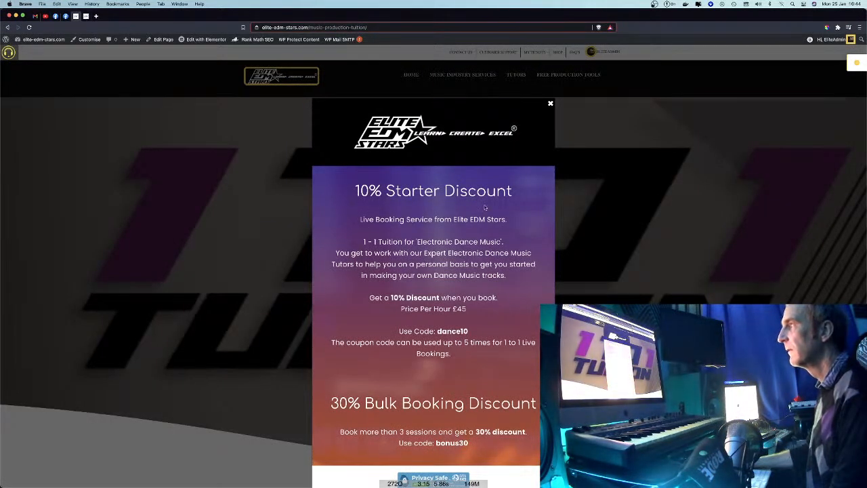
scroll(359, 305, down, 1)
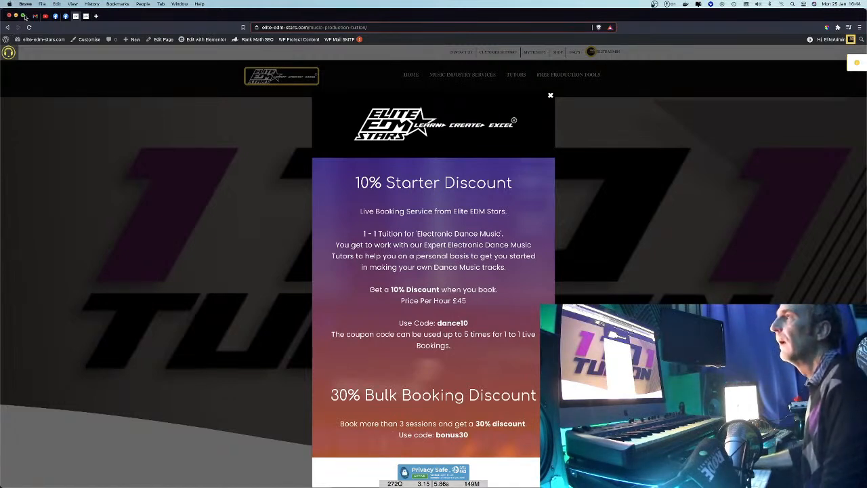
Return to the House Music Production booking calendar, view the time slots for 26 January 2021 and advance to February 2021
click(76, 15)
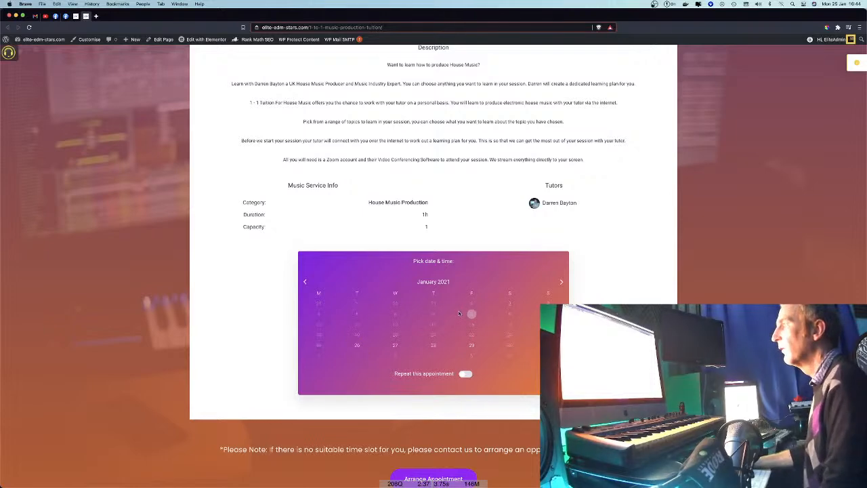
scroll(458, 313, up, 1)
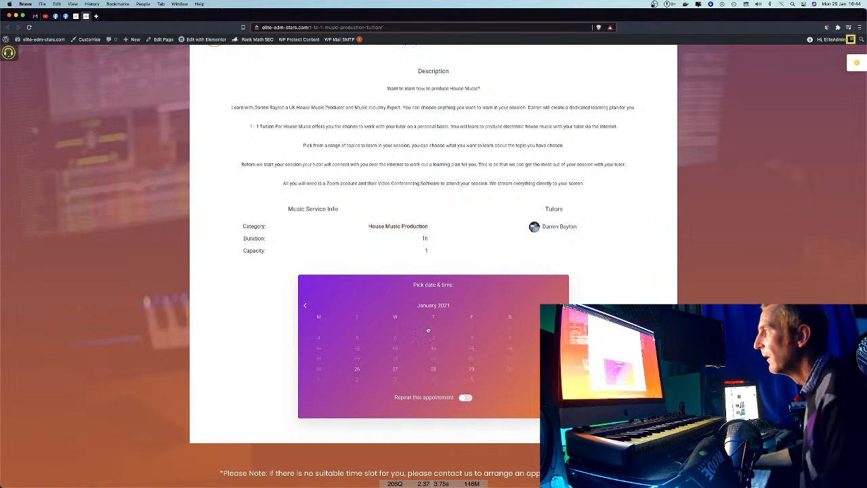
click(357, 369)
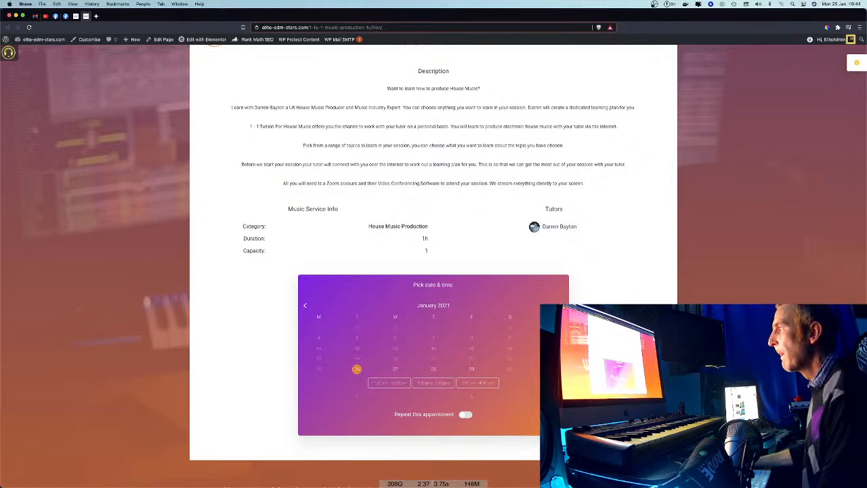
click(562, 305)
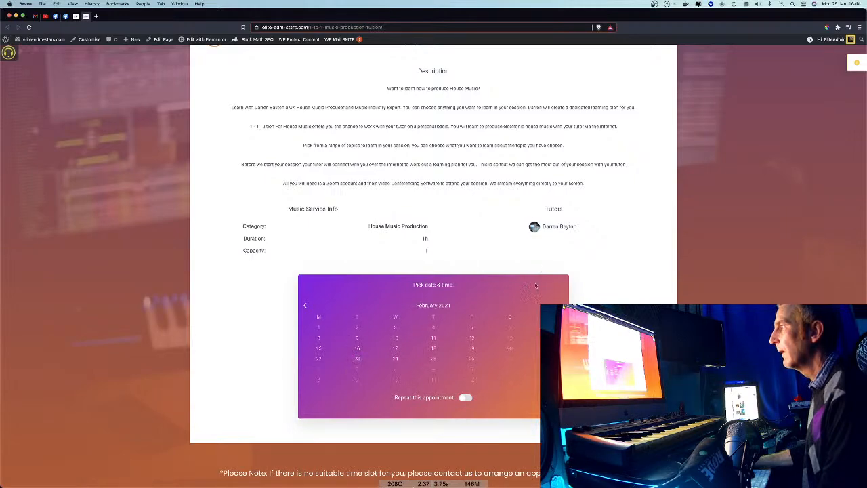
Look through the tuition page's booking terms, FAQ and contact section, collapse both open FAQ answers, and return to the page header
scroll(538, 270, down, 10)
scroll(342, 250, down, 5)
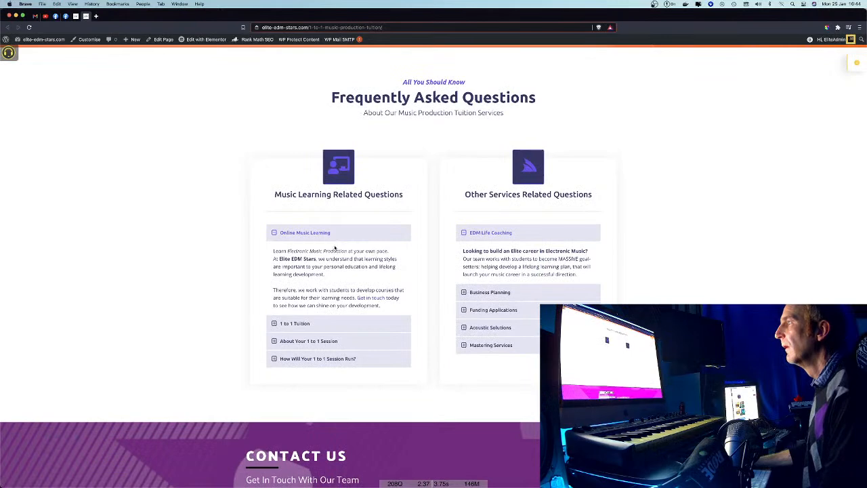
click(274, 234)
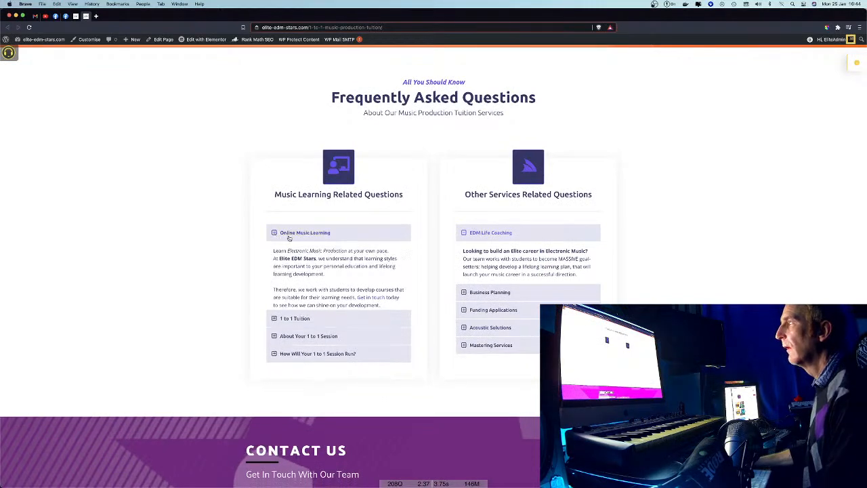
click(463, 232)
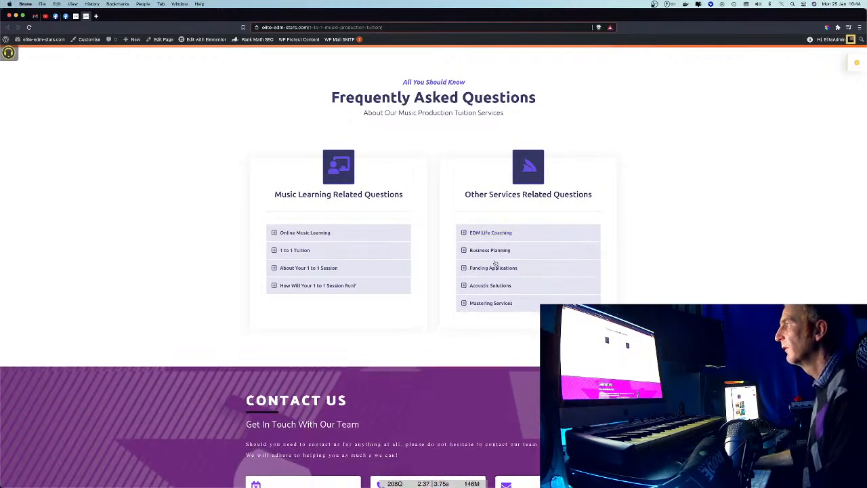
scroll(501, 260, down, 3)
scroll(502, 260, up, 15)
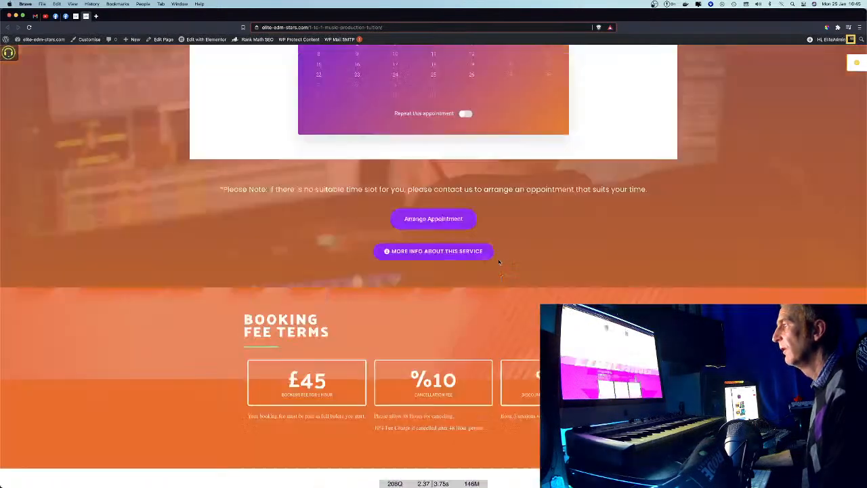
scroll(501, 256, down, 8)
scroll(500, 255, down, 10)
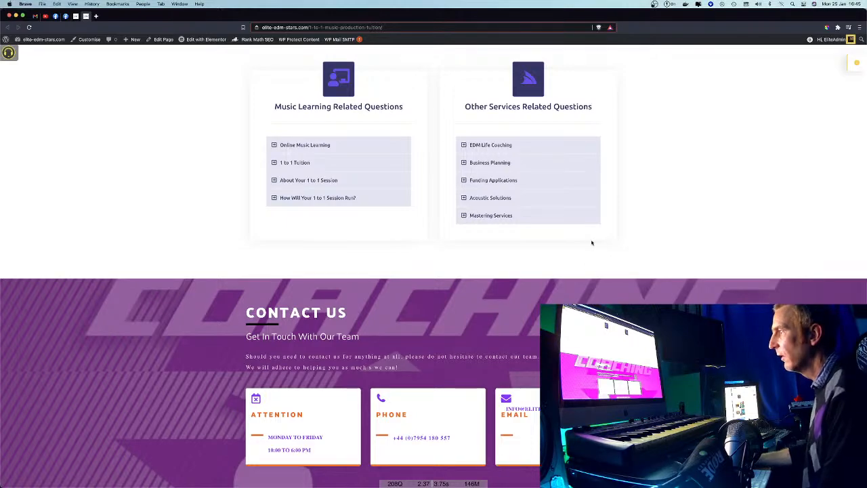
scroll(575, 276, up, 10)
scroll(574, 278, up, 20)
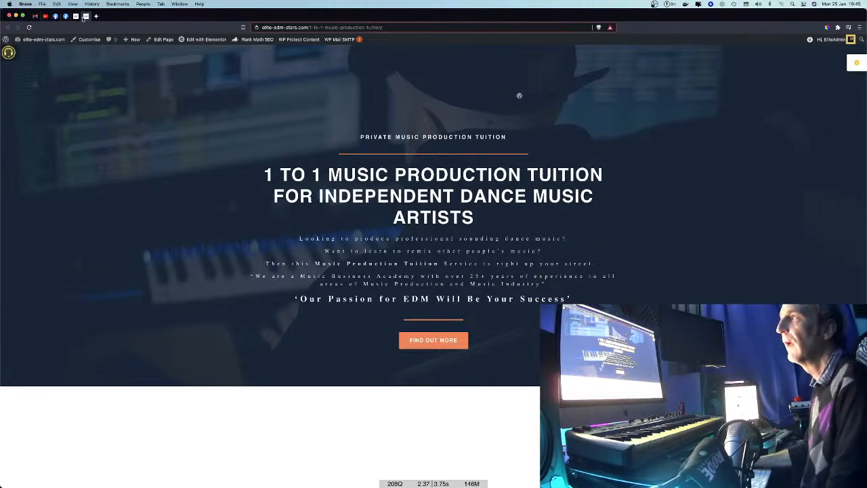
Switch back to the Live set and fold the 808 Core Kit, 8th Notes and Chords tracks in the arrangement
click(16, 15)
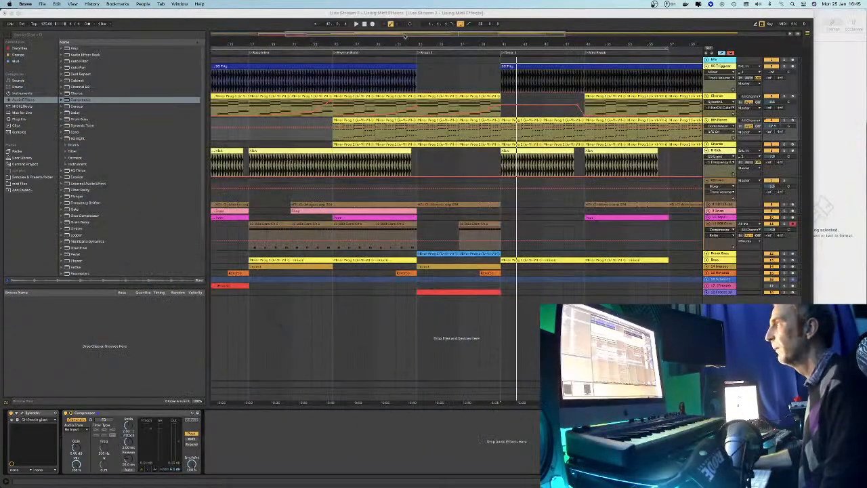
click(394, 13)
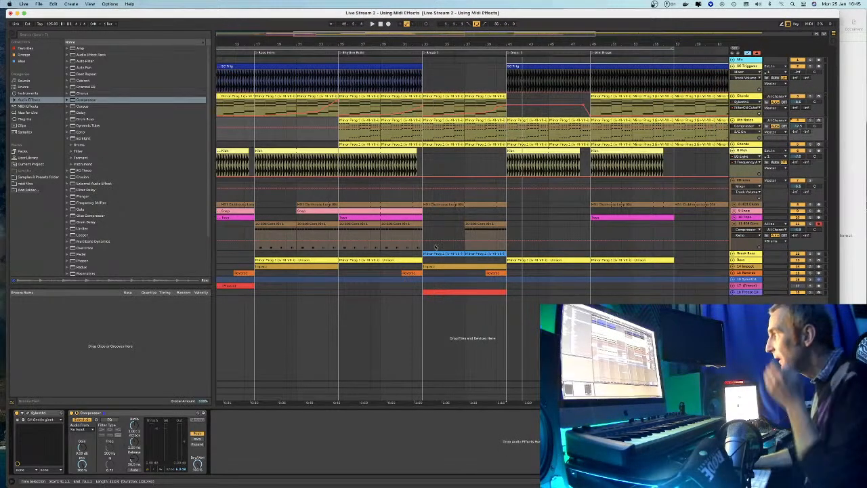
click(734, 224)
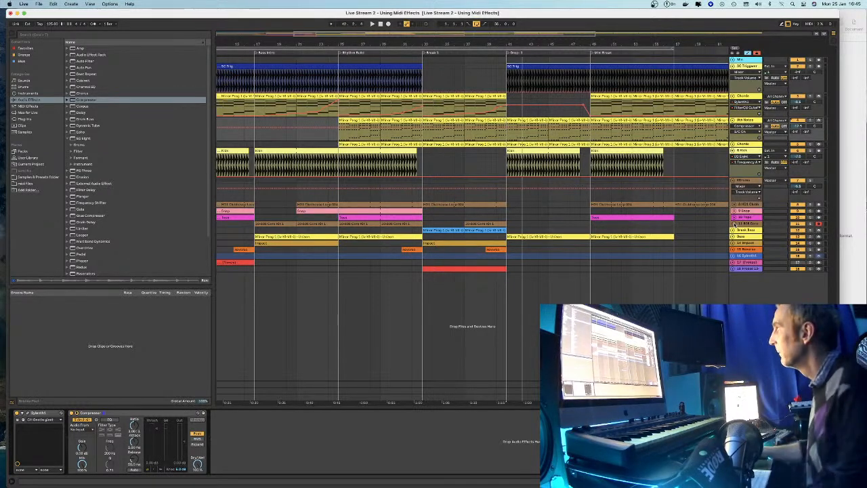
click(732, 122)
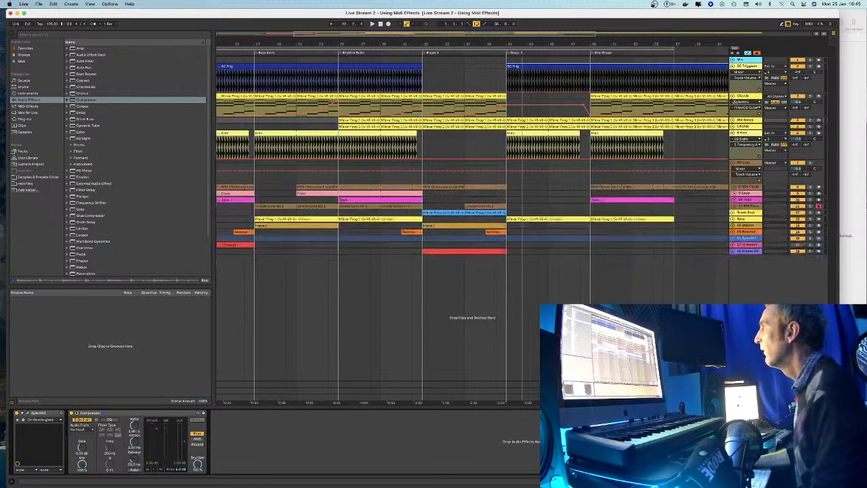
click(732, 98)
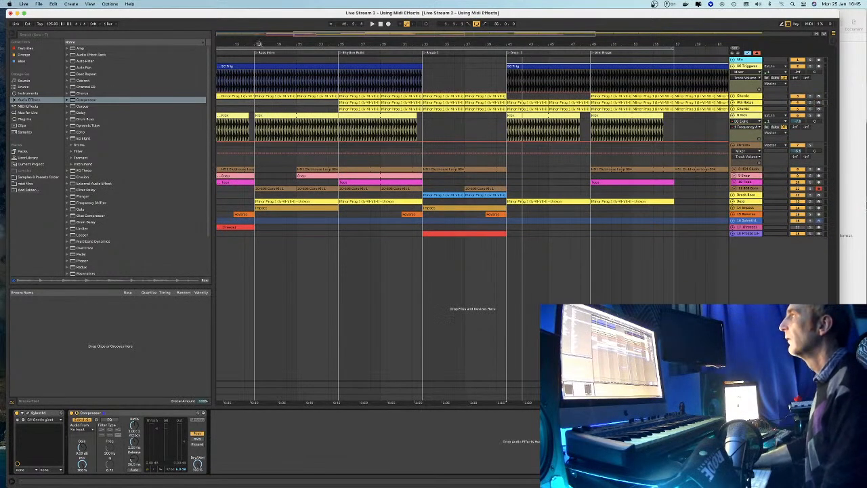
Play the arrangement from the Intro and save the Live Set
drag(331, 44, 331, 35)
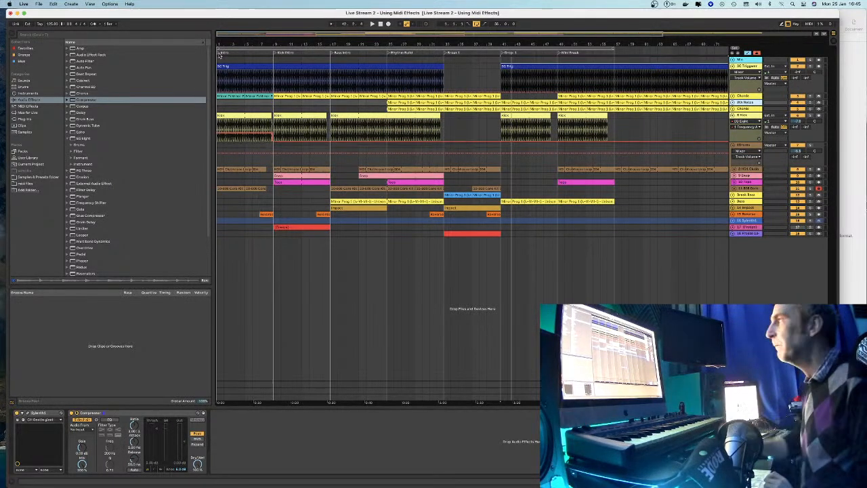
key(space)
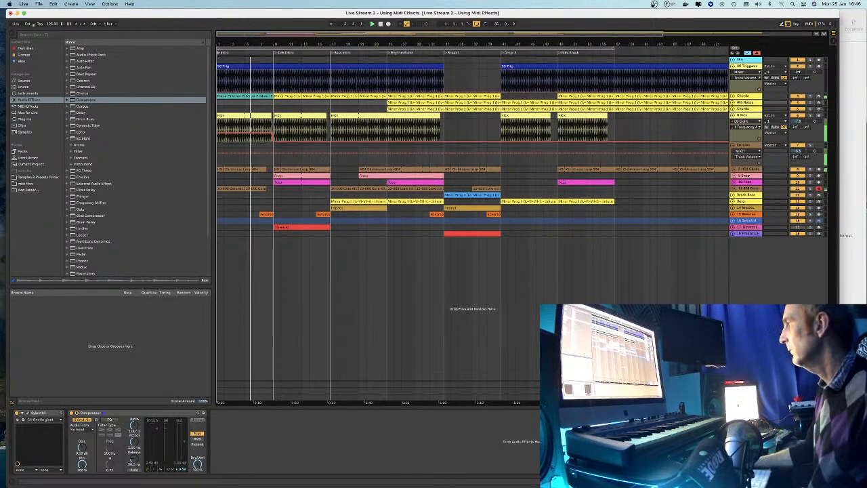
click(38, 4)
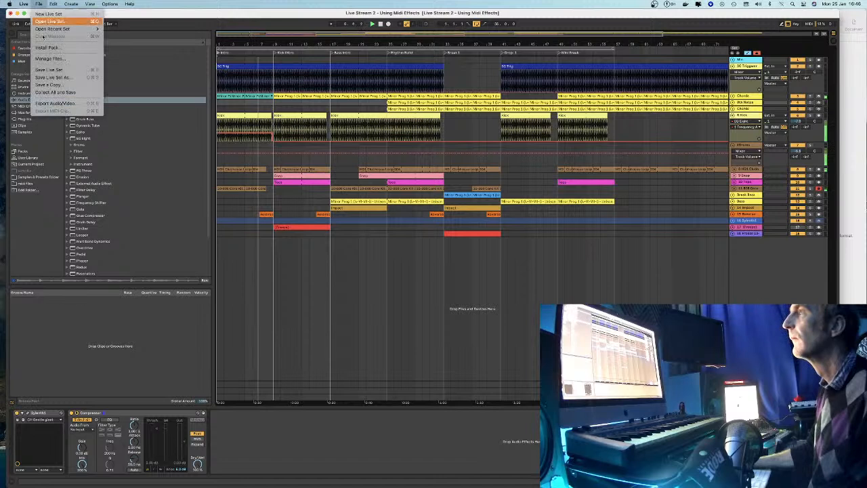
click(57, 70)
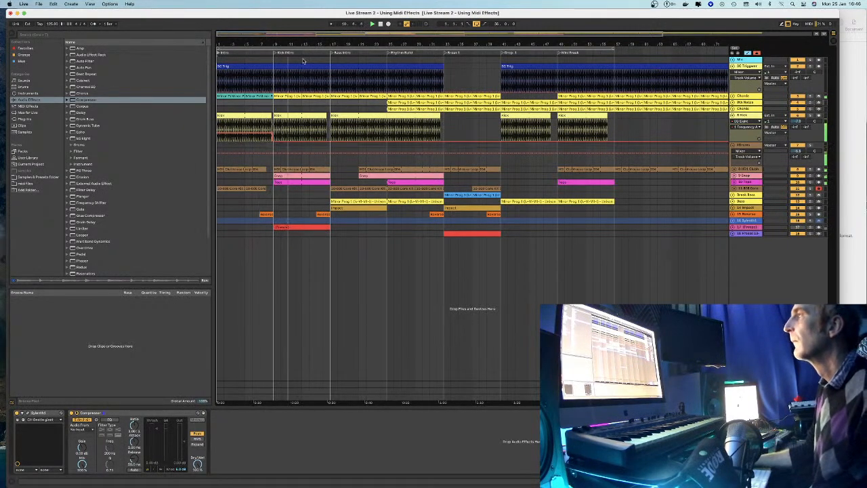
Fold the Drums group, the Kick track and the SC Trigger track in the arrangement
click(733, 145)
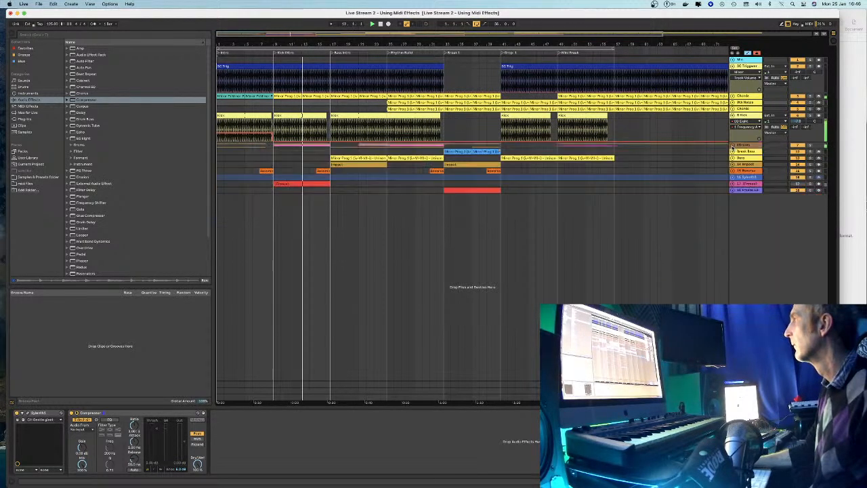
click(734, 127)
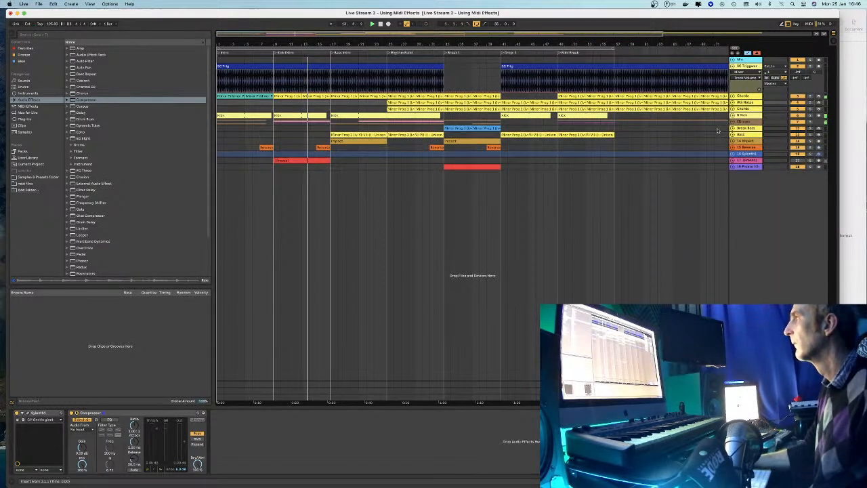
click(732, 66)
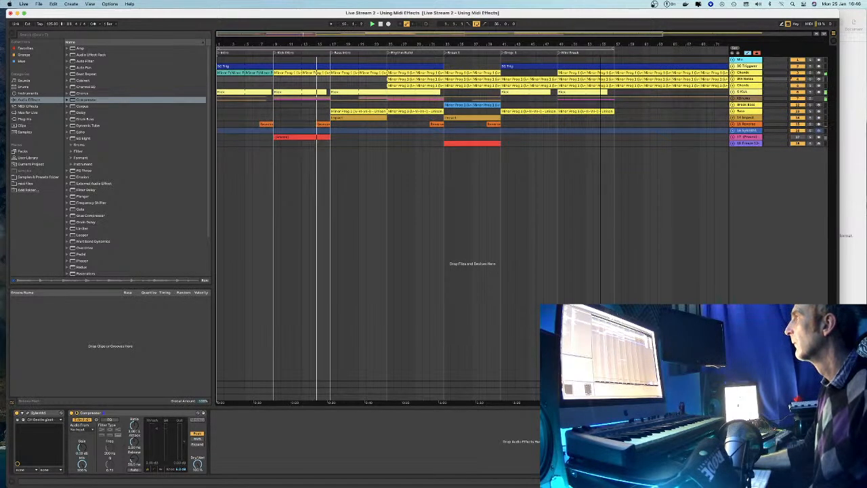
Unfold the Drums group and select the Clubhouse Loop clip that starts at bar 21
drag(600, 46, 600, 41)
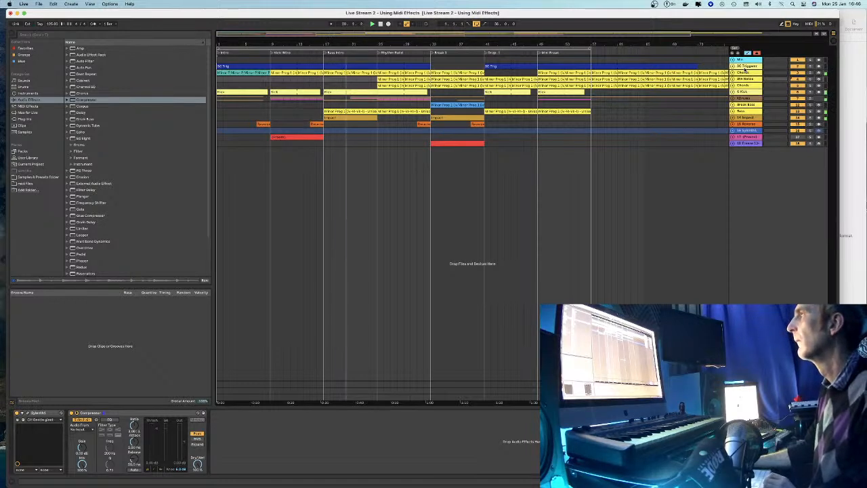
click(731, 103)
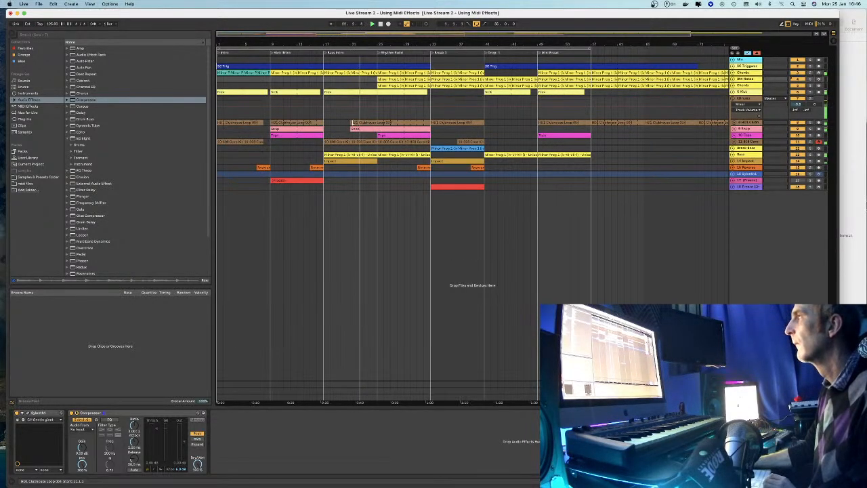
click(369, 122)
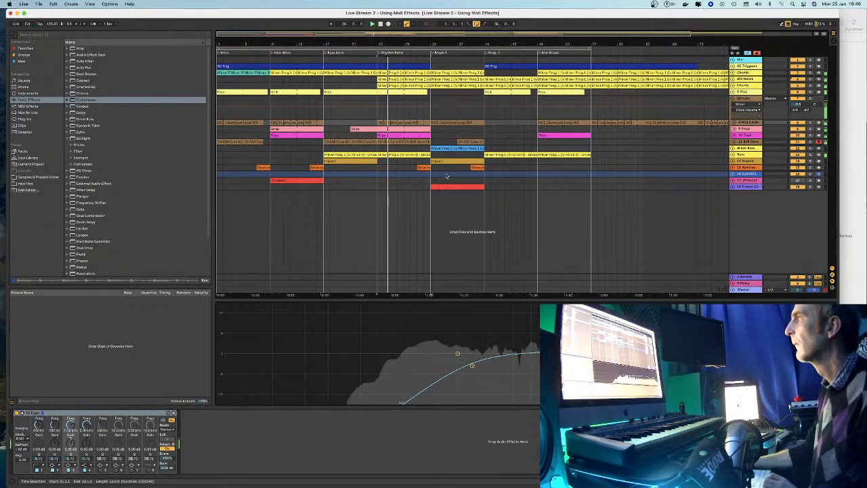
Set the 8th Notes Compressor's sidechain source to the SC Trigger track and lower its threshold in the activity view
click(801, 80)
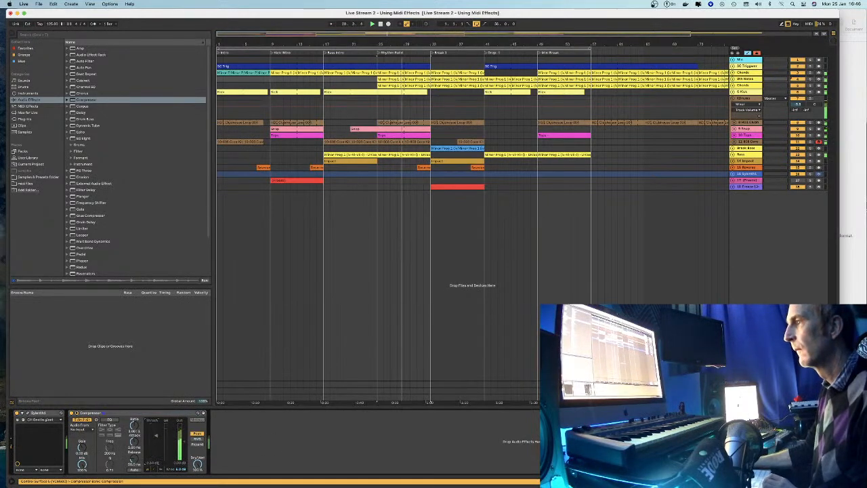
click(154, 470)
click(160, 469)
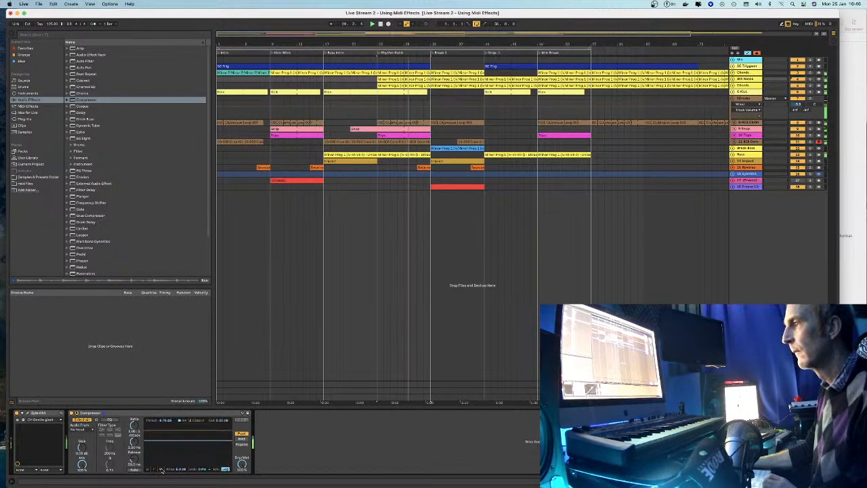
click(79, 429)
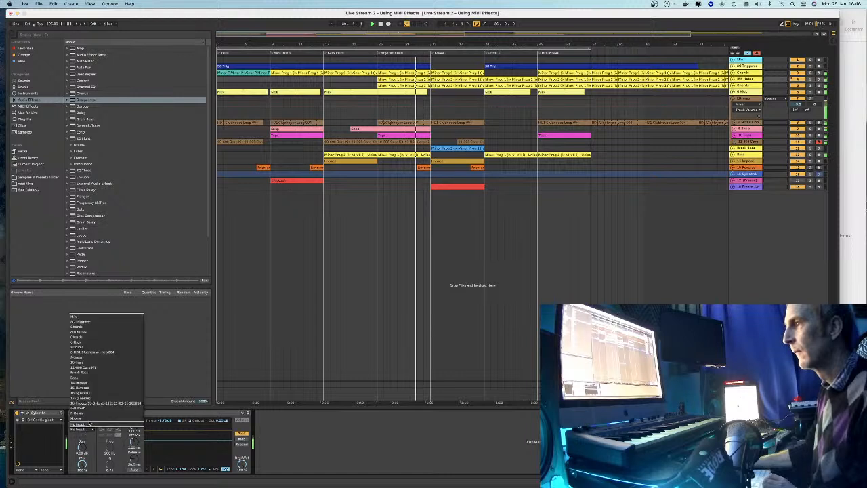
click(81, 322)
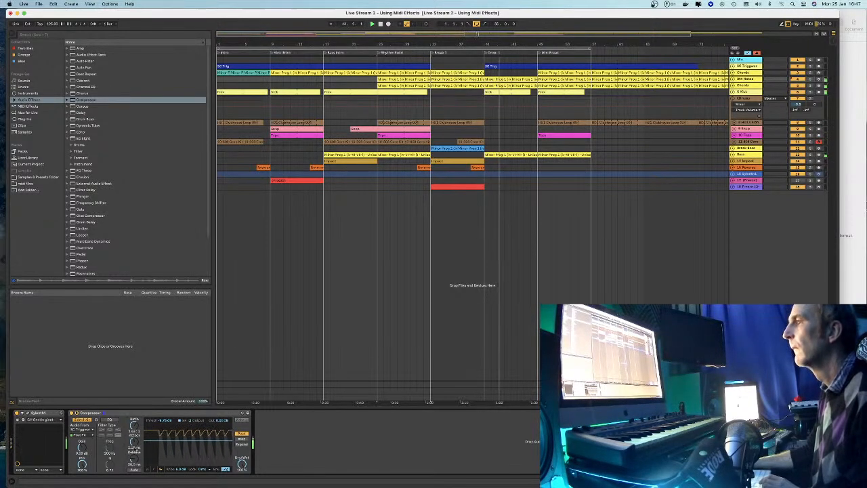
mouse_move(162, 419)
mouse_down()
mouse_move(161, 431)
mouse_move(161, 423)
mouse_up()
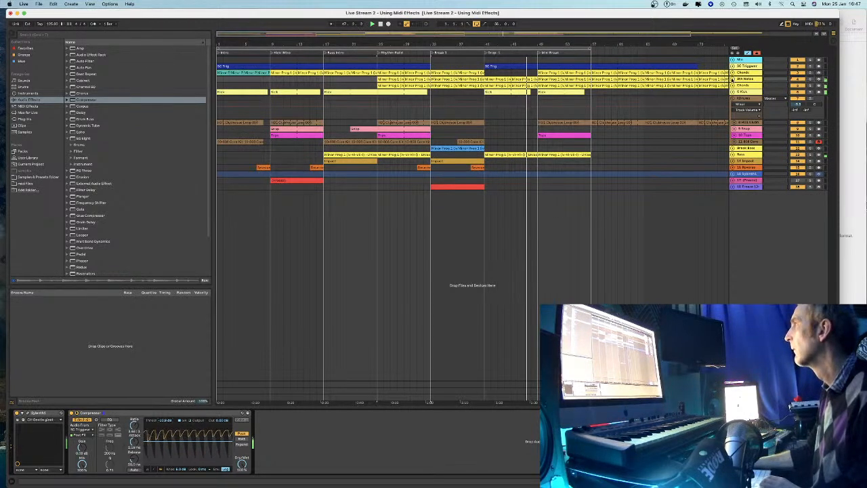
Unfold the 8th Notes track and open its Sylenth1 instrument window
click(732, 79)
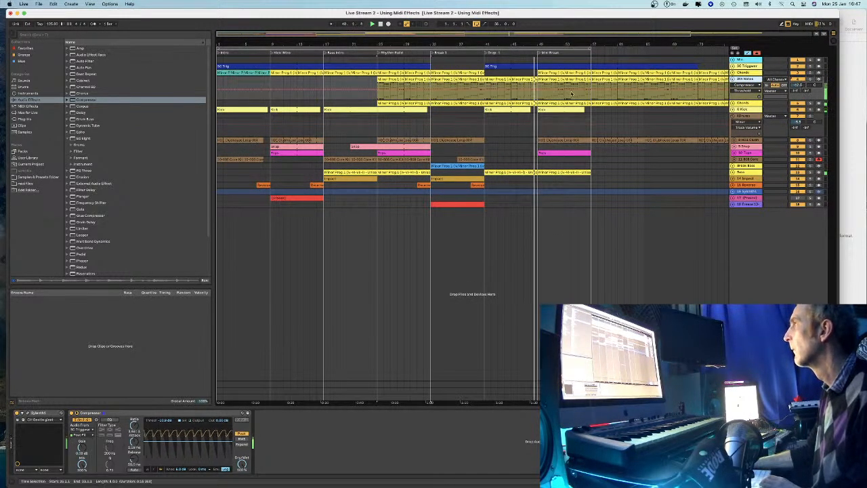
click(24, 419)
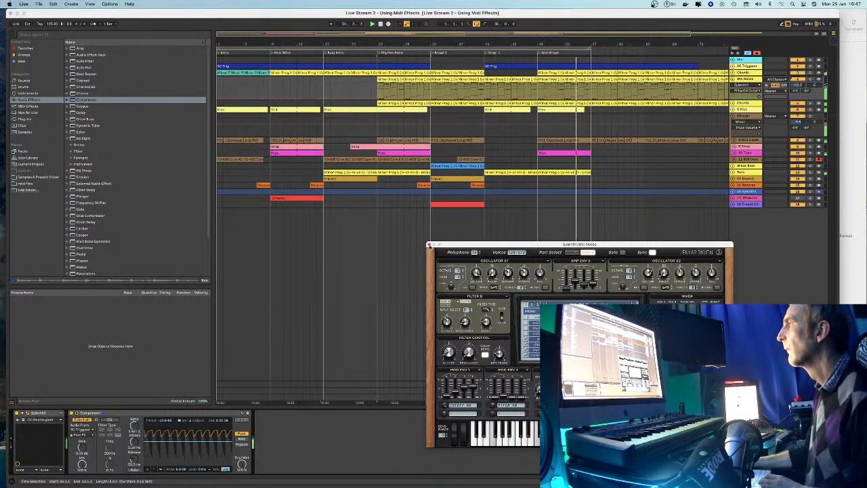
drag(526, 41, 526, 74)
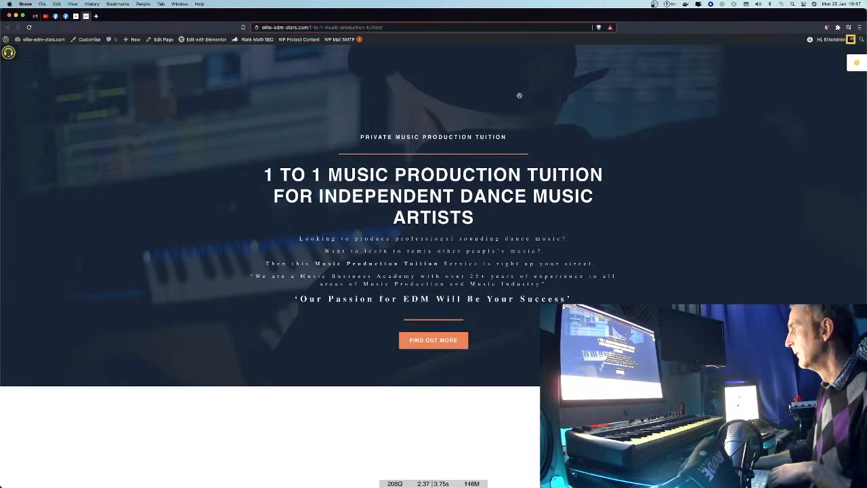
Switch to the YouTube Studio livestream page in Brave and request the end of the stream
key(super+Tab)
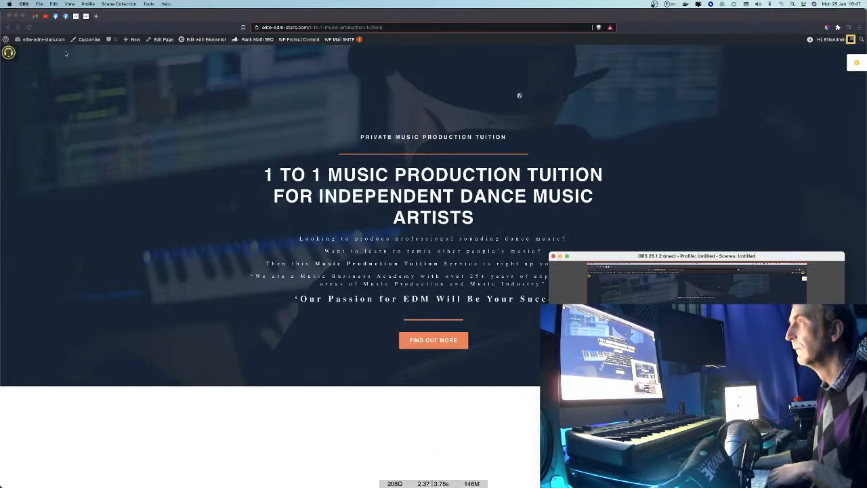
click(45, 16)
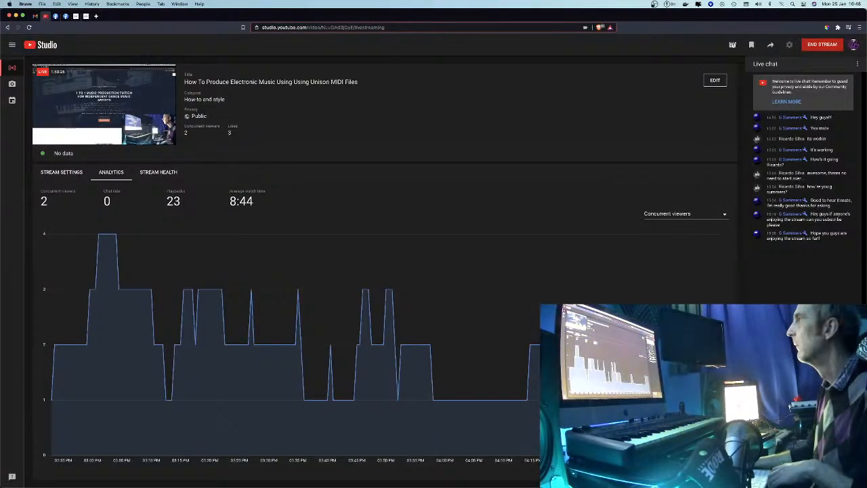
click(811, 44)
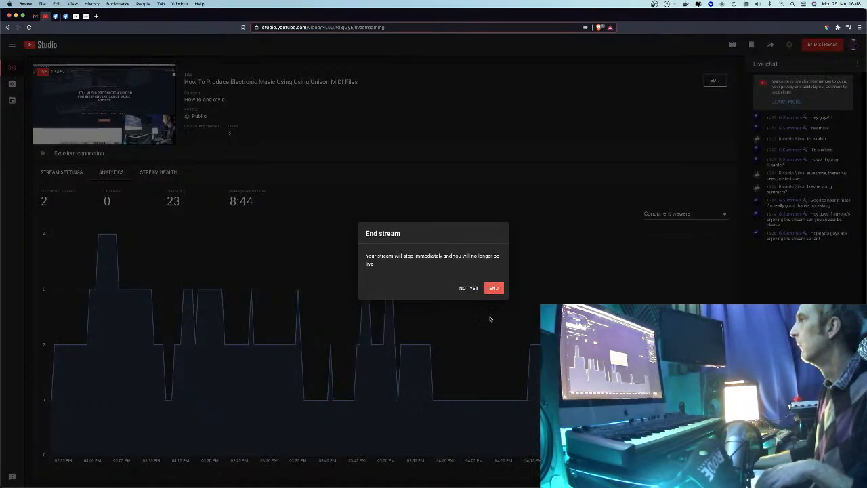